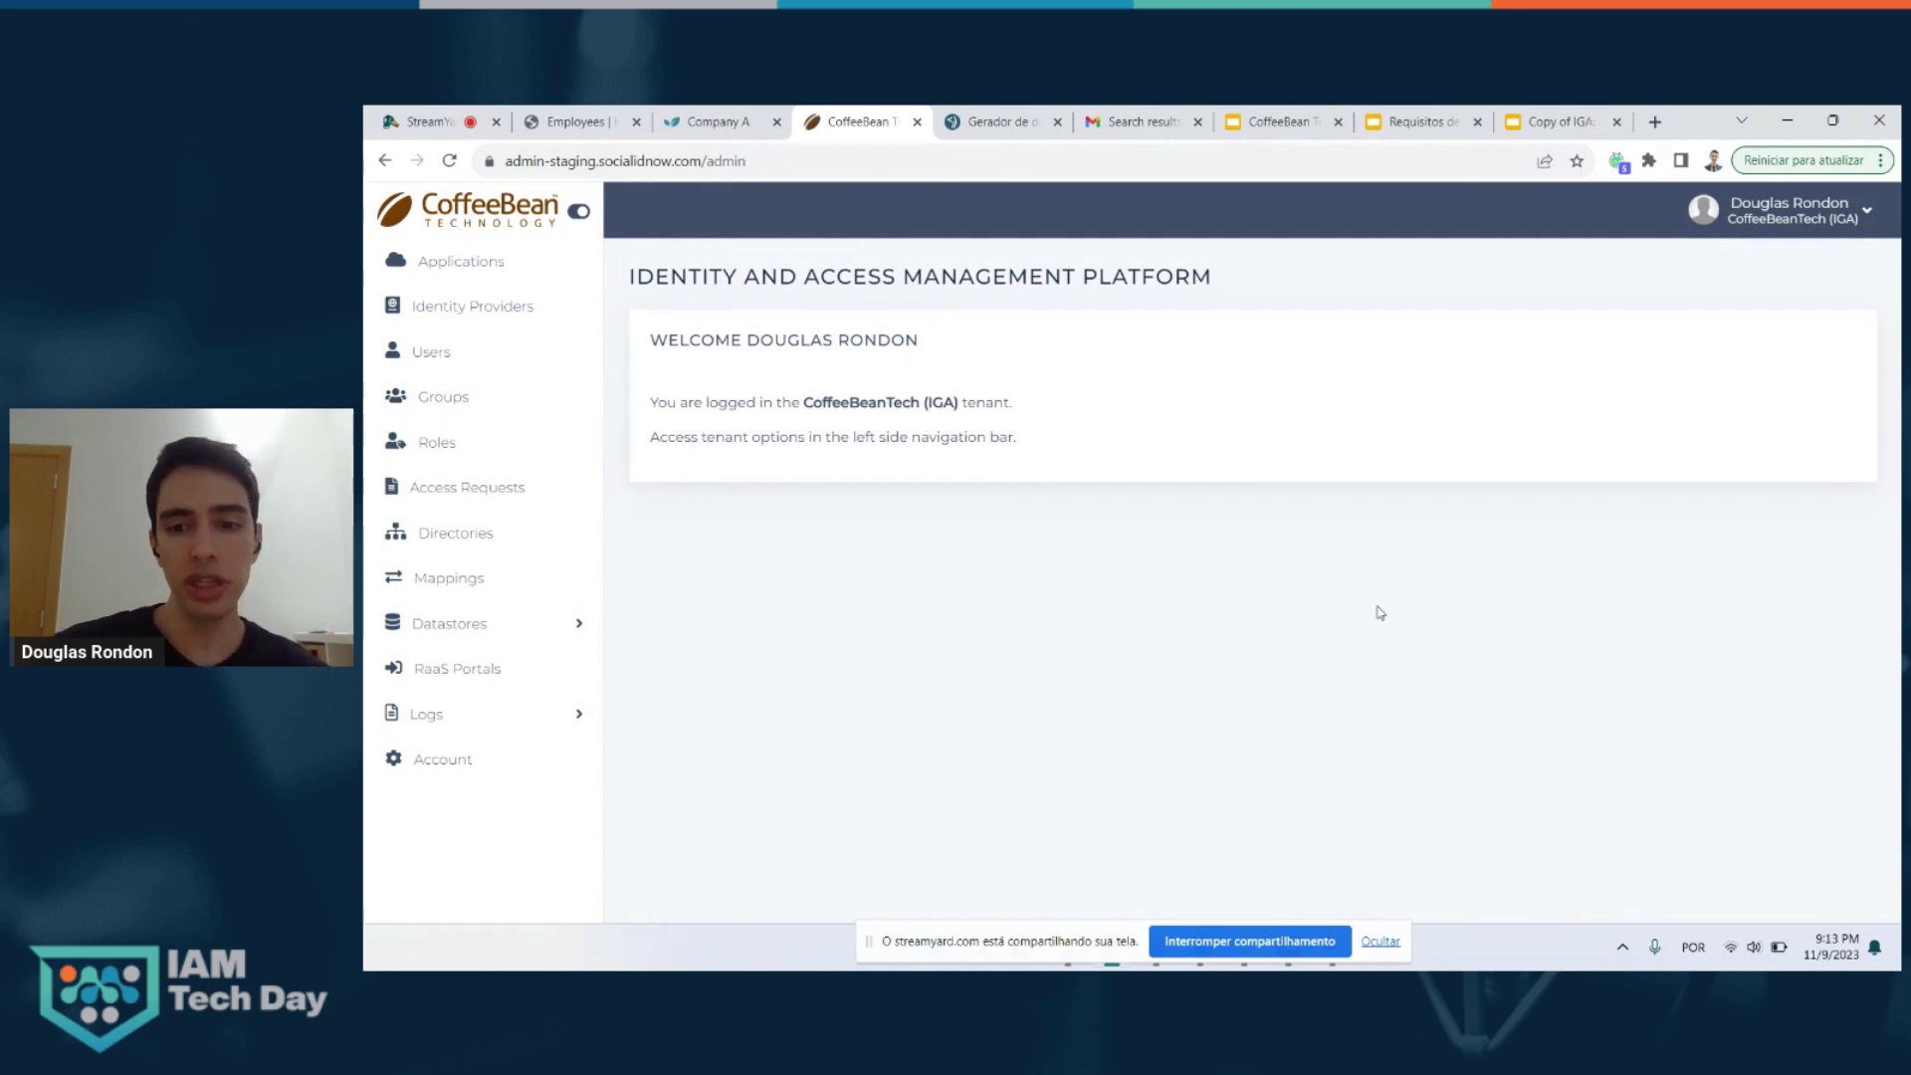
# - Open the groups list and browse its entries on pages 1 and 4, returning to page 1
pyautogui.click(1382, 941)
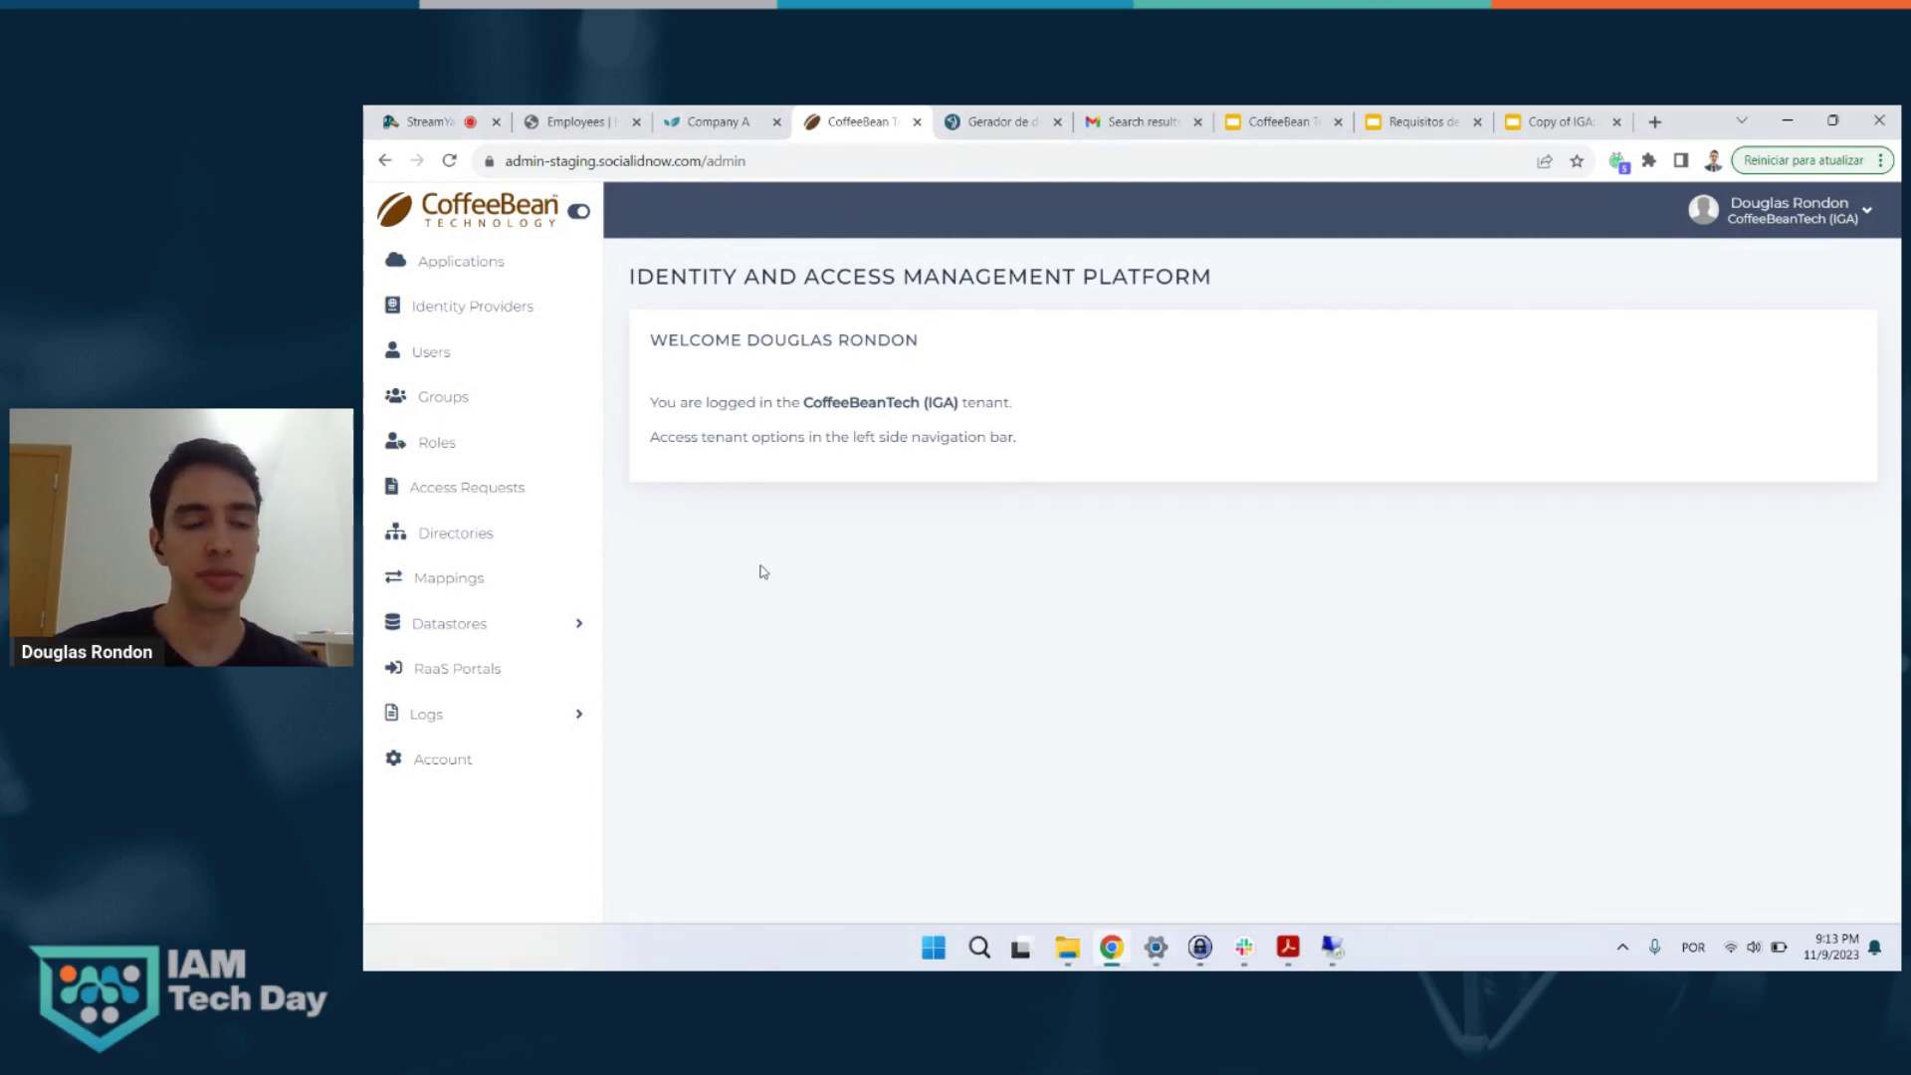
pyautogui.click(523, 419)
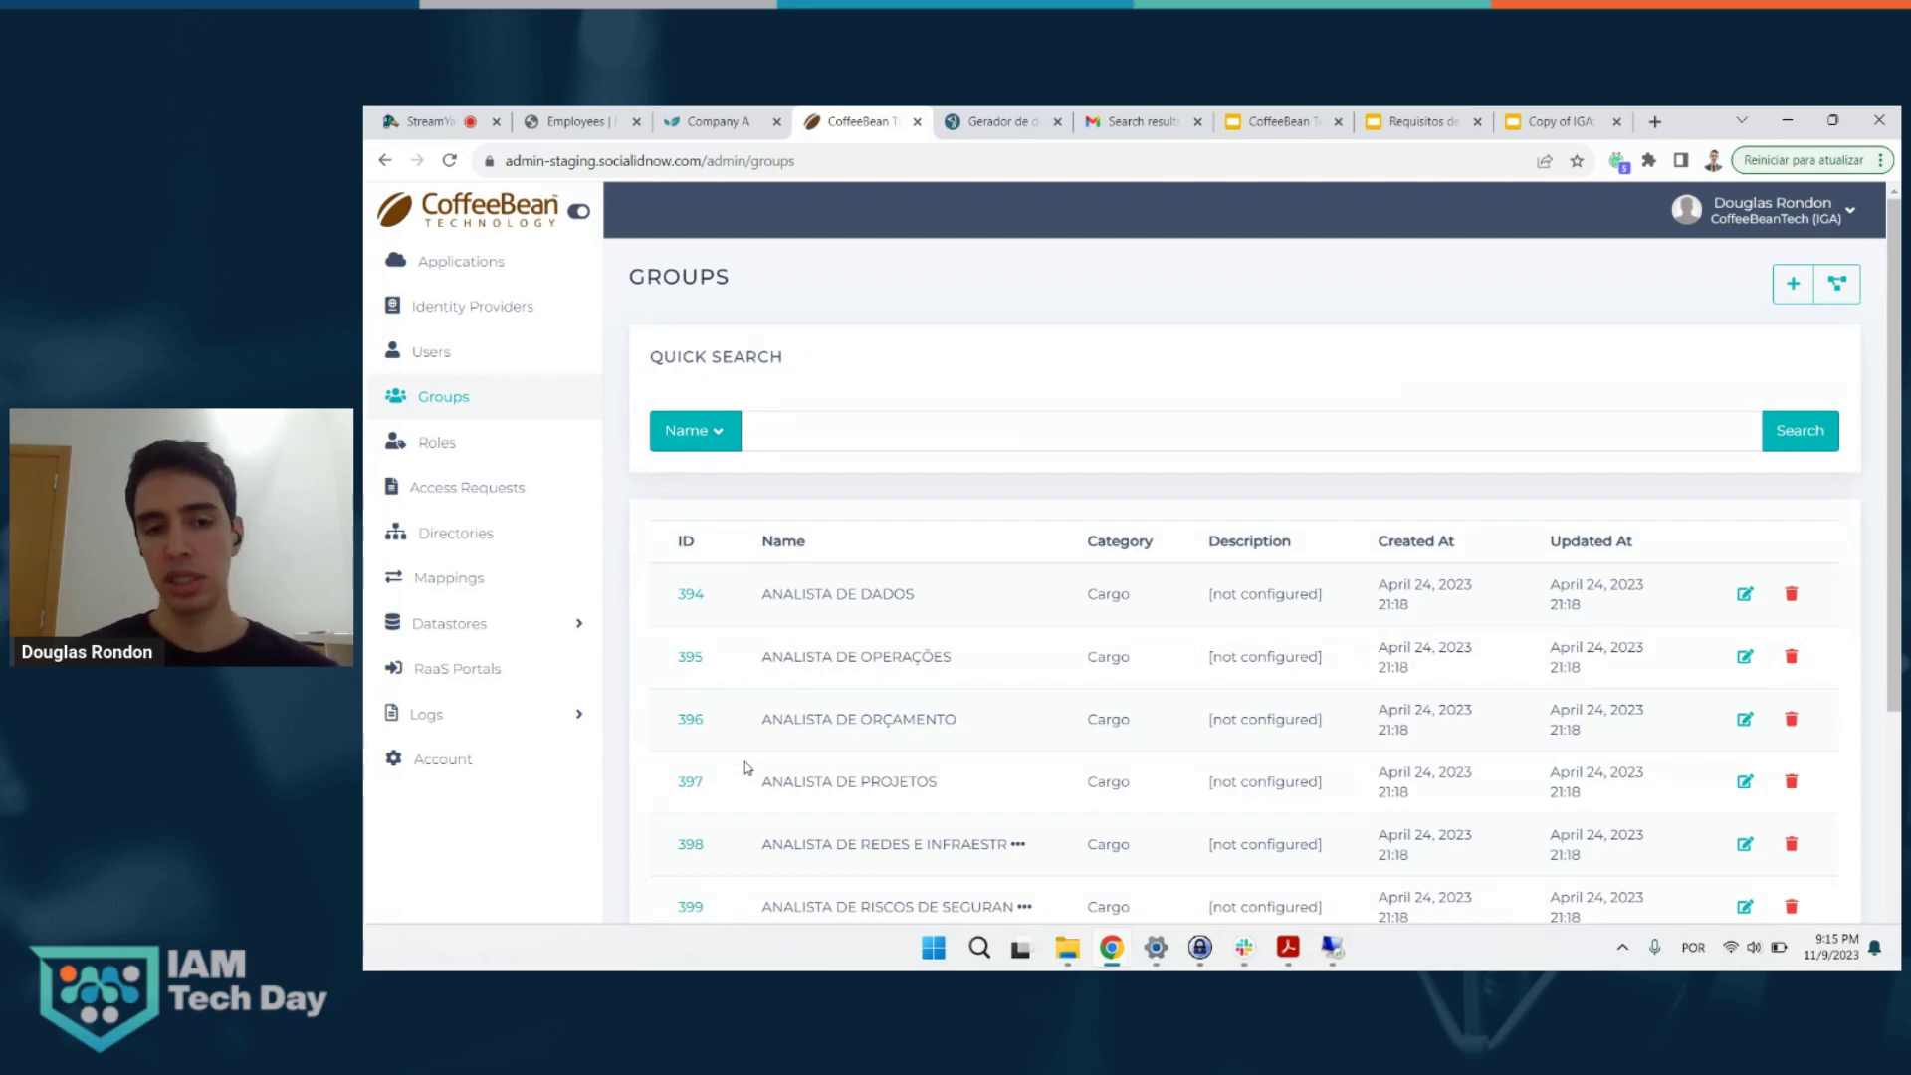
pyautogui.scroll(-2, 748, 768)
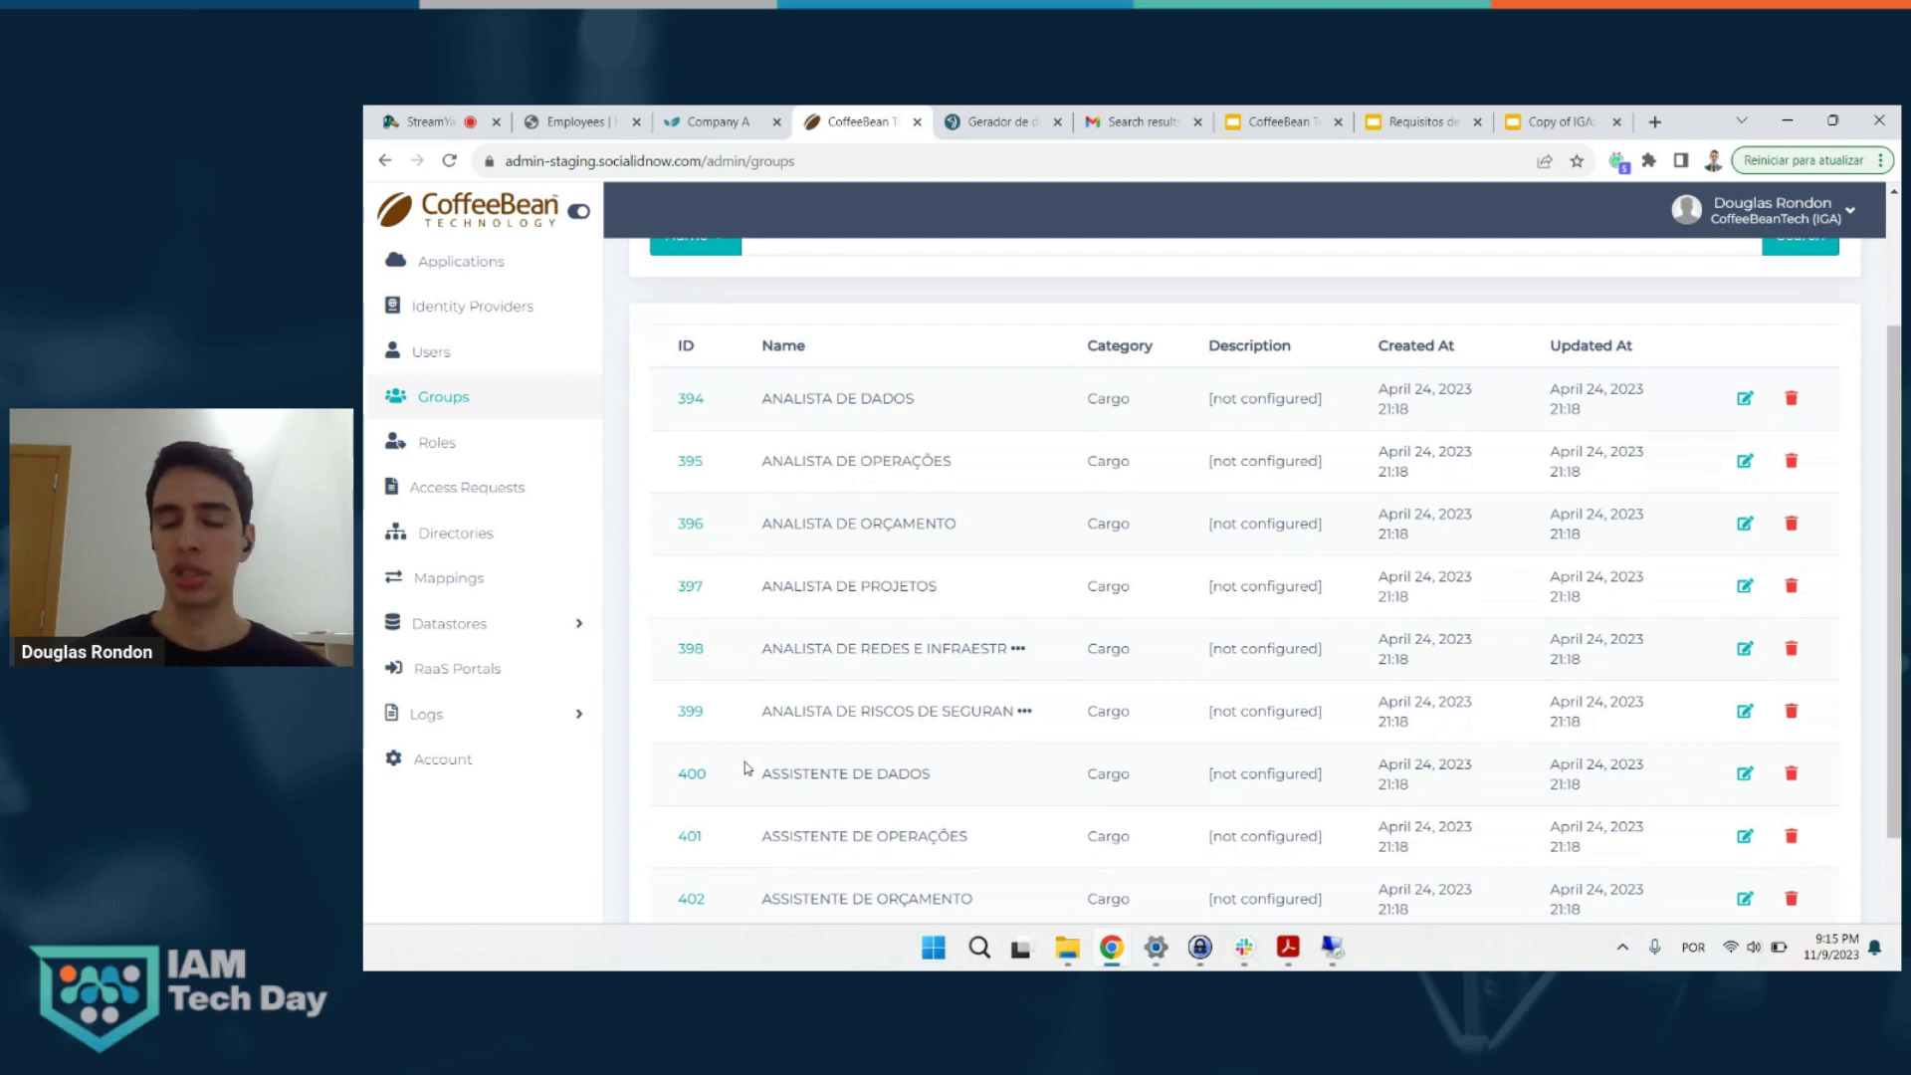
pyautogui.scroll(-2, 746, 767)
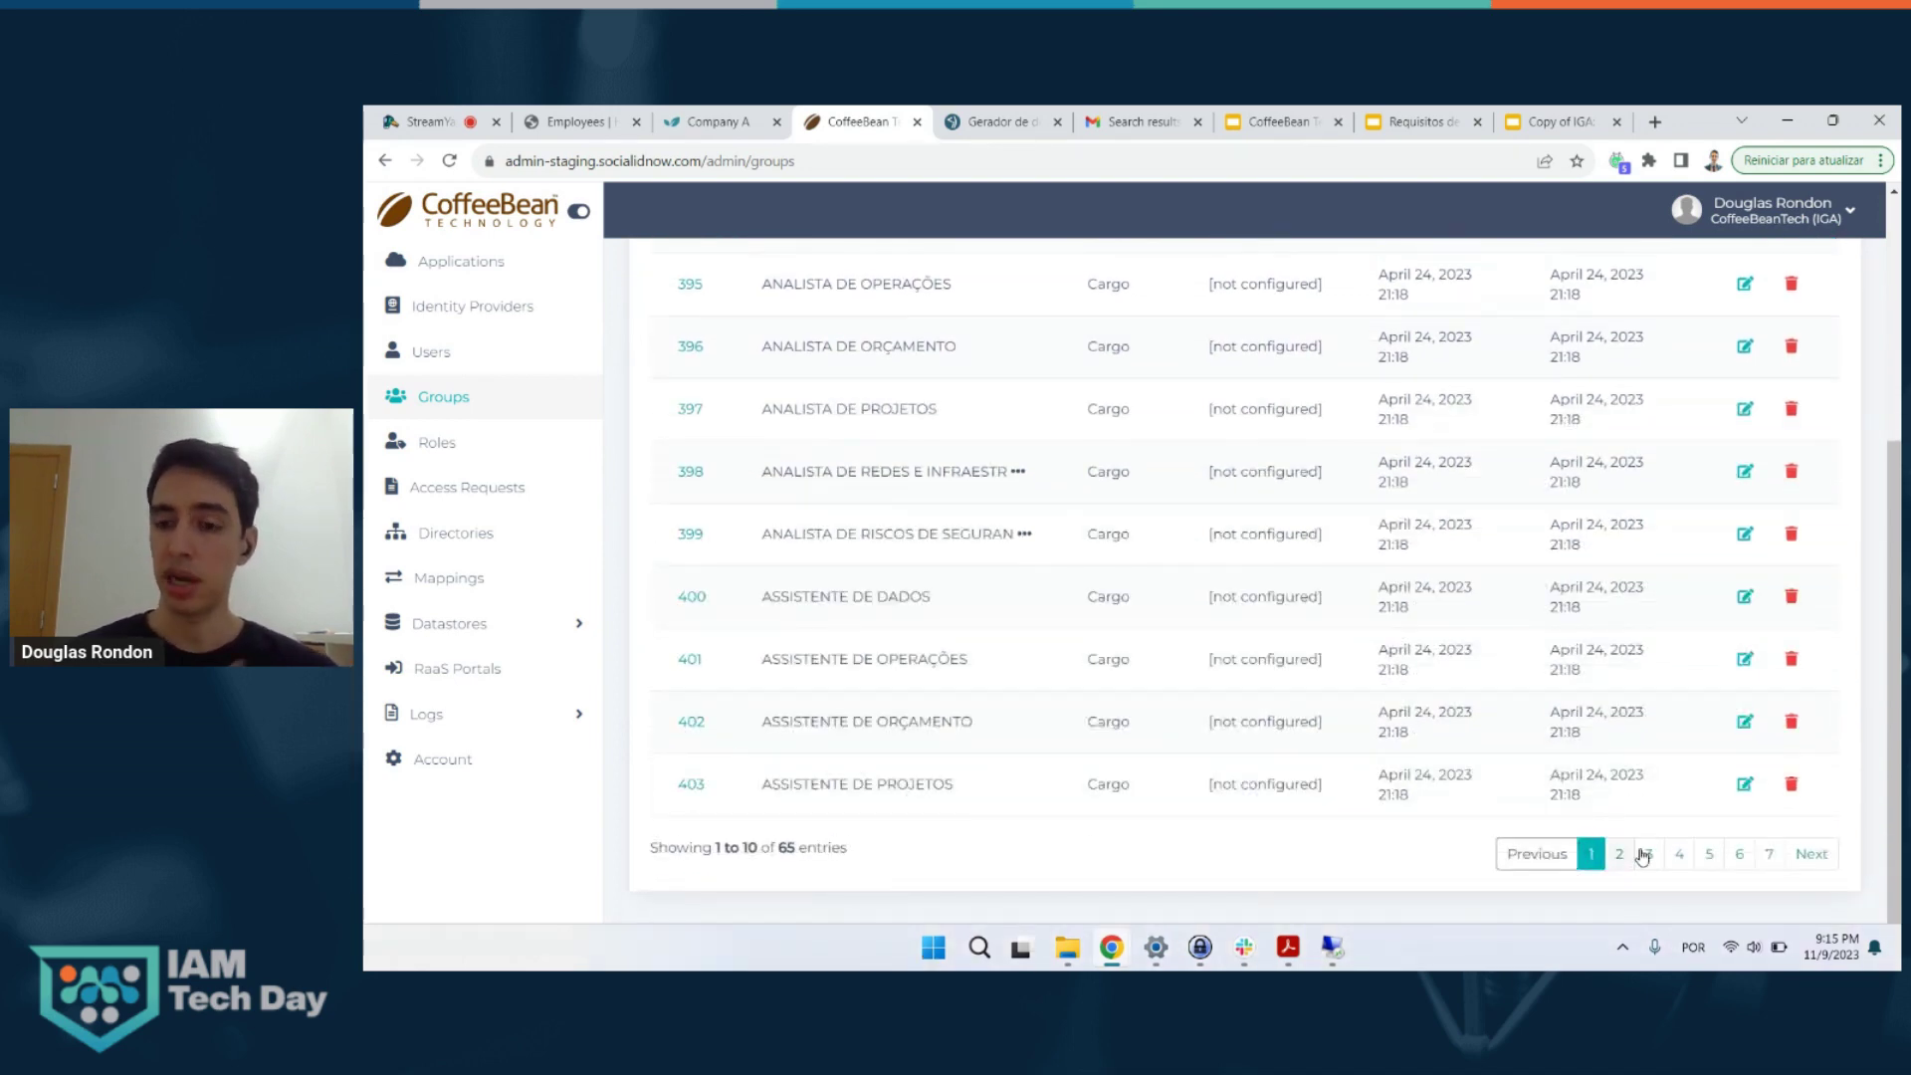
pyautogui.click(1676, 854)
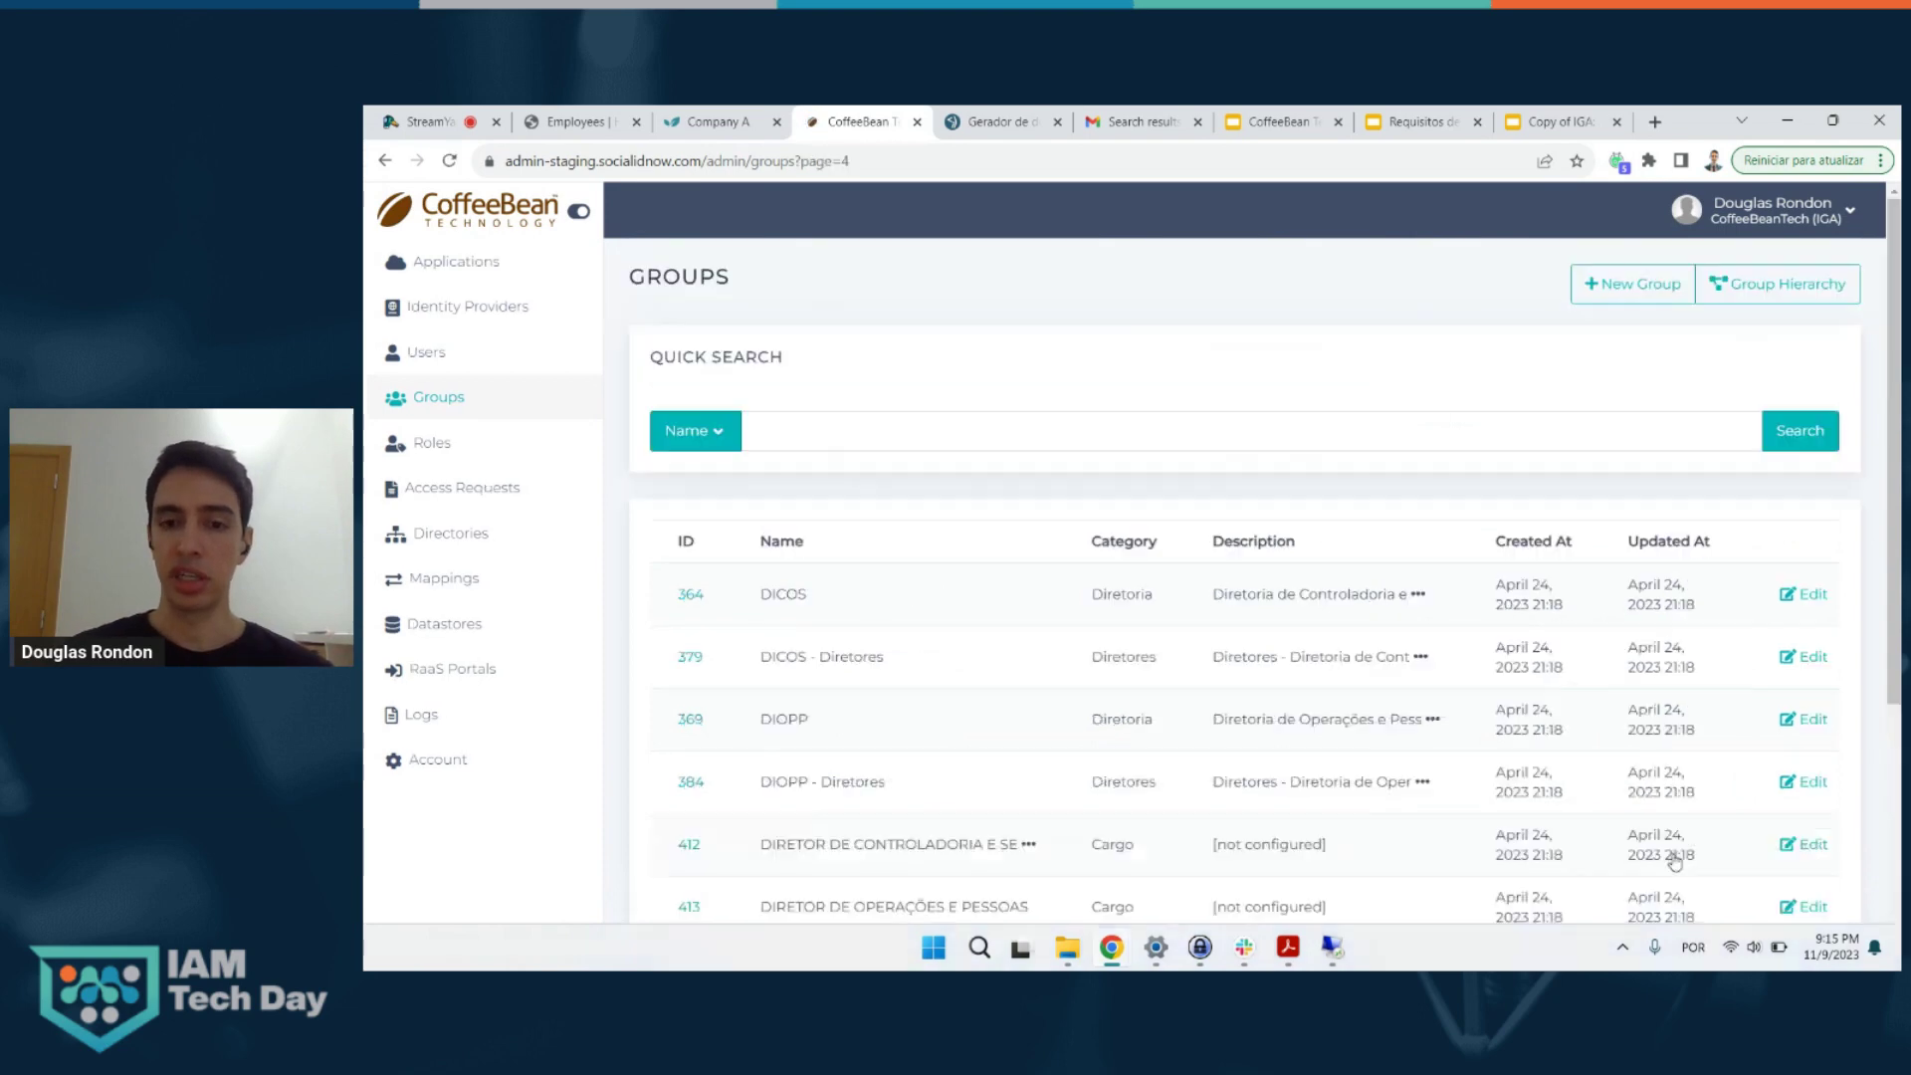
pyautogui.scroll(-2, 1674, 861)
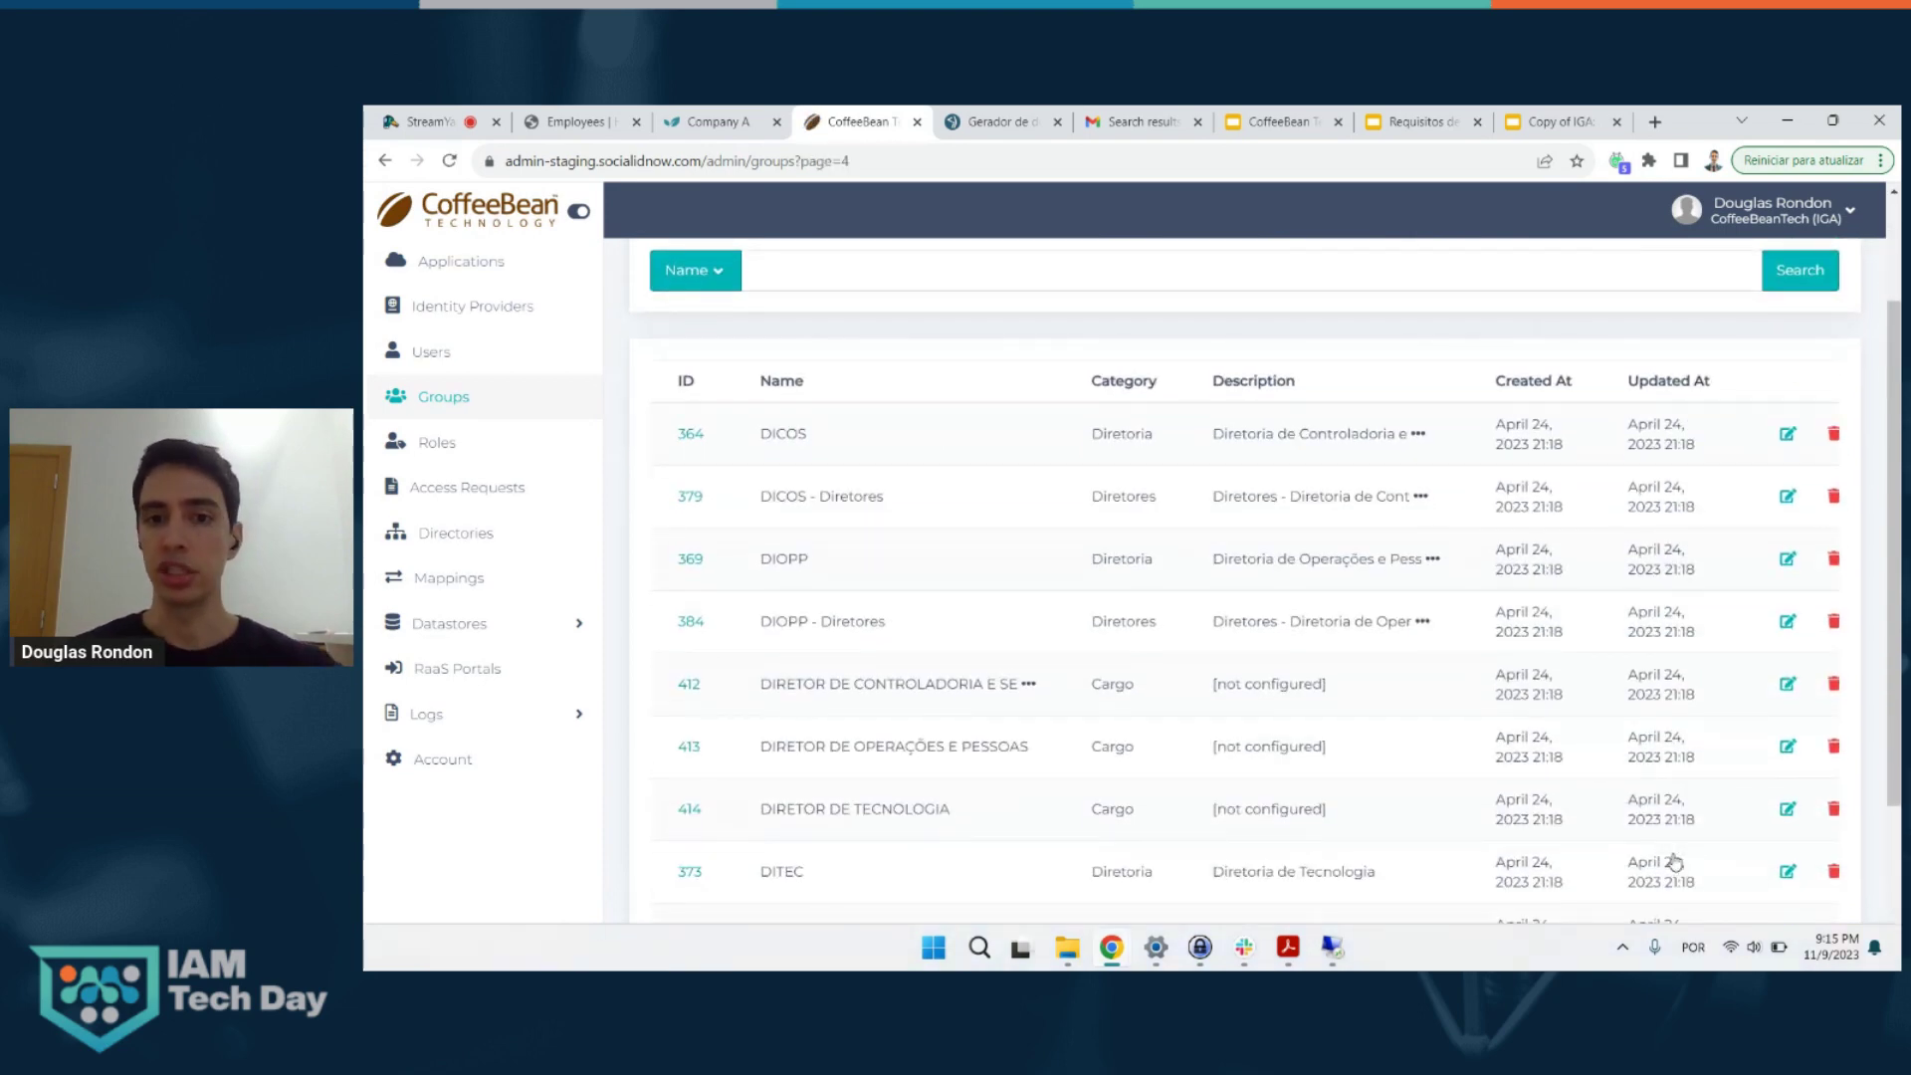
pyautogui.scroll(-2, 1675, 862)
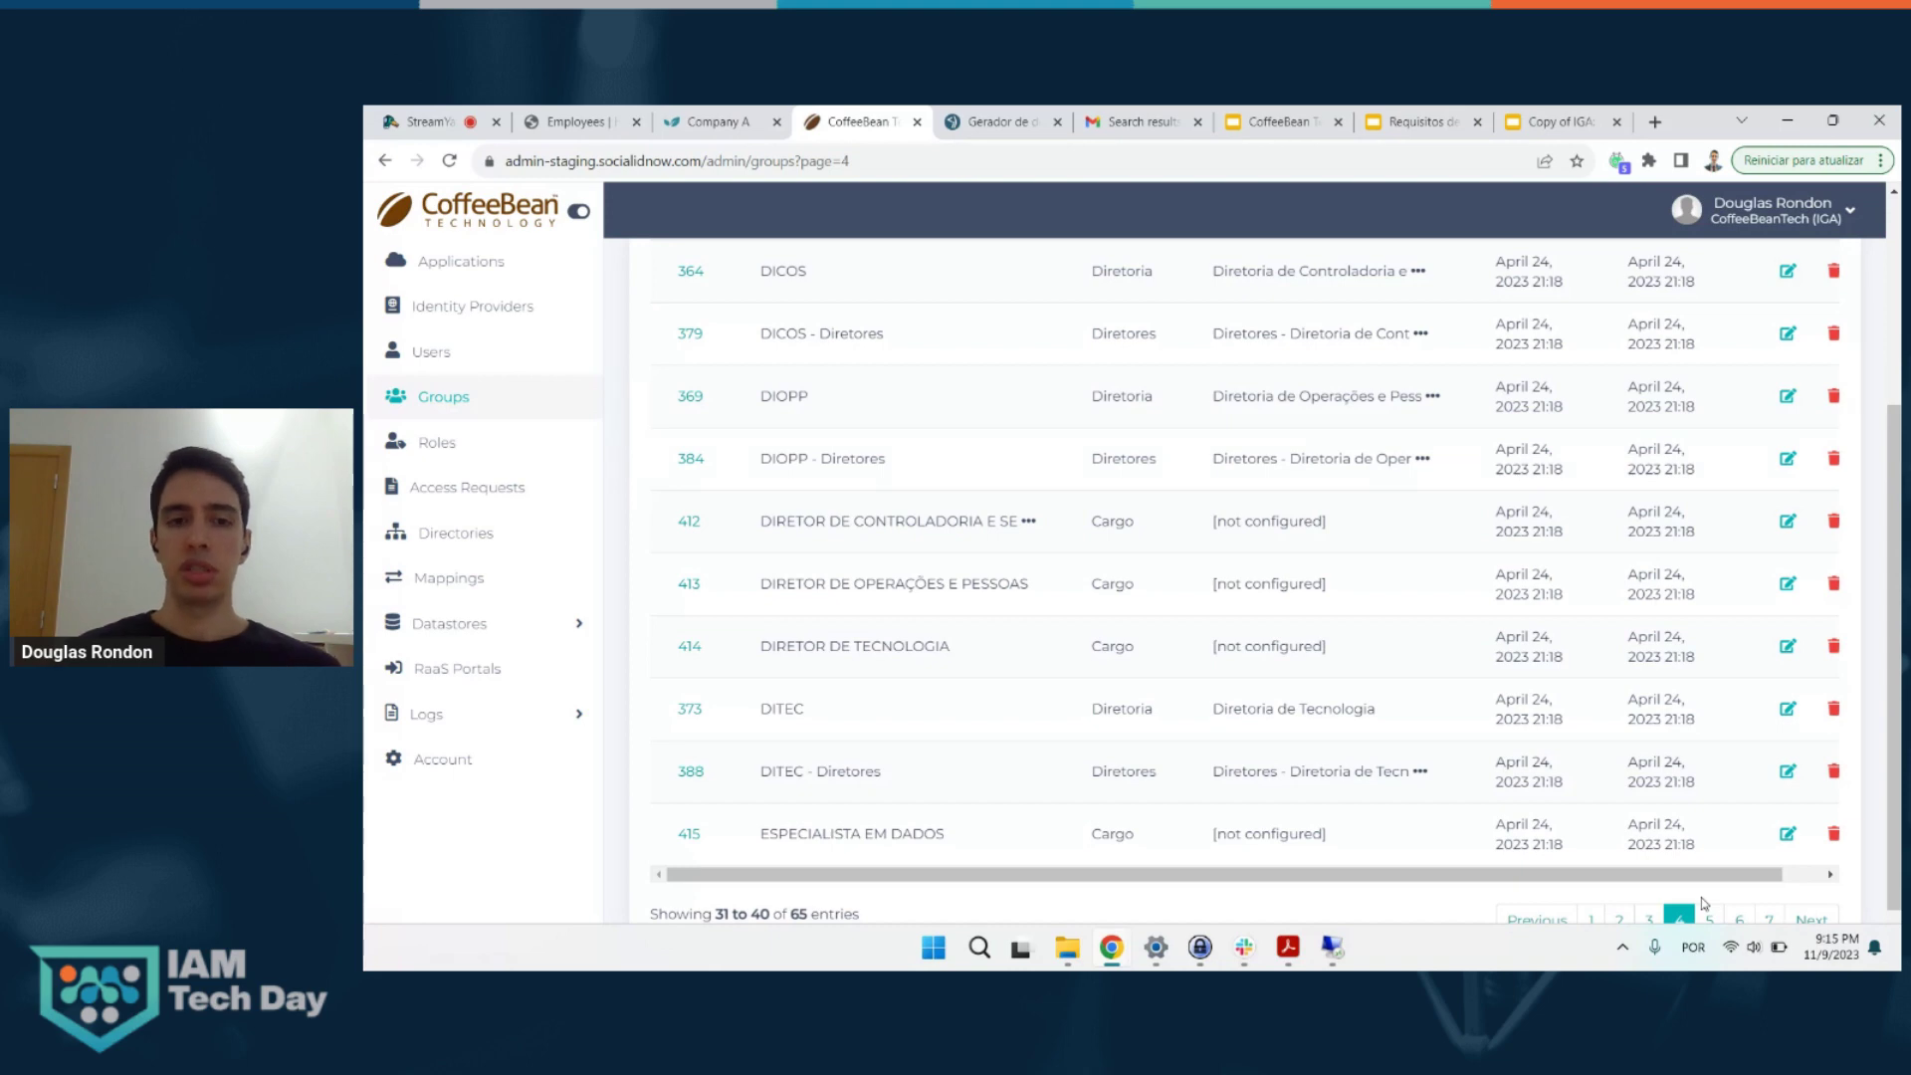
pyautogui.click(1596, 916)
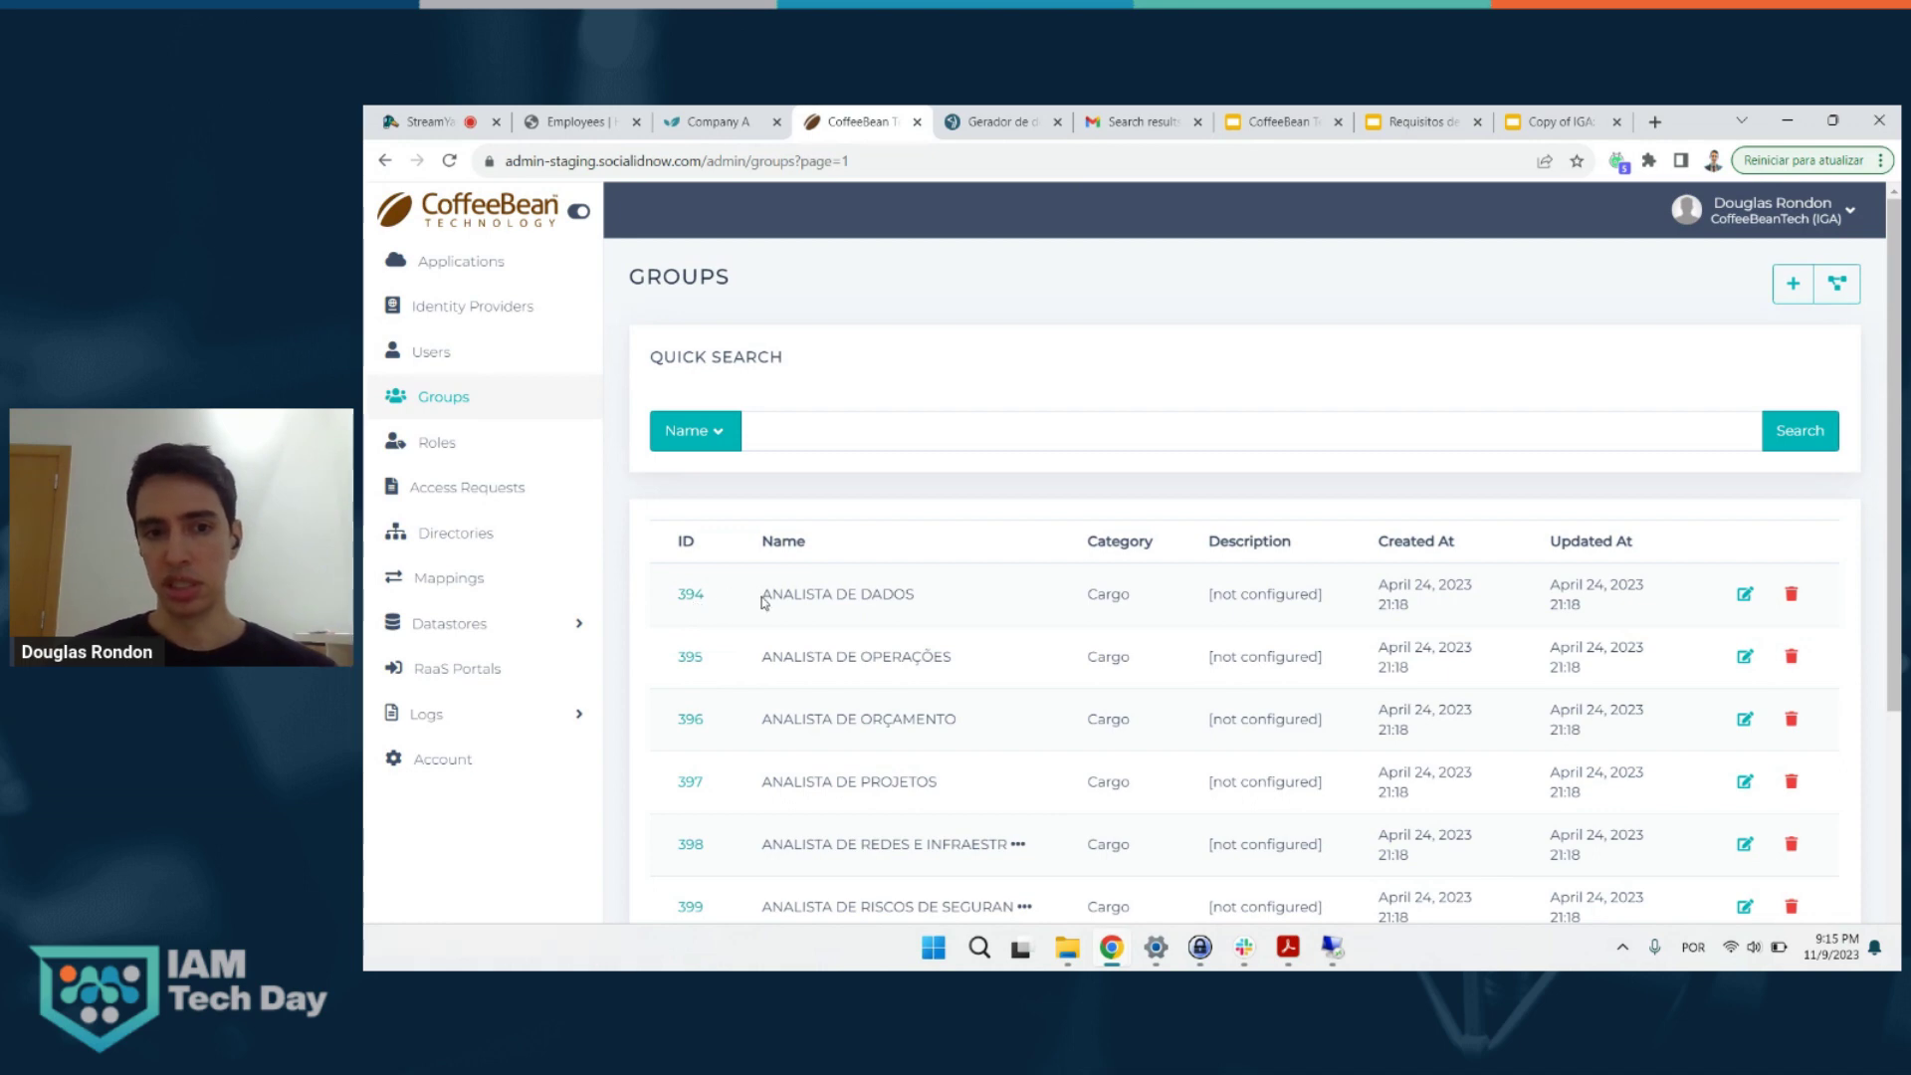
# - Examine the category and detail page of the ANALISTA DE DADOS group, returning to the groups list
pyautogui.doubleClick(1102, 591)
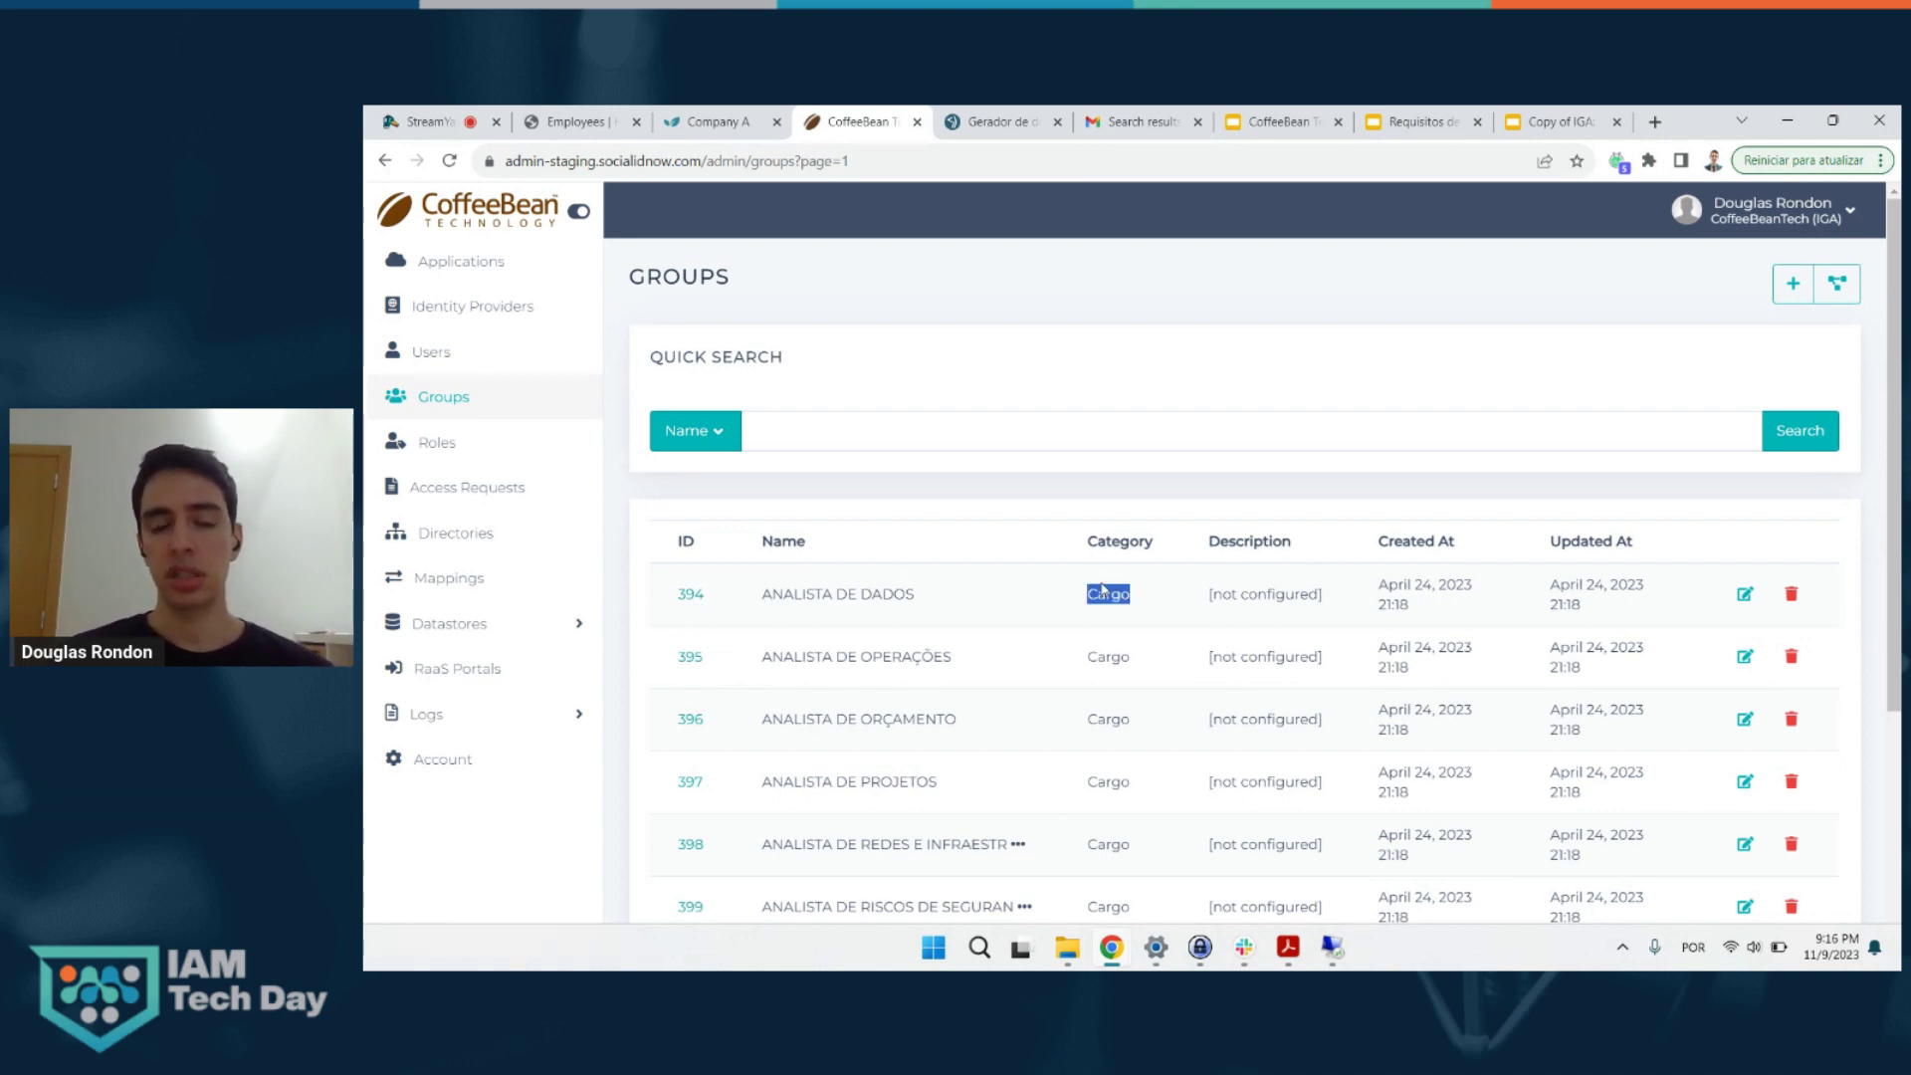
pyautogui.click(696, 598)
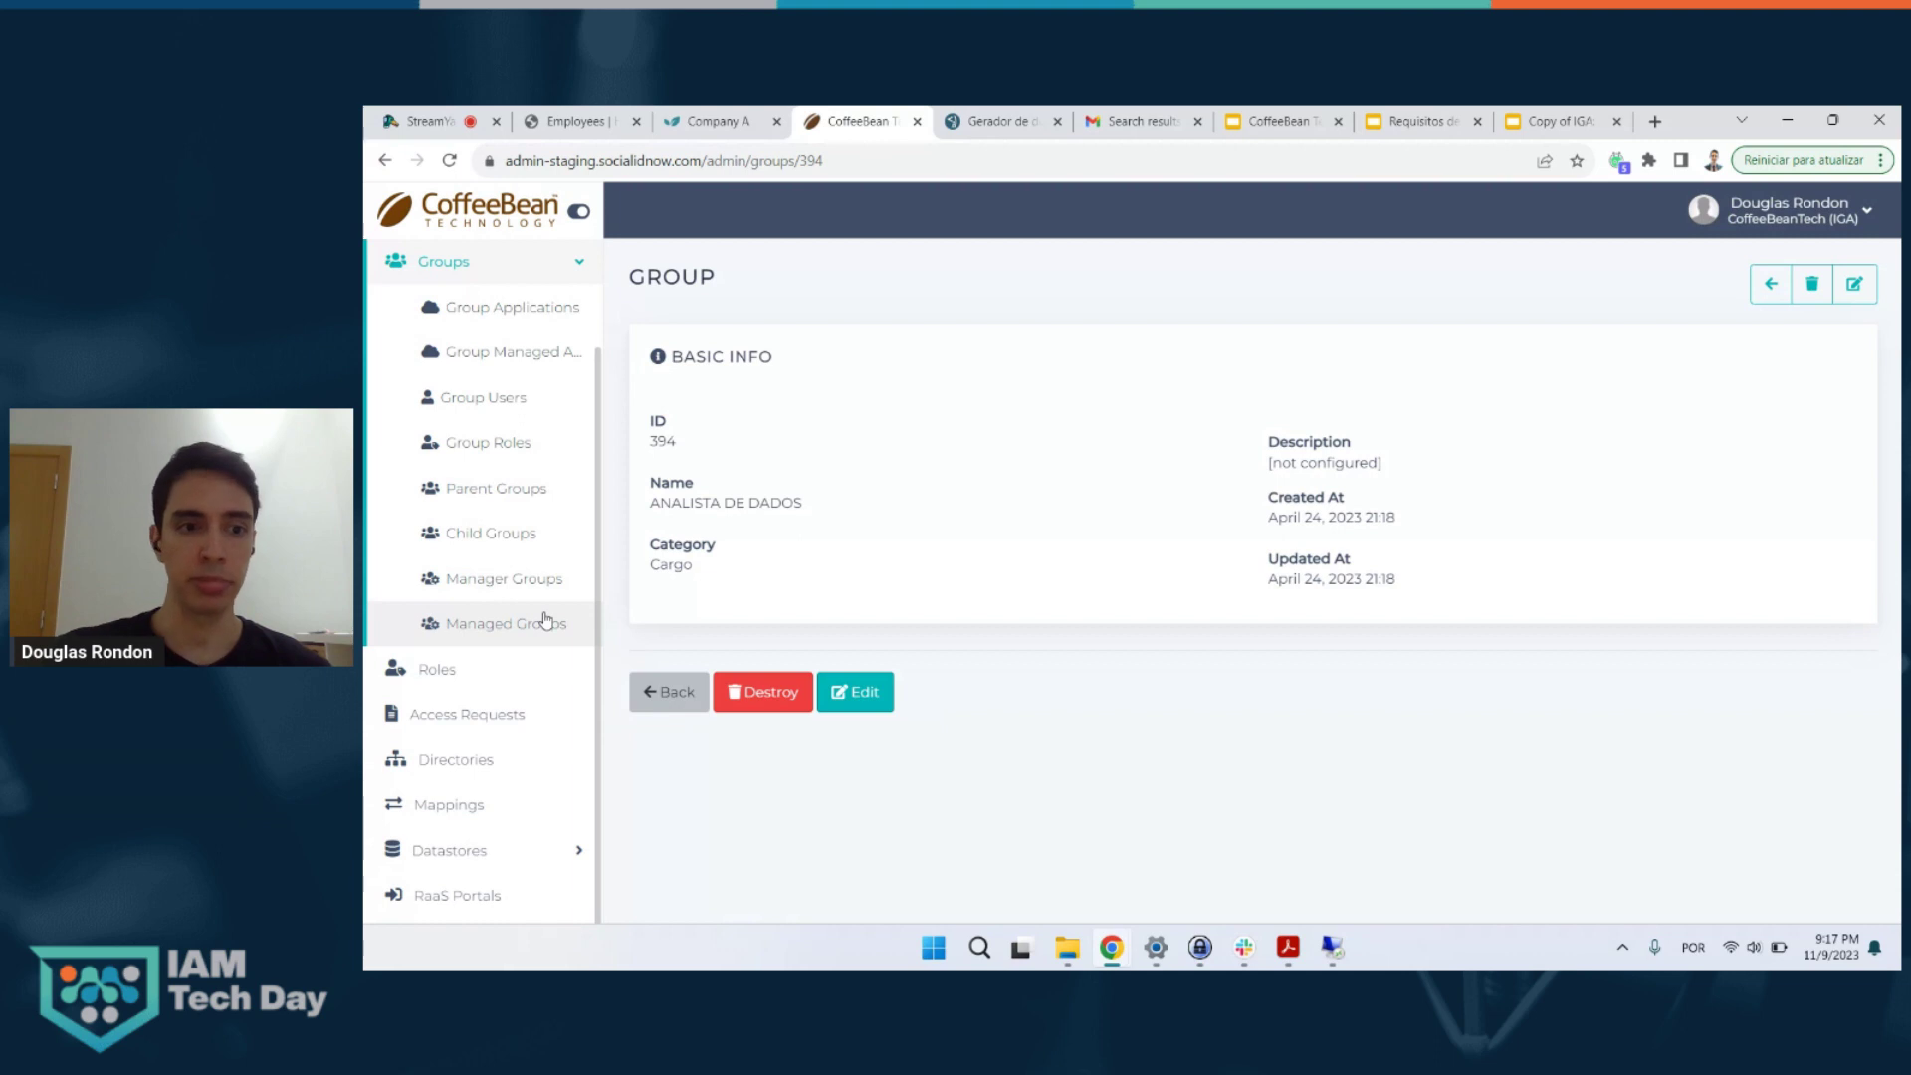
pyautogui.click(668, 694)
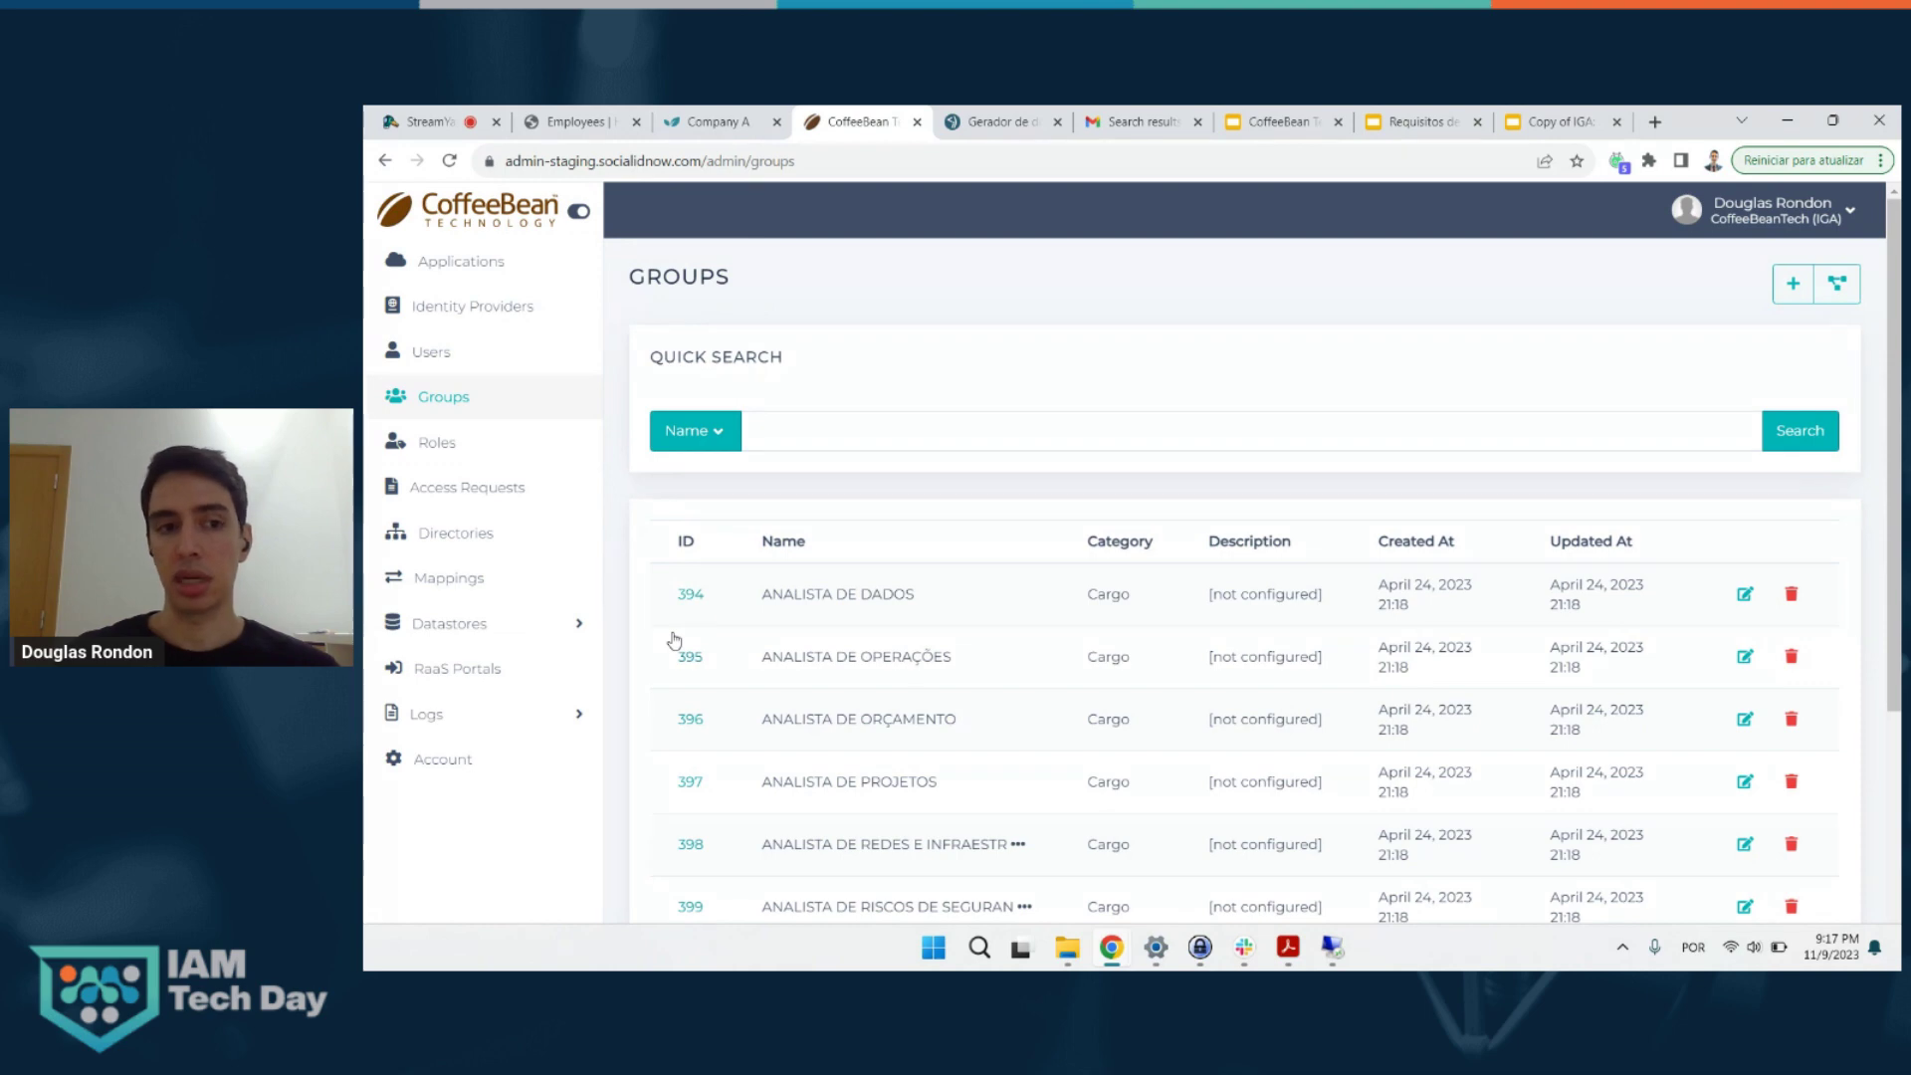
# - Open the Active Directory - Lightsail directory and examine its agents, basic info, LDAP settings and mapping
pyautogui.click(542, 547)
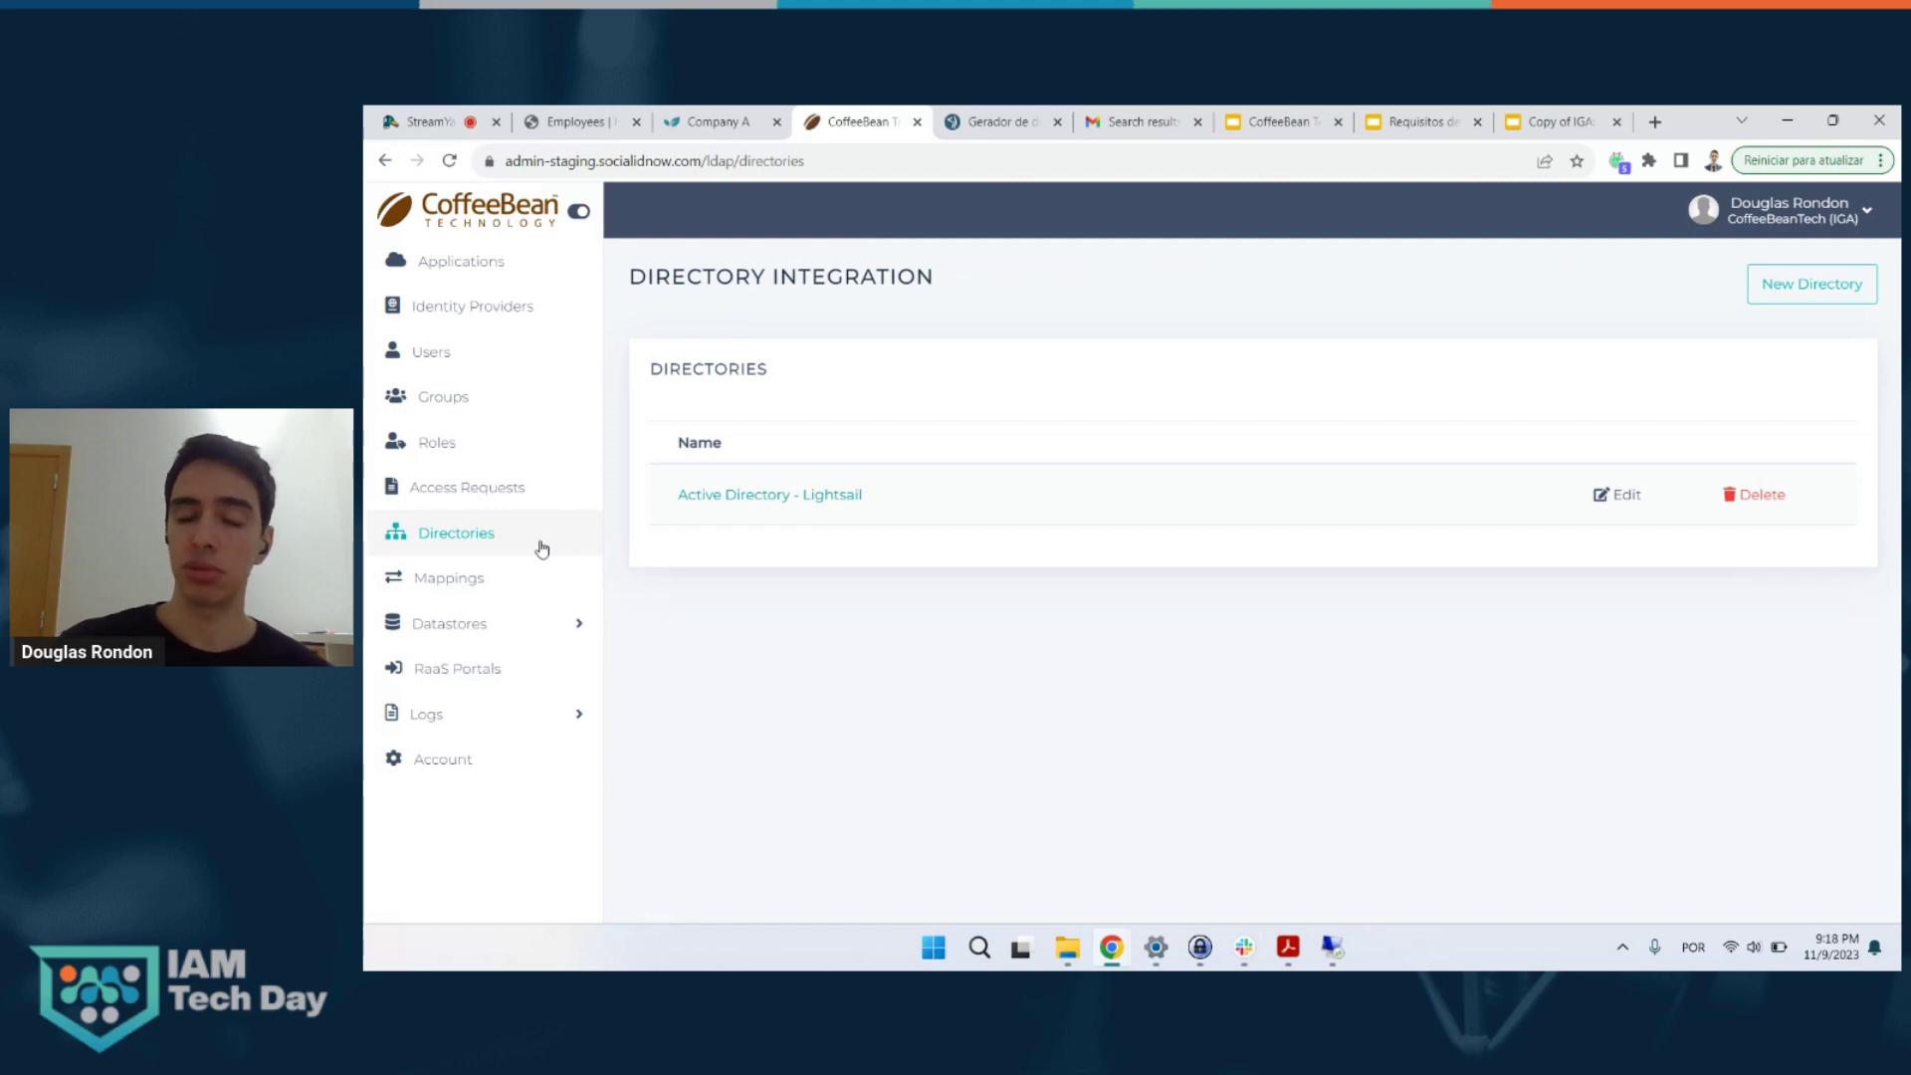
pyautogui.click(732, 497)
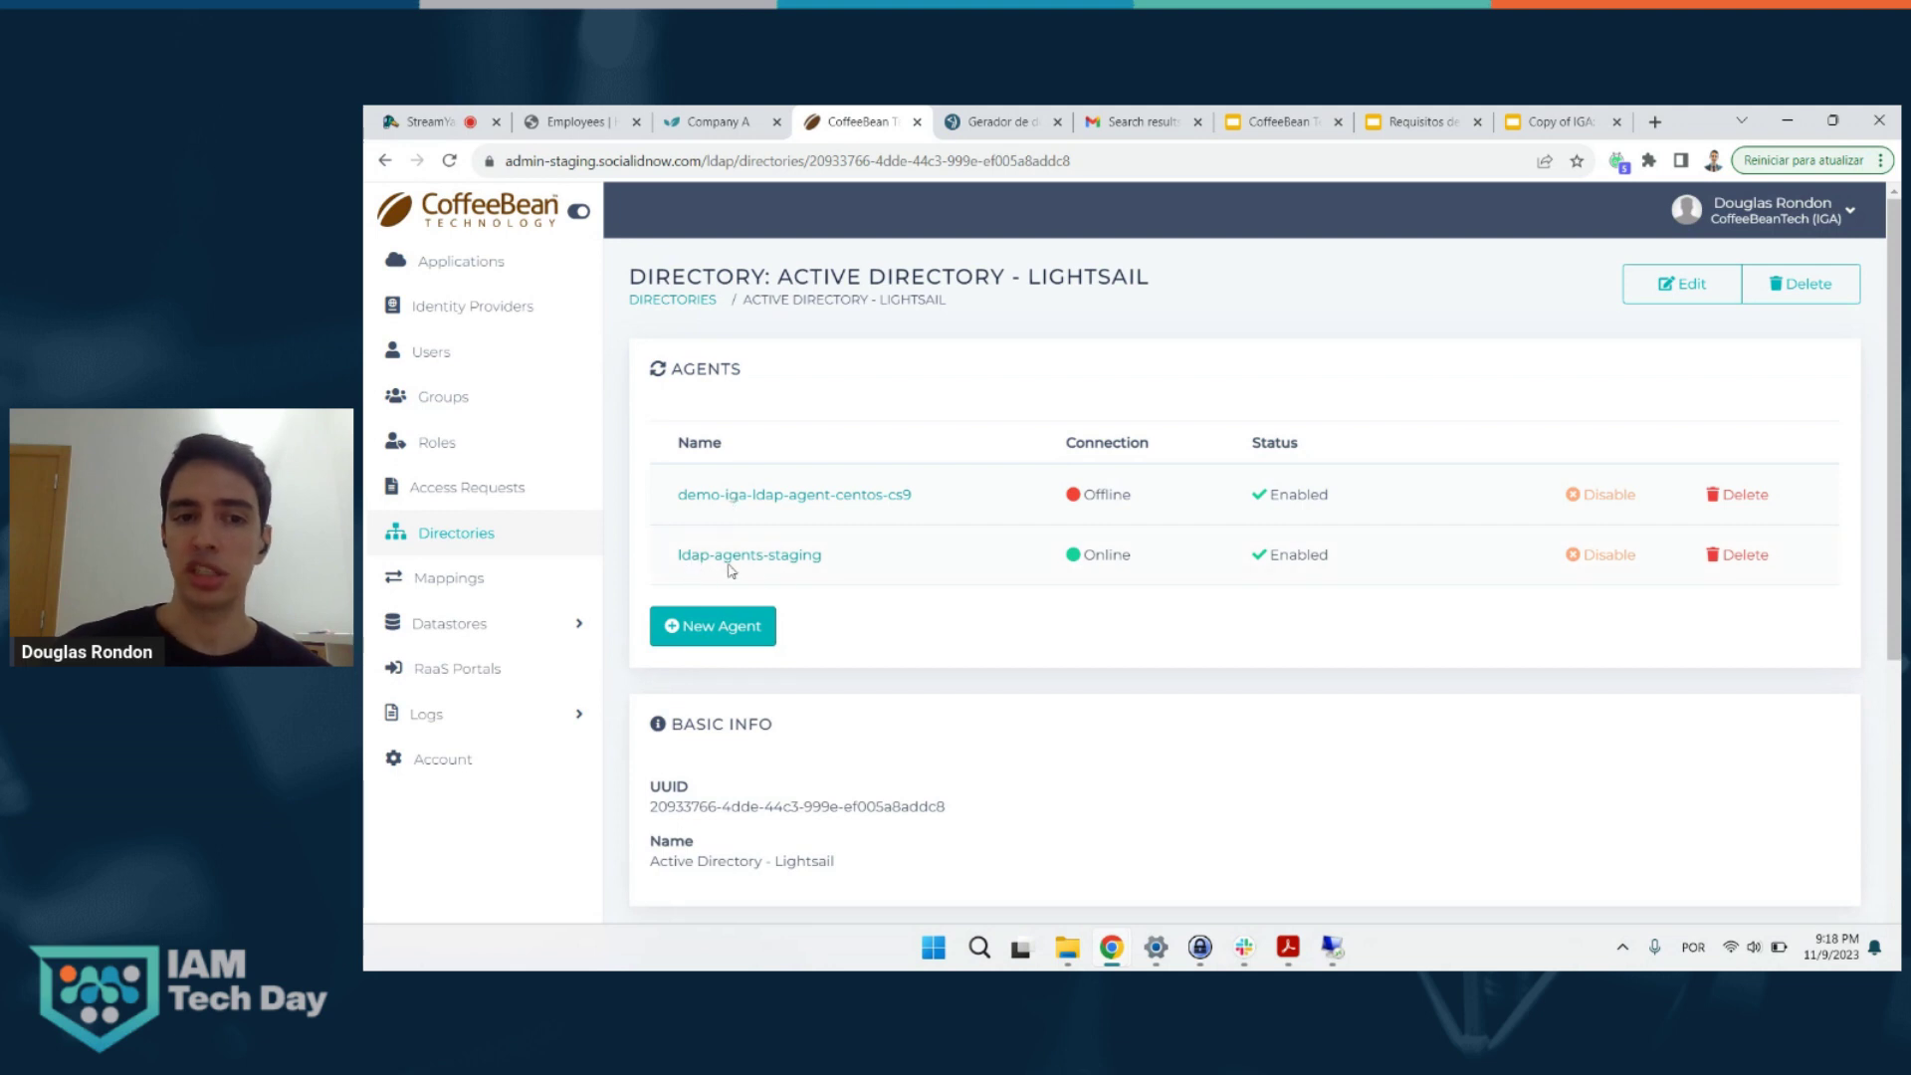
pyautogui.scroll(-2, 726, 777)
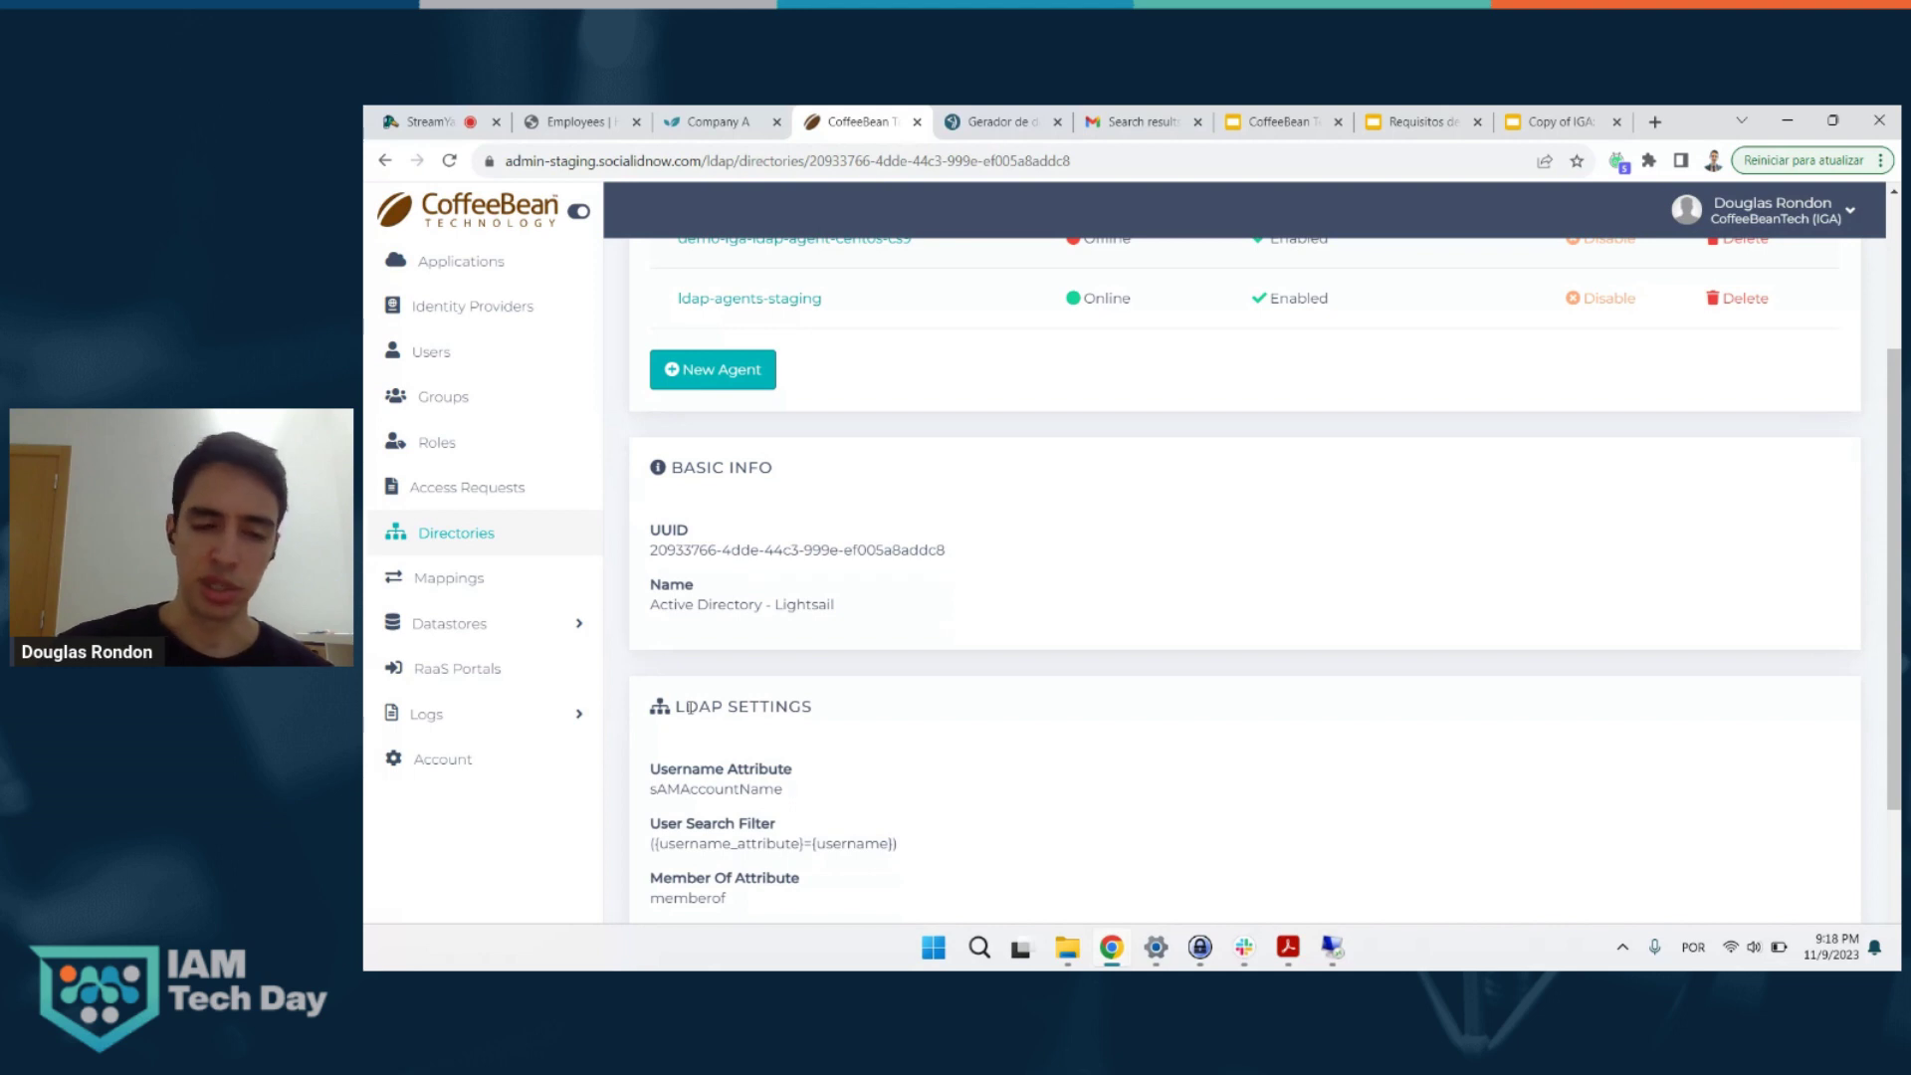
pyautogui.scroll(-2, 690, 708)
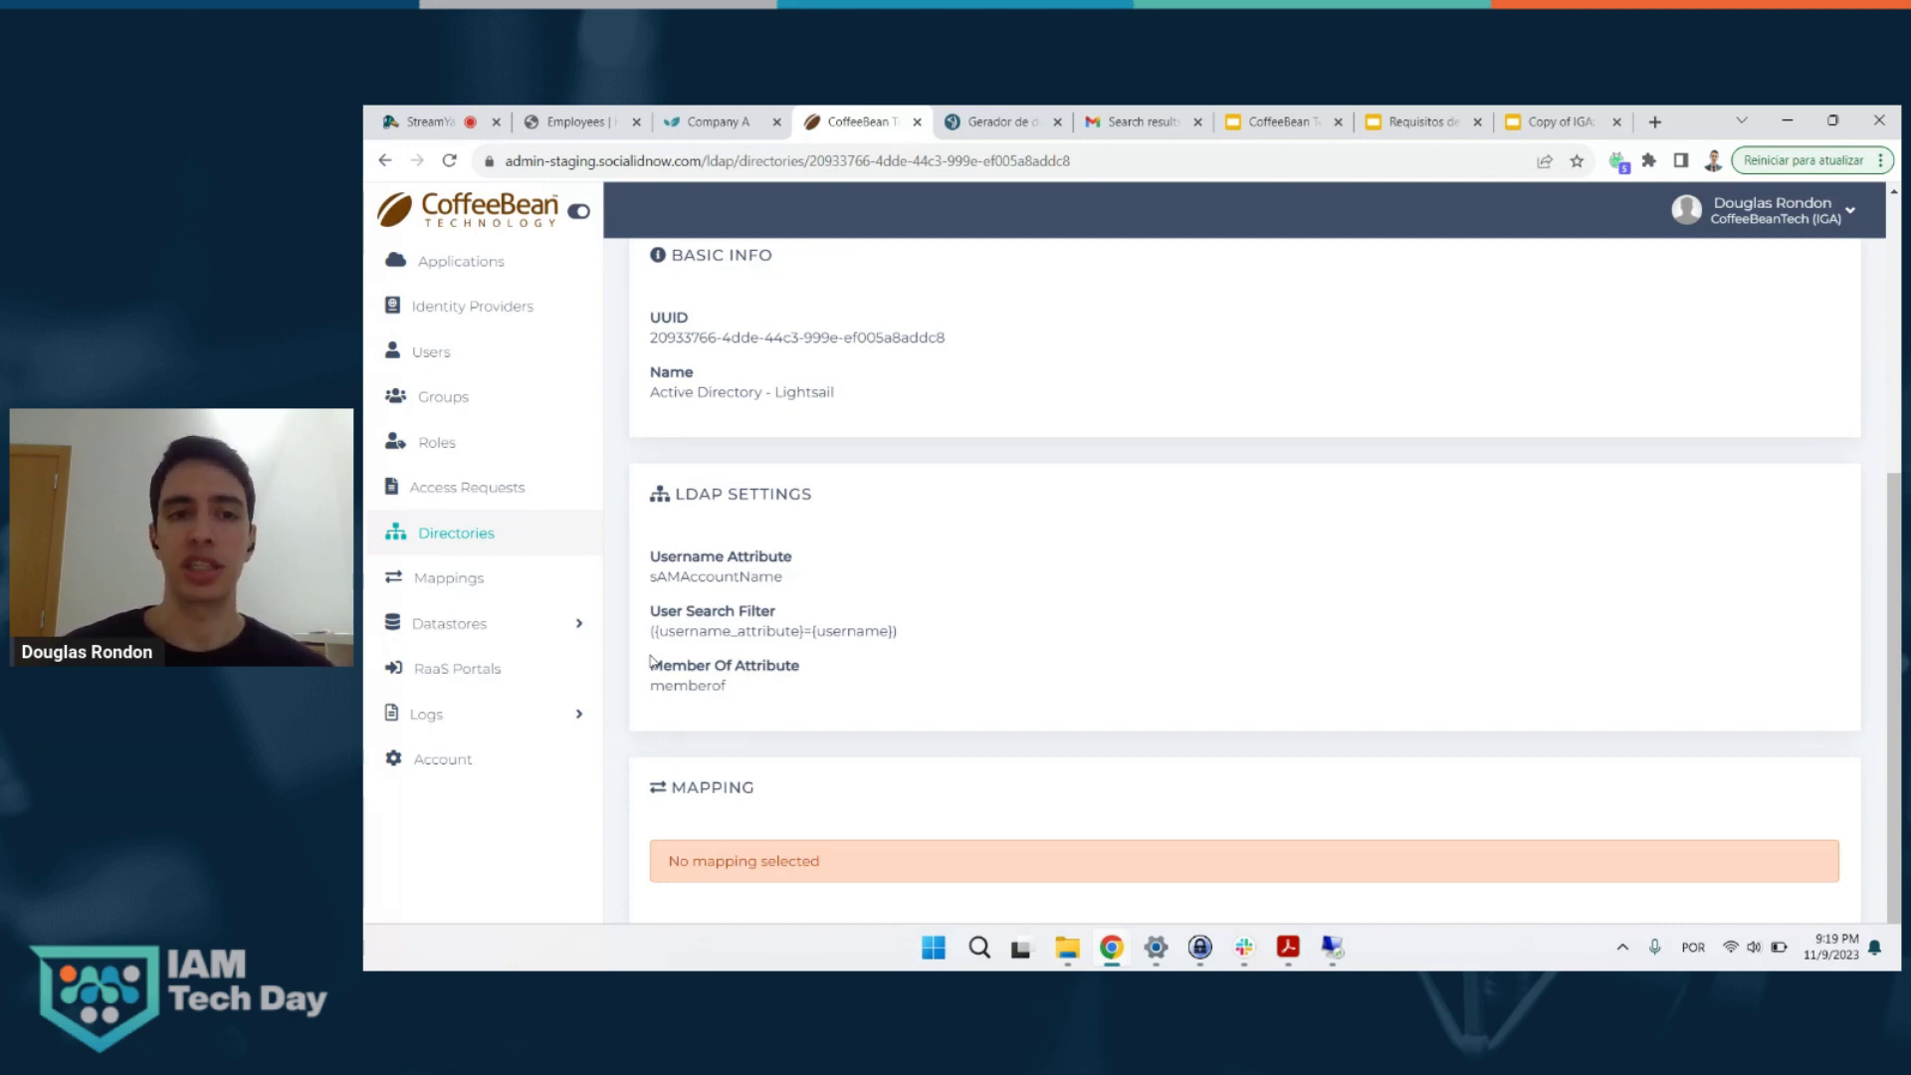
pyautogui.scroll(5, 652, 662)
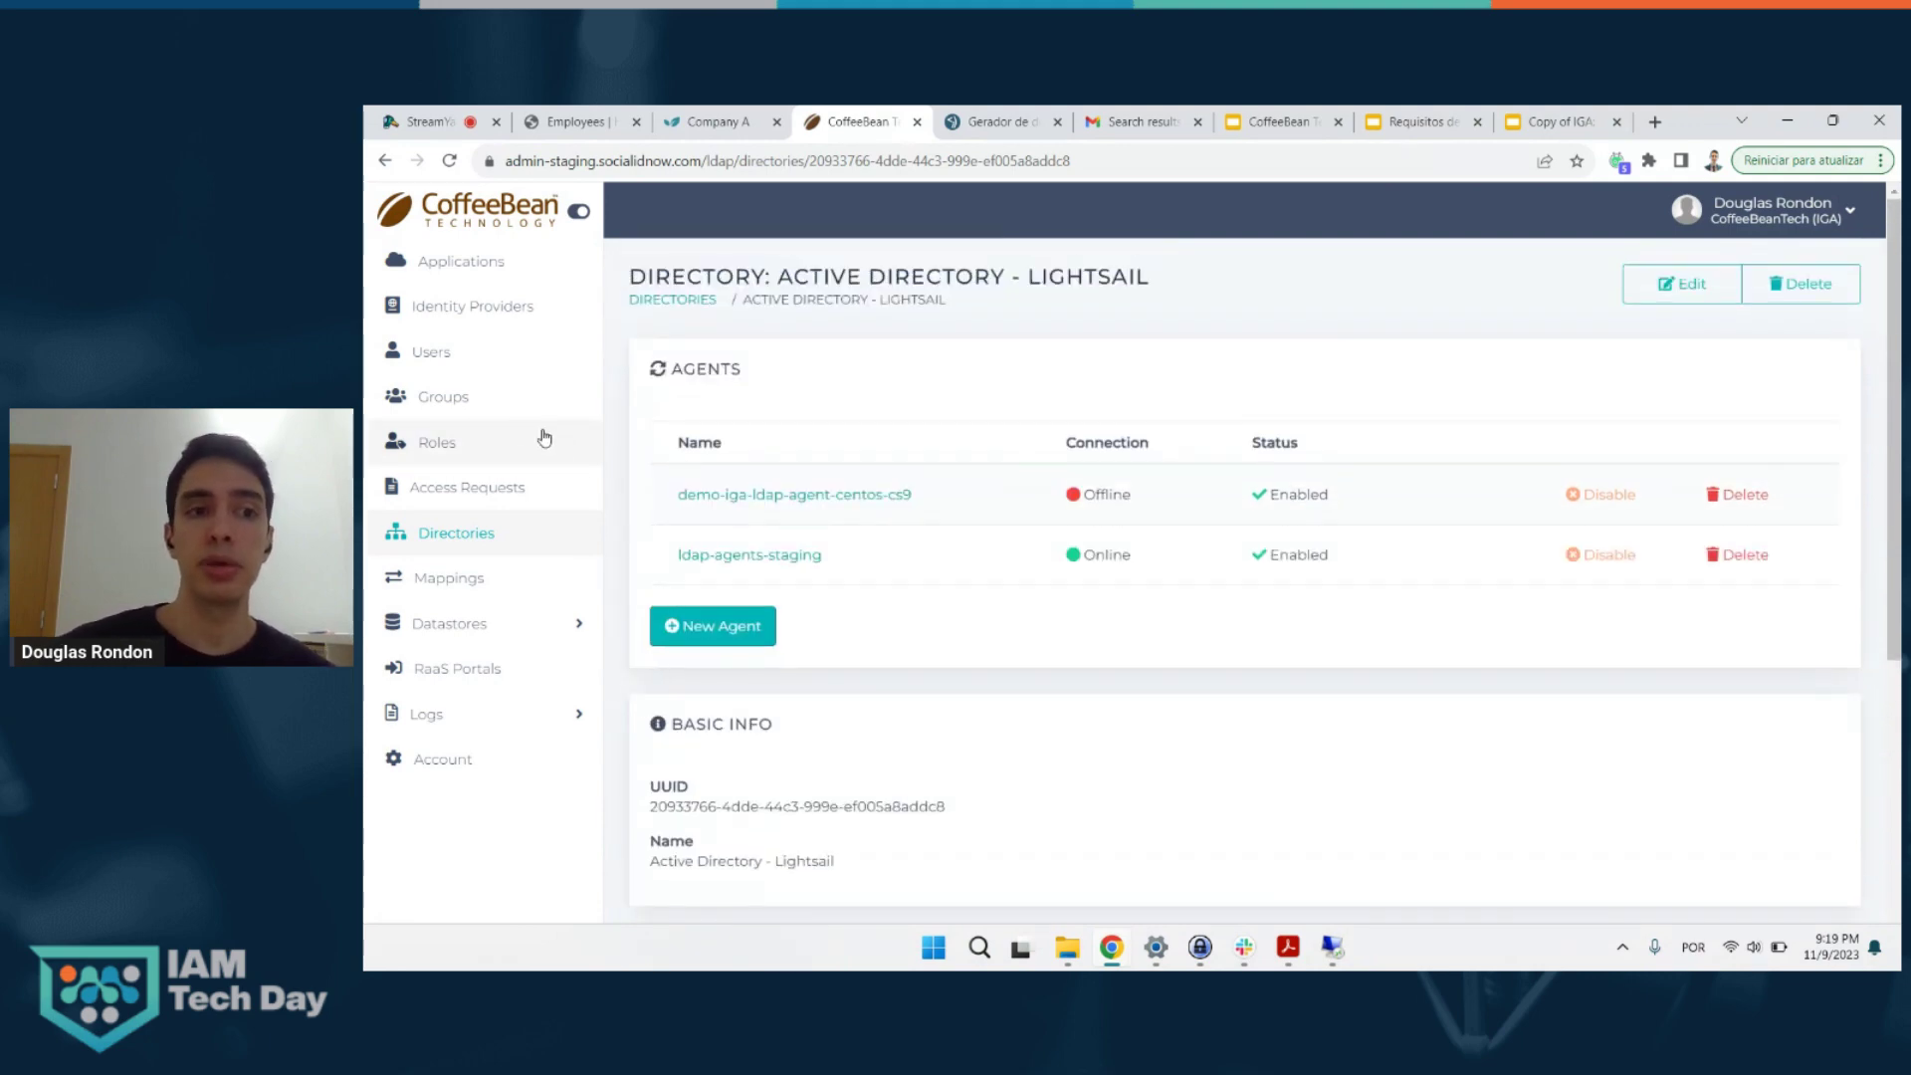
# - Reopen the groups list, then switch to Active Directory Users and Computers in the remote desktop and select the Company A organizational unit
pyautogui.click(501, 410)
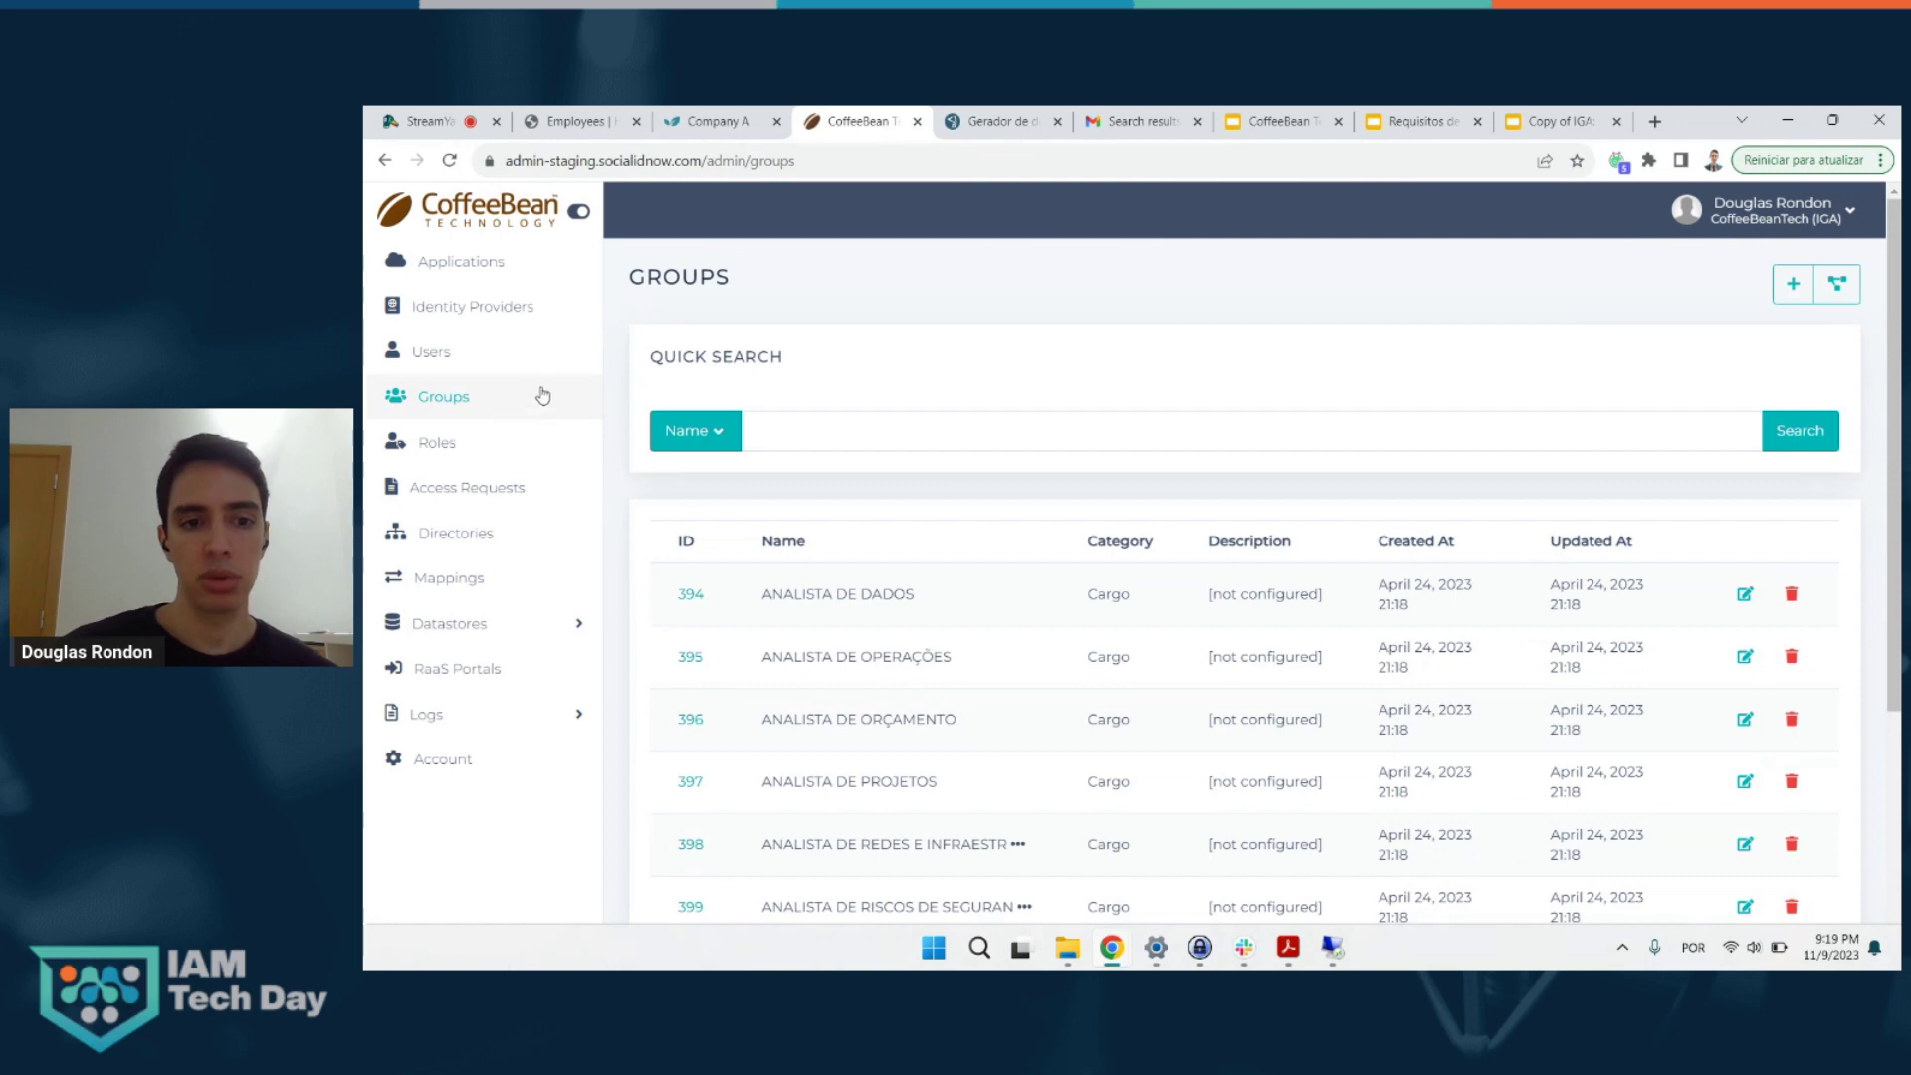
pyautogui.click(1332, 946)
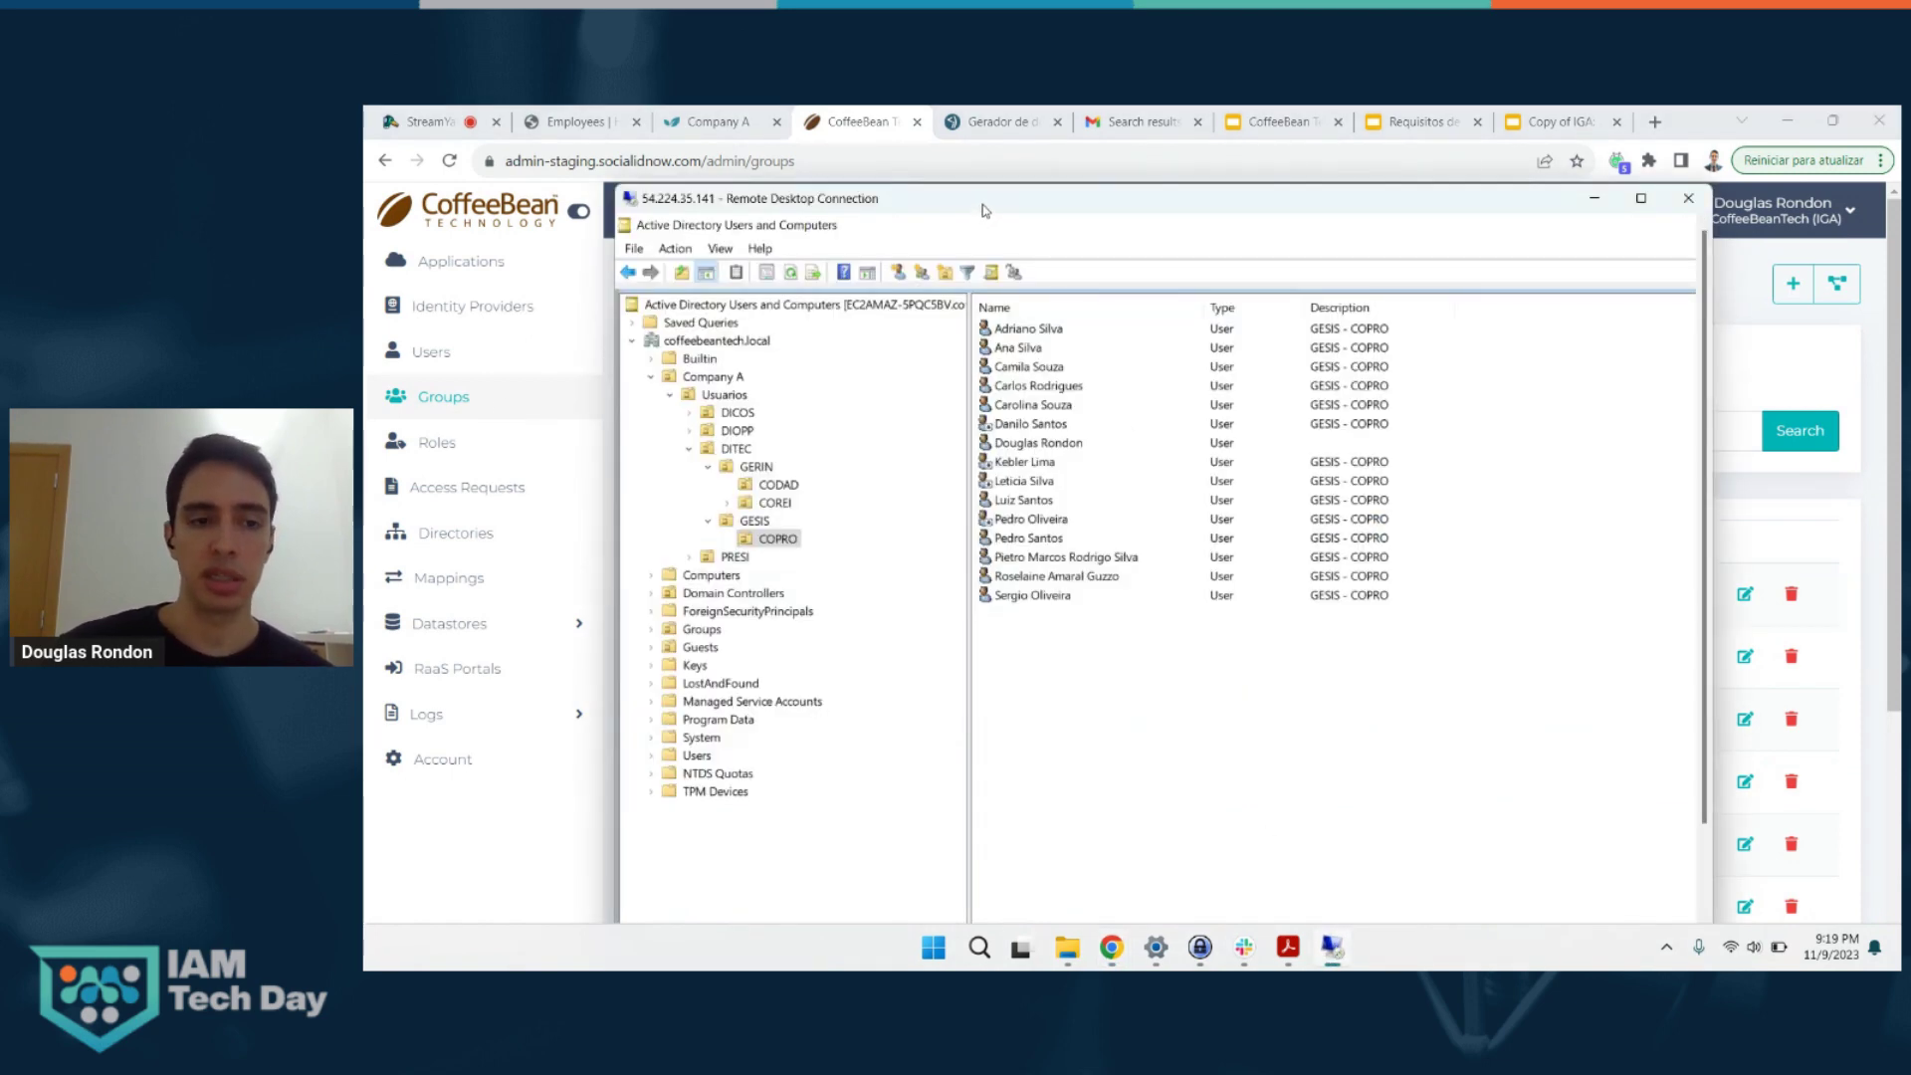
pyautogui.moveTo(983, 205); pyautogui.dragTo(1068, 204)
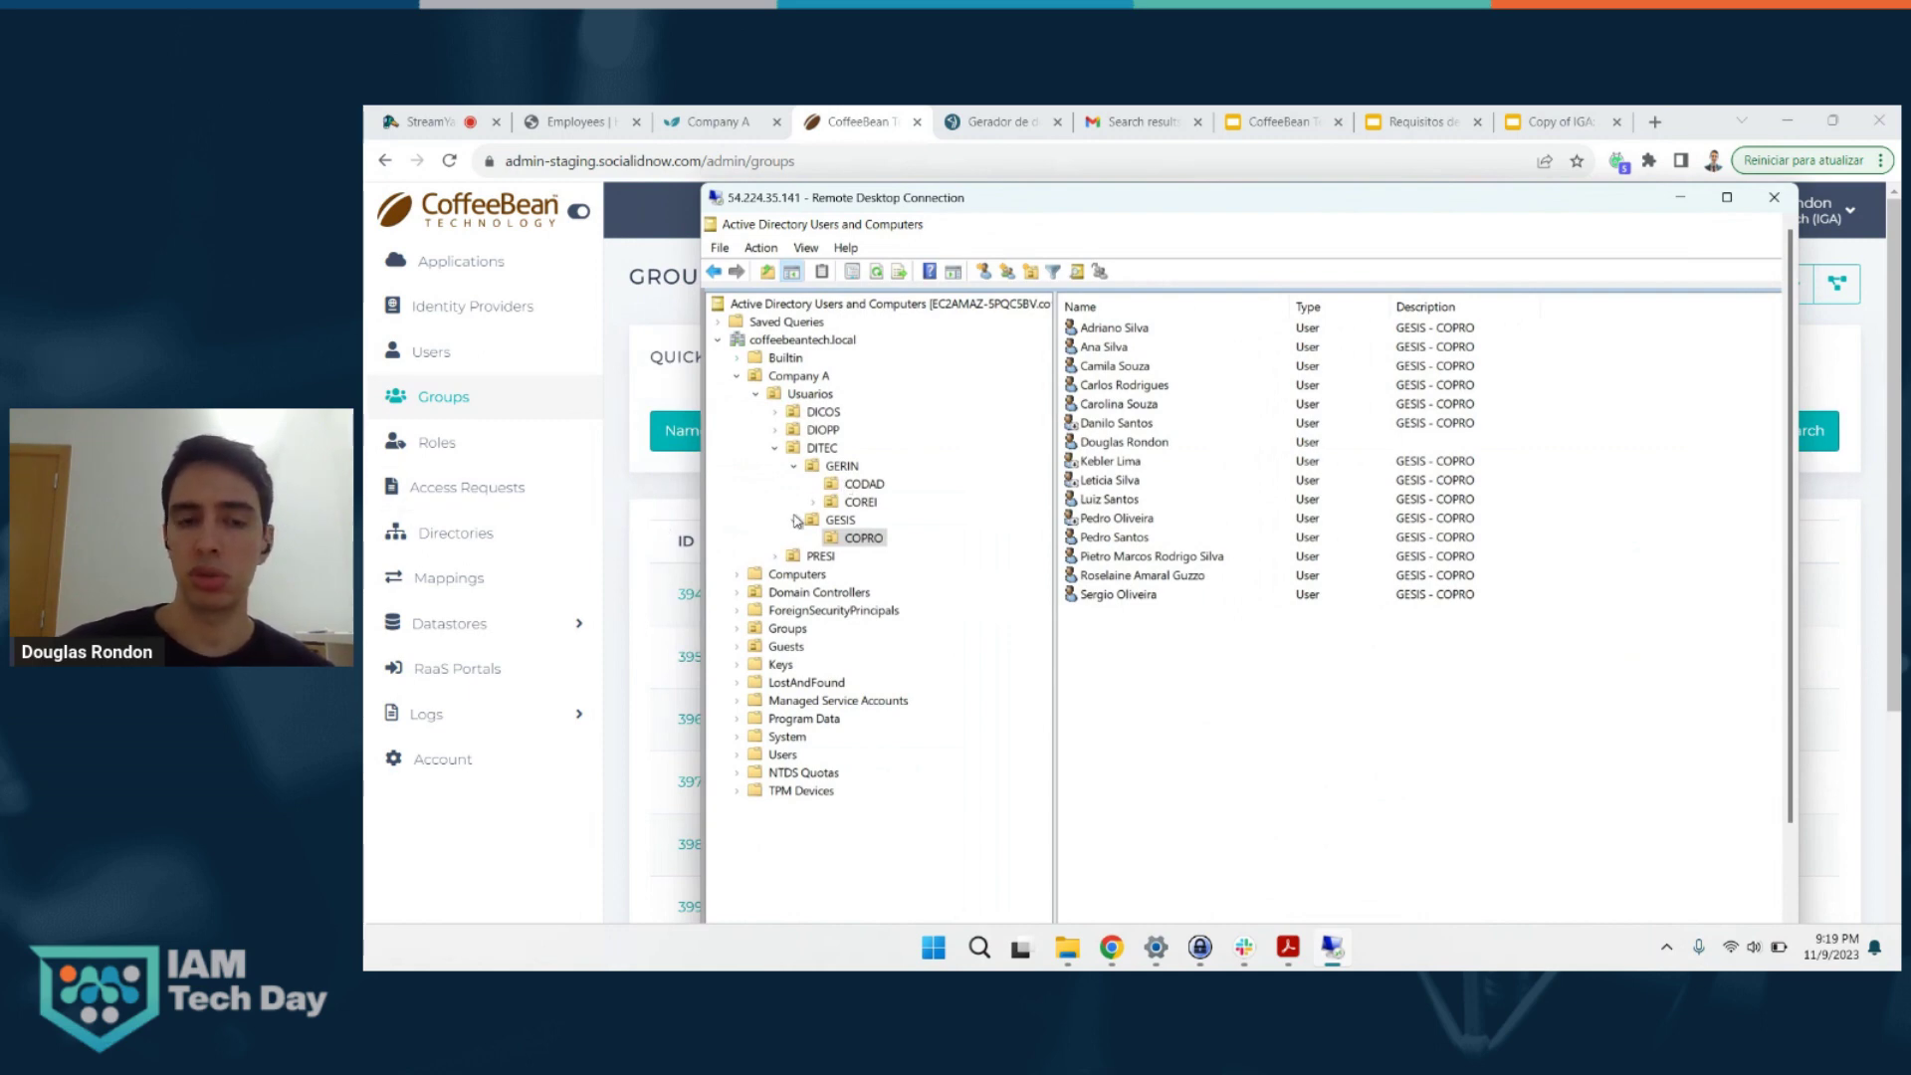
pyautogui.click(621, 564)
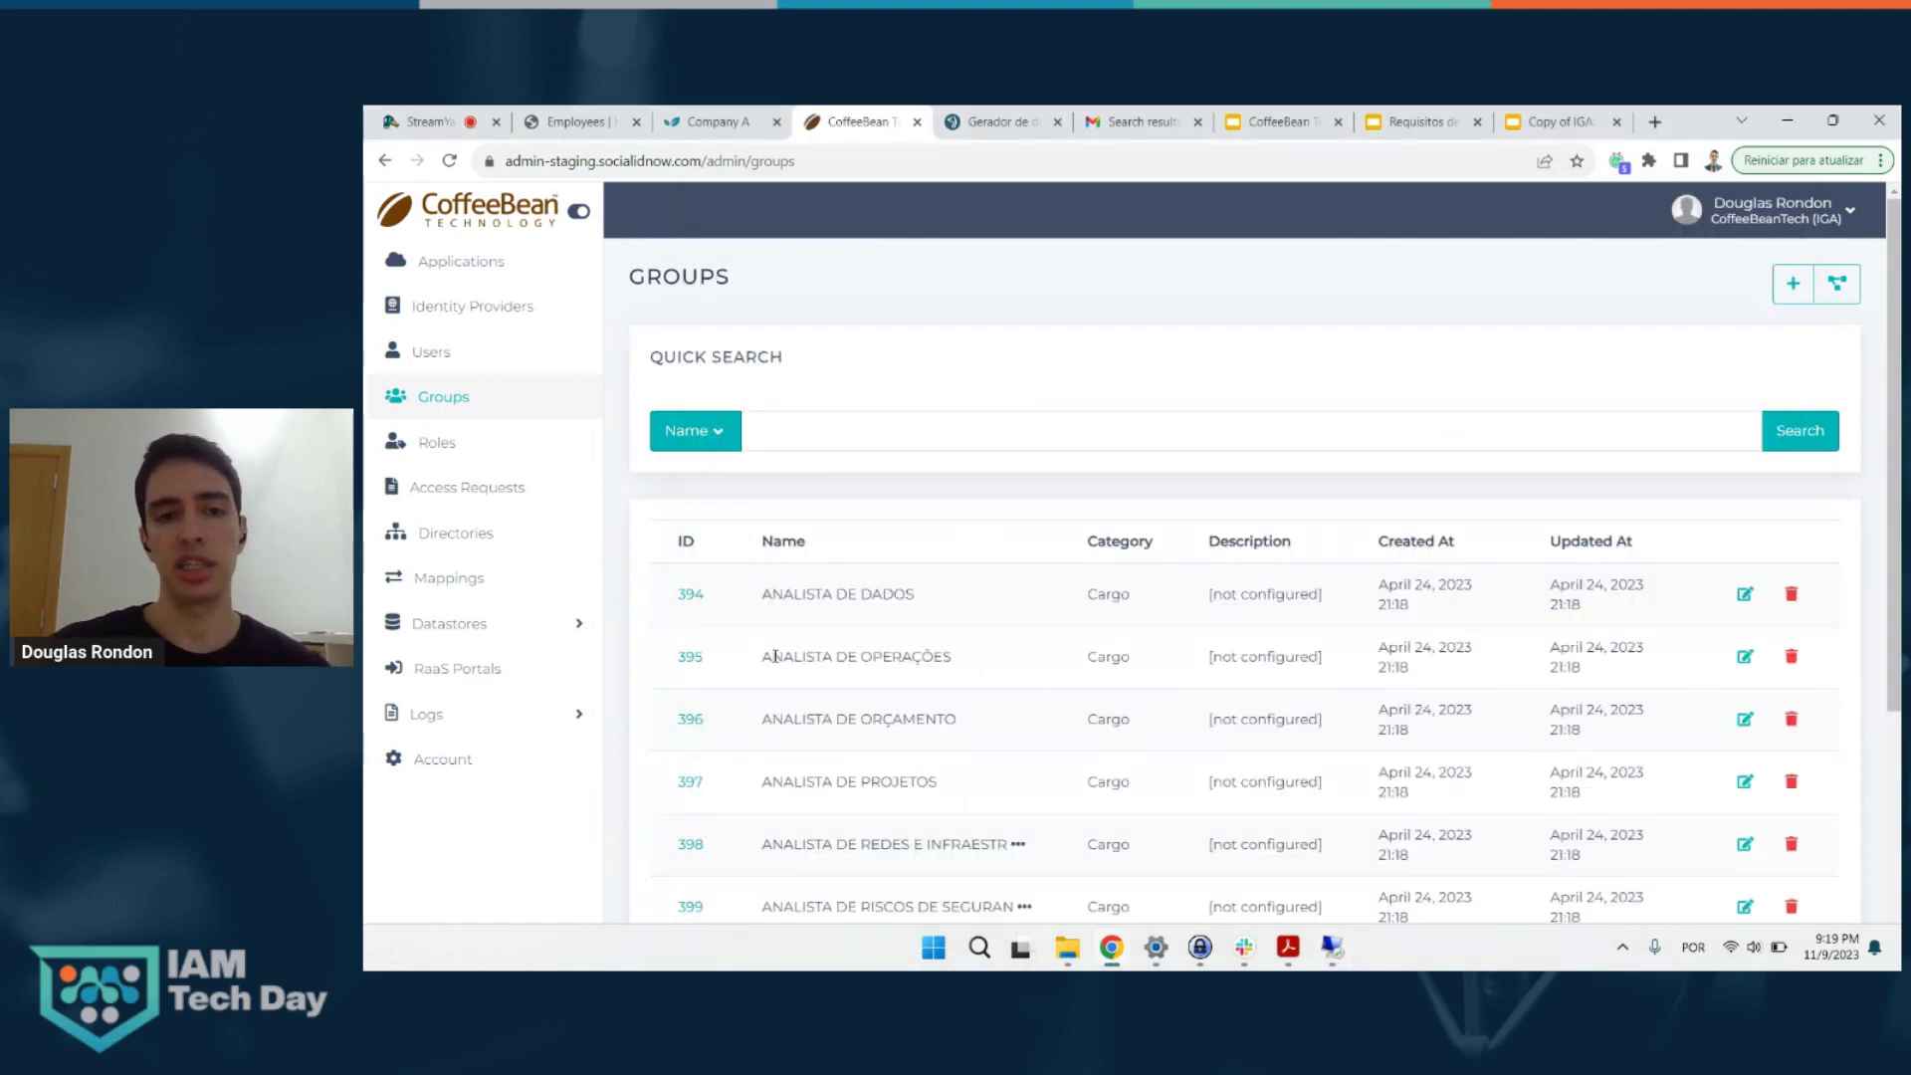
pyautogui.hotkey('alt', 'Tab')
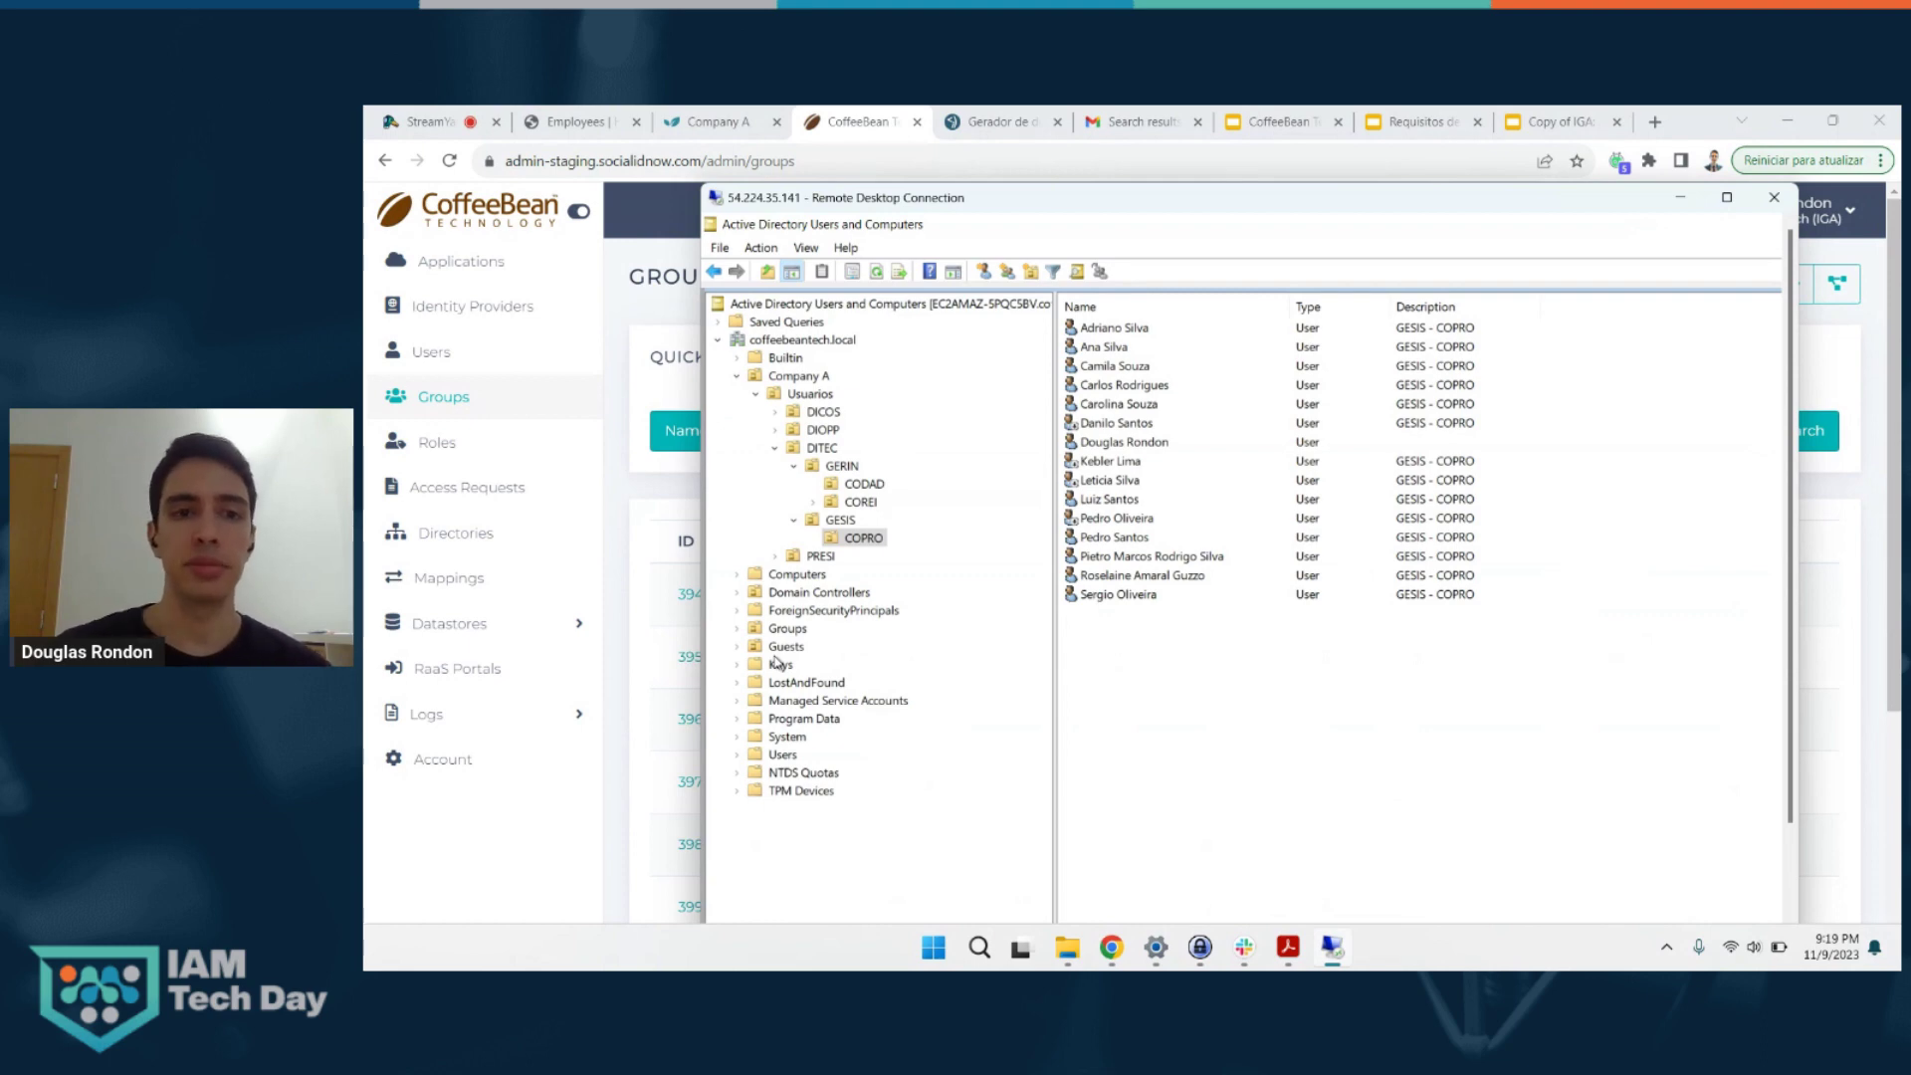
pyautogui.click(790, 378)
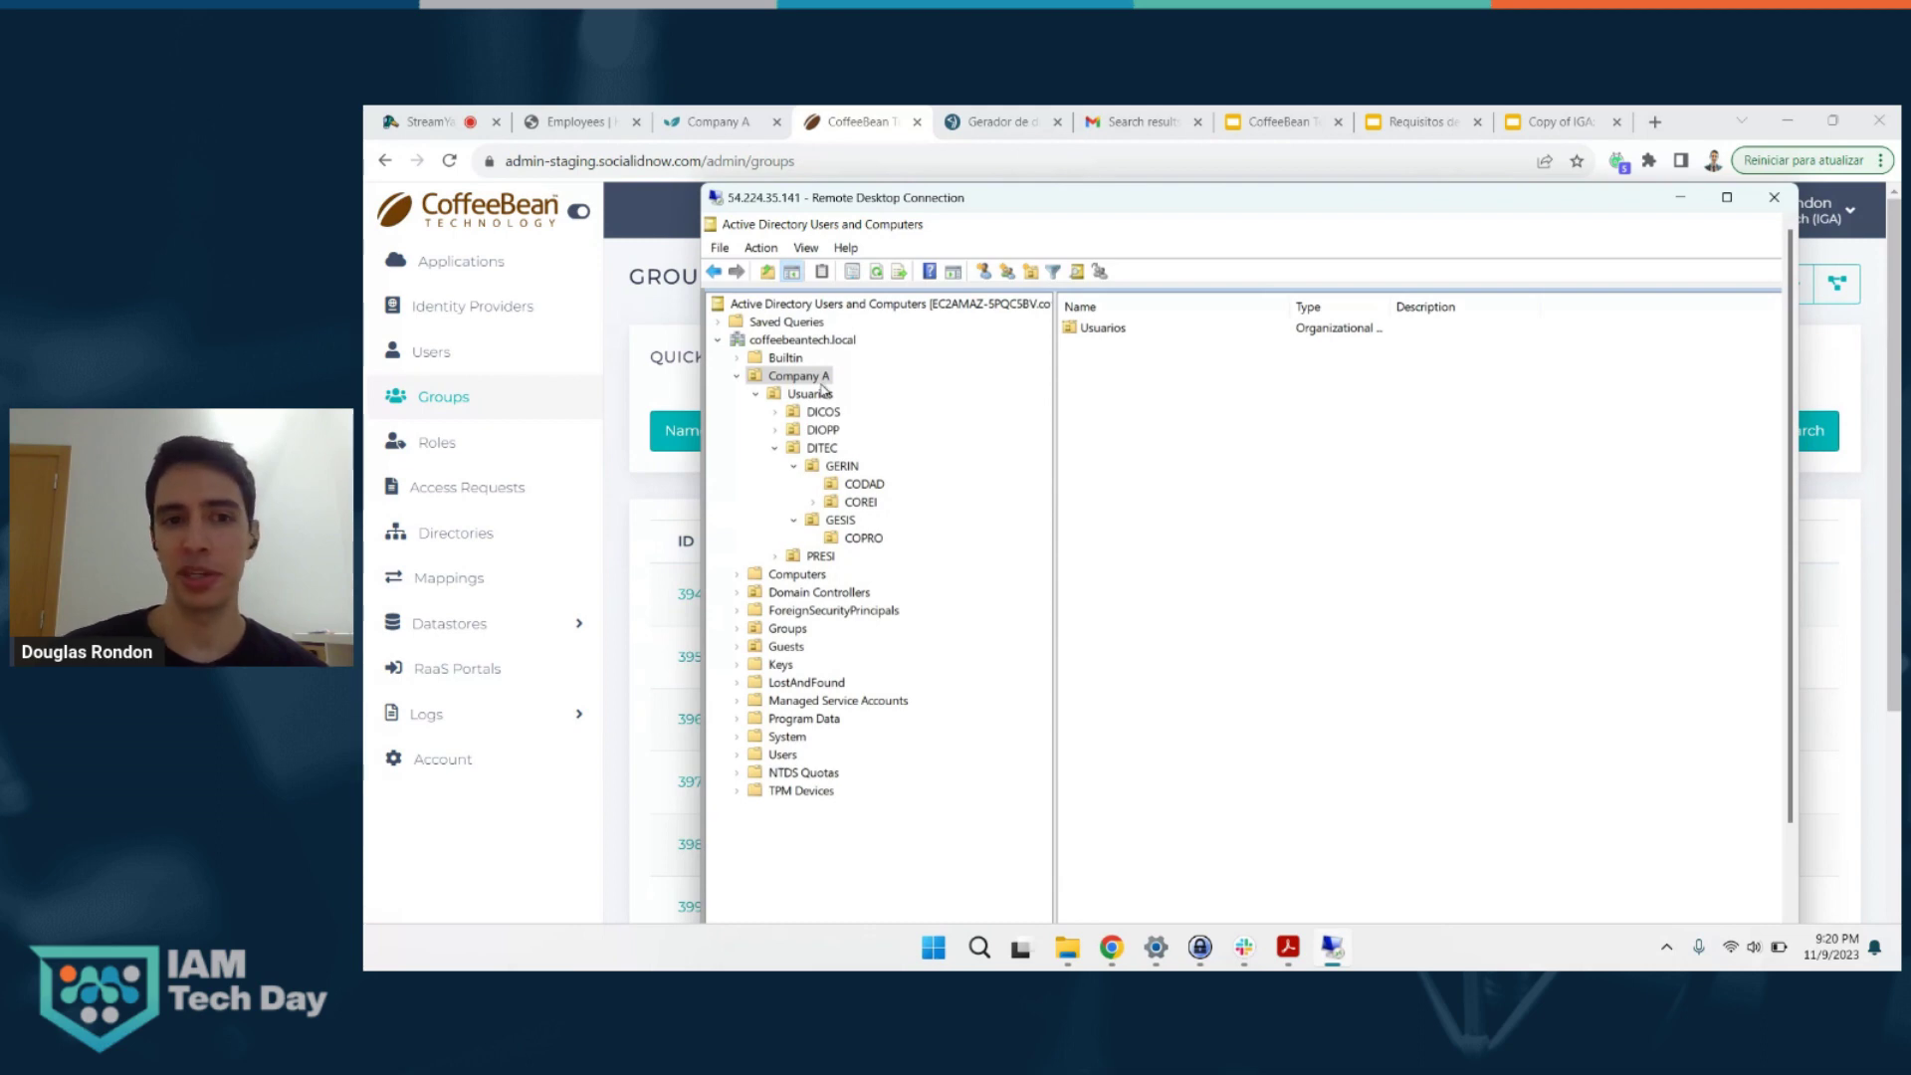
# - Switch back to the browser and show the CoffeeBean presentation's slide on IGA lifecycle management
pyautogui.click(641, 379)
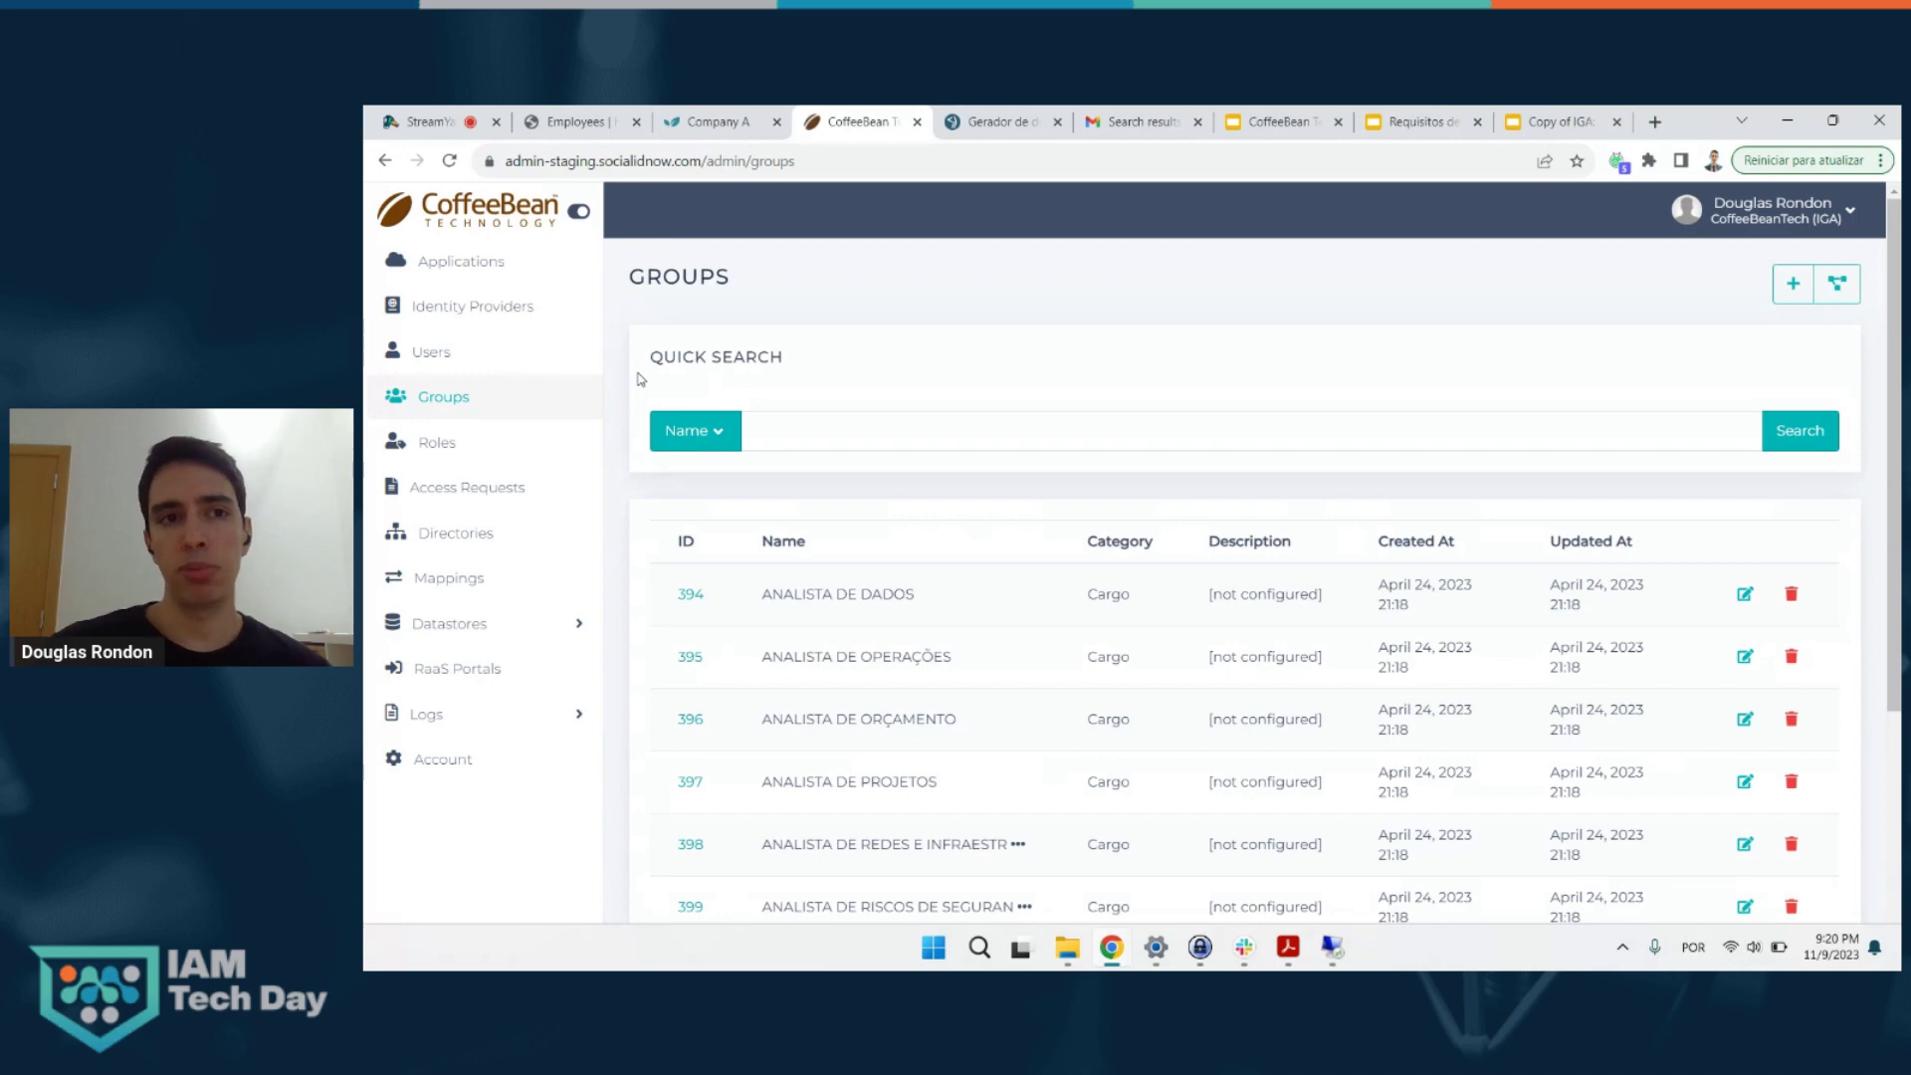
pyautogui.click(1283, 141)
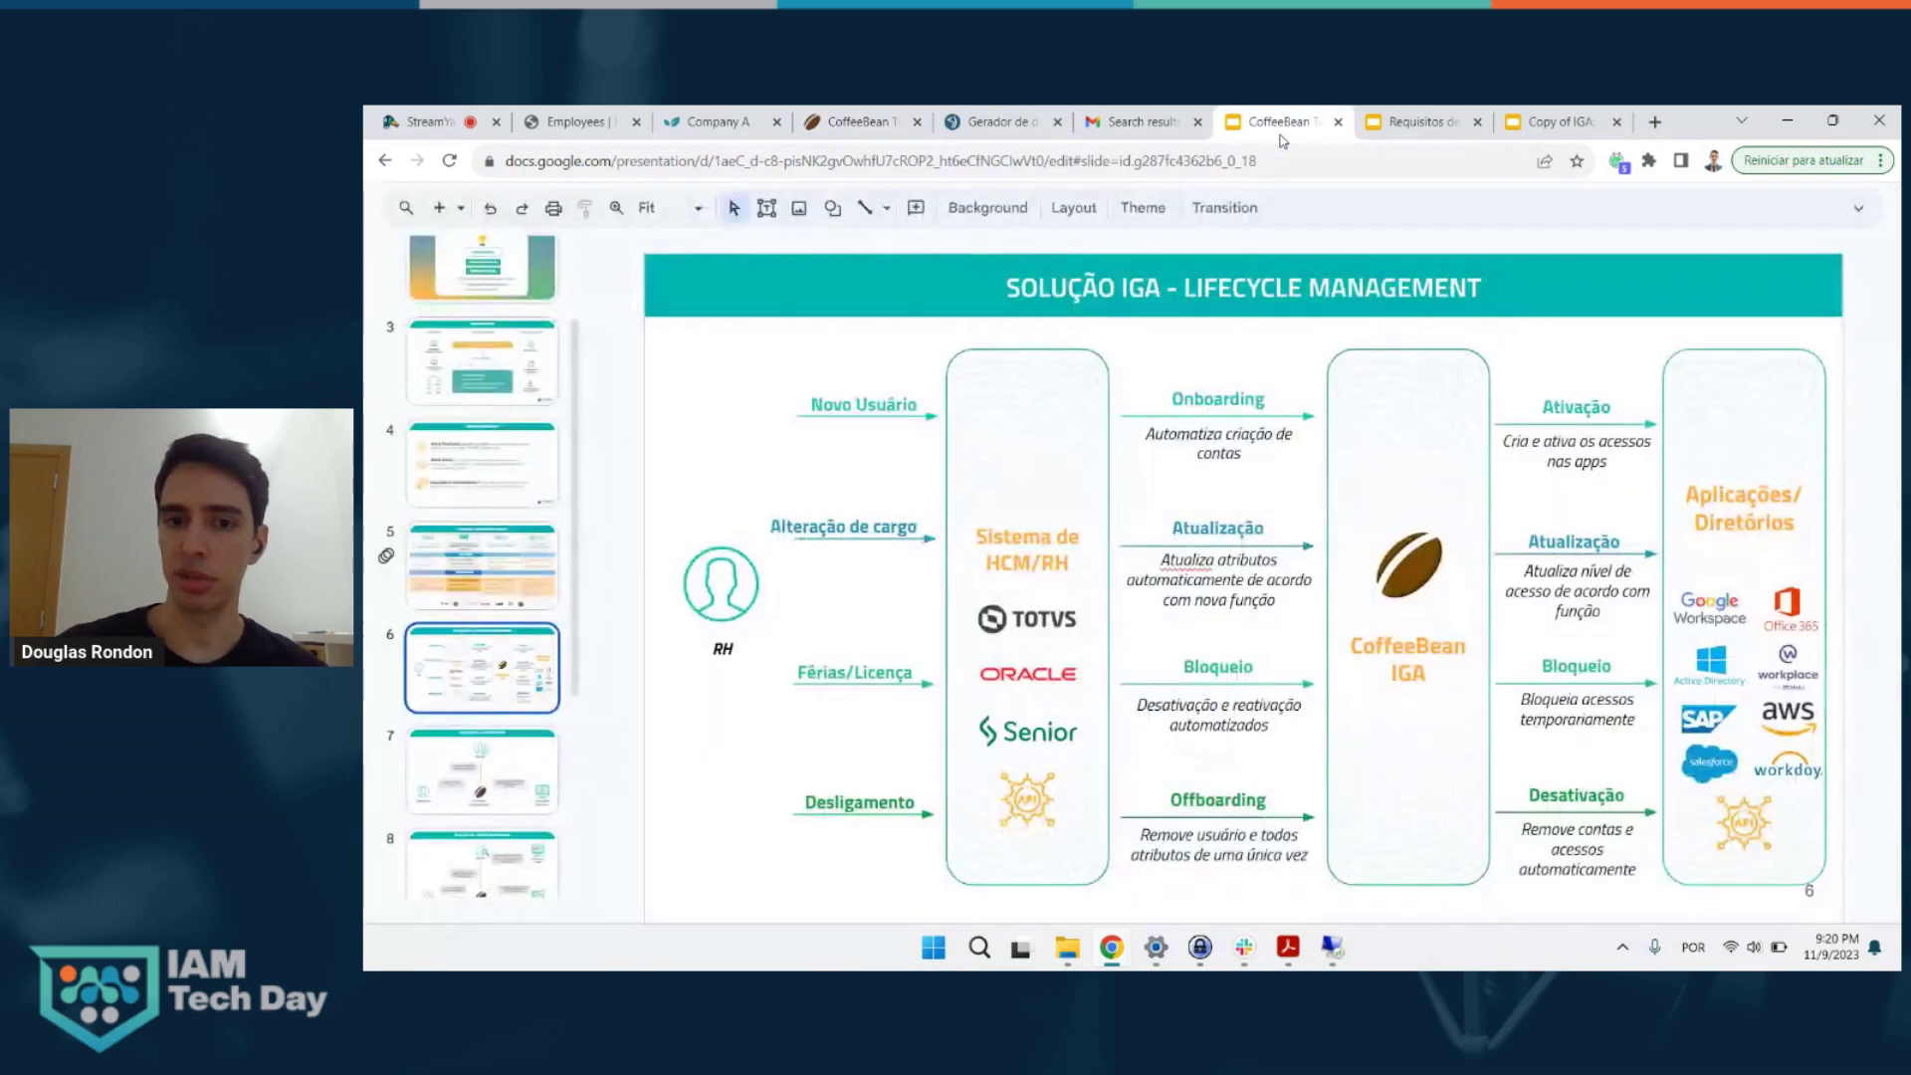
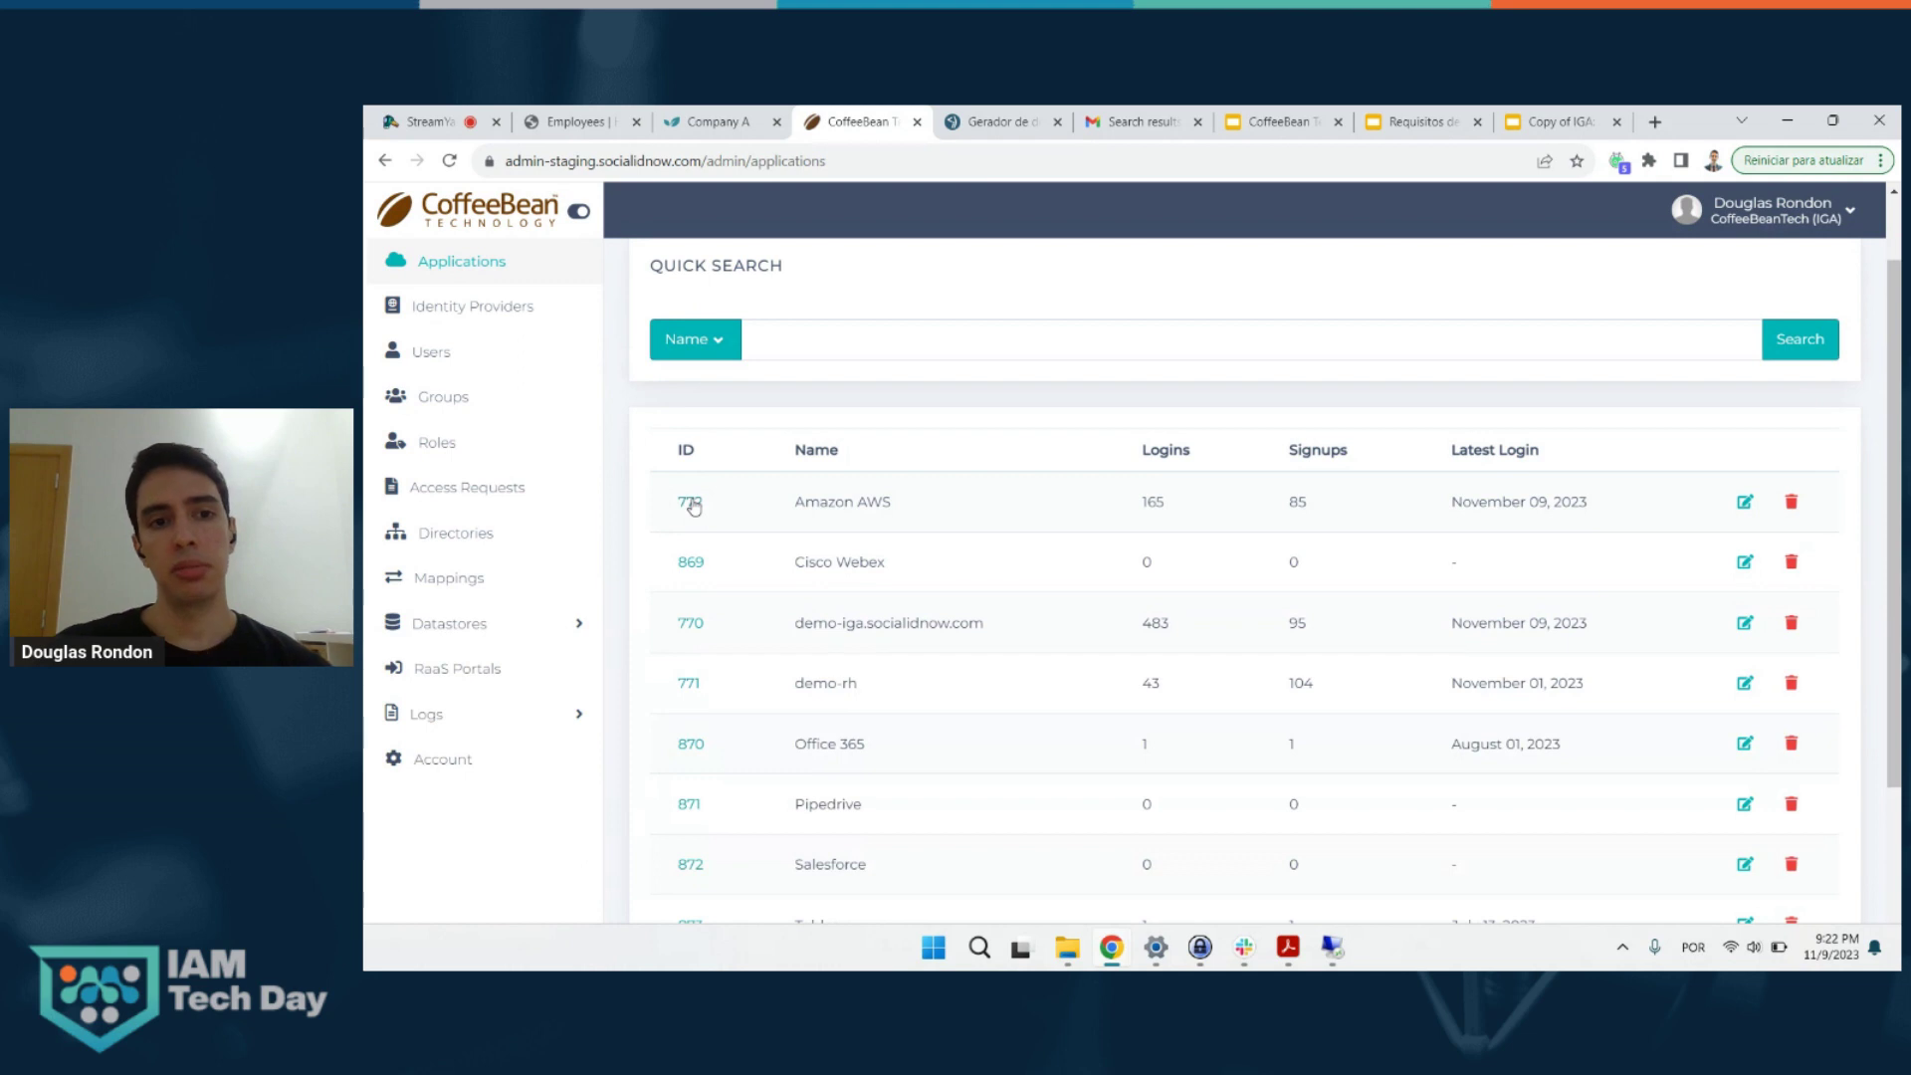
# - Open the Amazon AWS application and examine its basic info, token expiration, email, sign-in, merge and access request review settings
pyautogui.click(691, 503)
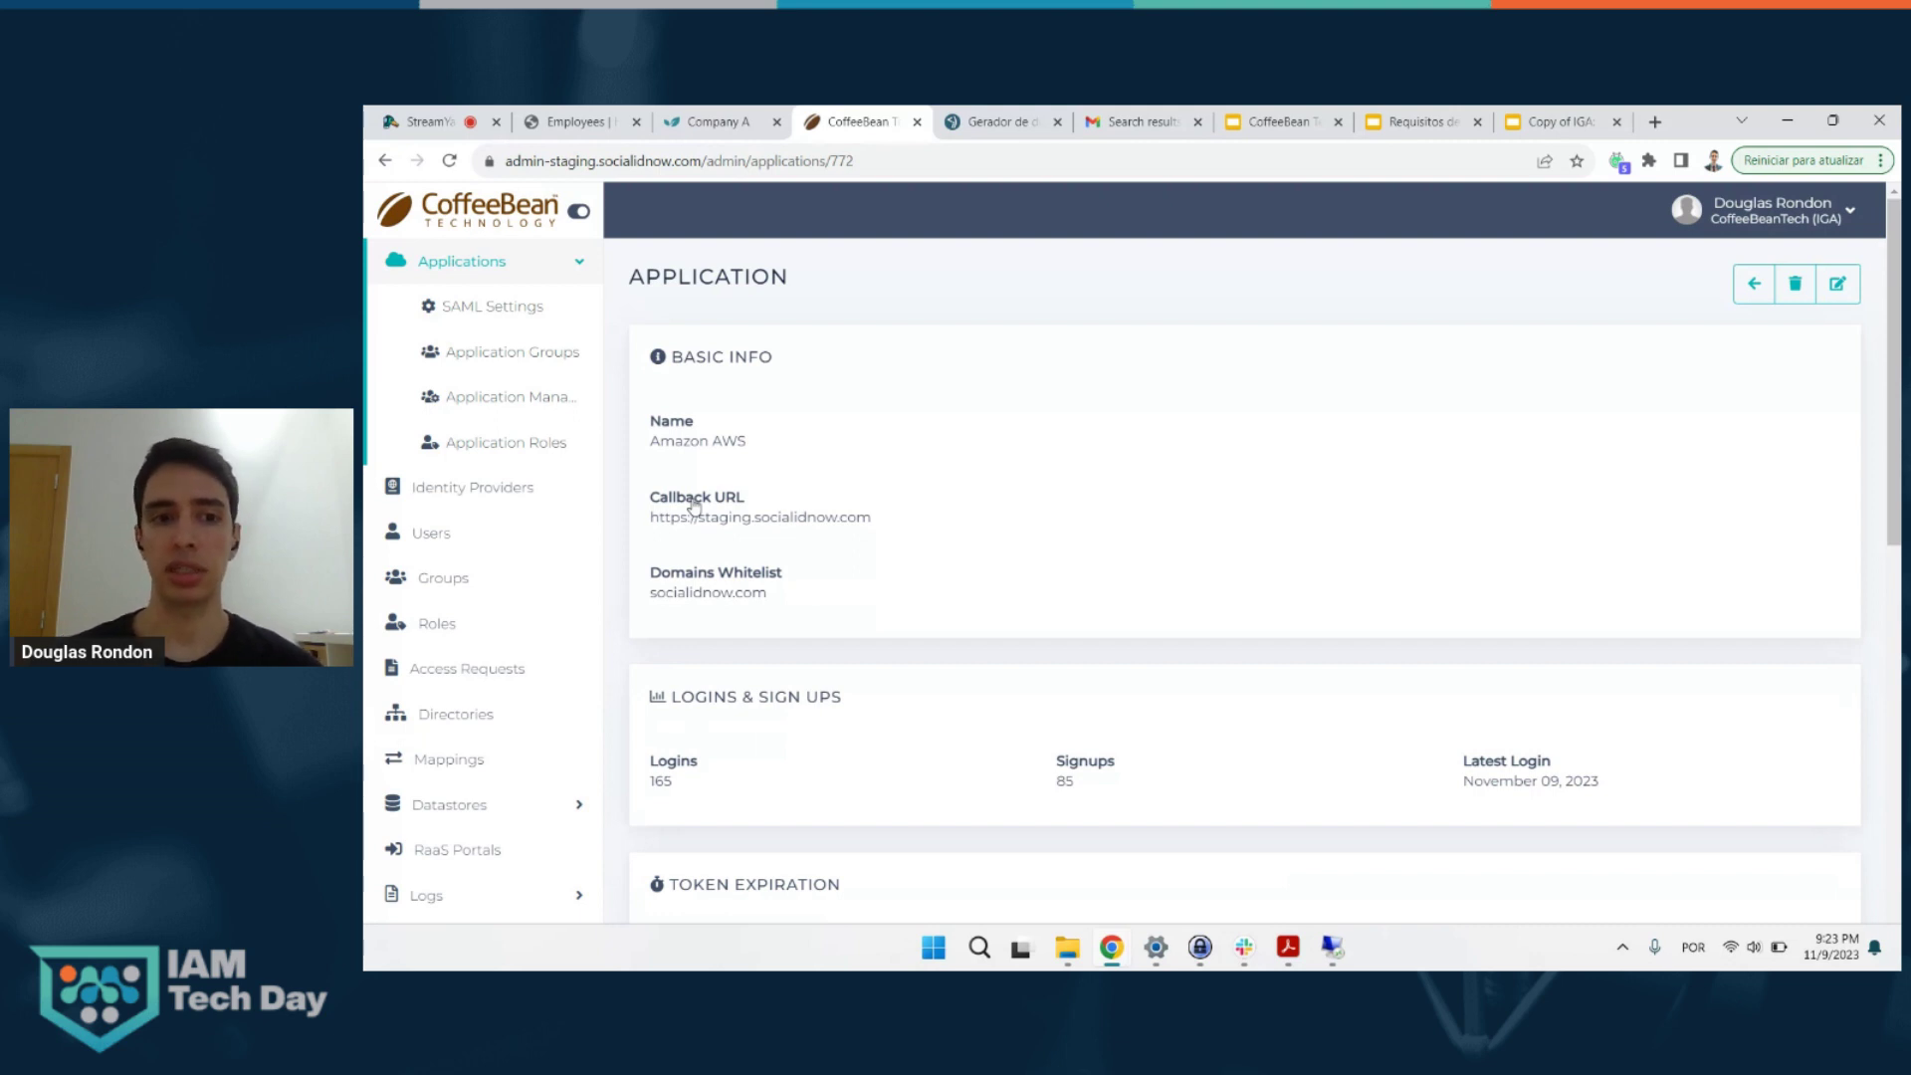
pyautogui.scroll(-1, 694, 507)
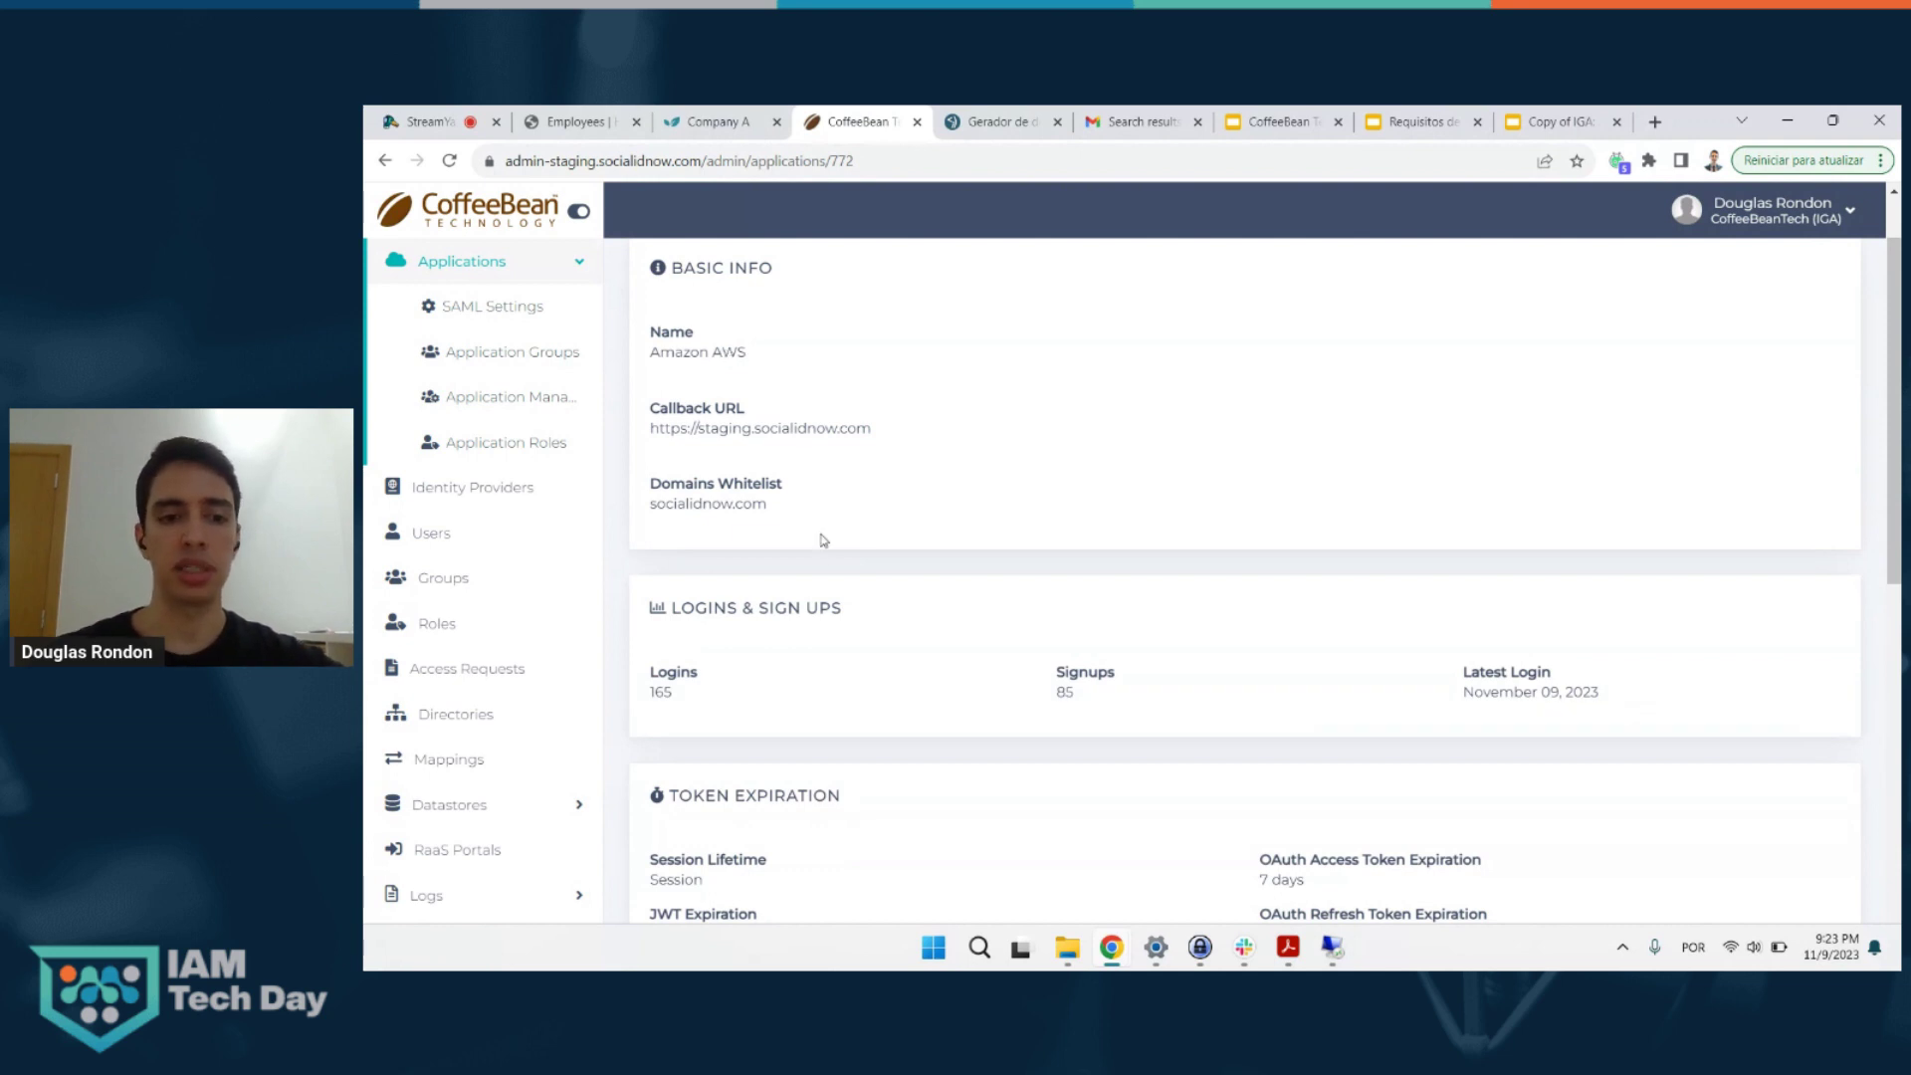
pyautogui.scroll(-1, 751, 692)
pyautogui.scroll(-1, 751, 691)
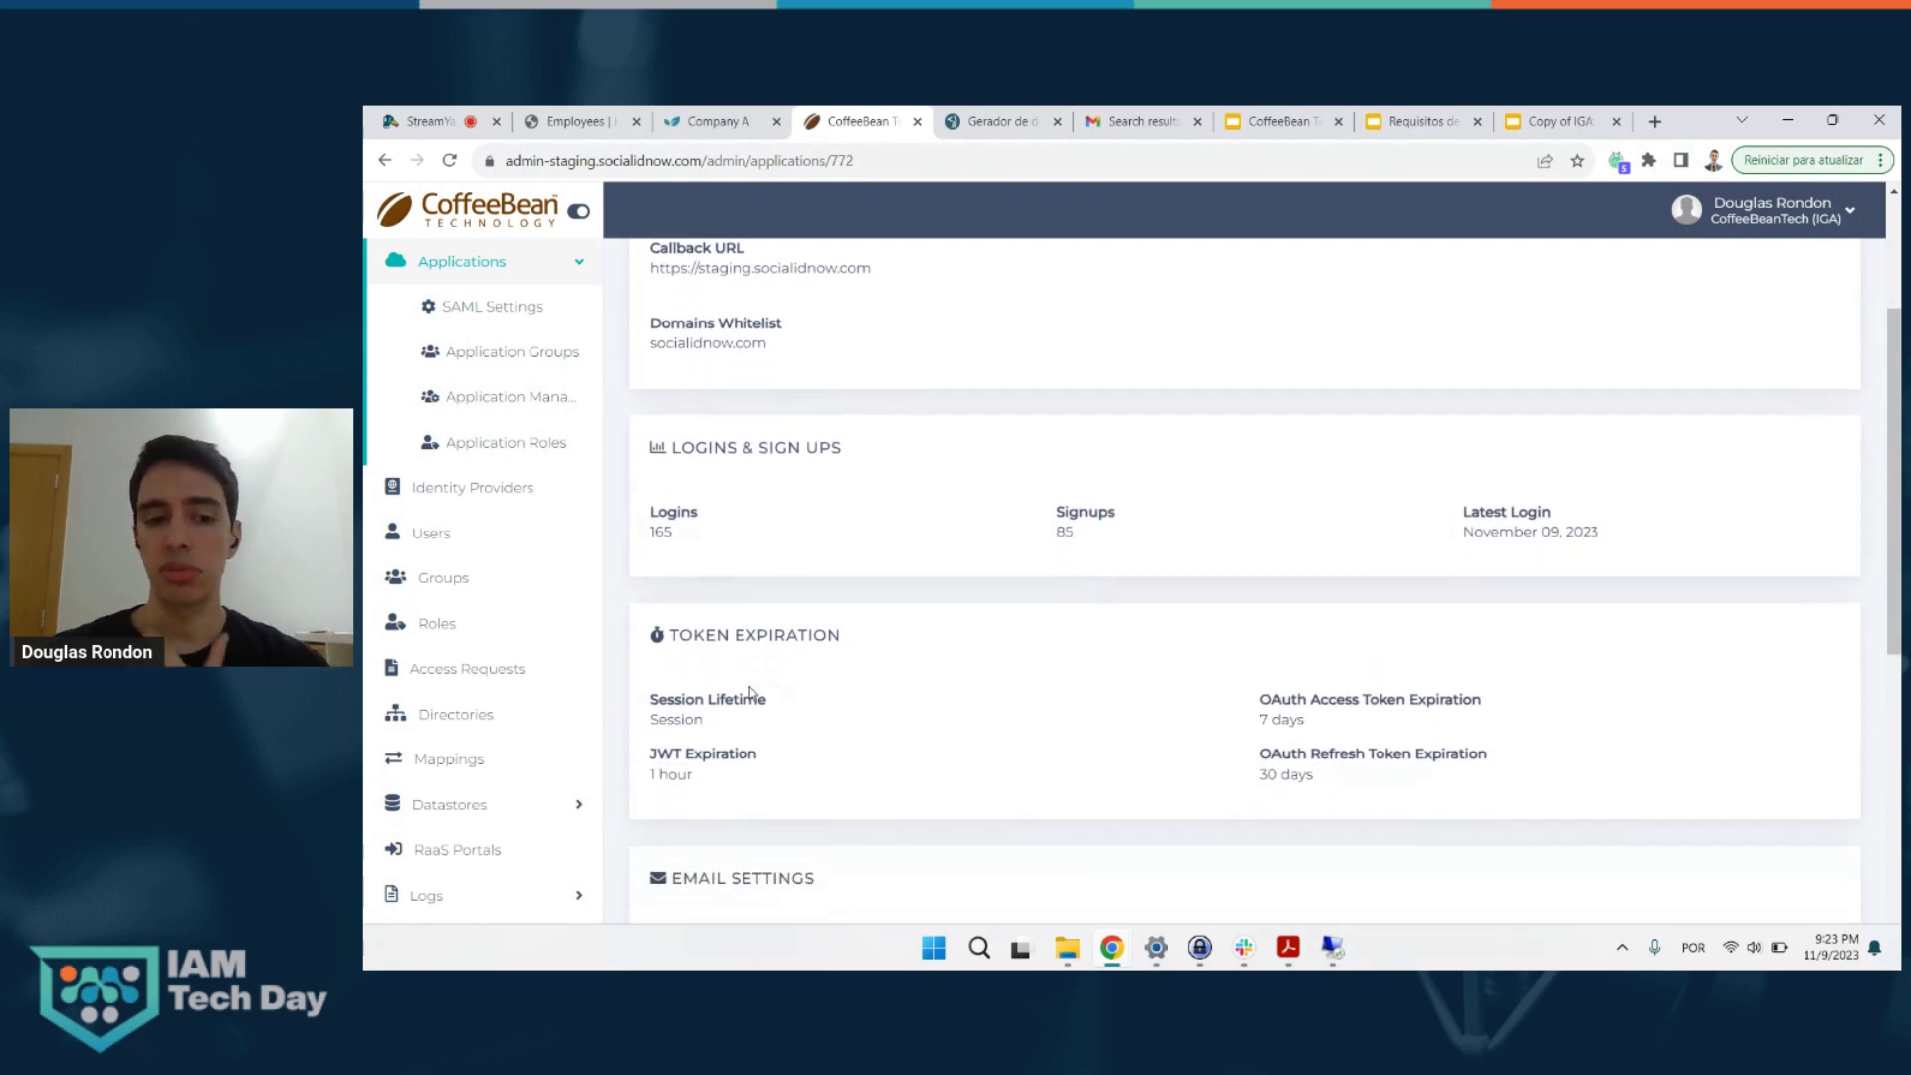
pyautogui.scroll(-1, 751, 686)
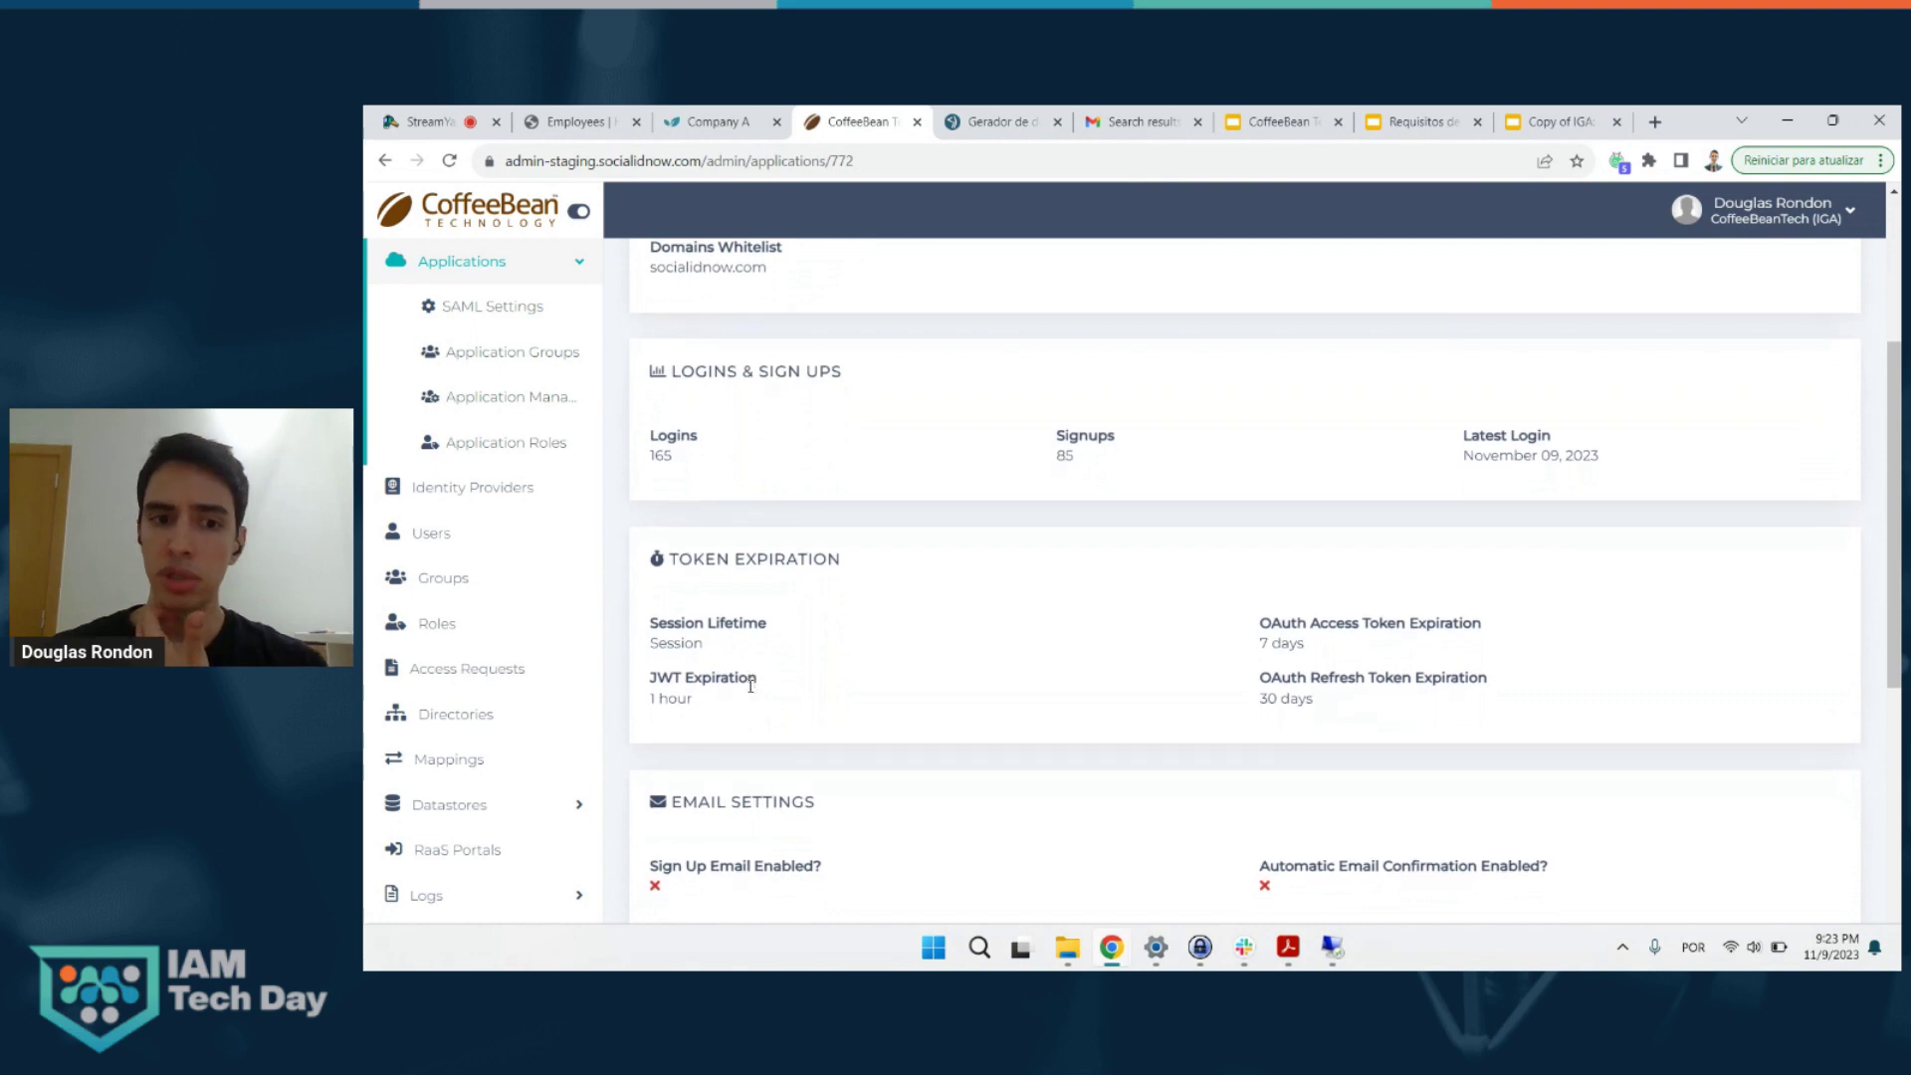
pyautogui.scroll(-2, 752, 687)
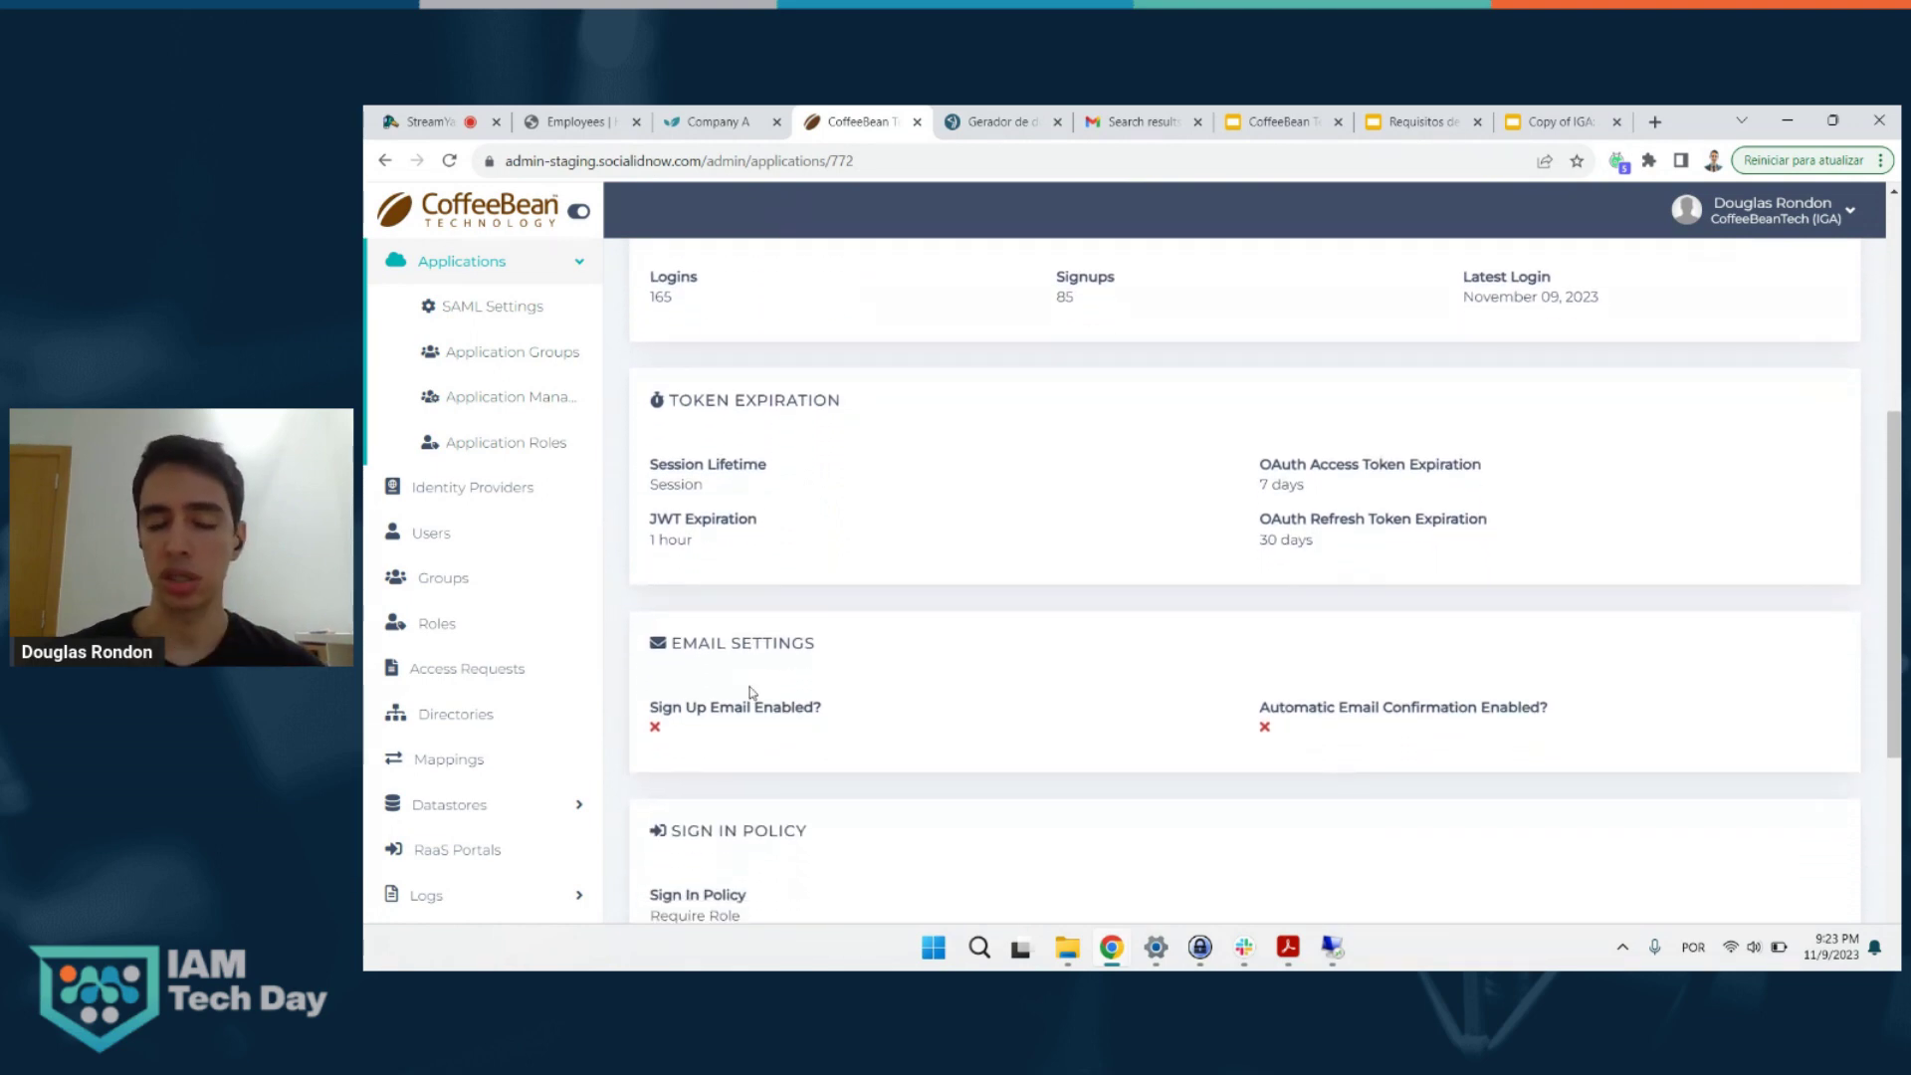
pyautogui.scroll(-1, 751, 693)
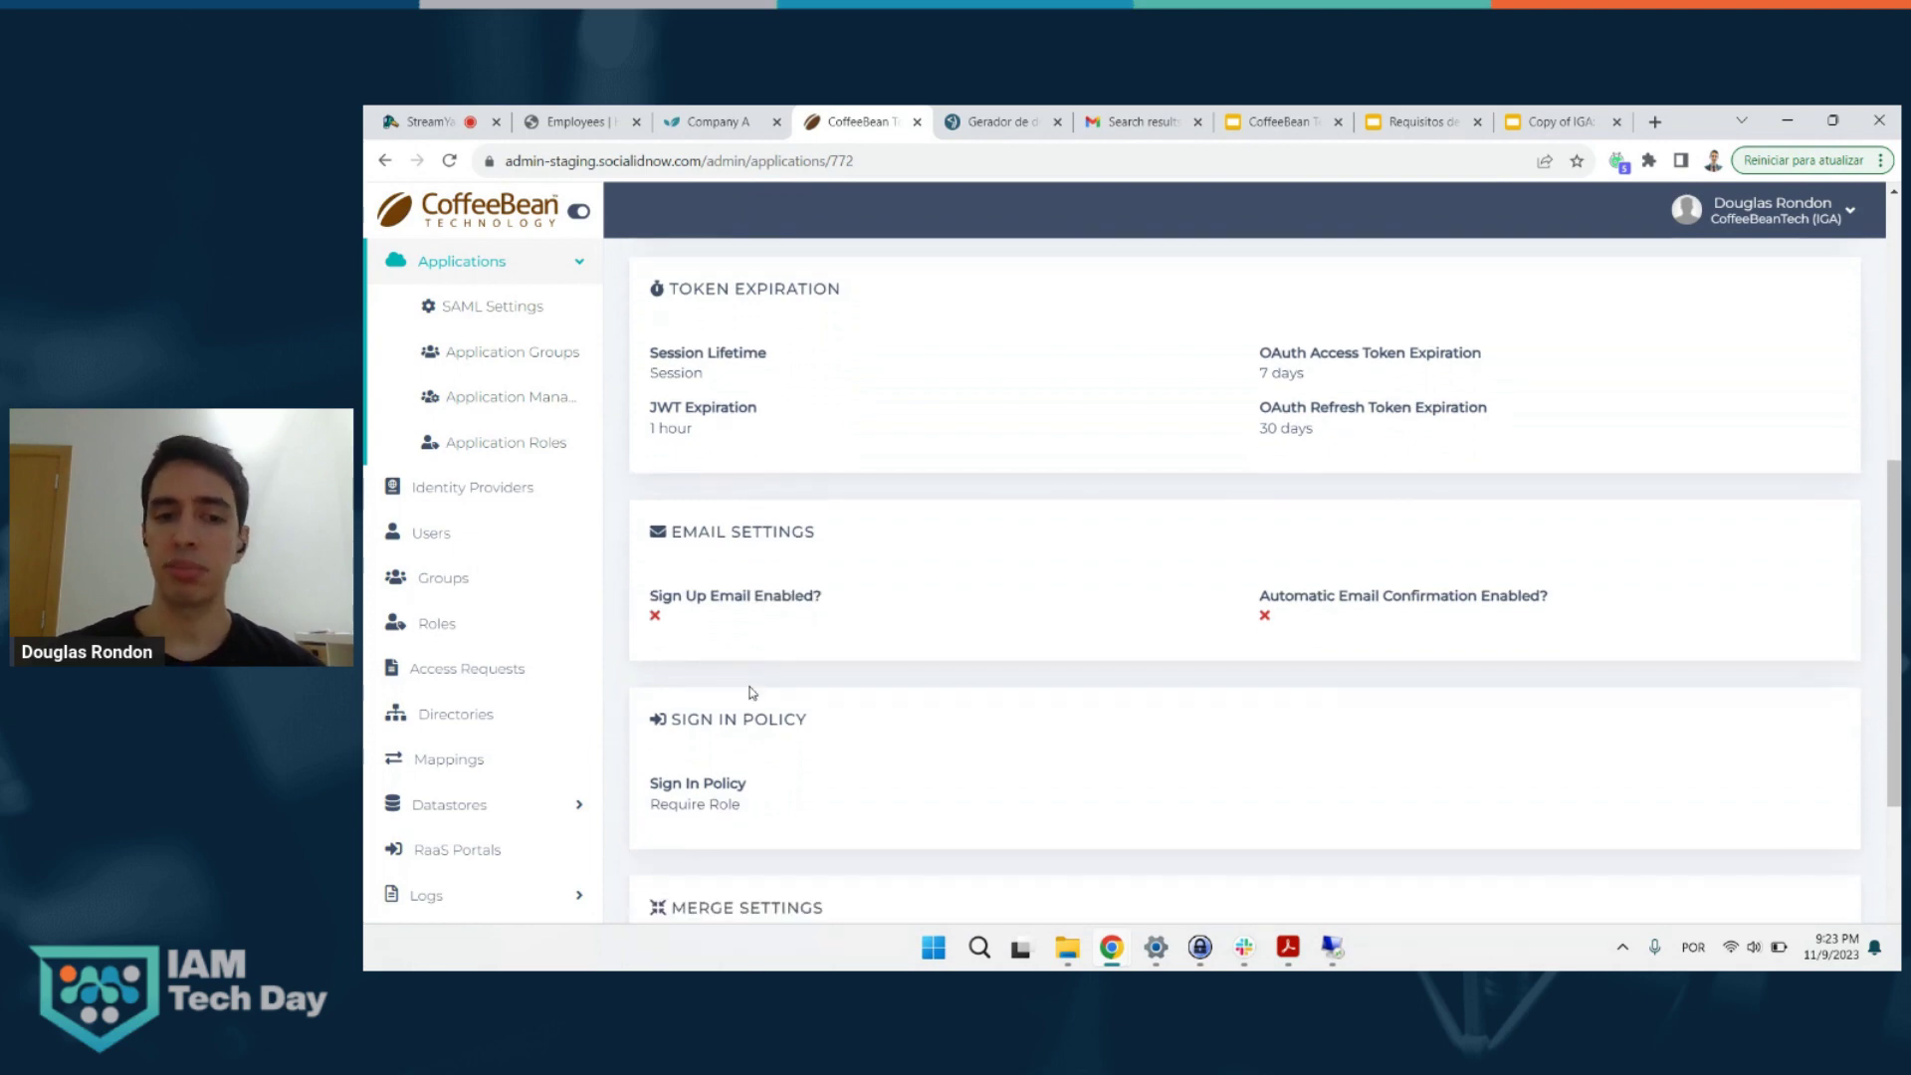
pyautogui.scroll(-1, 702, 796)
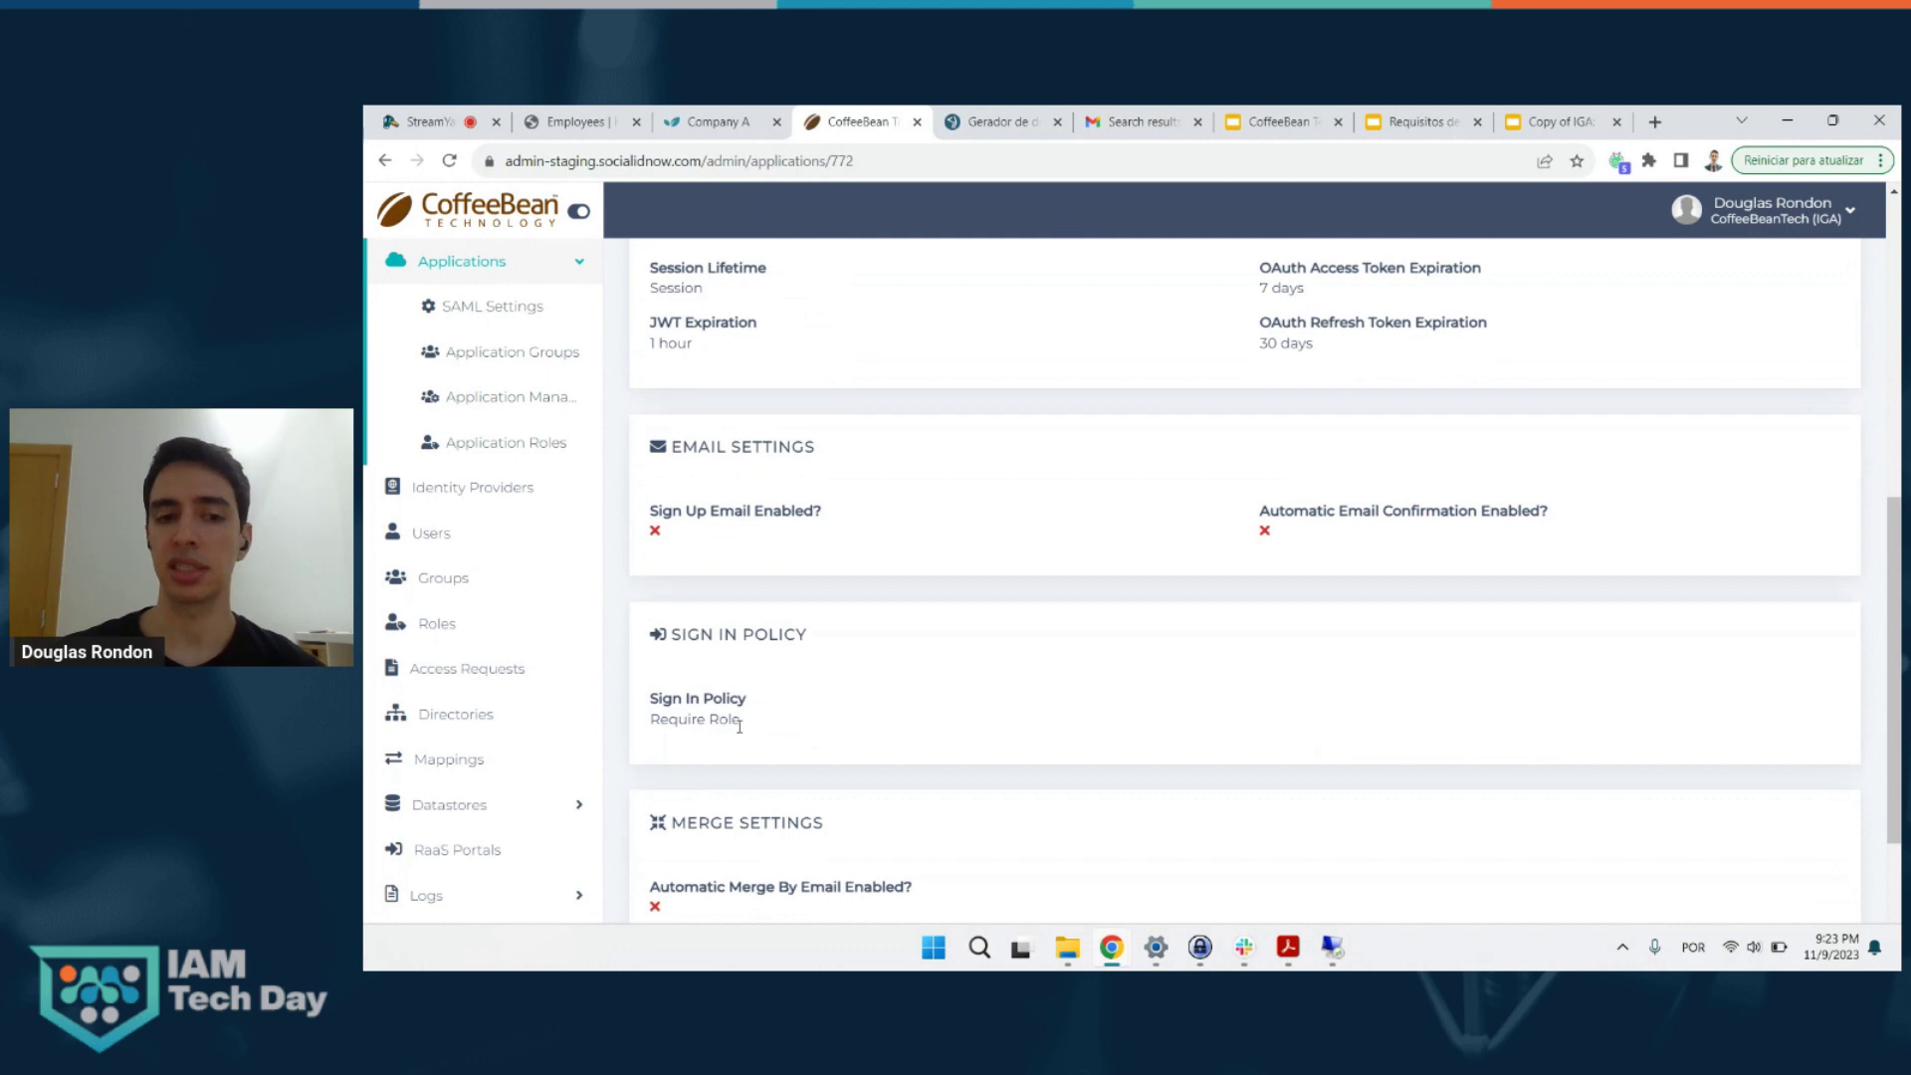
pyautogui.scroll(-3, 740, 727)
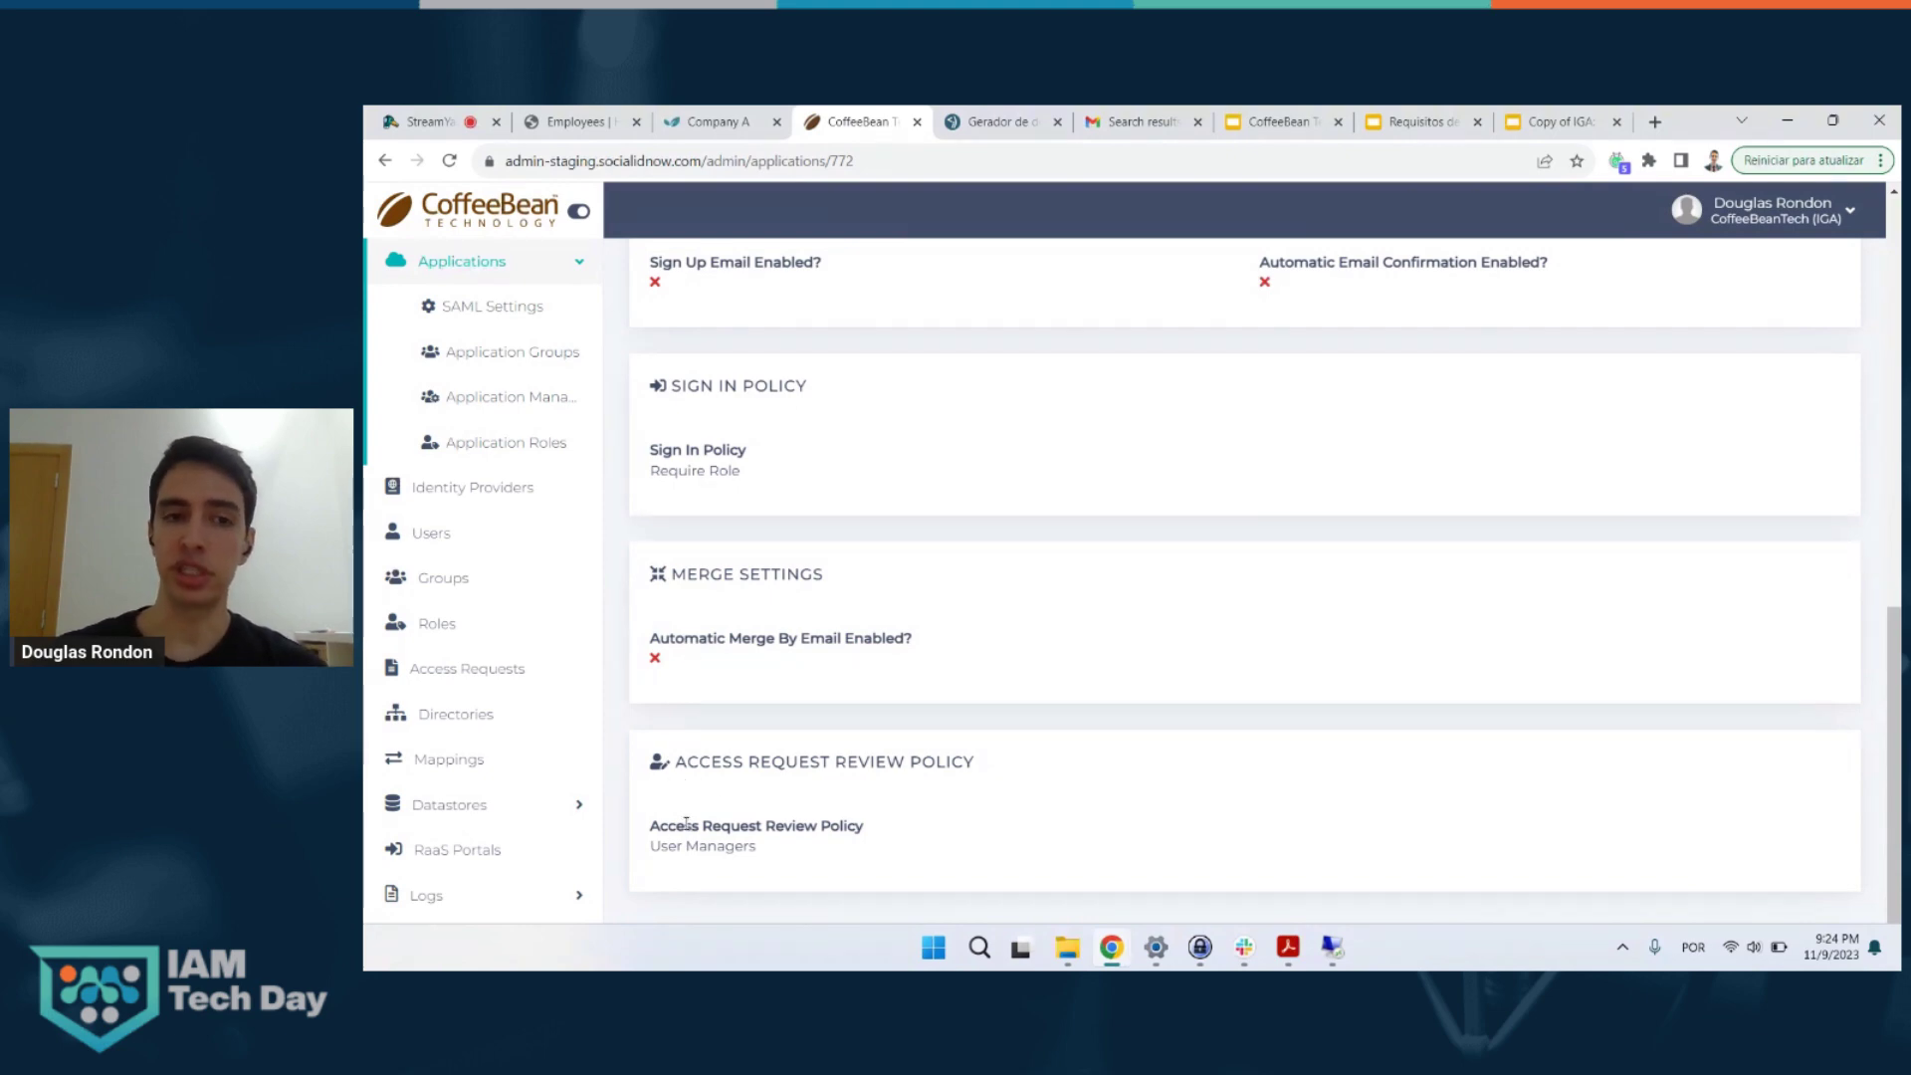
pyautogui.scroll(5, 686, 824)
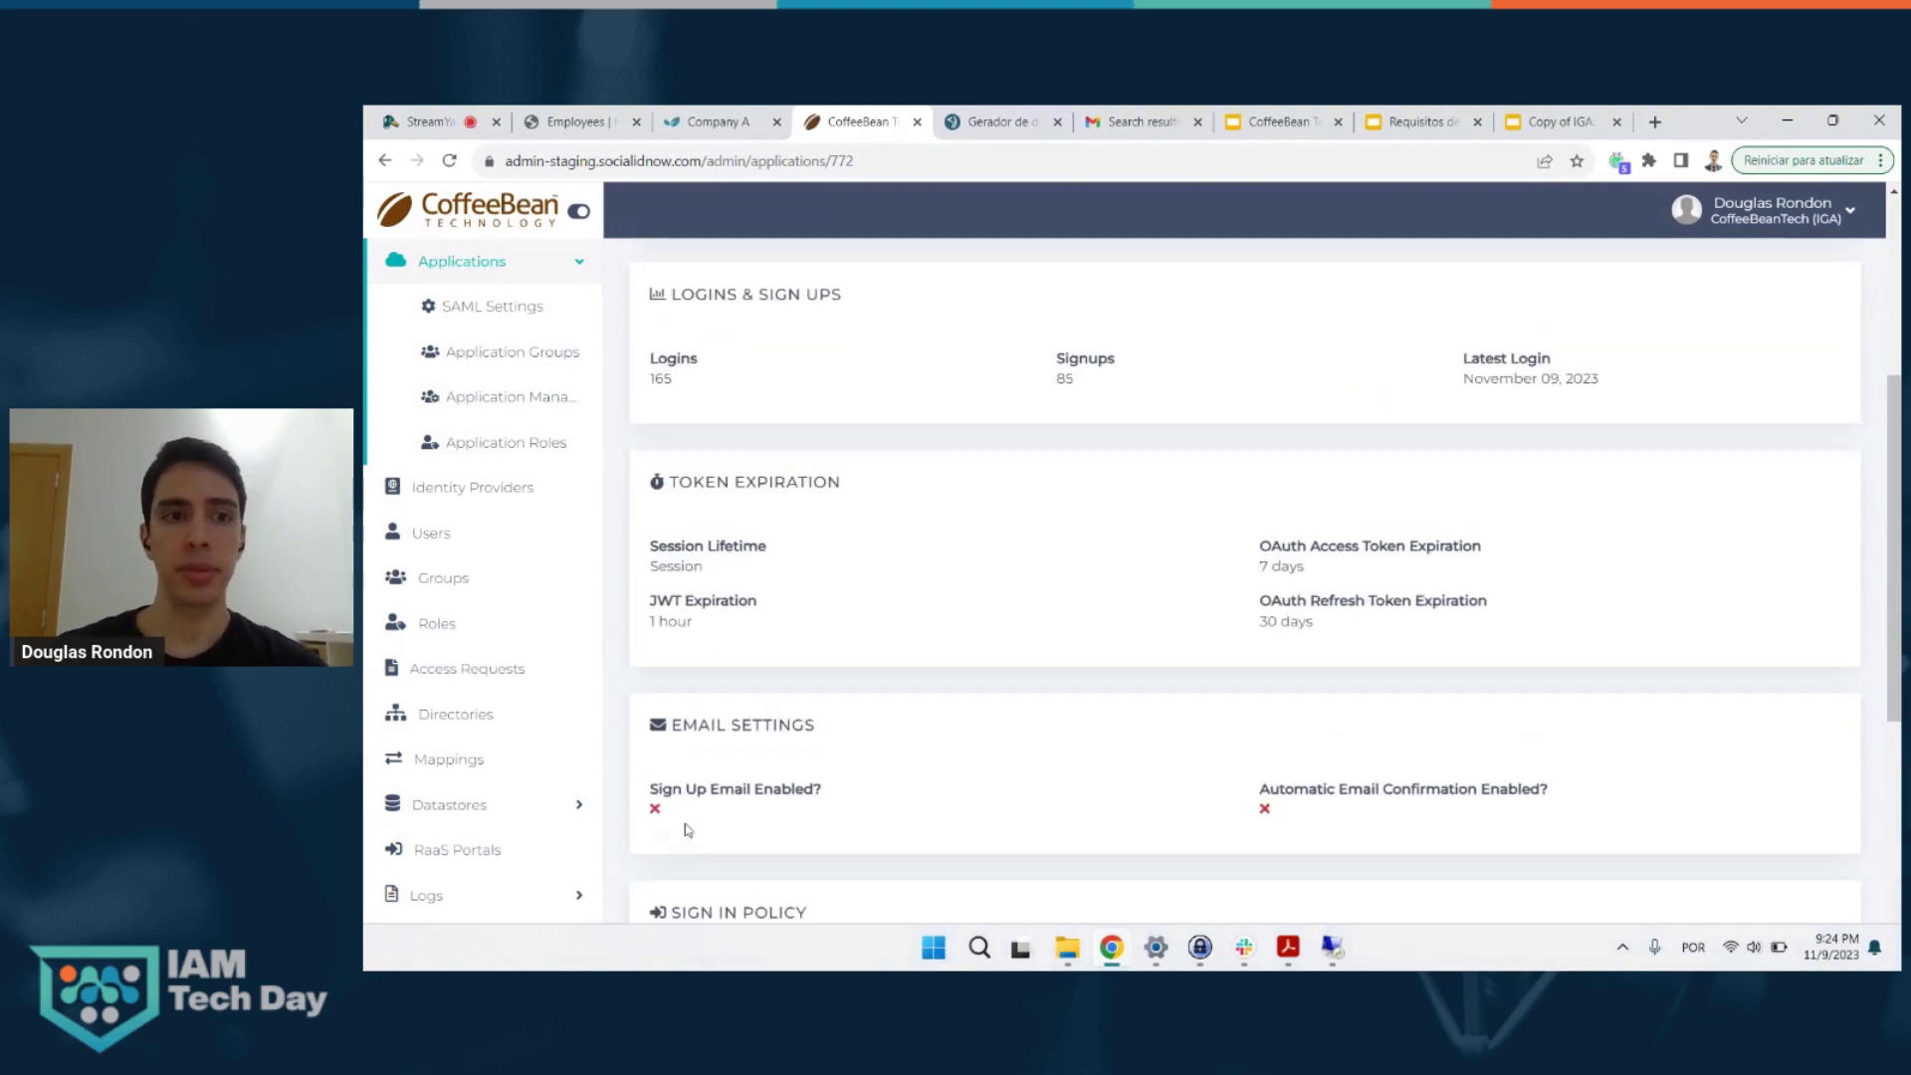
pyautogui.scroll(4, 687, 830)
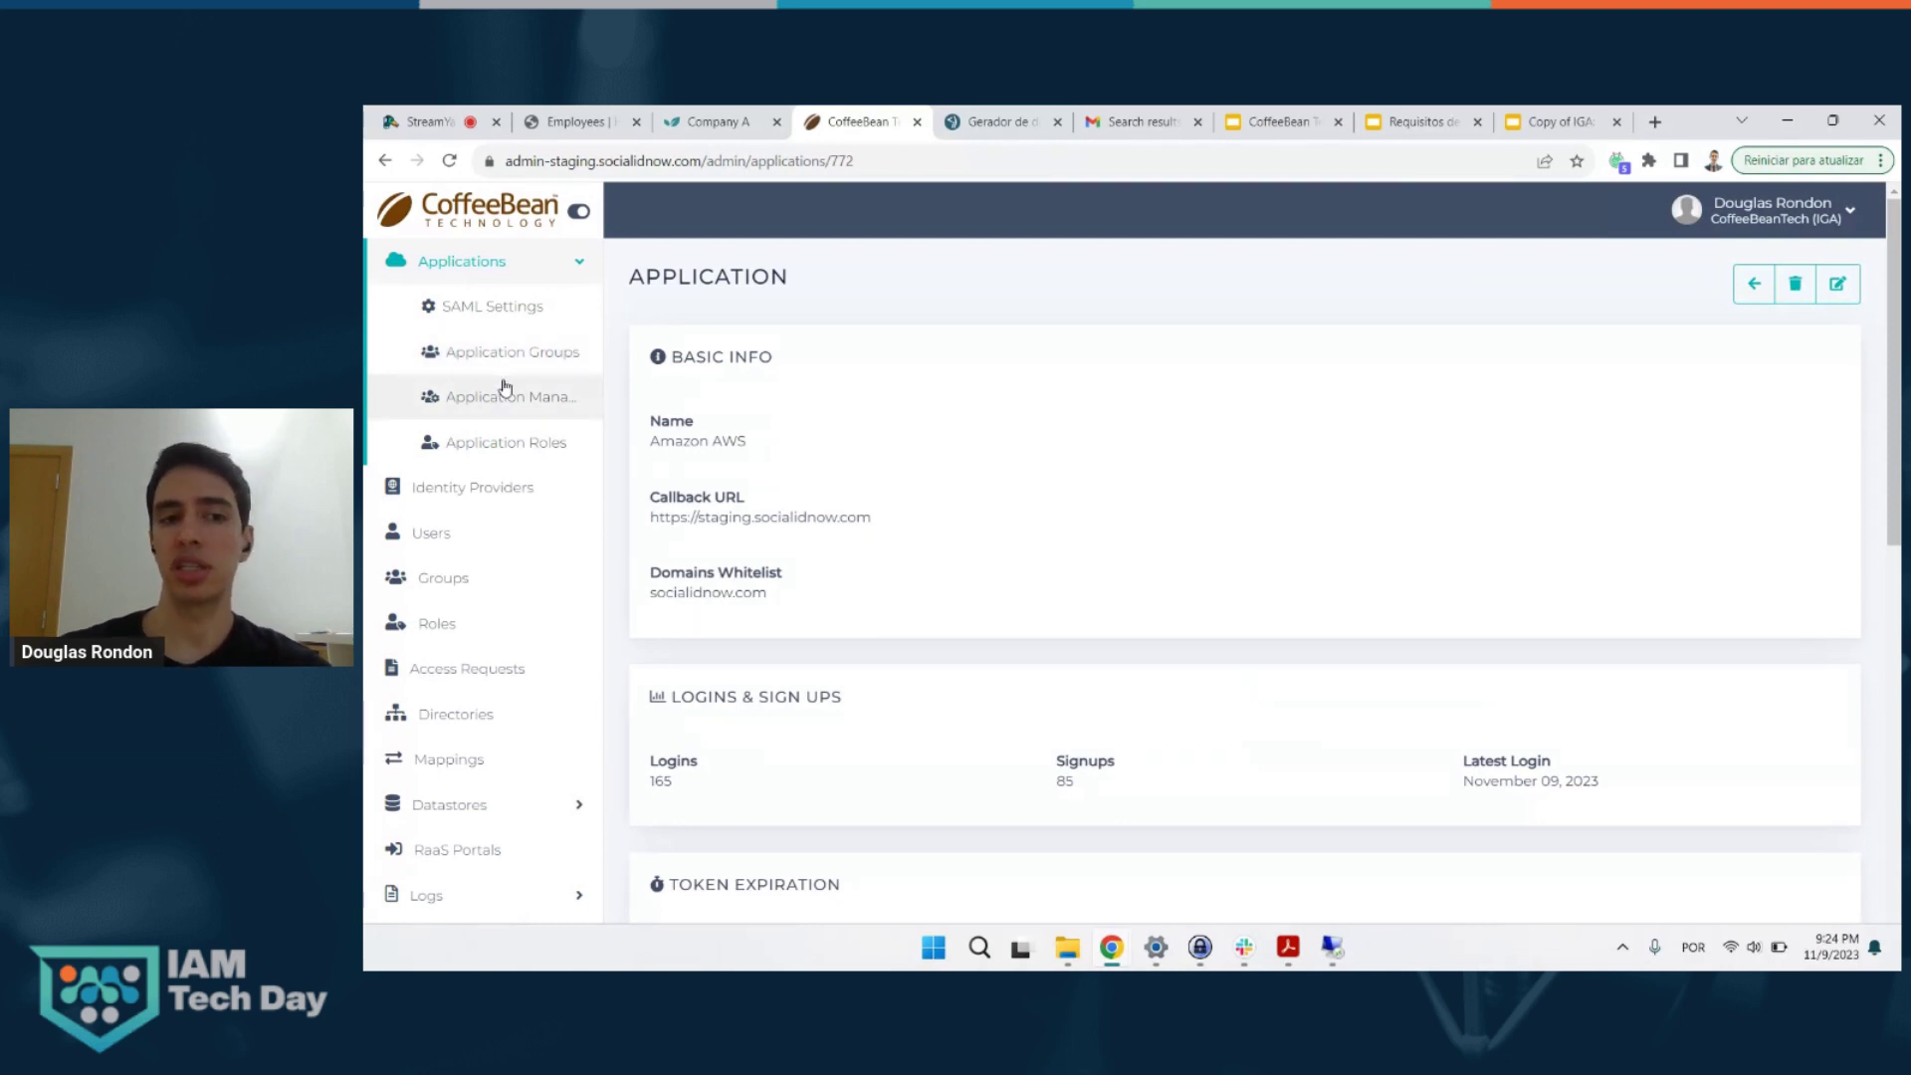
# - Open the Amazon AWS application's roles and review the AWS - Billing Manager and AWS - Database Manager entries
pyautogui.click(479, 453)
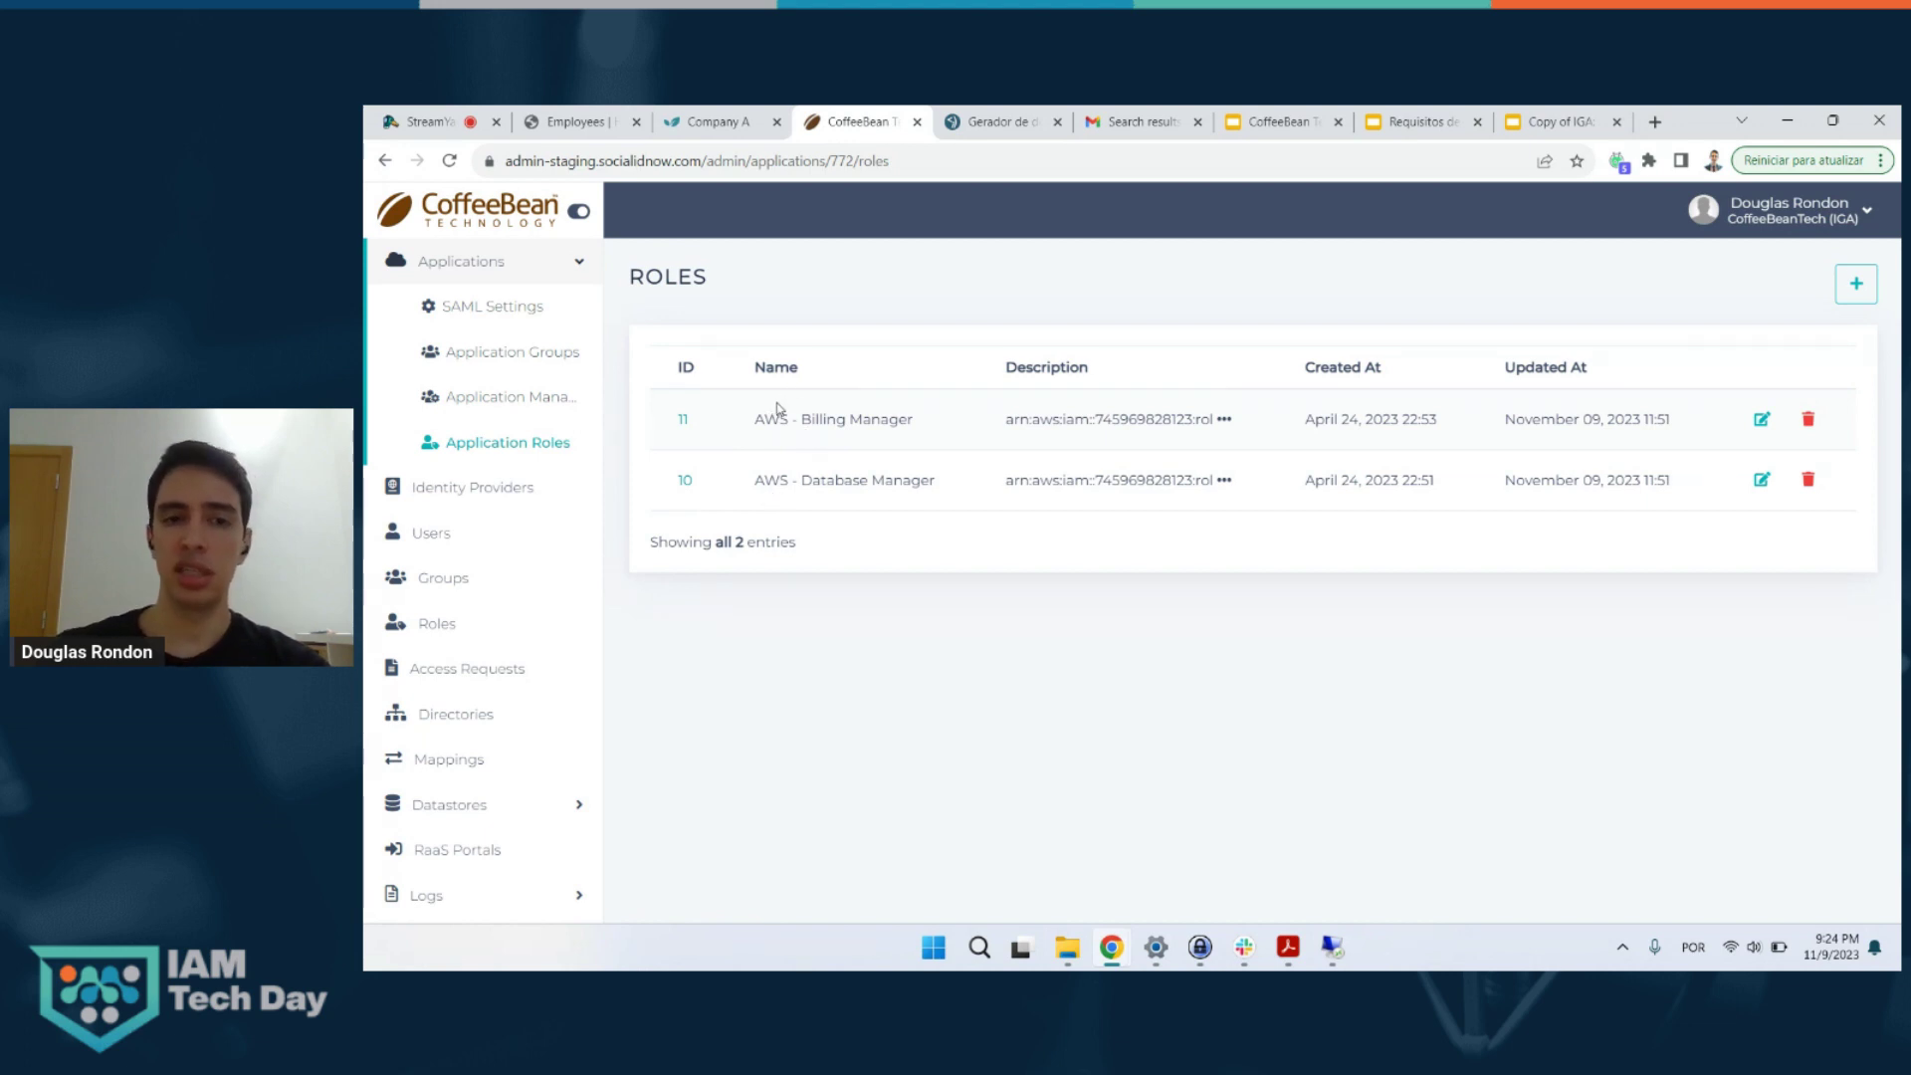
pyautogui.moveTo(756, 419); pyautogui.dragTo(918, 436)
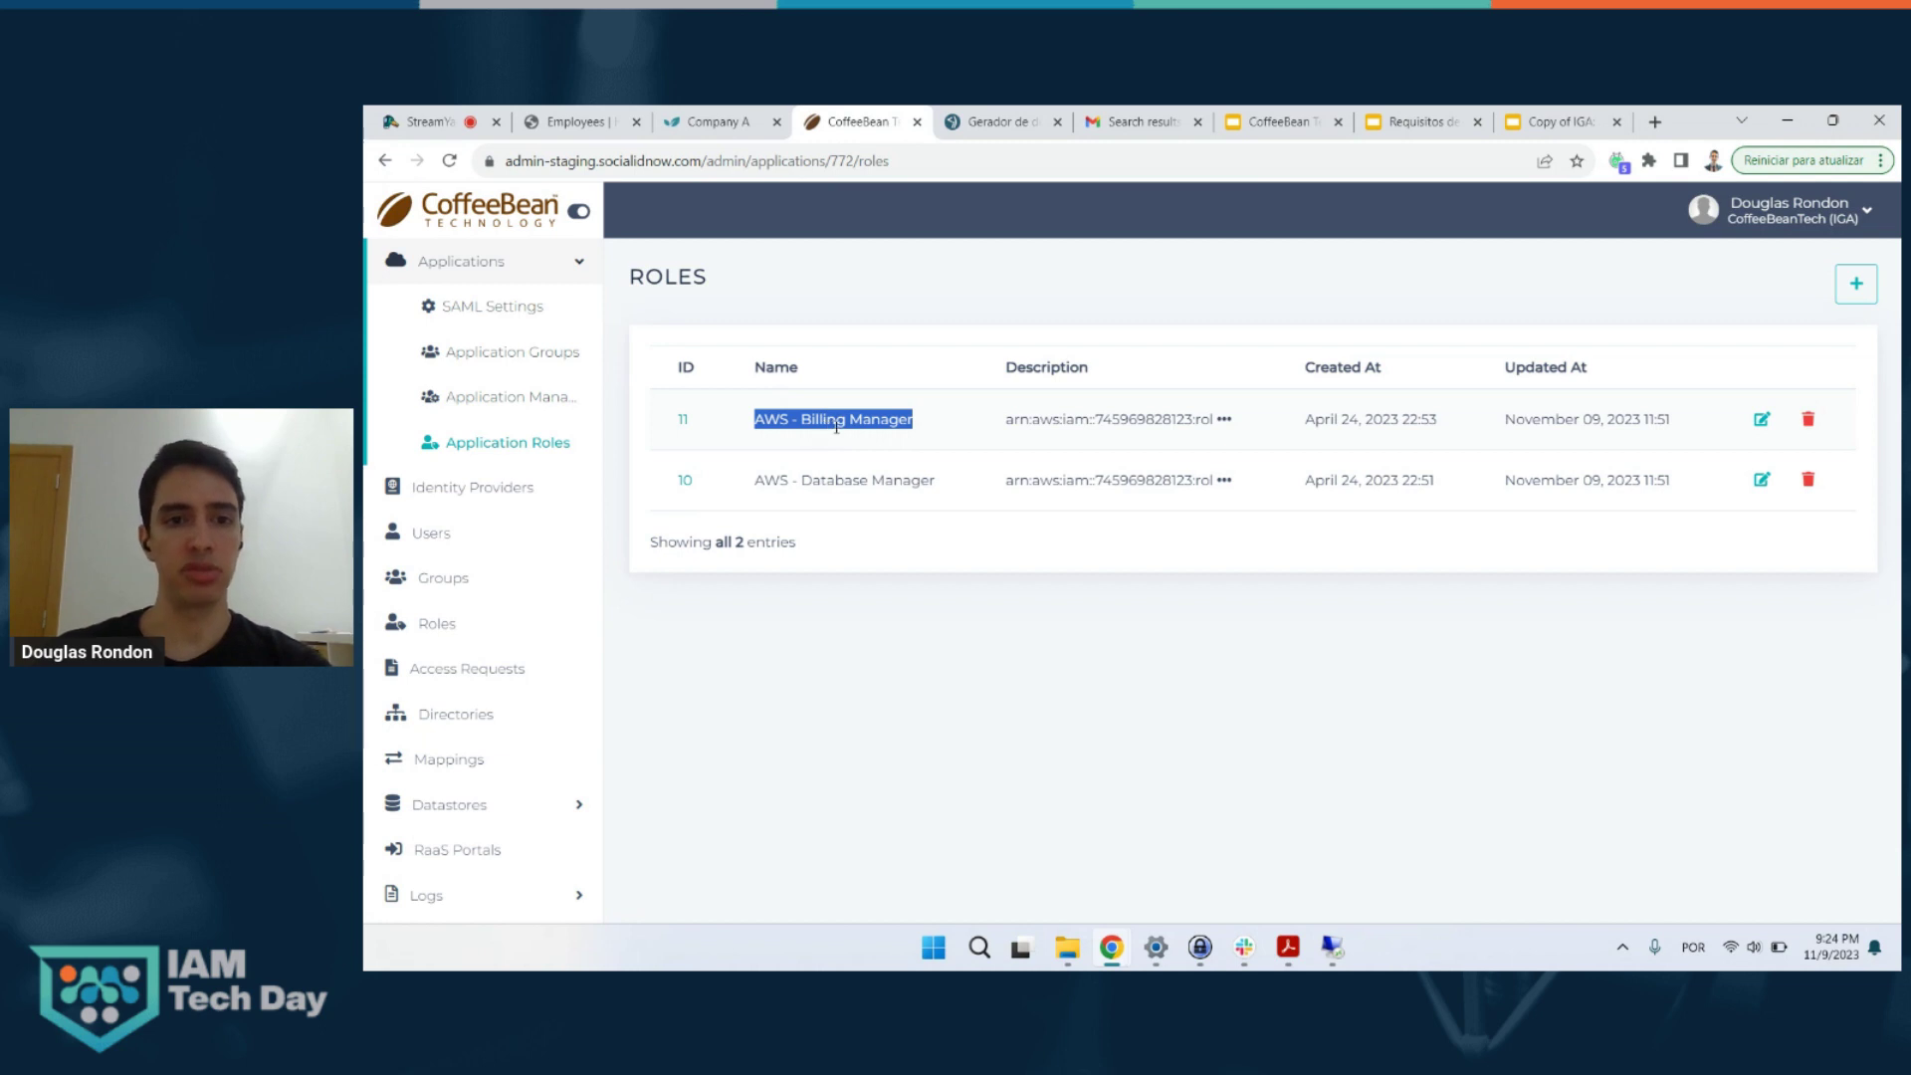
pyautogui.click(846, 482)
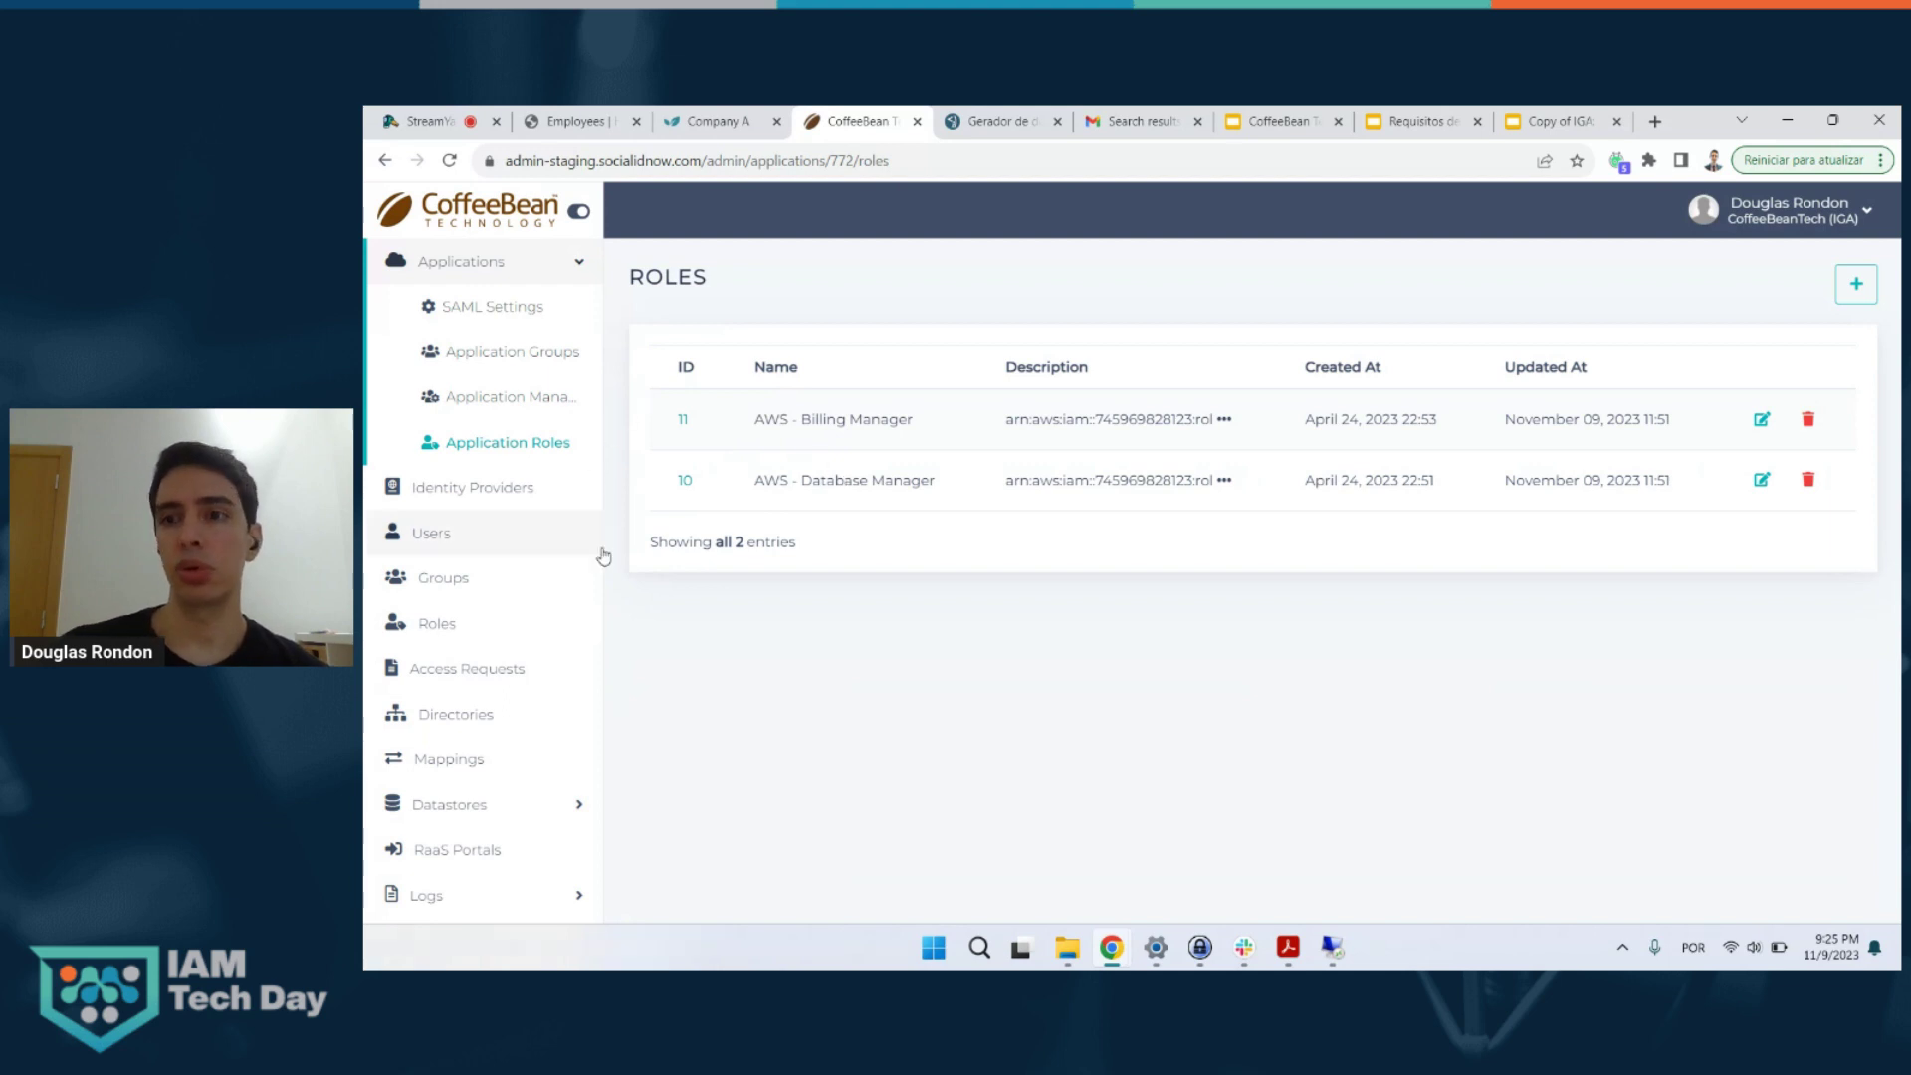
# - Return to the applications list and look through the registered applications
pyautogui.hscroll(-5, 771, 573)
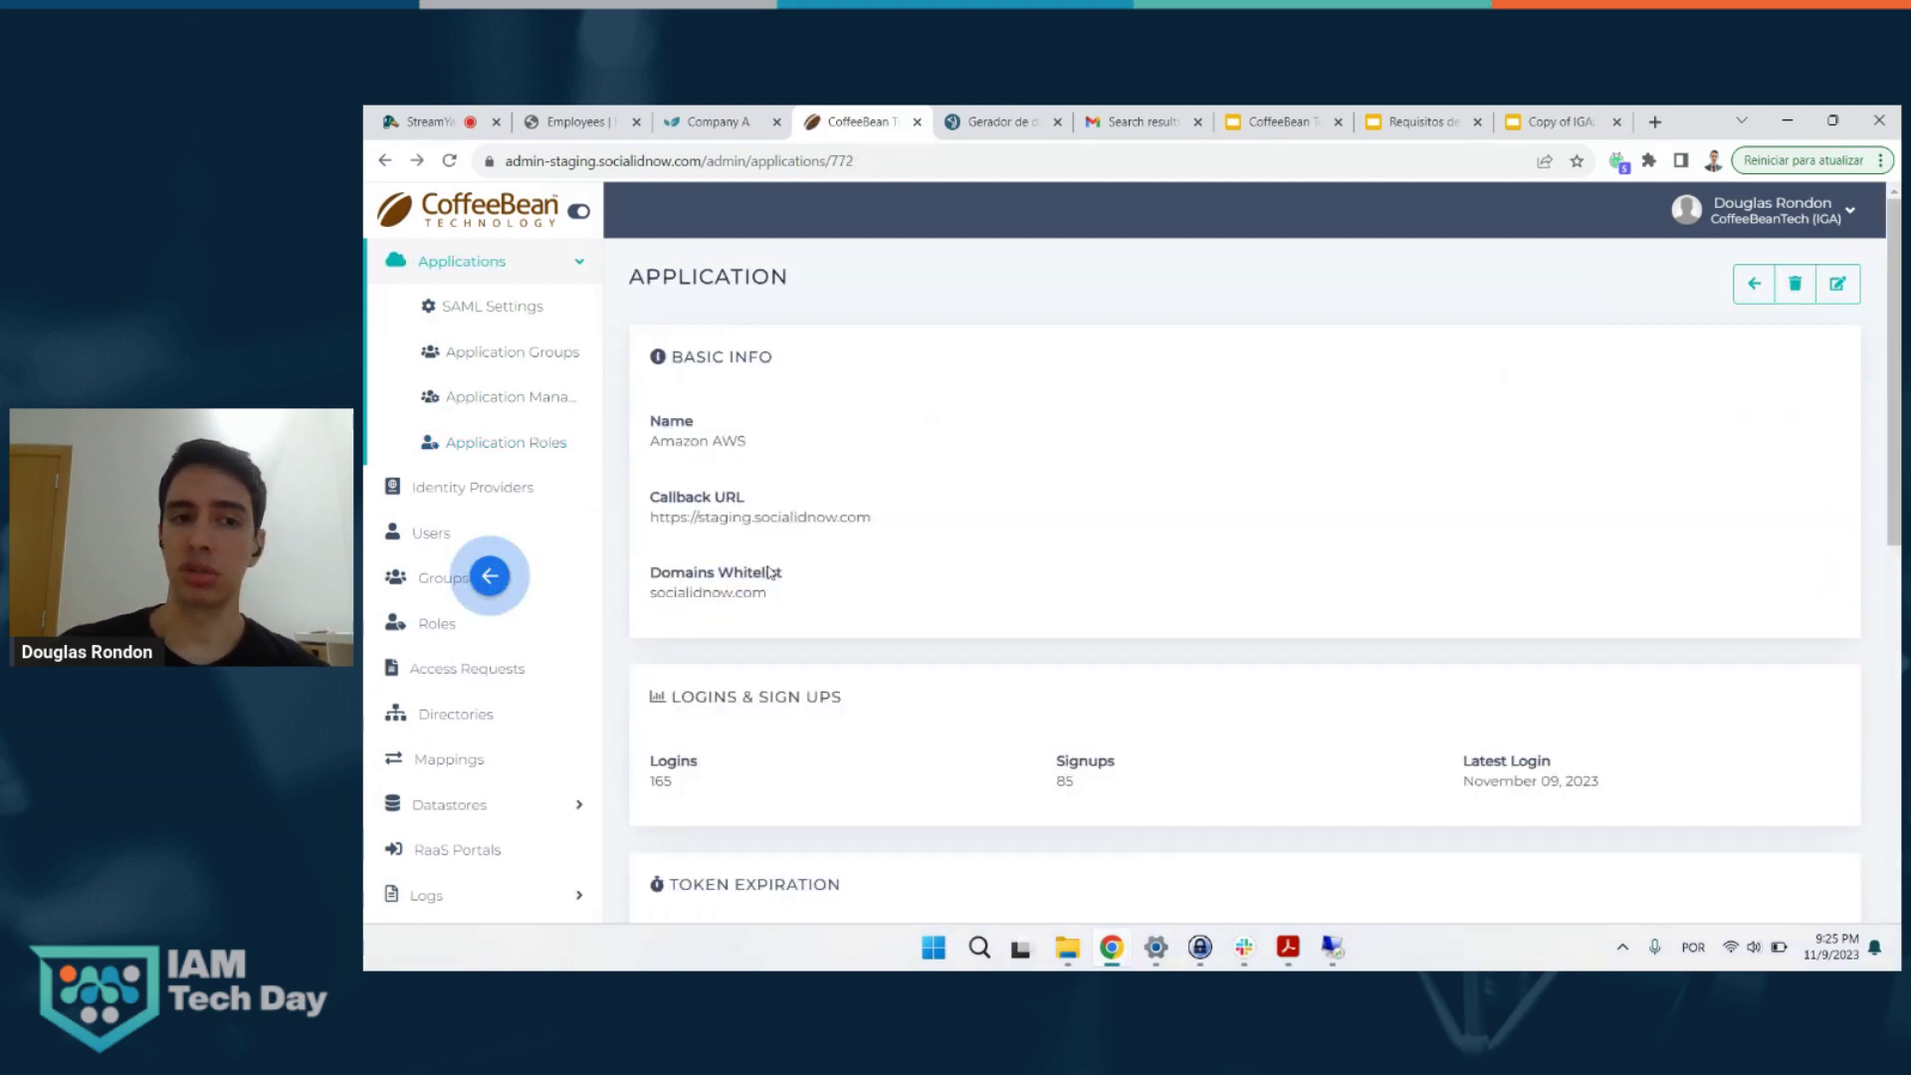
pyautogui.hscroll(-3, 769, 572)
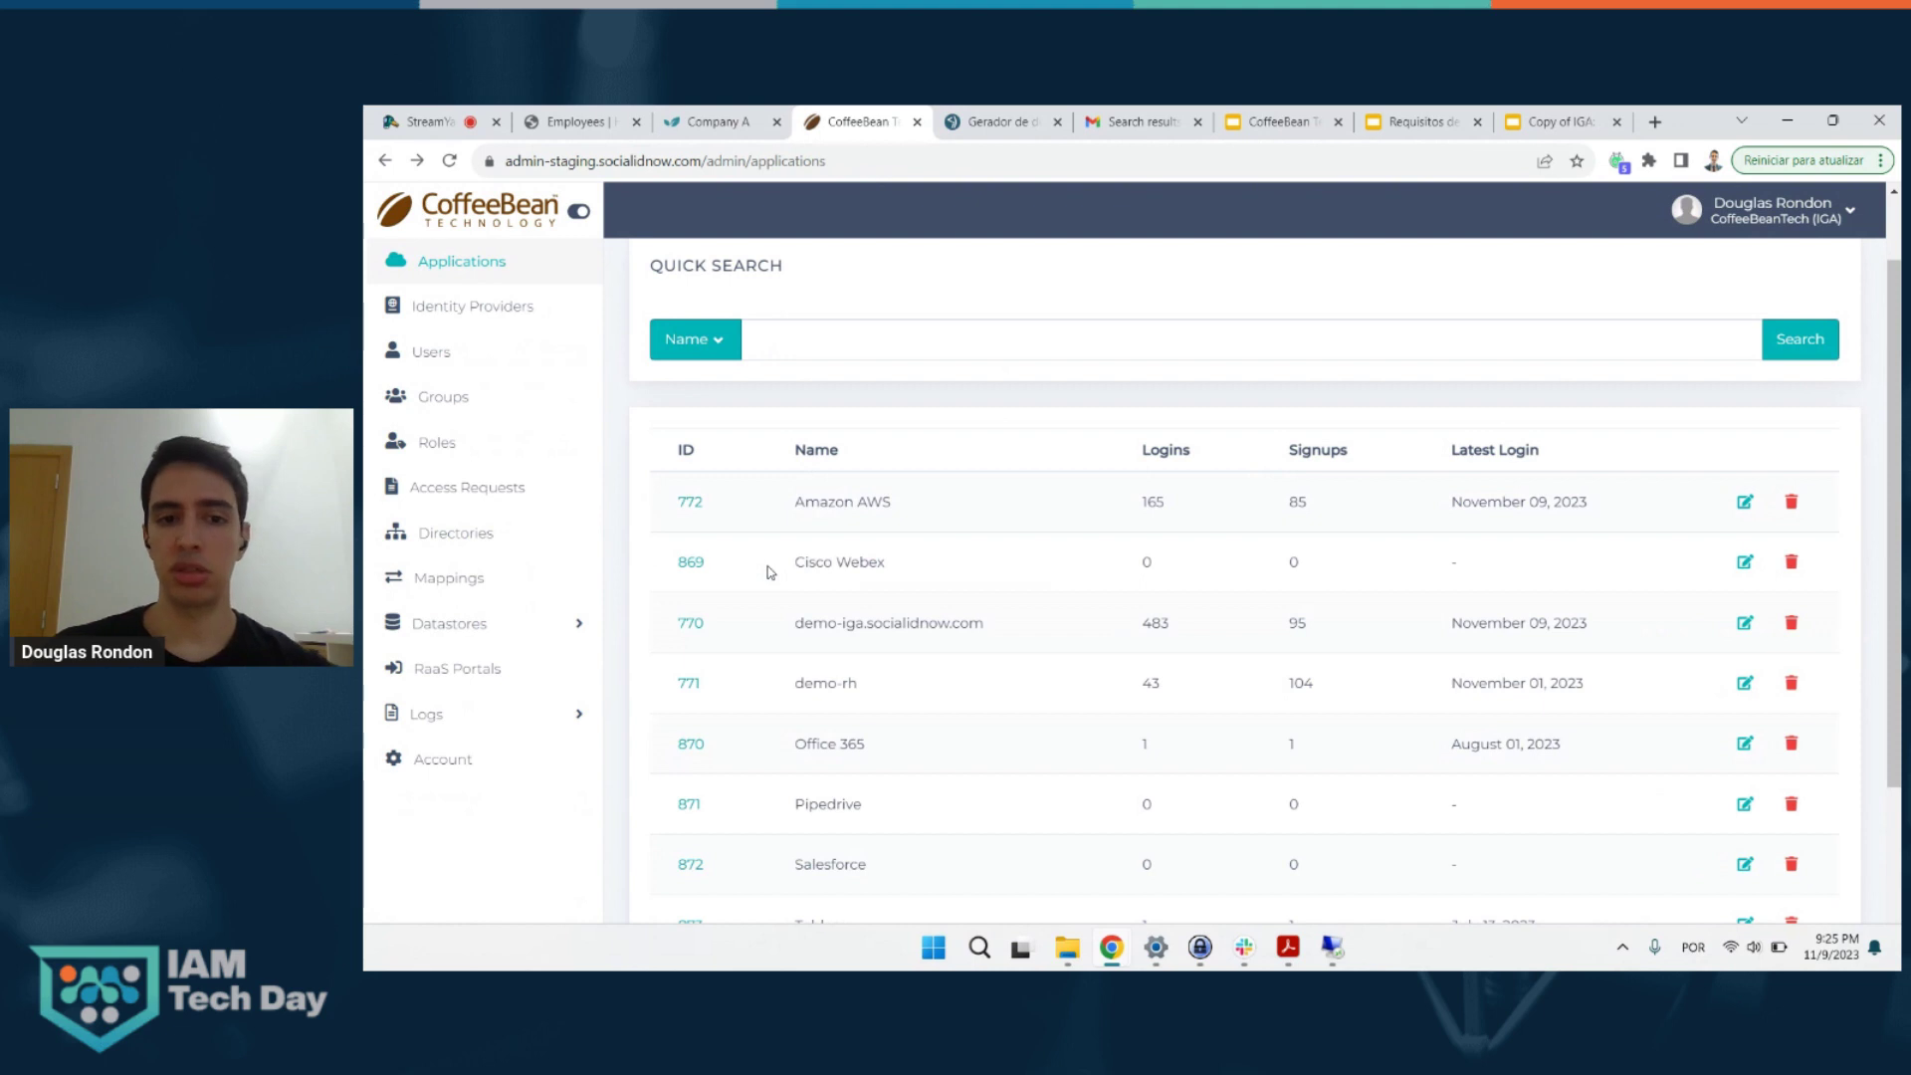
pyautogui.scroll(-3, 769, 572)
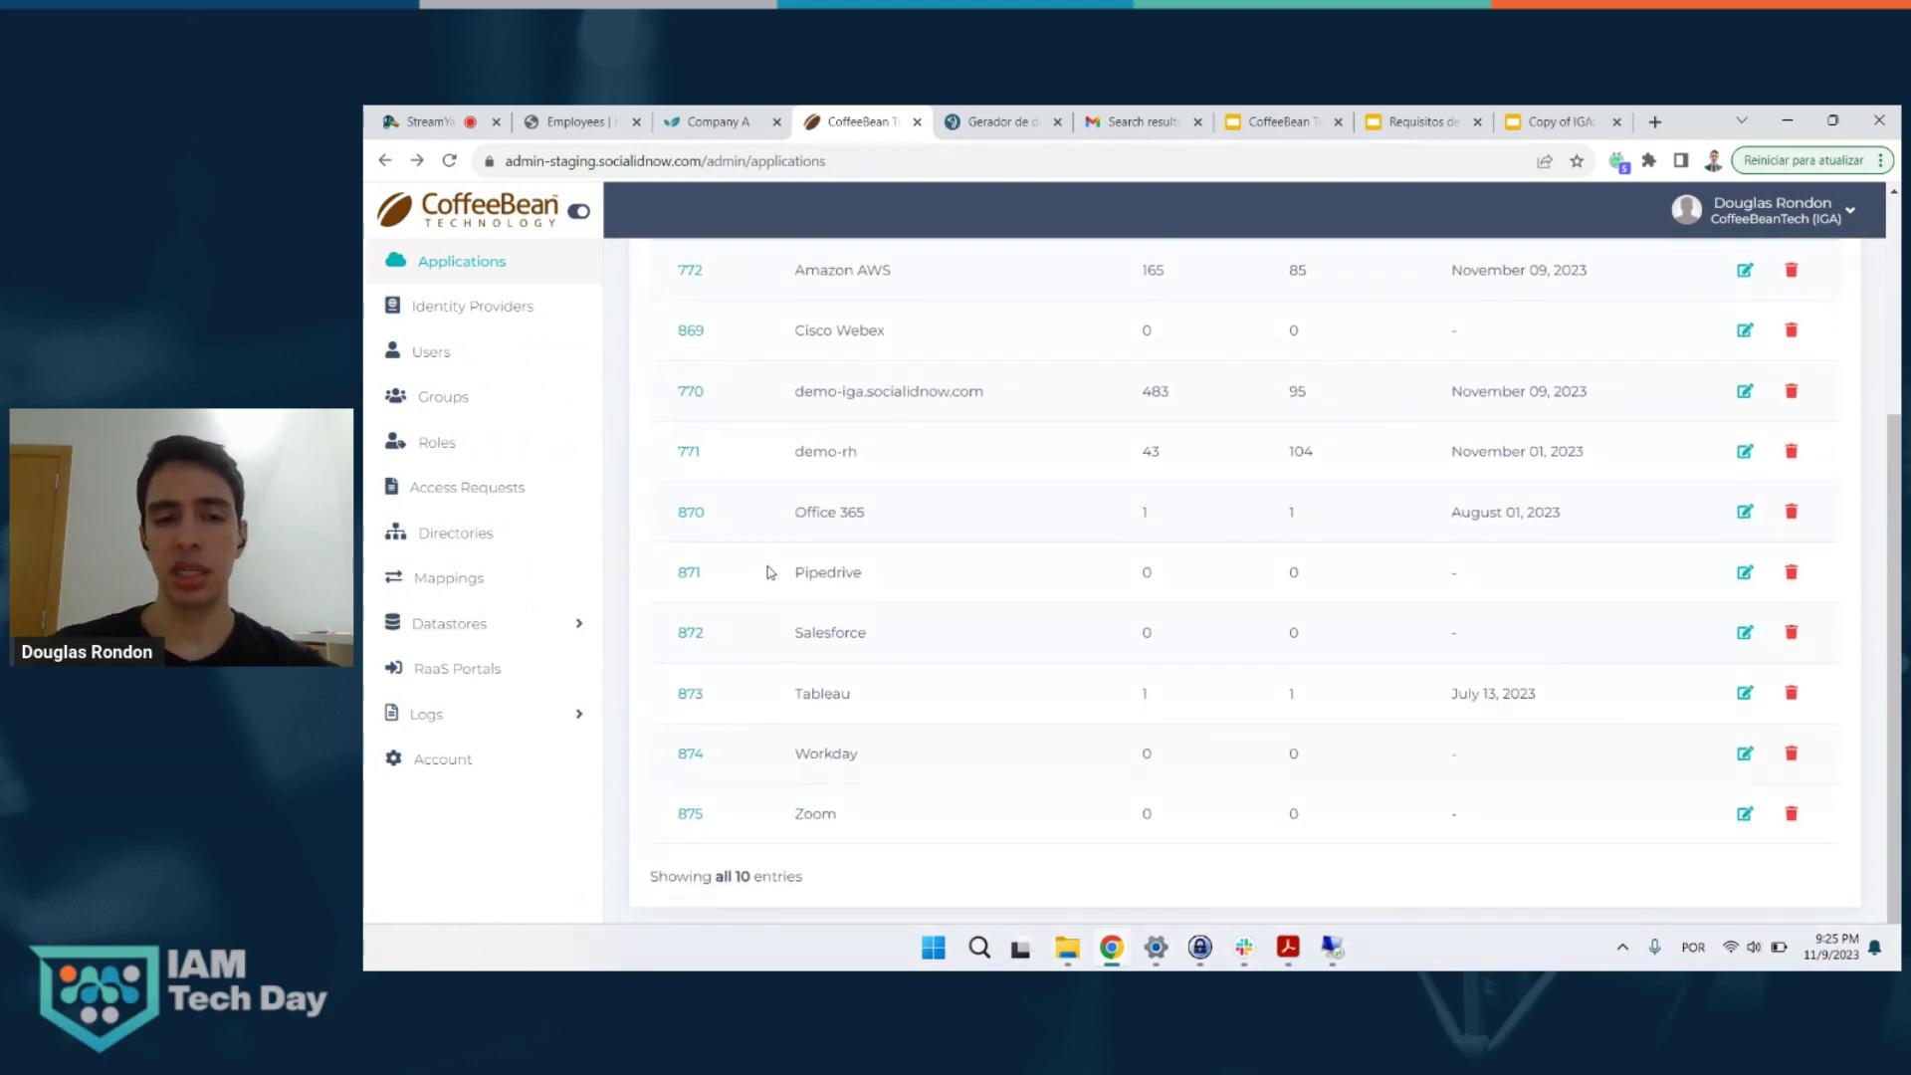
pyautogui.scroll(4, 769, 573)
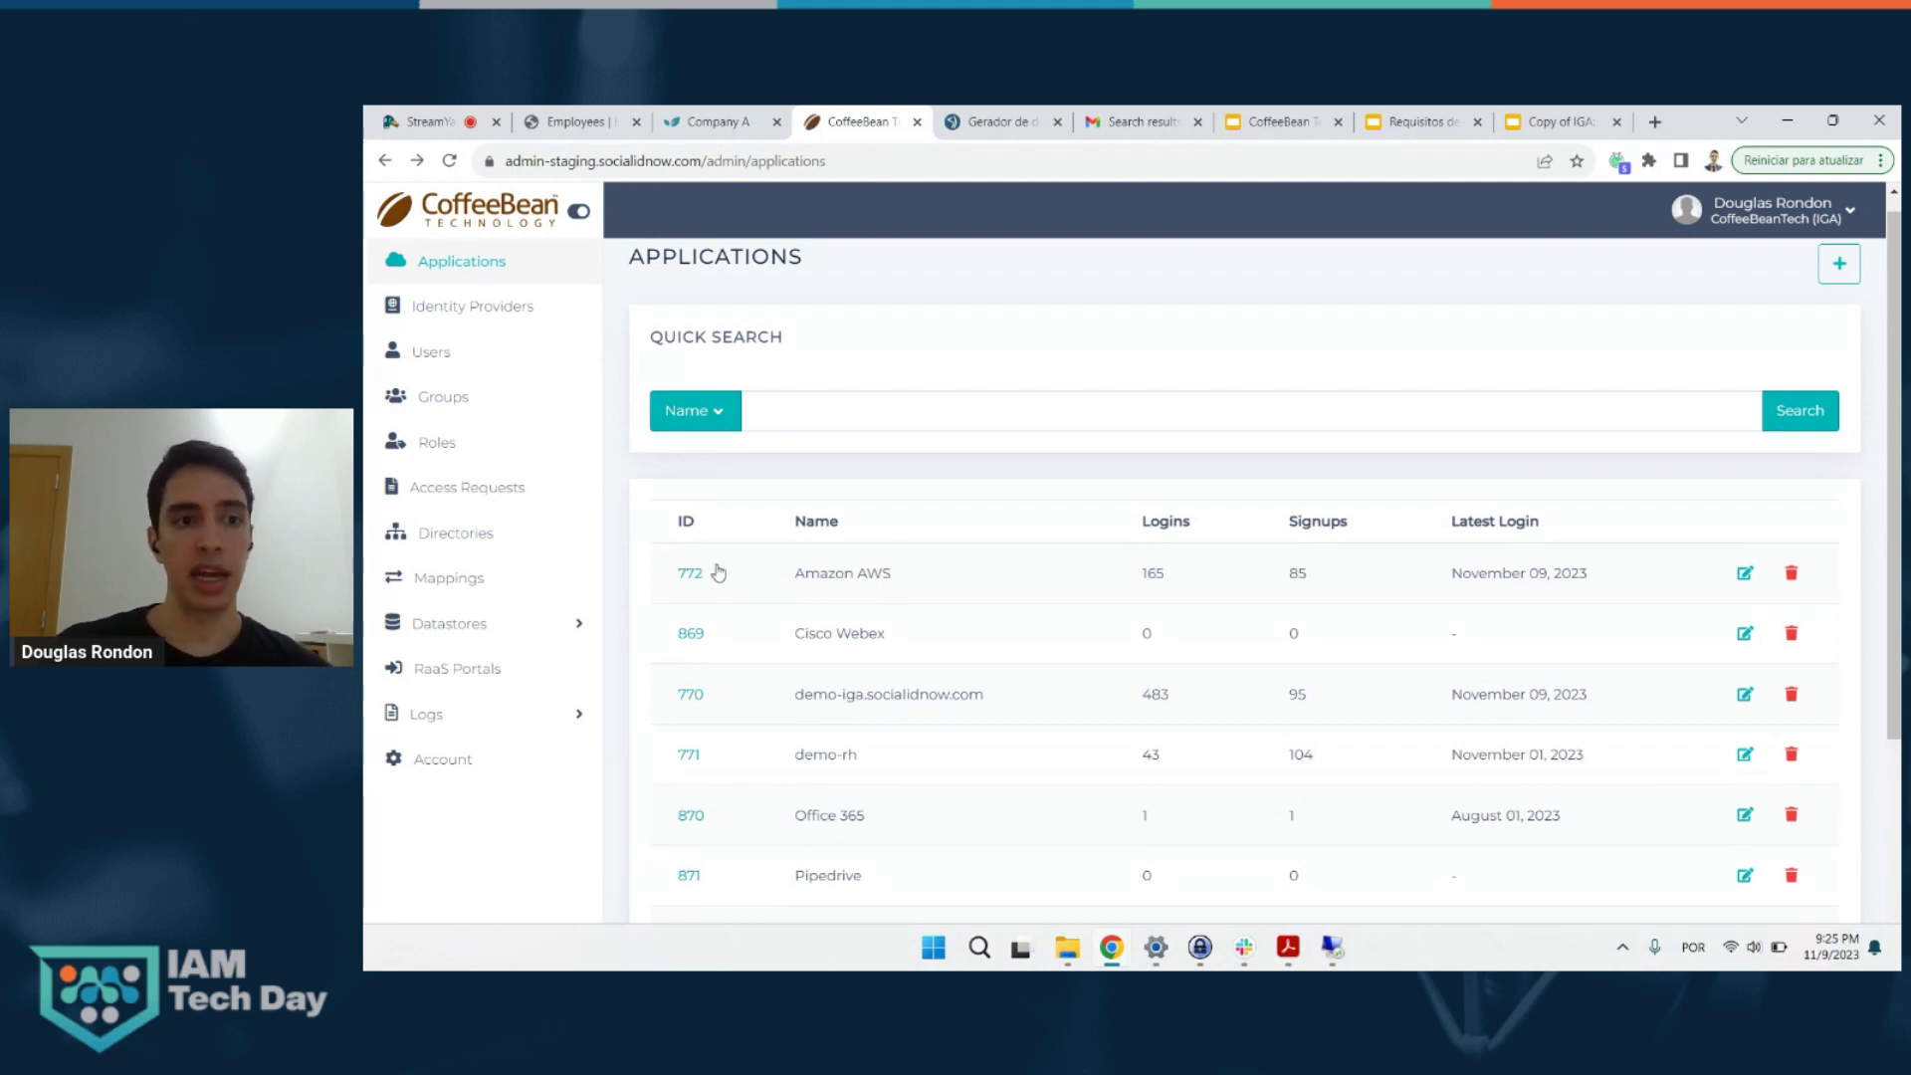
# - Open the ANALISTA DE DADOS group from the groups list, examine its assigned roles, and return to its basic info
pyautogui.click(515, 416)
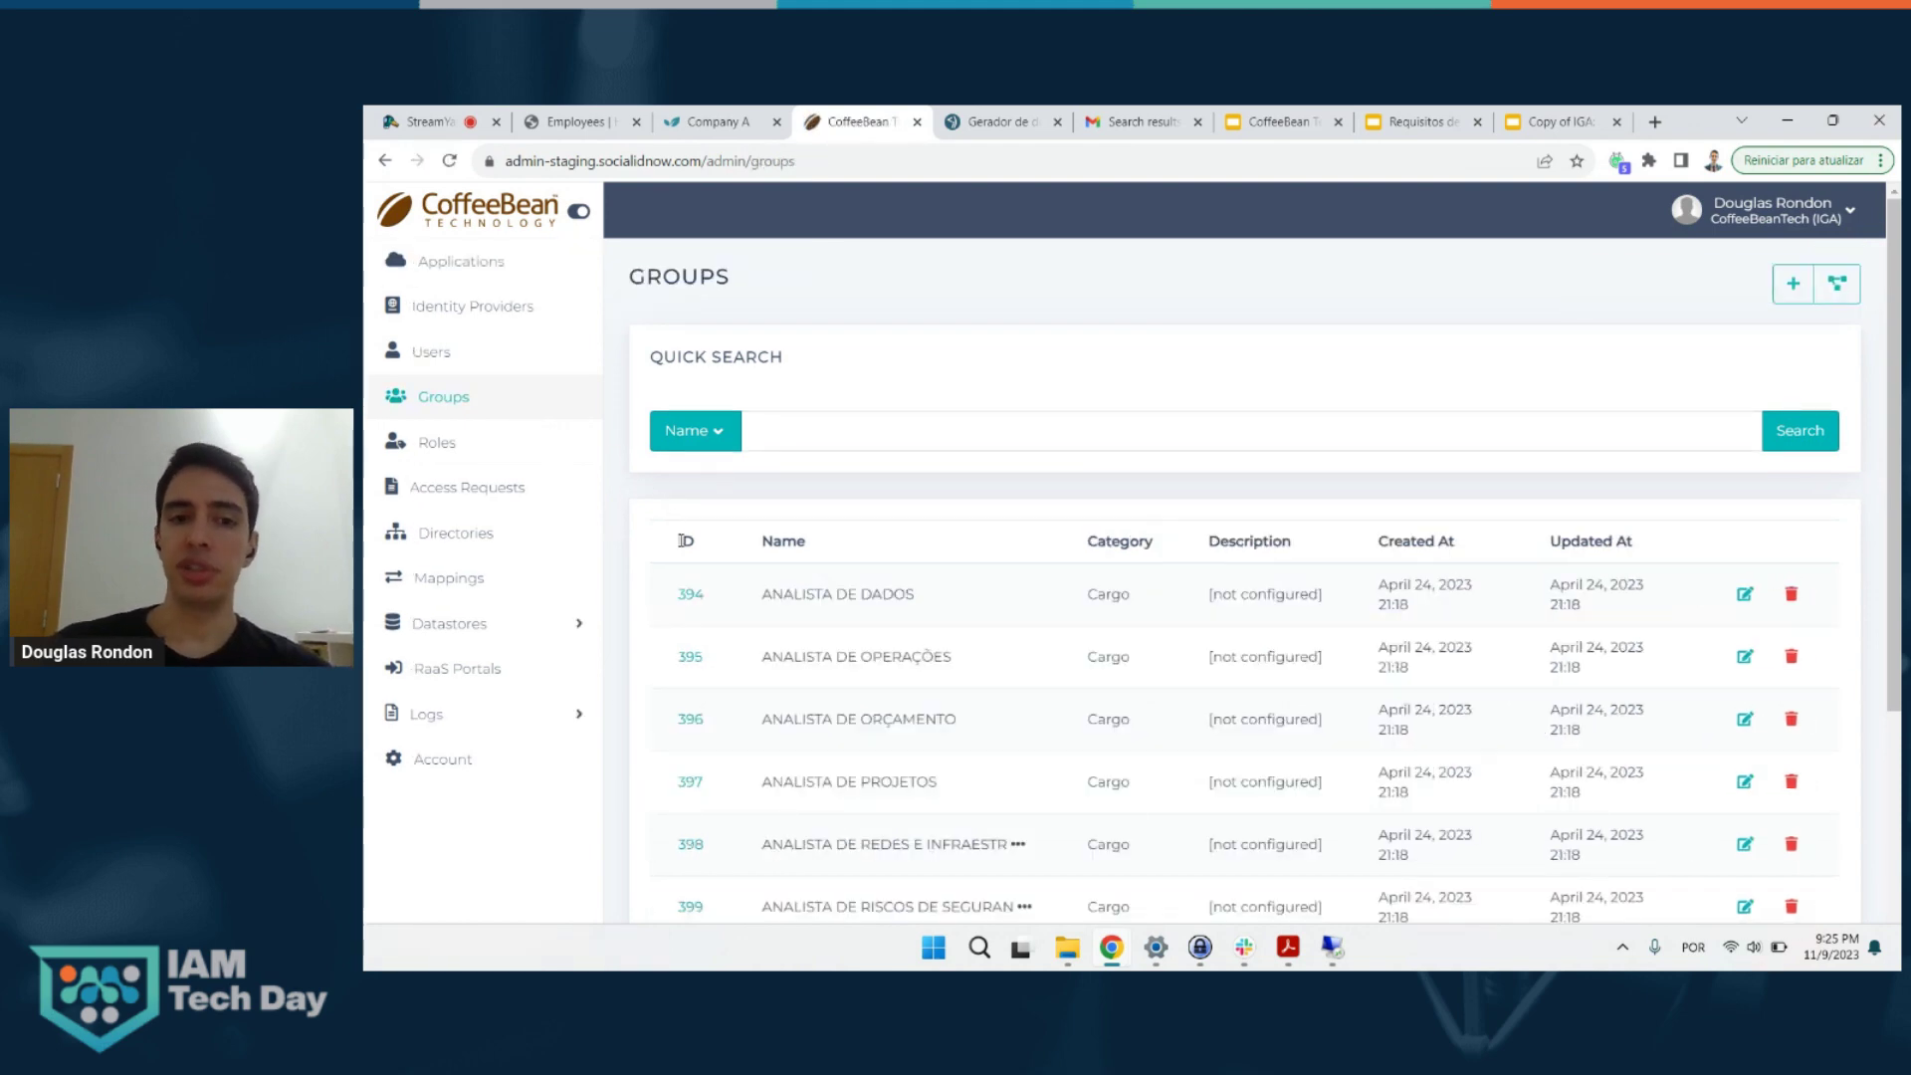
pyautogui.click(689, 598)
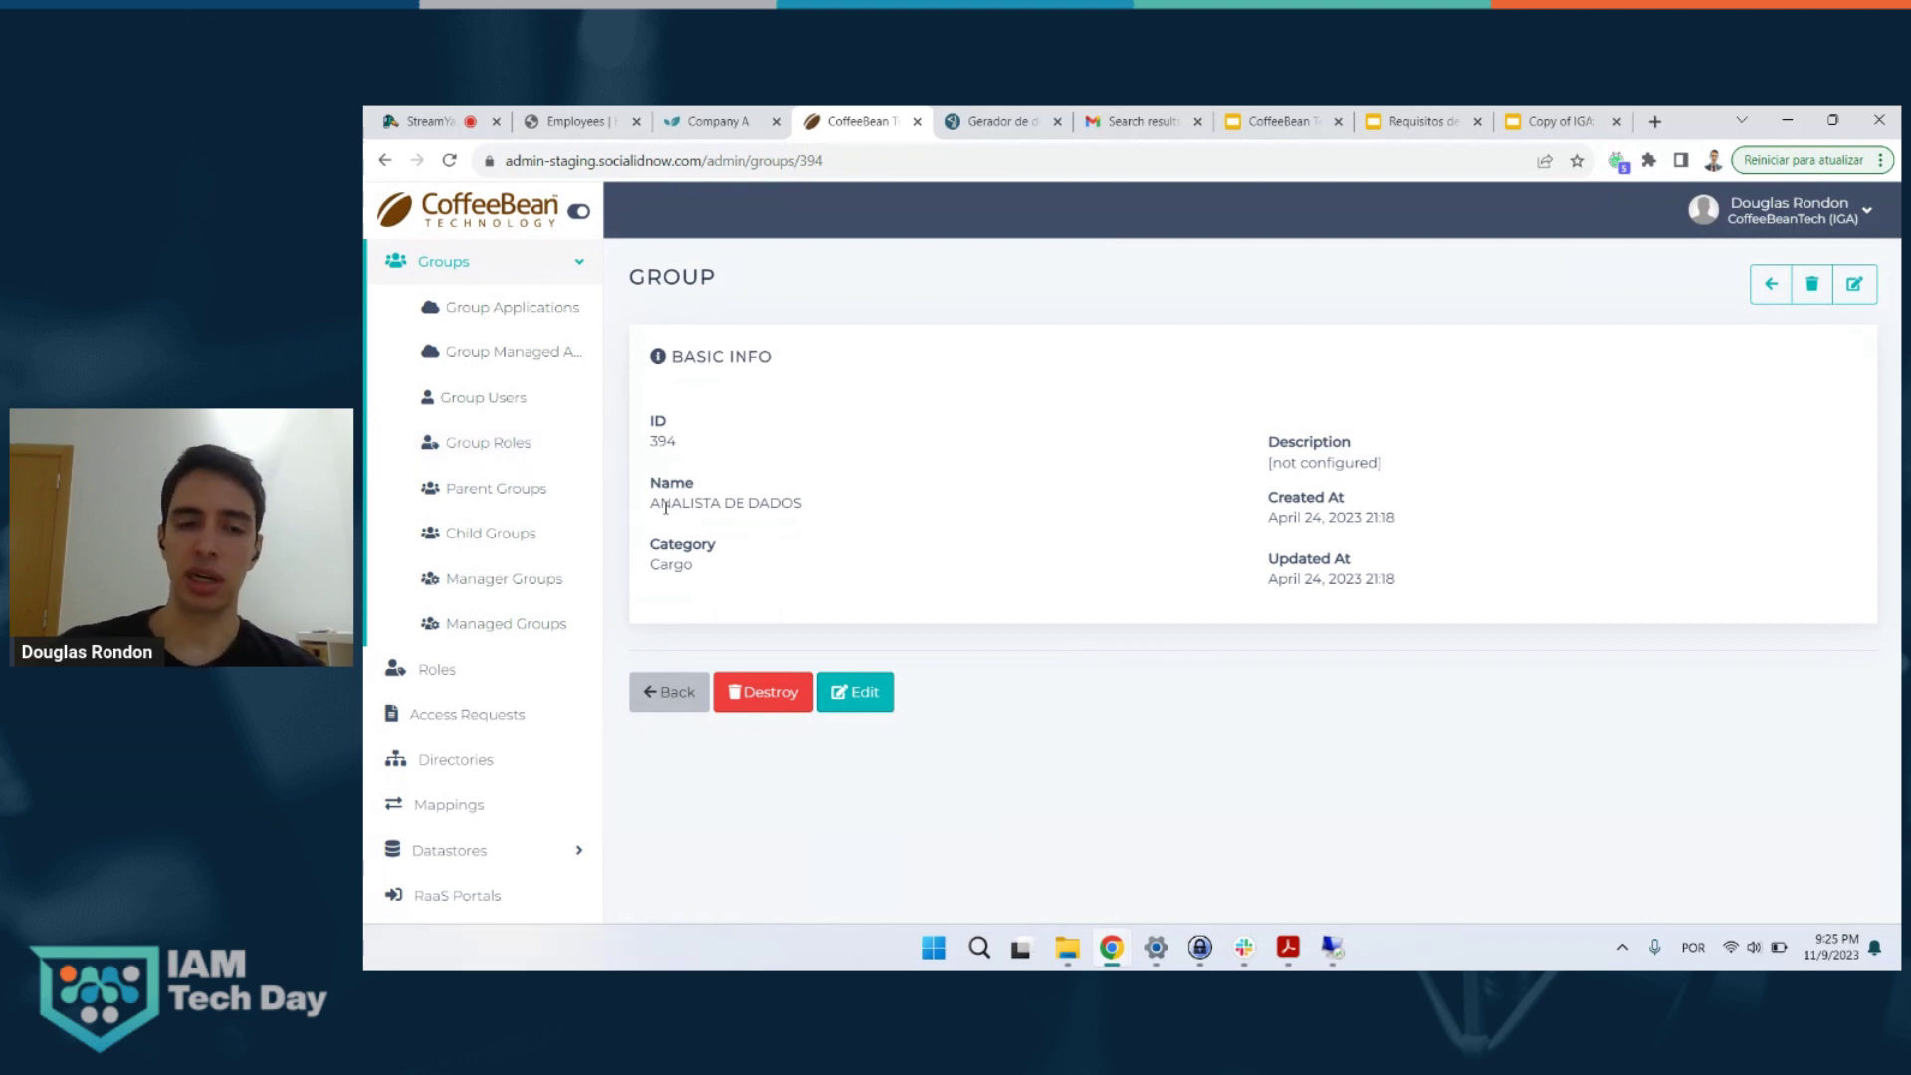
pyautogui.click(538, 450)
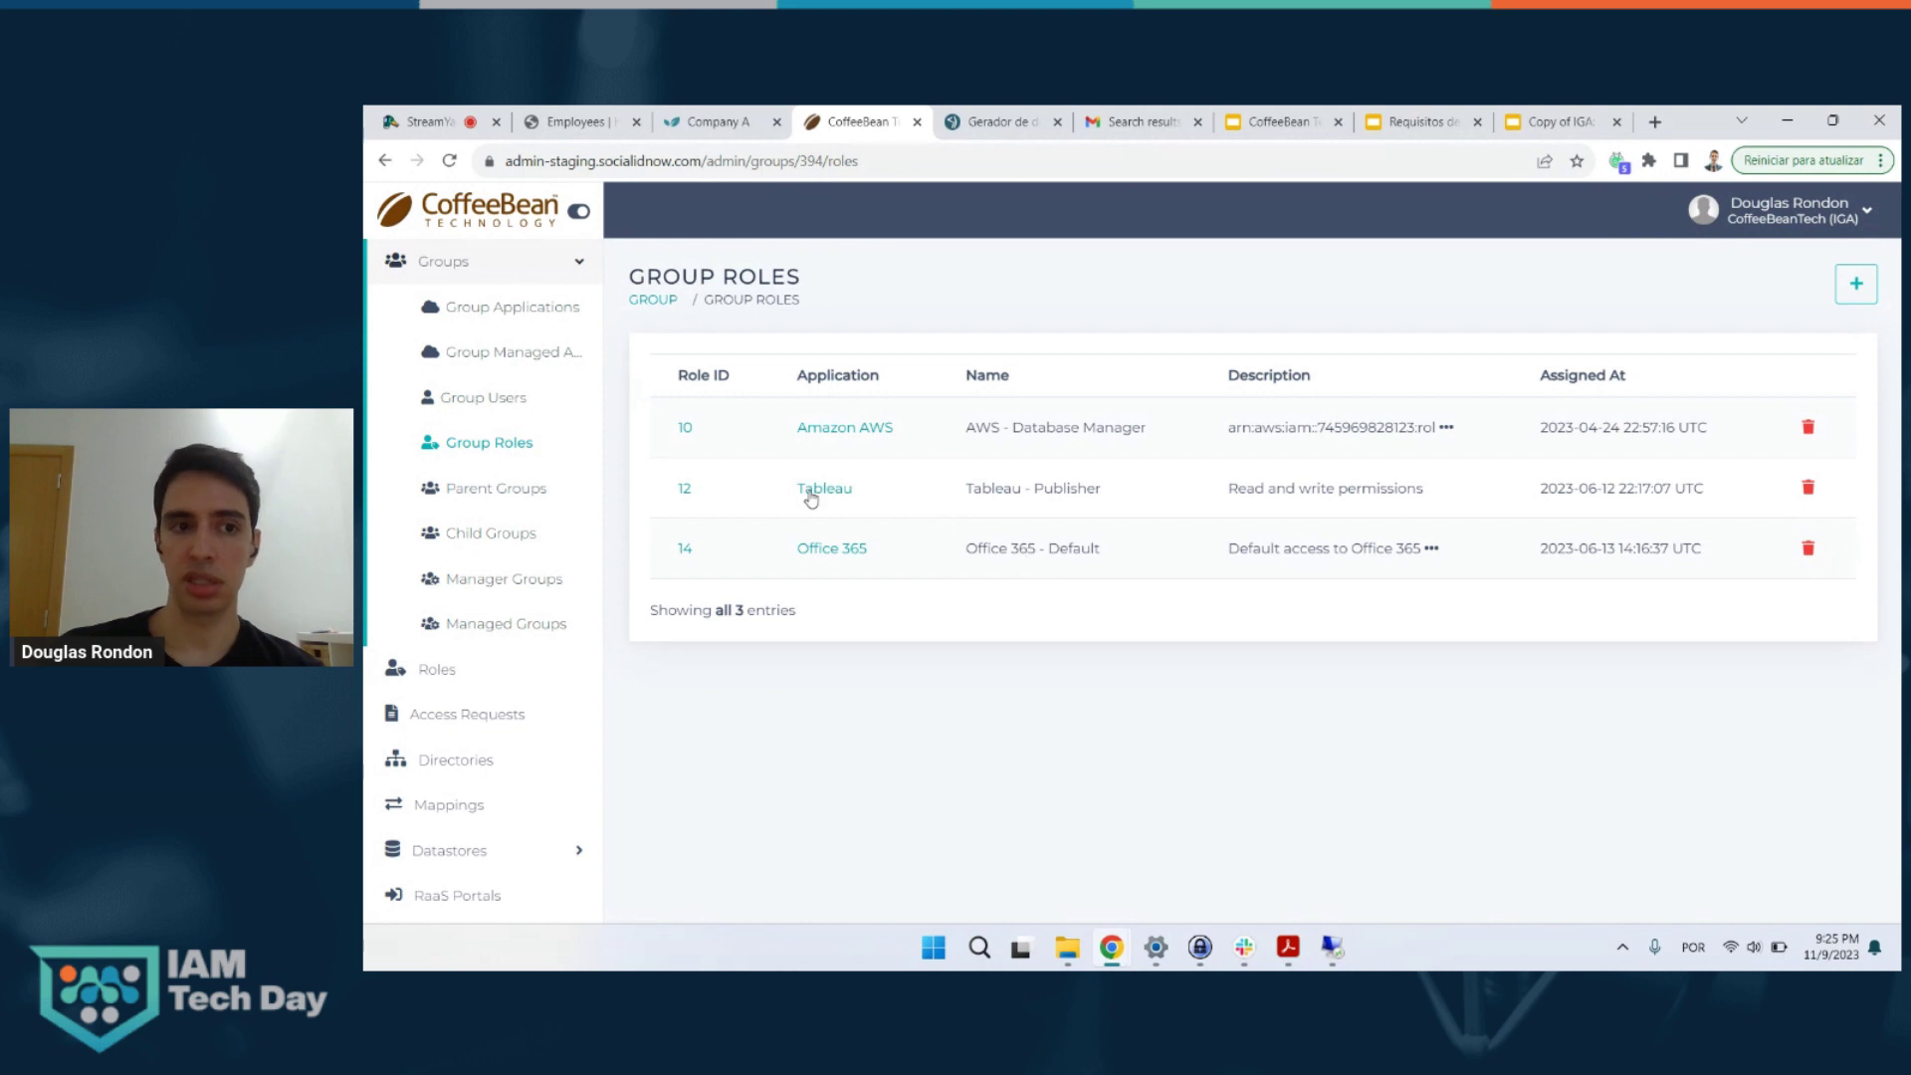
pyautogui.click(656, 304)
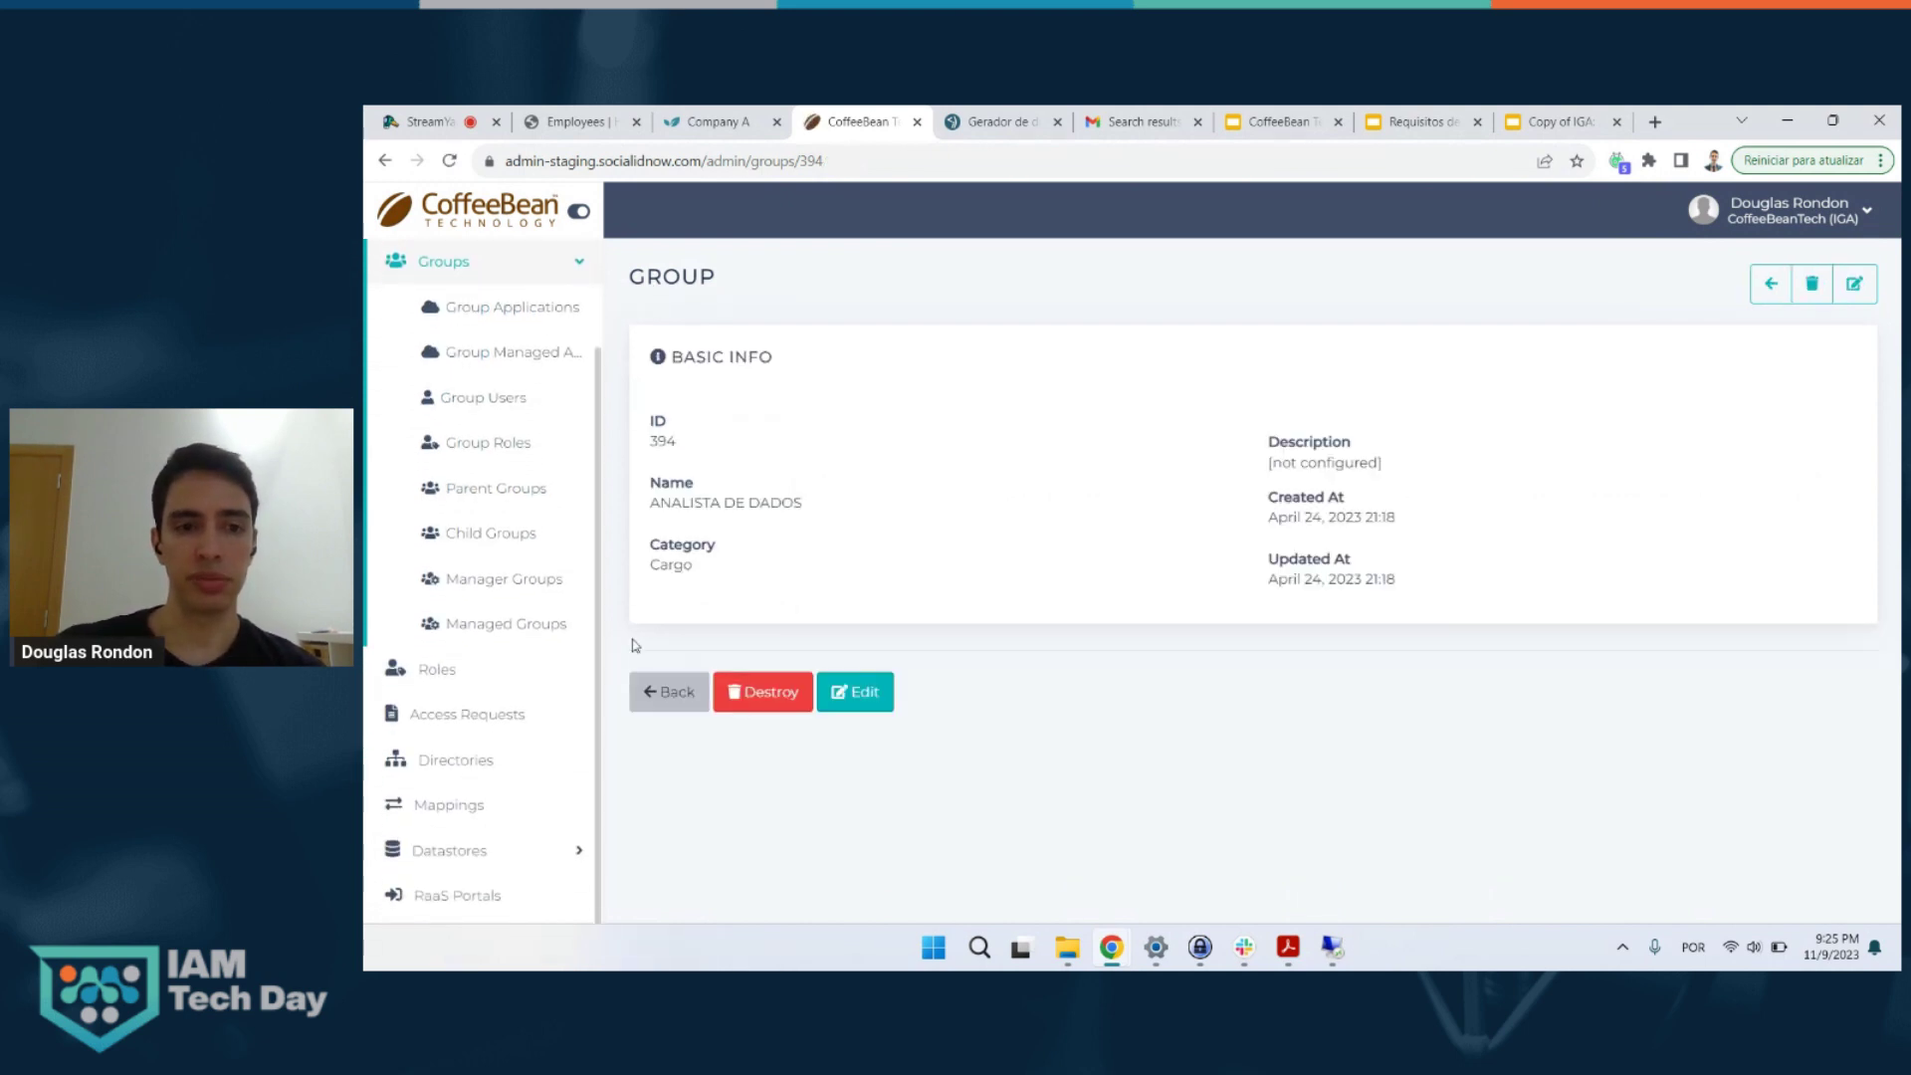
# - Open the ANALISTA DE ORÇAMENTO group from the groups list and assign it the AWS - Billing Manager role
pyautogui.click(649, 689)
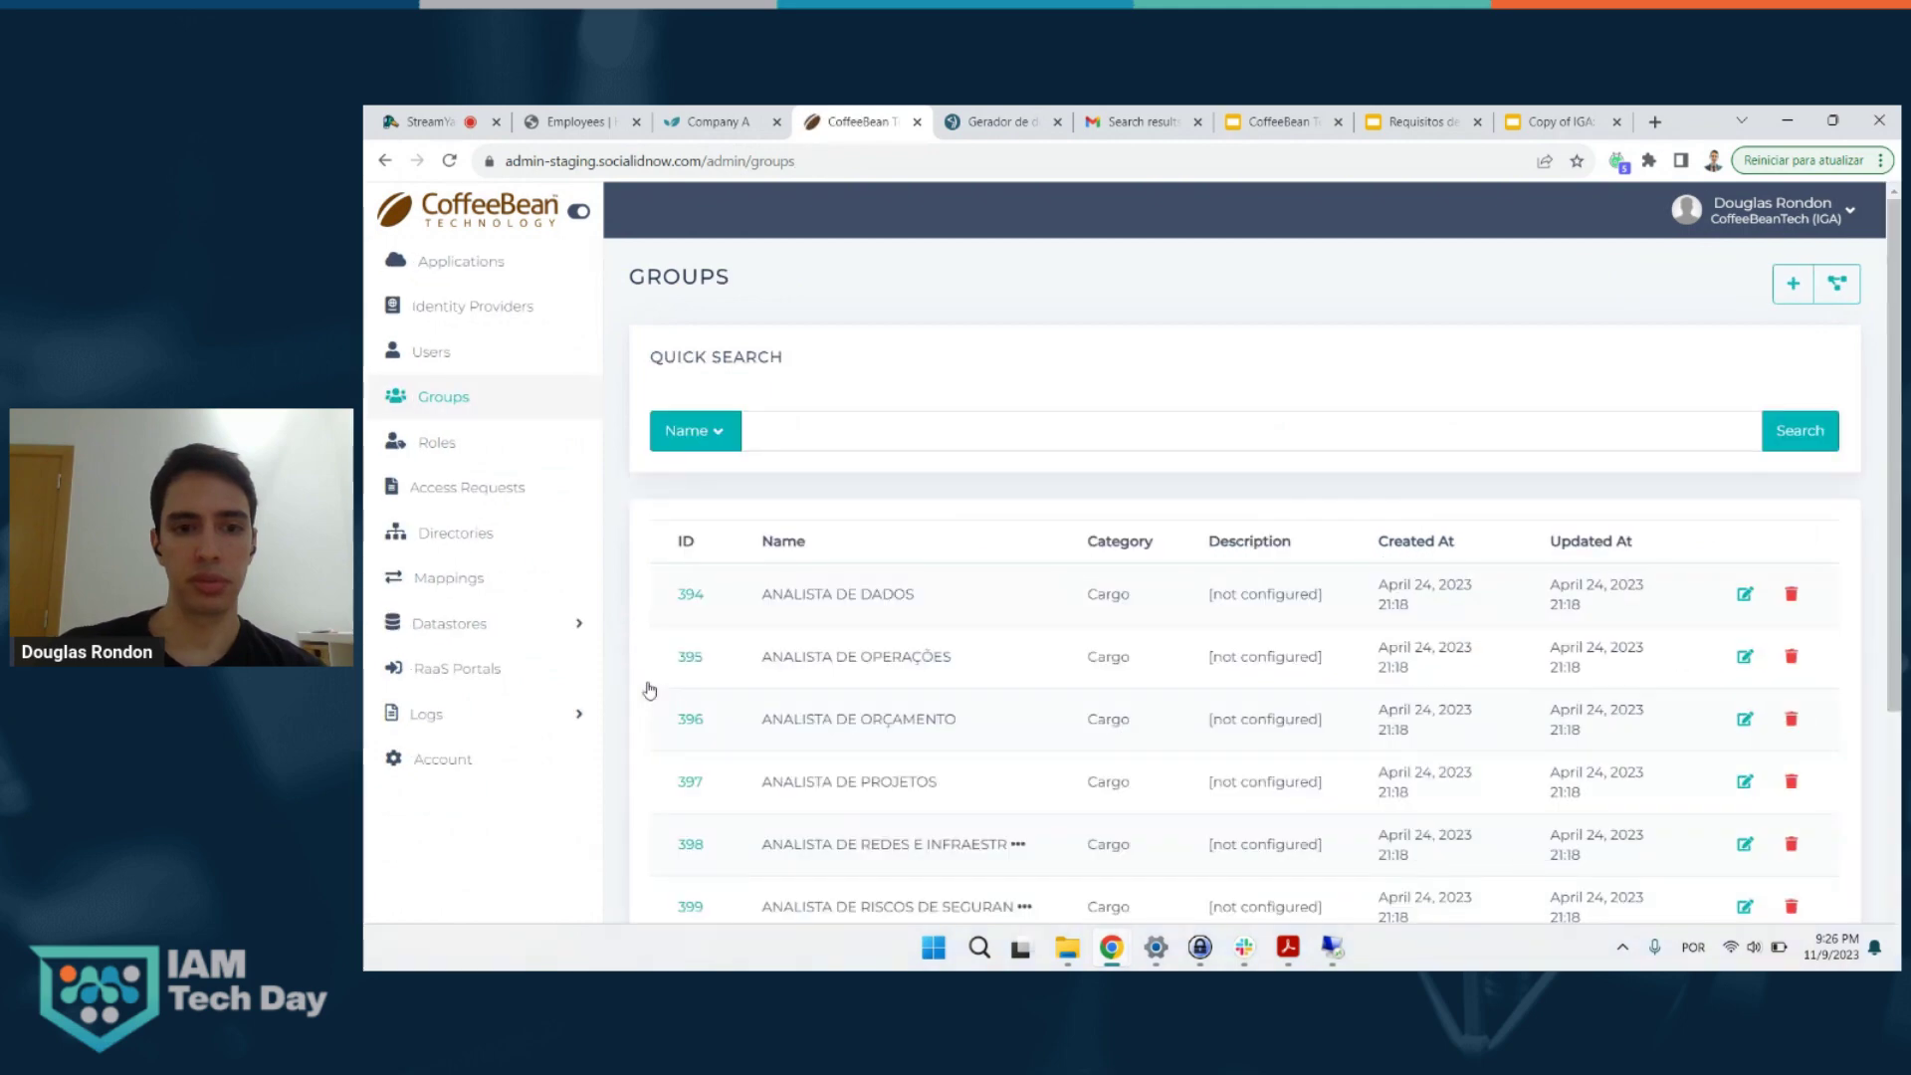
pyautogui.scroll(-1, 649, 689)
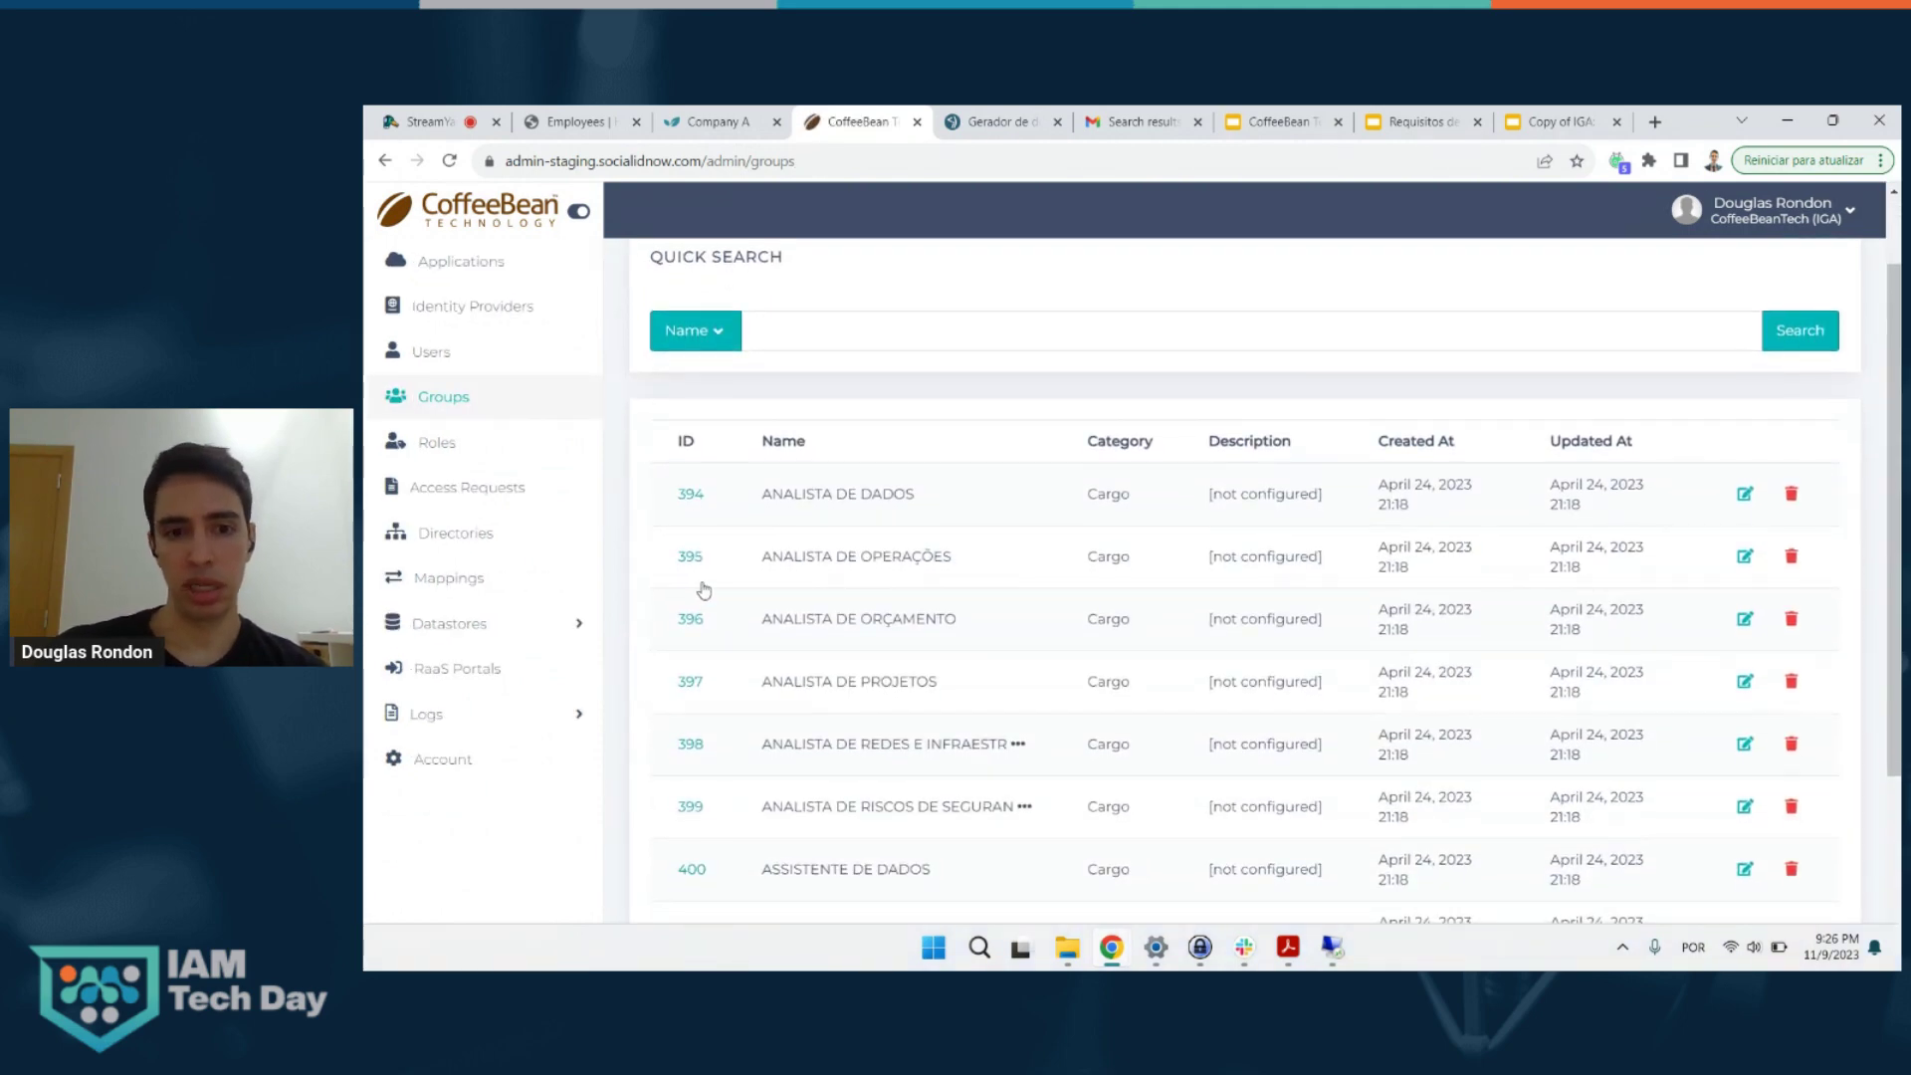
pyautogui.click(692, 623)
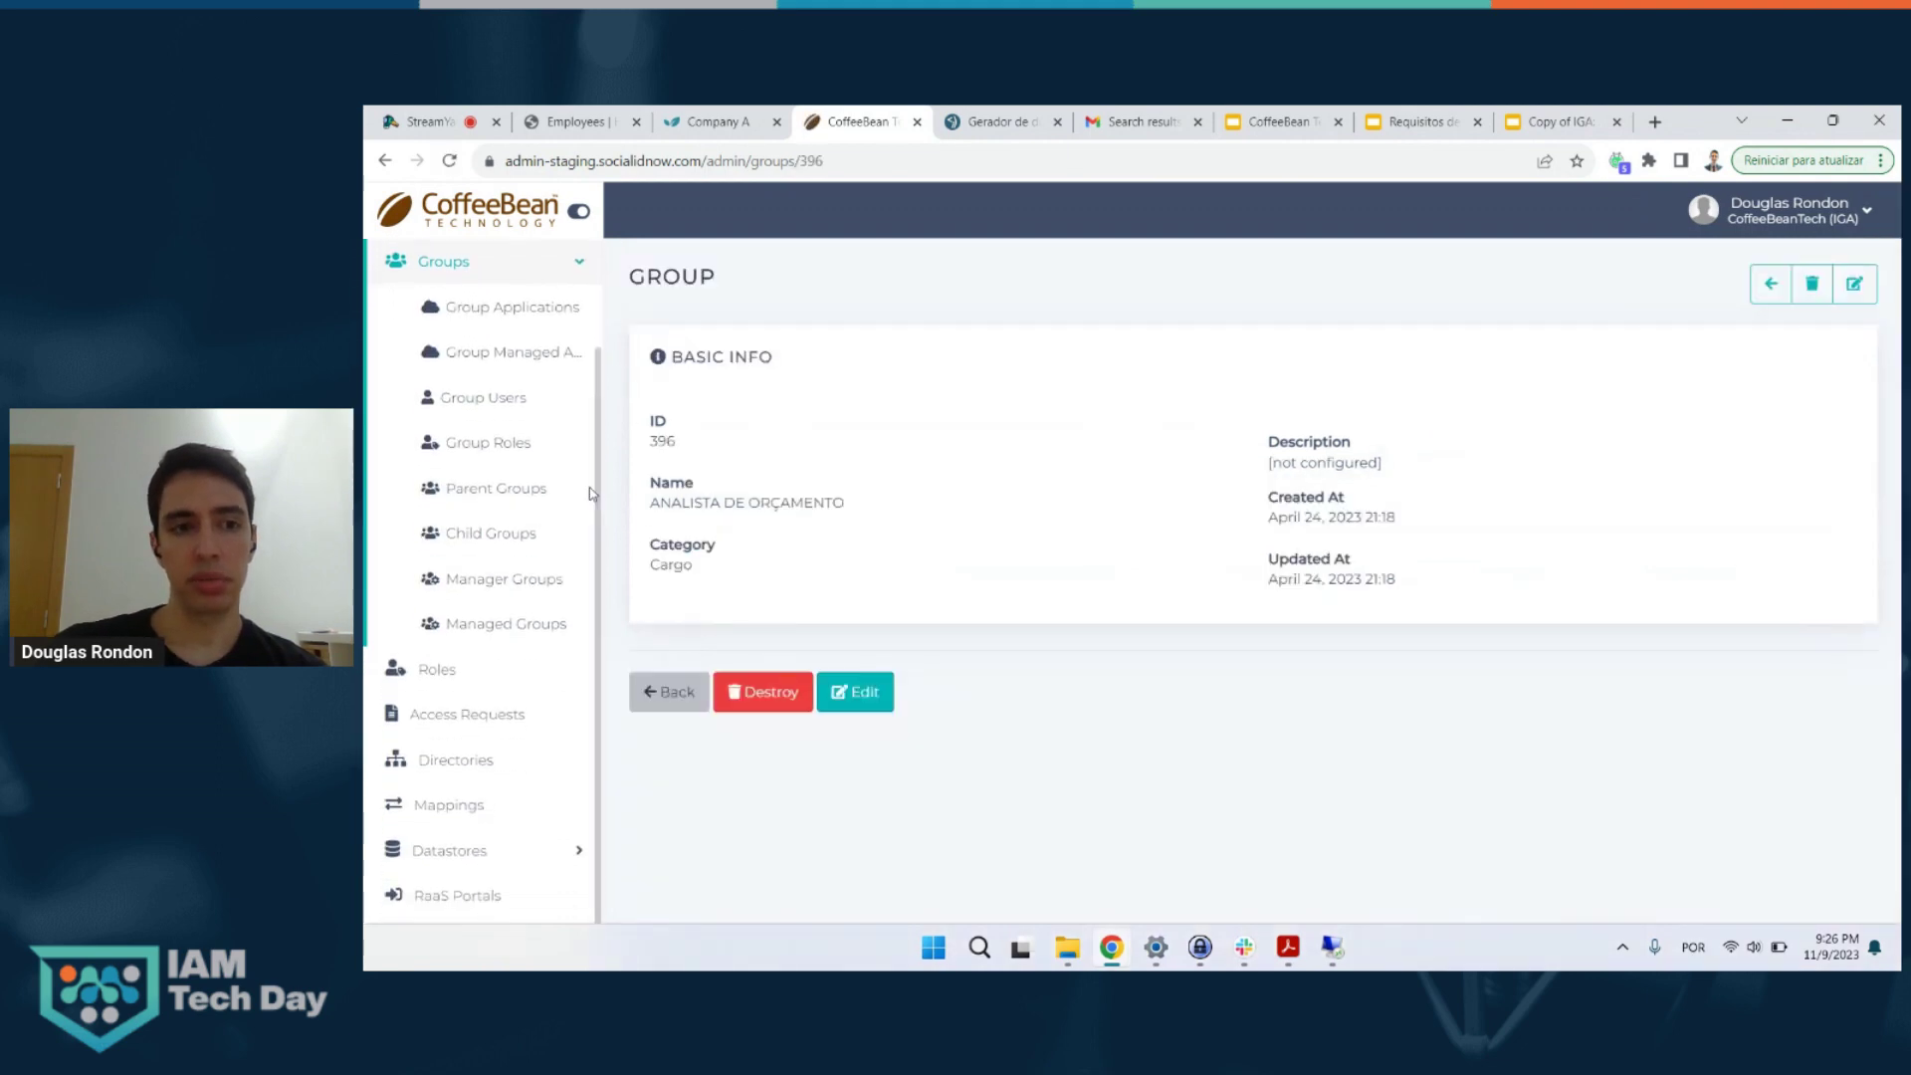
pyautogui.click(559, 444)
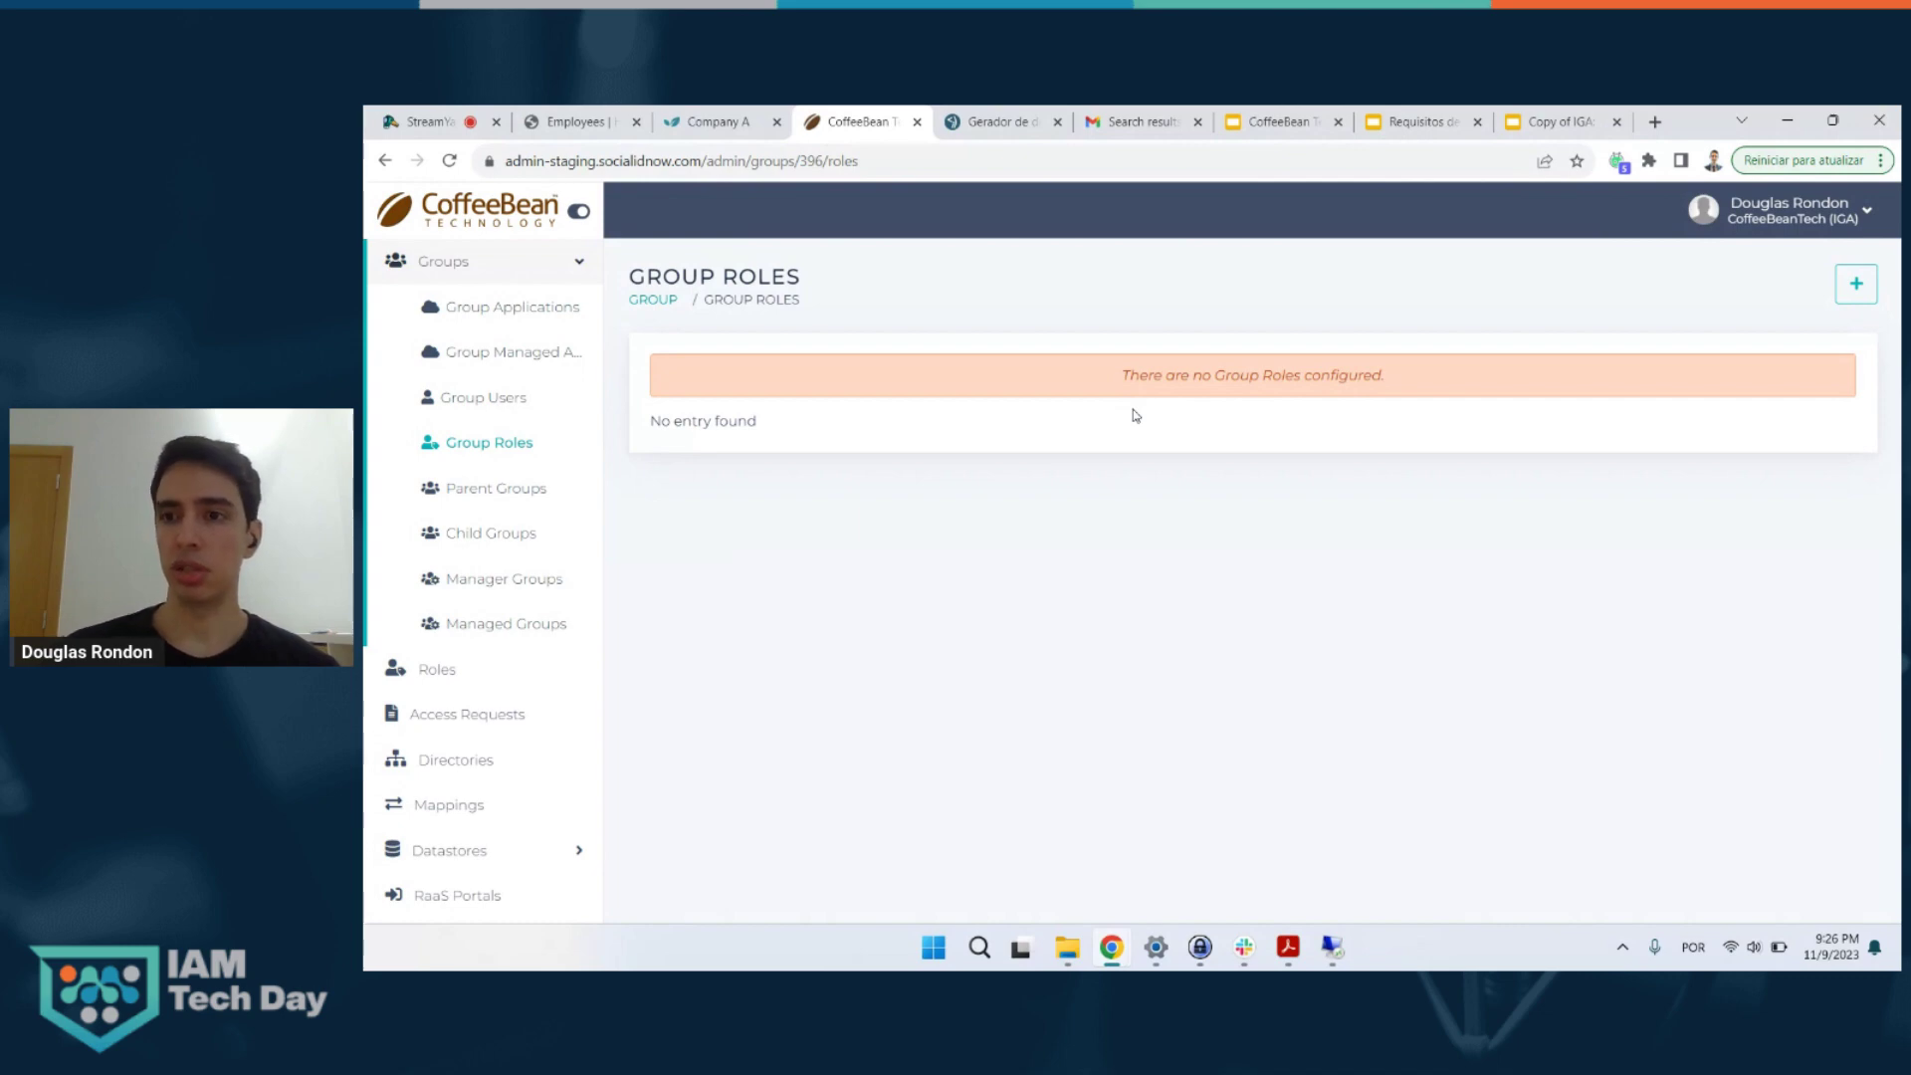
pyautogui.click(1856, 288)
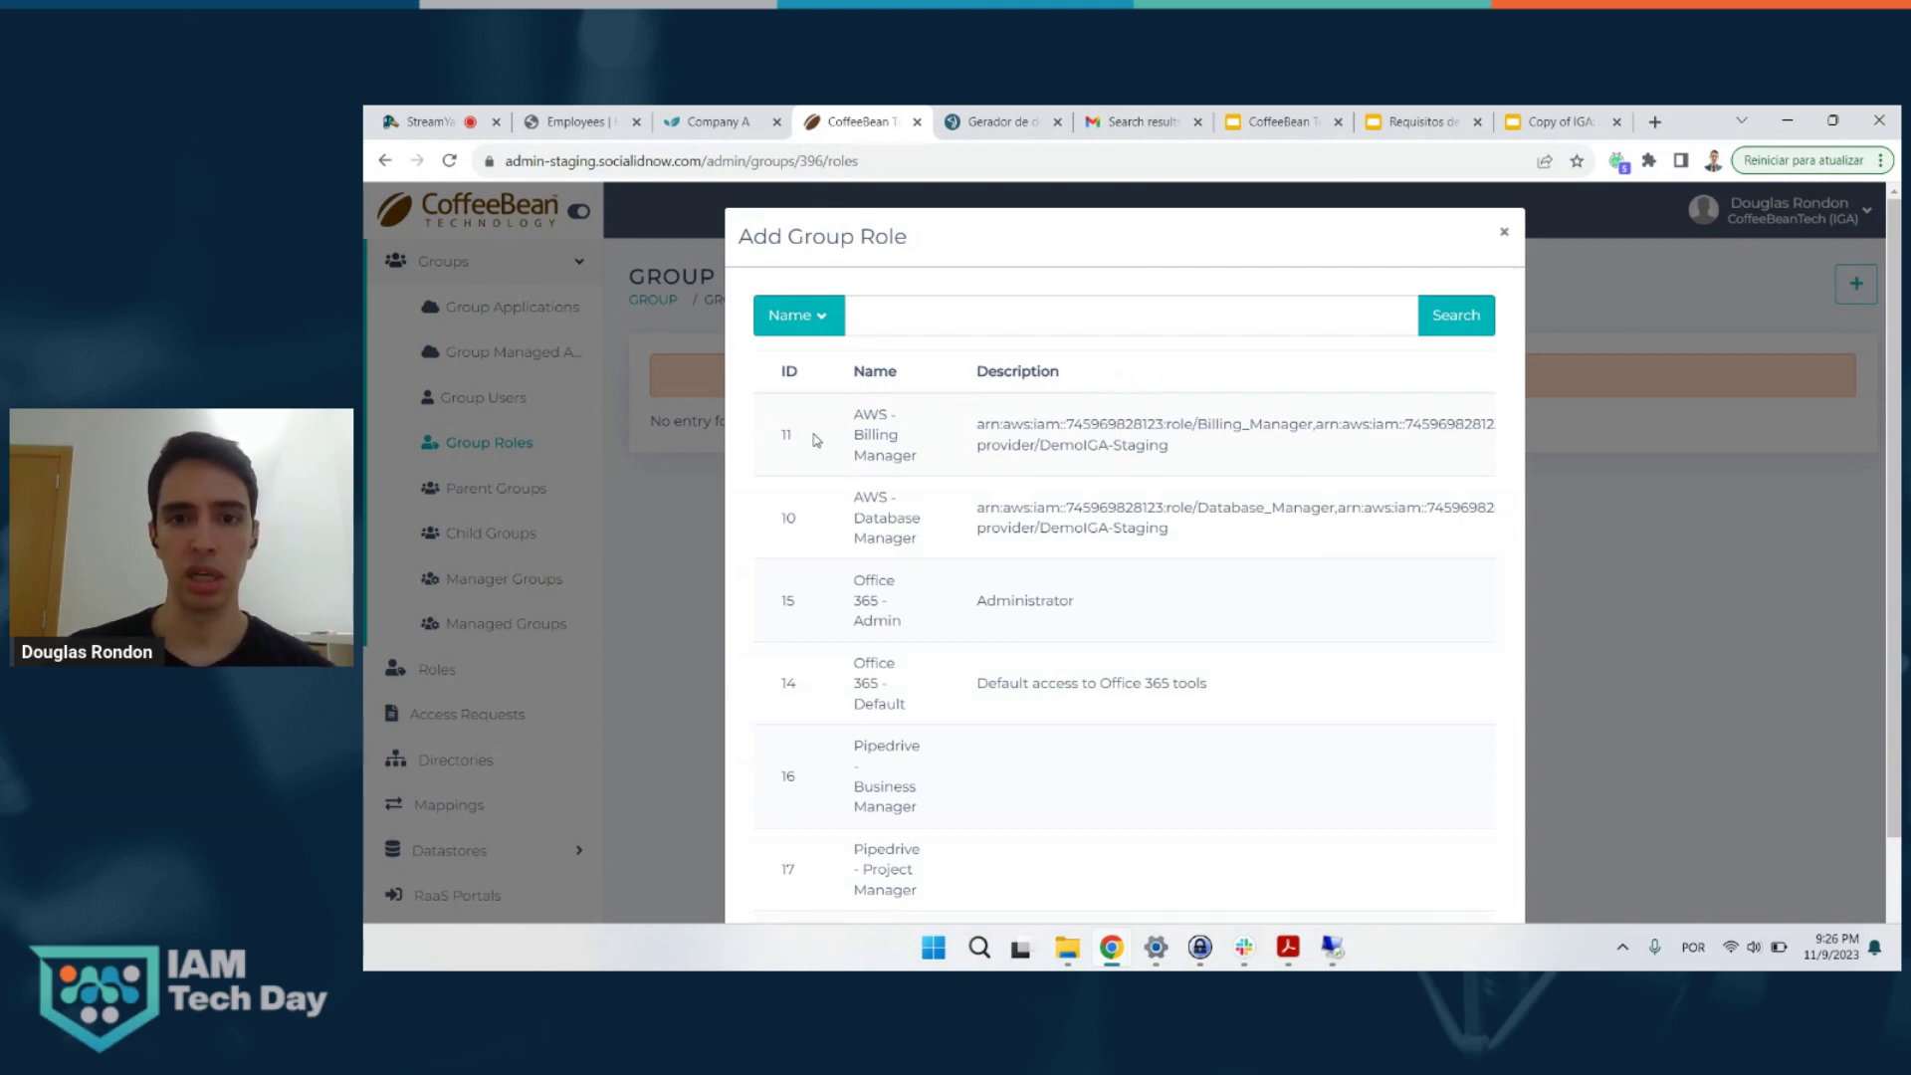
pyautogui.hscroll(3, 1212, 448)
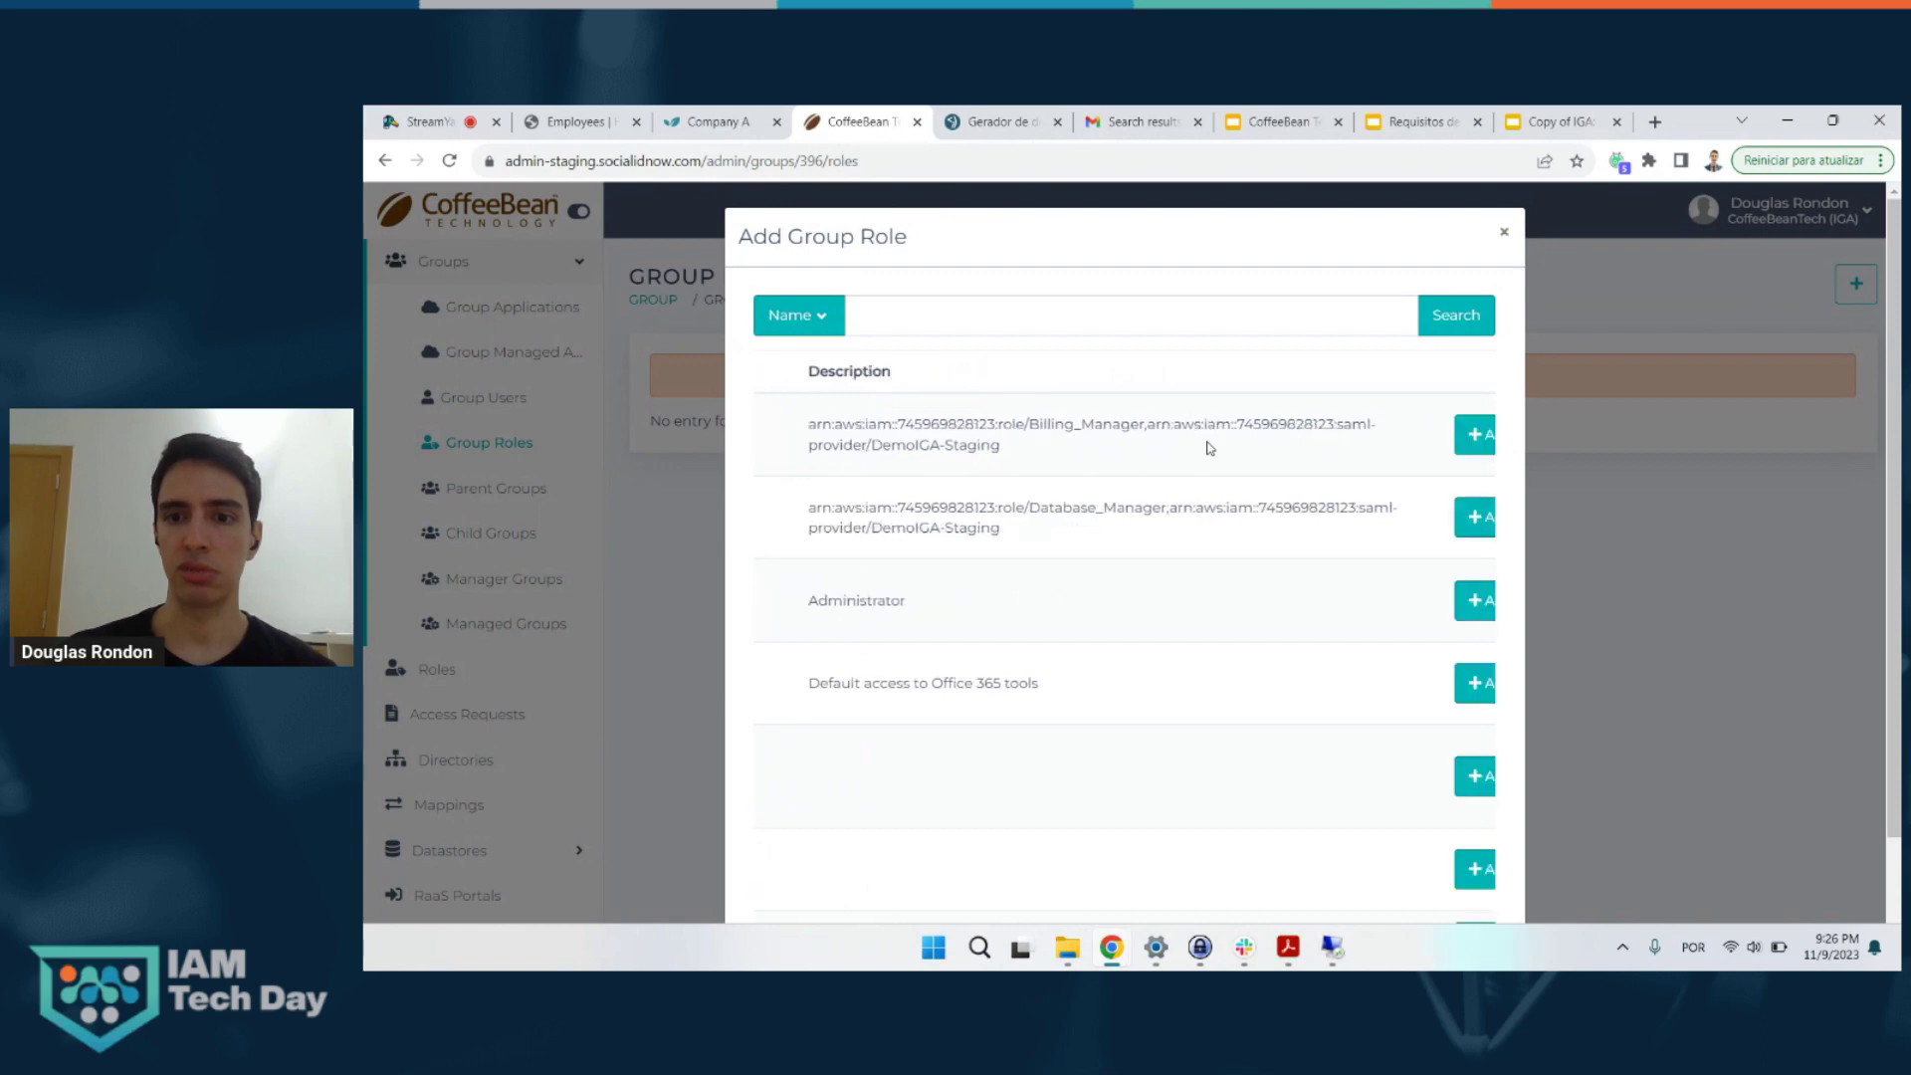
pyautogui.click(1445, 435)
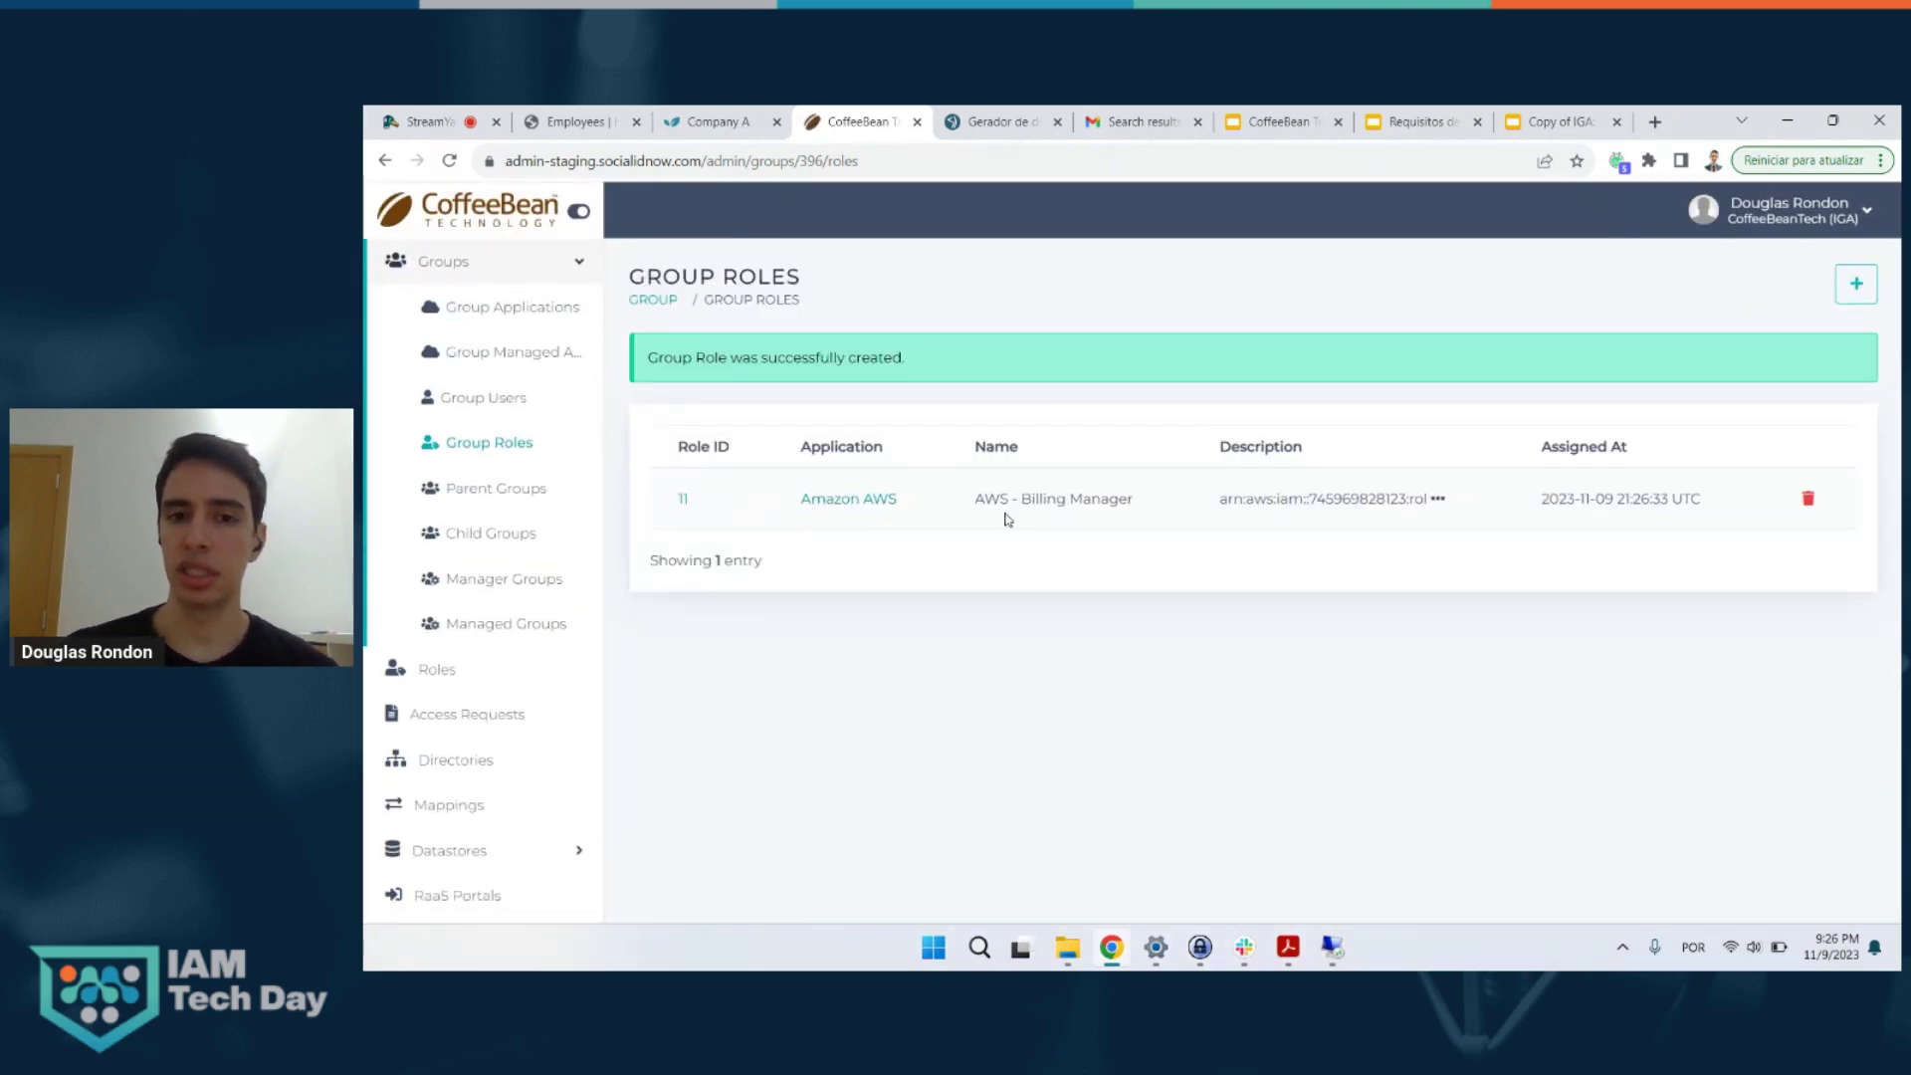
# - Assign the Office 365 - Default role to the ANALISTA DE ORÇAMENTO group
pyautogui.click(1860, 290)
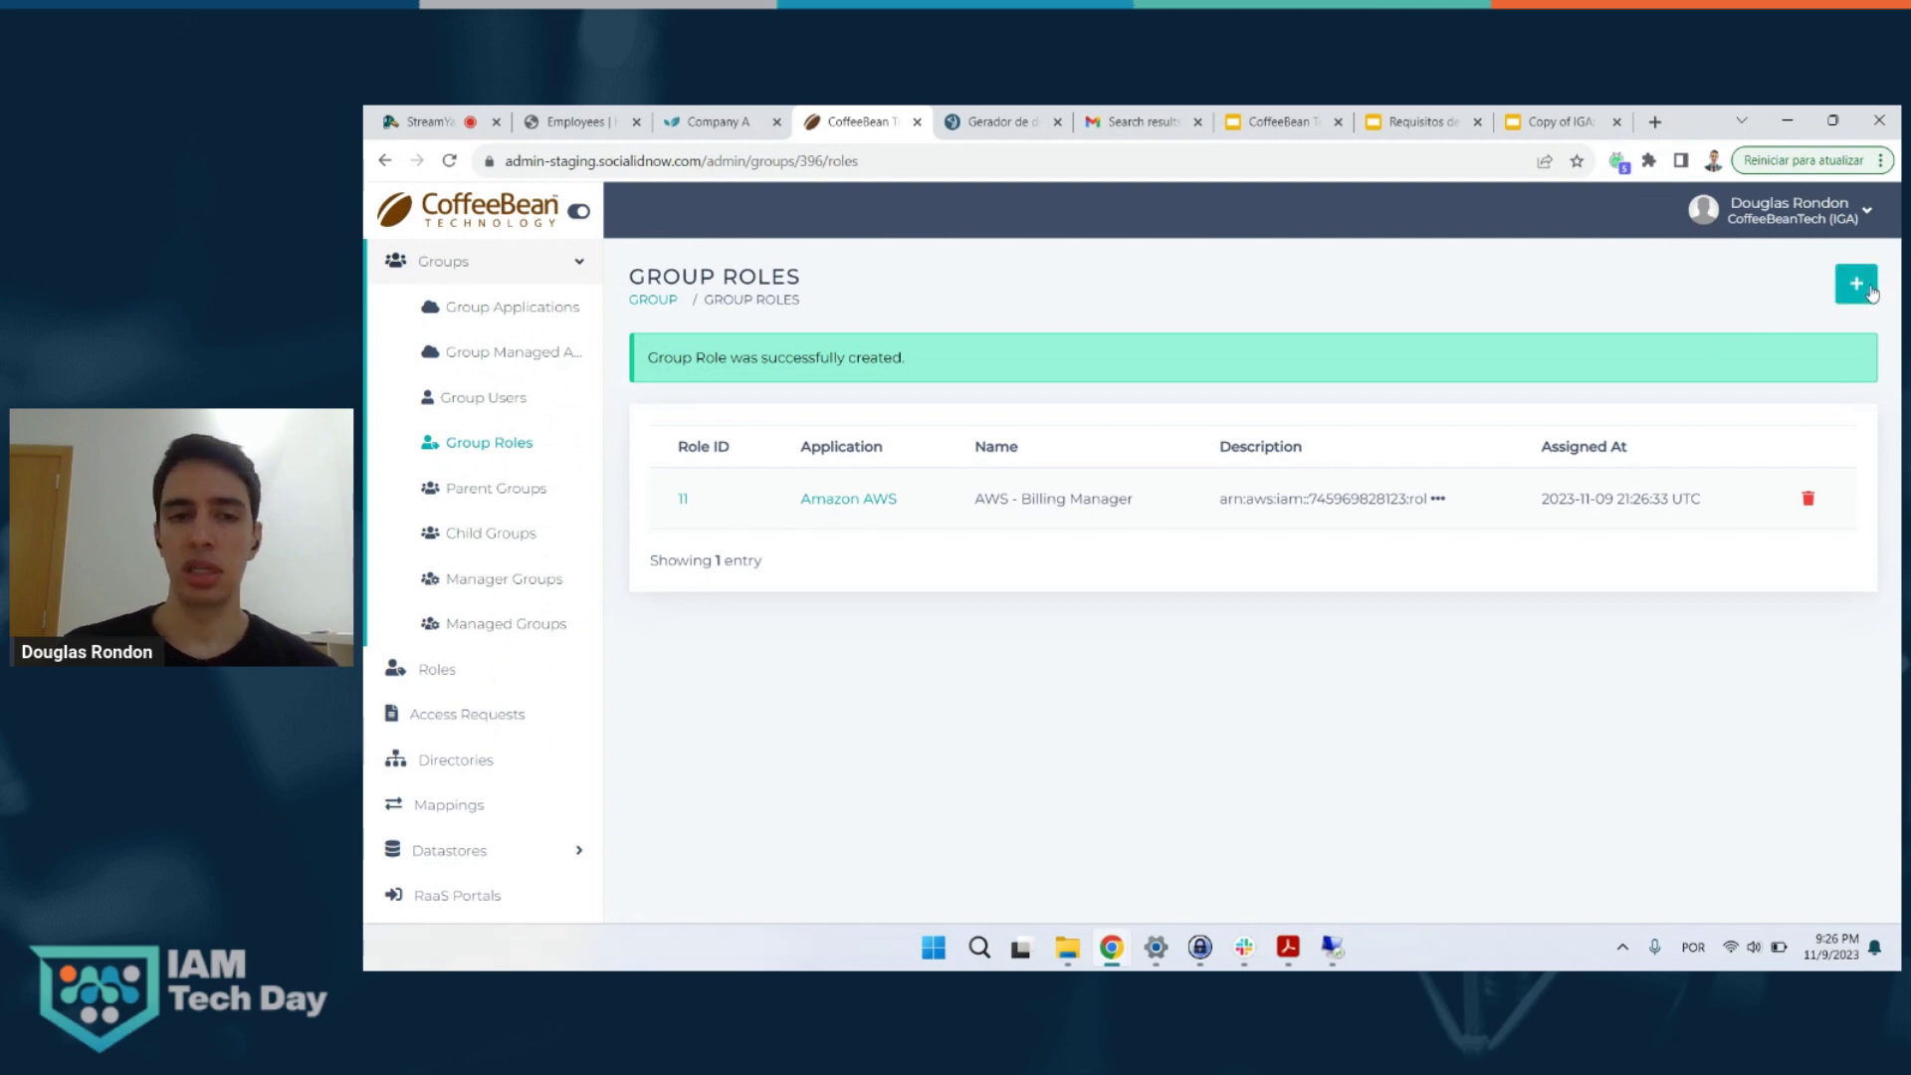
pyautogui.scroll(-1, 1195, 728)
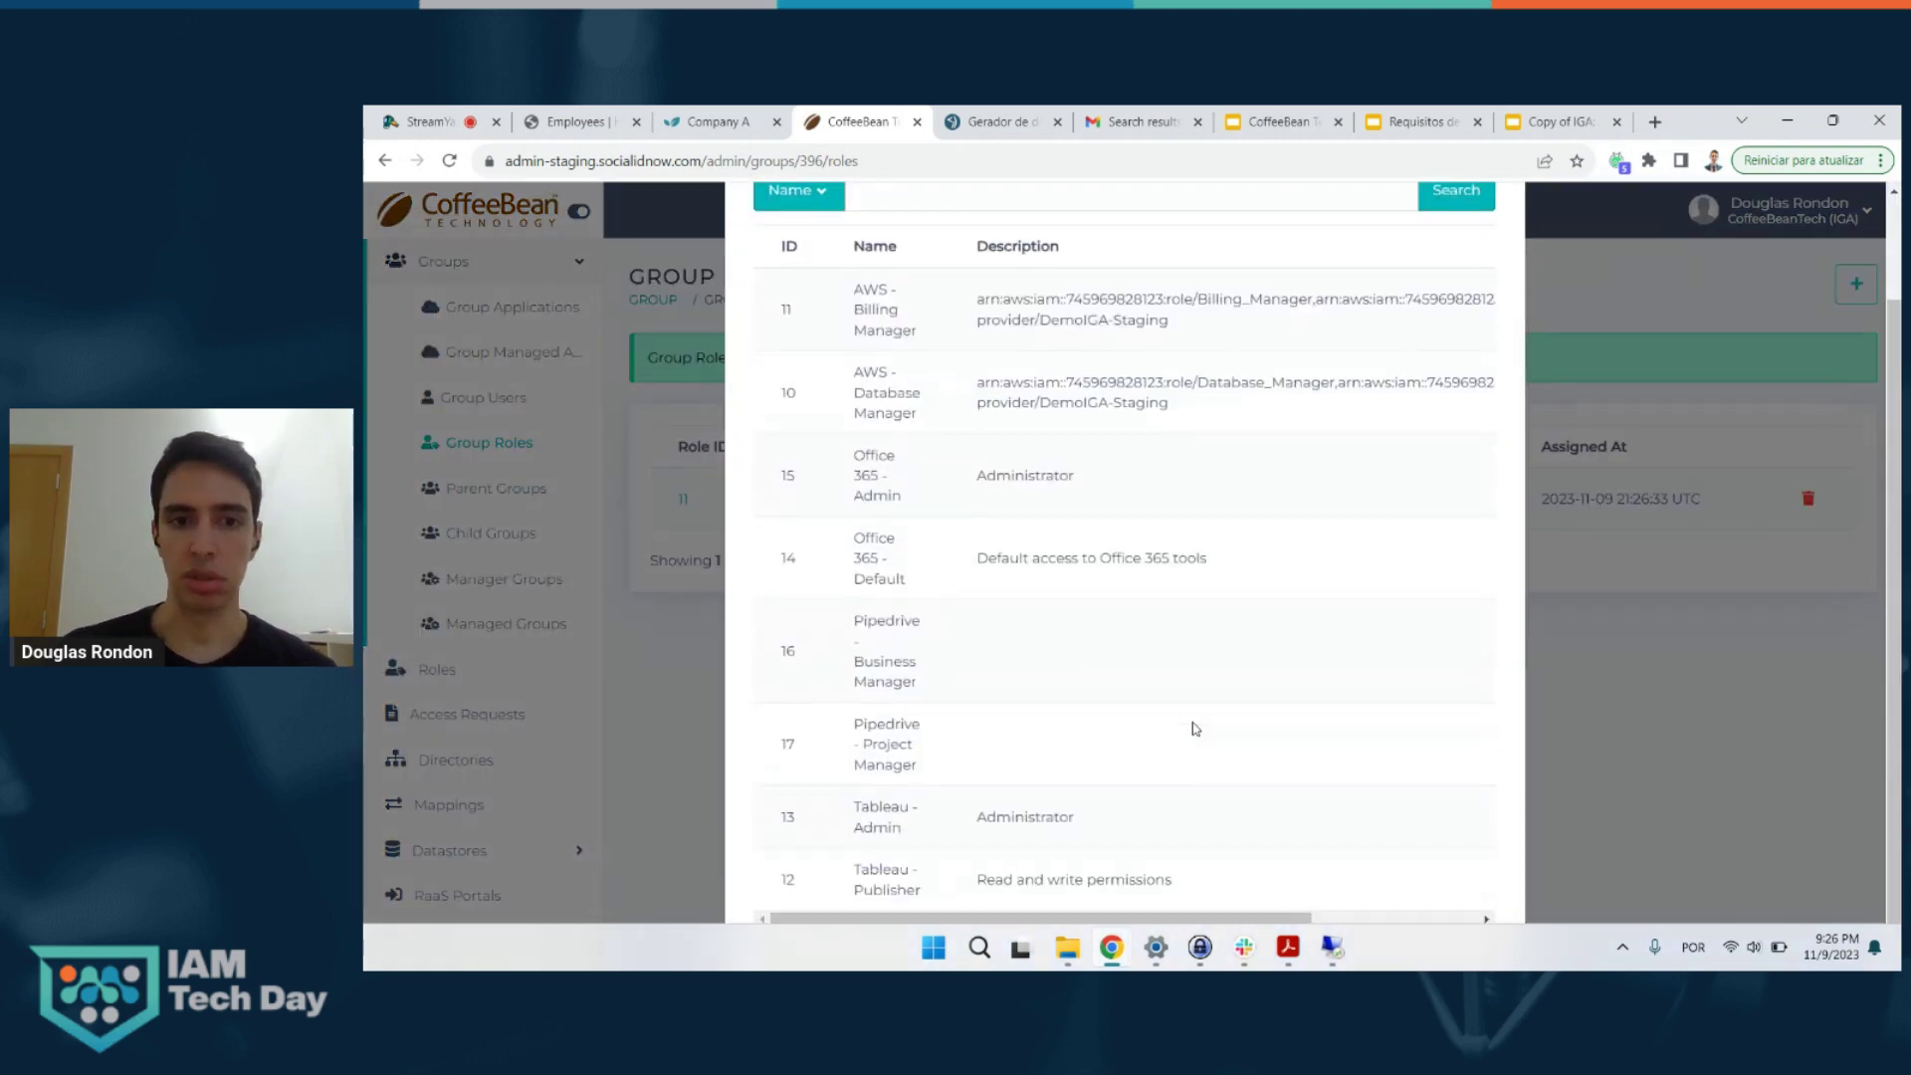
pyautogui.hscroll(1, 1195, 551)
pyautogui.hscroll(1, 1195, 552)
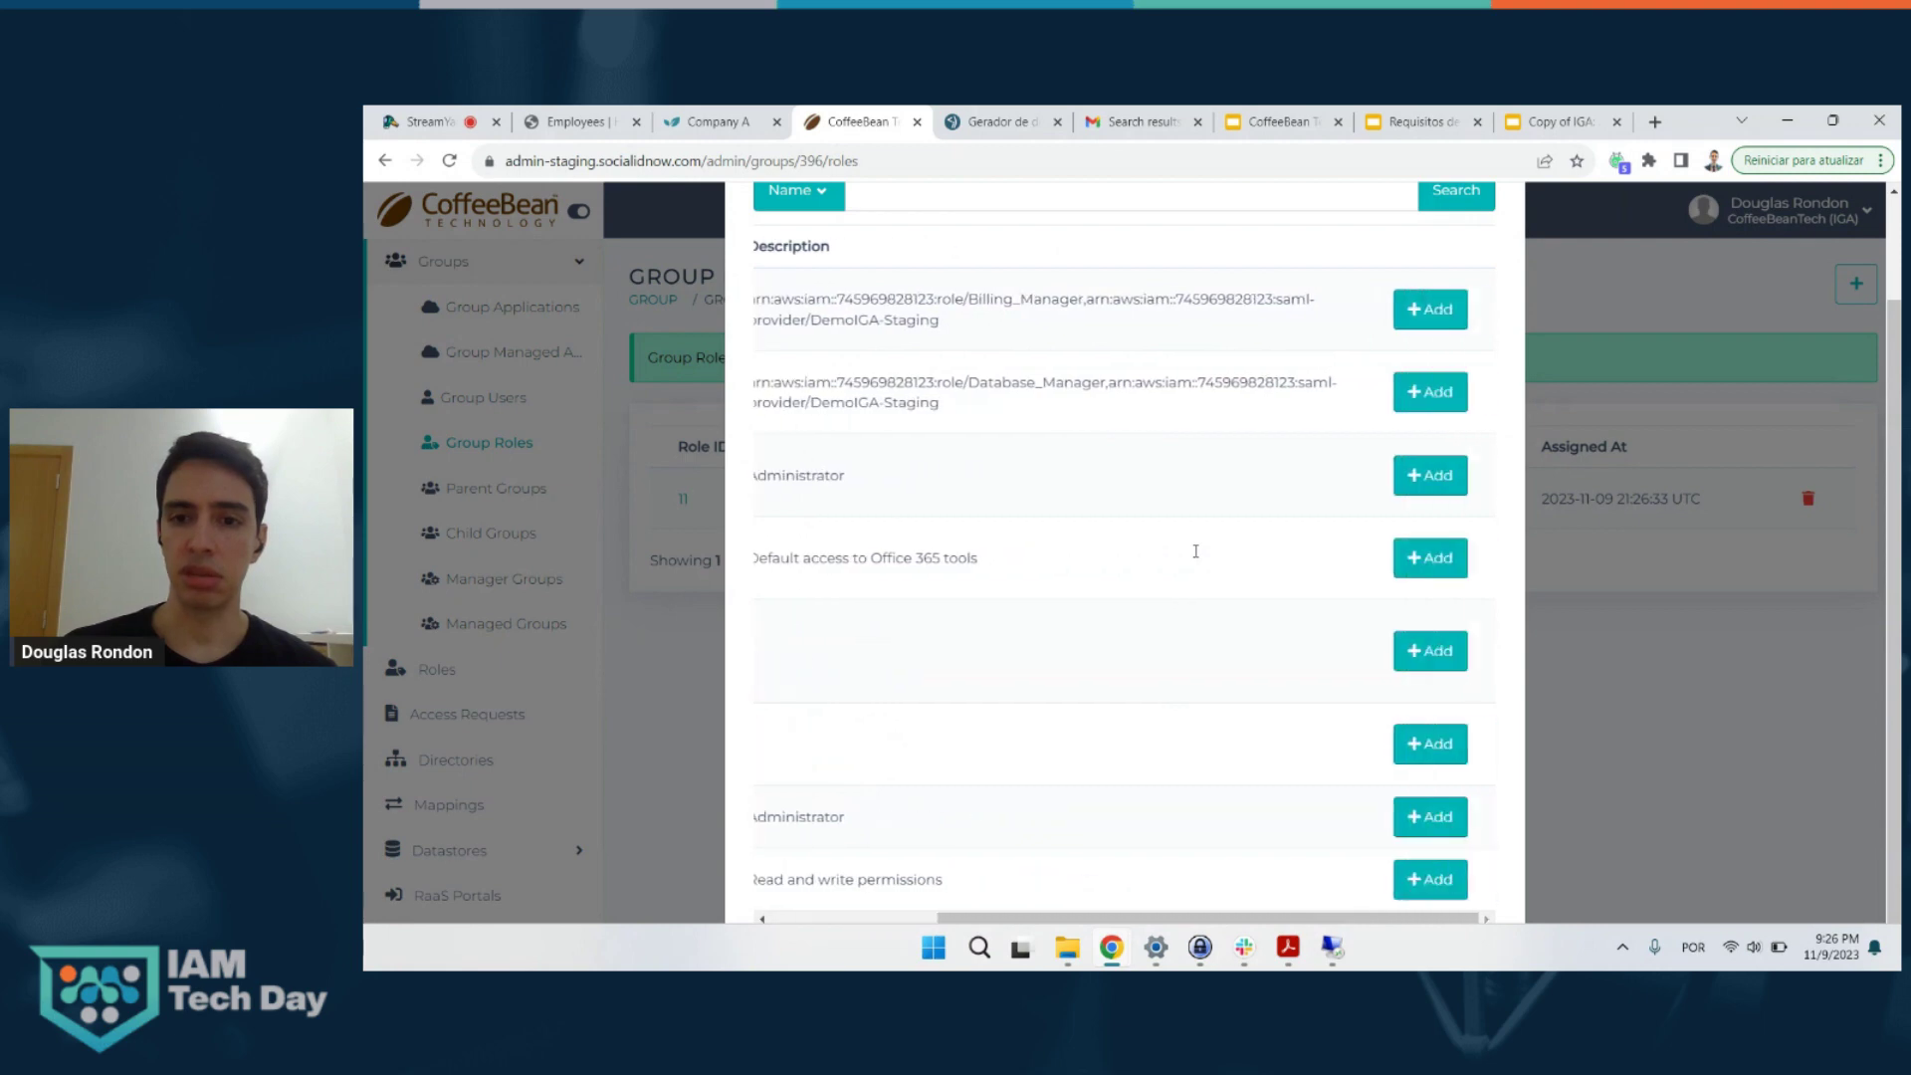
pyautogui.click(1452, 563)
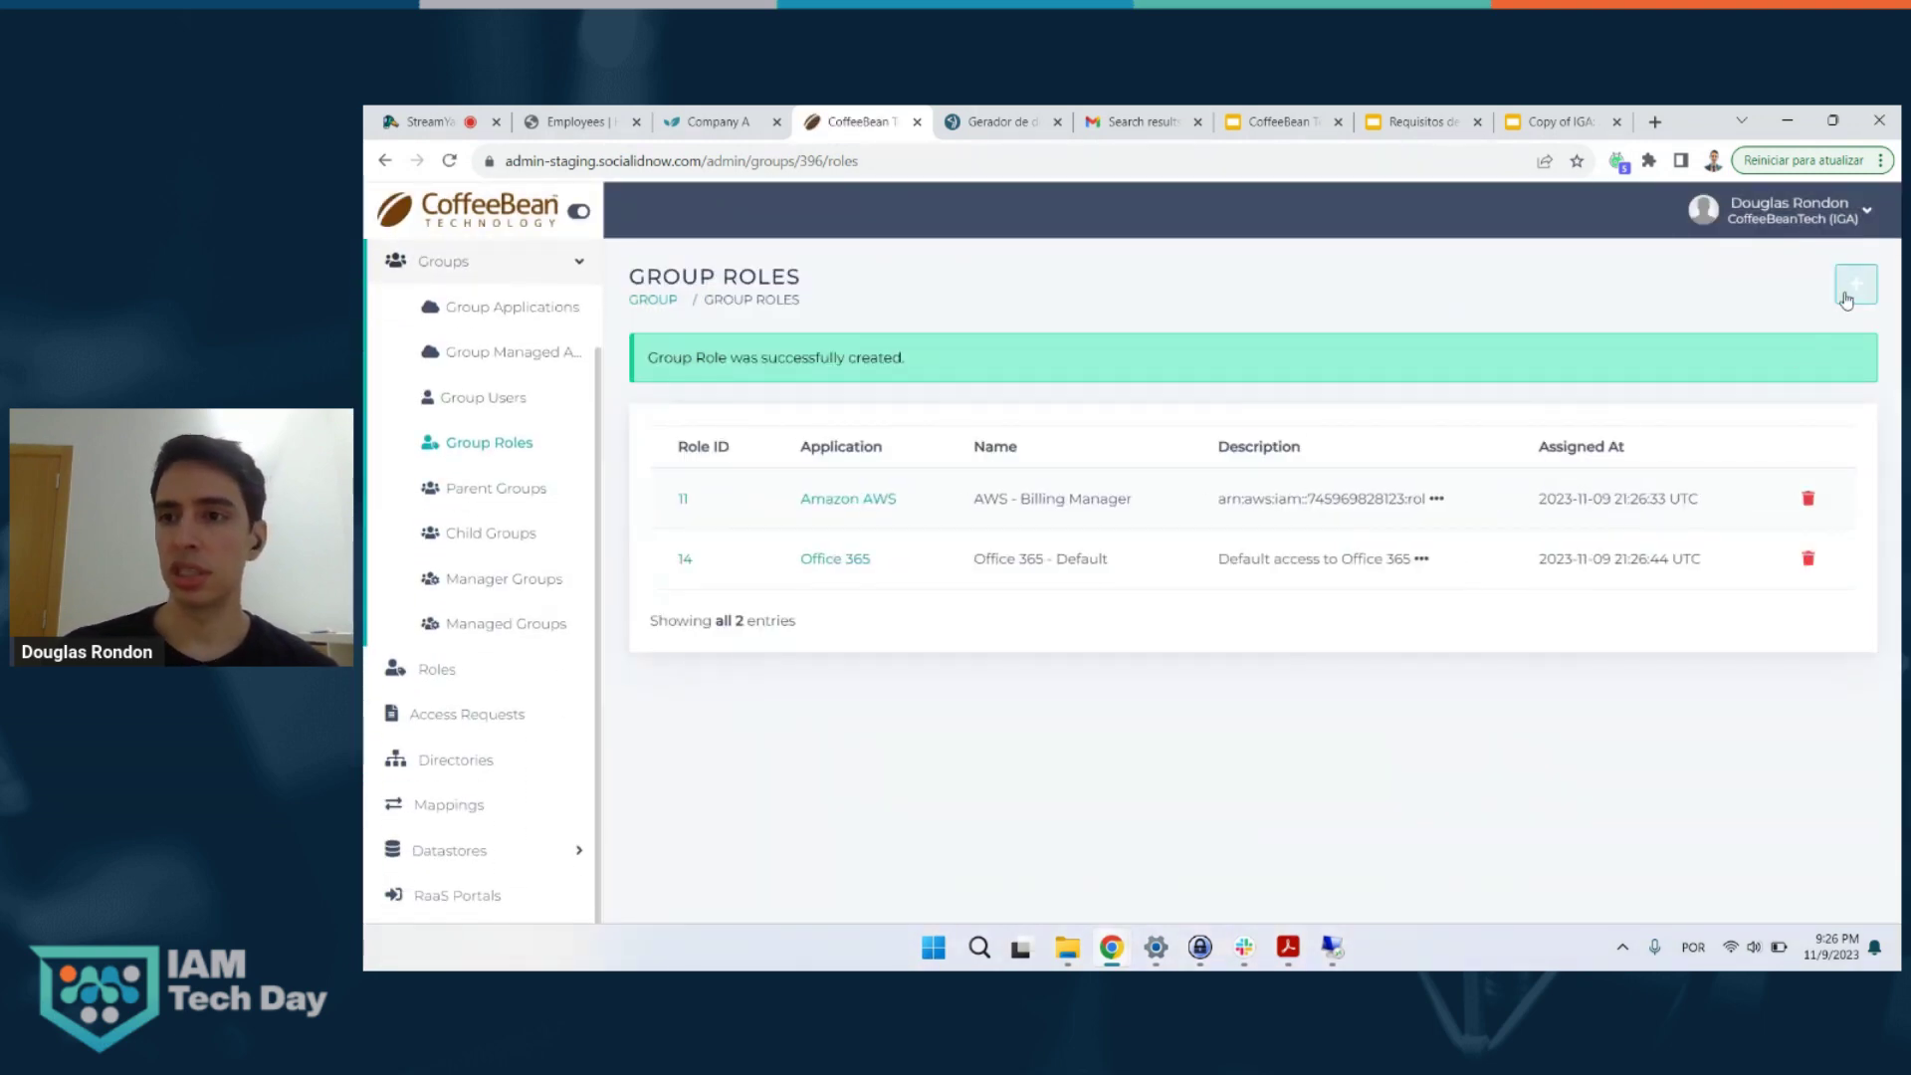
# - Assign the Pipedrive - Business Manager role to the ANALISTA DE ORÇAMENTO group
pyautogui.click(1846, 301)
pyautogui.scroll(-1, 1097, 528)
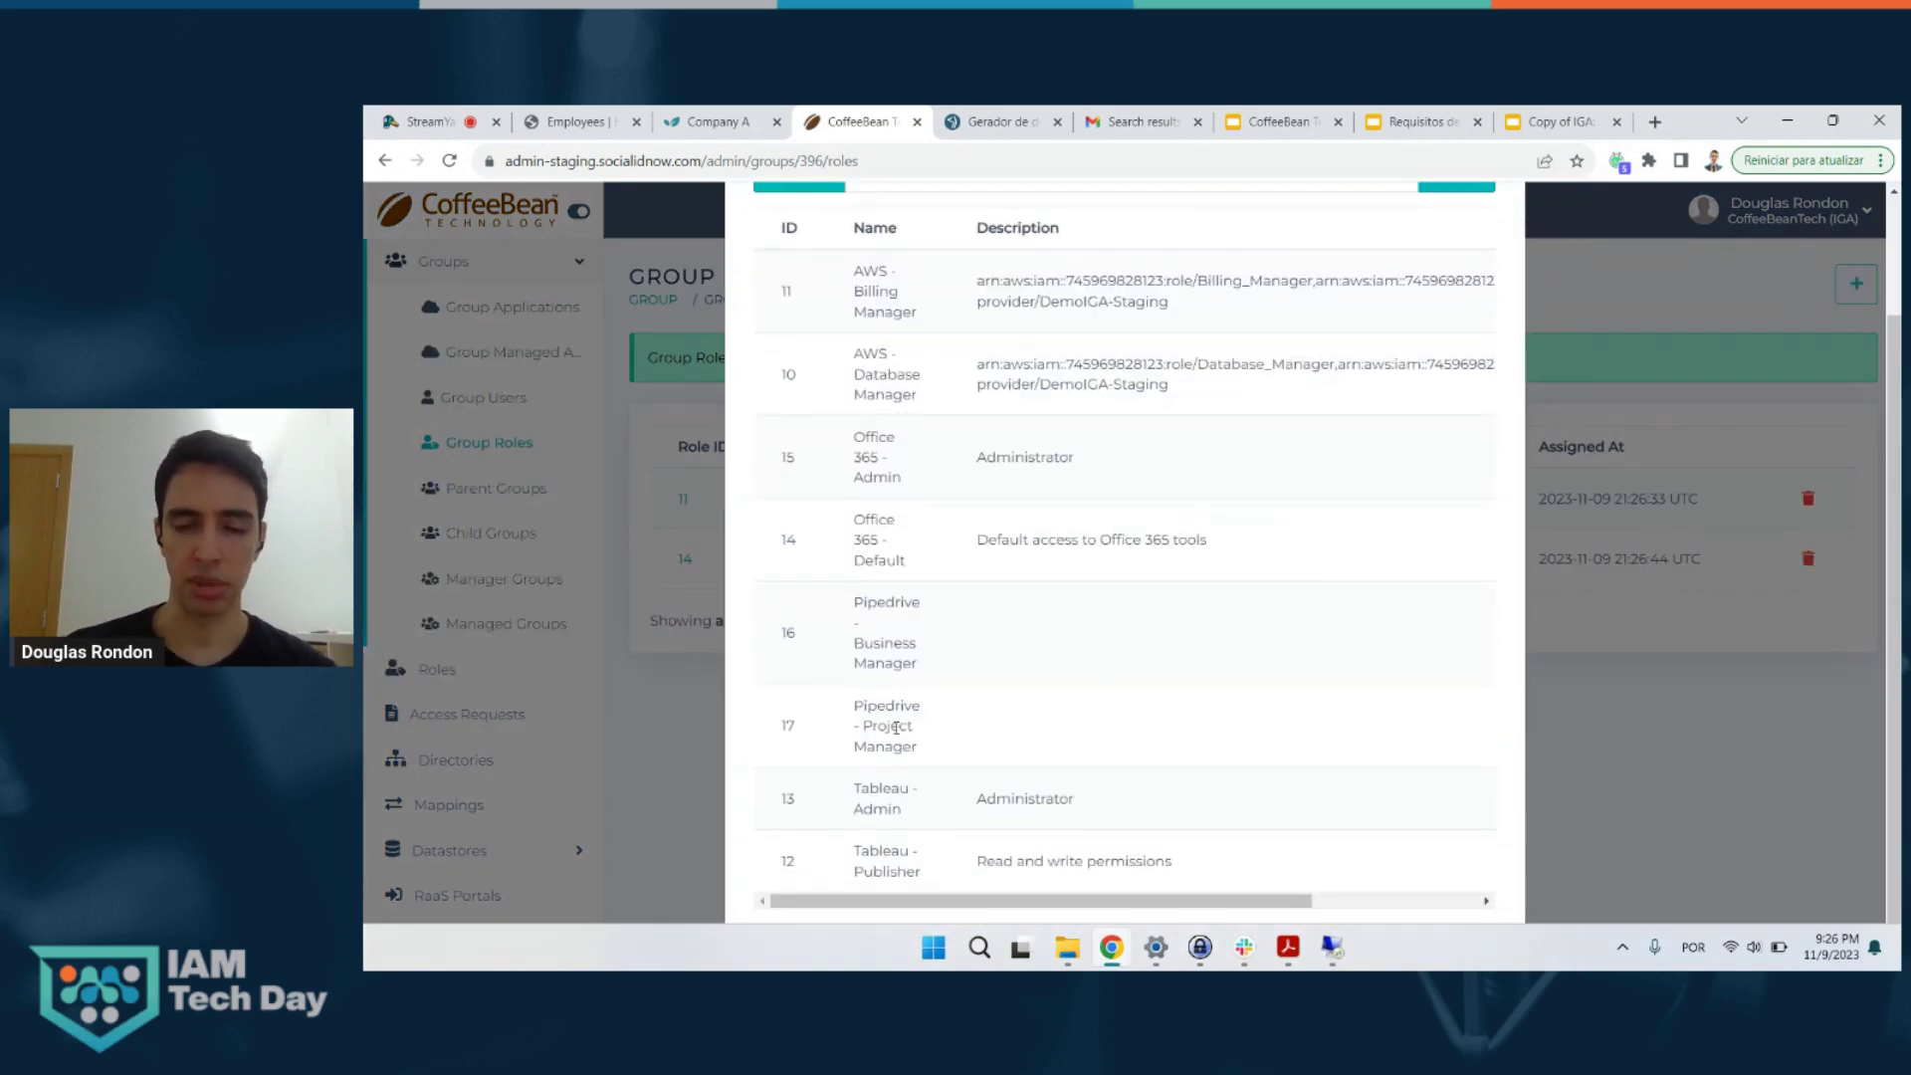
pyautogui.hscroll(5, 965, 667)
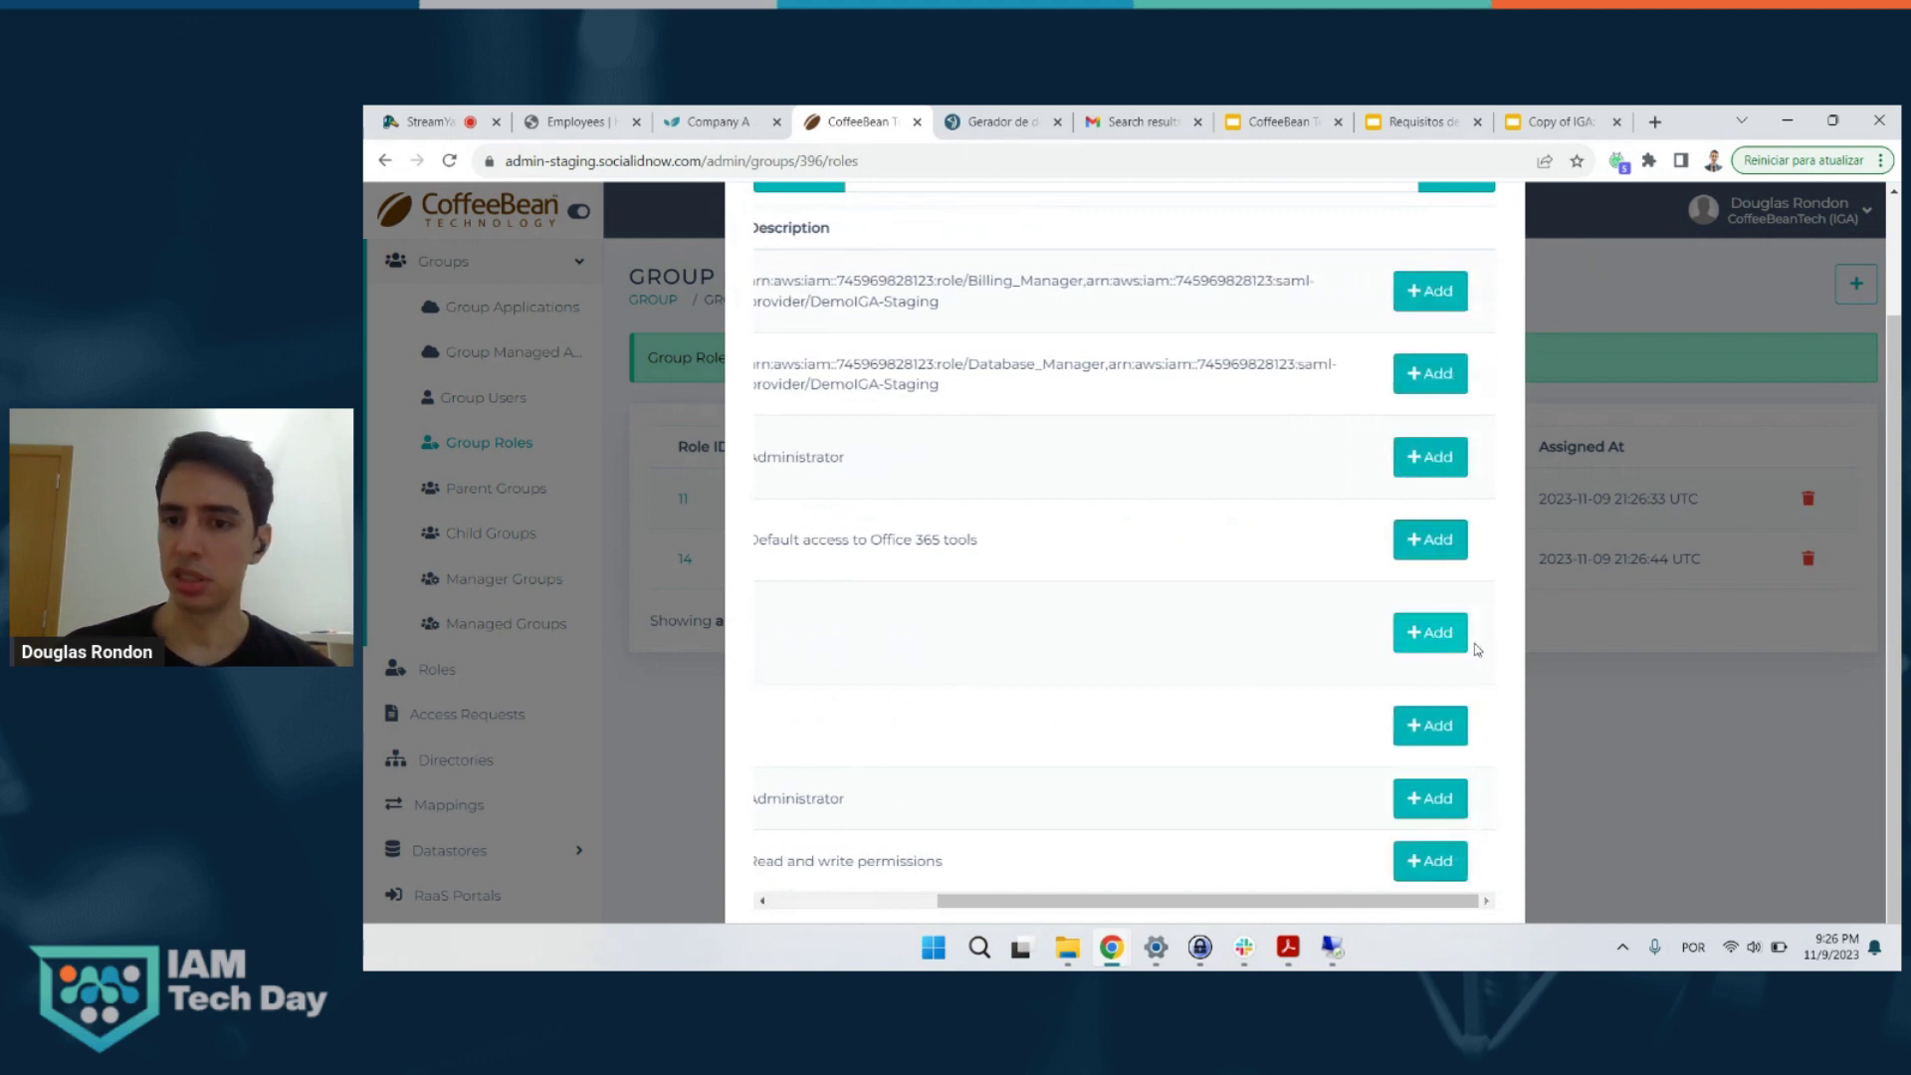
pyautogui.click(1436, 642)
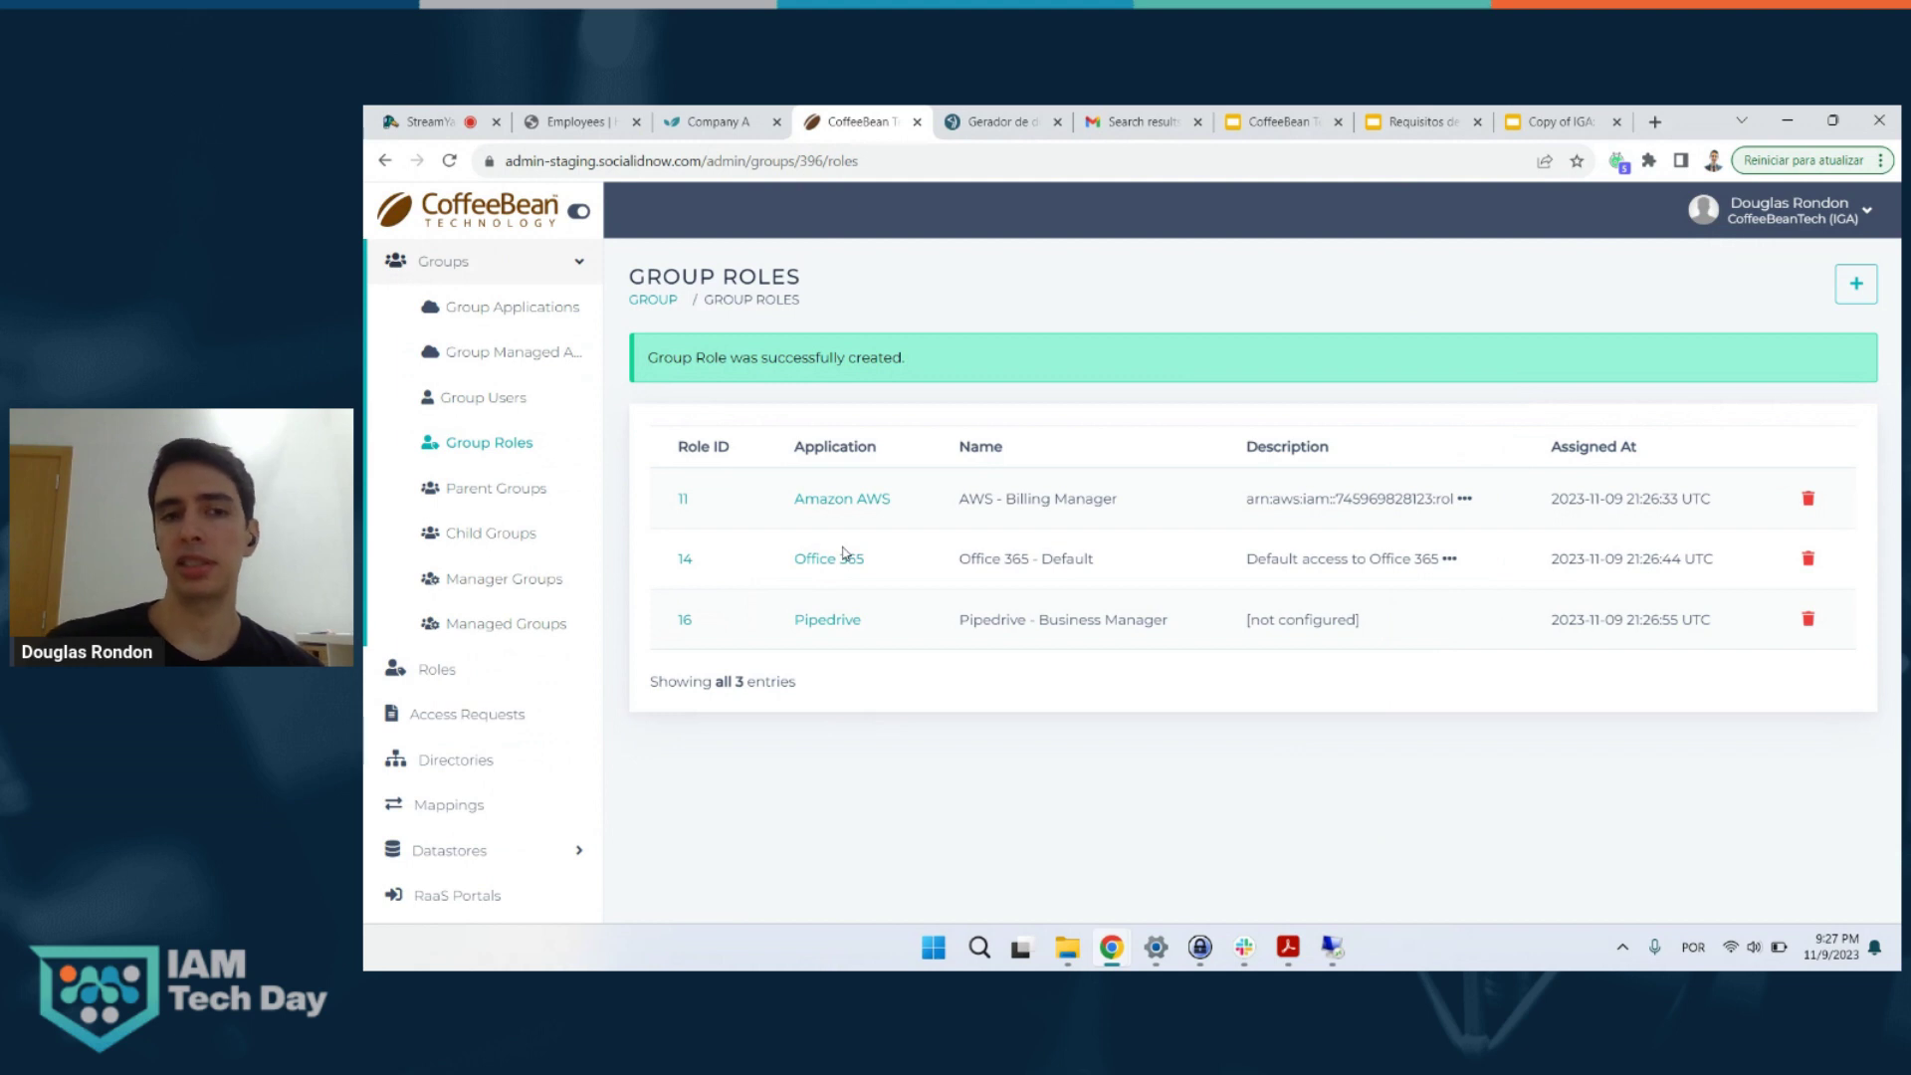
# - Return to the groups list and point out the ANALISTA DE ORÇAMENTO group by highlighting its name
pyautogui.click(641, 304)
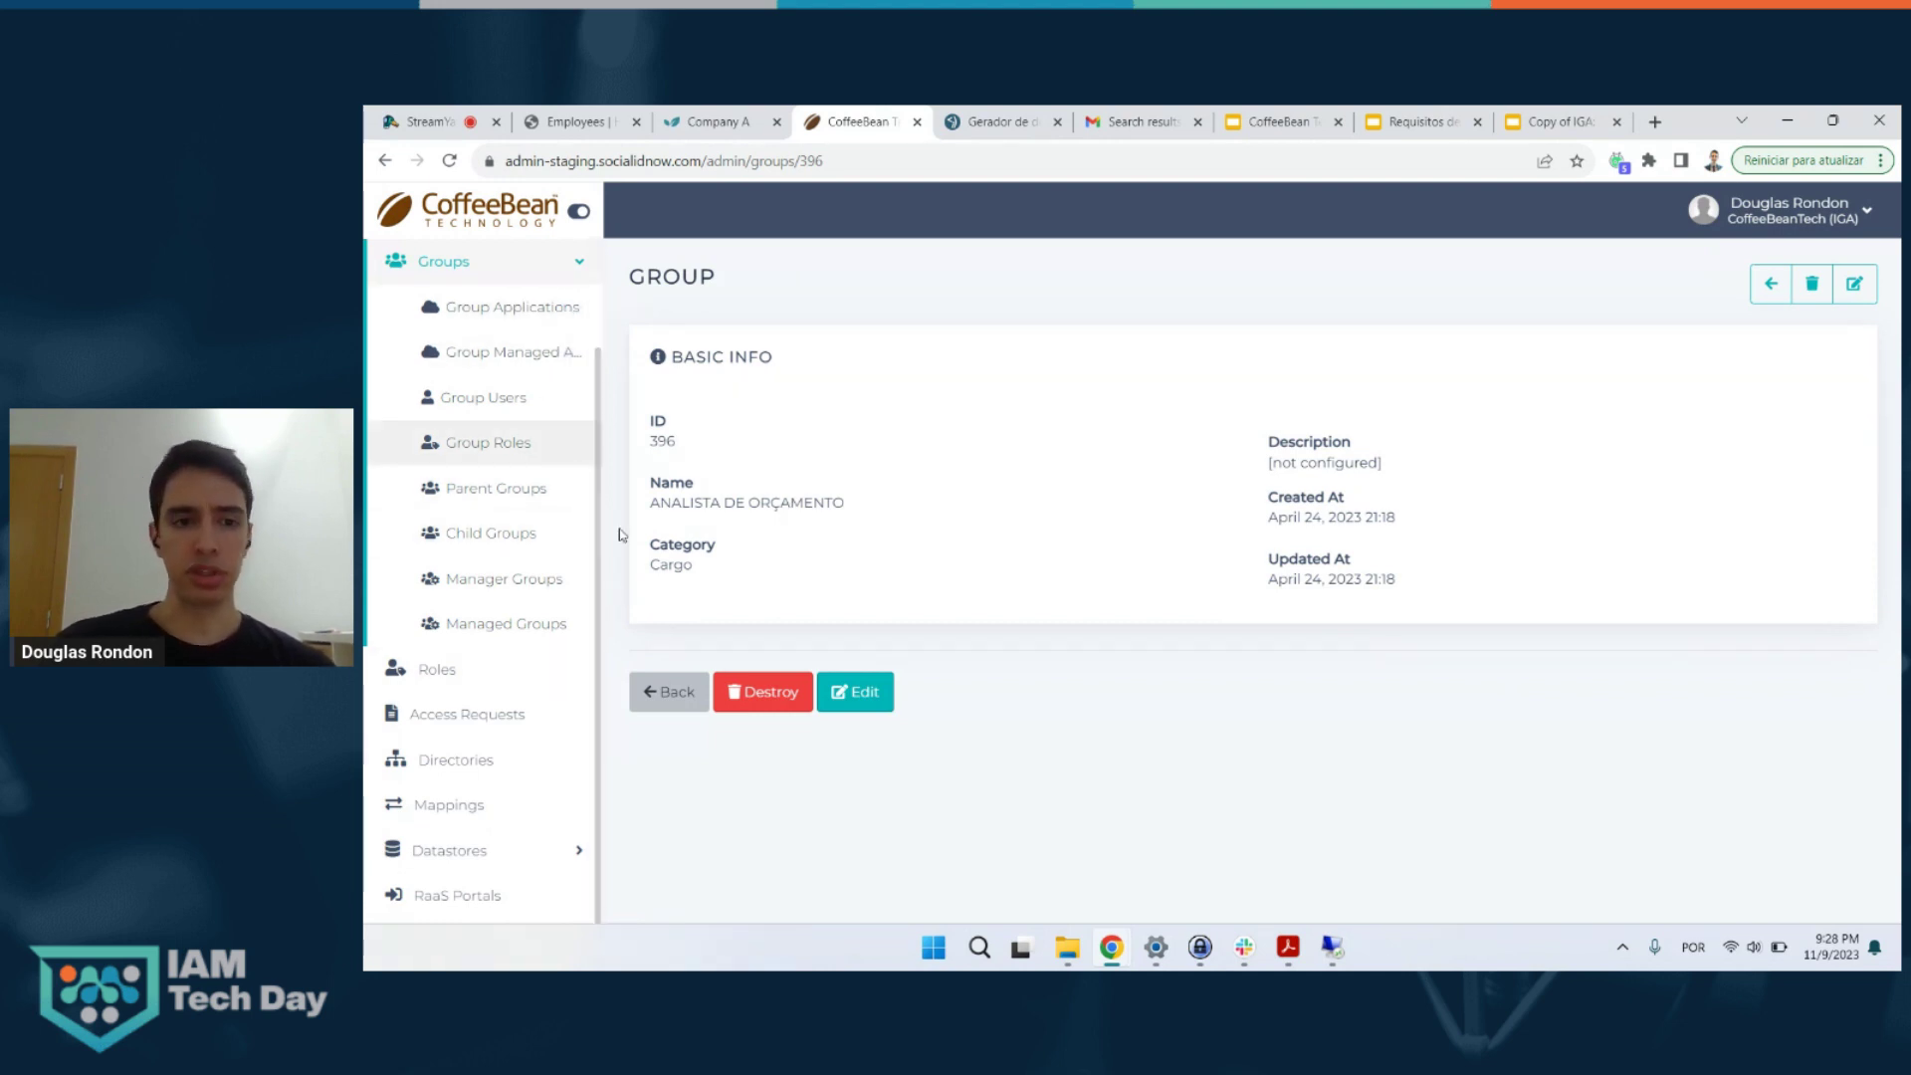
pyautogui.click(654, 687)
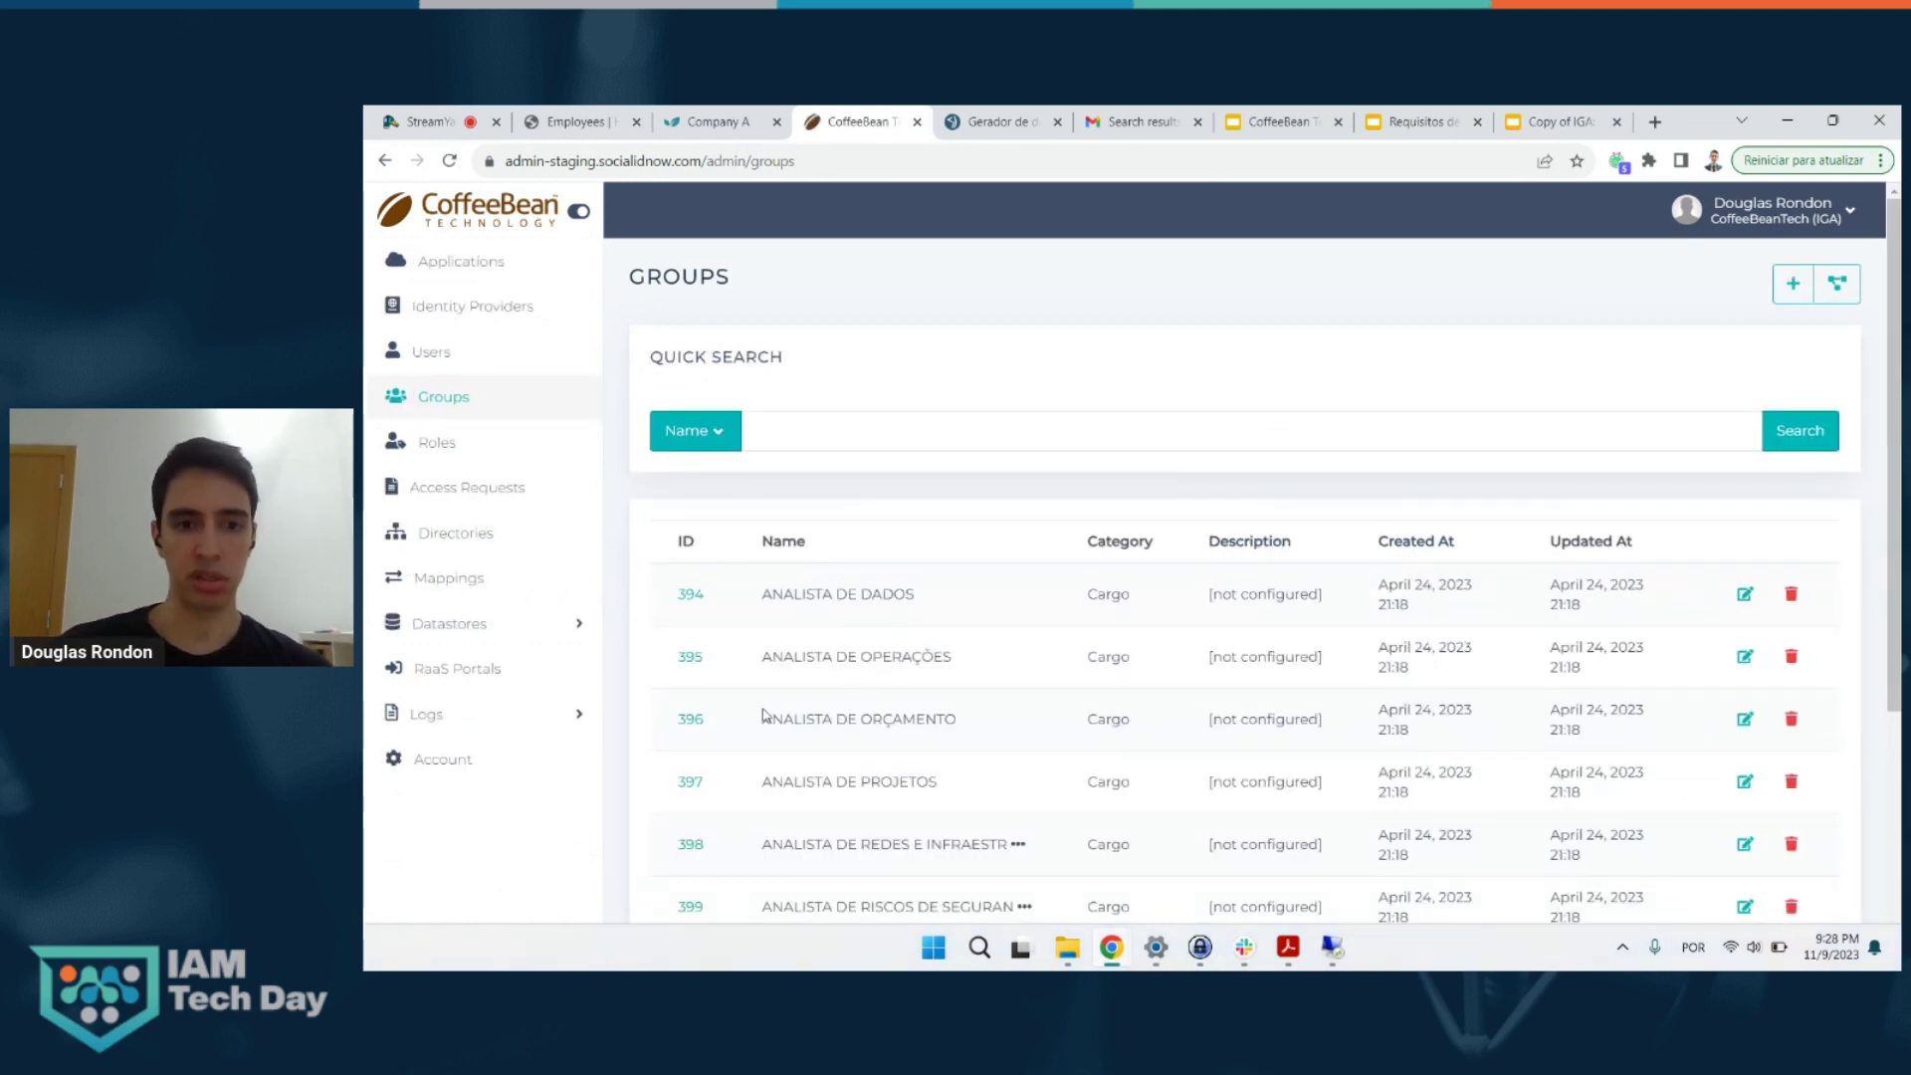
pyautogui.moveTo(746, 723); pyautogui.dragTo(954, 725)
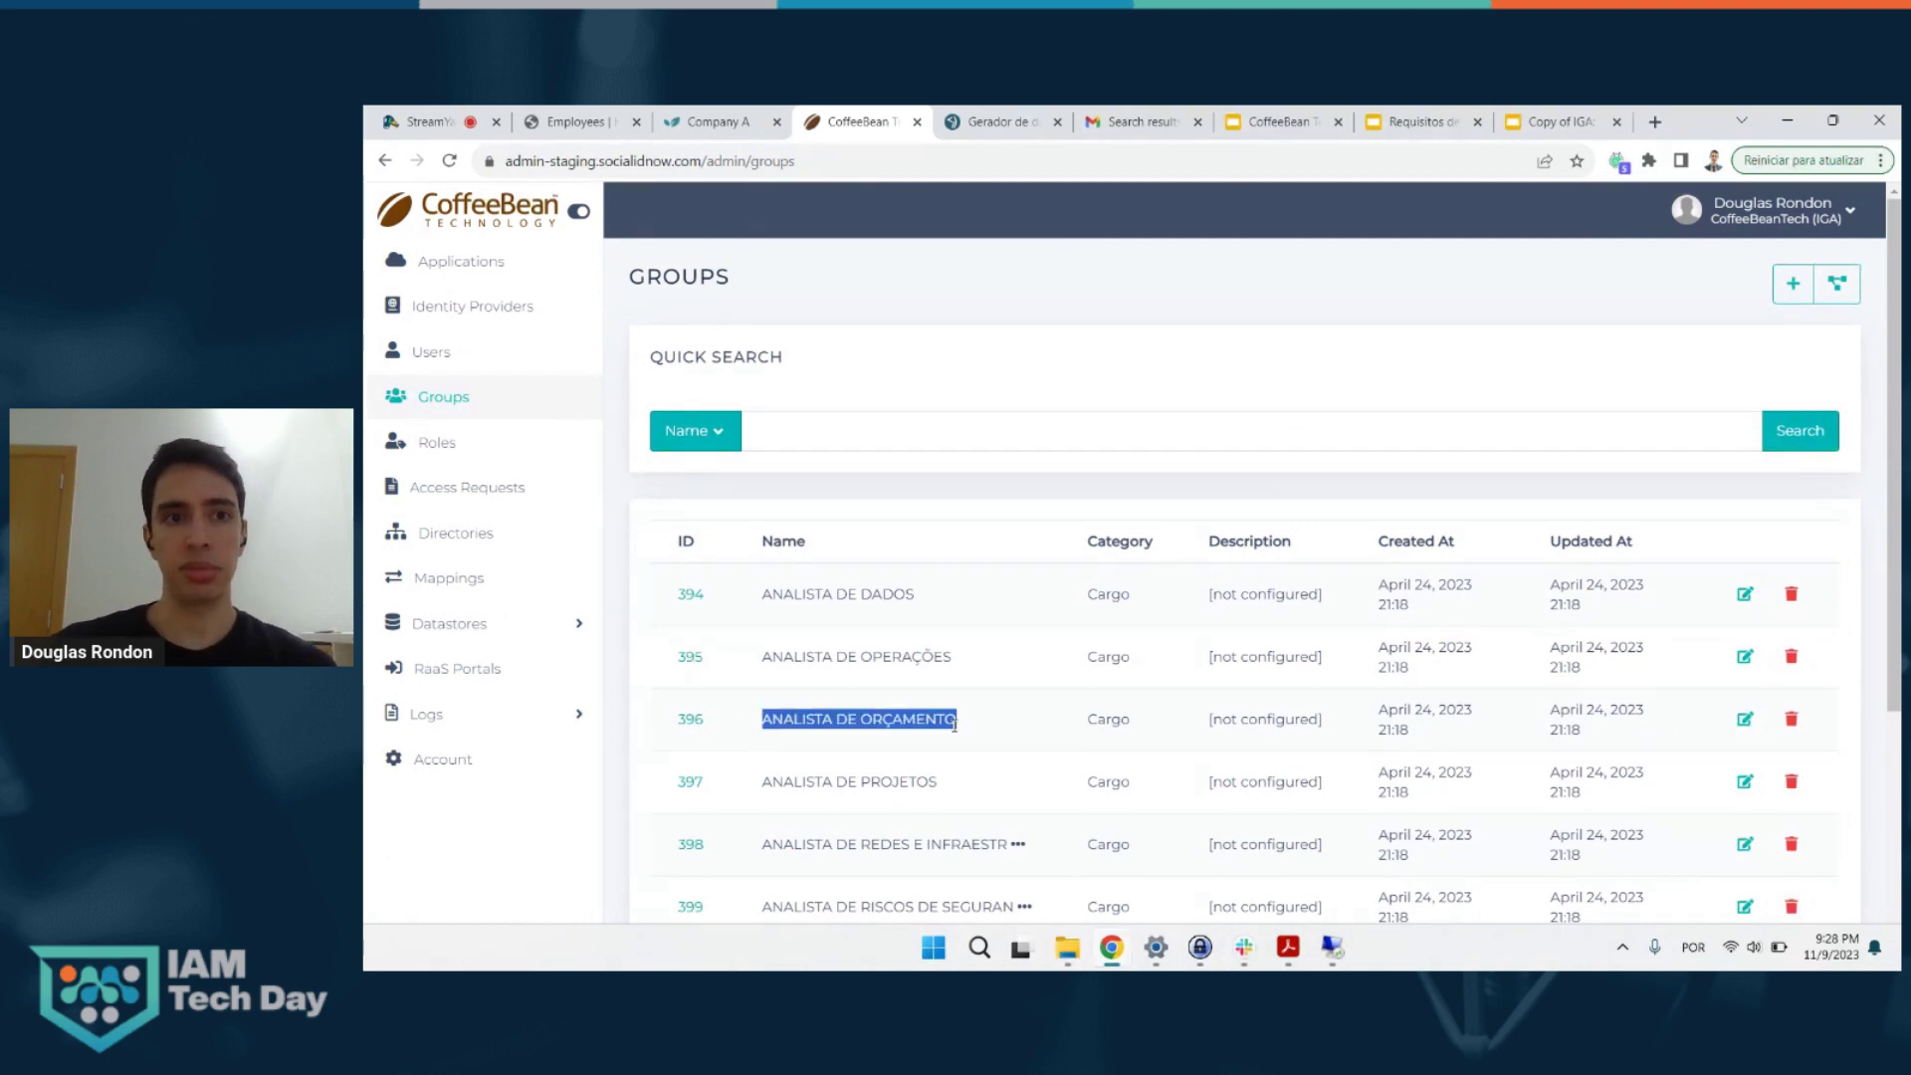
pyautogui.click(707, 513)
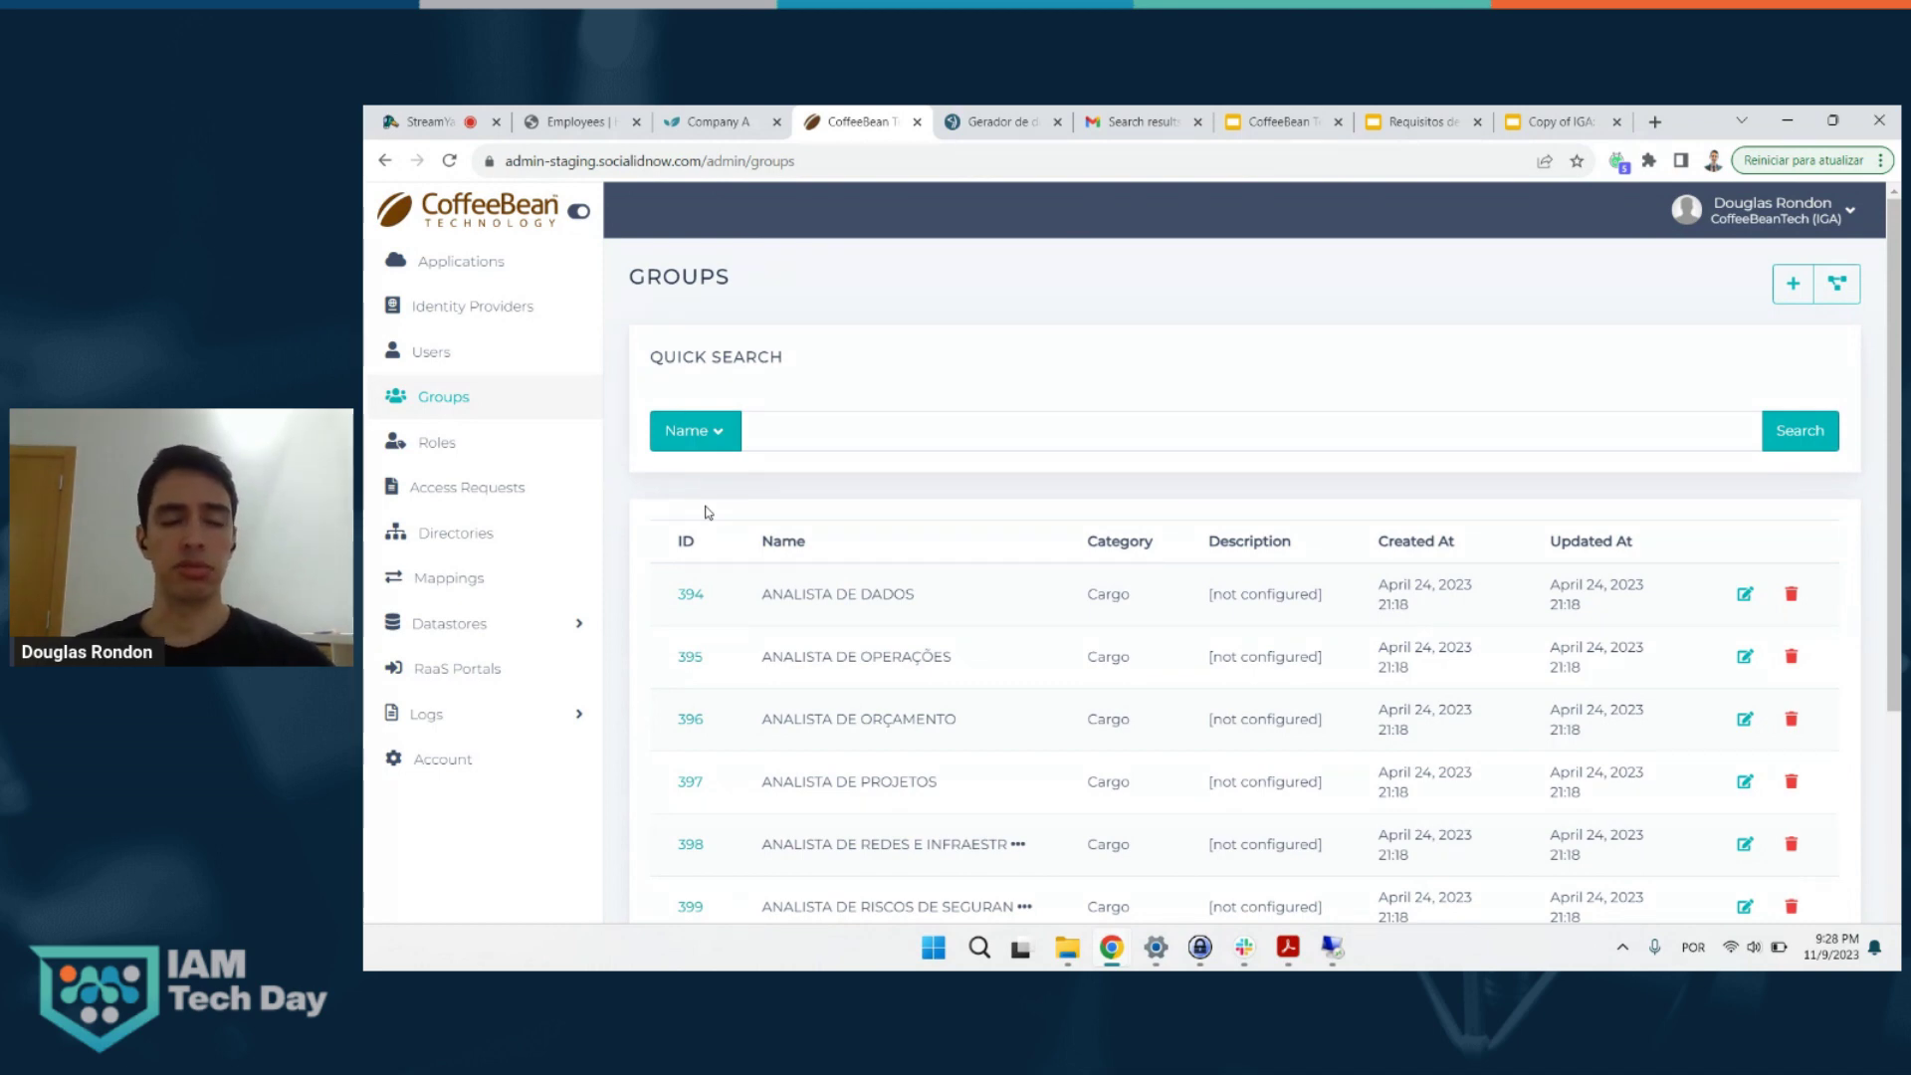
# - Show the HCM Employees page, look through the CoffeeBean users list, and switch back to the Employees page
pyautogui.click(553, 118)
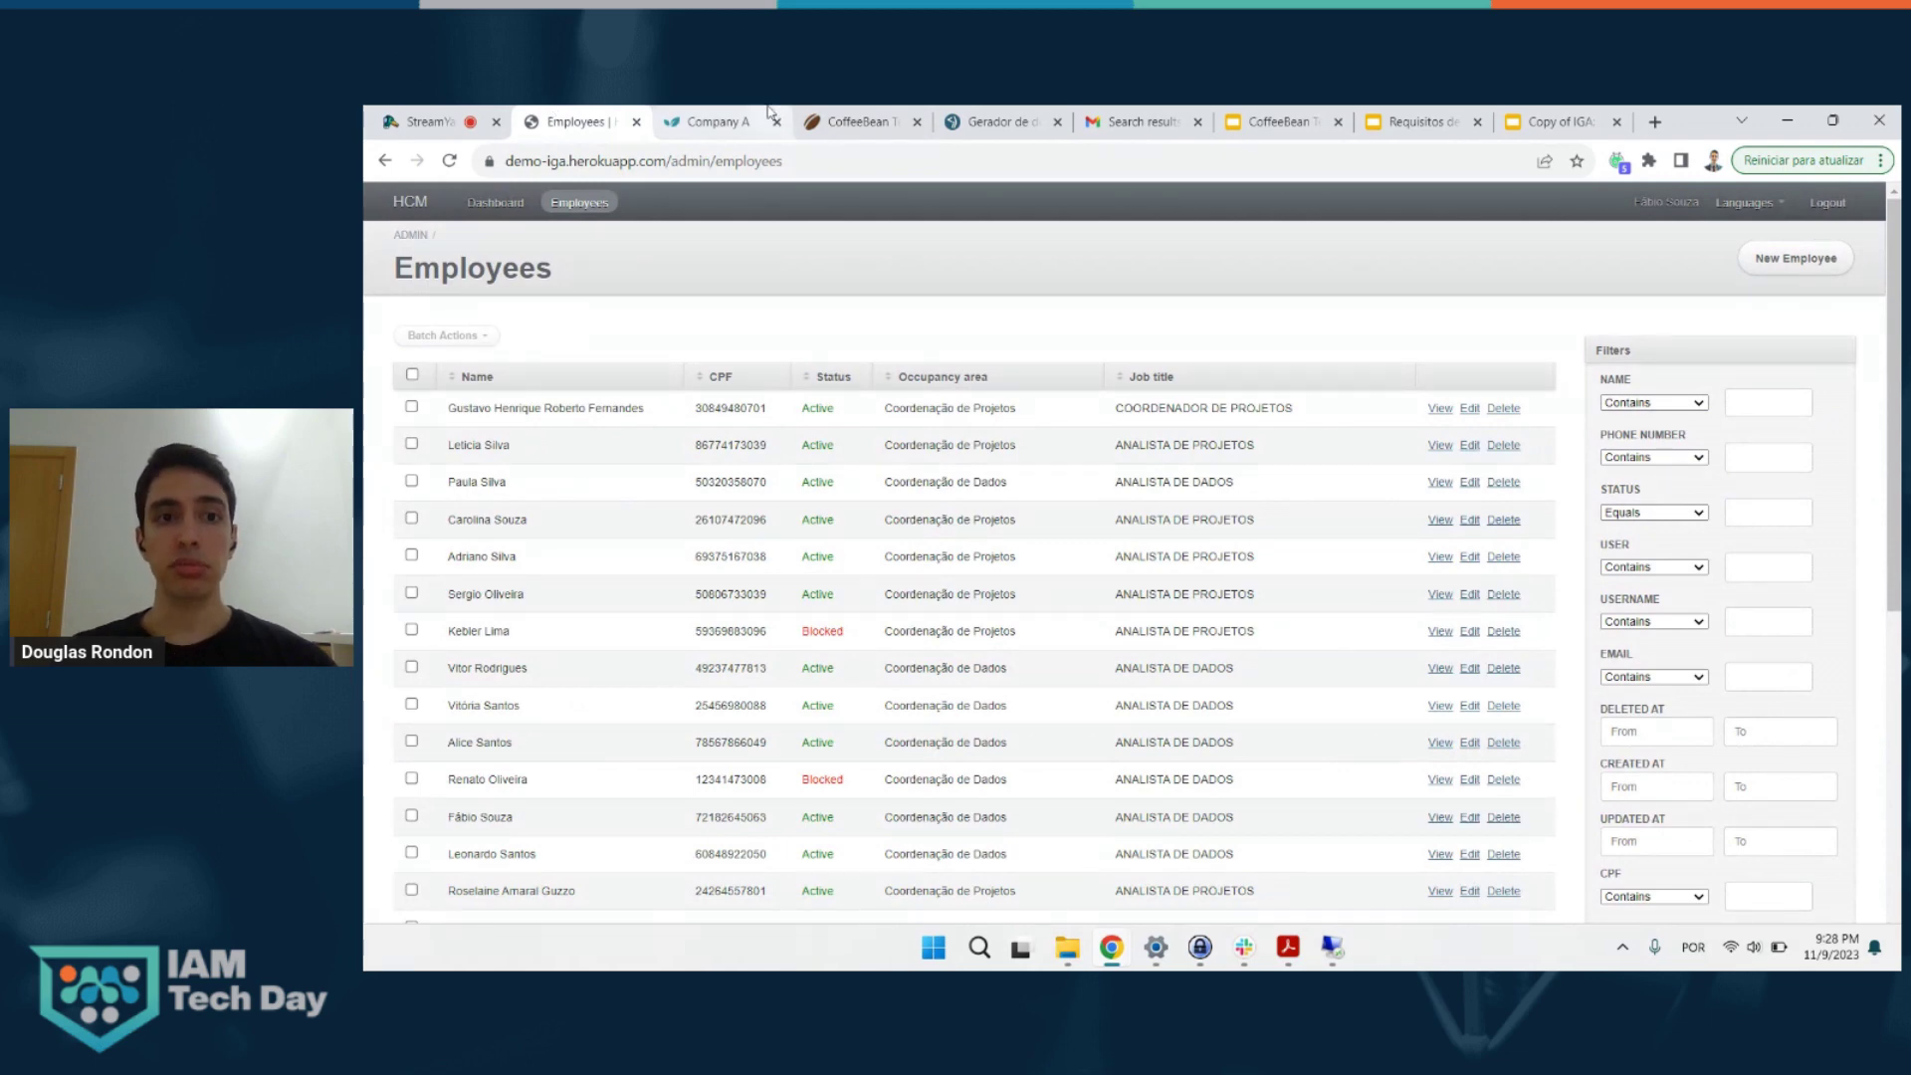
pyautogui.click(831, 113)
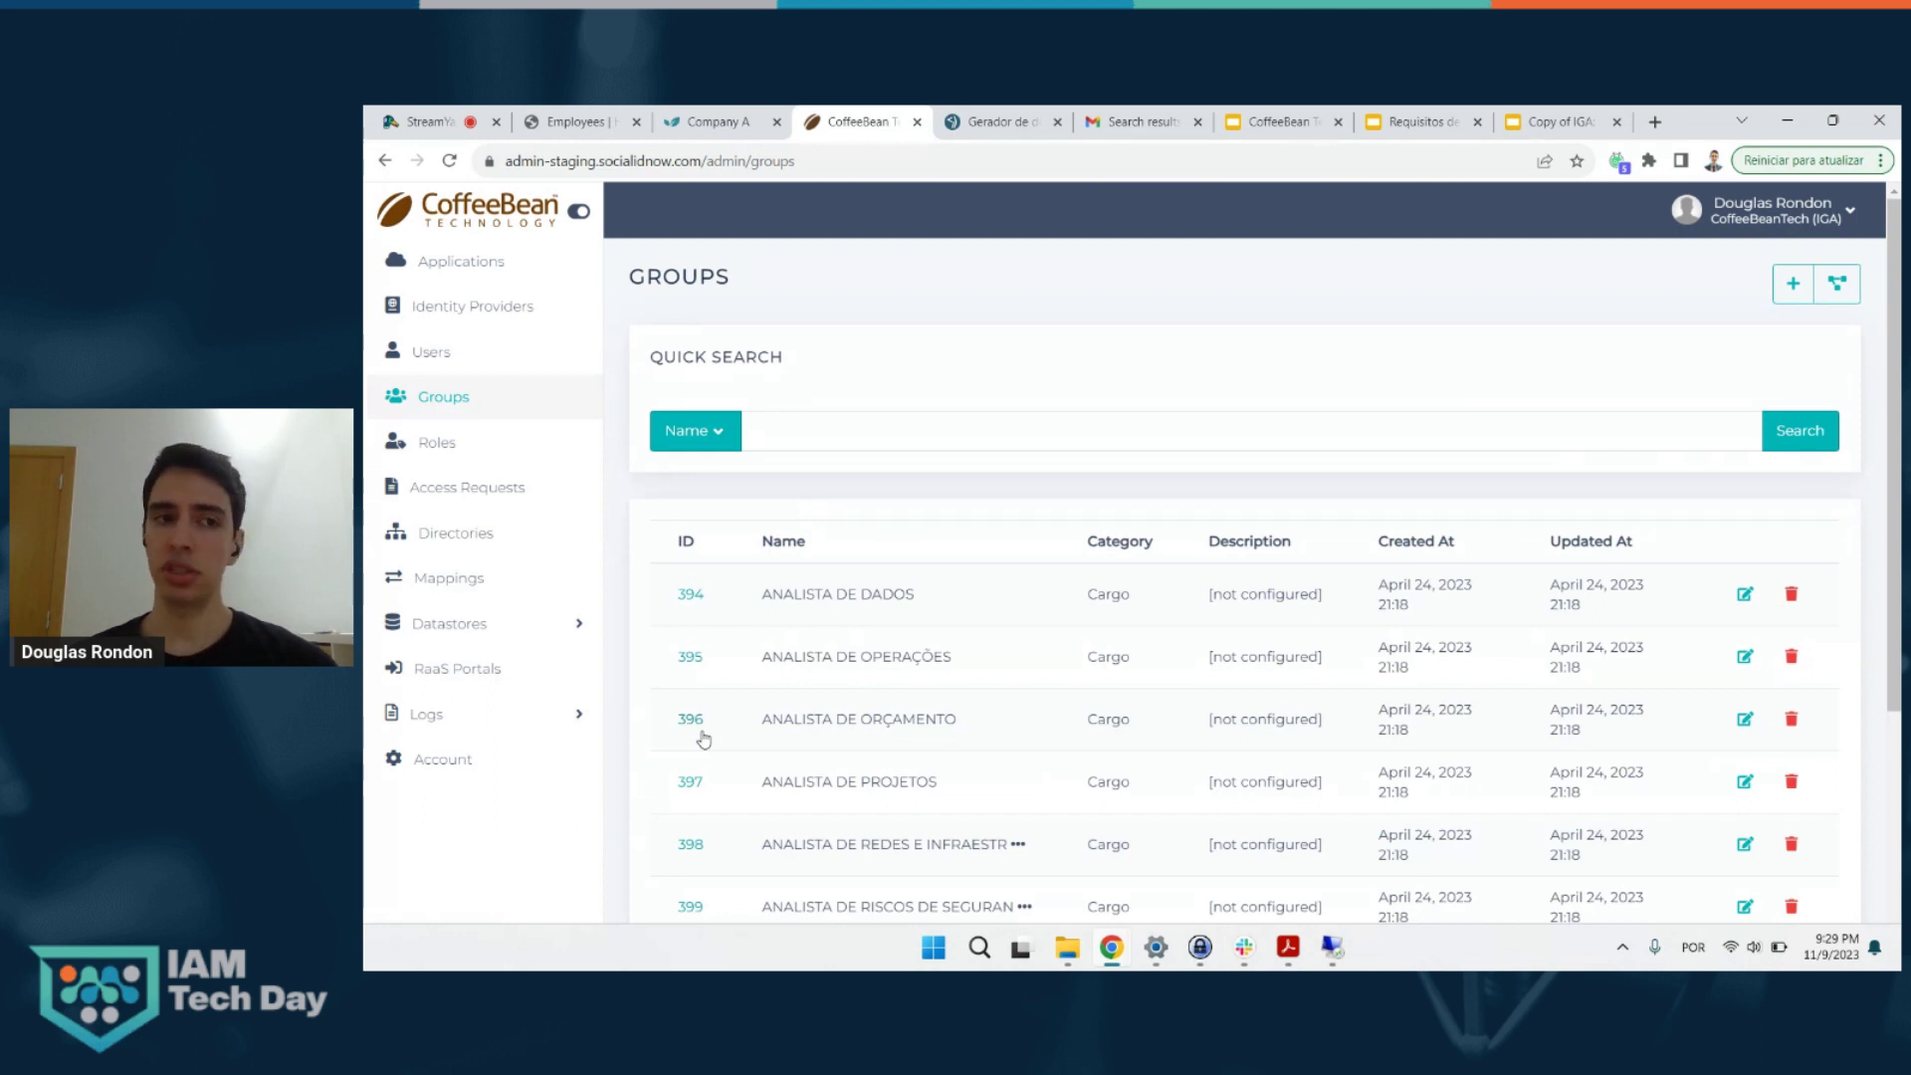
pyautogui.click(488, 358)
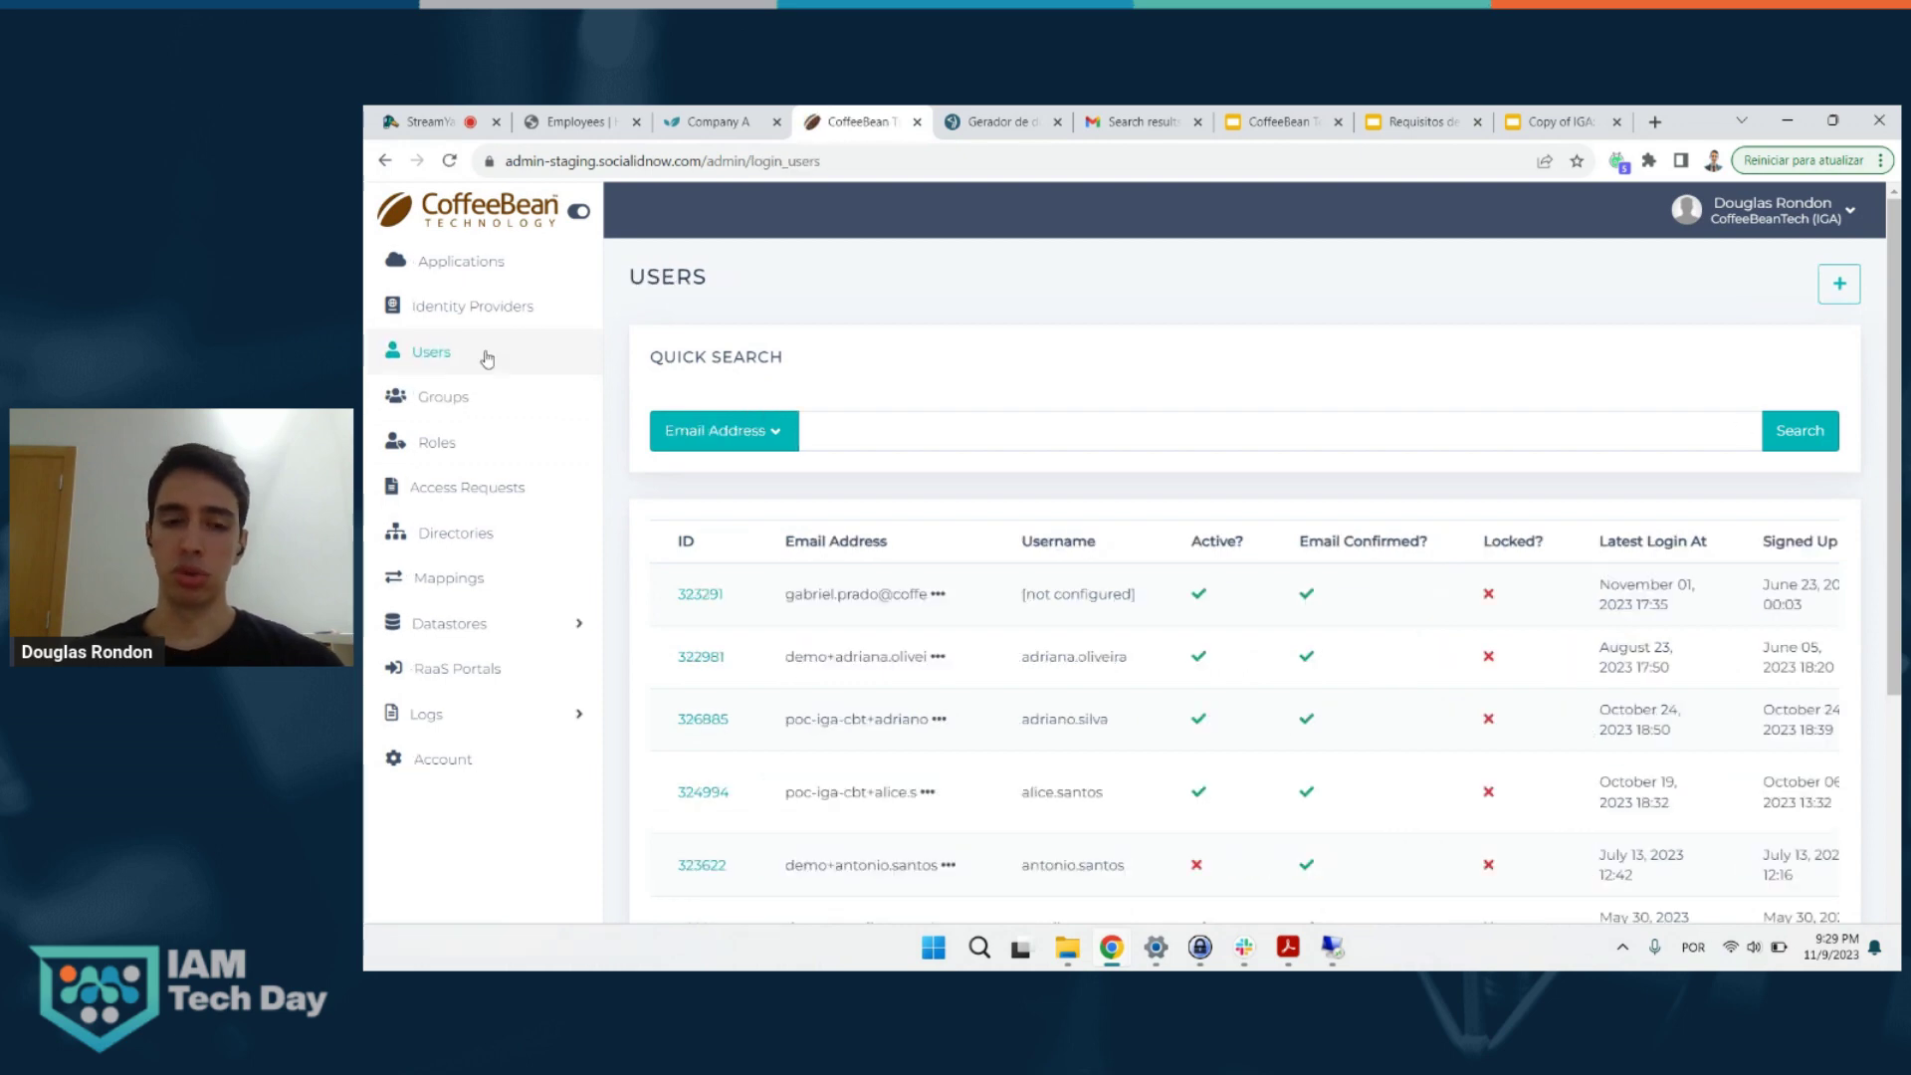
pyautogui.scroll(-2, 876, 769)
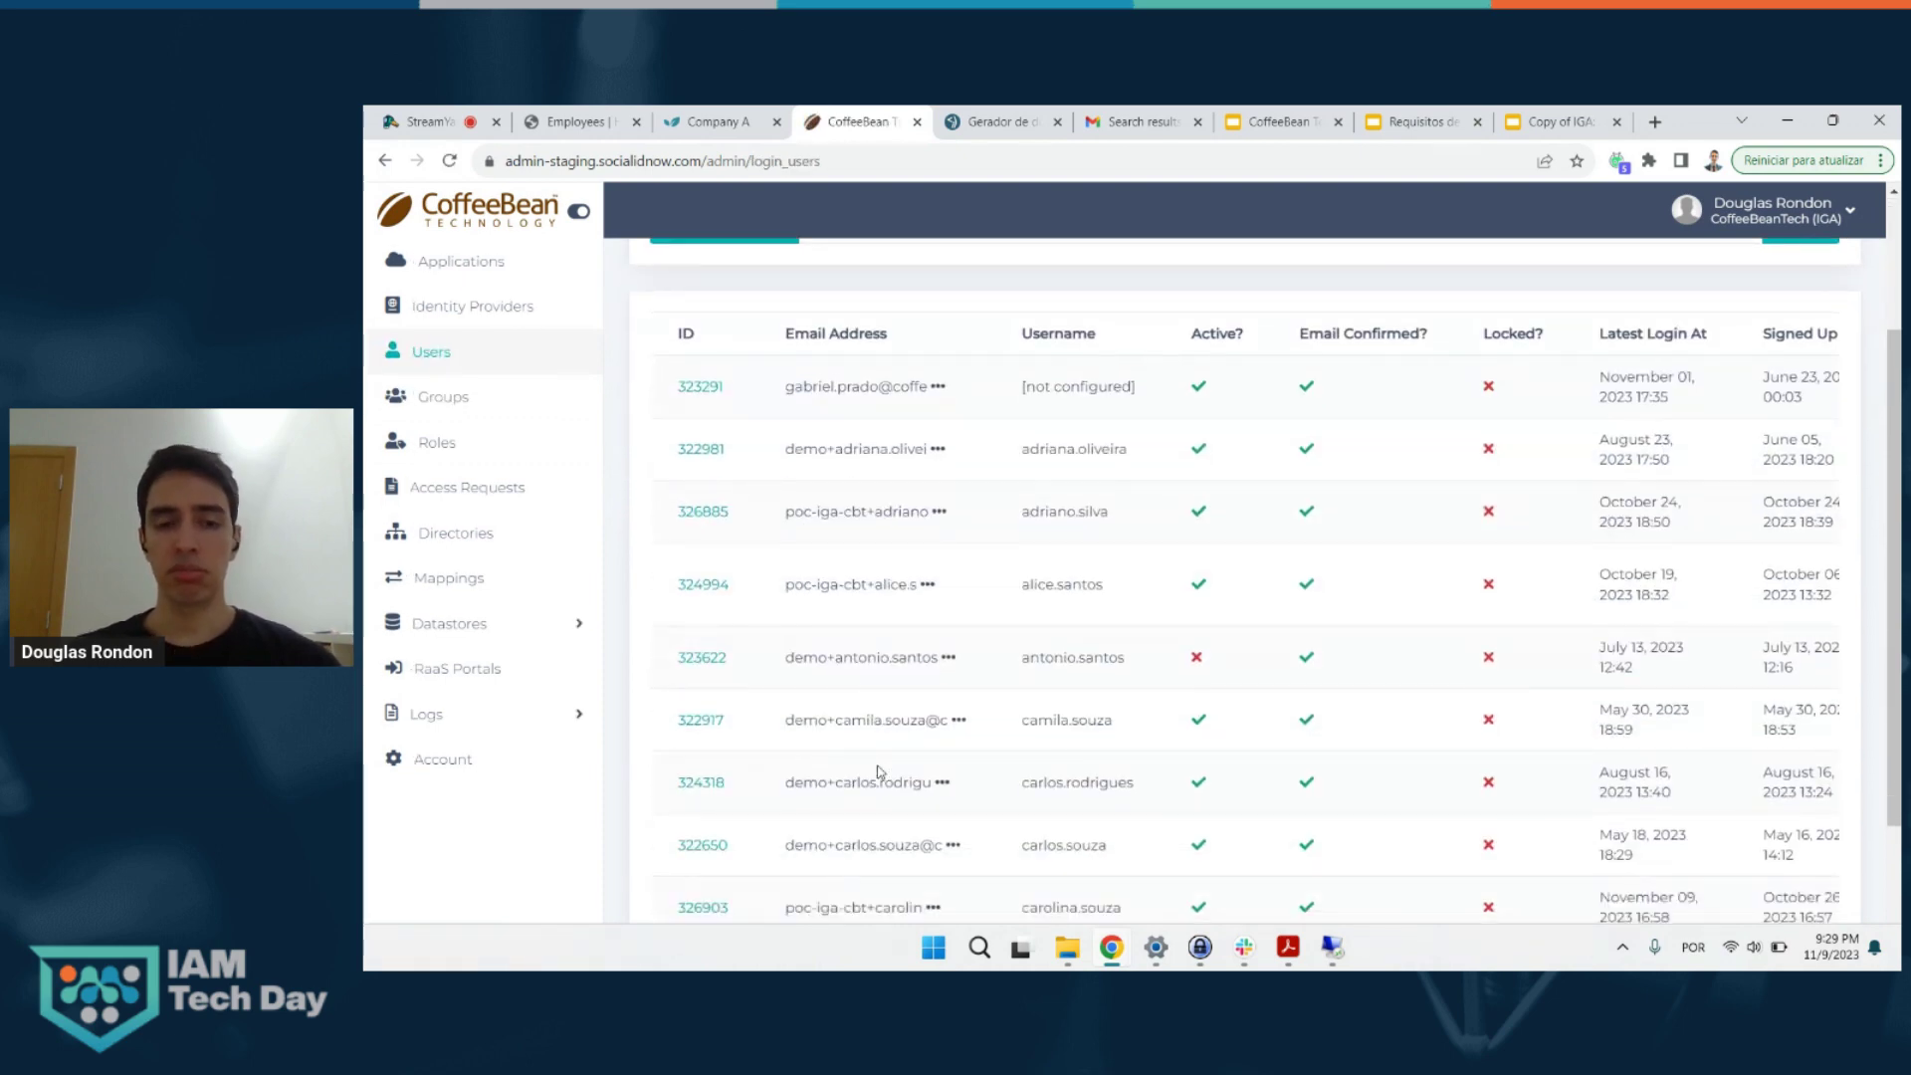
pyautogui.scroll(2, 878, 697)
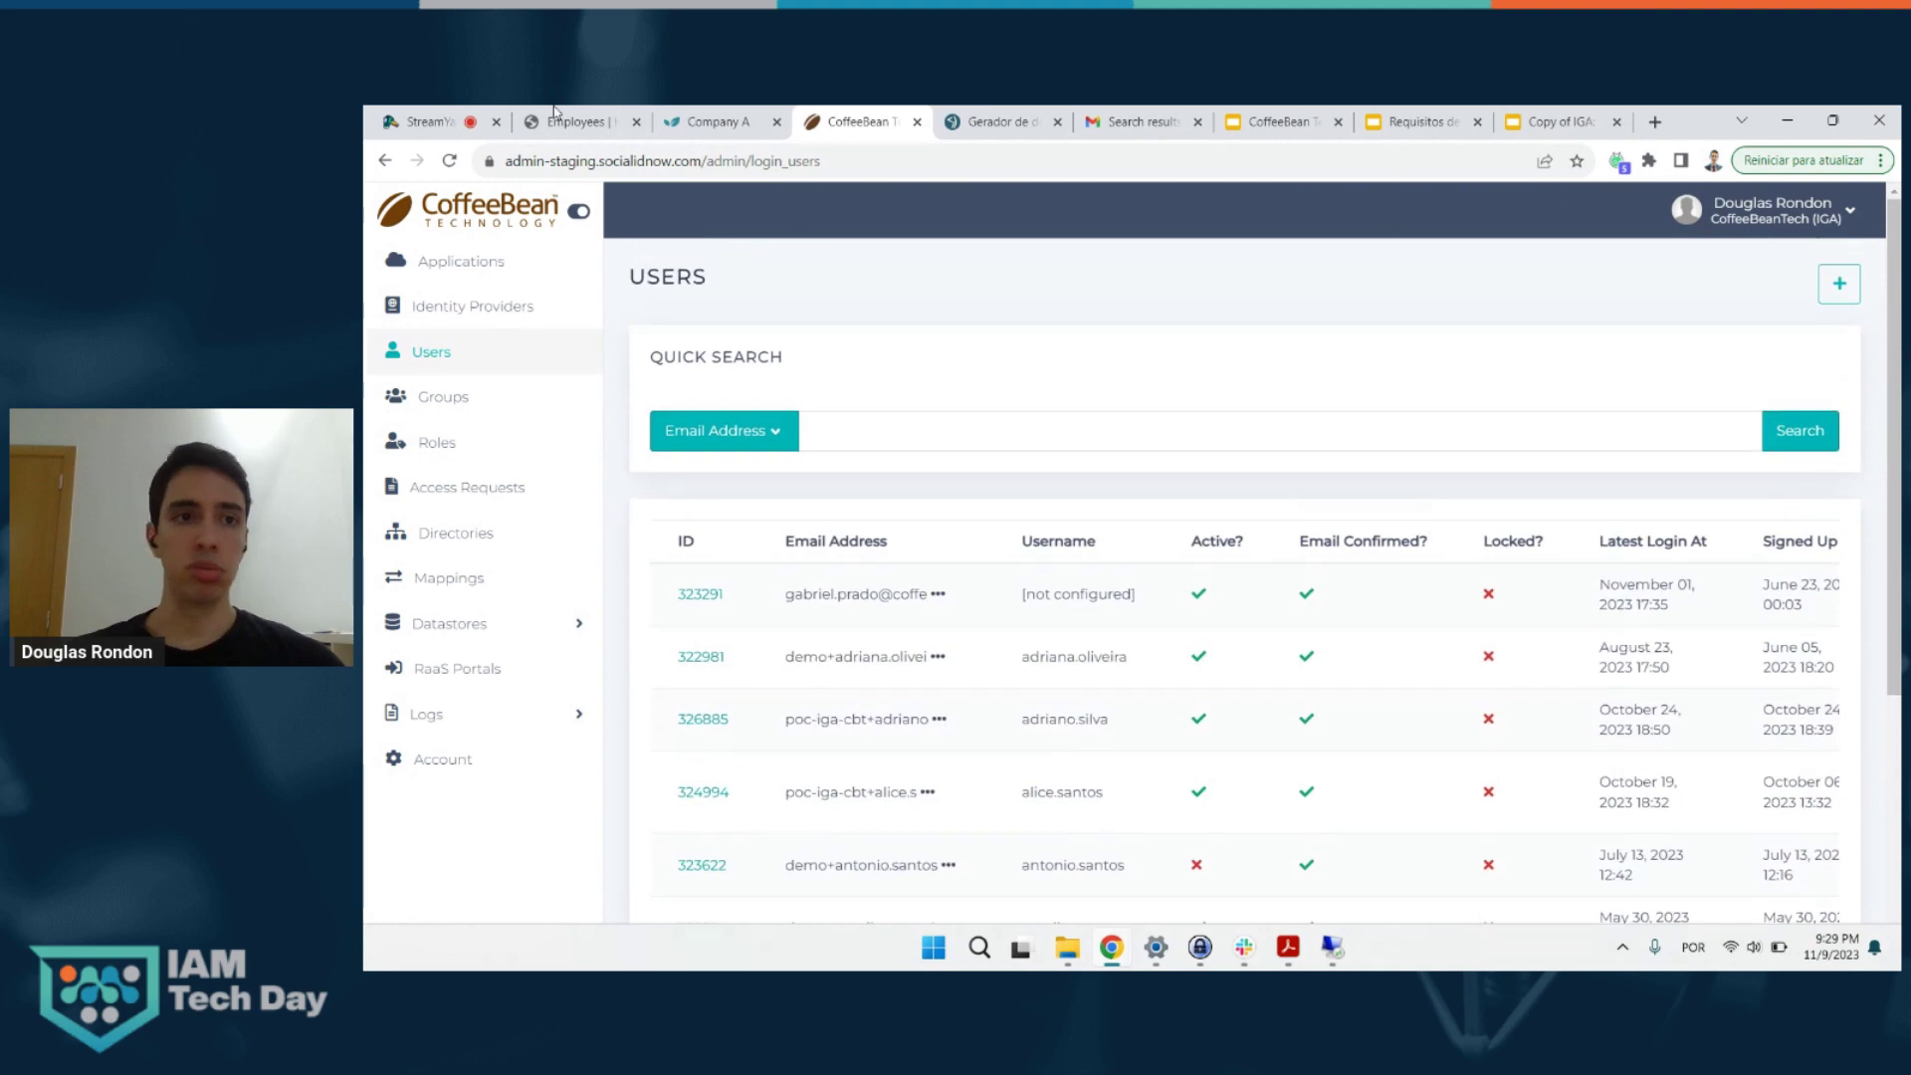
pyautogui.click(567, 121)
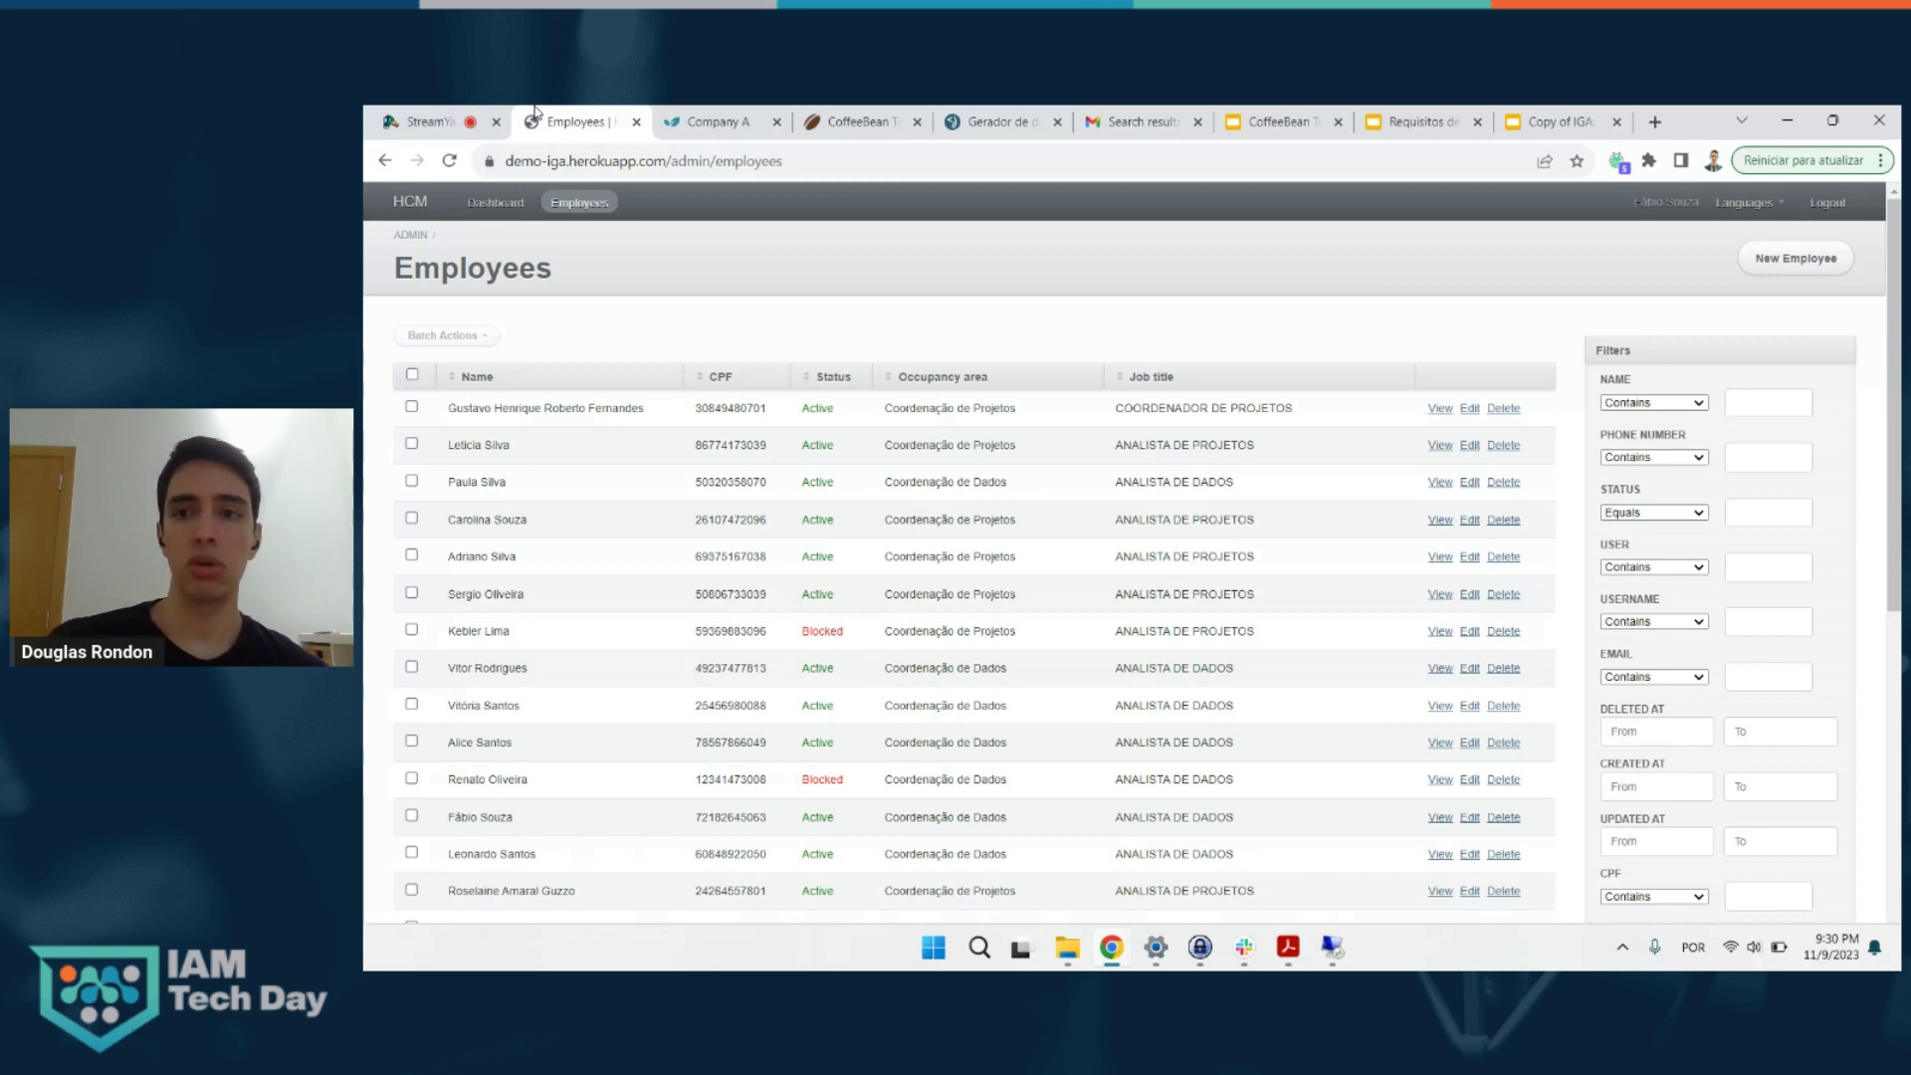
# - Start a new HCM employee and fill its Name field with a person's name generated on the 4devs site
pyautogui.click(1779, 284)
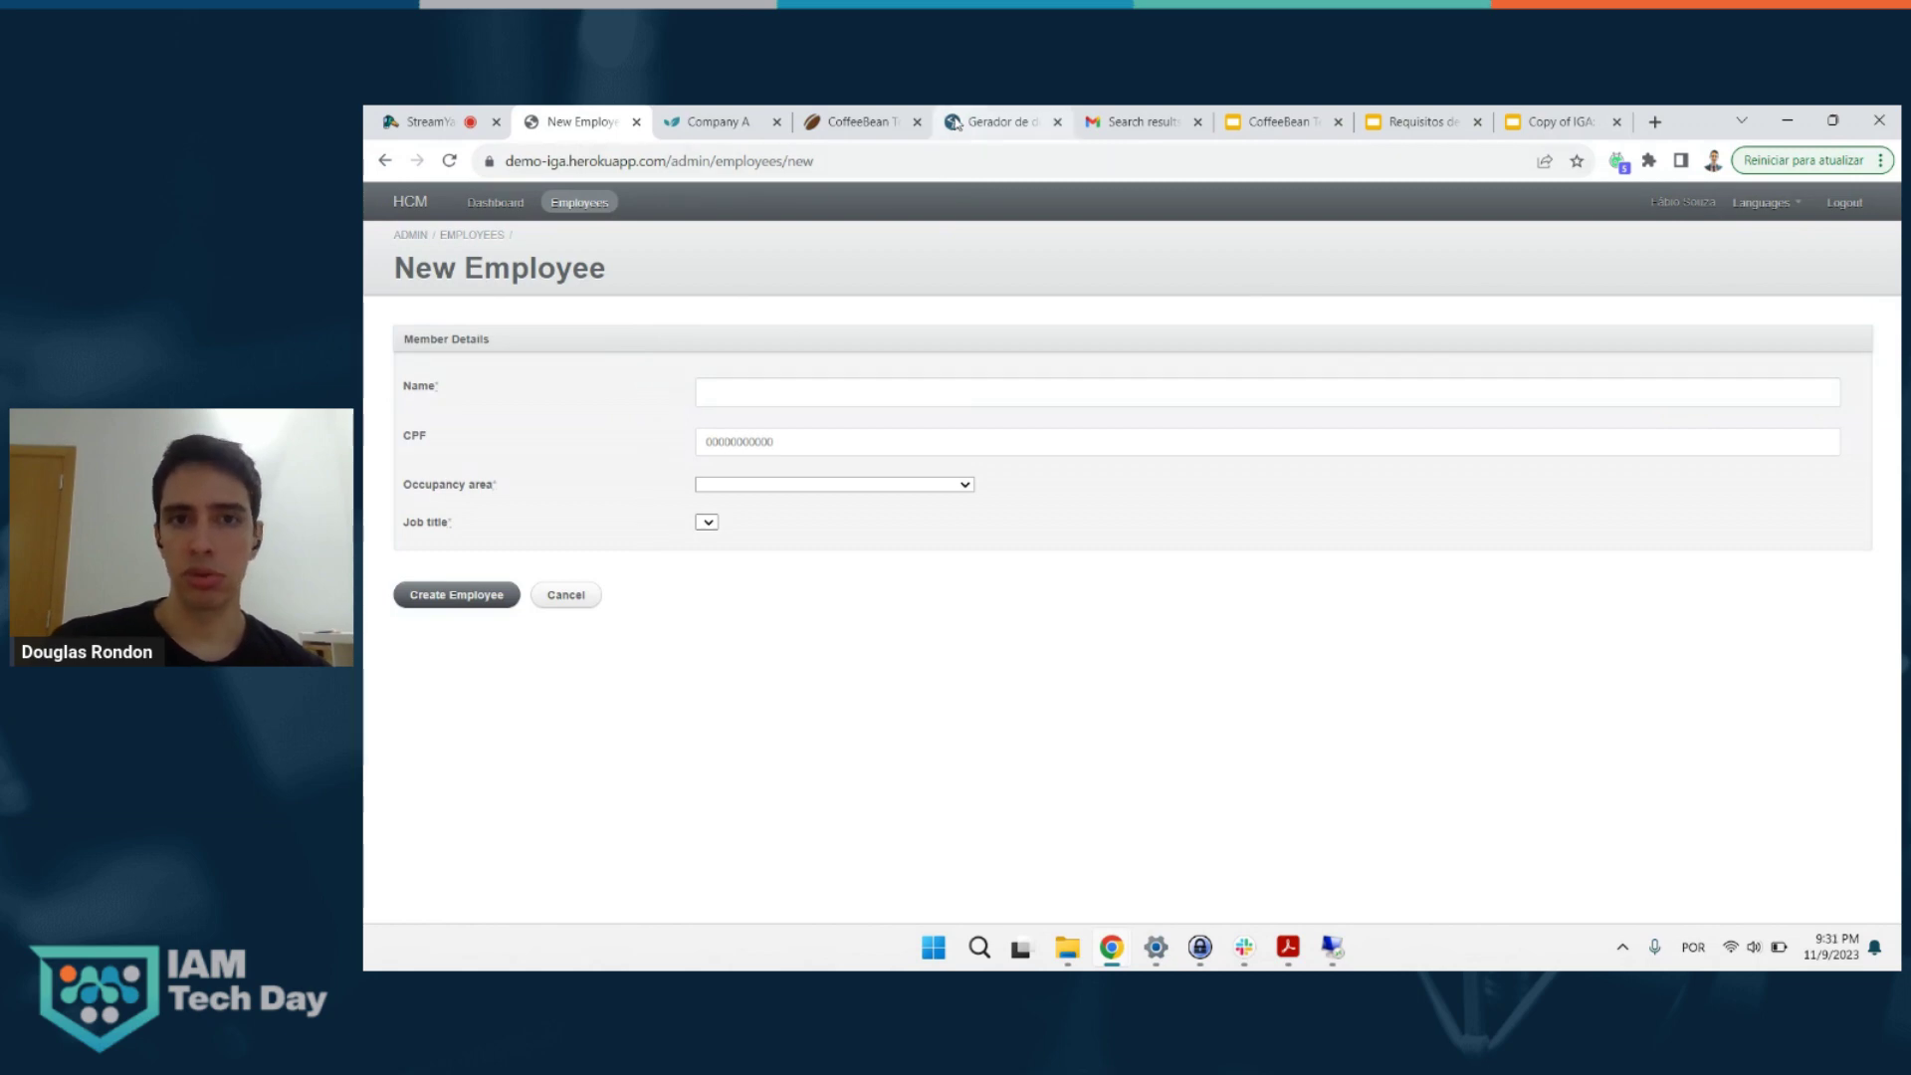
pyautogui.click(991, 122)
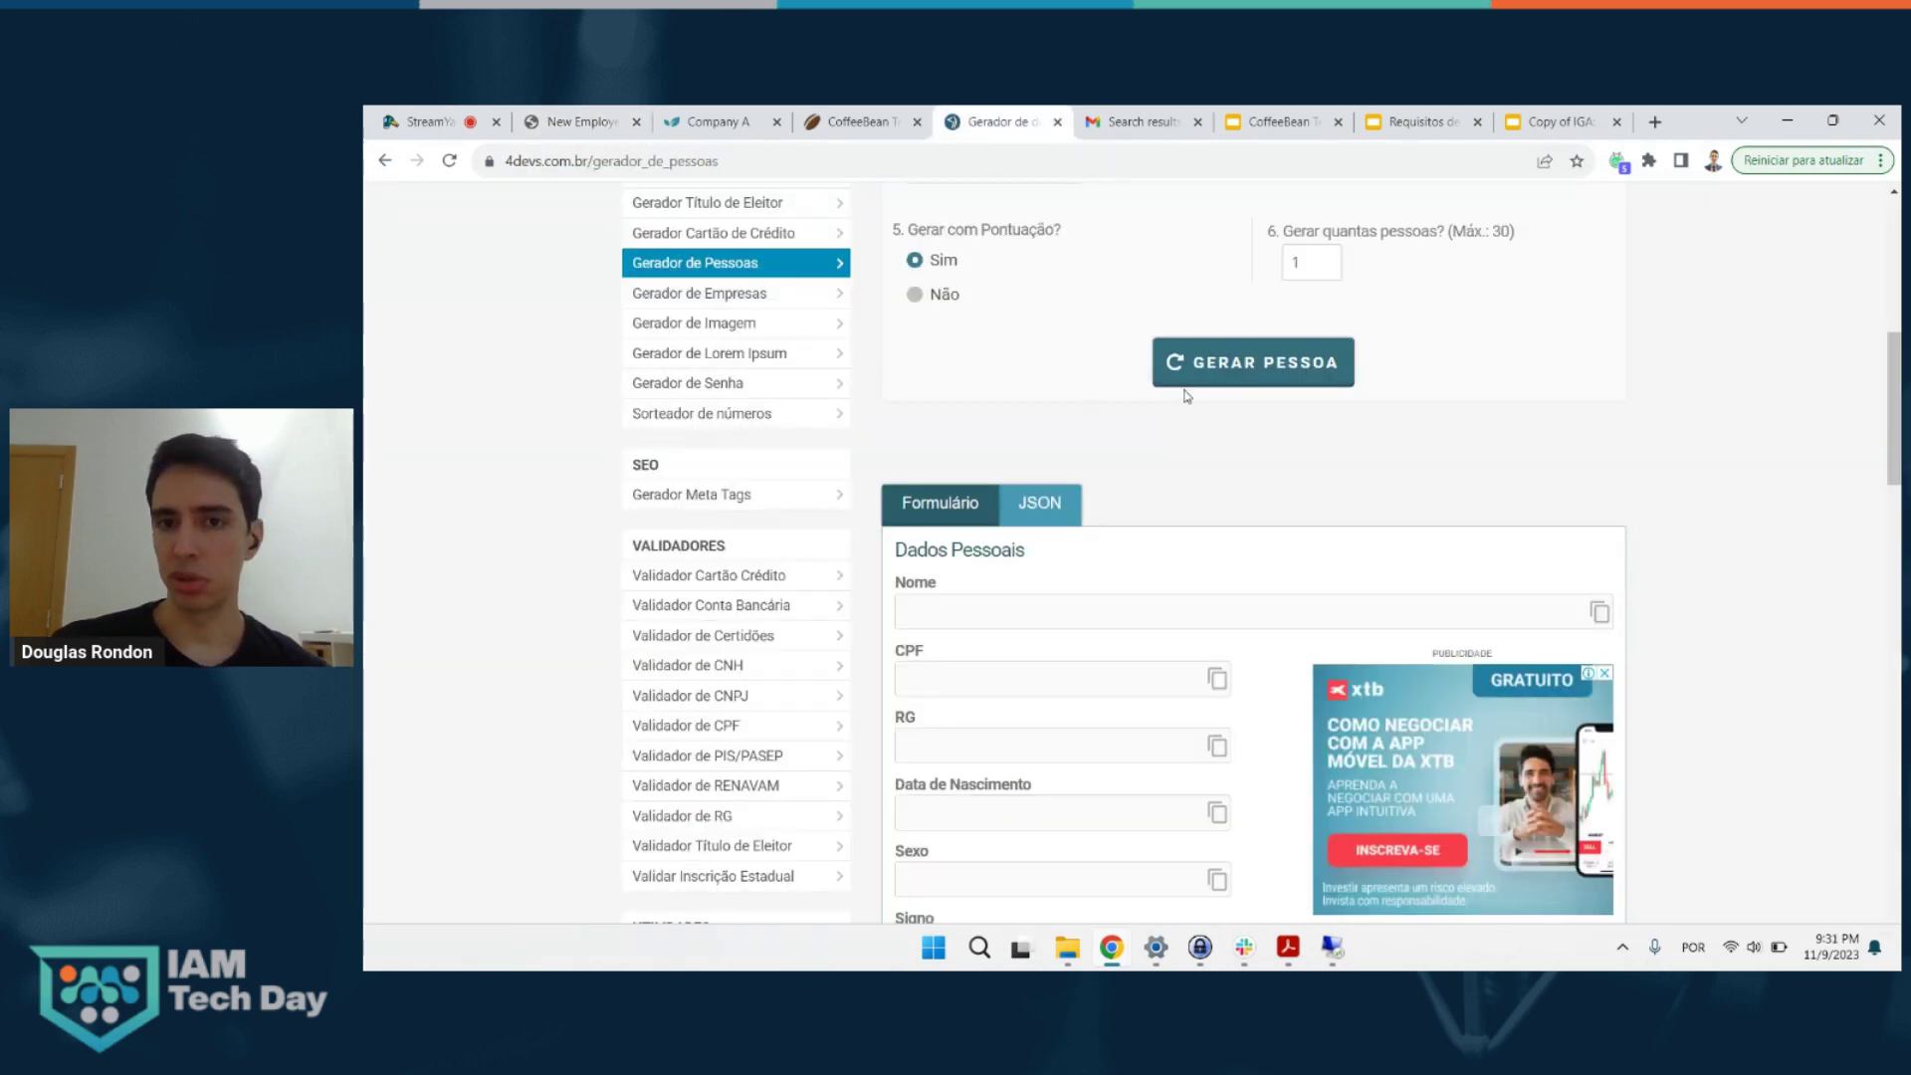
pyautogui.click(1225, 381)
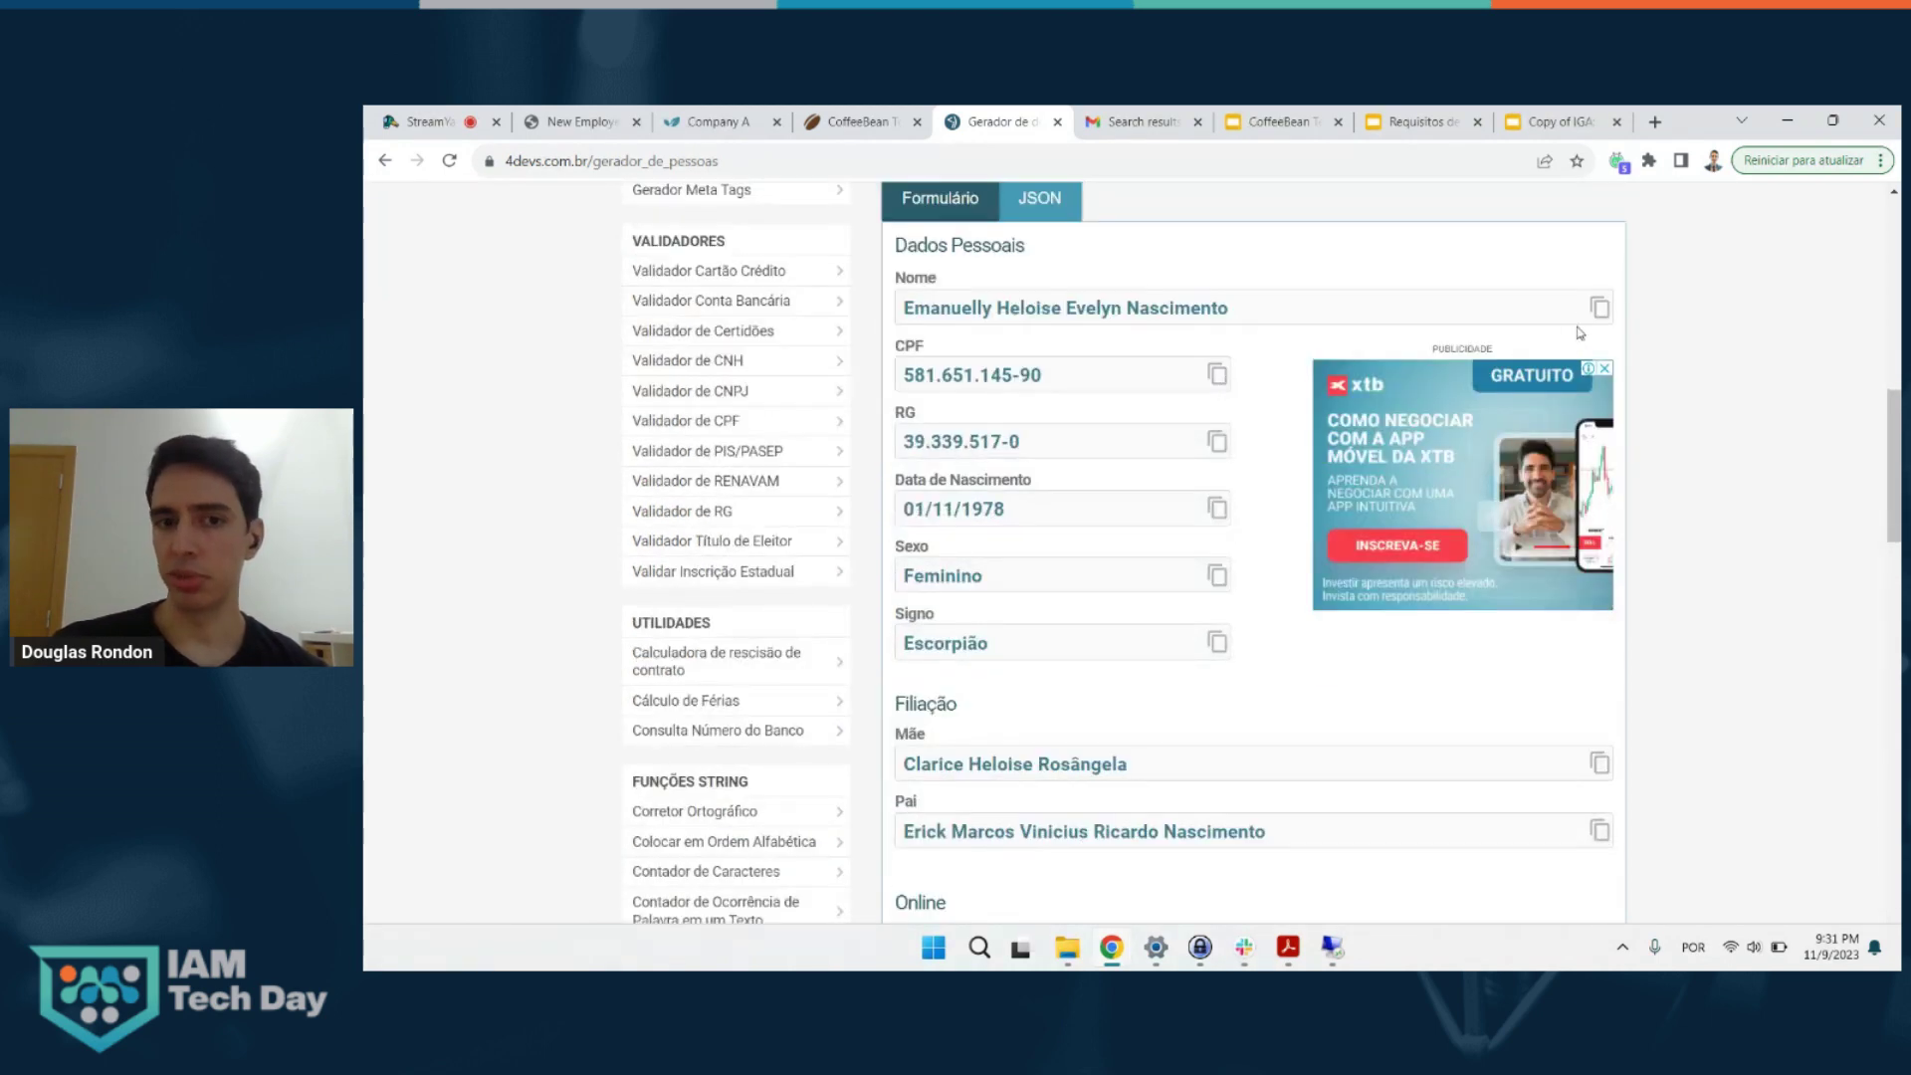
pyautogui.click(1592, 314)
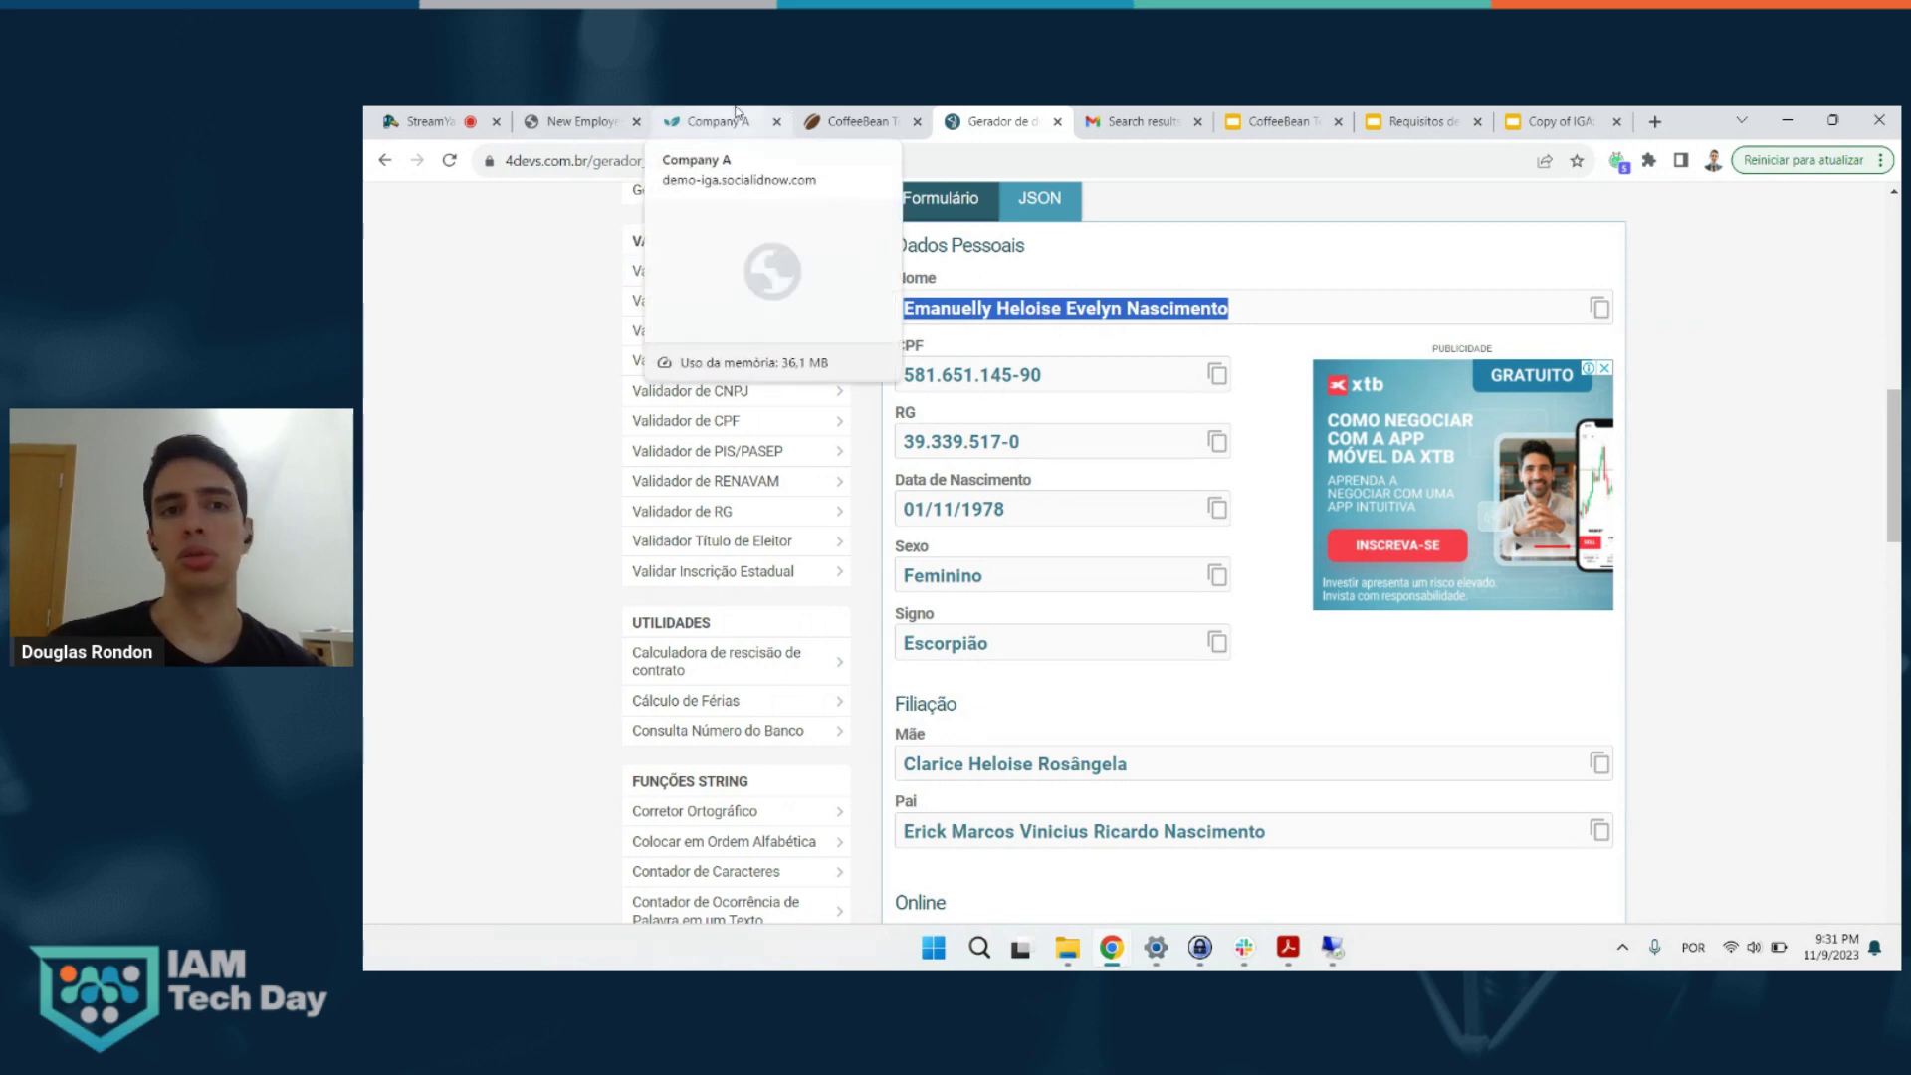
pyautogui.click(583, 122)
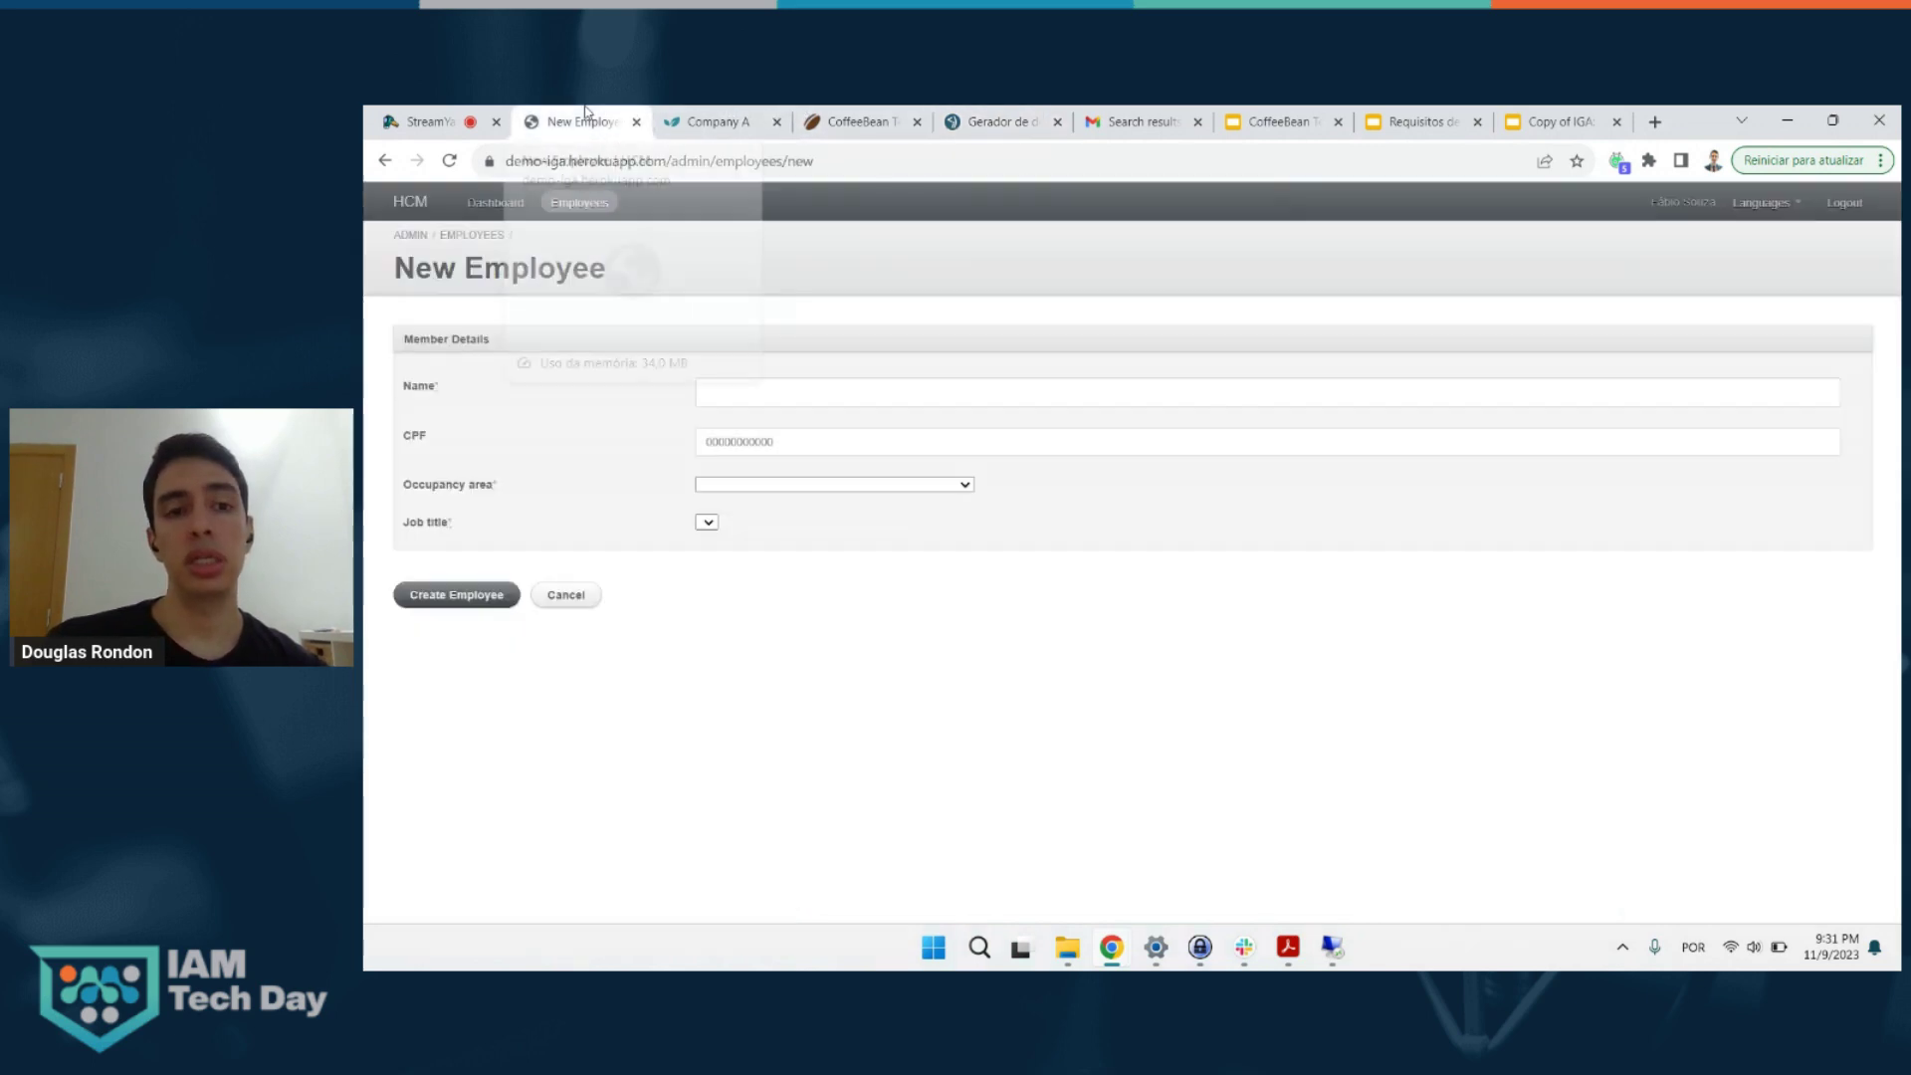
pyautogui.click(757, 388)
pyautogui.hotkey('ctrl', 'v')
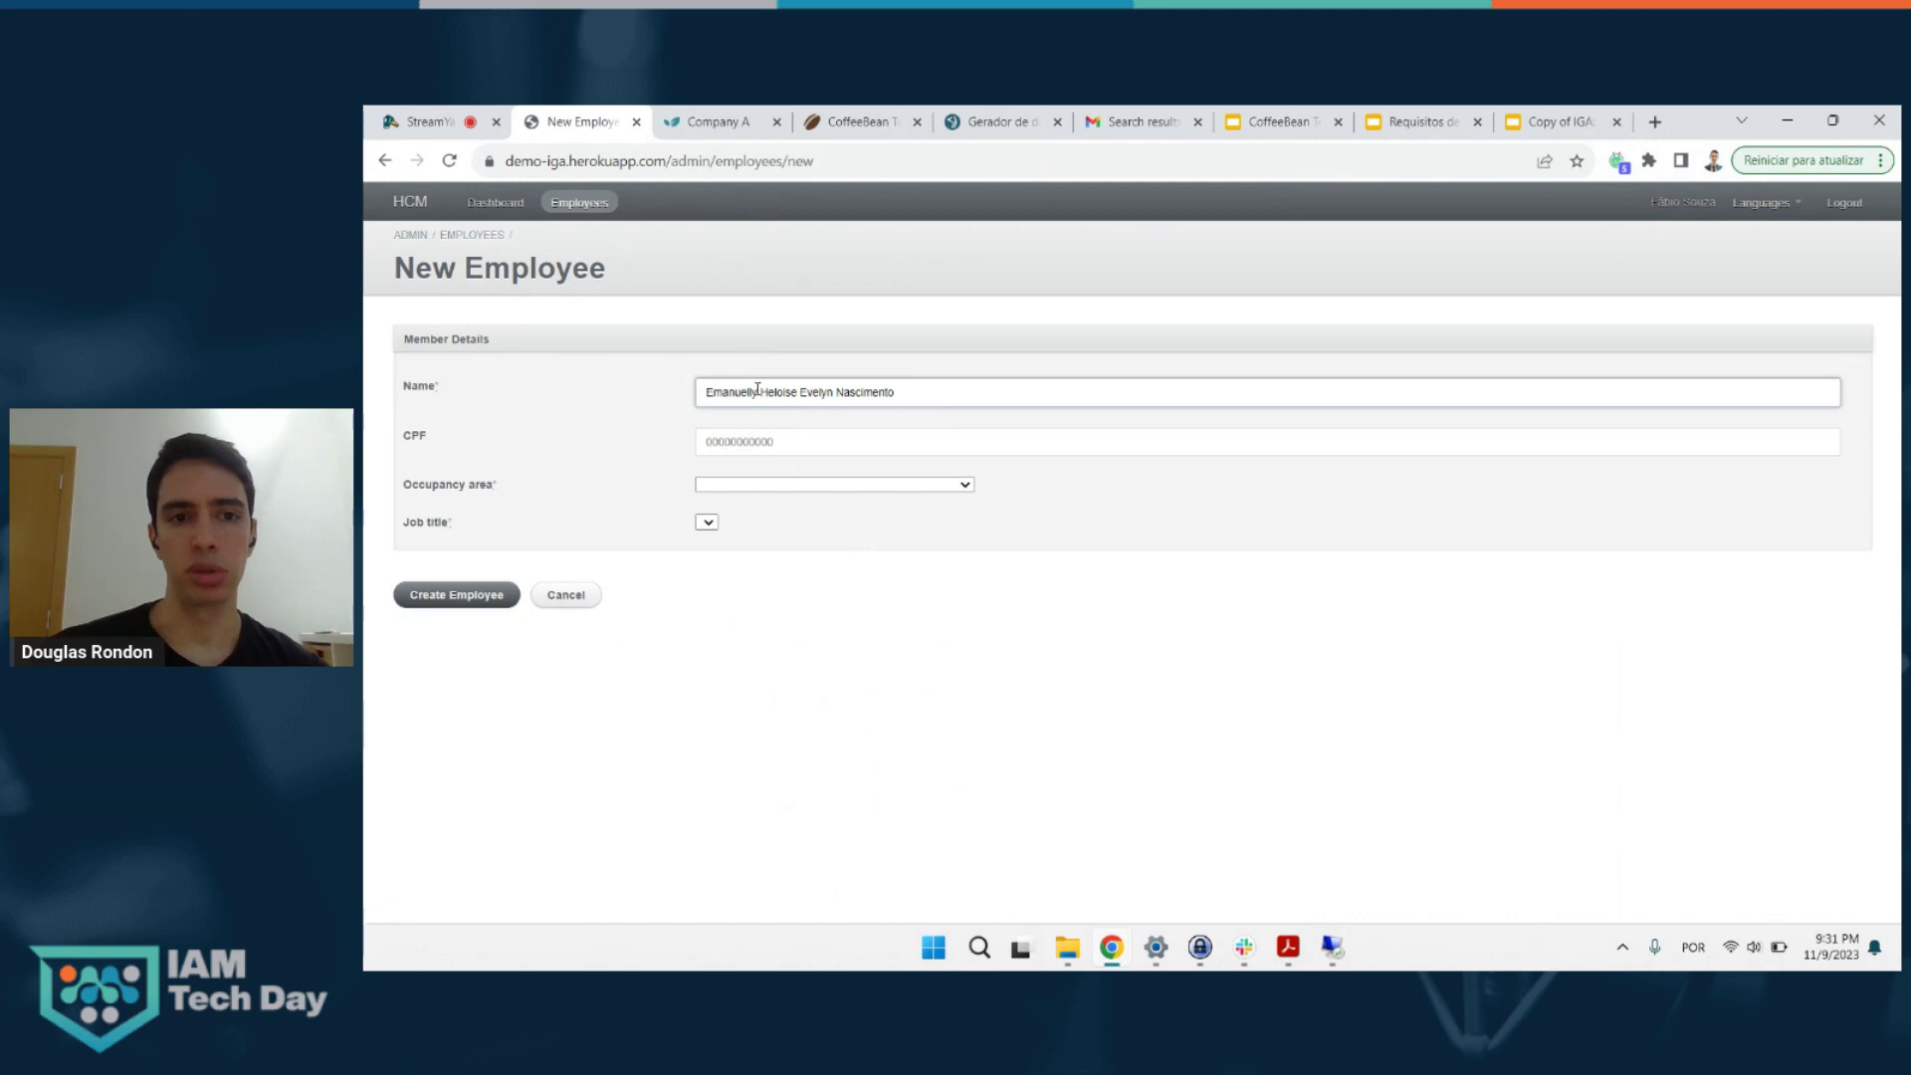
# - Copy the generated person's RG number into the employee's CPF field and strip its punctuation
pyautogui.click(990, 118)
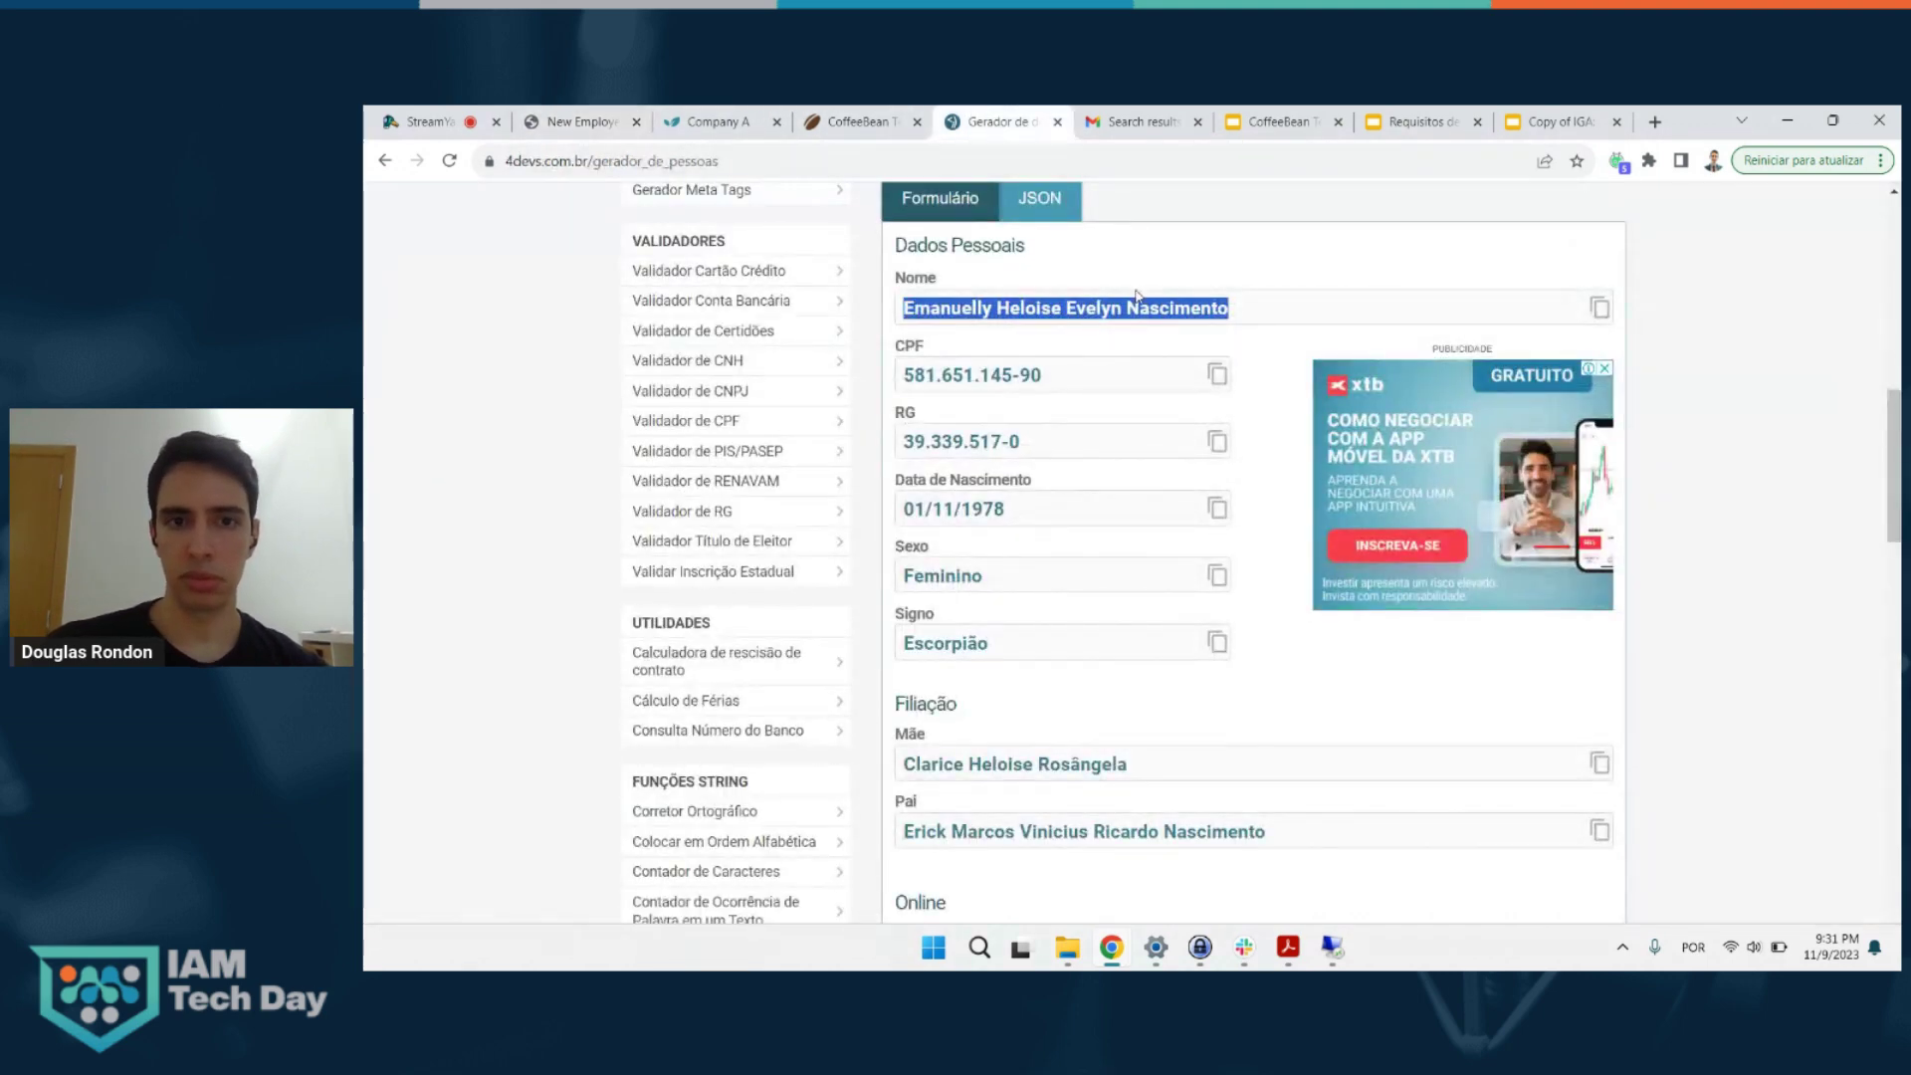
pyautogui.scroll(2, 1139, 239)
pyautogui.scroll(-1, 1050, 481)
pyautogui.click(1031, 534)
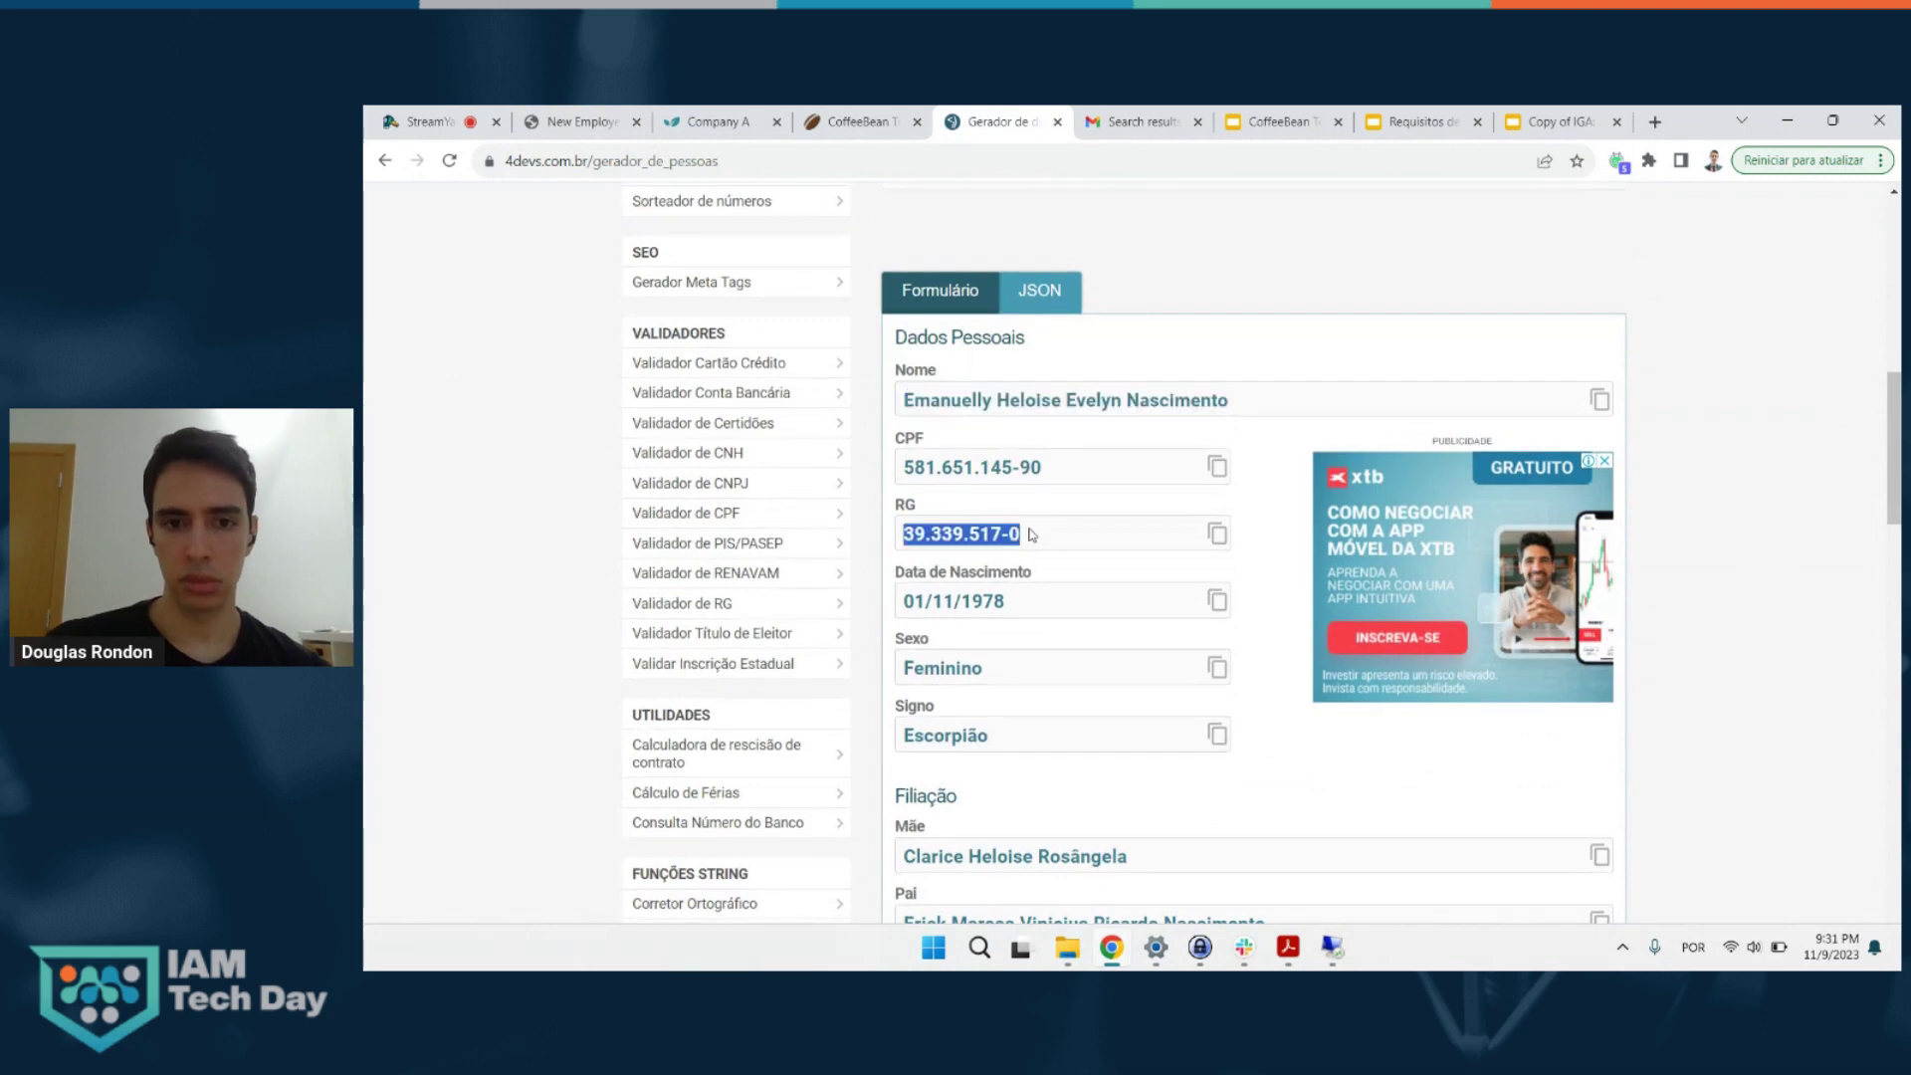
pyautogui.click(582, 119)
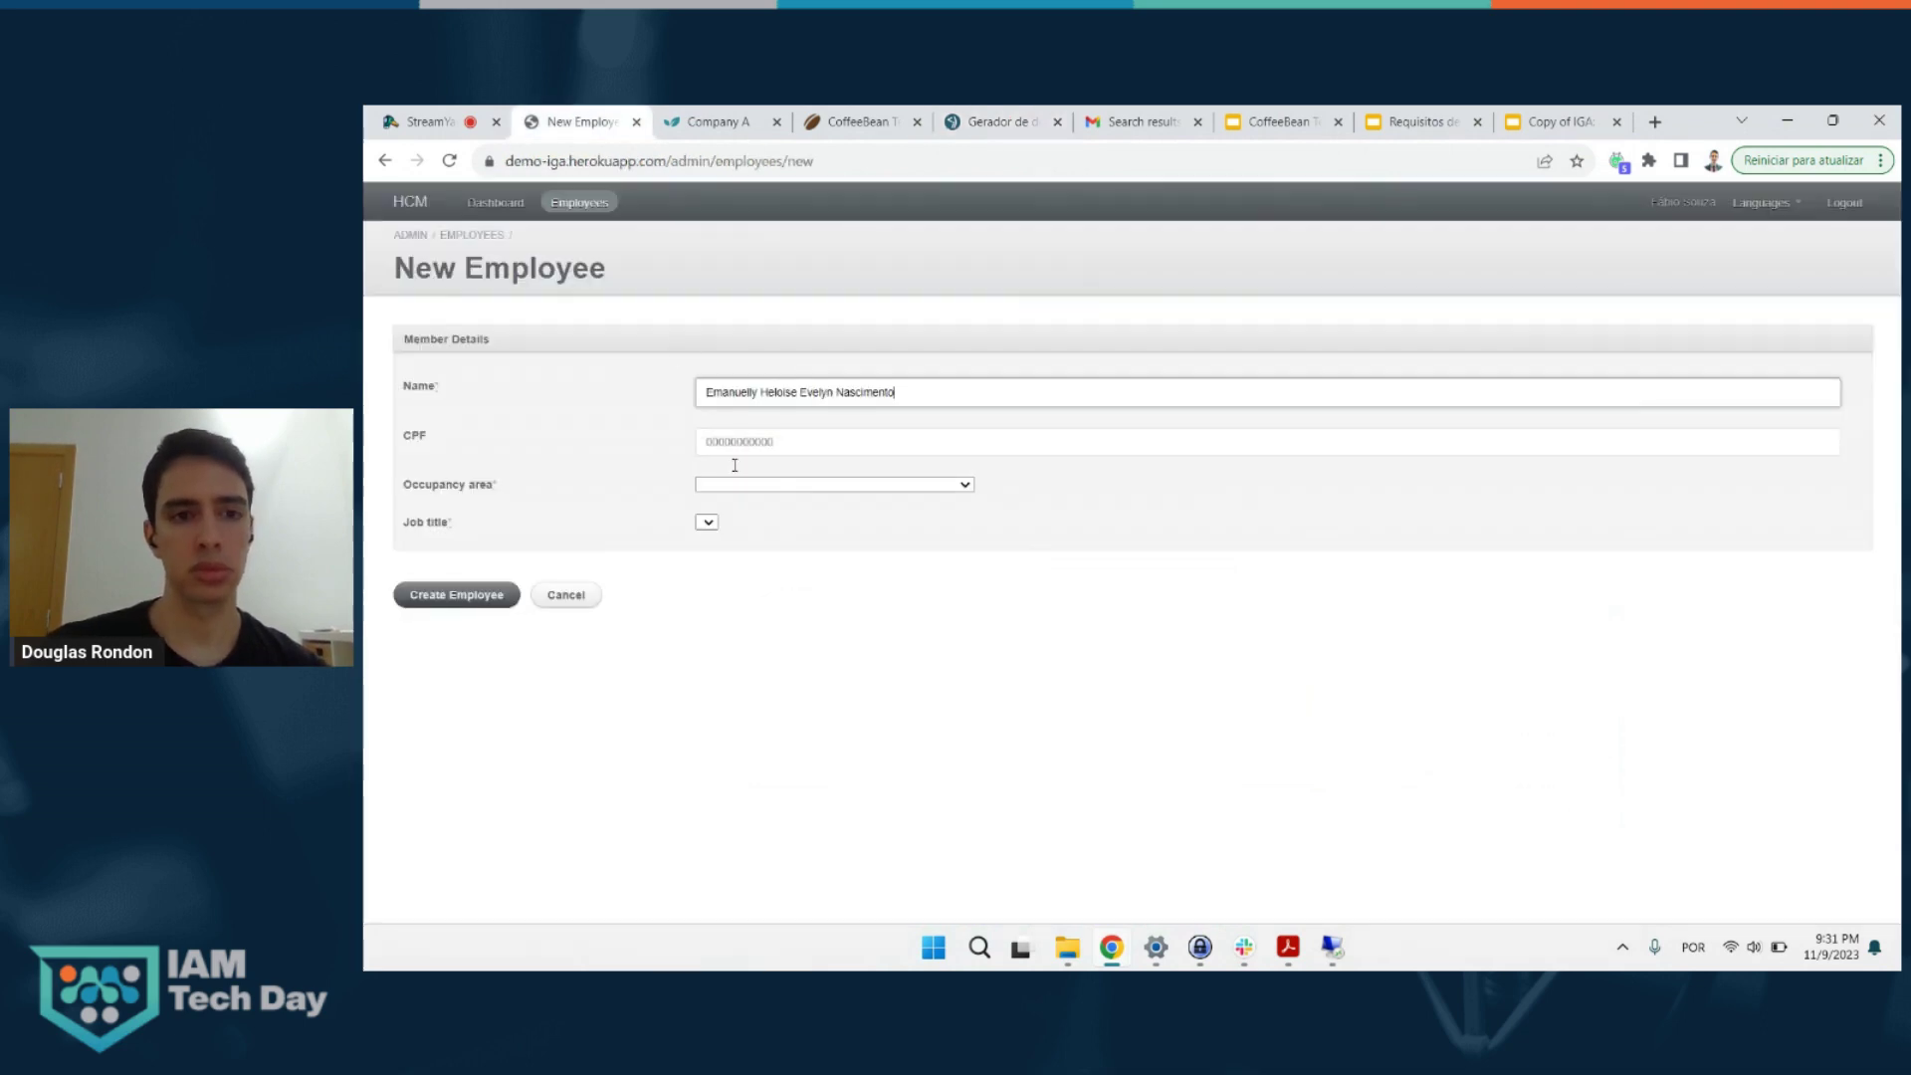
pyautogui.click(804, 442)
pyautogui.hotkey('ctrl', 'v')
pyautogui.press('BackSpace')
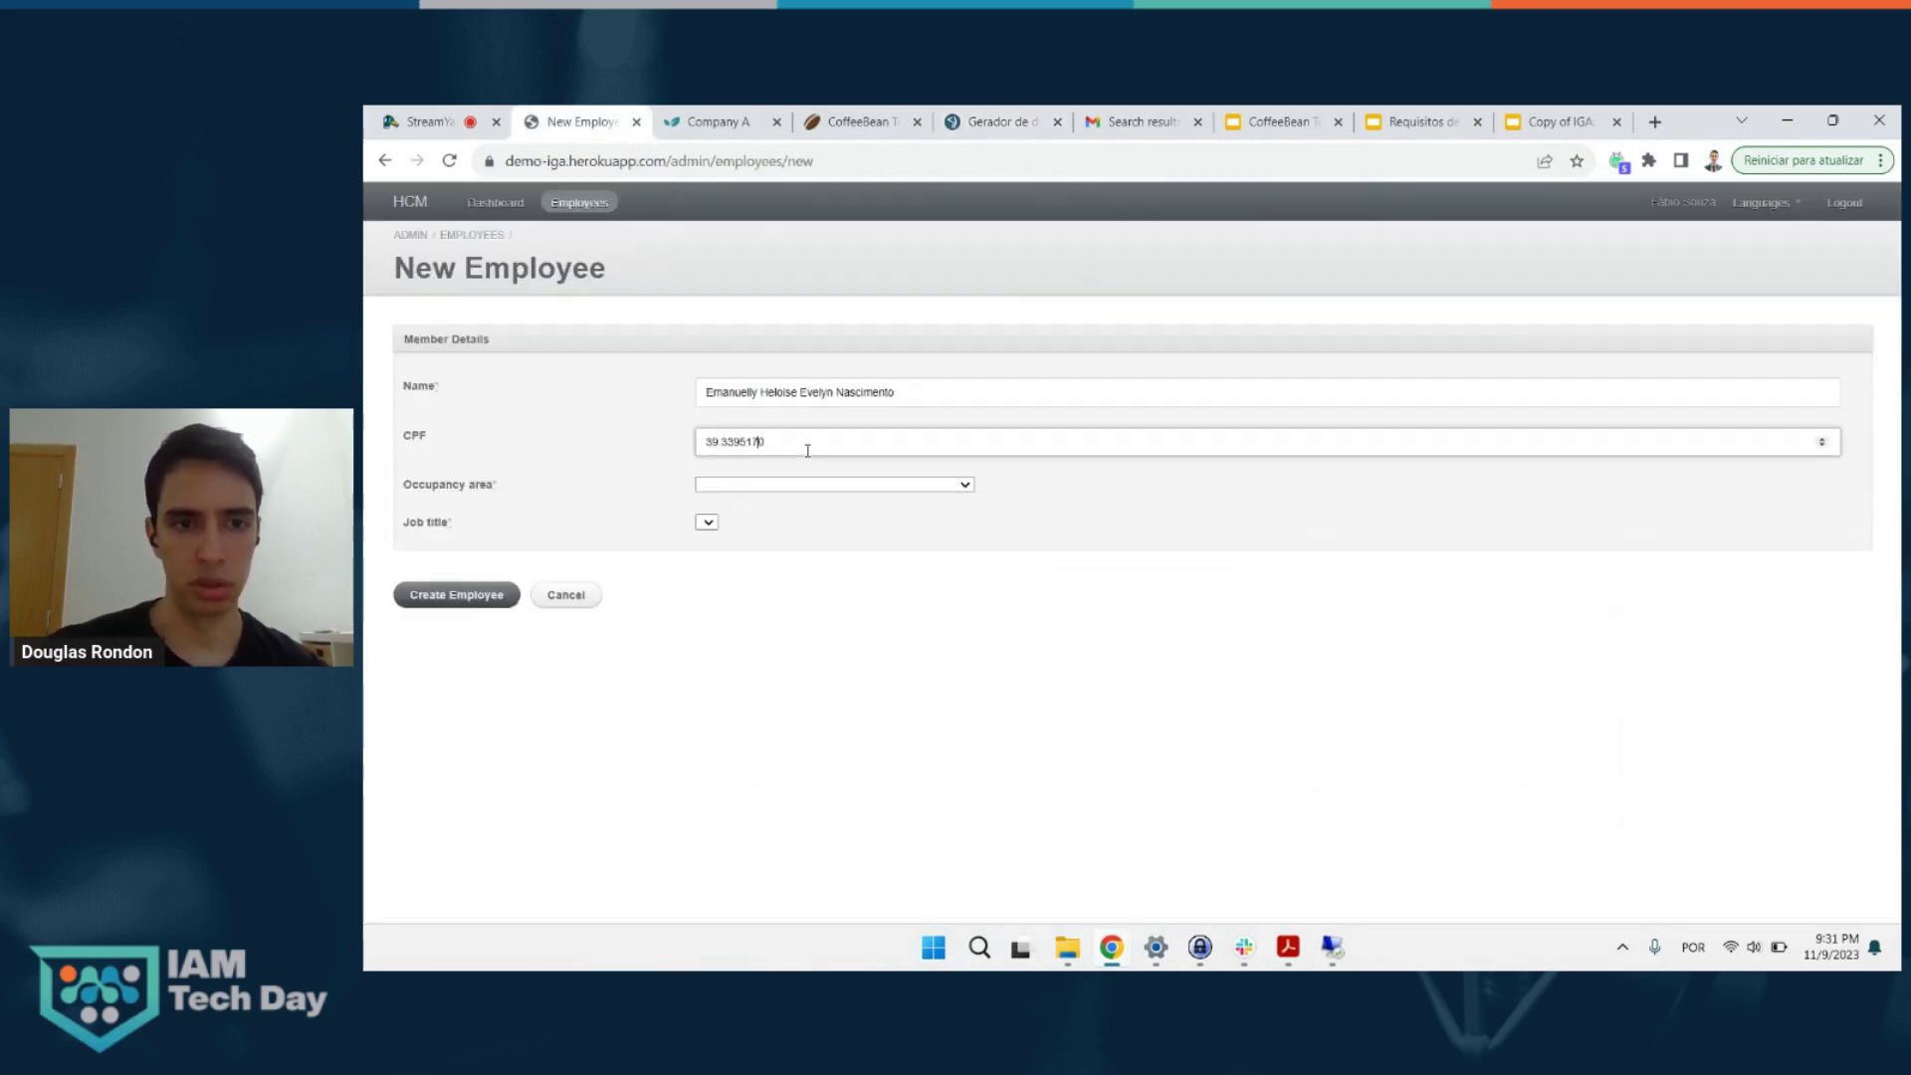
pyautogui.press('BackSpace')
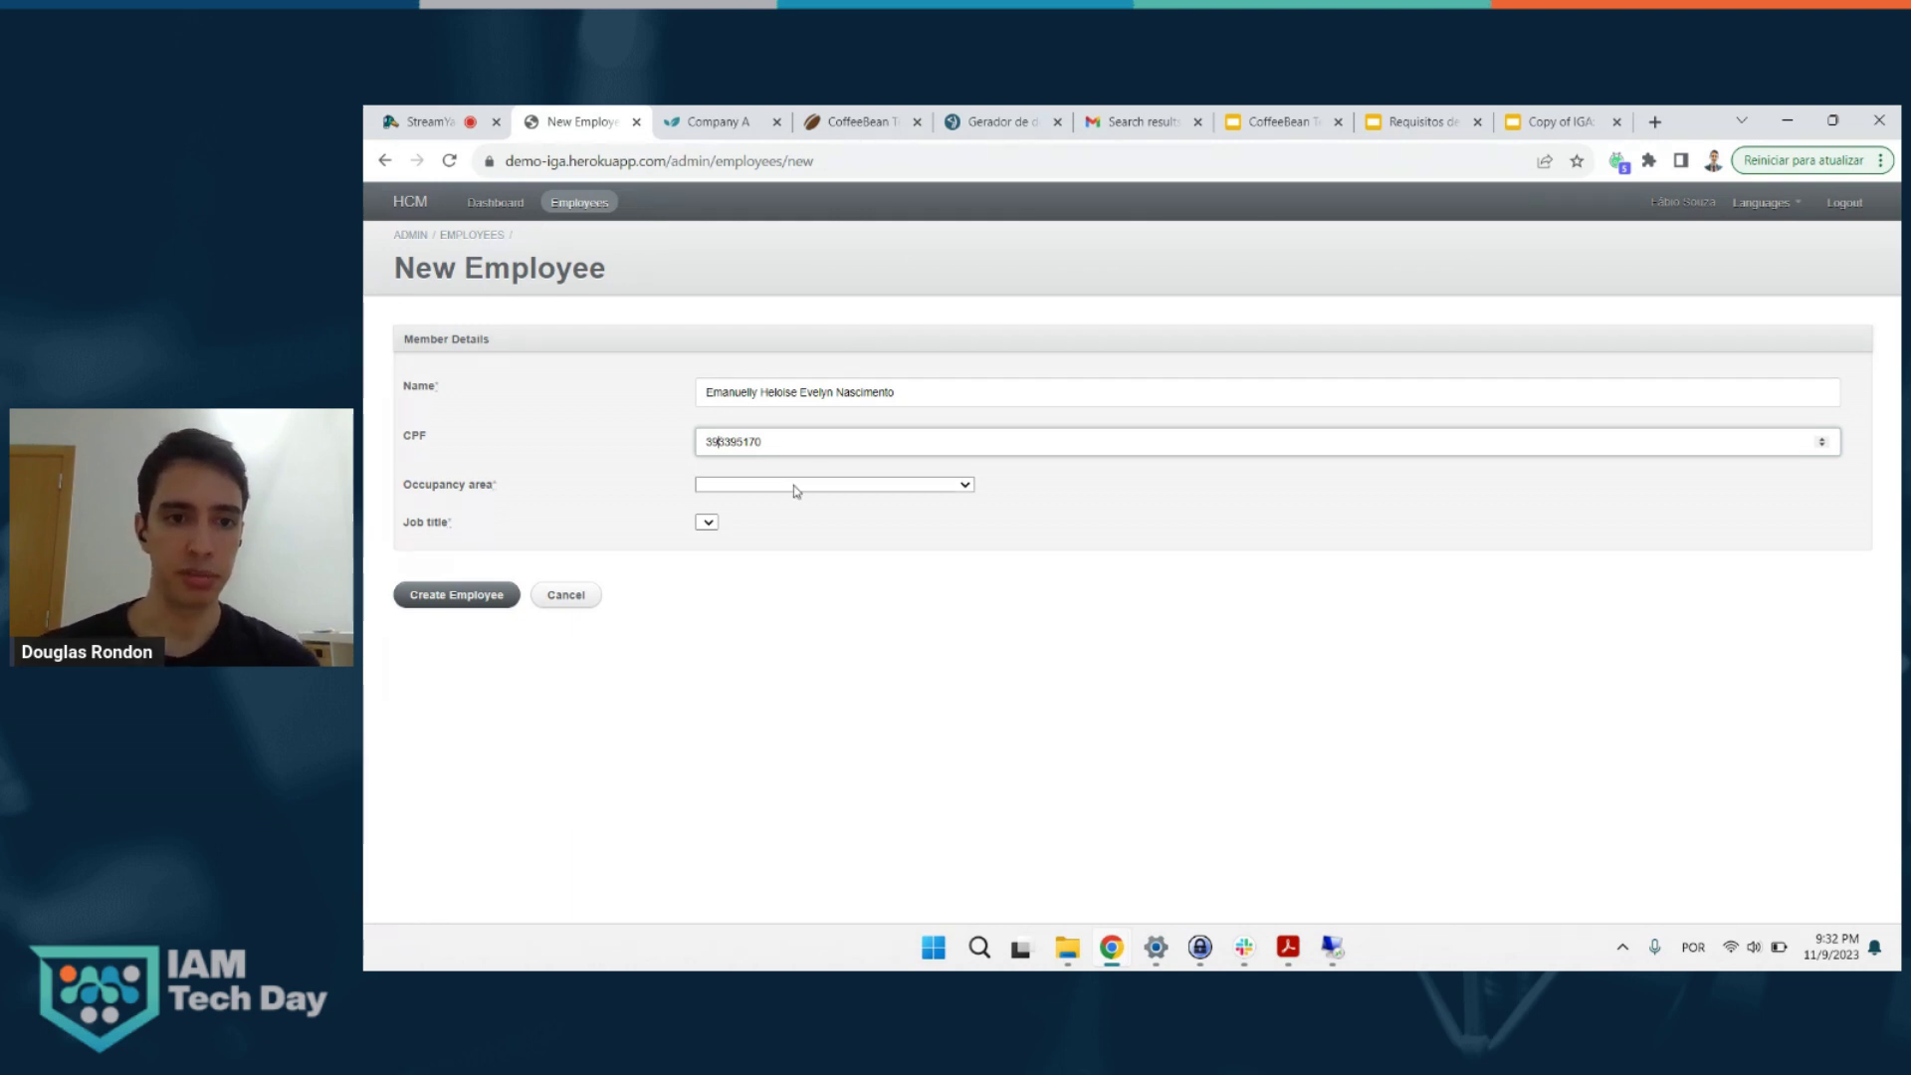
# - Set the occupancy area to Coordenação de Orçamento and the job title to ANALISTA DE ORÇAMENTO, and try to create the employee
pyautogui.click(795, 486)
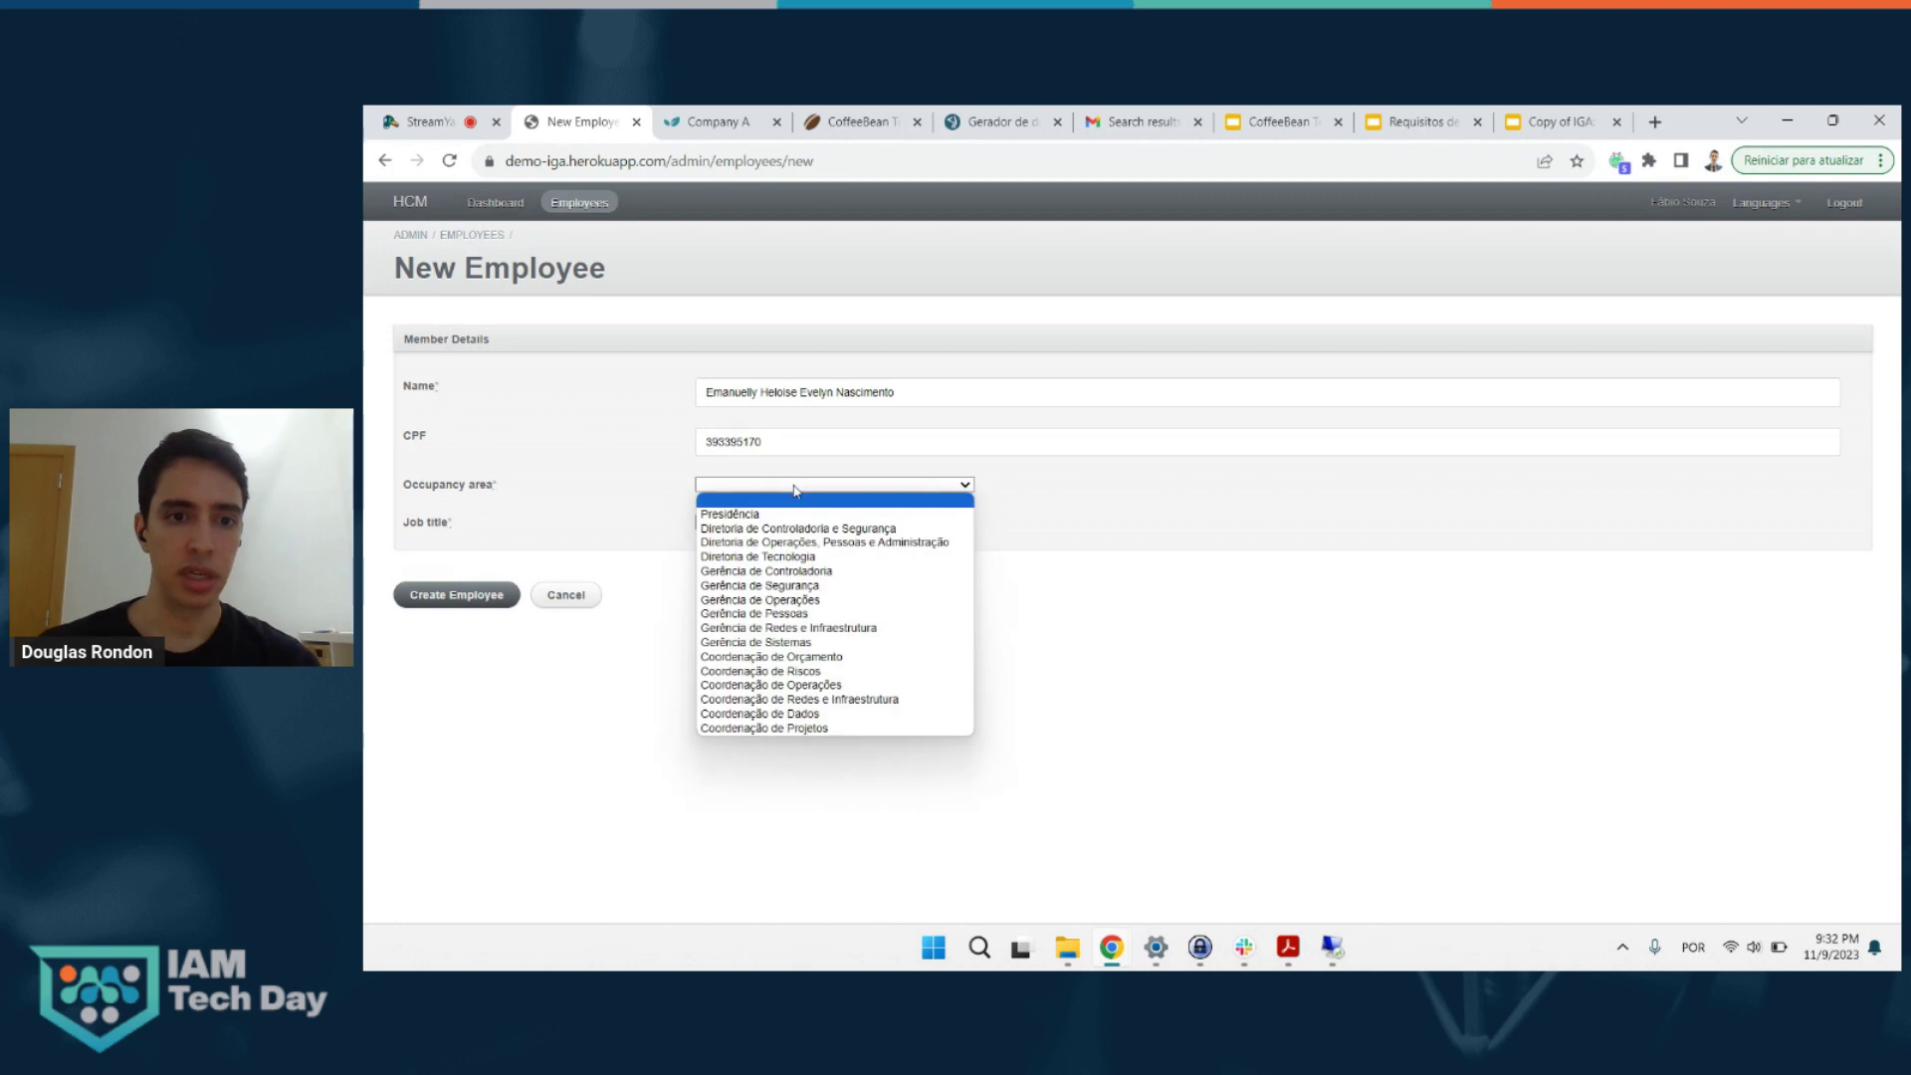
pyautogui.click(832, 658)
pyautogui.click(734, 523)
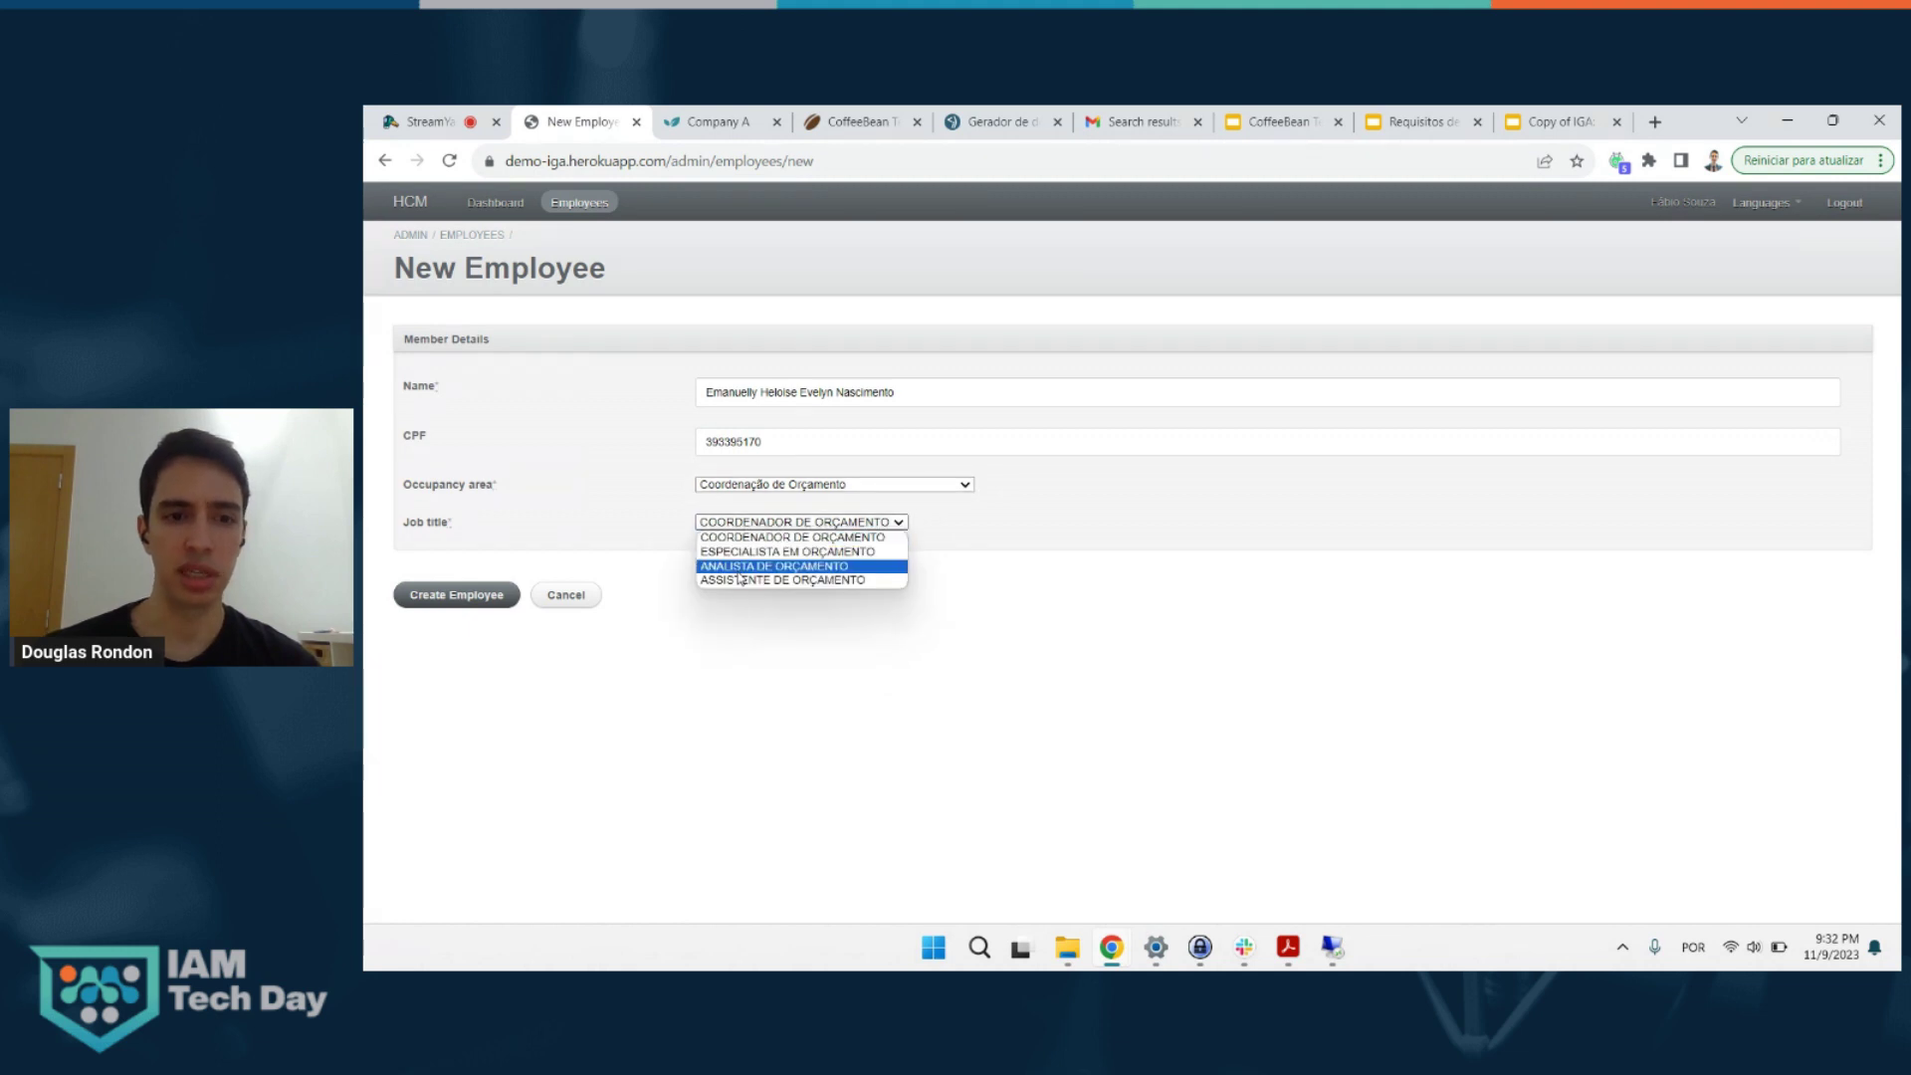
pyautogui.click(738, 570)
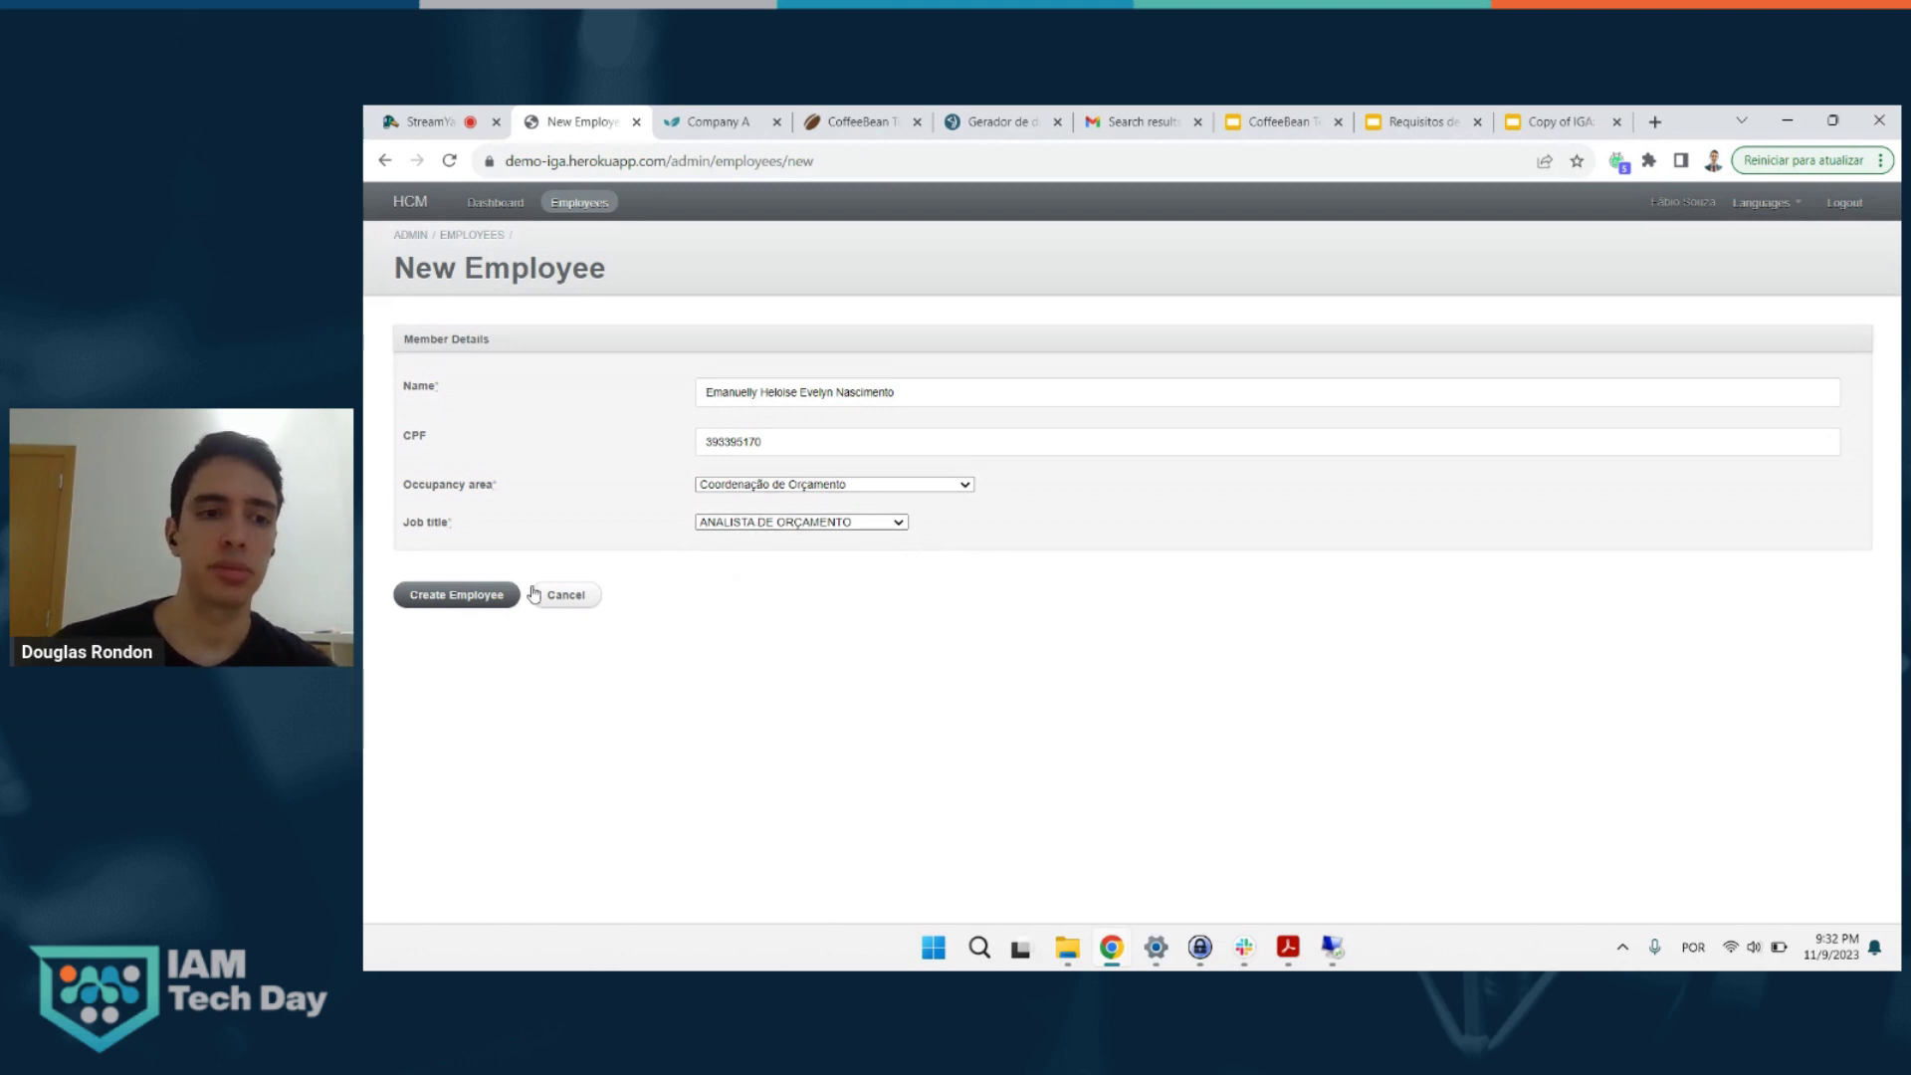
pyautogui.click(479, 604)
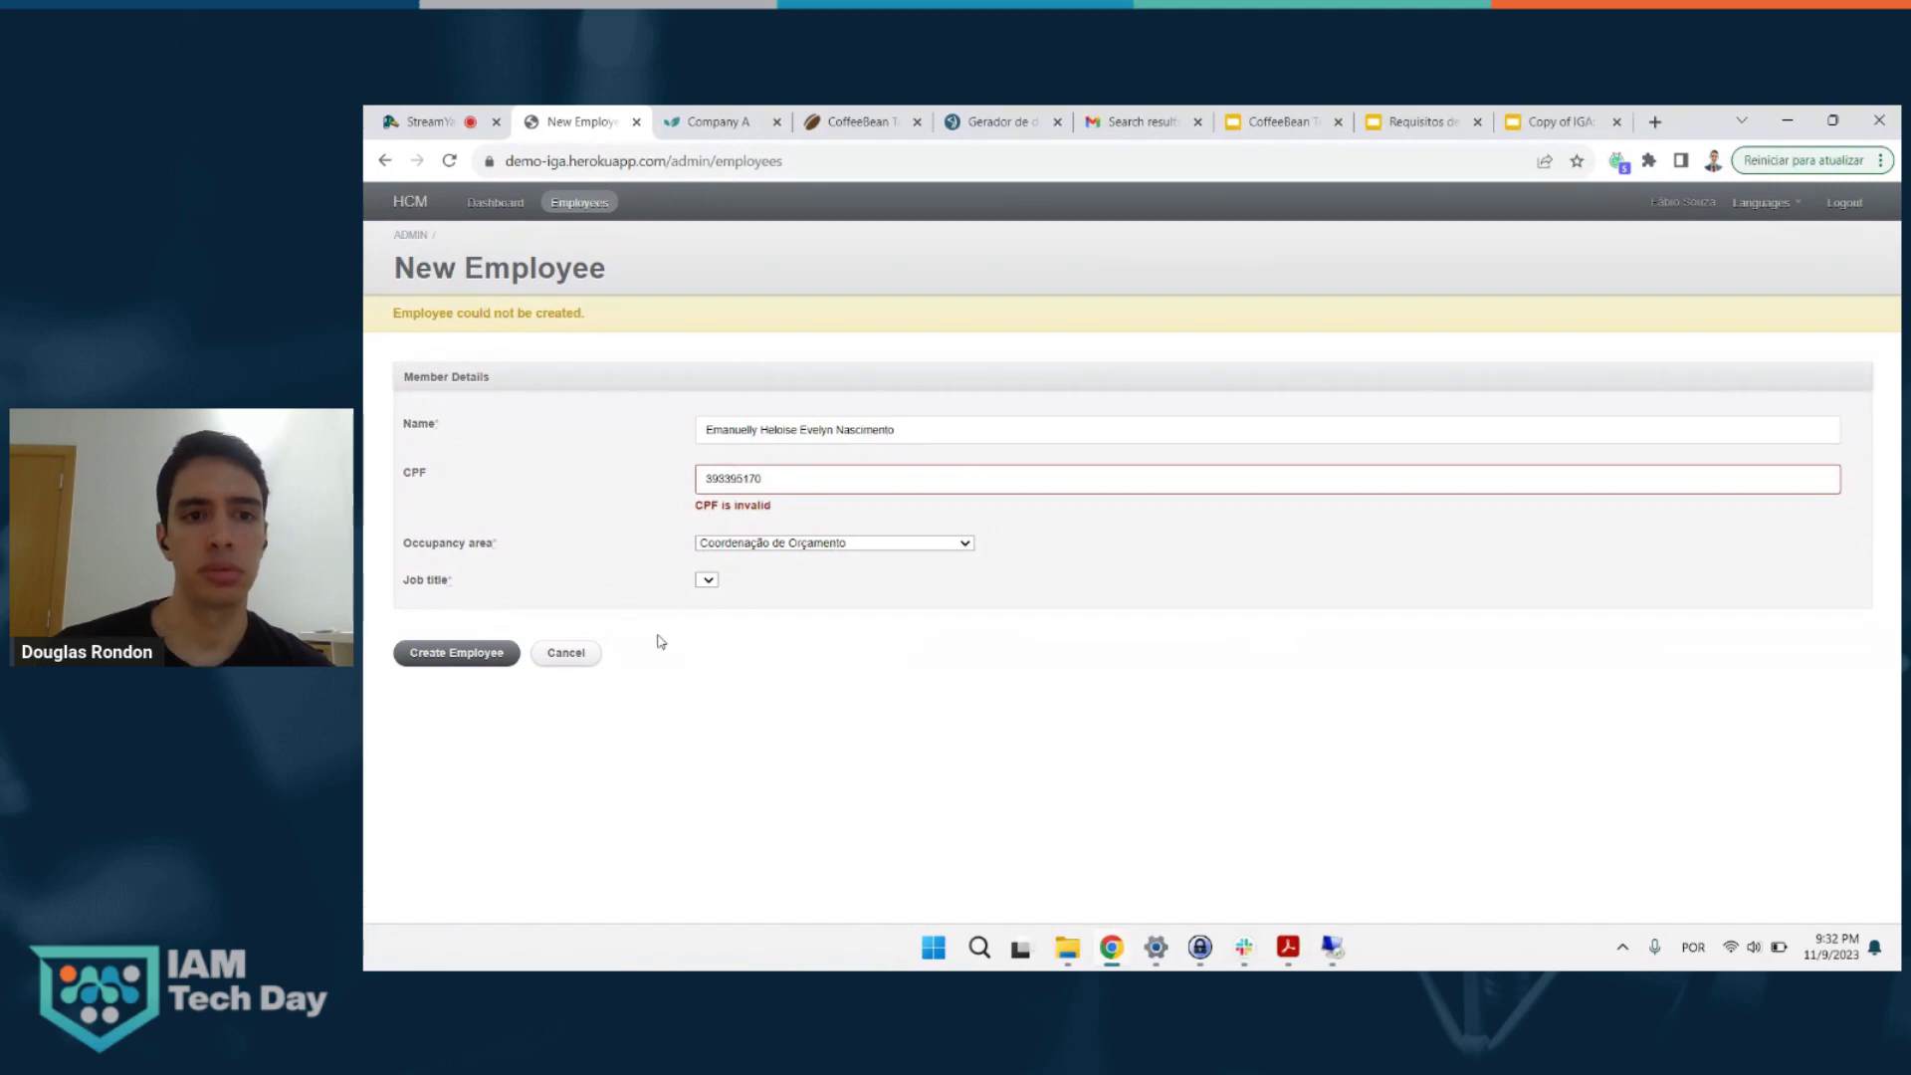
# - Replace the CPF value with a fresh copy of the generated RG number without punctuation, and try to create the employee again
pyautogui.click(770, 480)
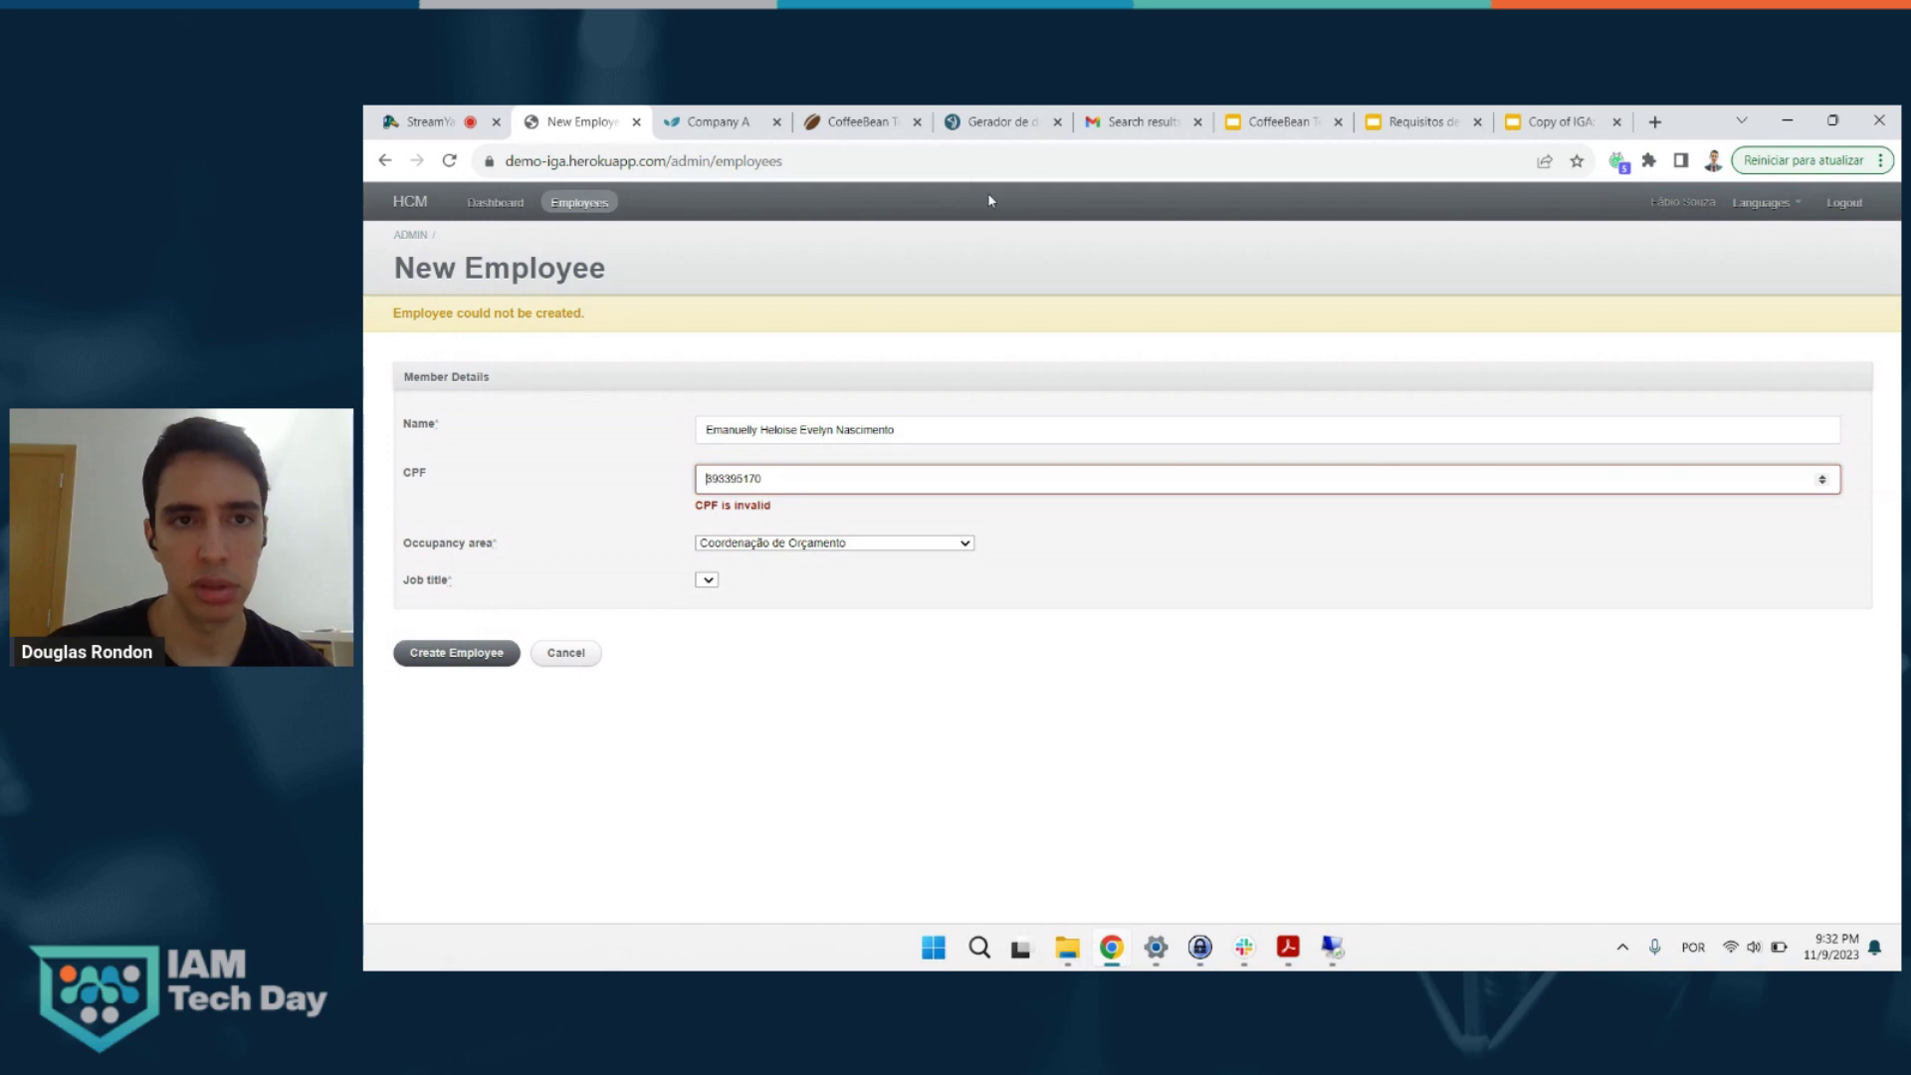
pyautogui.click(711, 122)
pyautogui.click(995, 121)
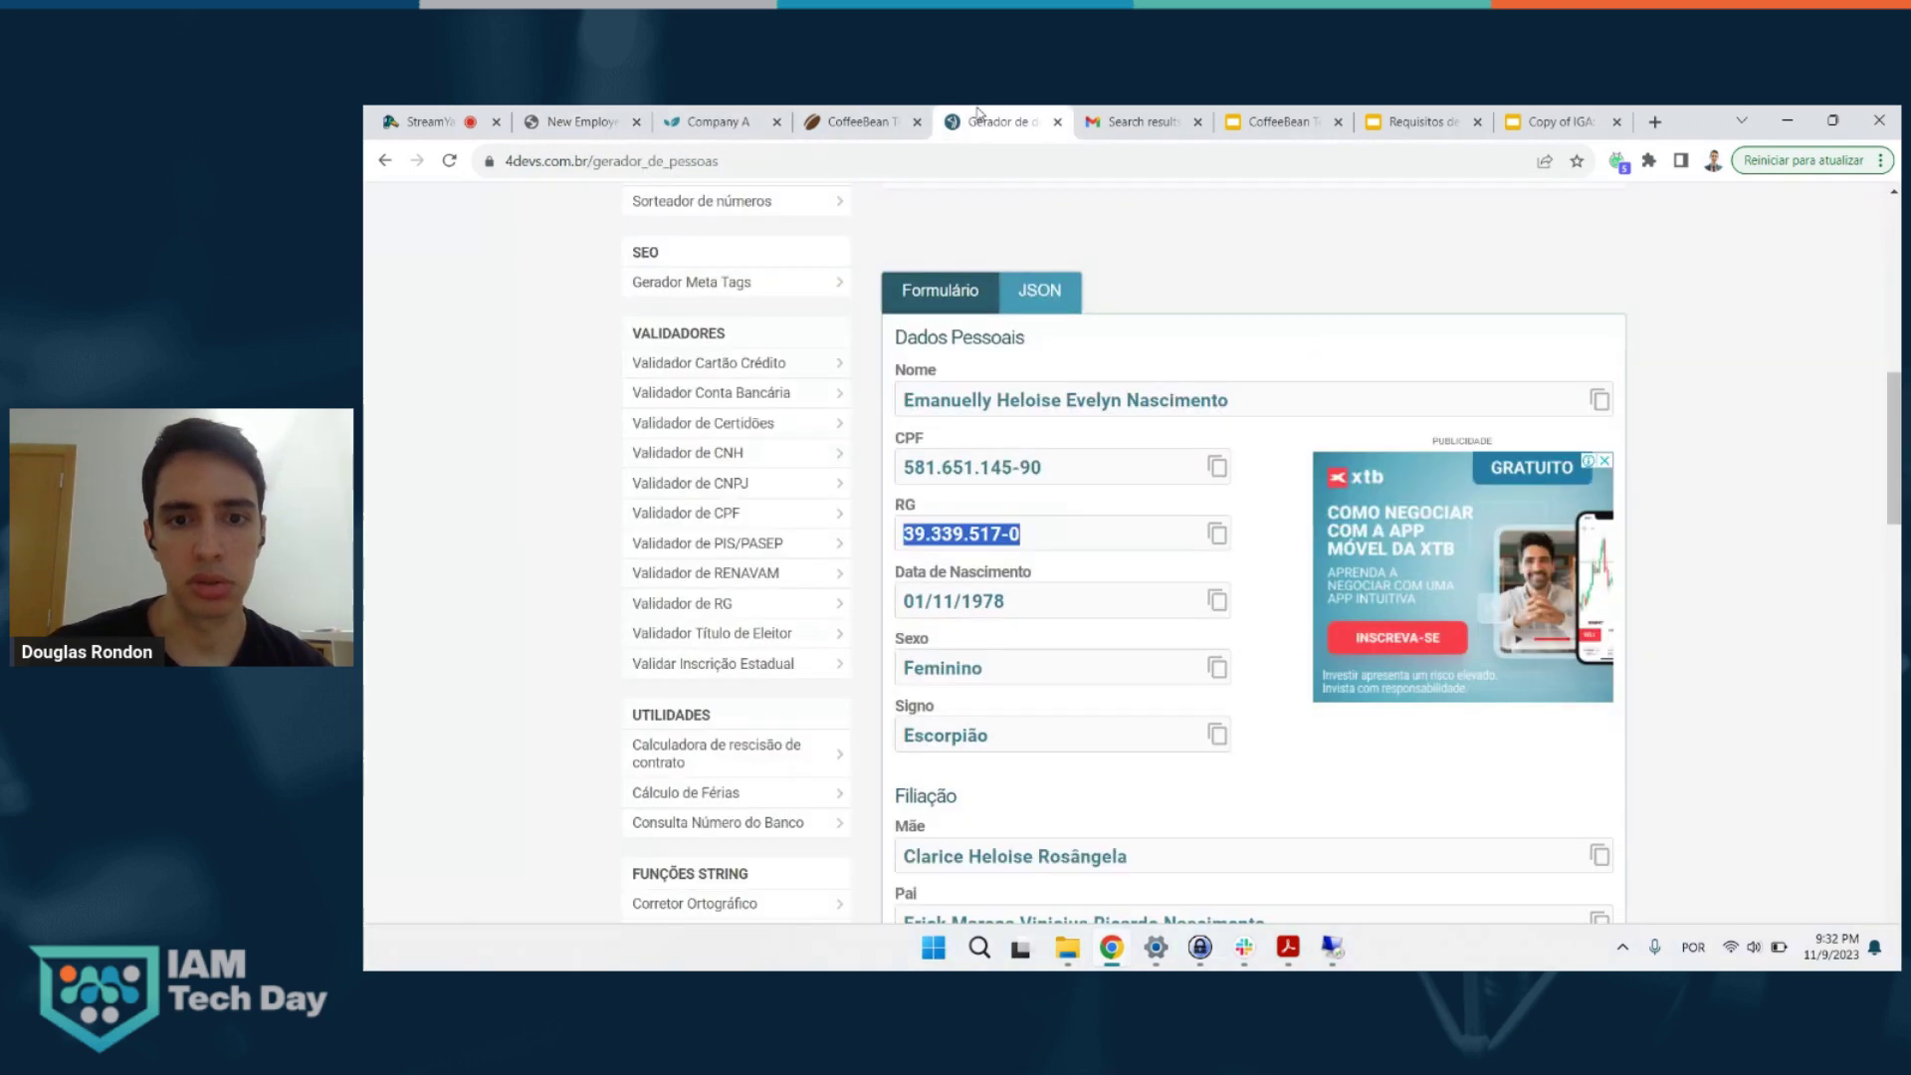
pyautogui.click(1218, 533)
pyautogui.click(582, 122)
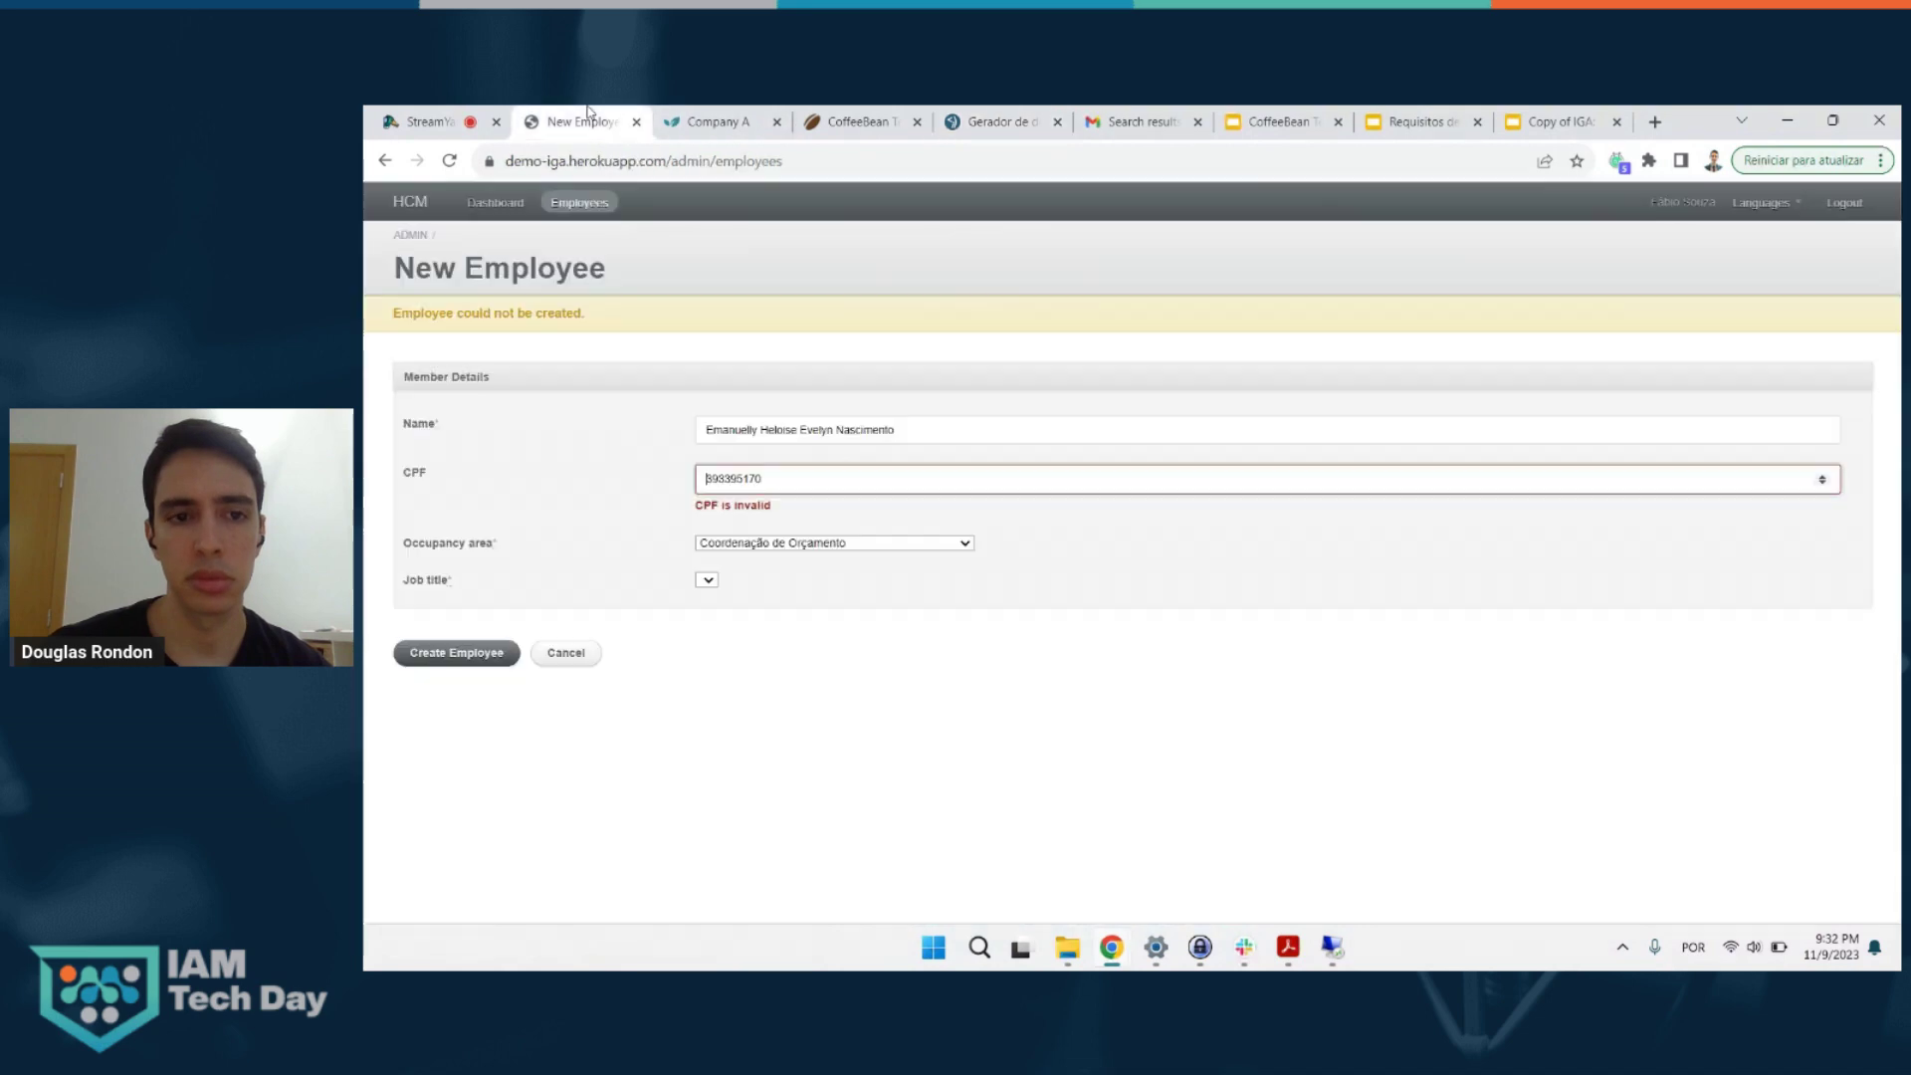
pyautogui.doubleClick(745, 479)
pyautogui.hotkey('ctrl', 'v')
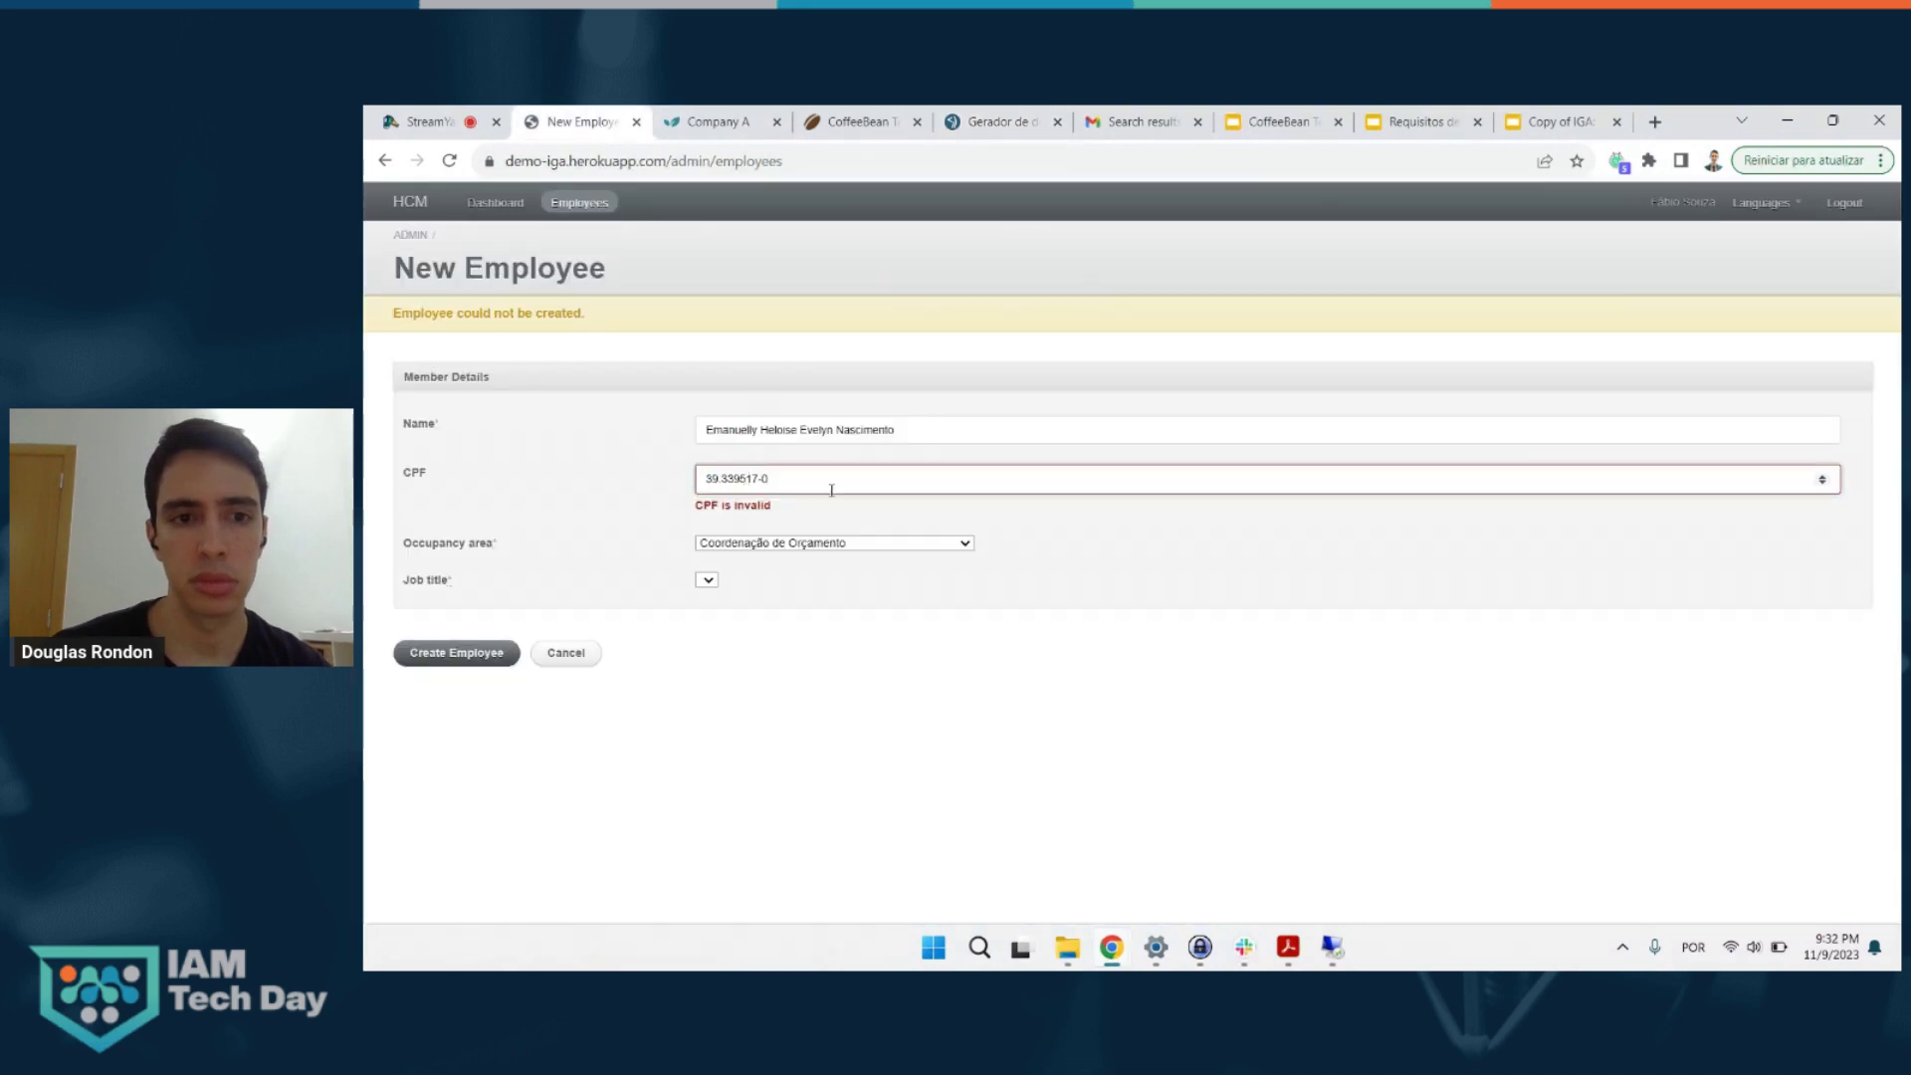
pyautogui.click(721, 479)
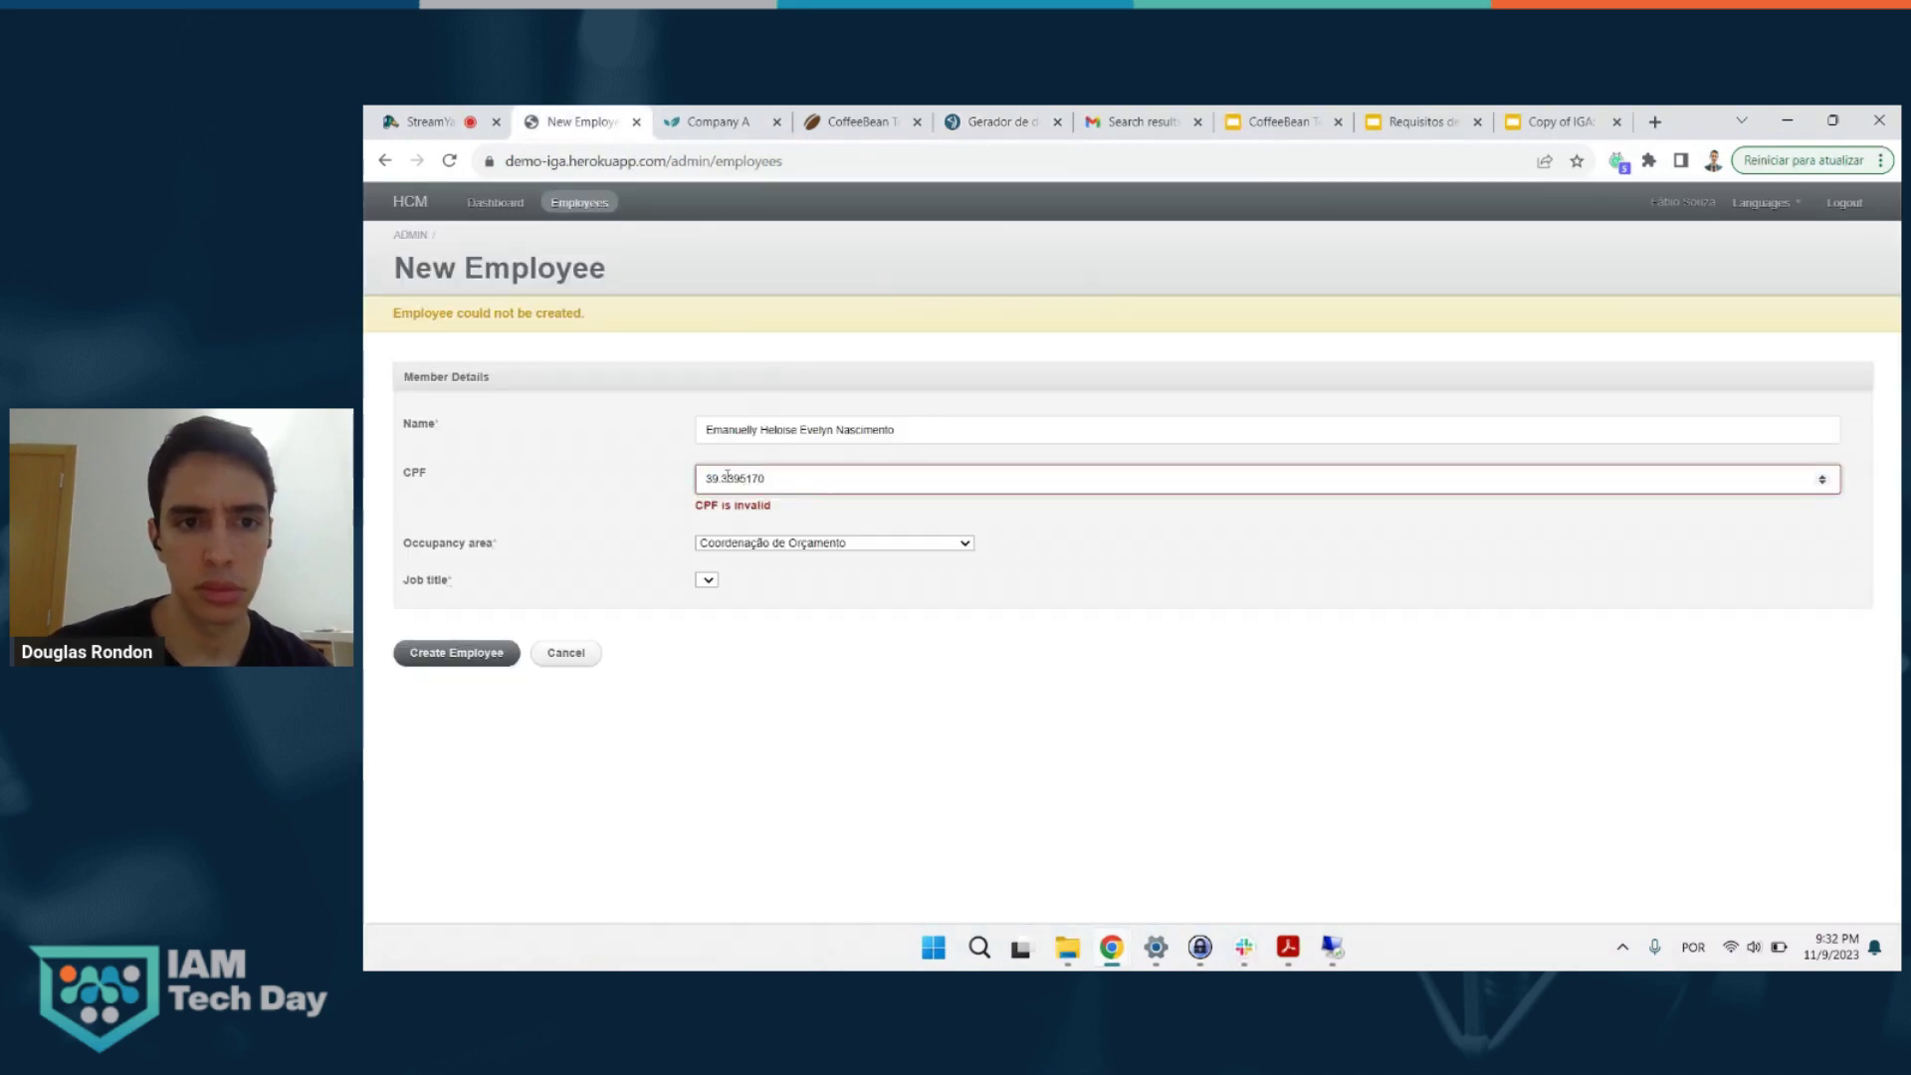
pyautogui.press('BackSpace')
pyautogui.click(468, 665)
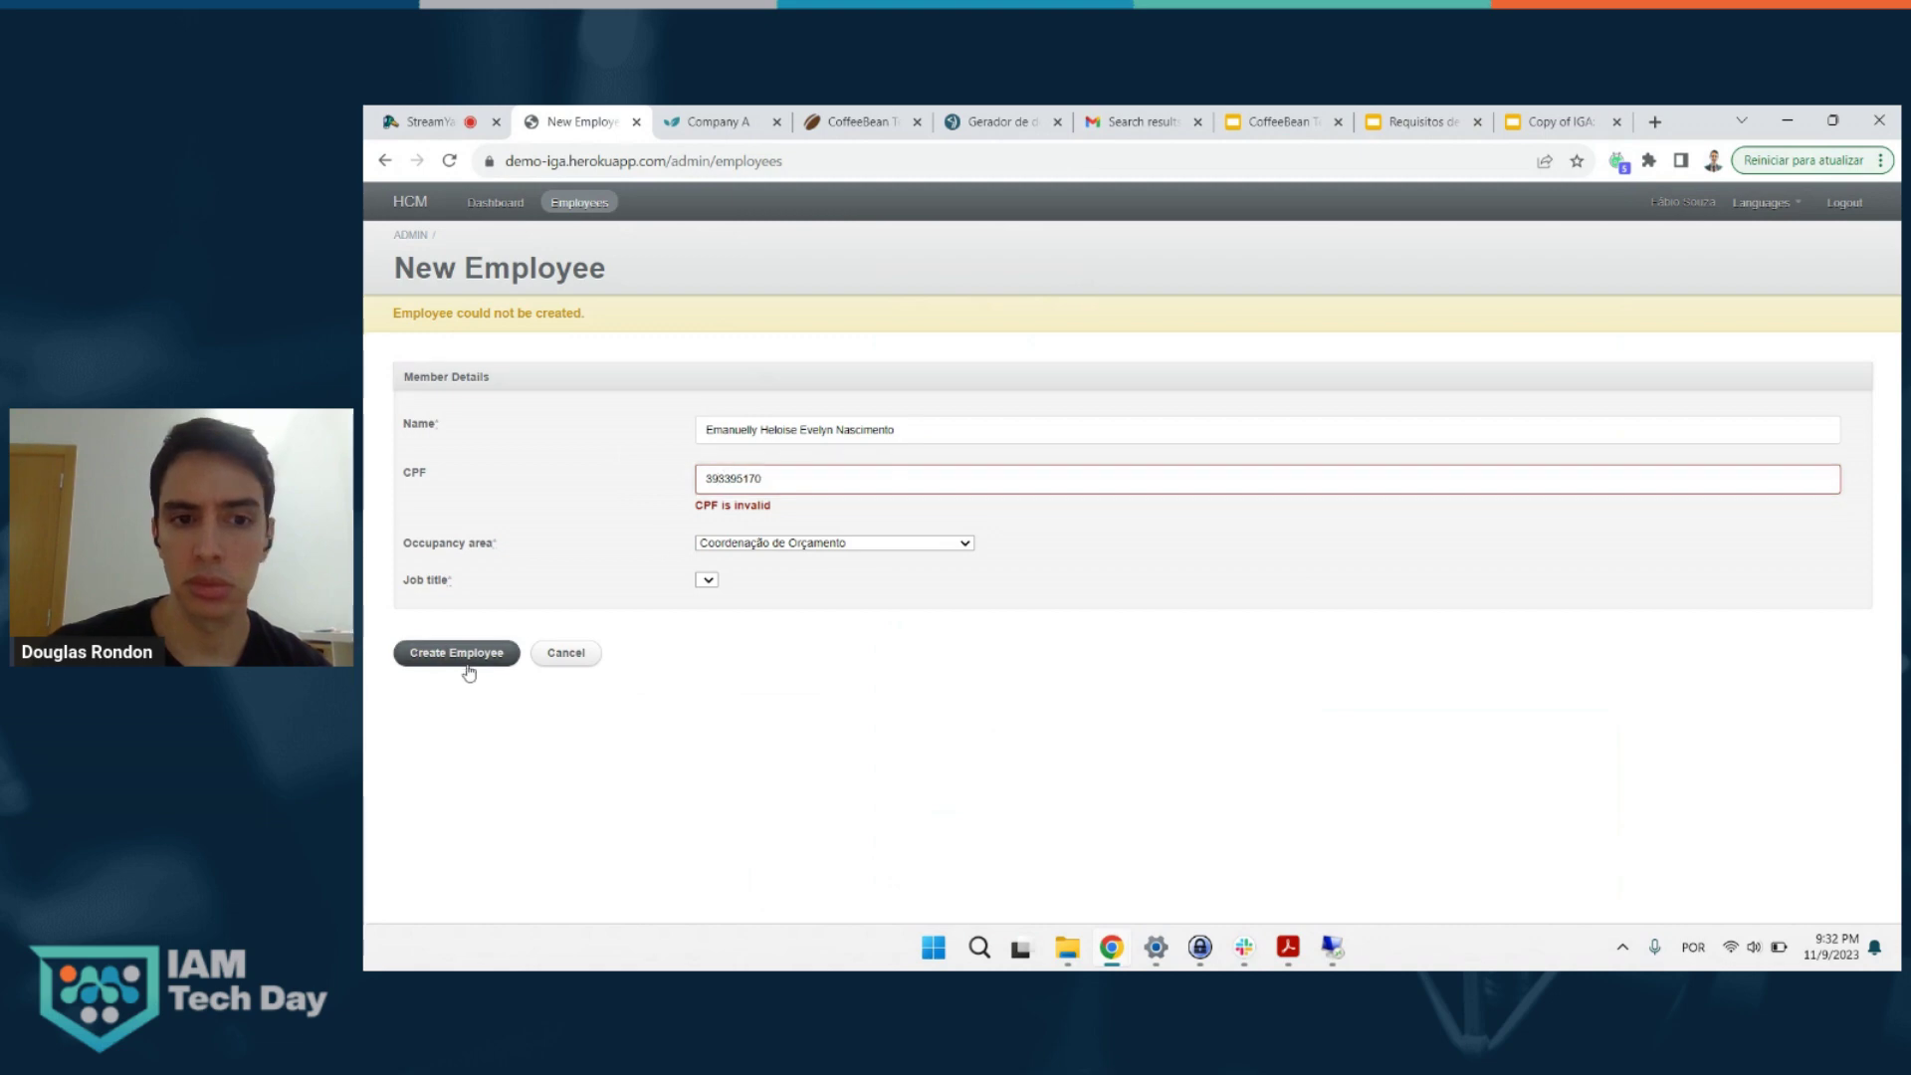
# - Reselect Coordenação de Orçamento as occupancy area and ANALISTA DE ORÇAMENTO as job title, and resubmit the employee form
pyautogui.click(705, 581)
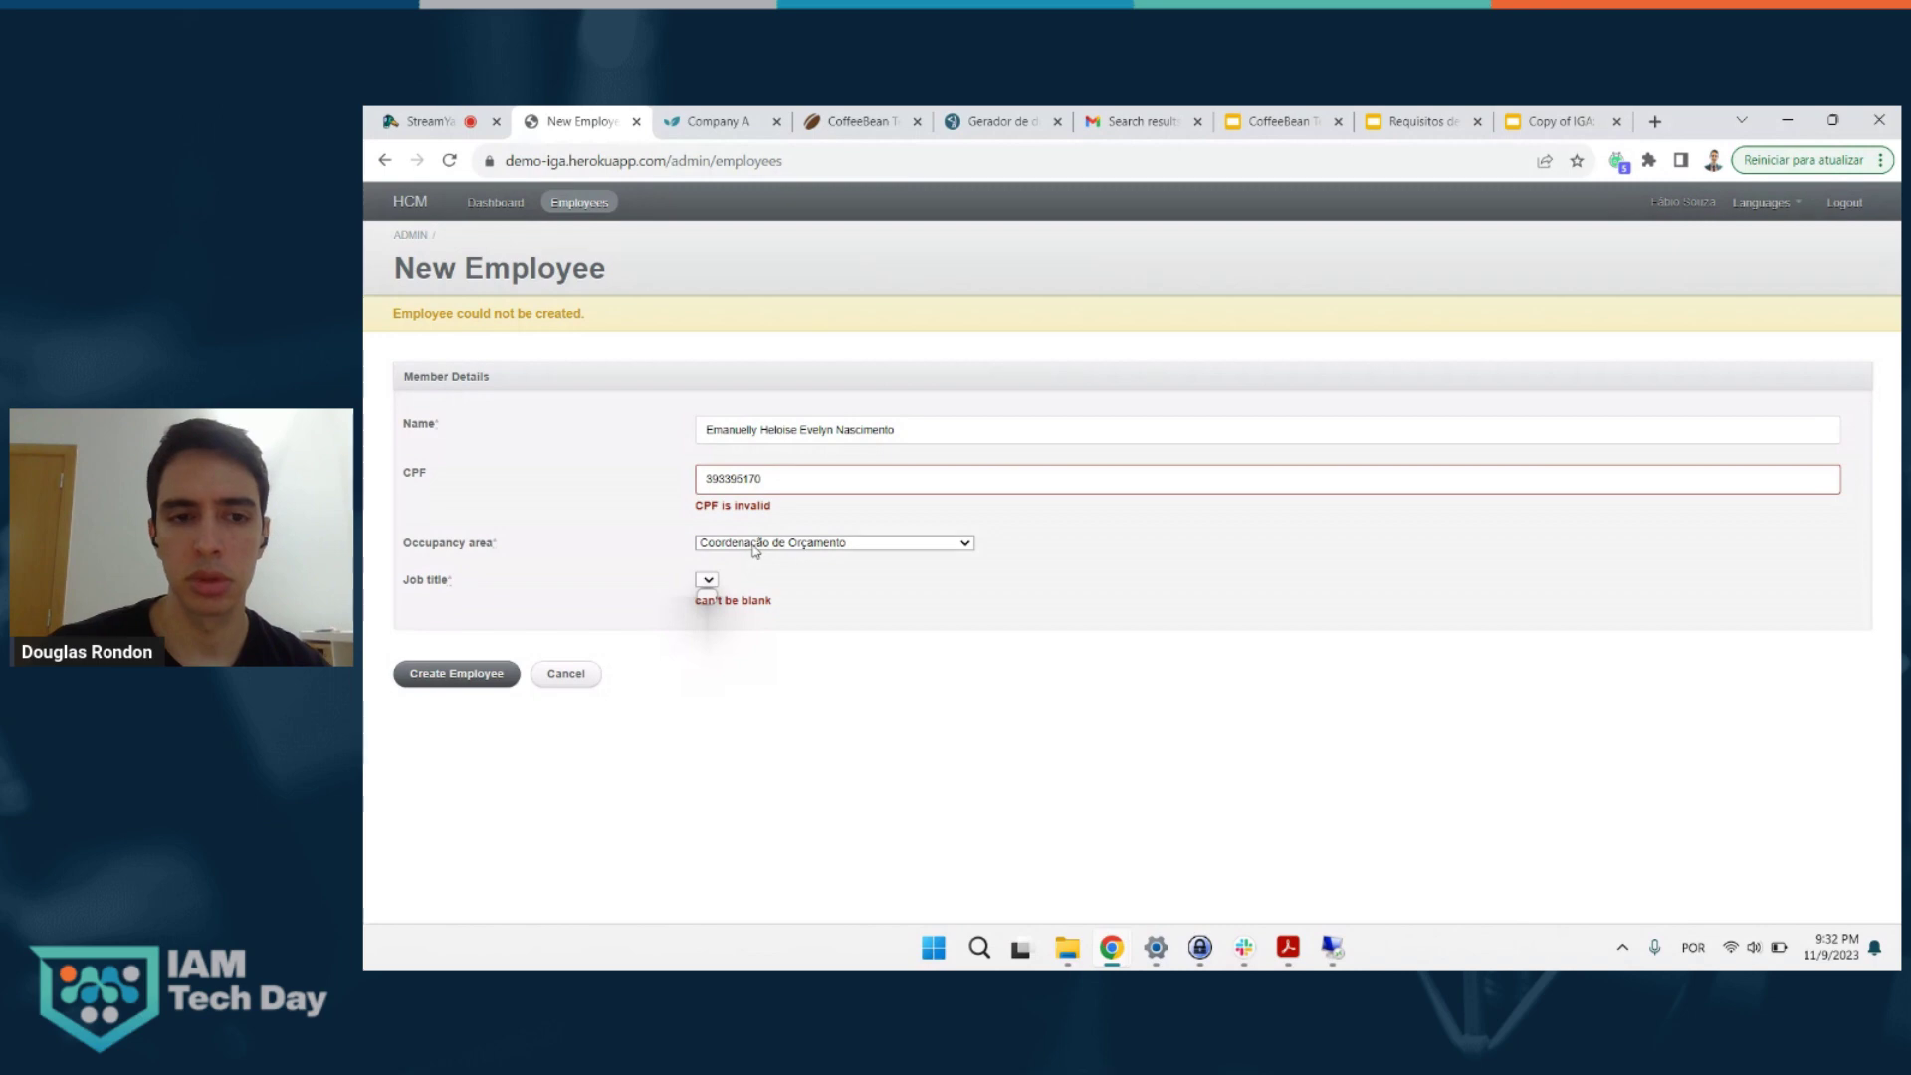
pyautogui.click(754, 545)
pyautogui.click(767, 702)
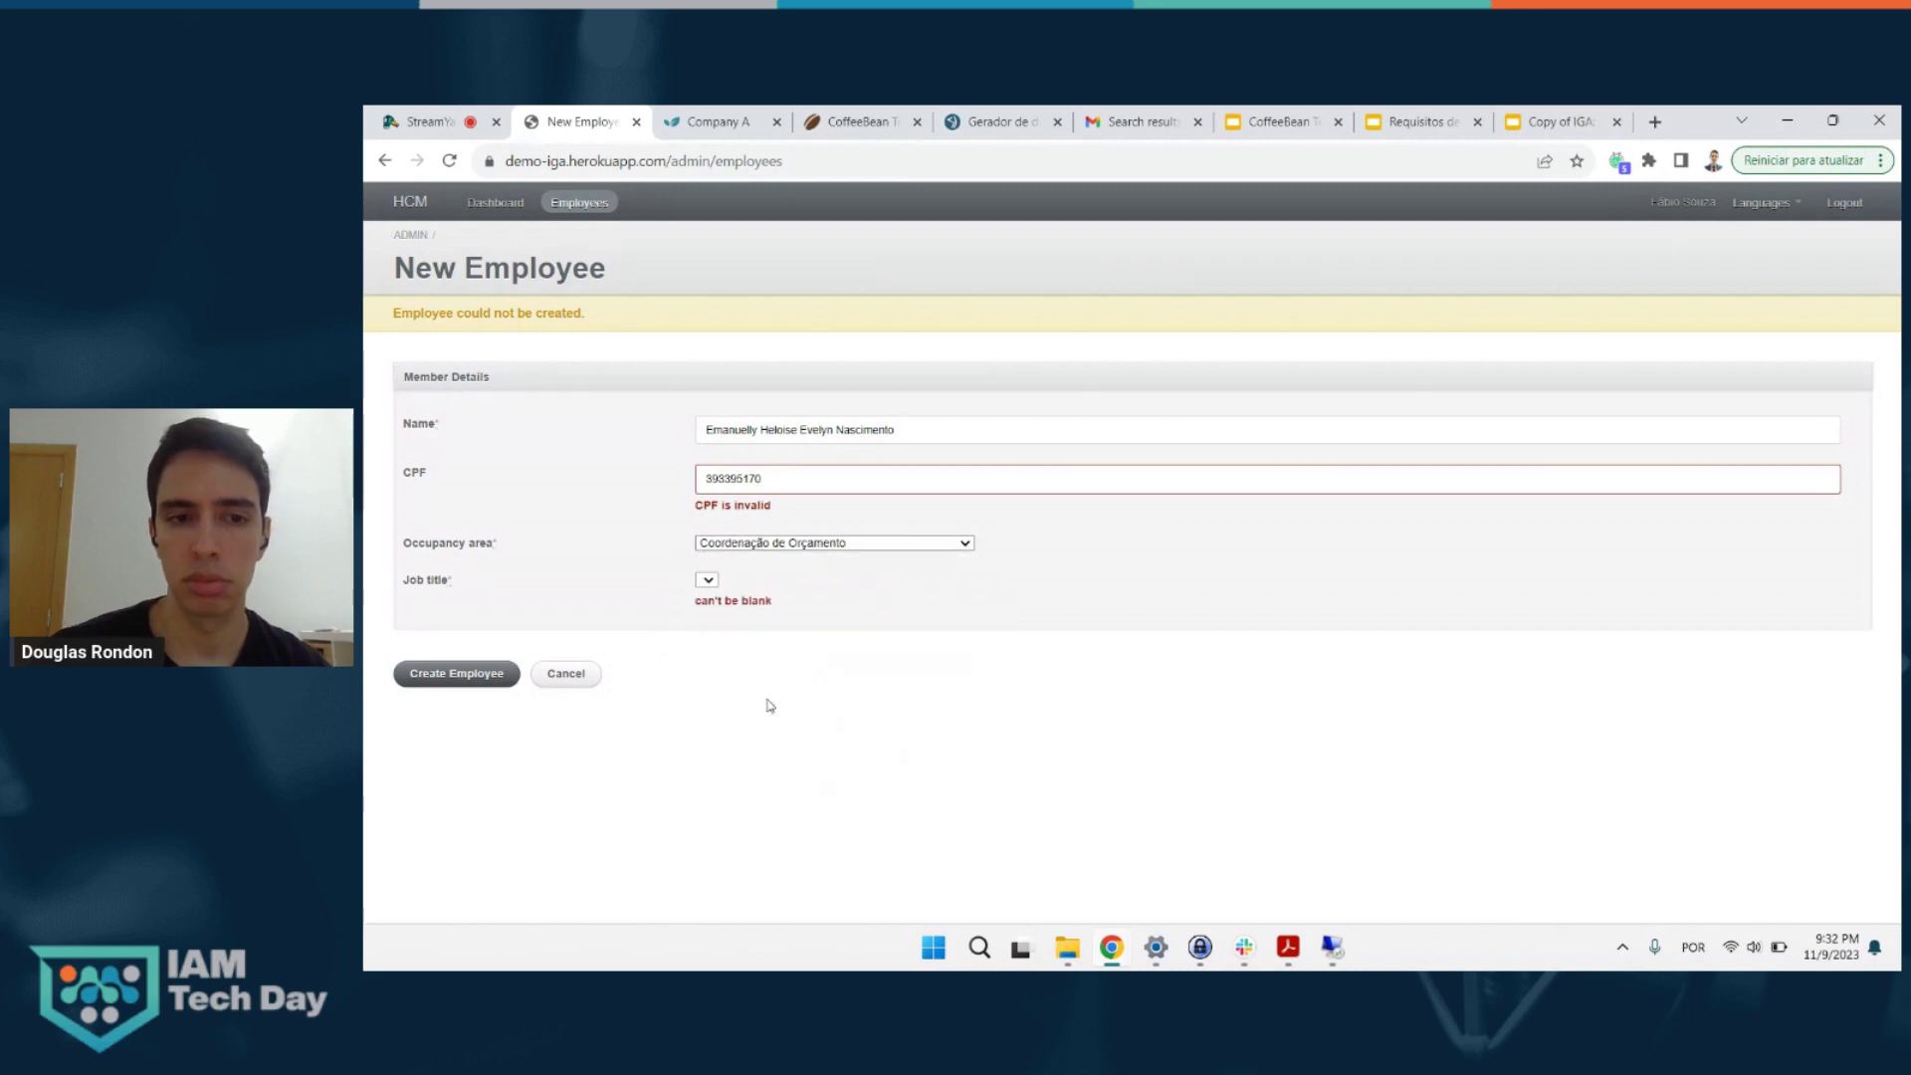
pyautogui.click(731, 546)
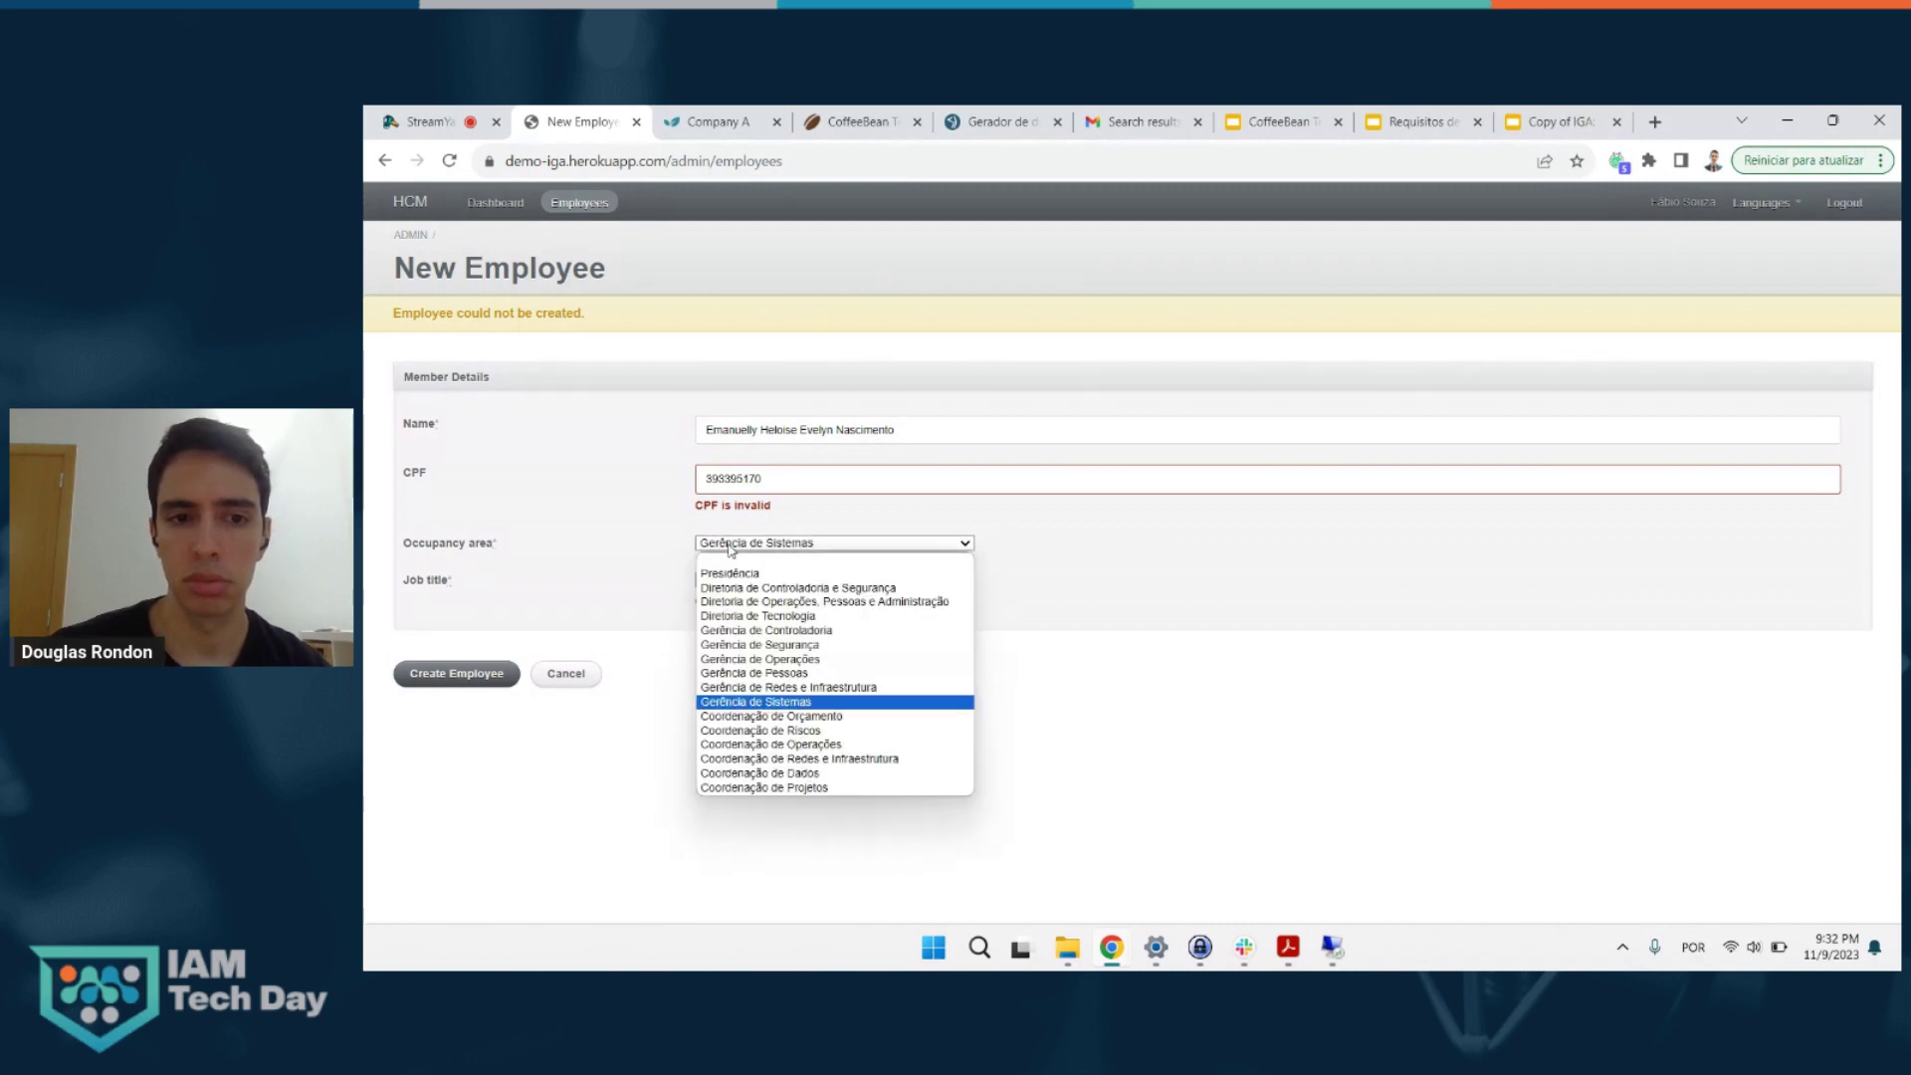
pyautogui.click(753, 717)
pyautogui.click(733, 583)
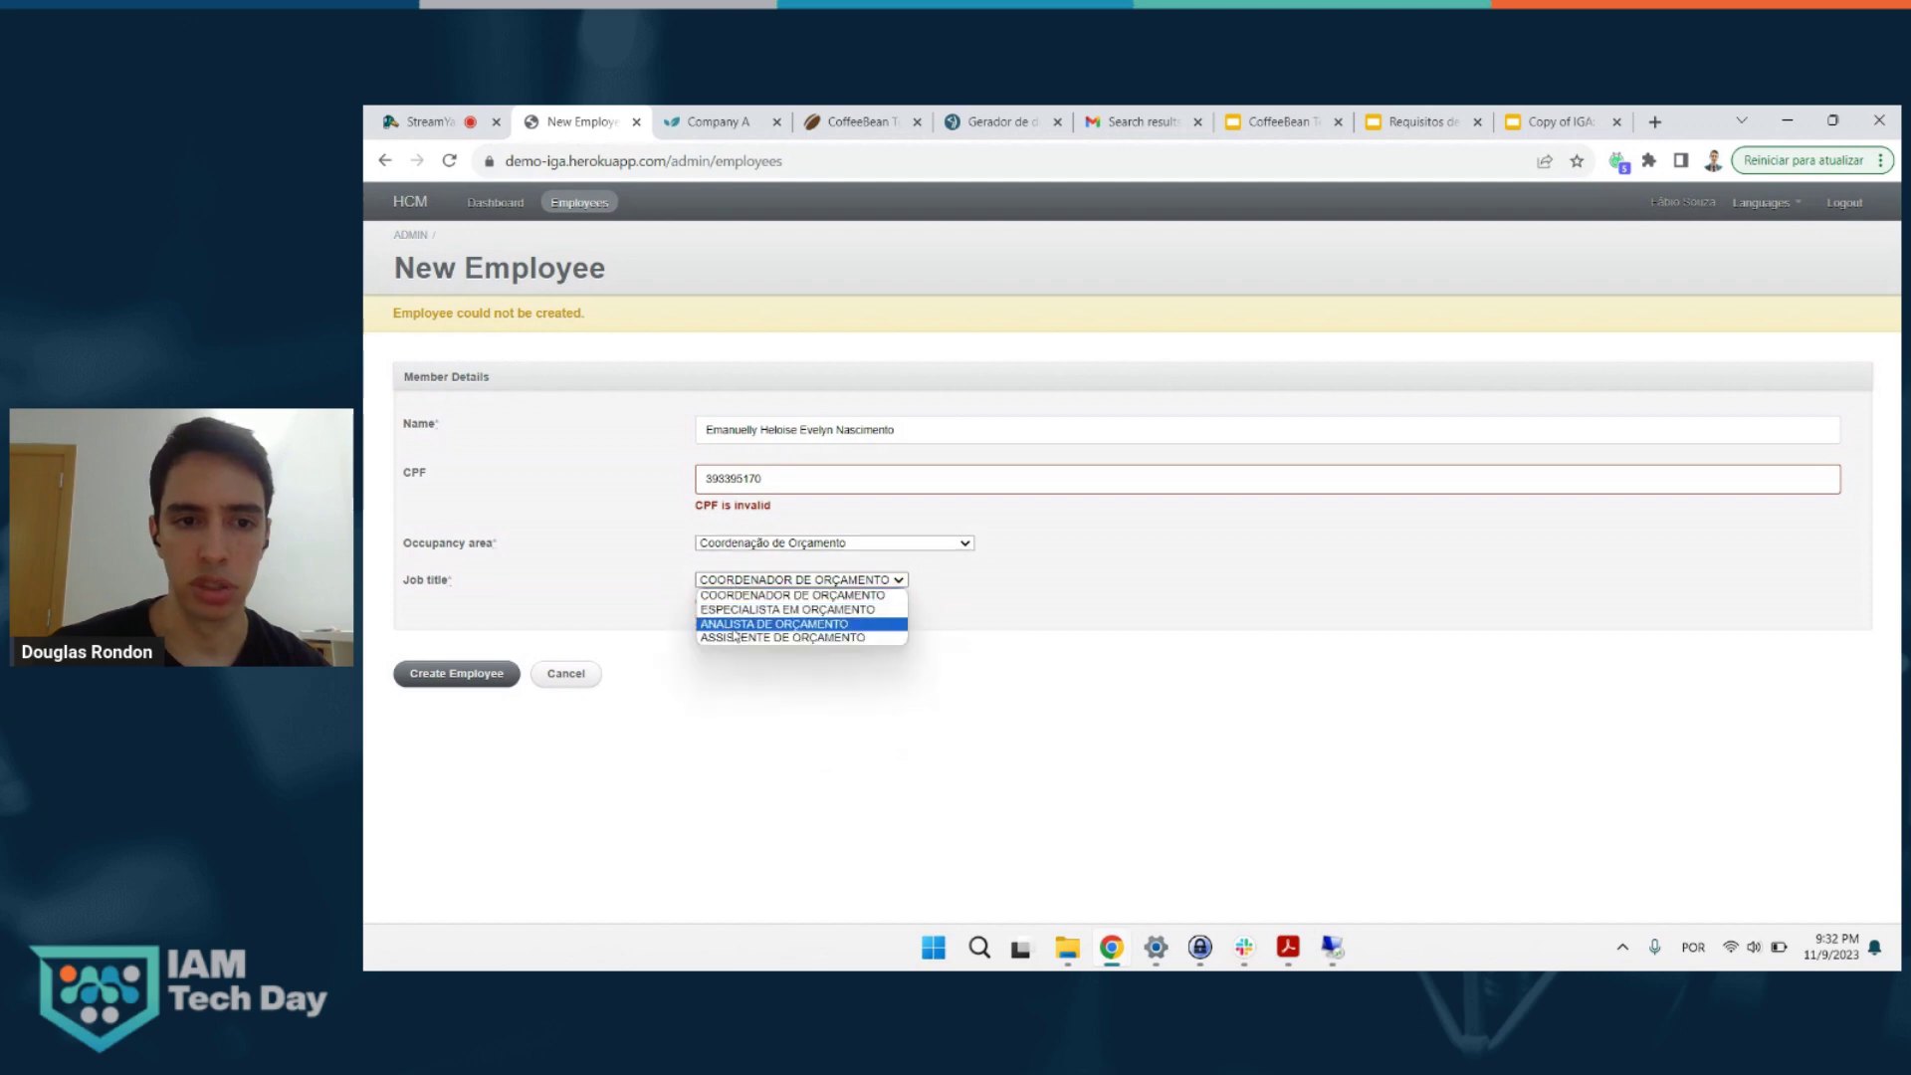
pyautogui.click(736, 625)
pyautogui.click(470, 673)
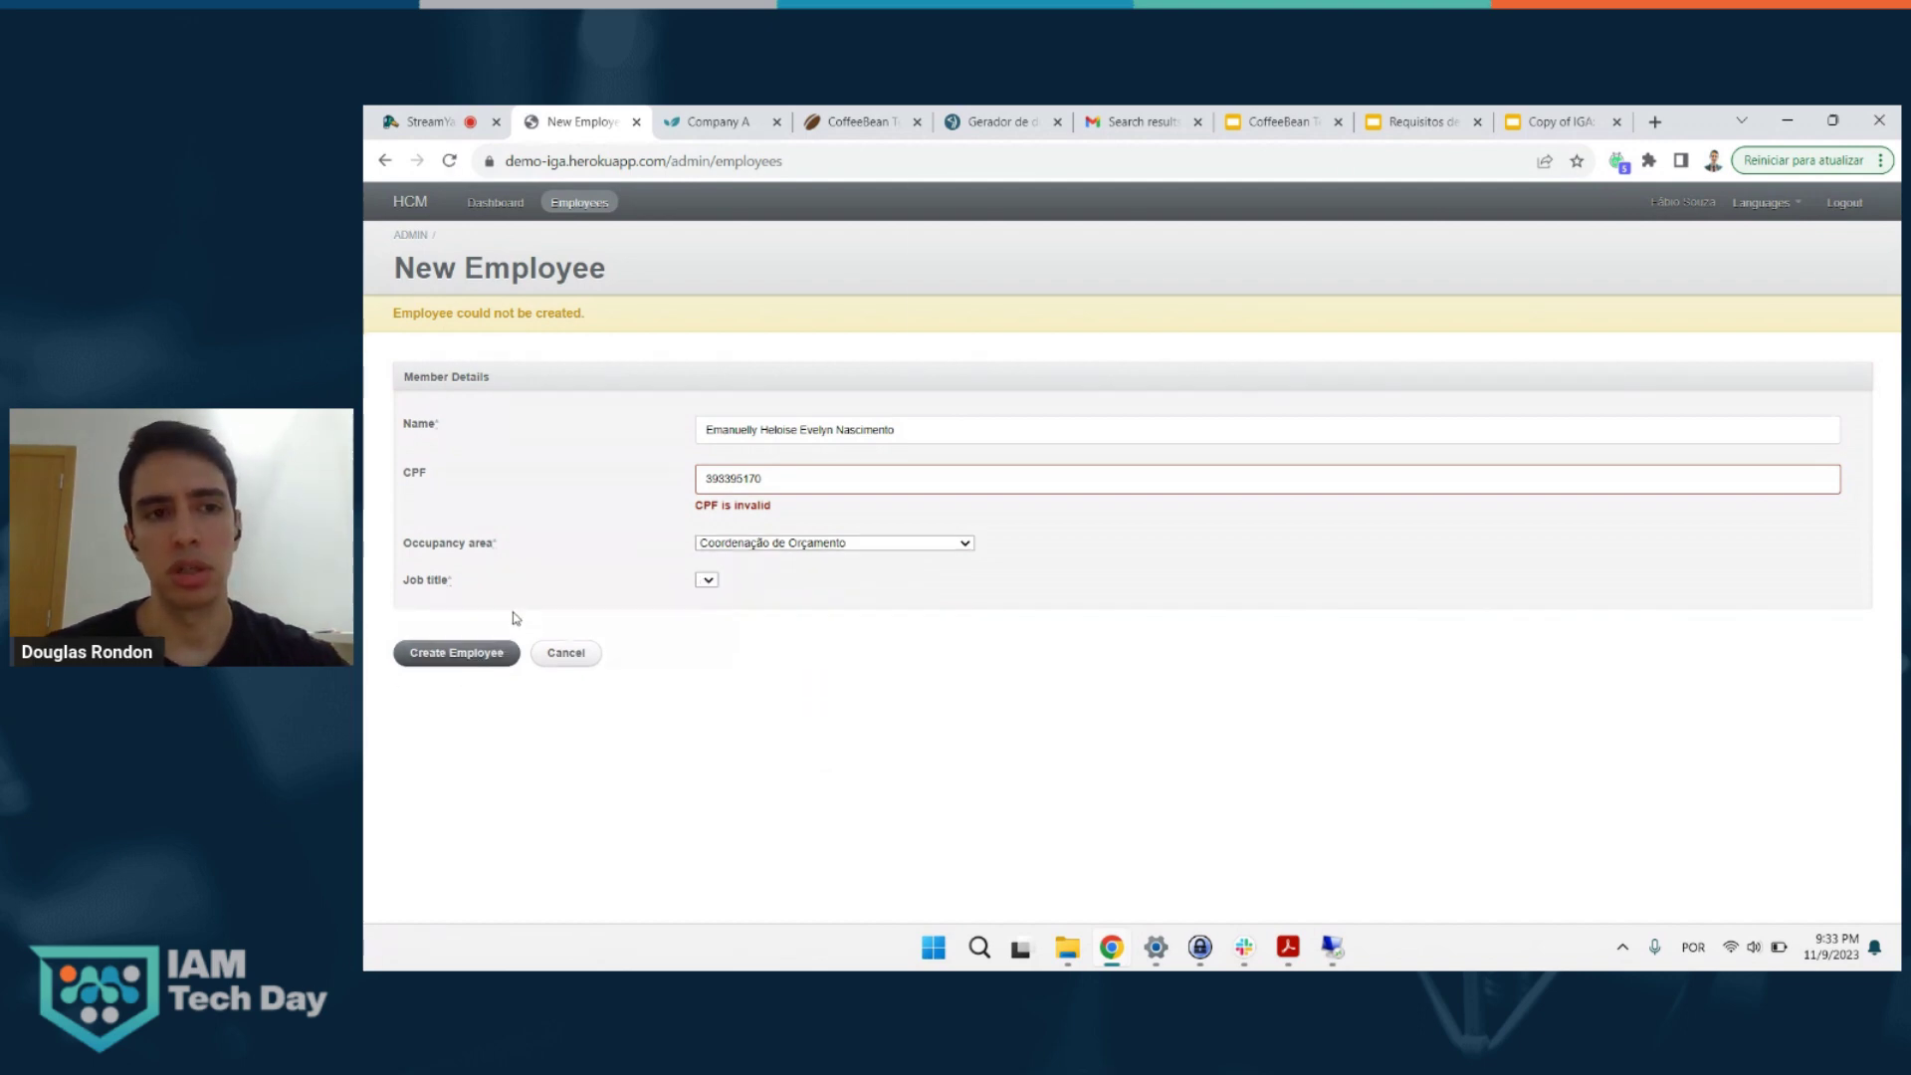
# - Abandon the rejected form and open a blank new employee form from the HCM Employees list
pyautogui.press('F5')
pyautogui.click(1296, 316)
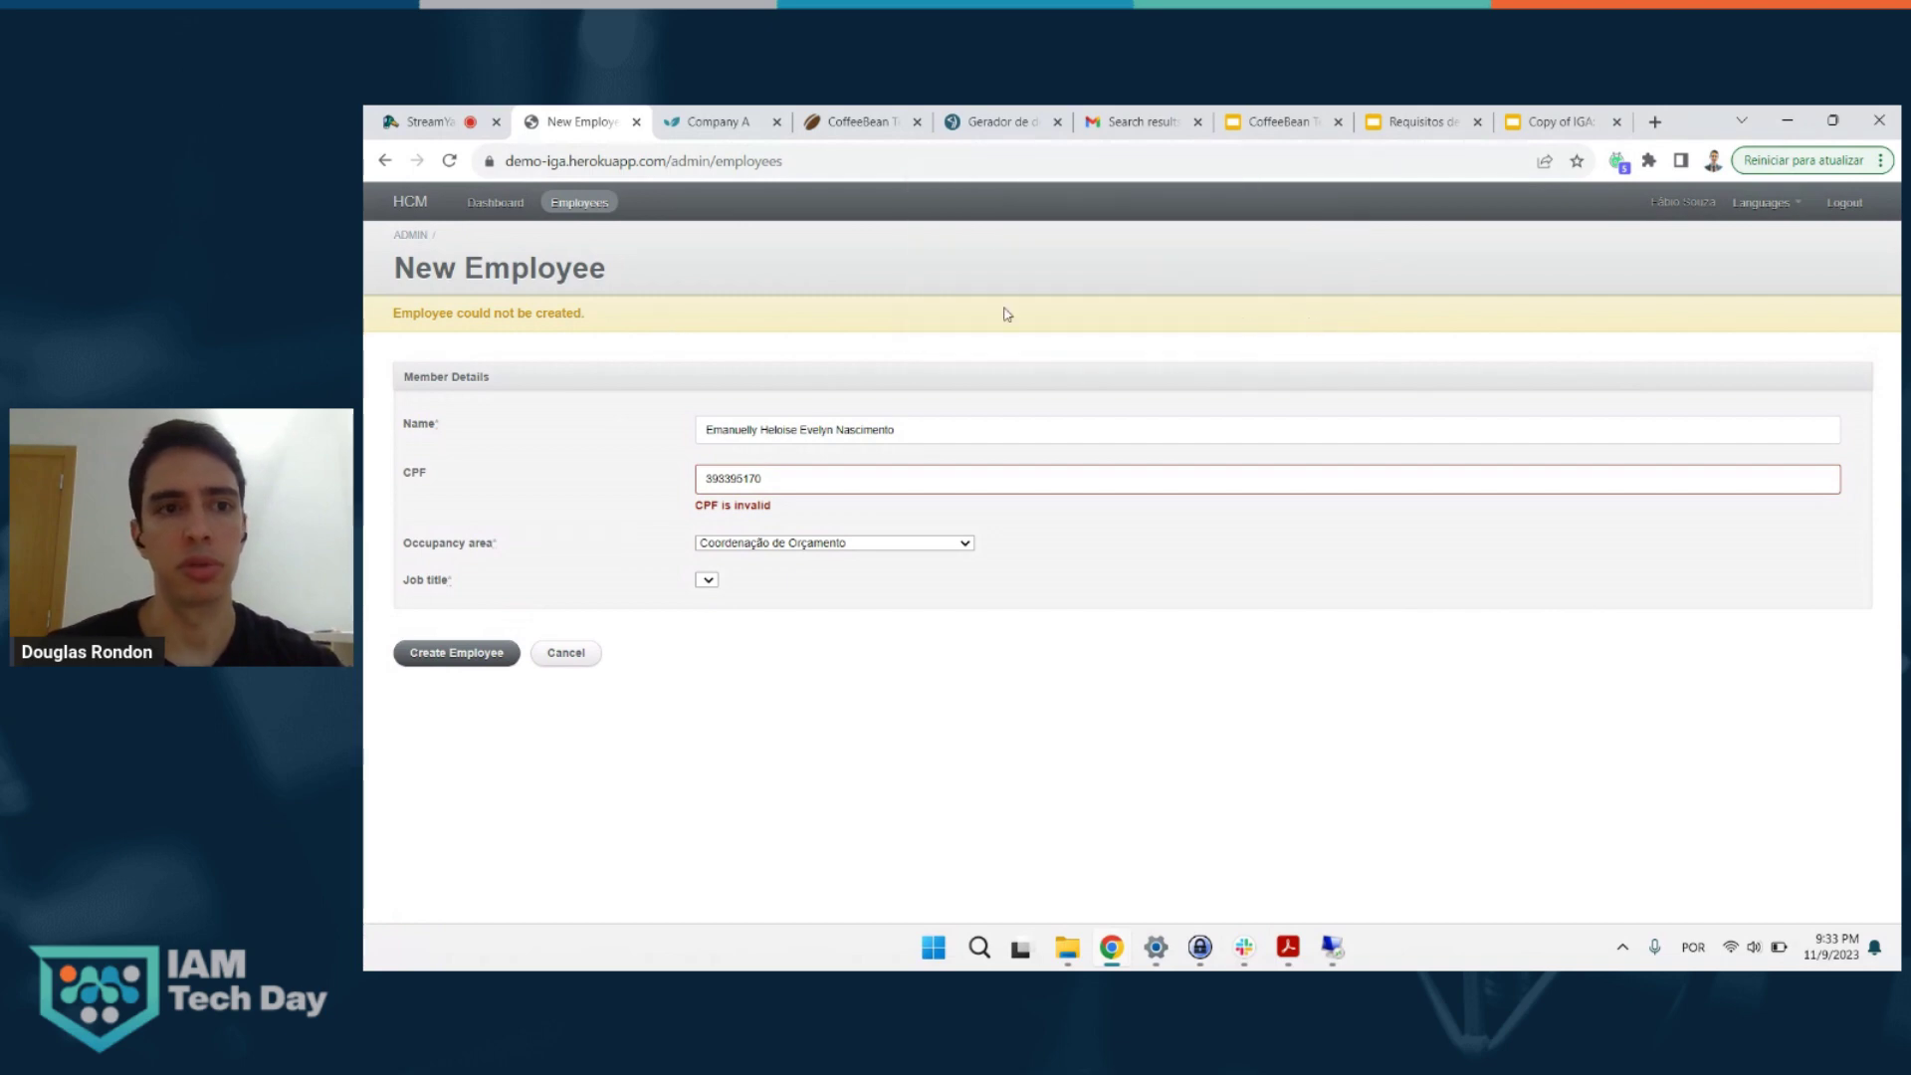
pyautogui.click(602, 205)
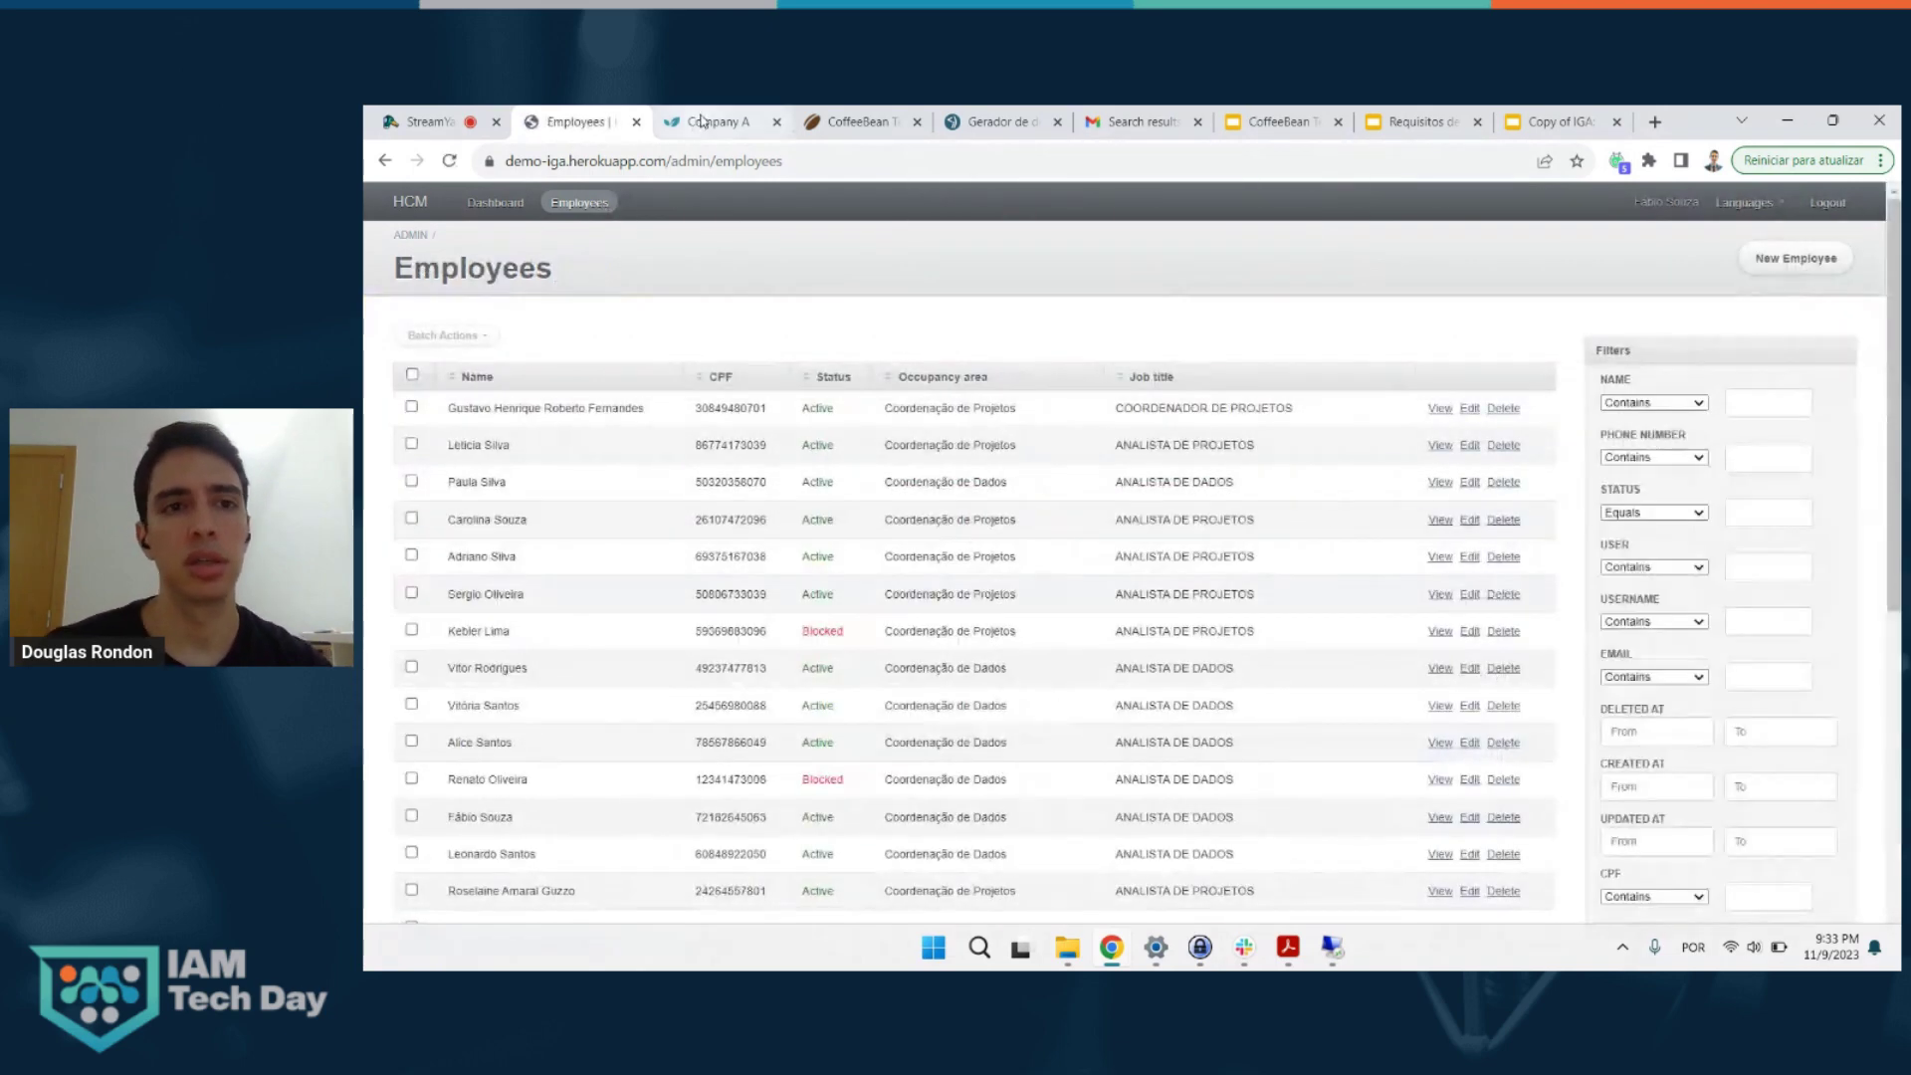
pyautogui.click(1806, 261)
# - Generate a new person on the 4devs person generator with the document numbers free of punctuation
pyautogui.click(1020, 112)
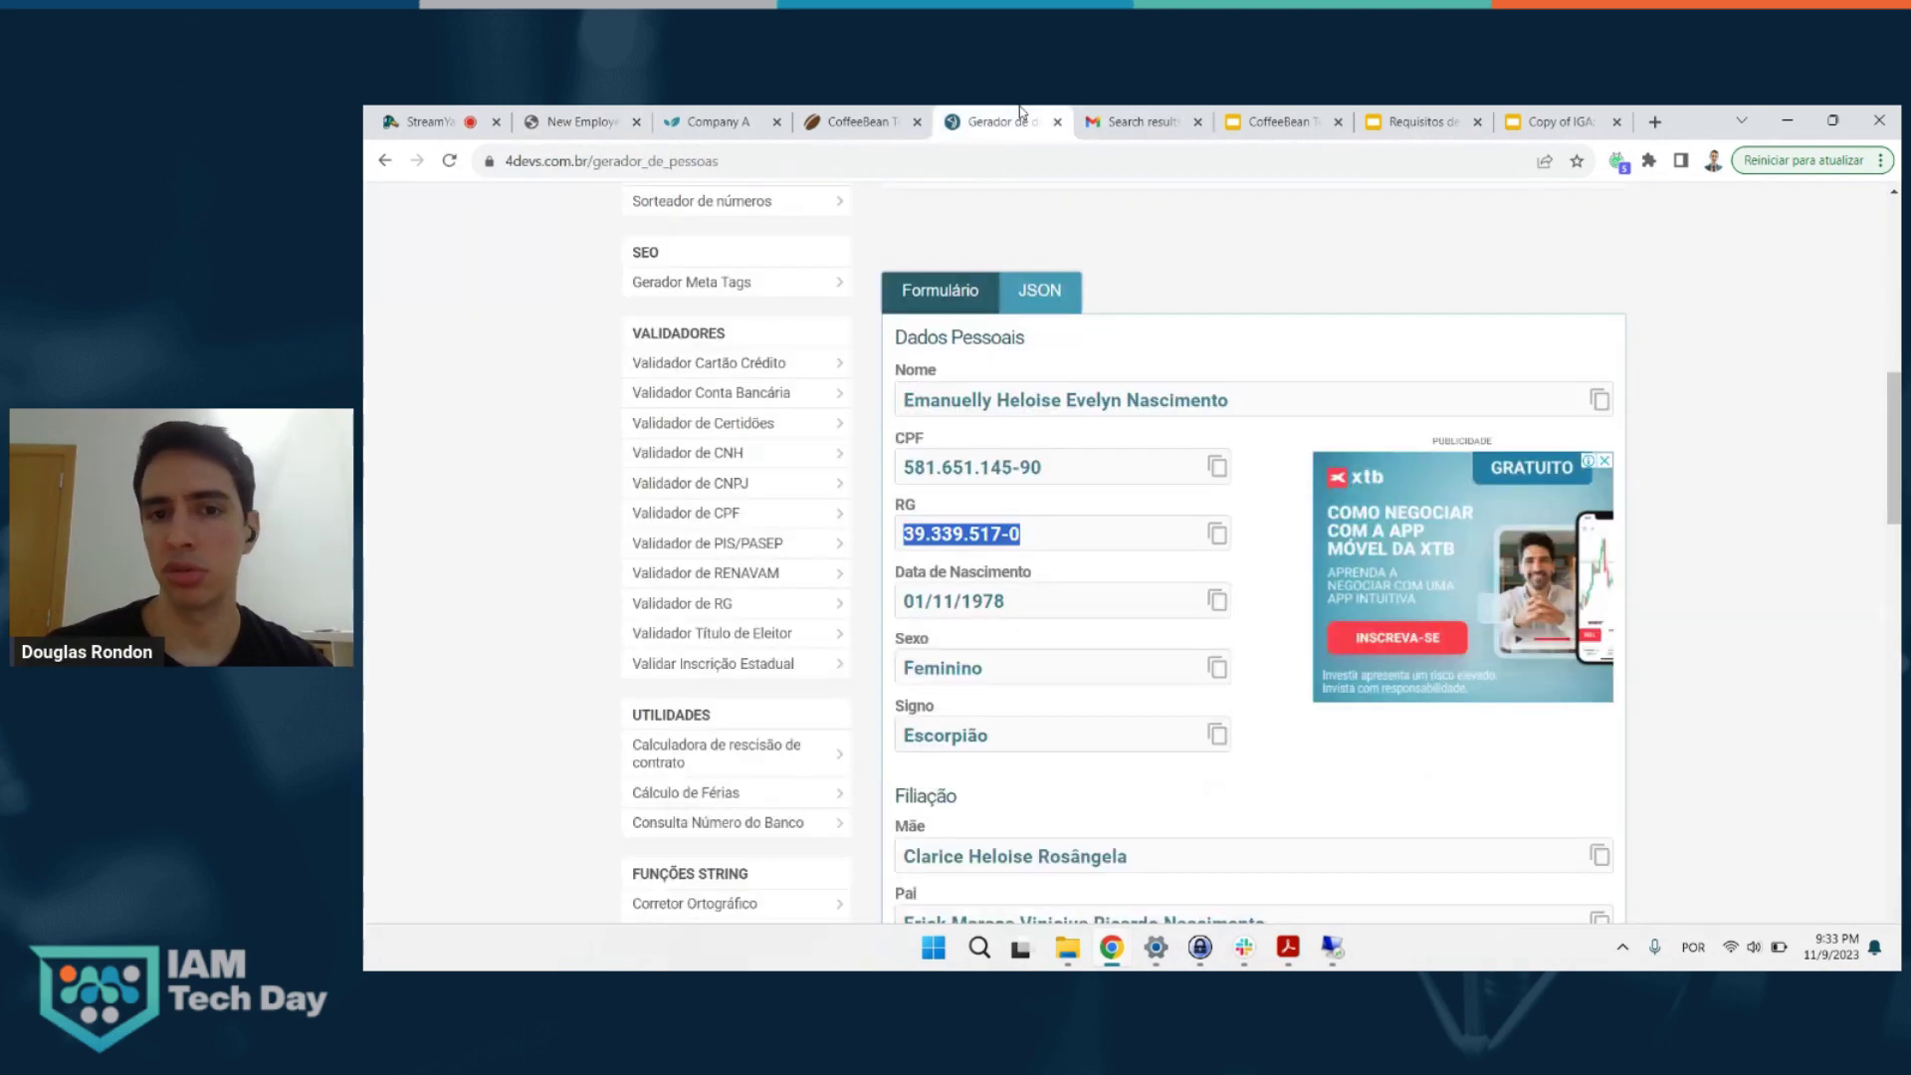
pyautogui.scroll(2, 1056, 319)
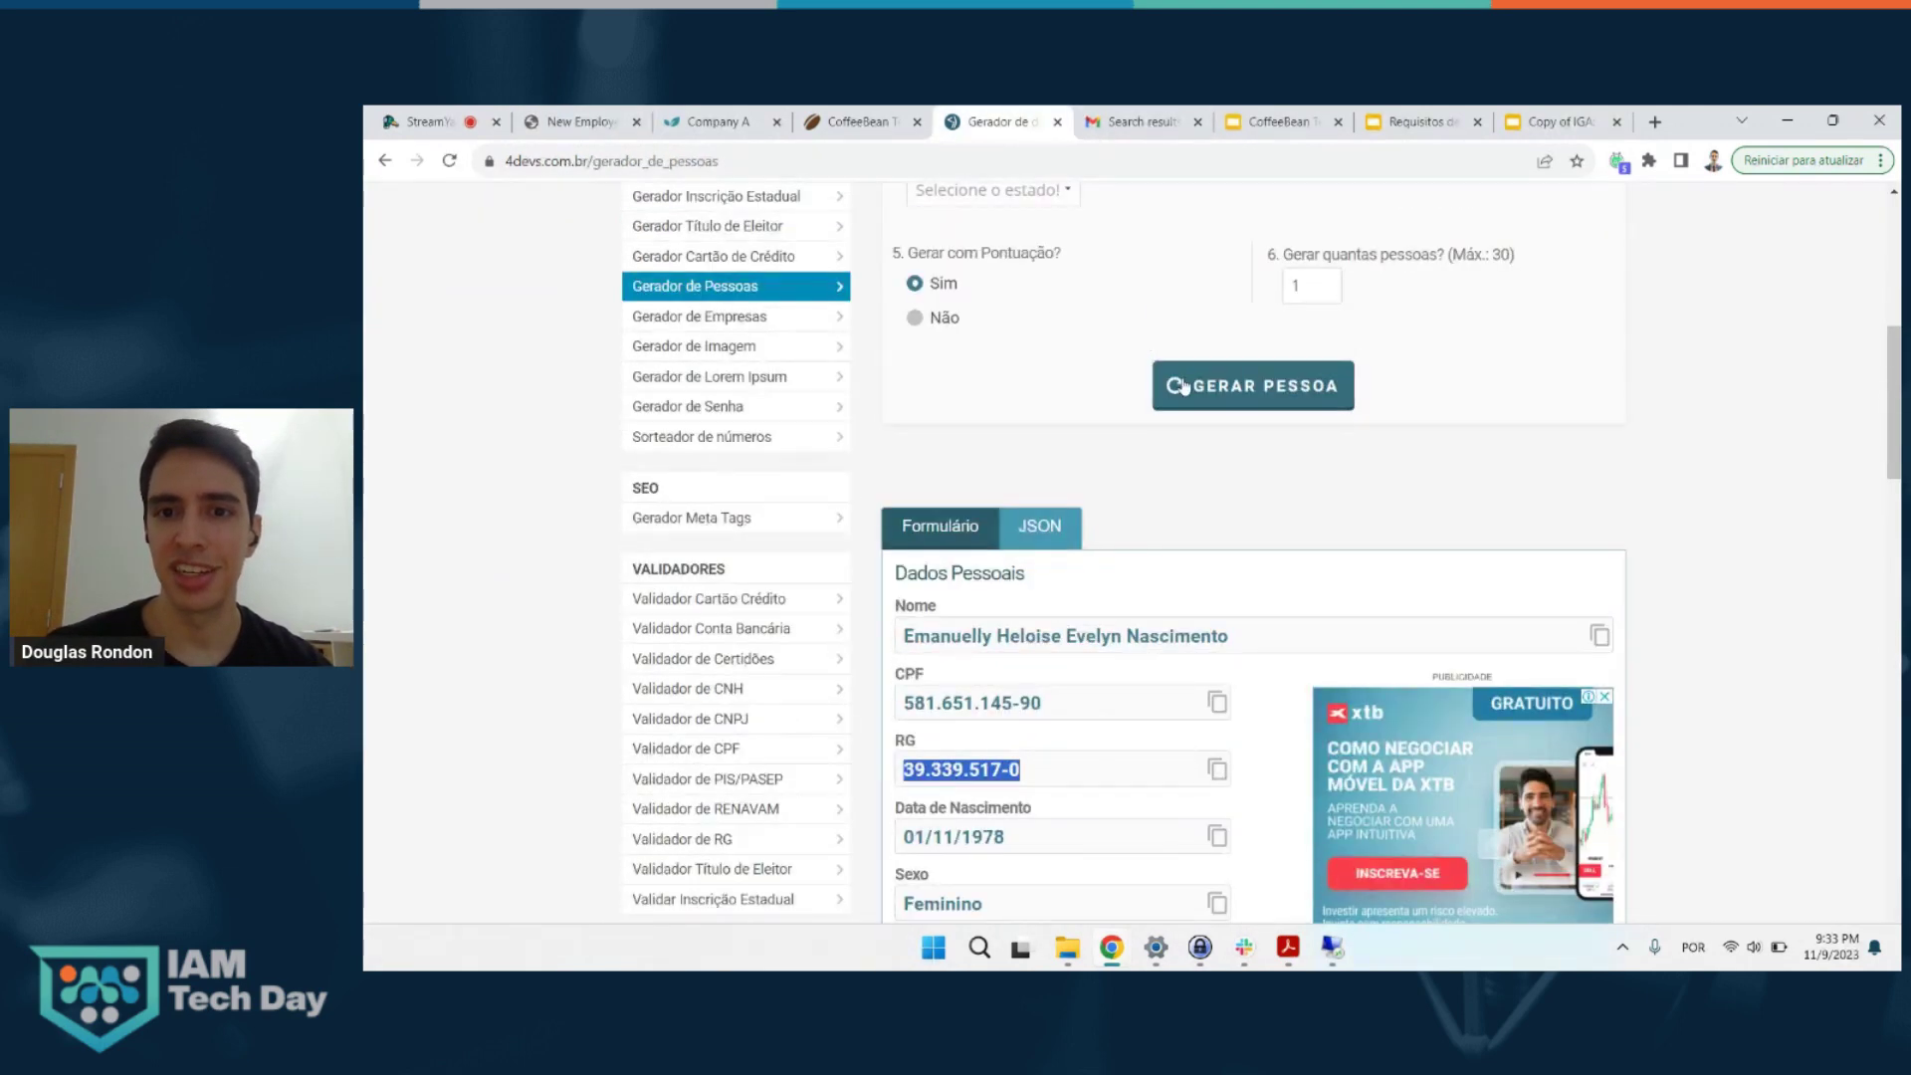
pyautogui.click(1186, 387)
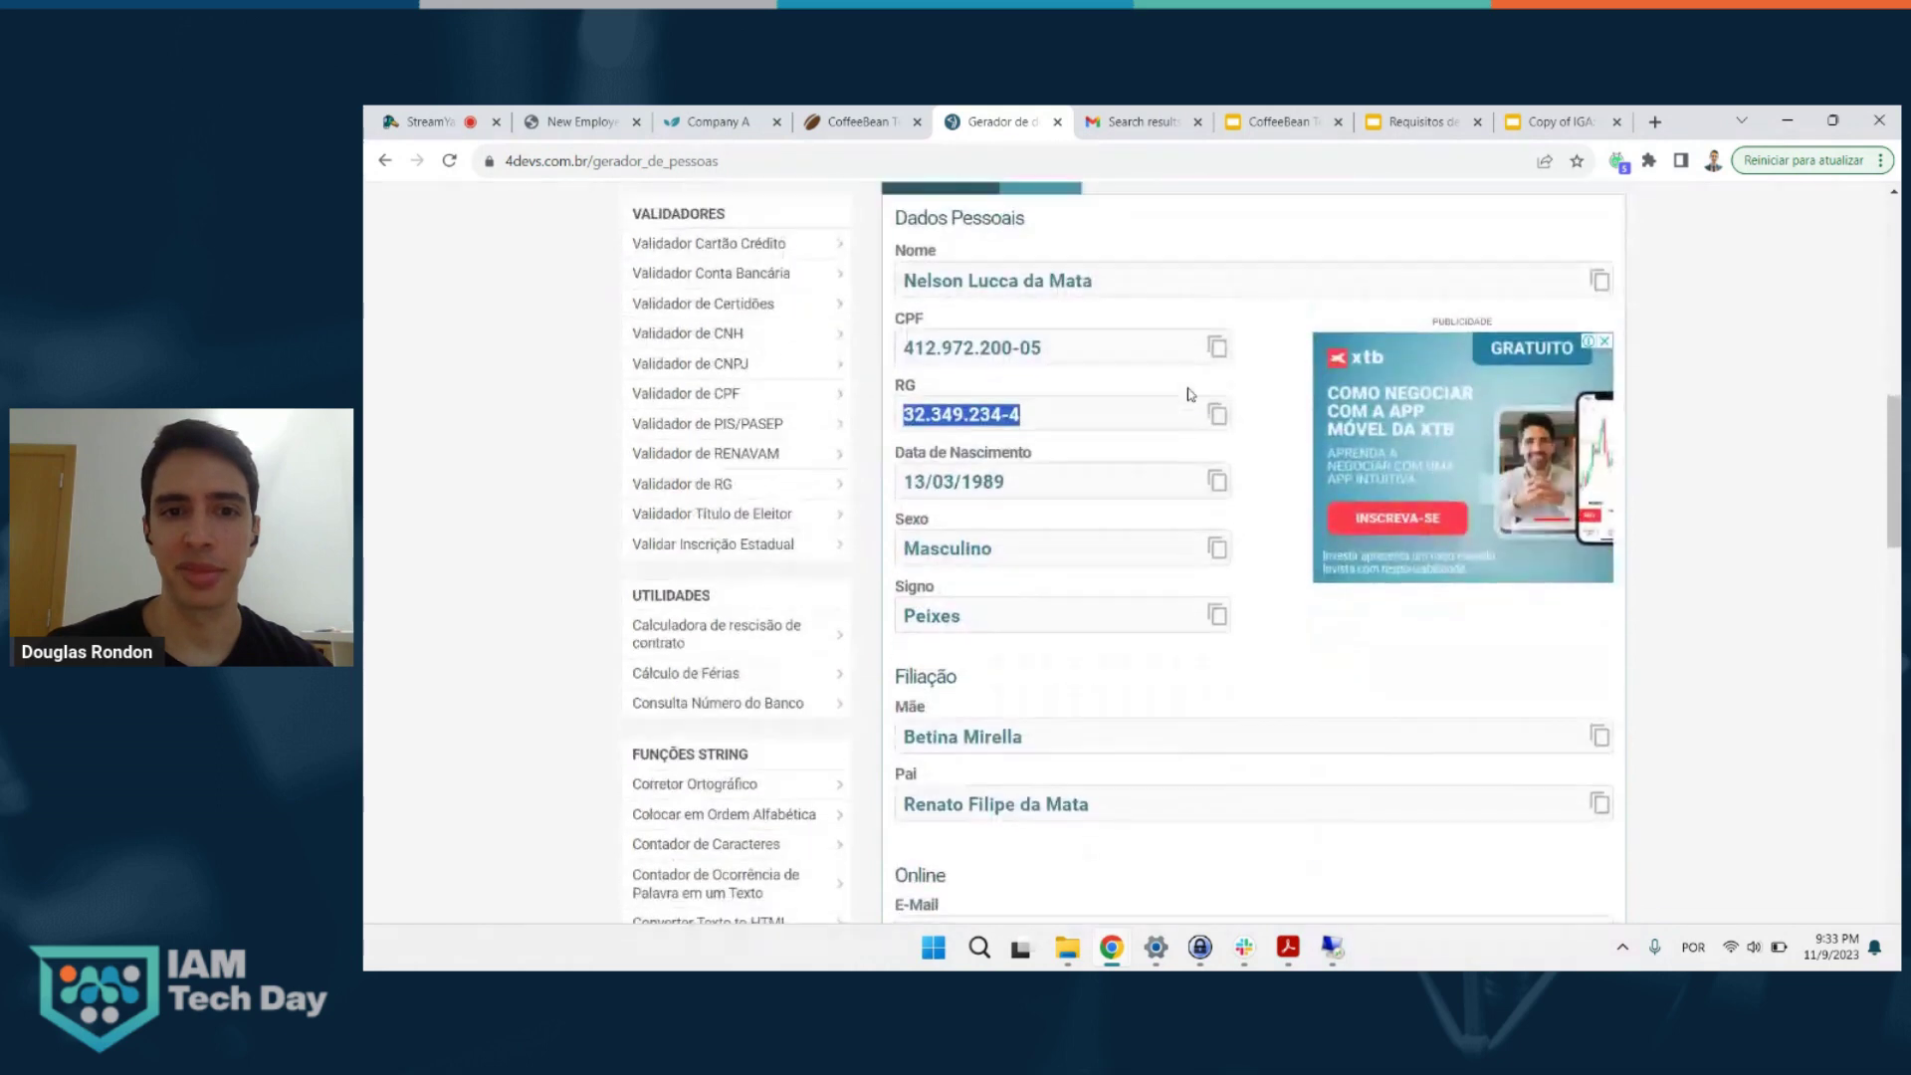
pyautogui.scroll(3, 1189, 395)
pyautogui.click(1184, 346)
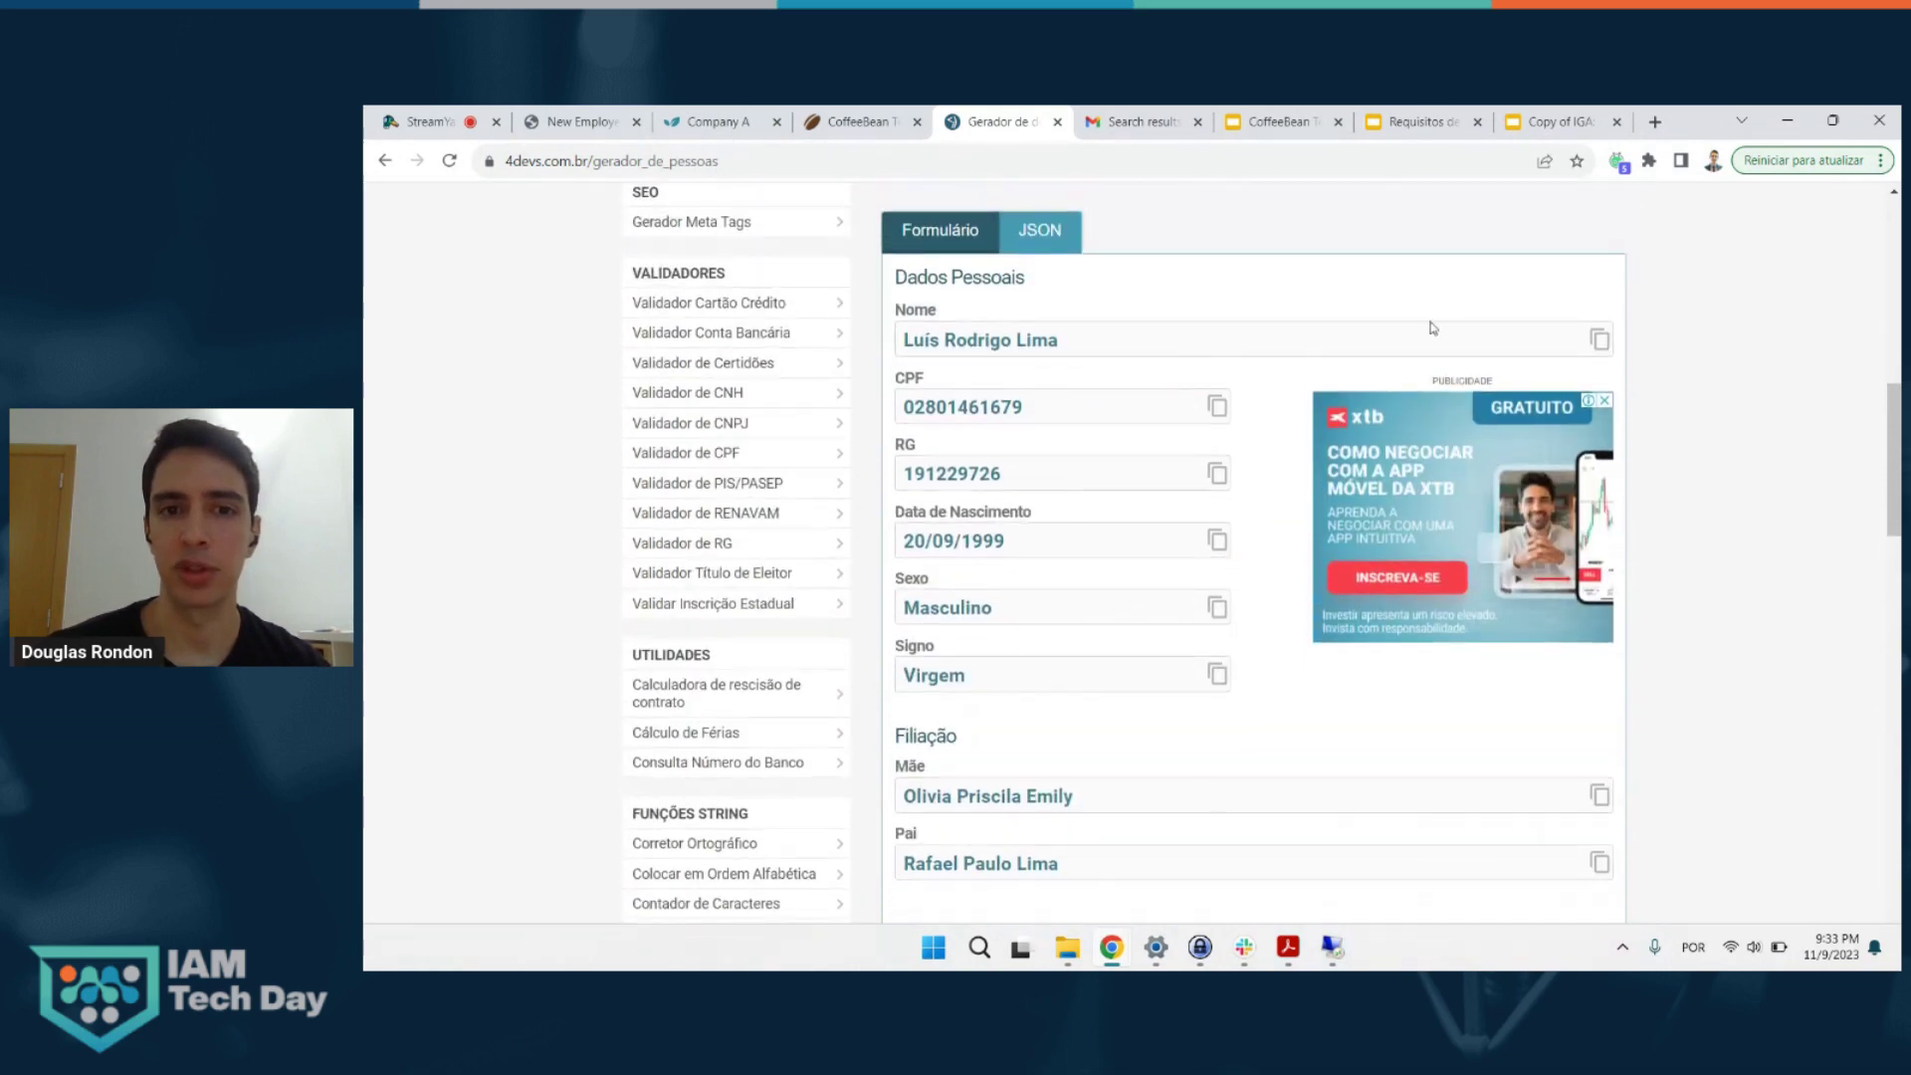
# - Copy the generated person's full name into the Name field of the new HCM employee
pyautogui.click(1562, 336)
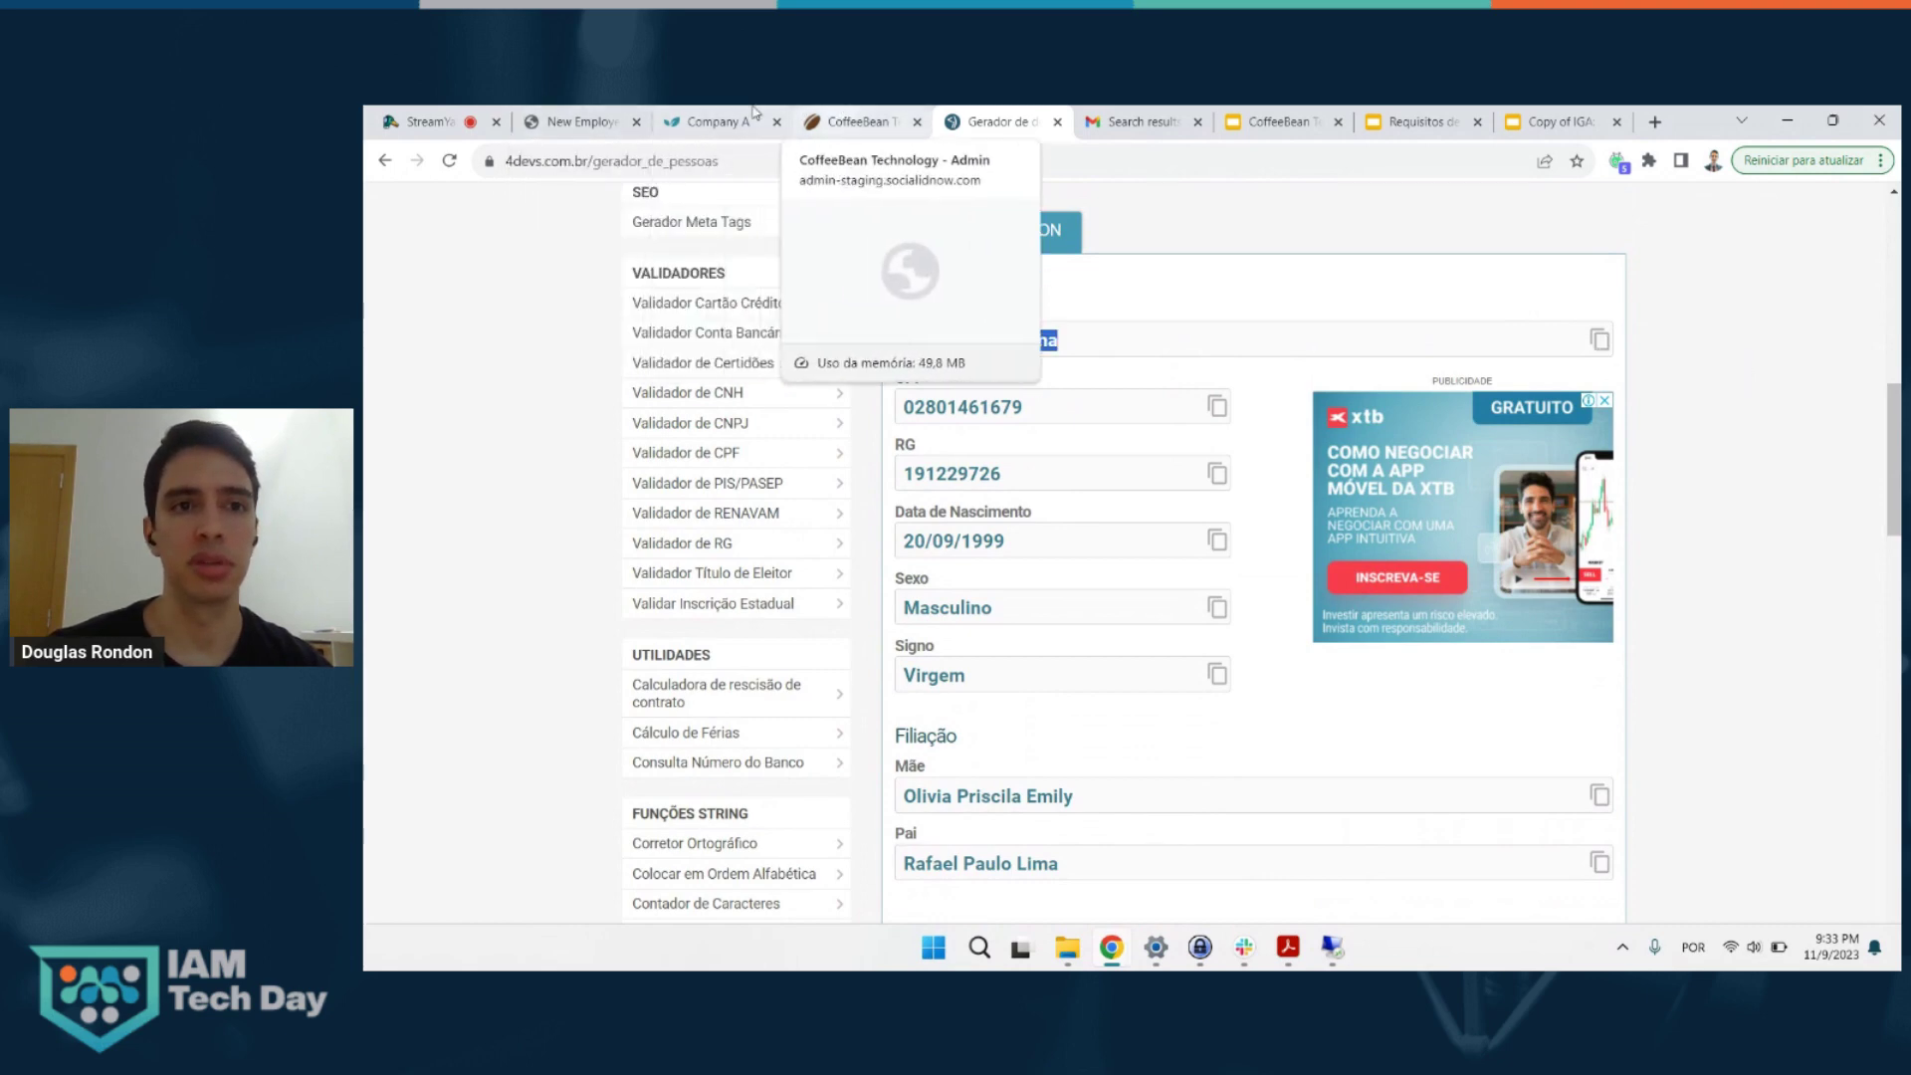
pyautogui.click(552, 119)
pyautogui.click(742, 392)
pyautogui.hotkey('ctrl', 'v')
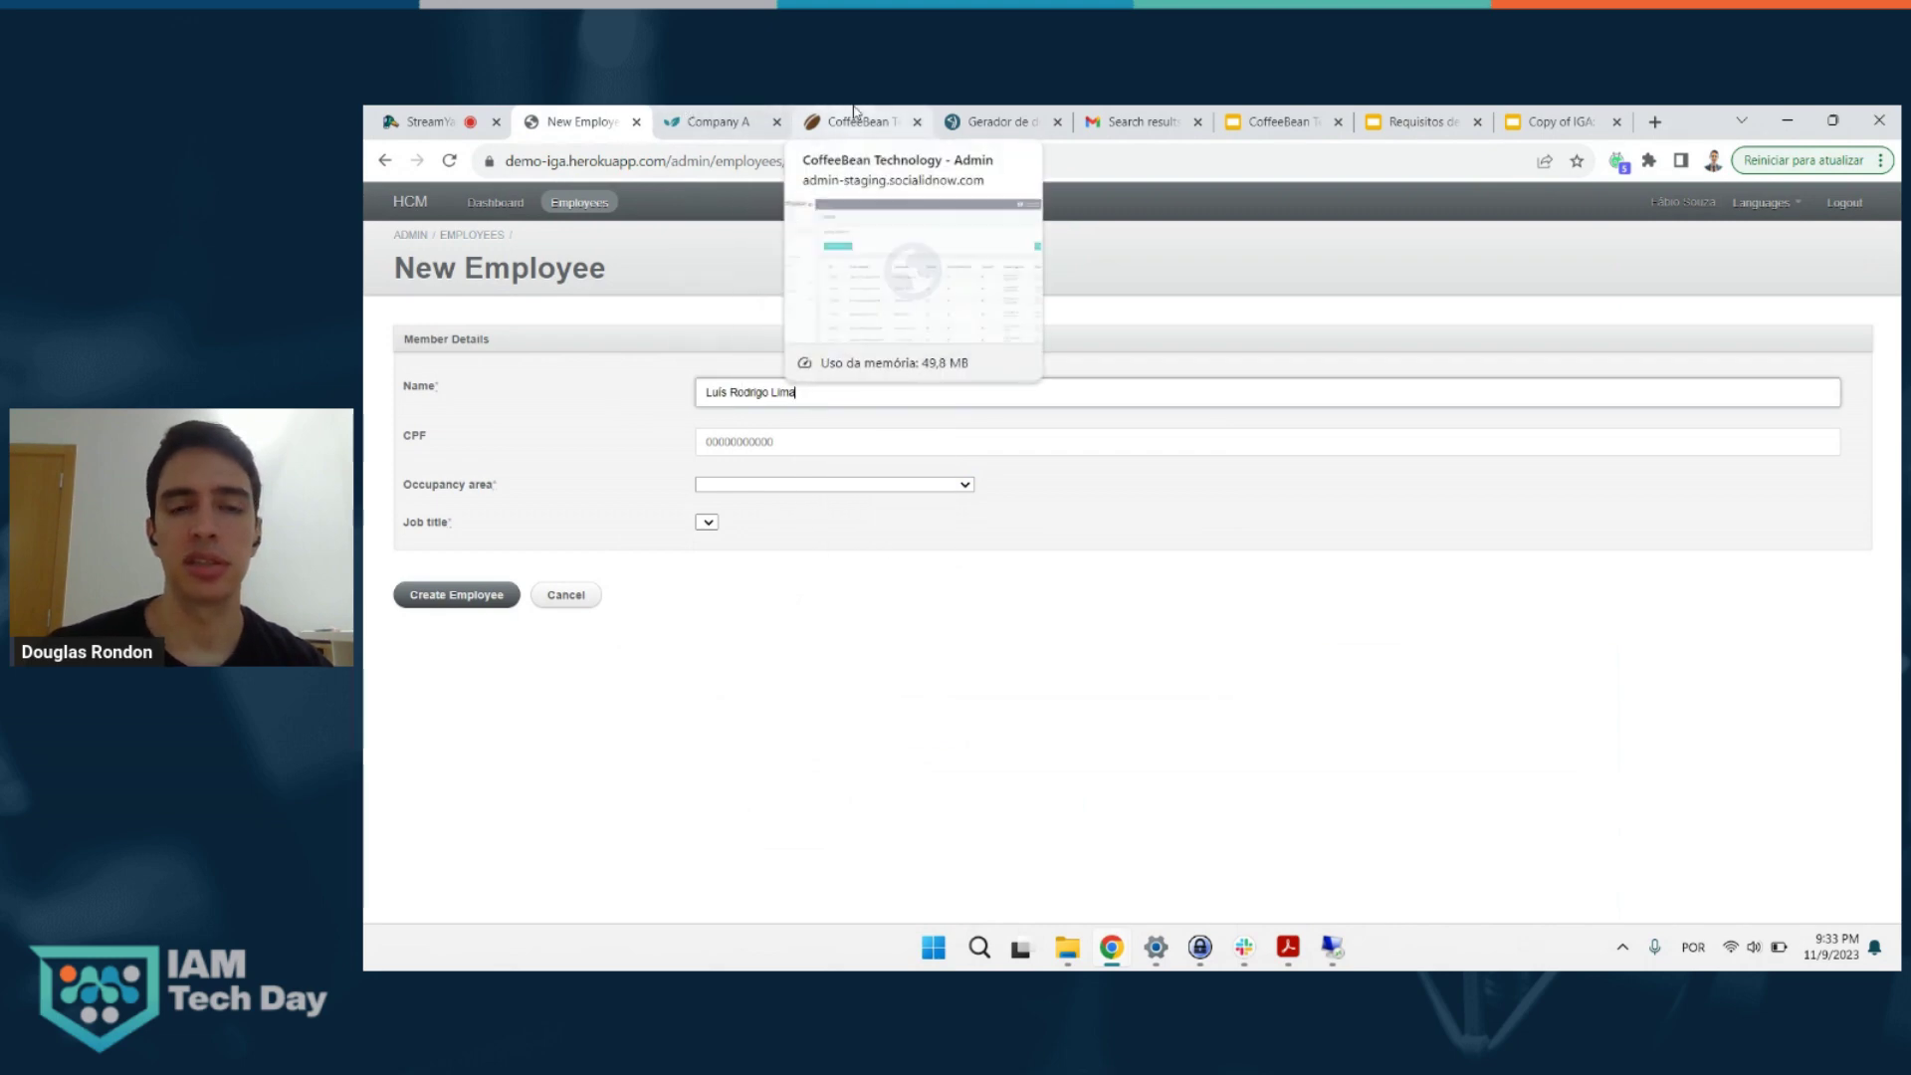
# - Copy the generated person's CPF from the 4devs generator into the CPF field of the new HCM employee
pyautogui.click(980, 115)
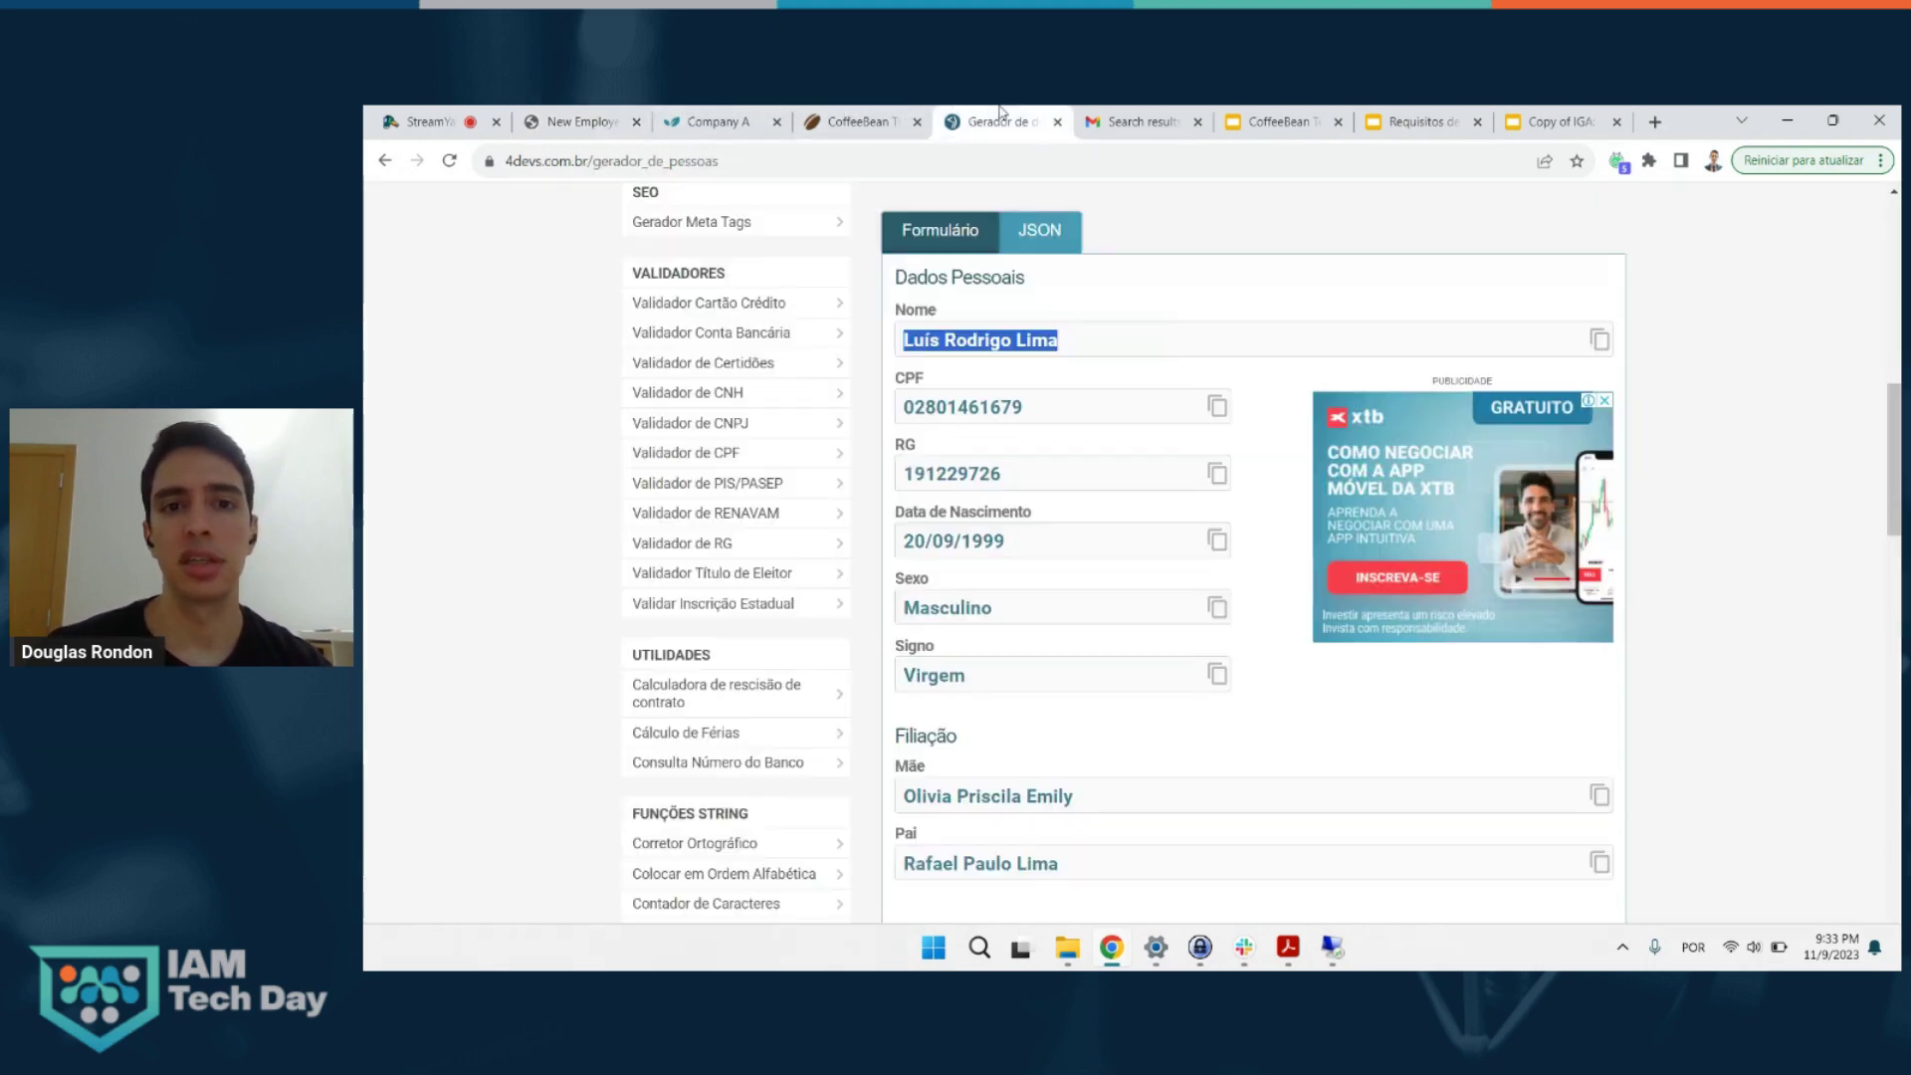
pyautogui.click(1215, 405)
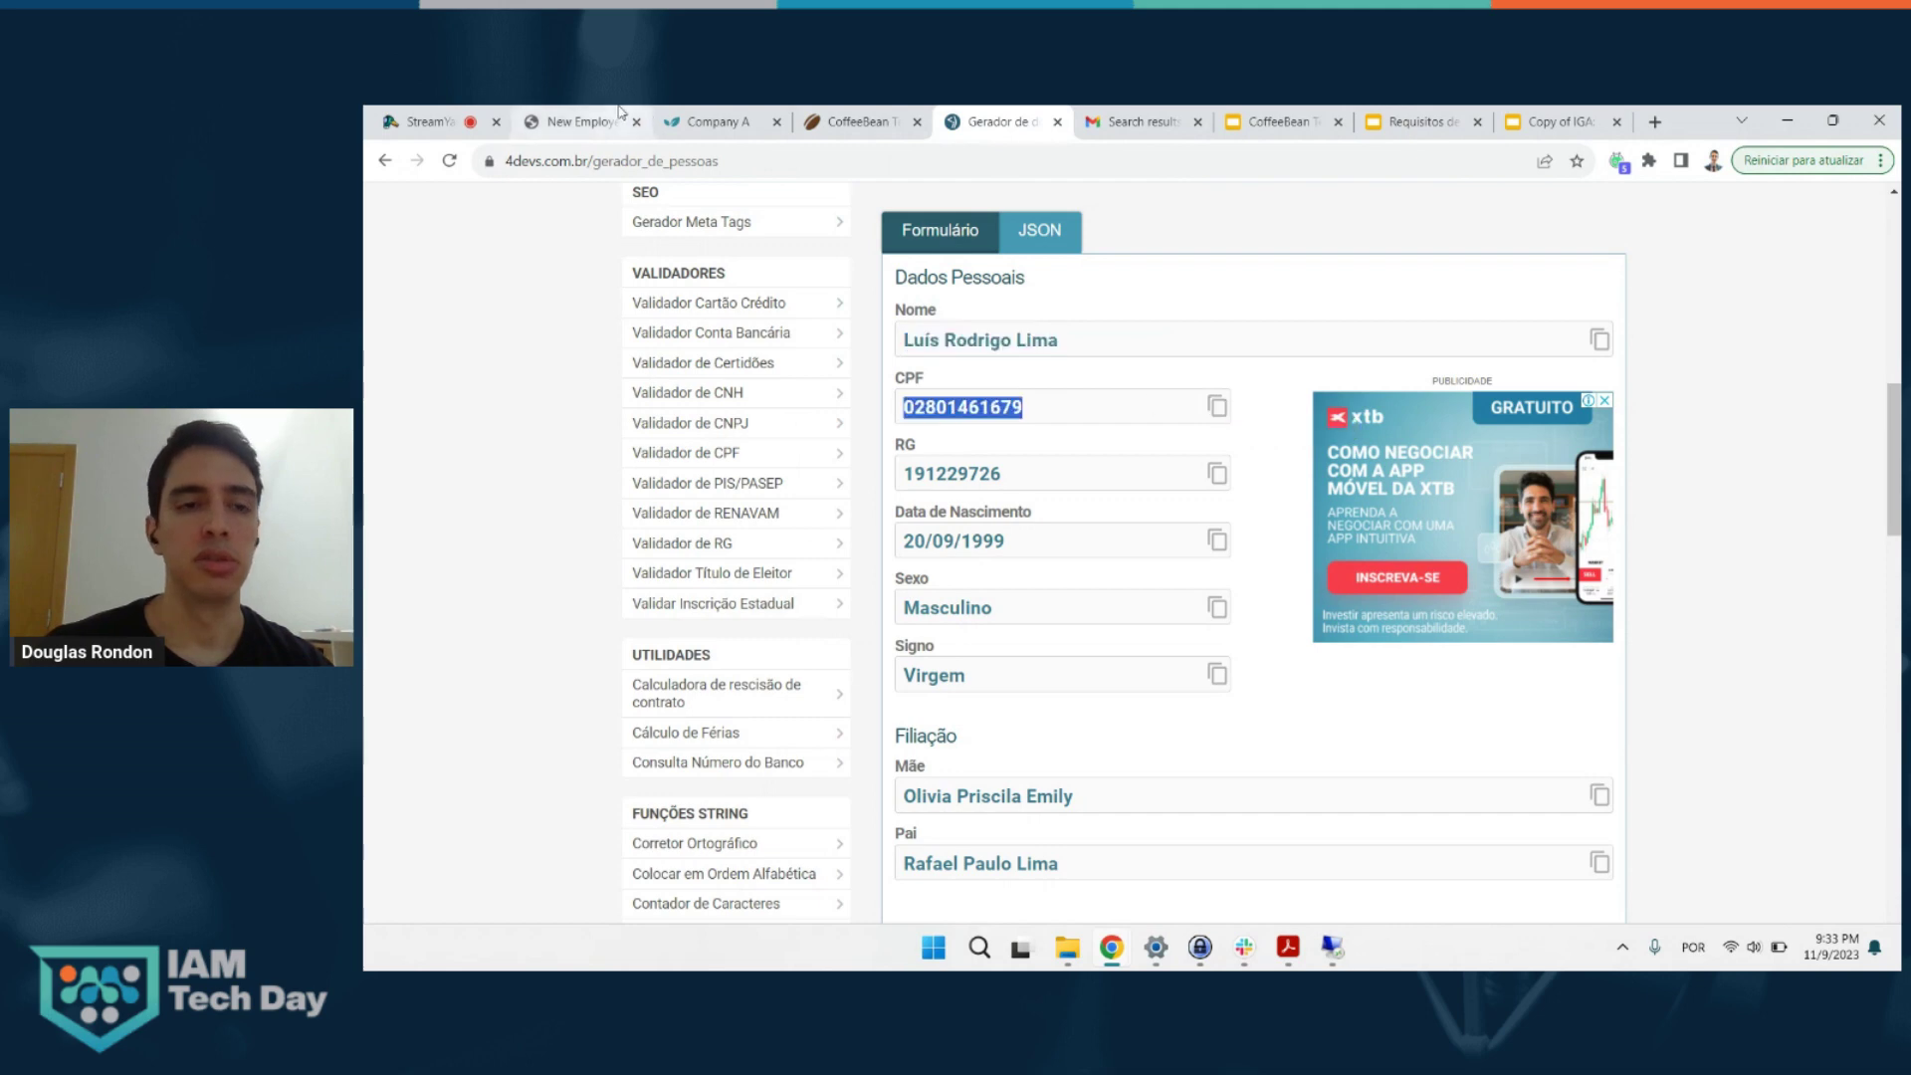
pyautogui.click(582, 121)
pyautogui.click(813, 443)
pyautogui.hotkey('ctrl', 'v')
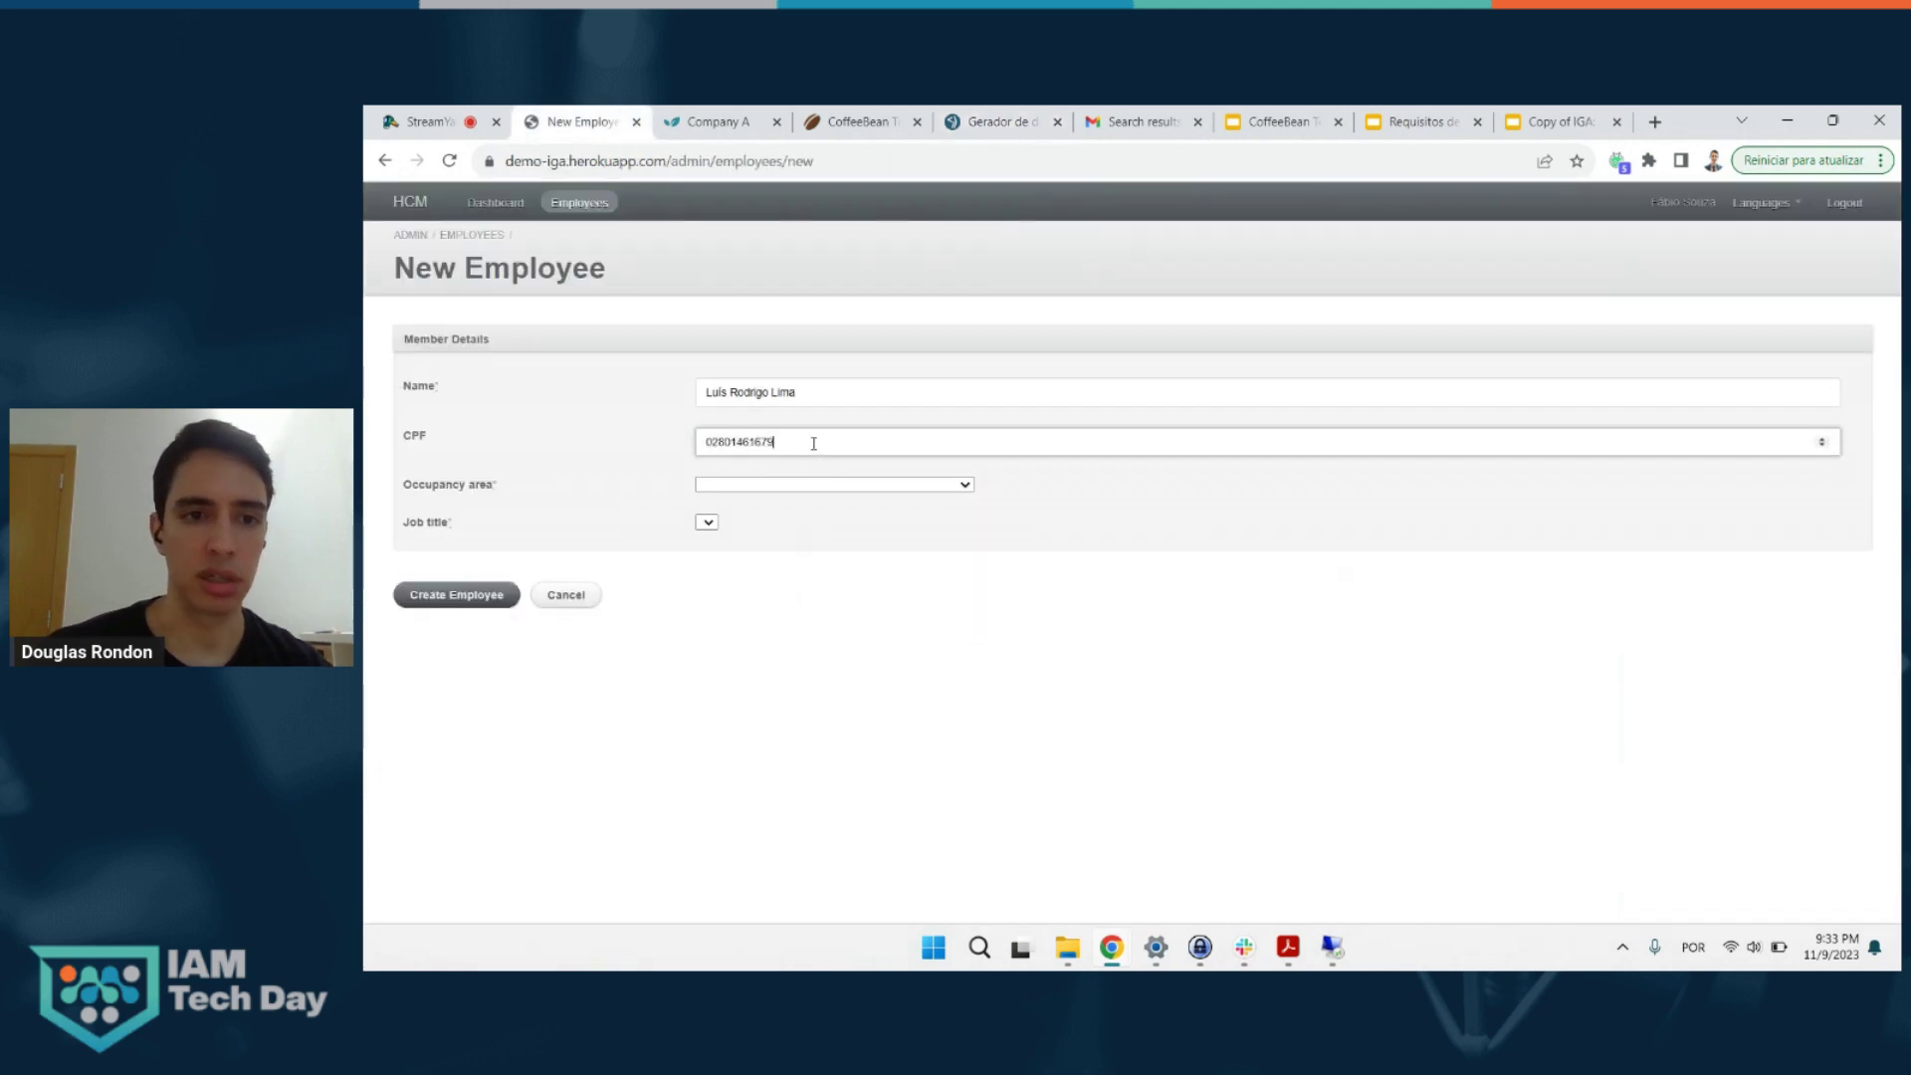
# - Set the occupancy area to Coordenação de Orçamento and the job title to ANALISTA DE ORÇAMENTO, and create the employee
pyautogui.click(778, 487)
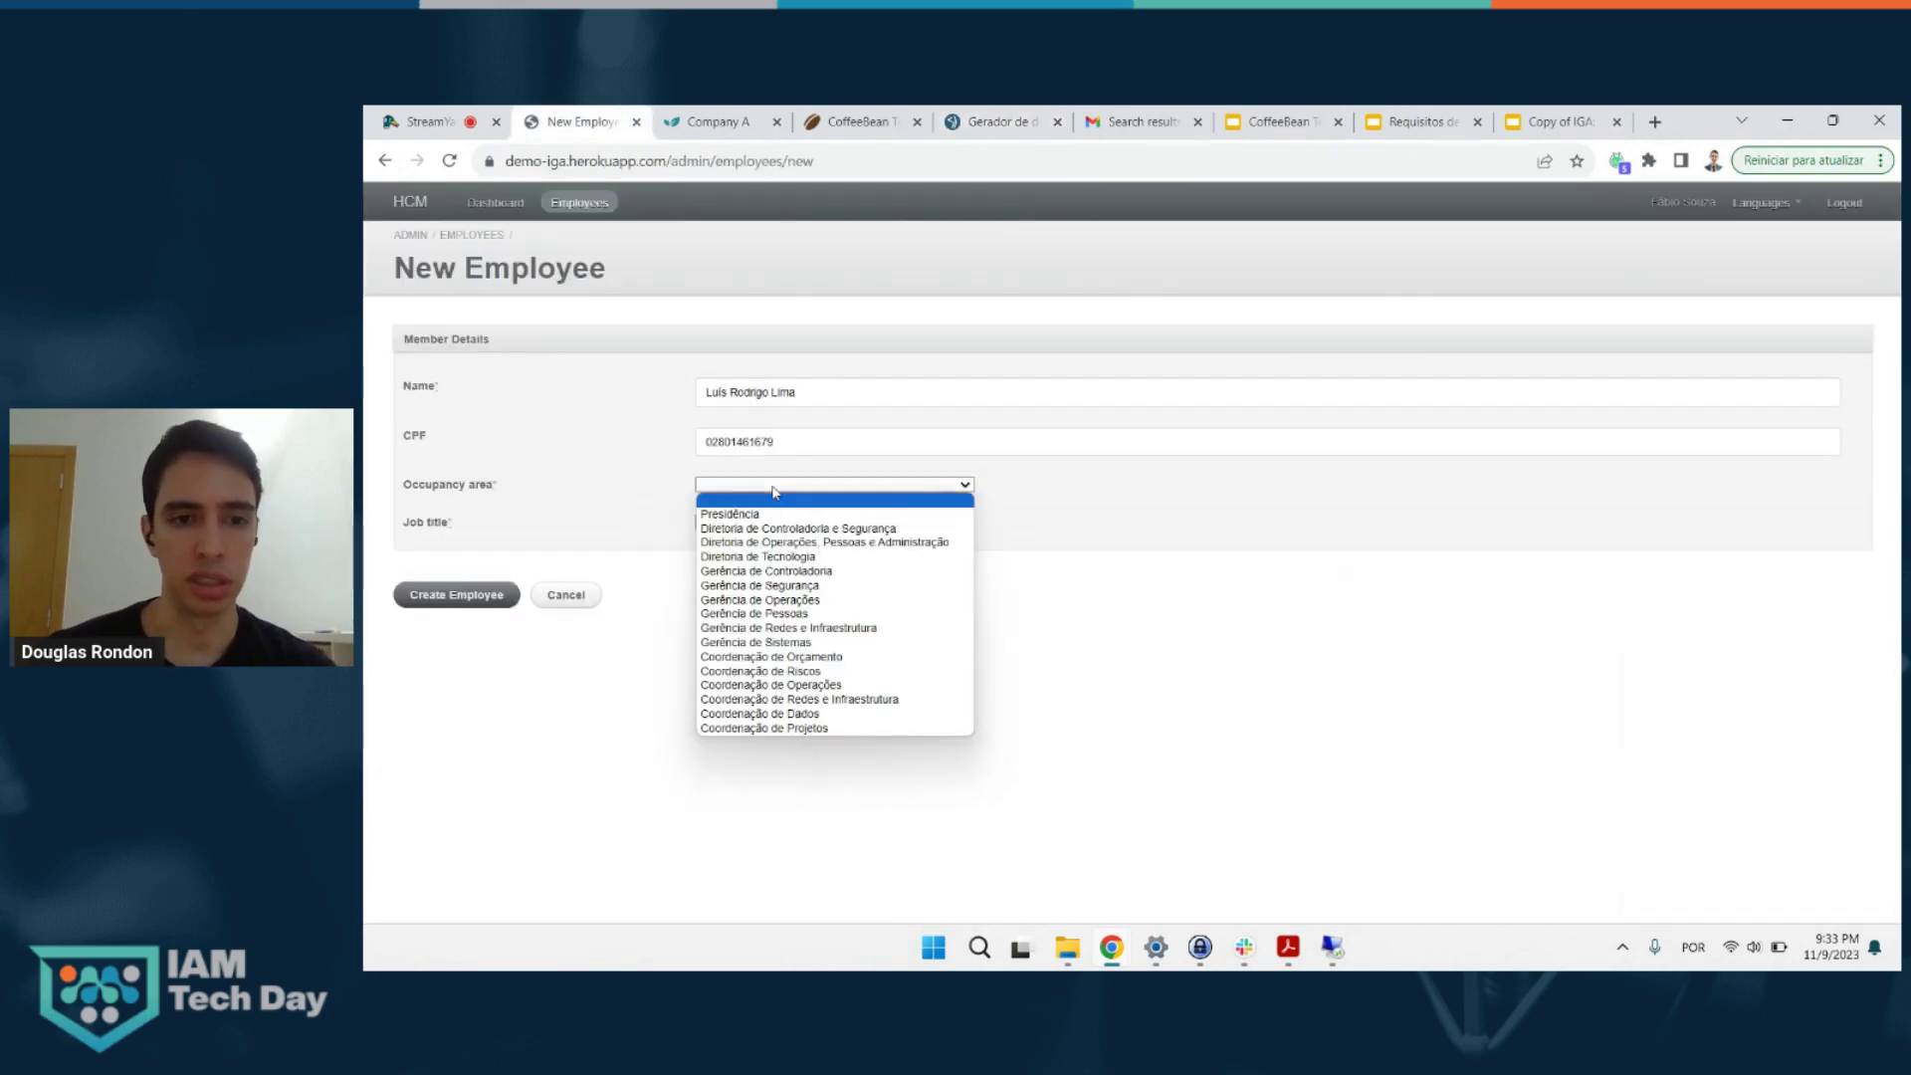
pyautogui.click(812, 657)
pyautogui.click(710, 527)
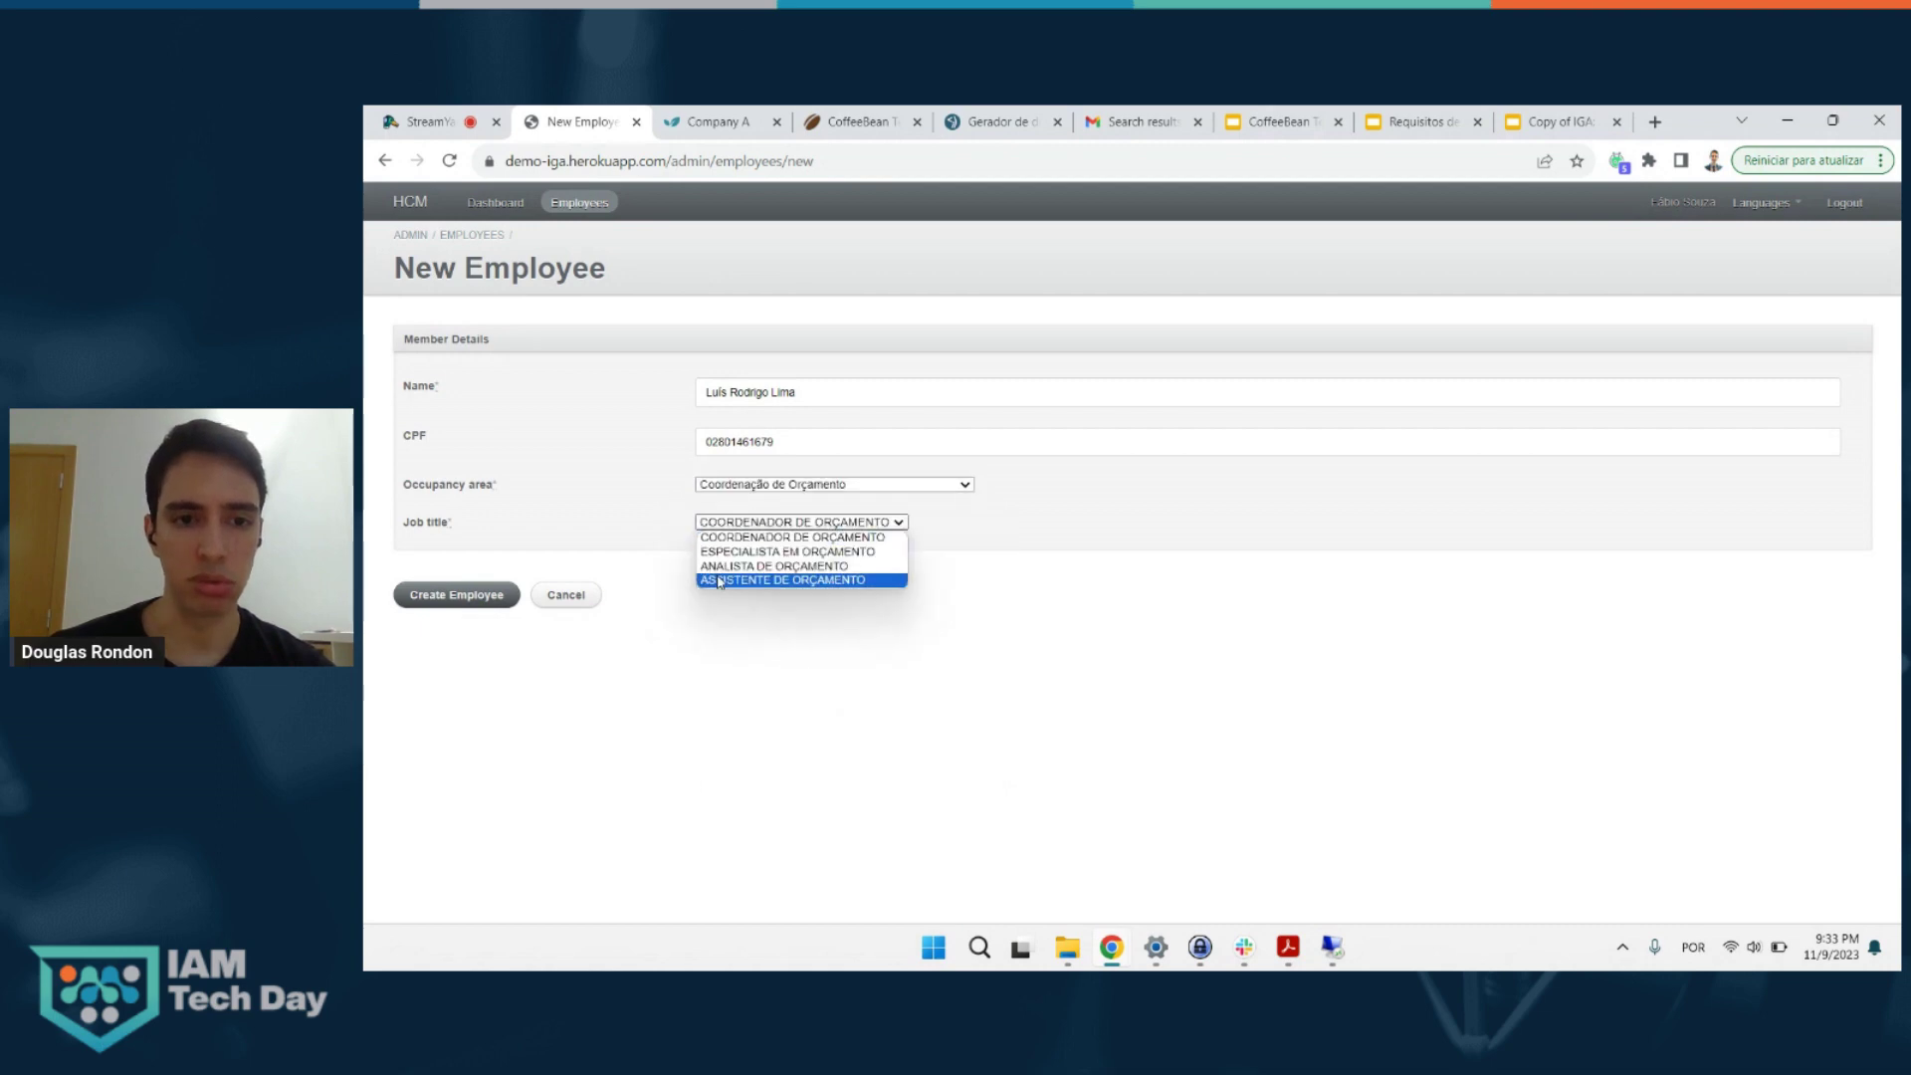
pyautogui.click(719, 566)
pyautogui.click(456, 594)
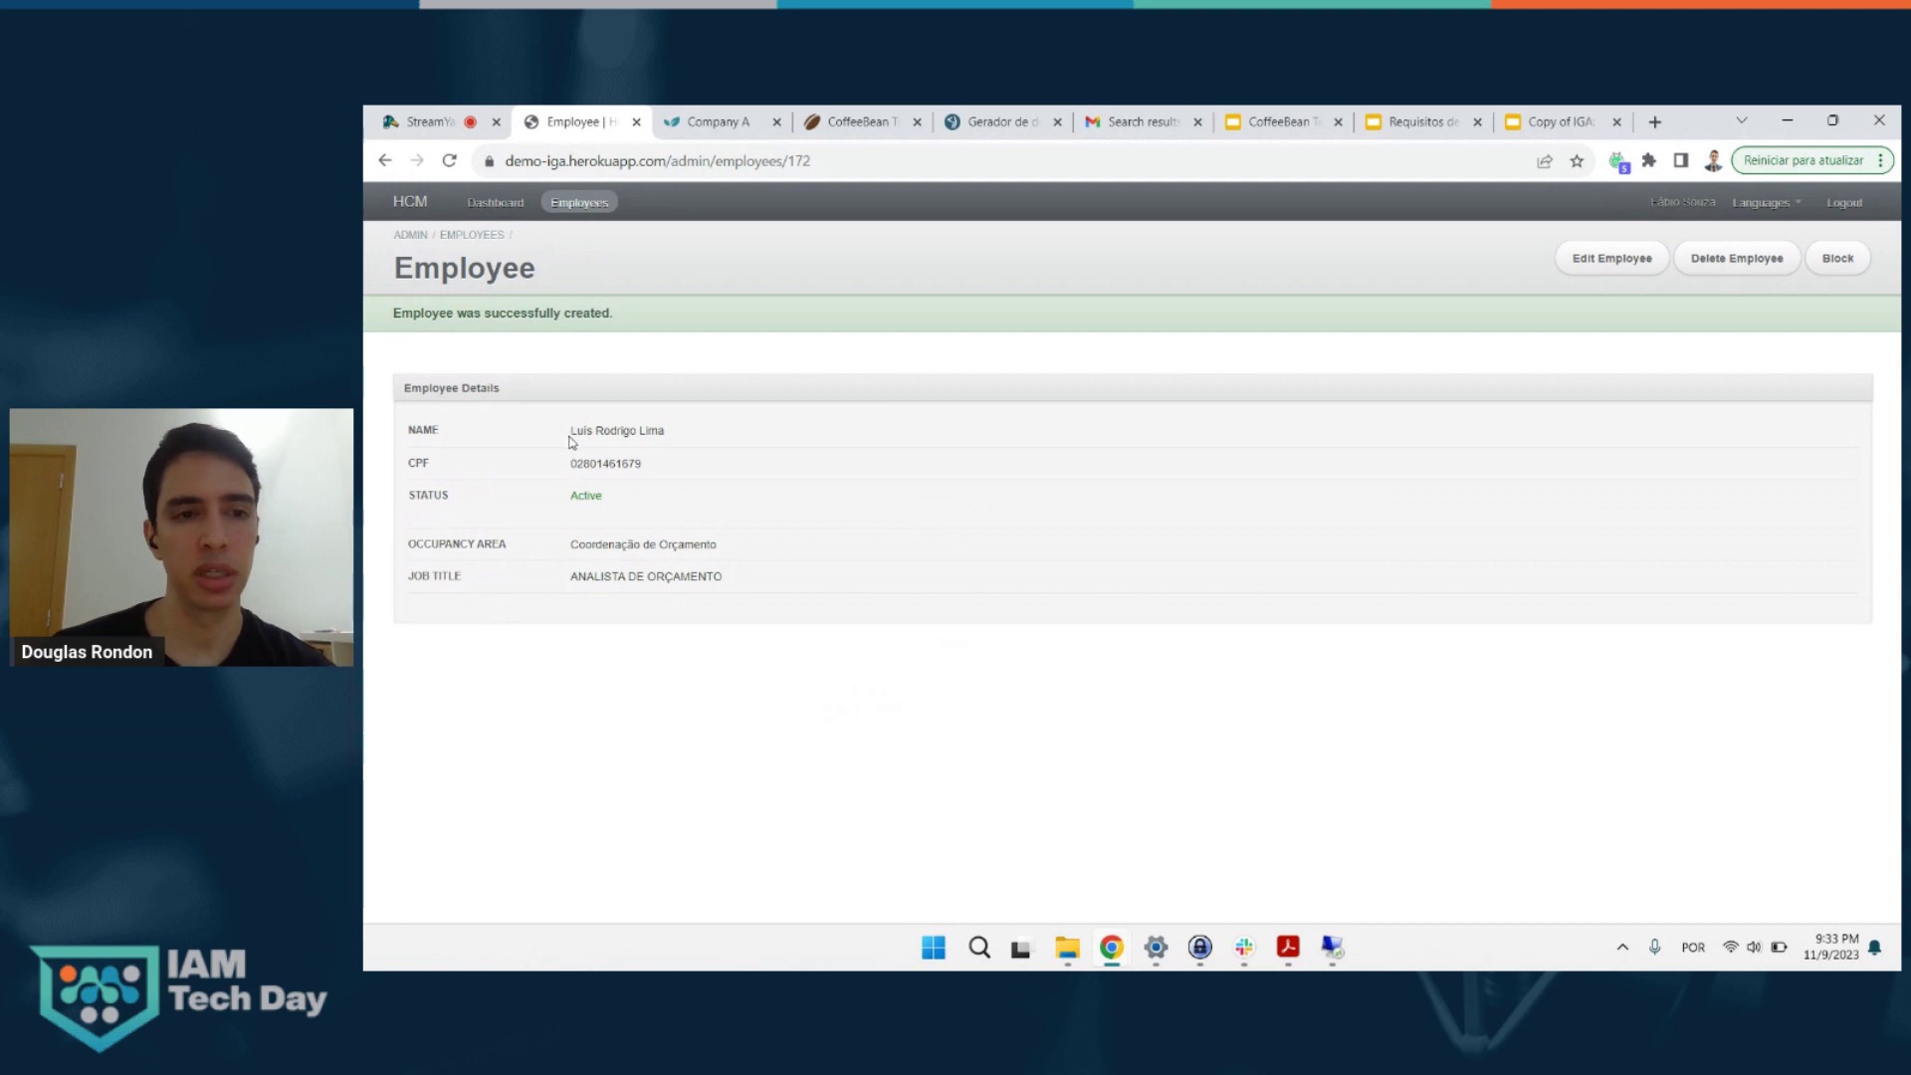
# - Review the new employee's details and entry in the HCM Employees list
pyautogui.moveTo(561, 431); pyautogui.dragTo(671, 438)
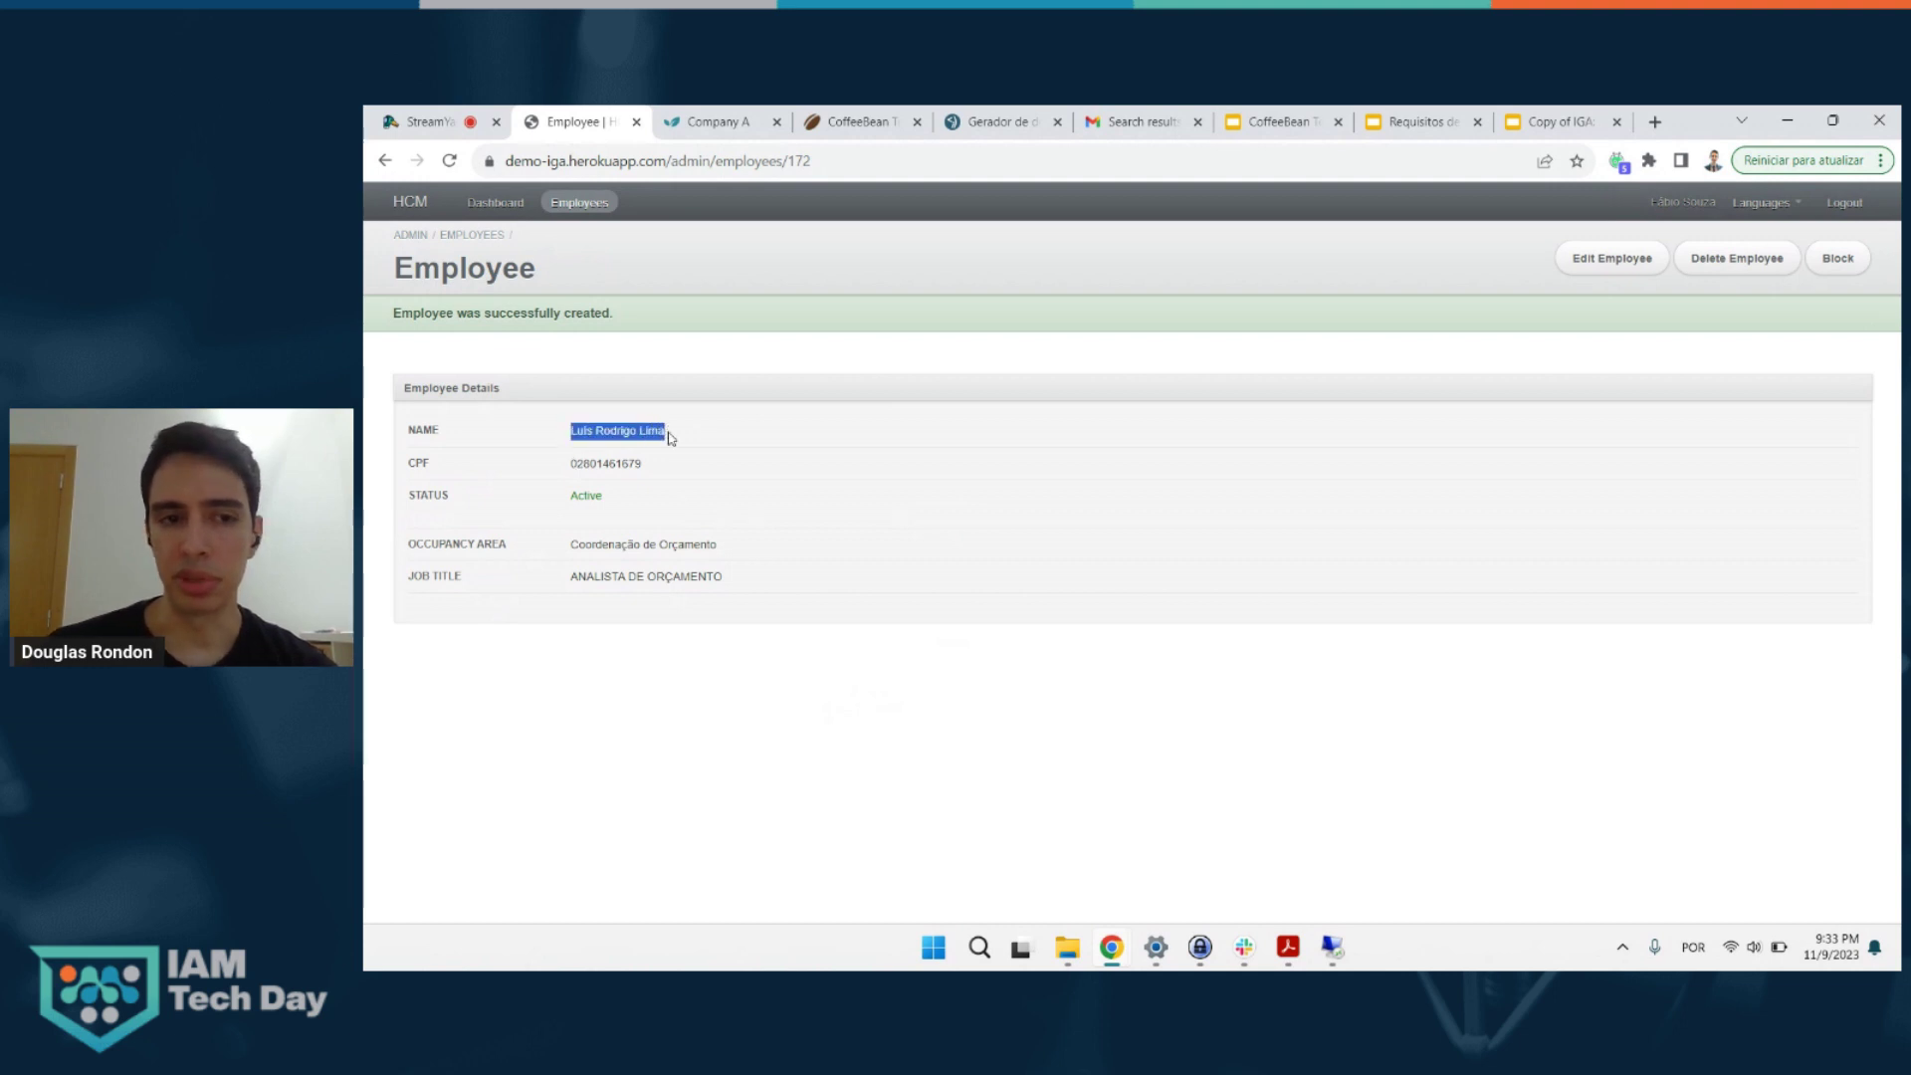
pyautogui.click(611, 609)
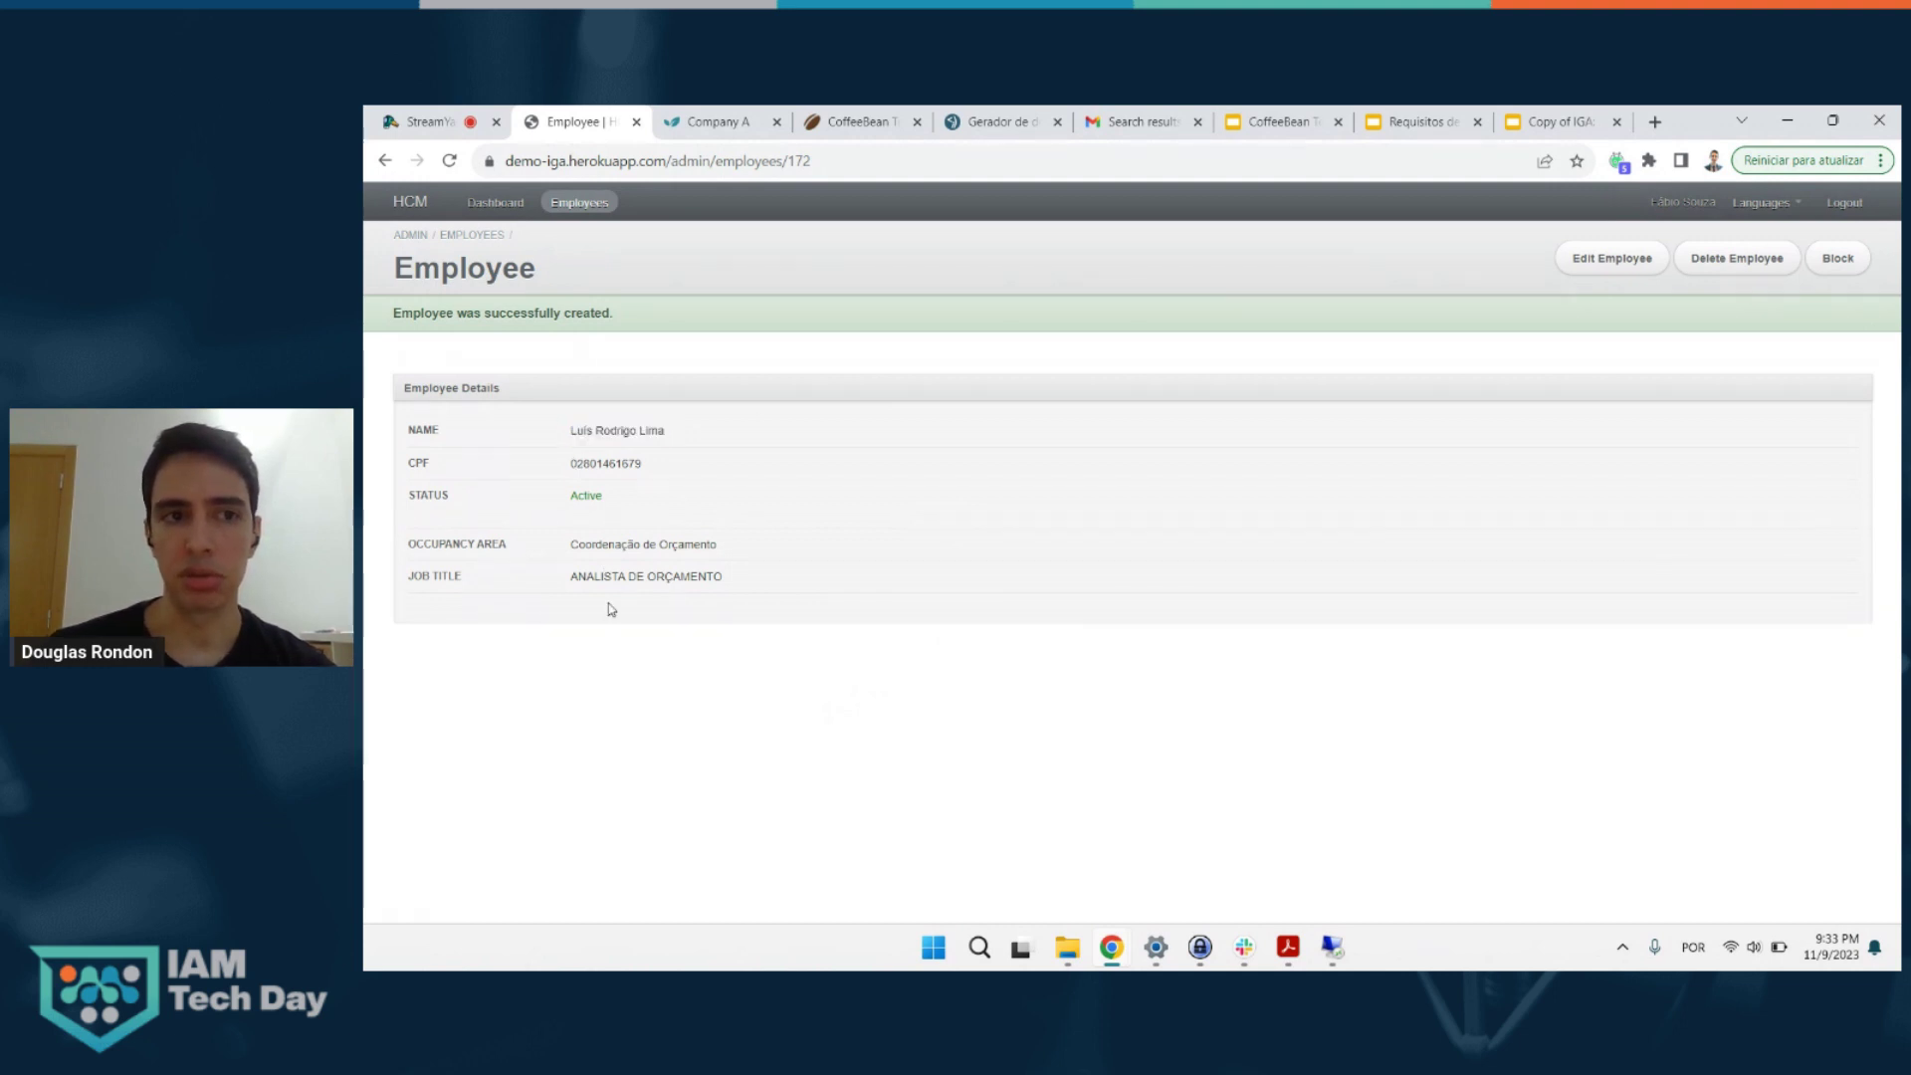
pyautogui.click(585, 203)
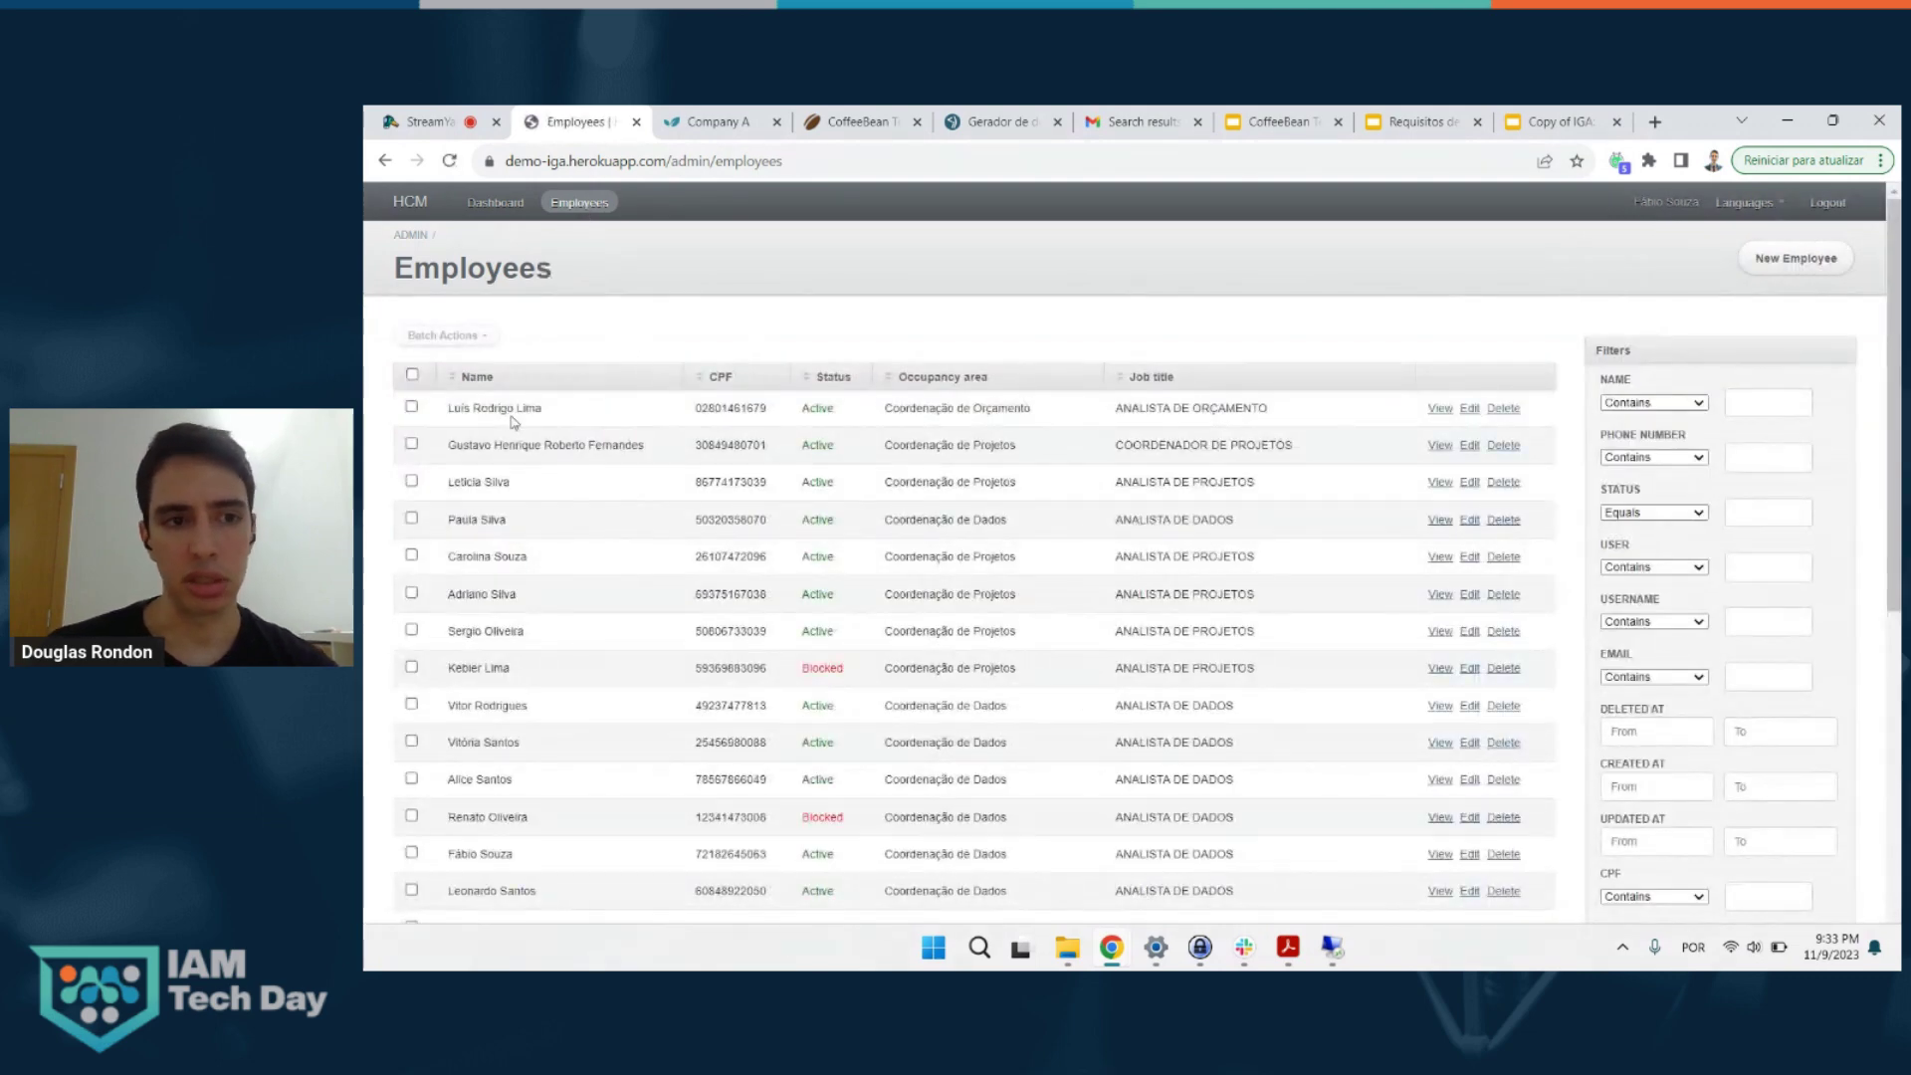
pyautogui.scroll(-1, 628, 591)
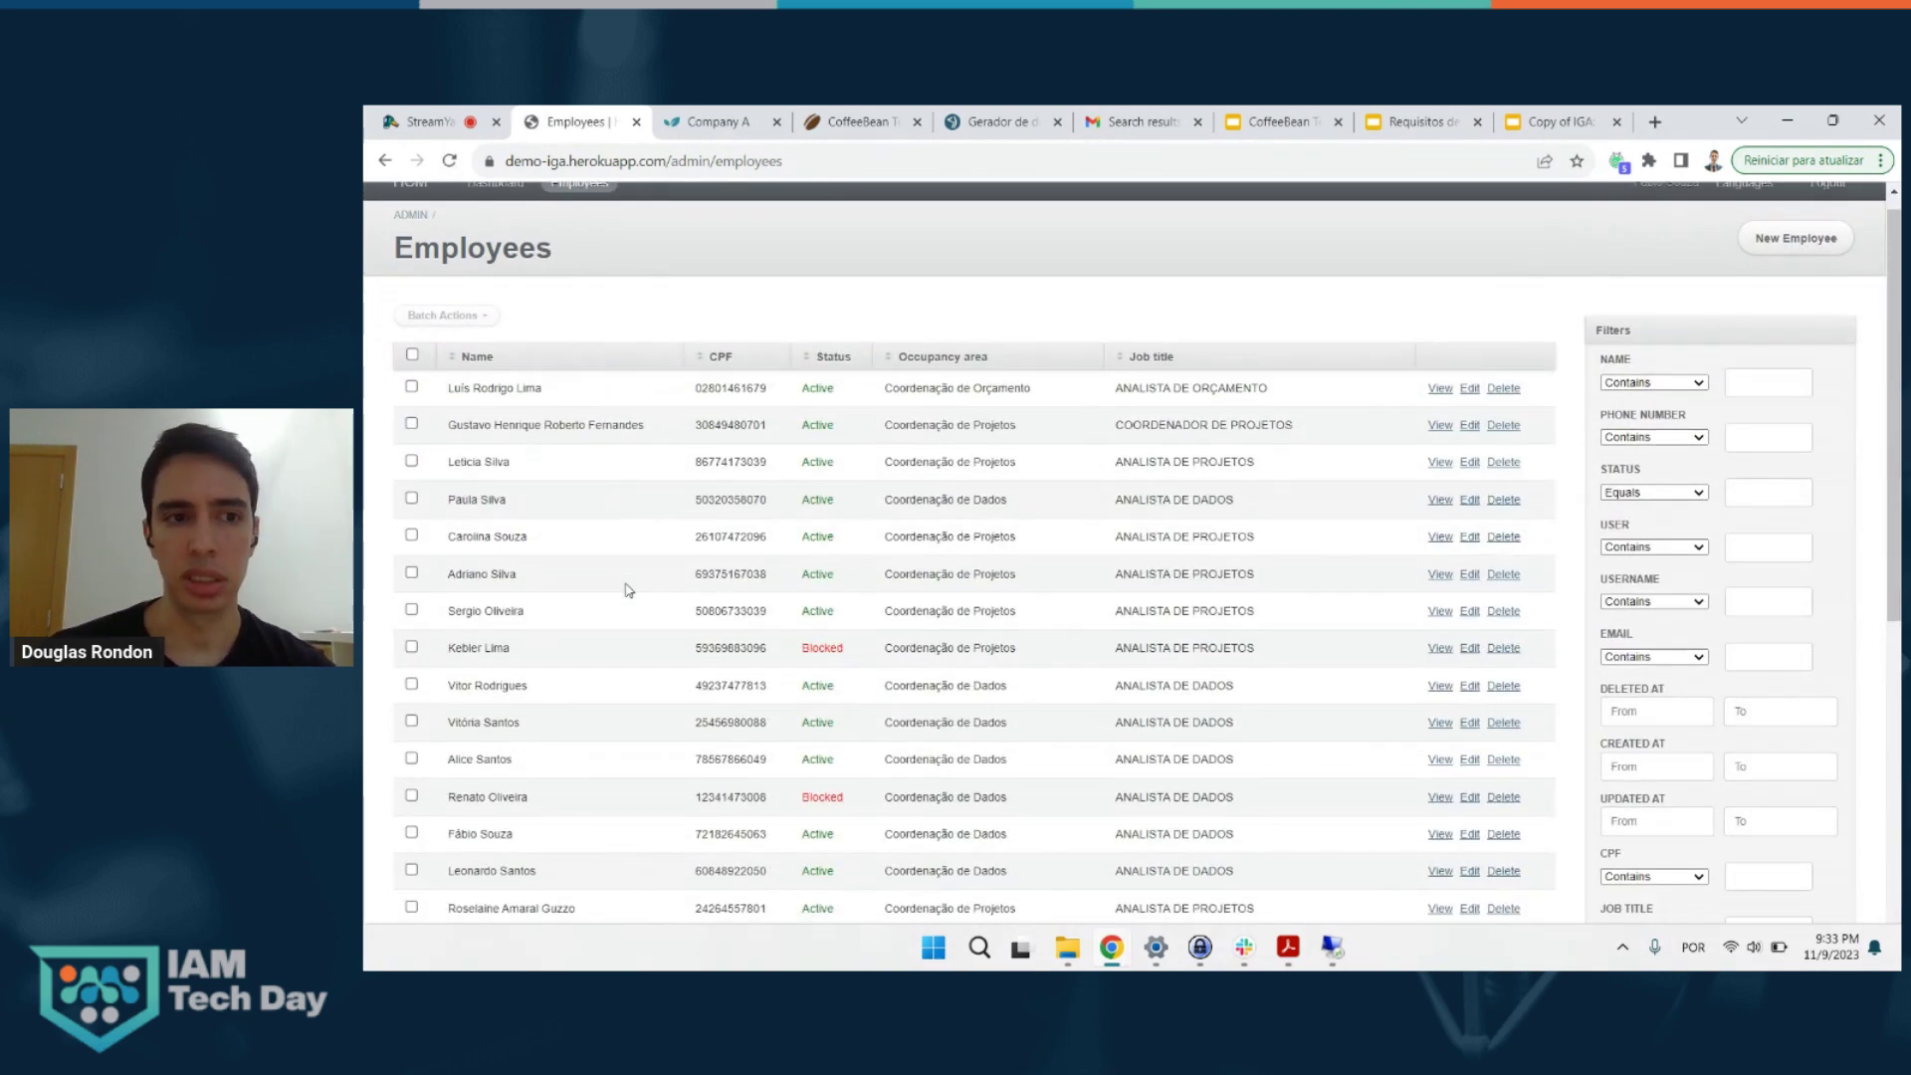
pyautogui.scroll(1, 628, 590)
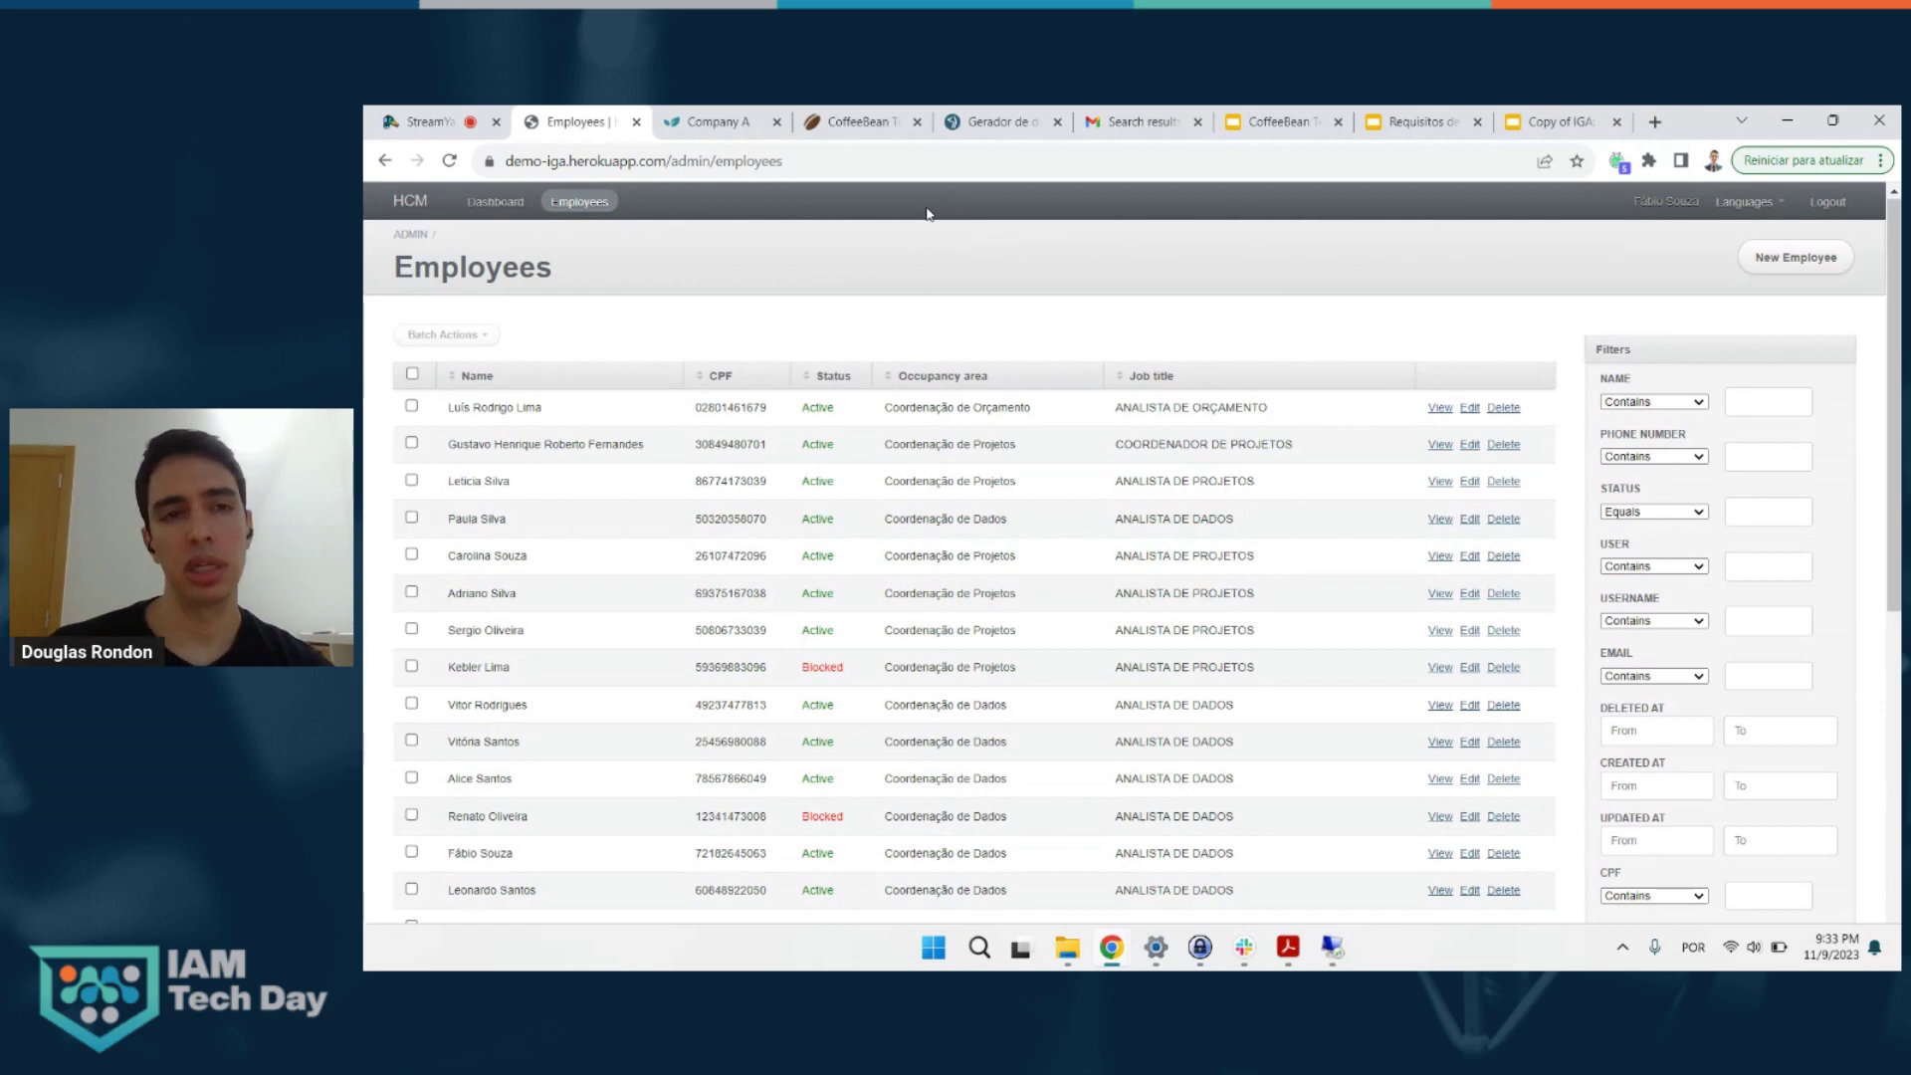
# - Switch to the CoffeeBean admin, search the users by username for the new employee's first name, and open the matching user
pyautogui.click(858, 122)
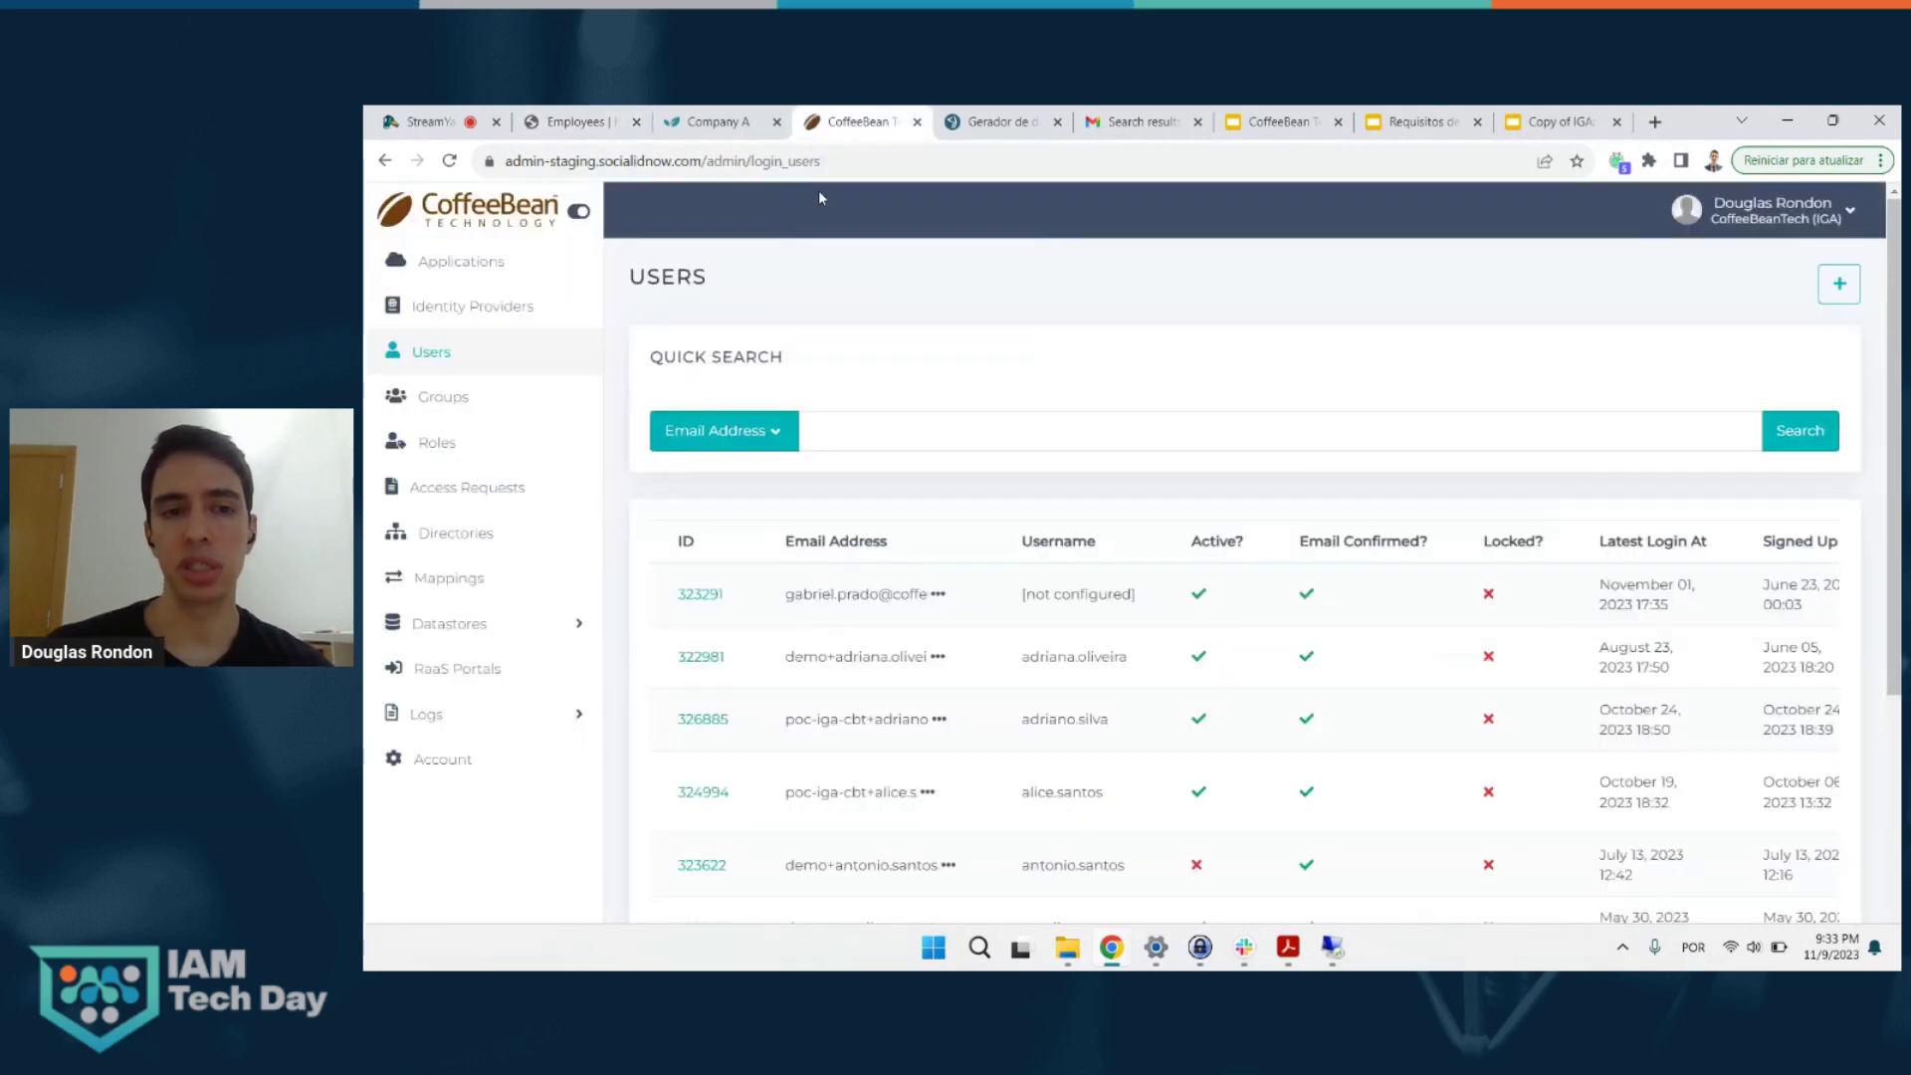
pyautogui.click(759, 436)
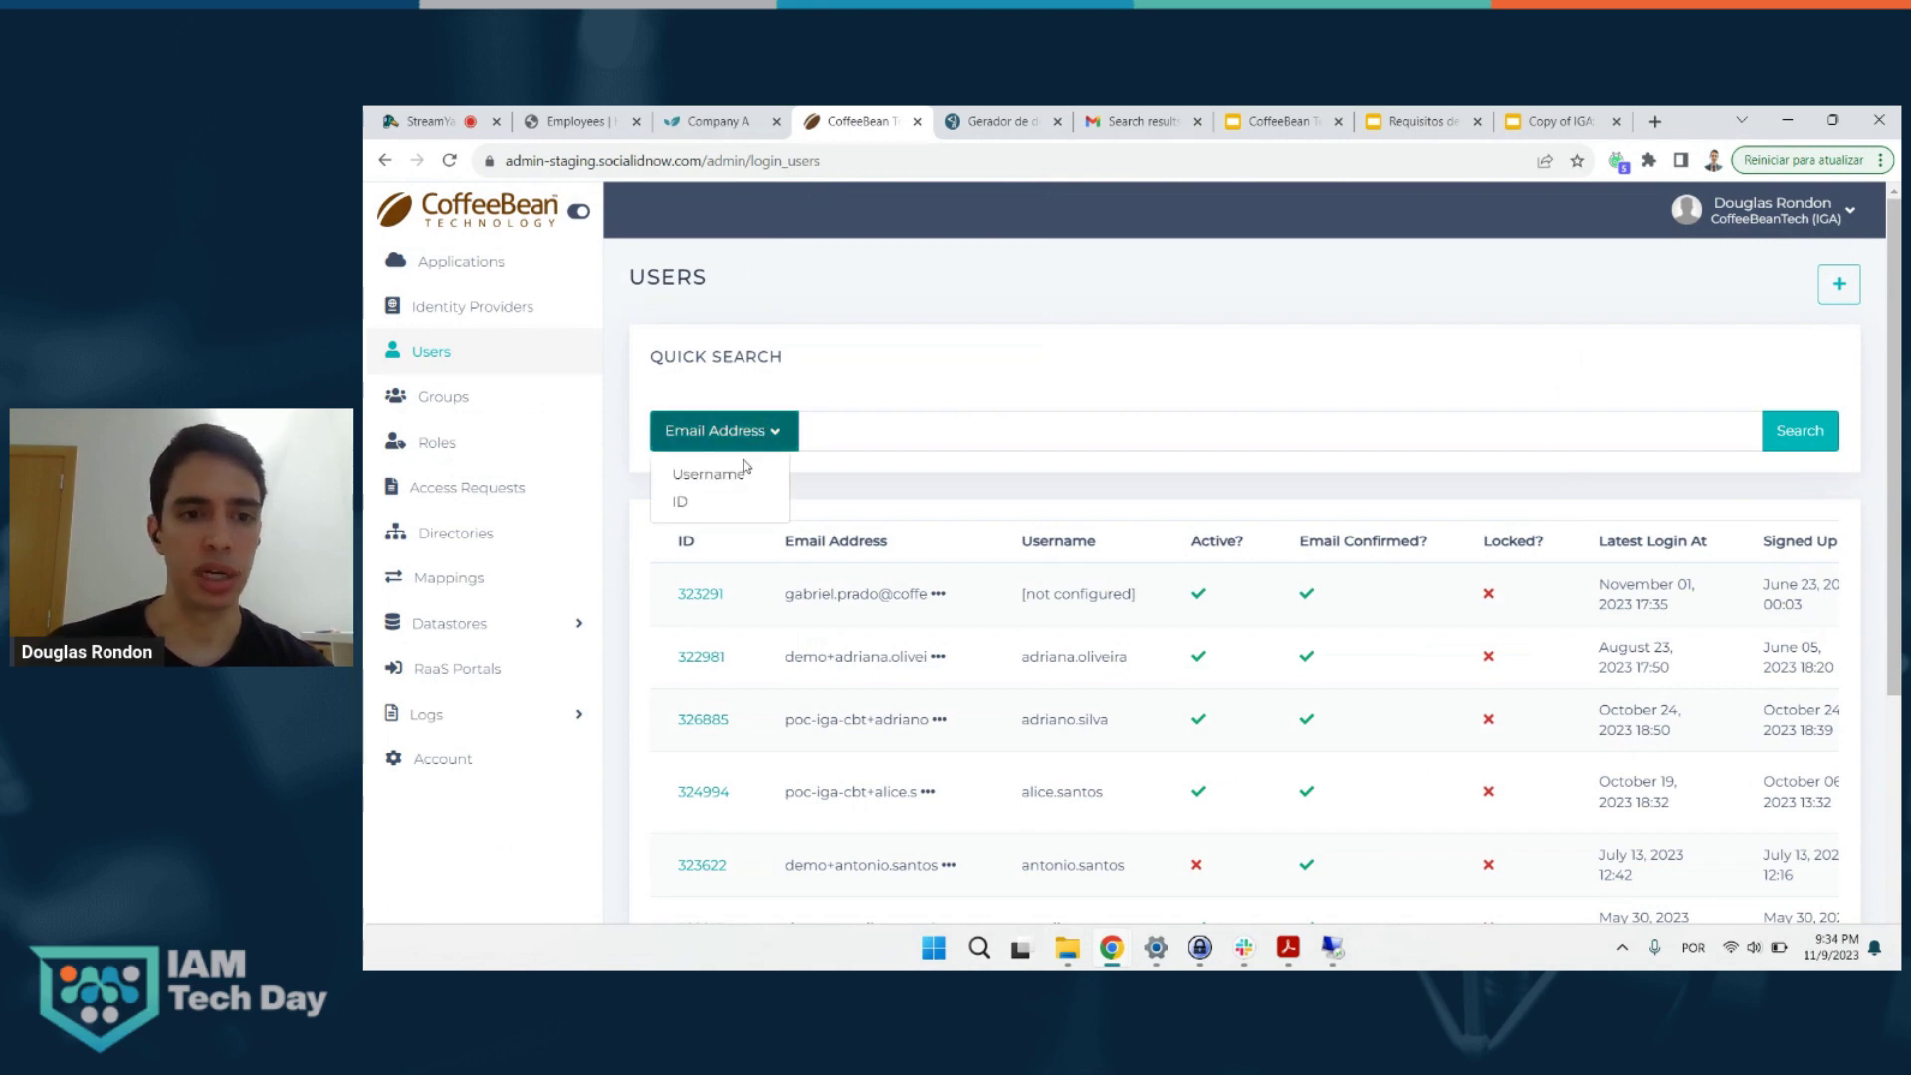
pyautogui.click(750, 447)
pyautogui.click(742, 448)
pyautogui.click(702, 473)
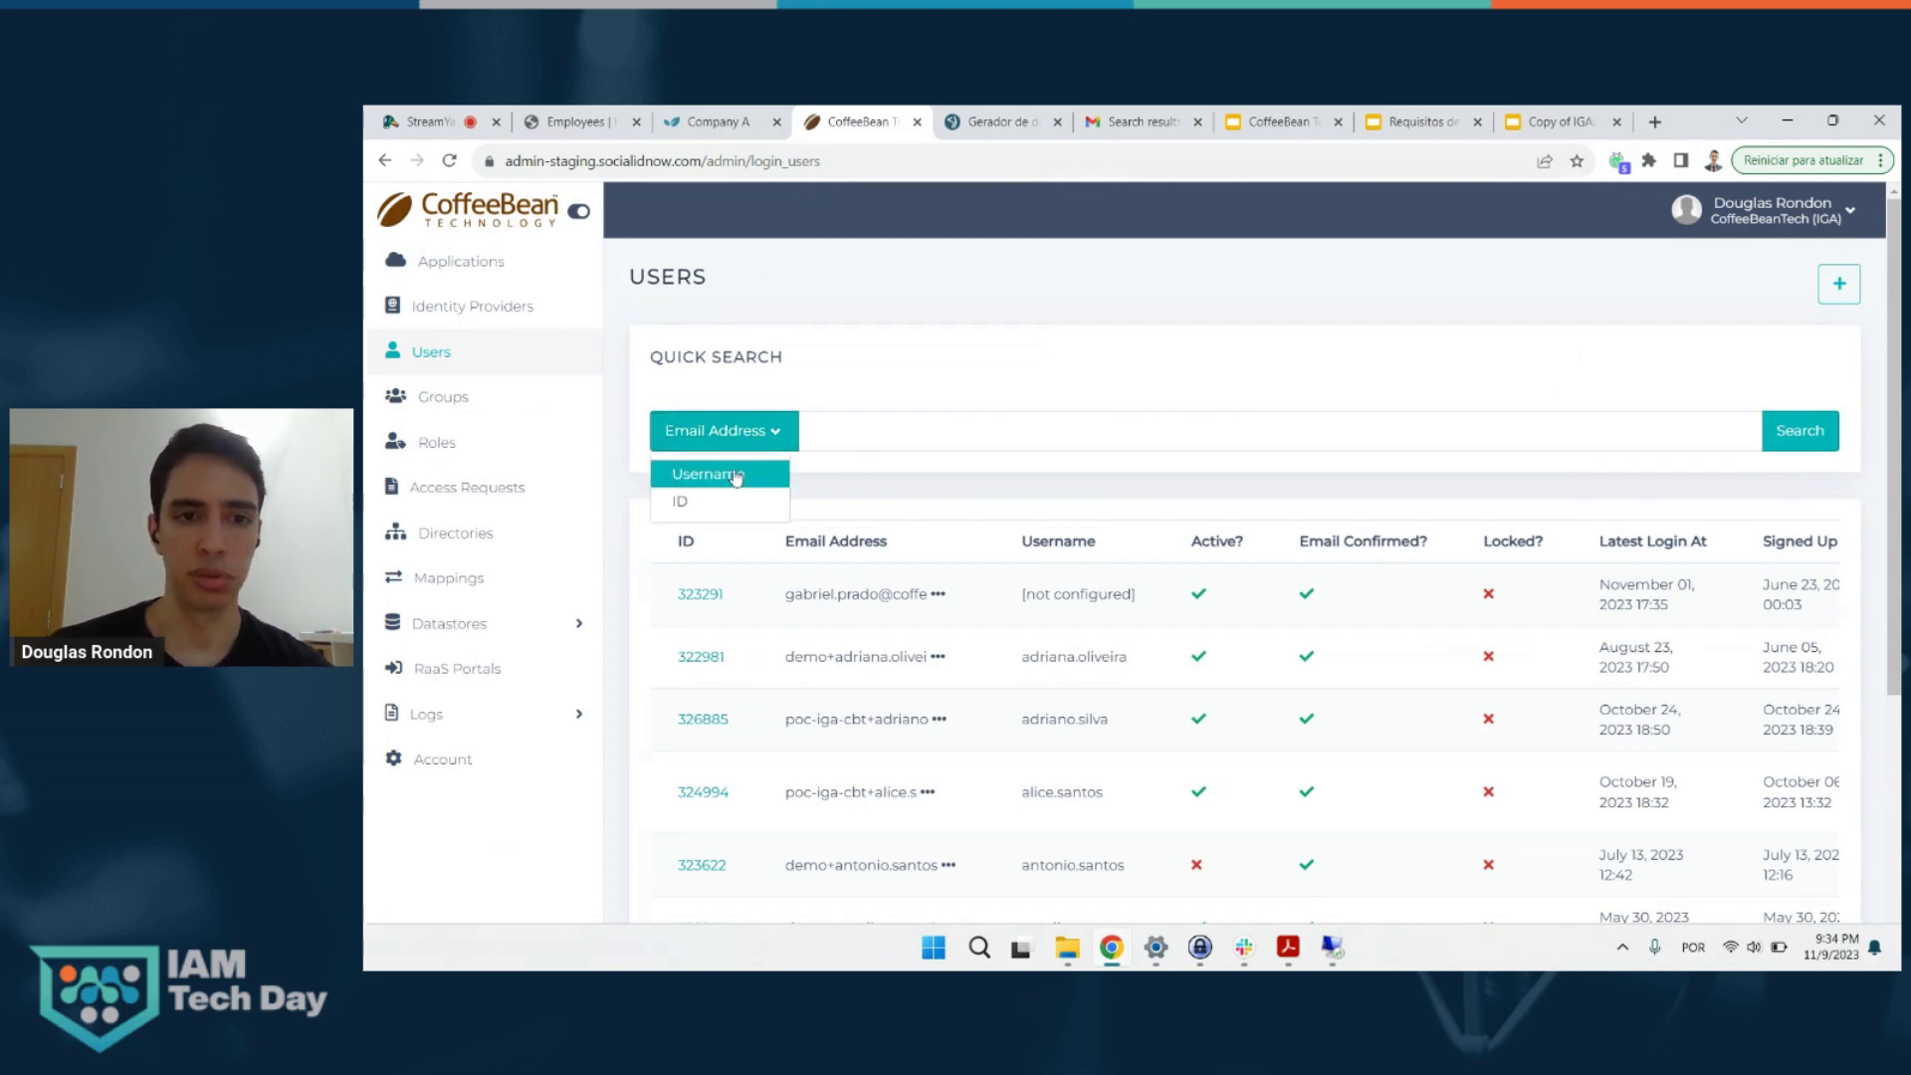
pyautogui.click(851, 435)
pyautogui.write('l')
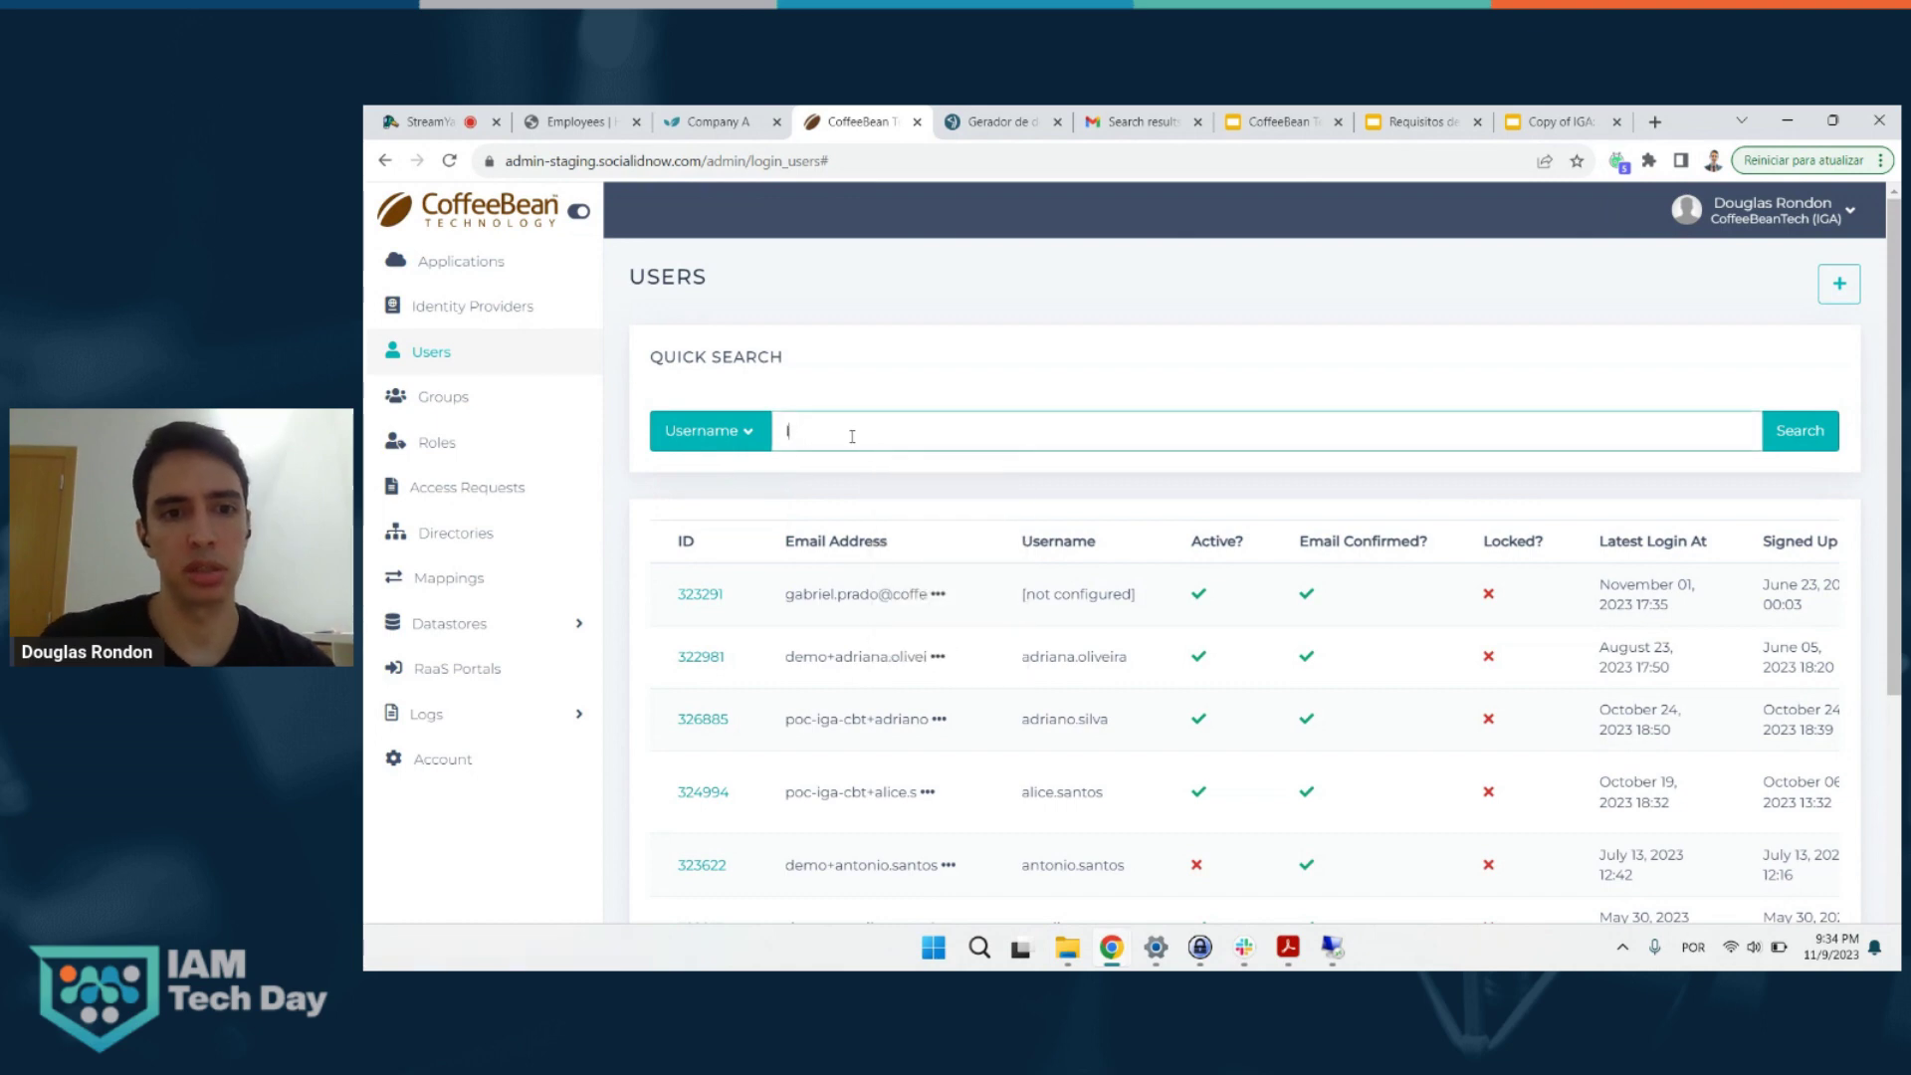
pyautogui.write('uis')
pyautogui.press('Return')
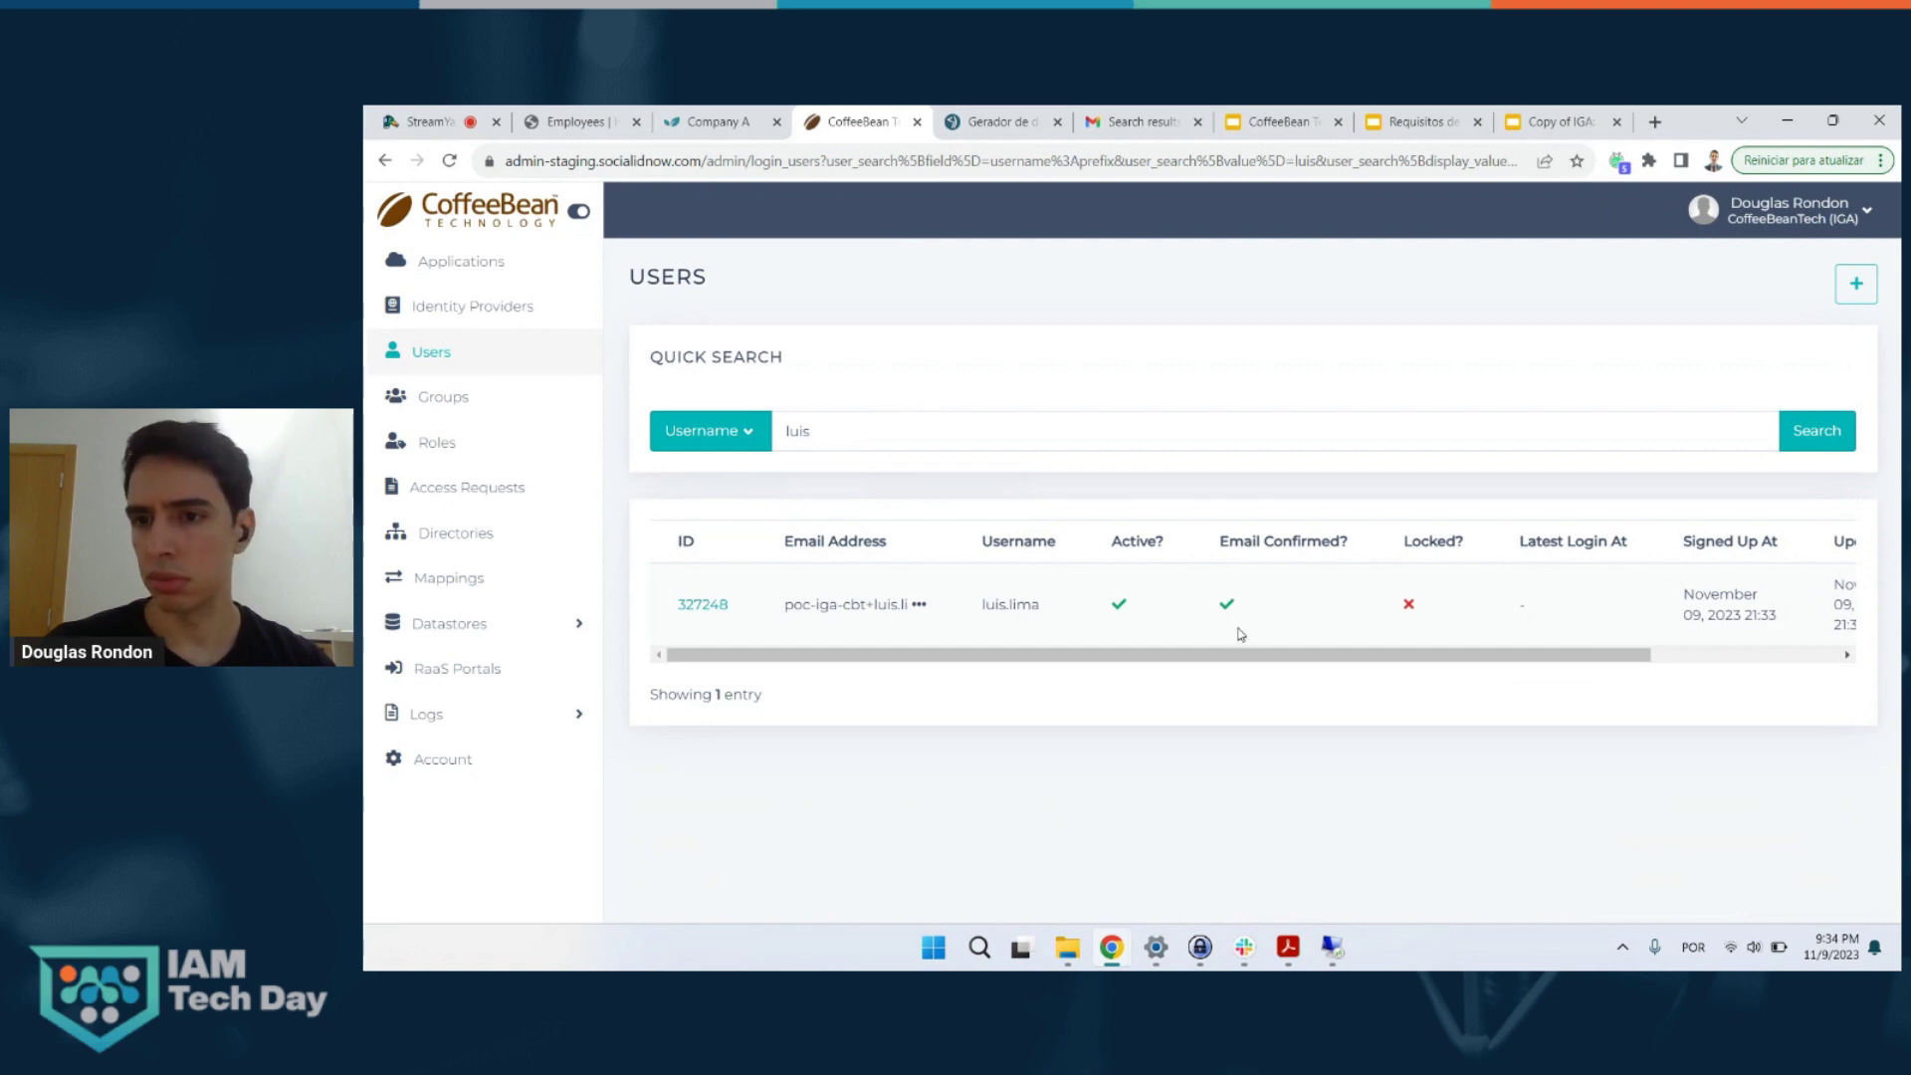
pyautogui.click(700, 607)
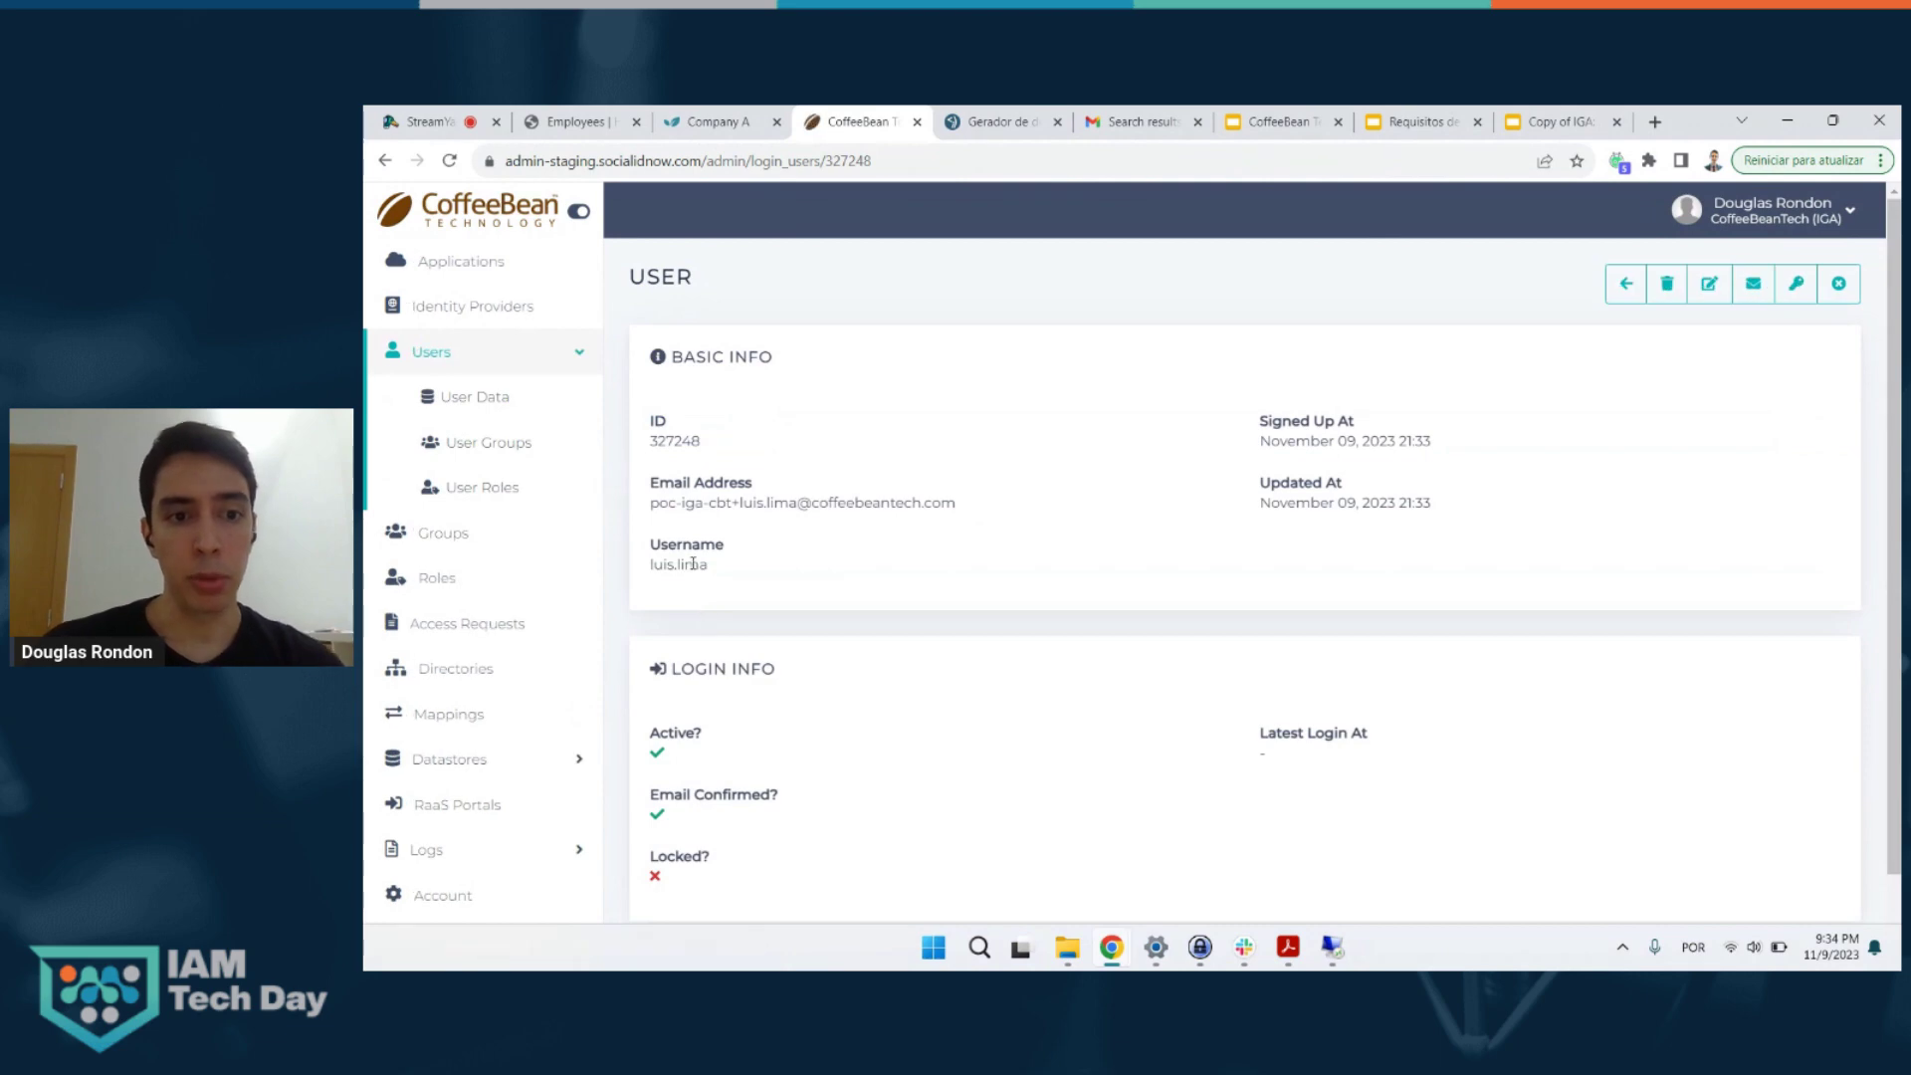
# - Compare the employee's name in the HCM Employees list with the username on the CoffeeBean user page
pyautogui.click(587, 122)
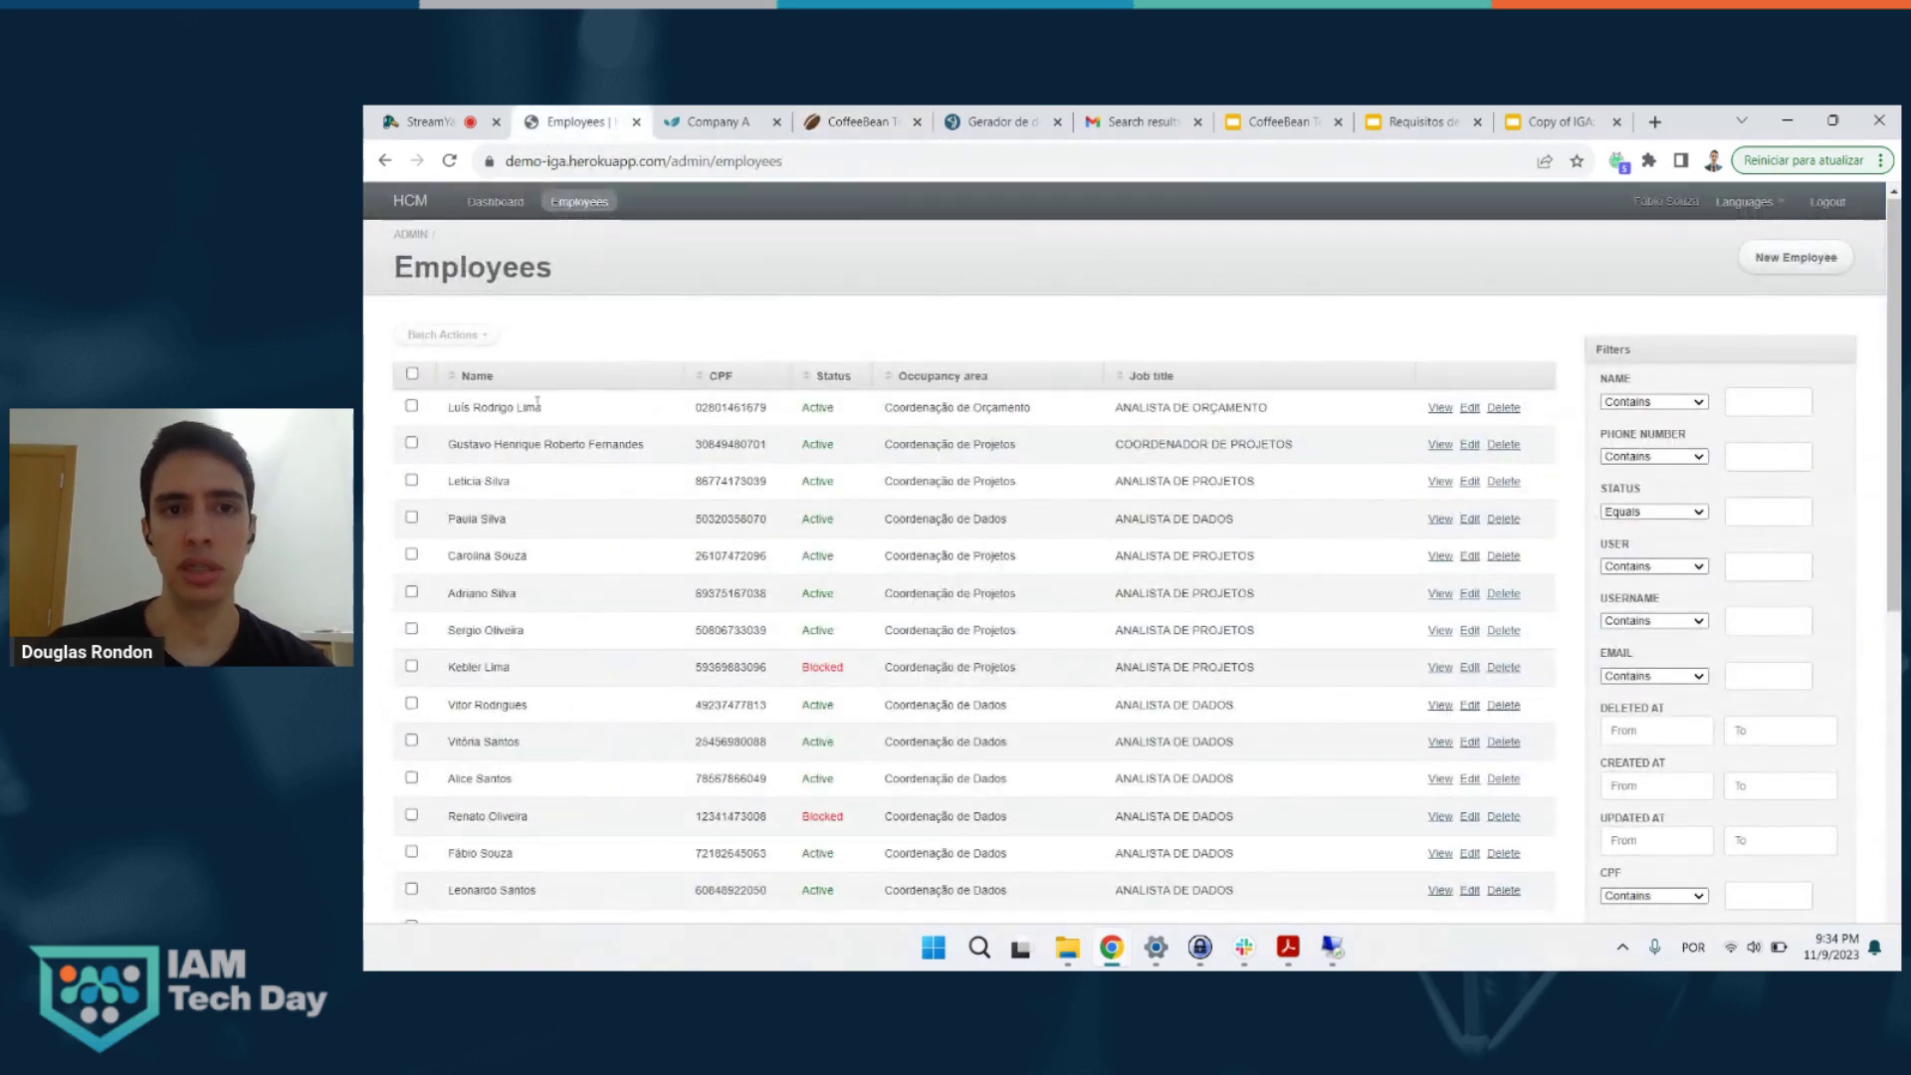
pyautogui.click(807, 121)
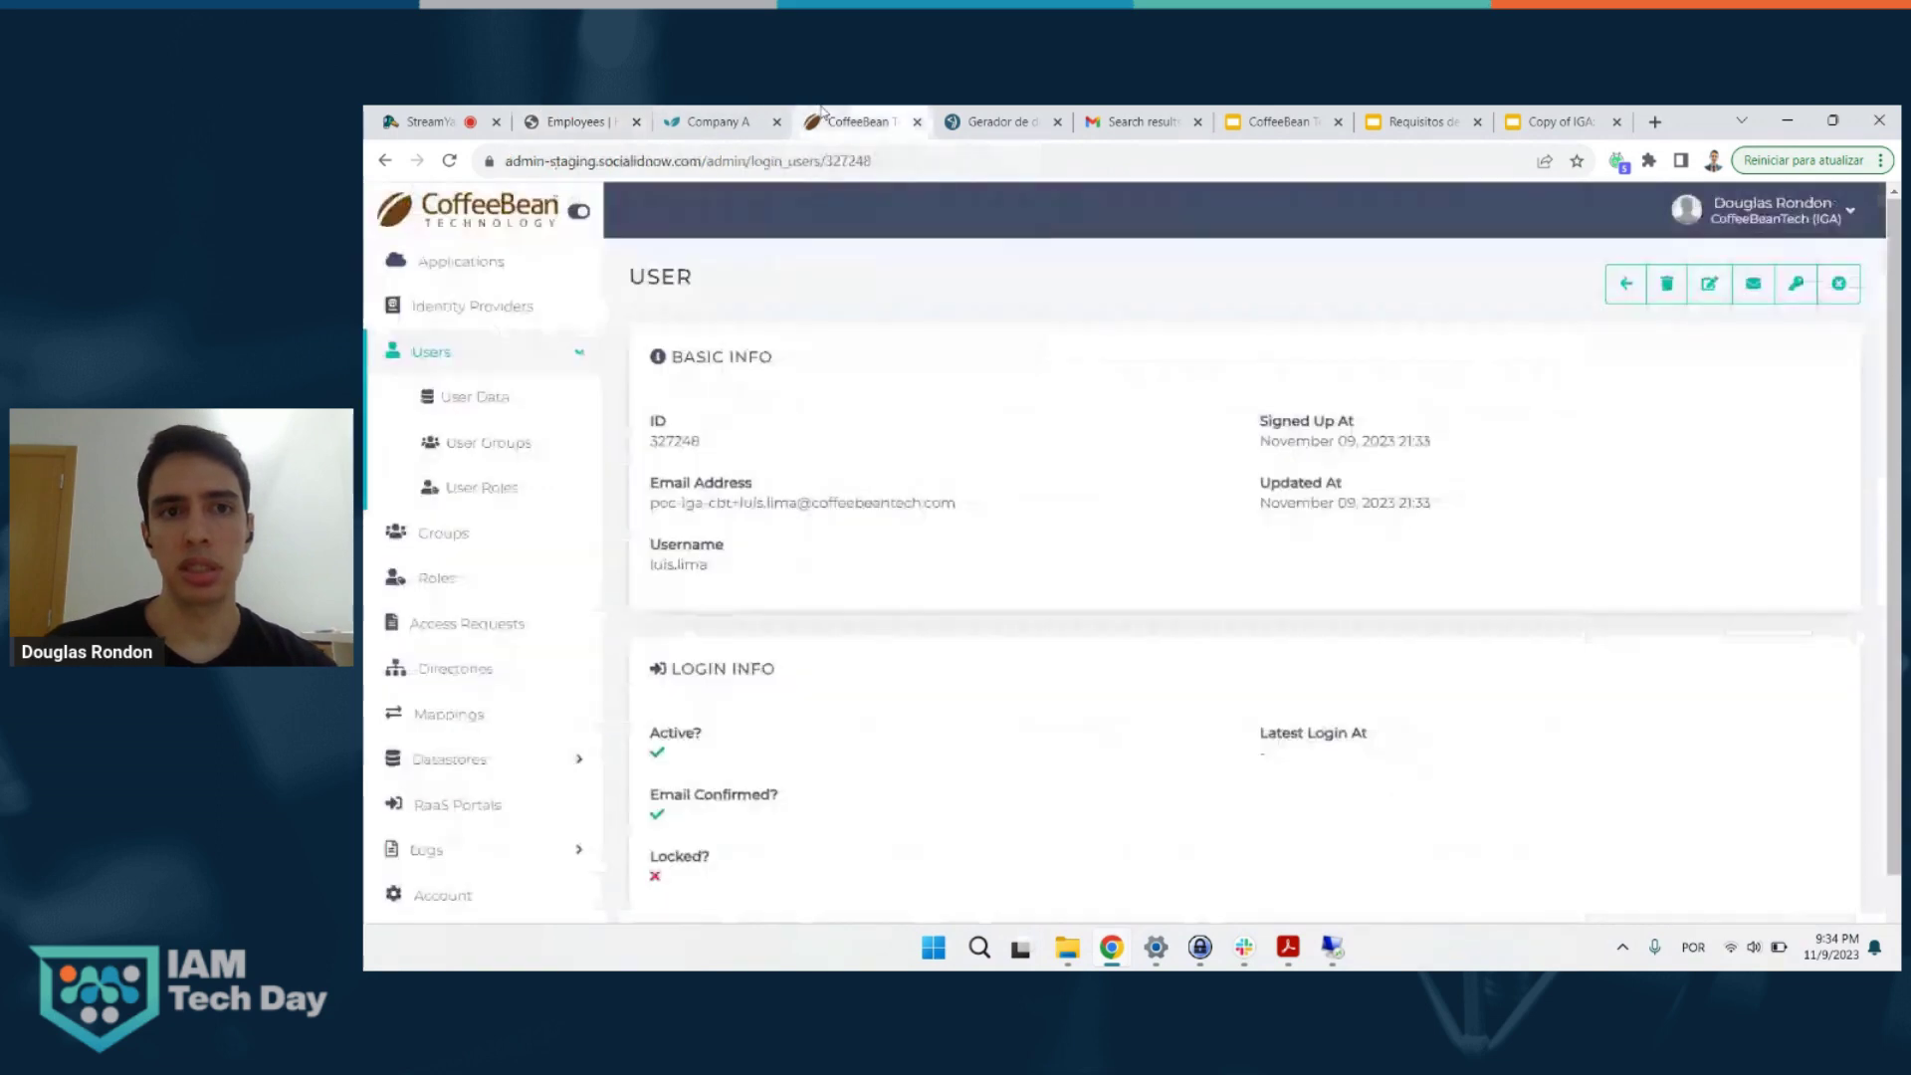
pyautogui.moveTo(645, 564); pyautogui.dragTo(709, 565)
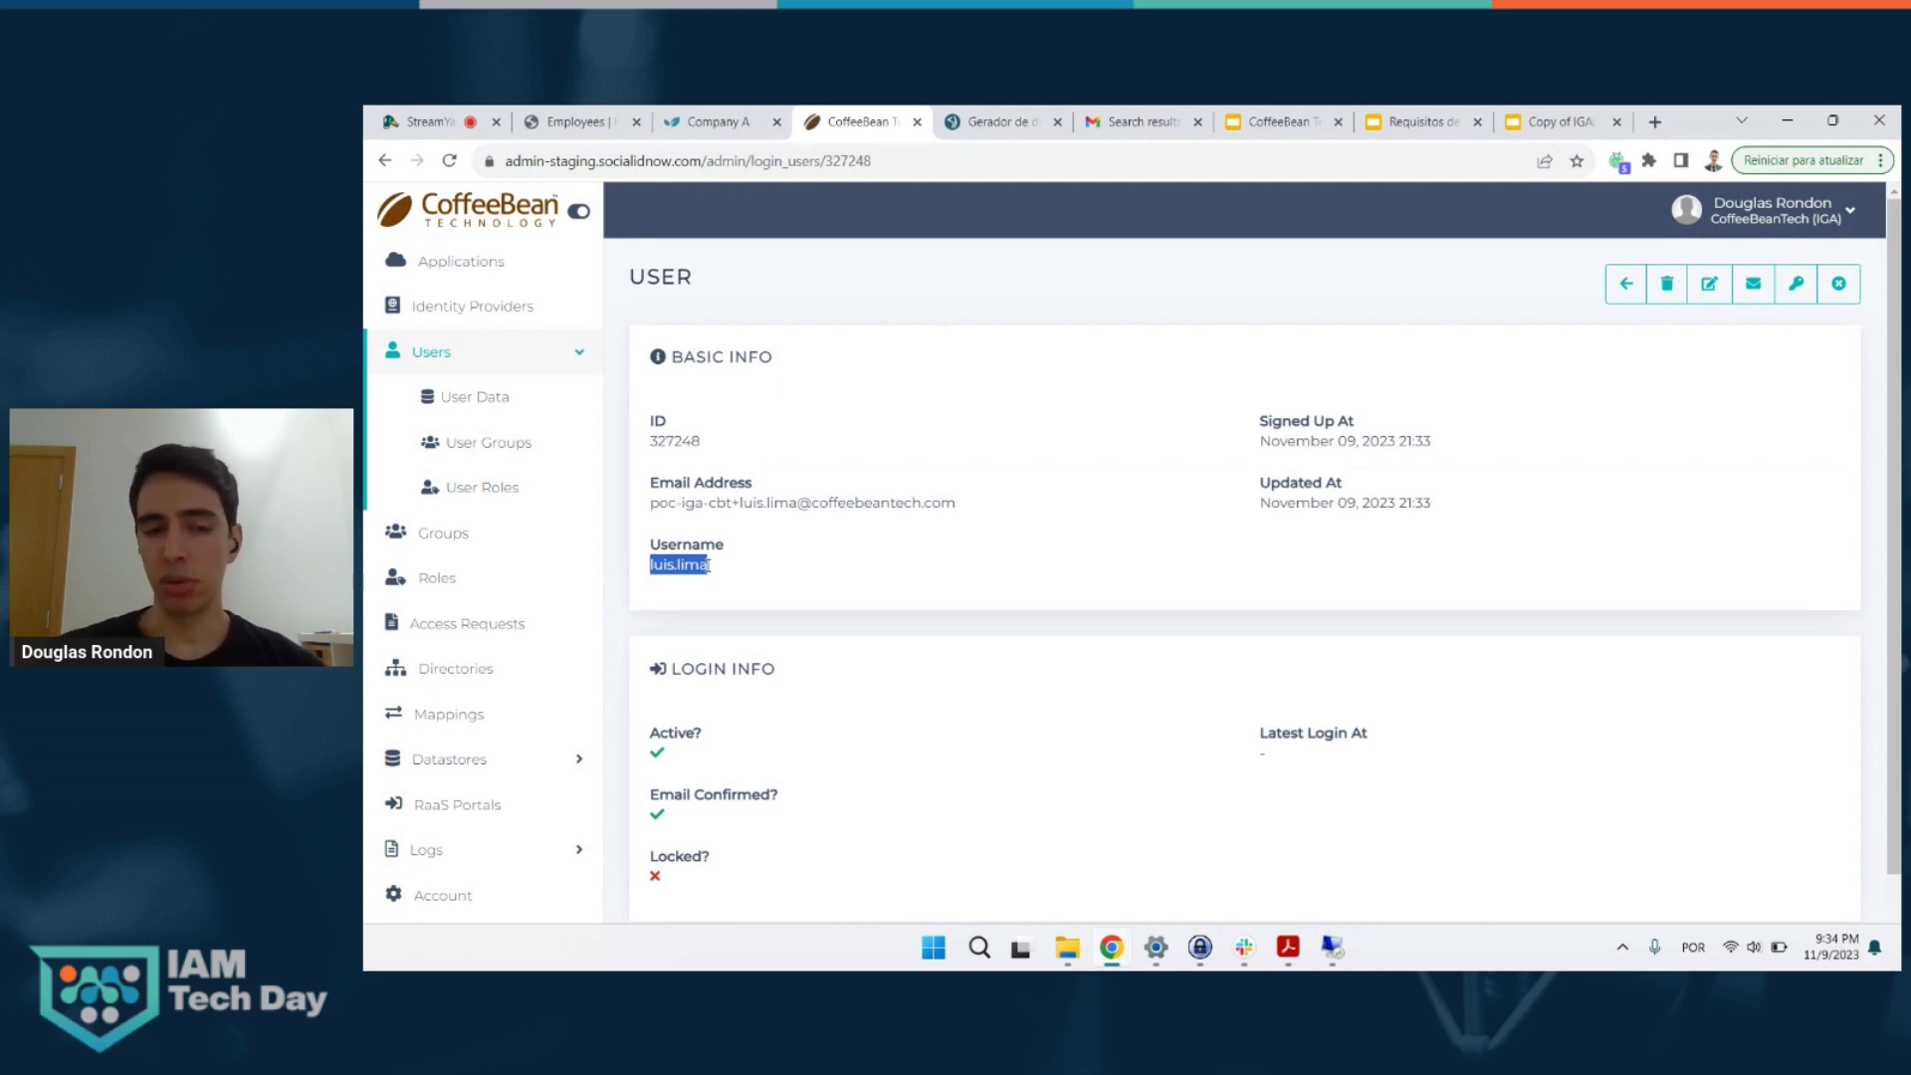
pyautogui.click(709, 565)
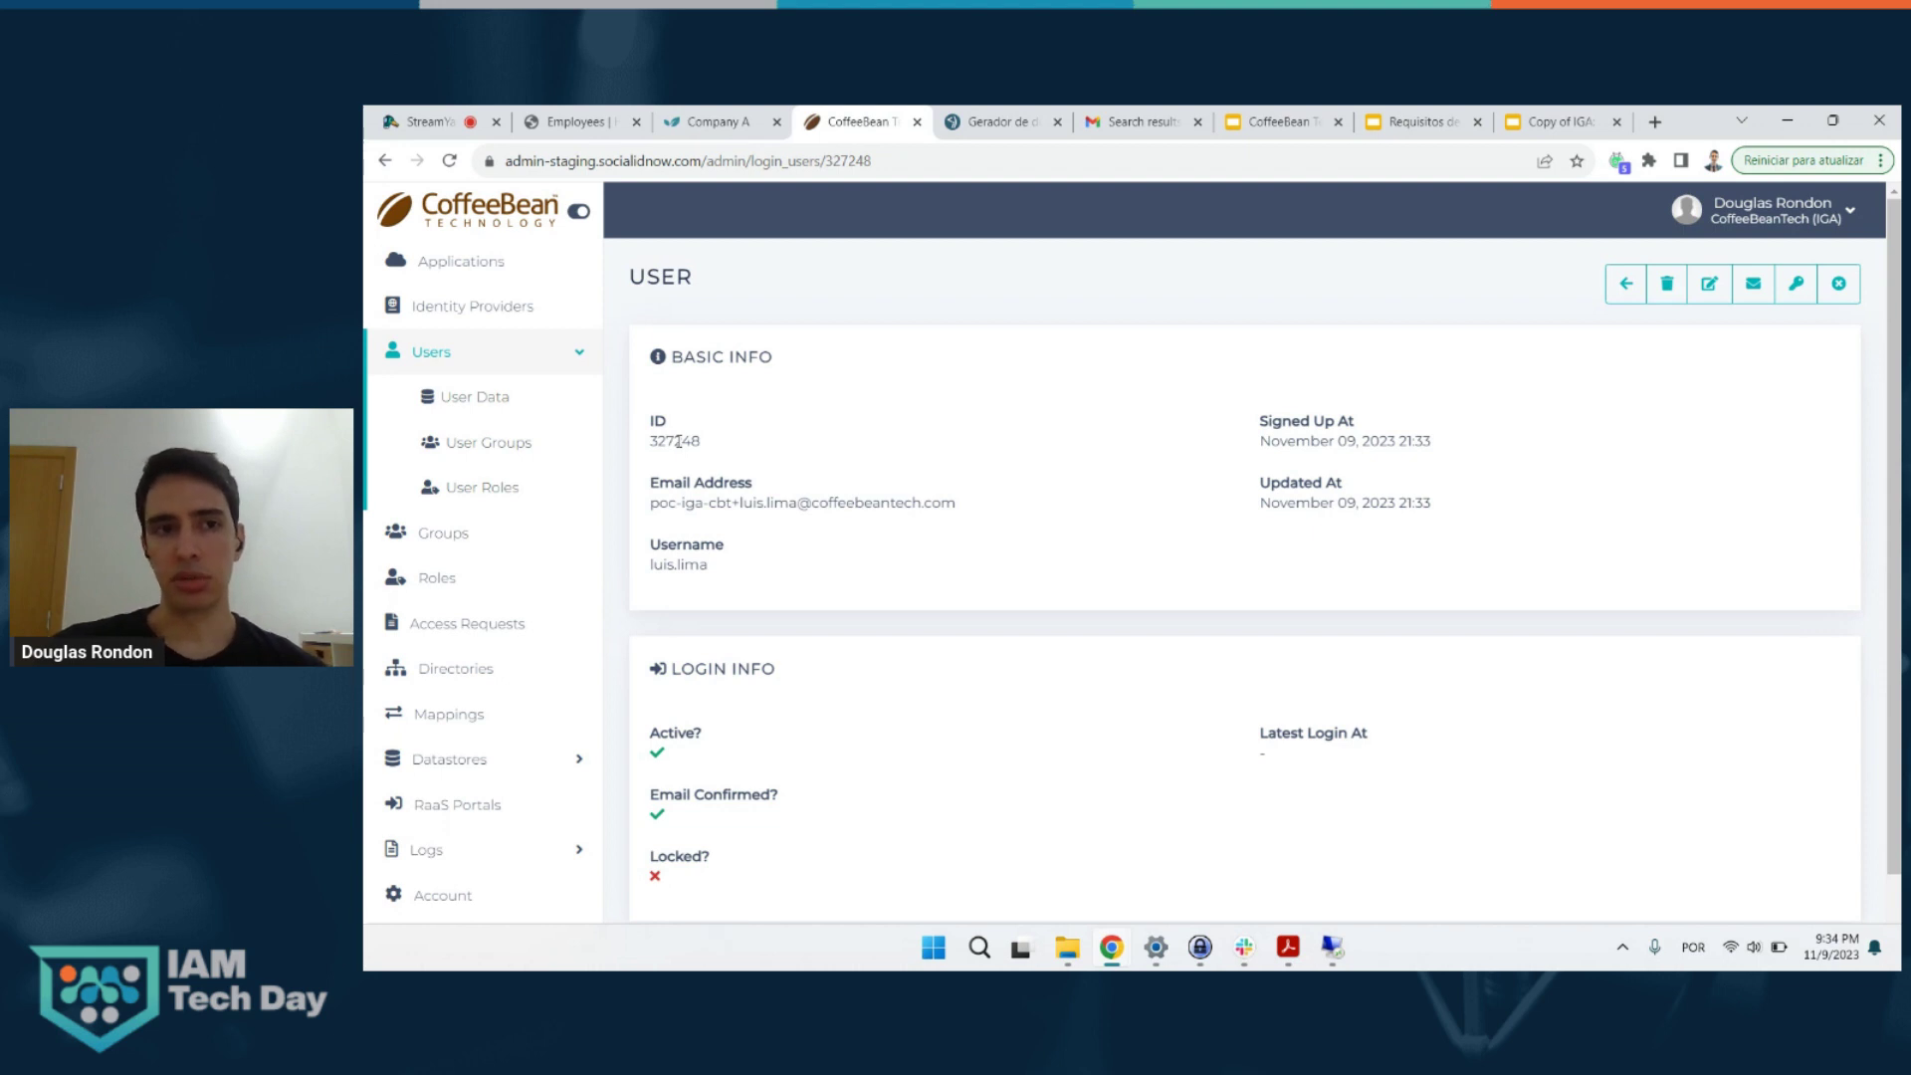
pyautogui.click(567, 119)
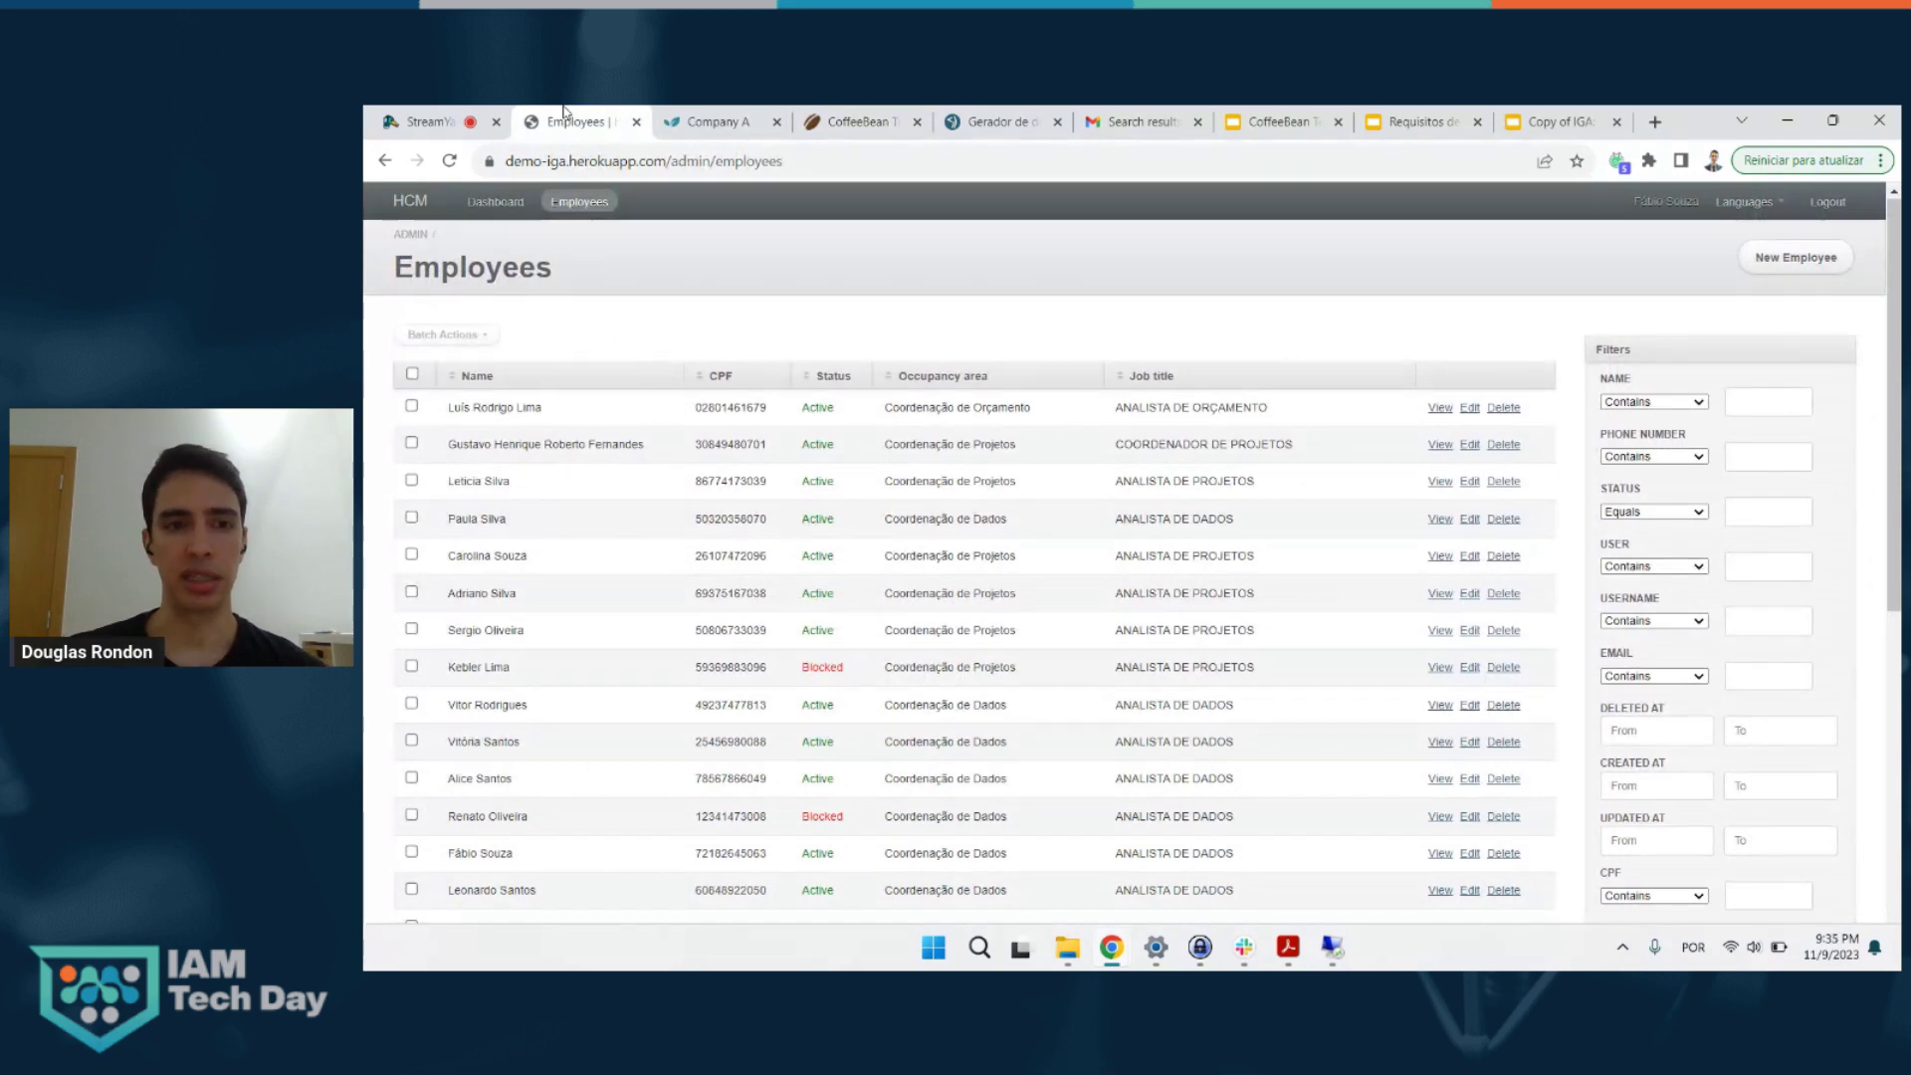
pyautogui.click(882, 115)
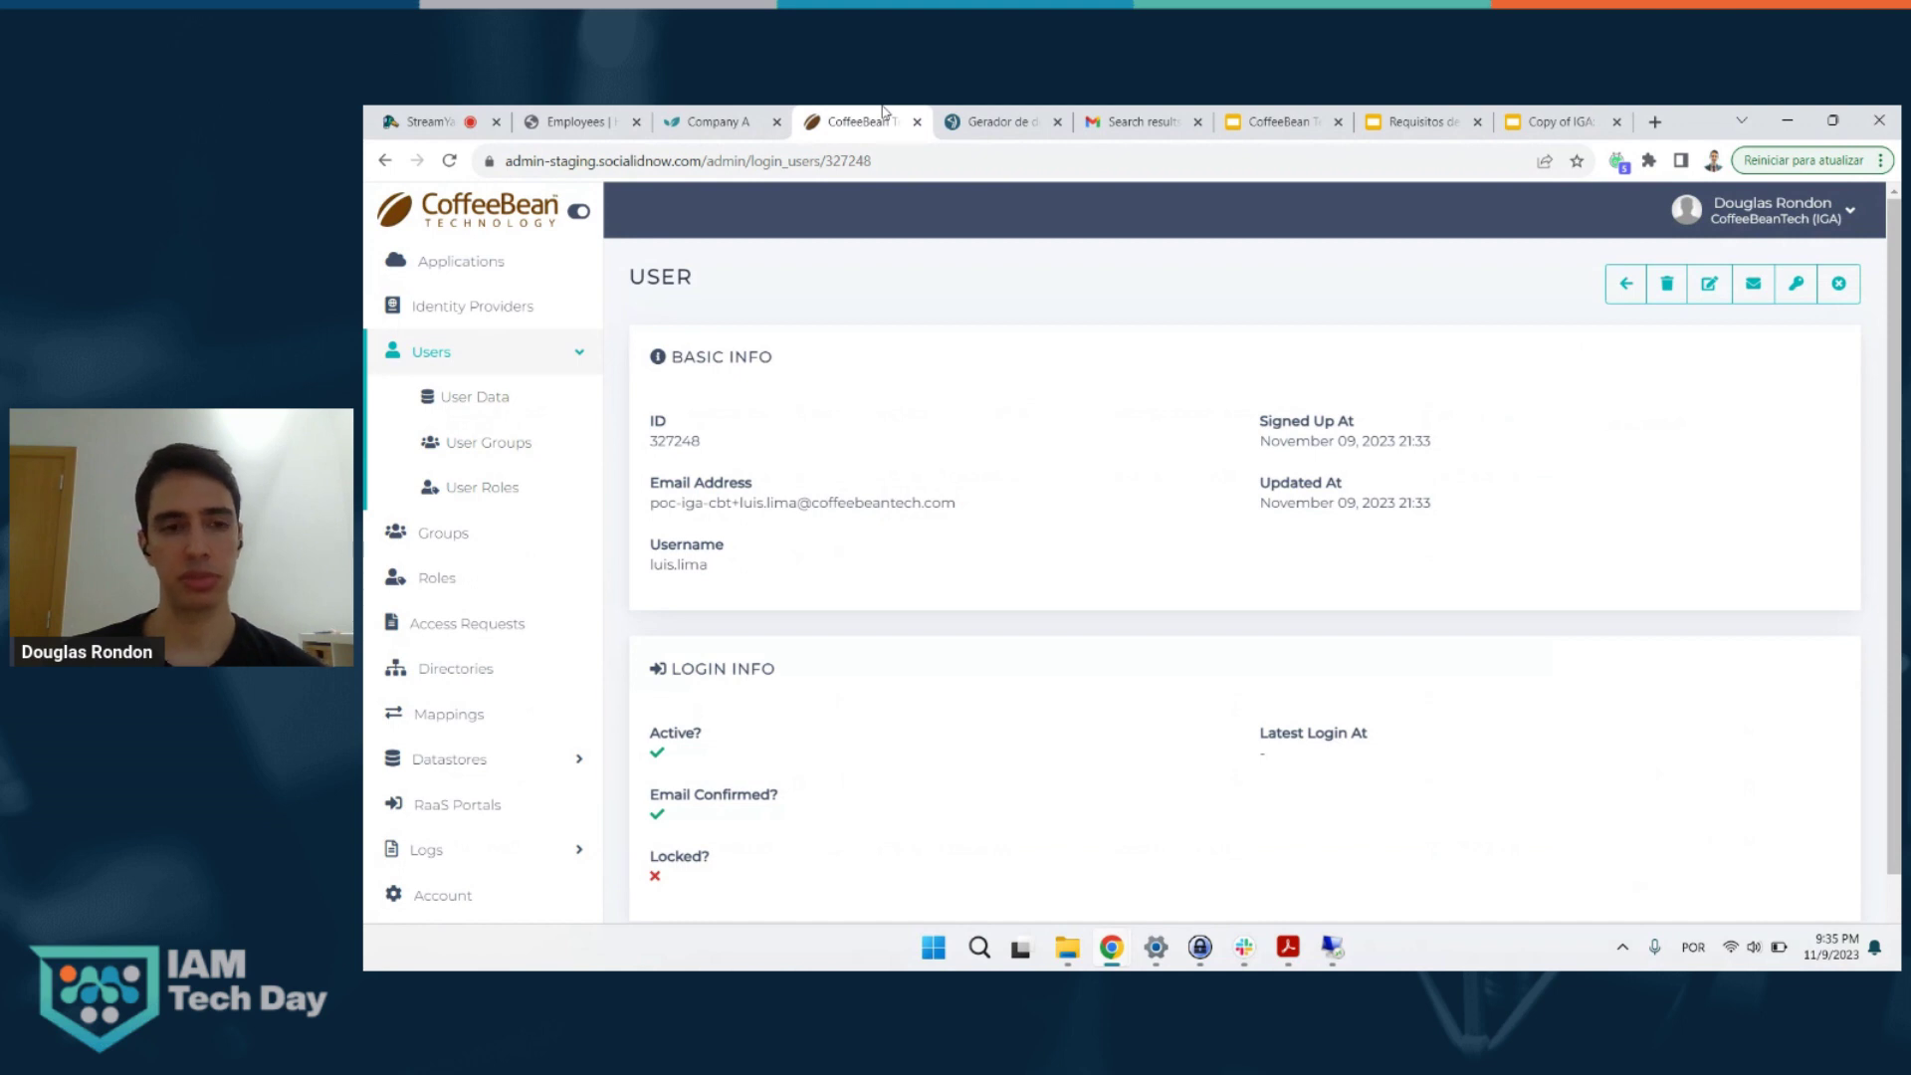
# - Examine the user's ID and username and the prefix and domain parts of the email address in the basic info
pyautogui.doubleClick(681, 440)
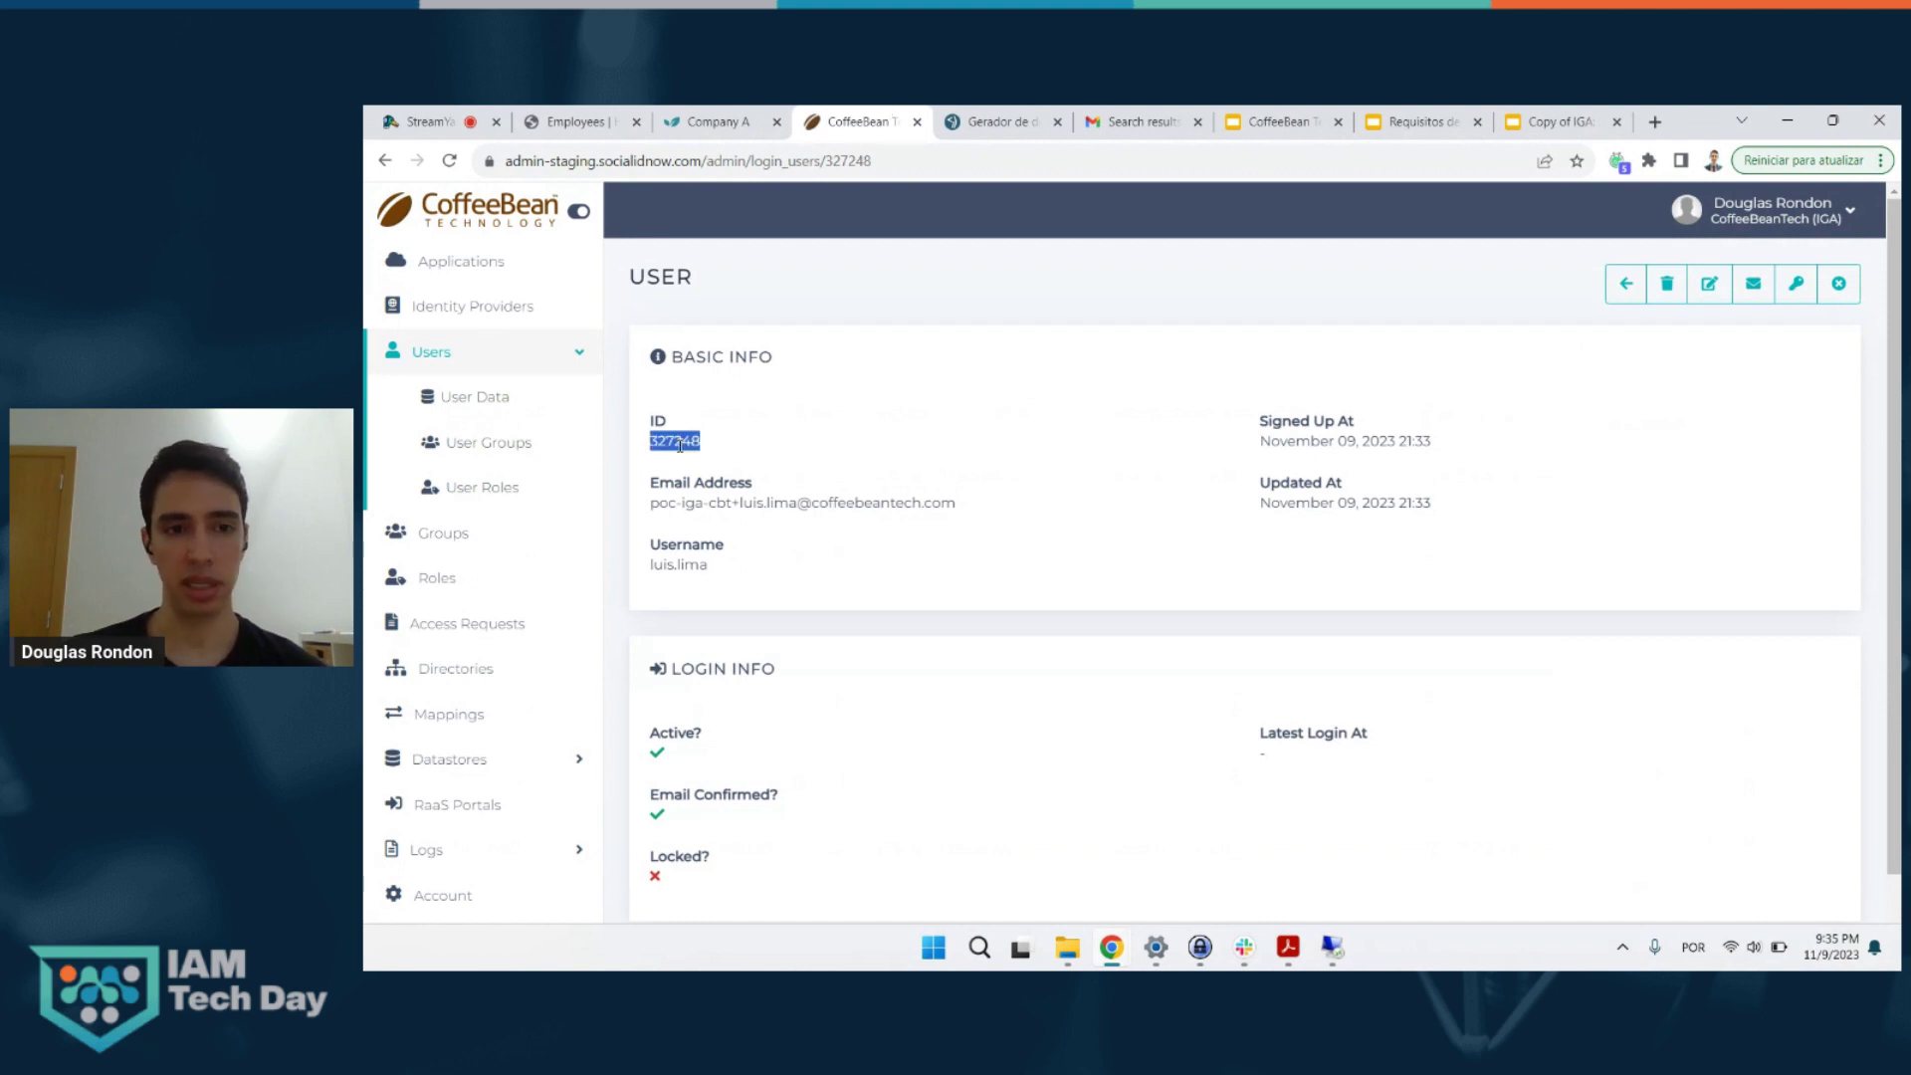
pyautogui.moveTo(653, 507); pyautogui.dragTo(962, 527)
pyautogui.doubleClick(654, 565)
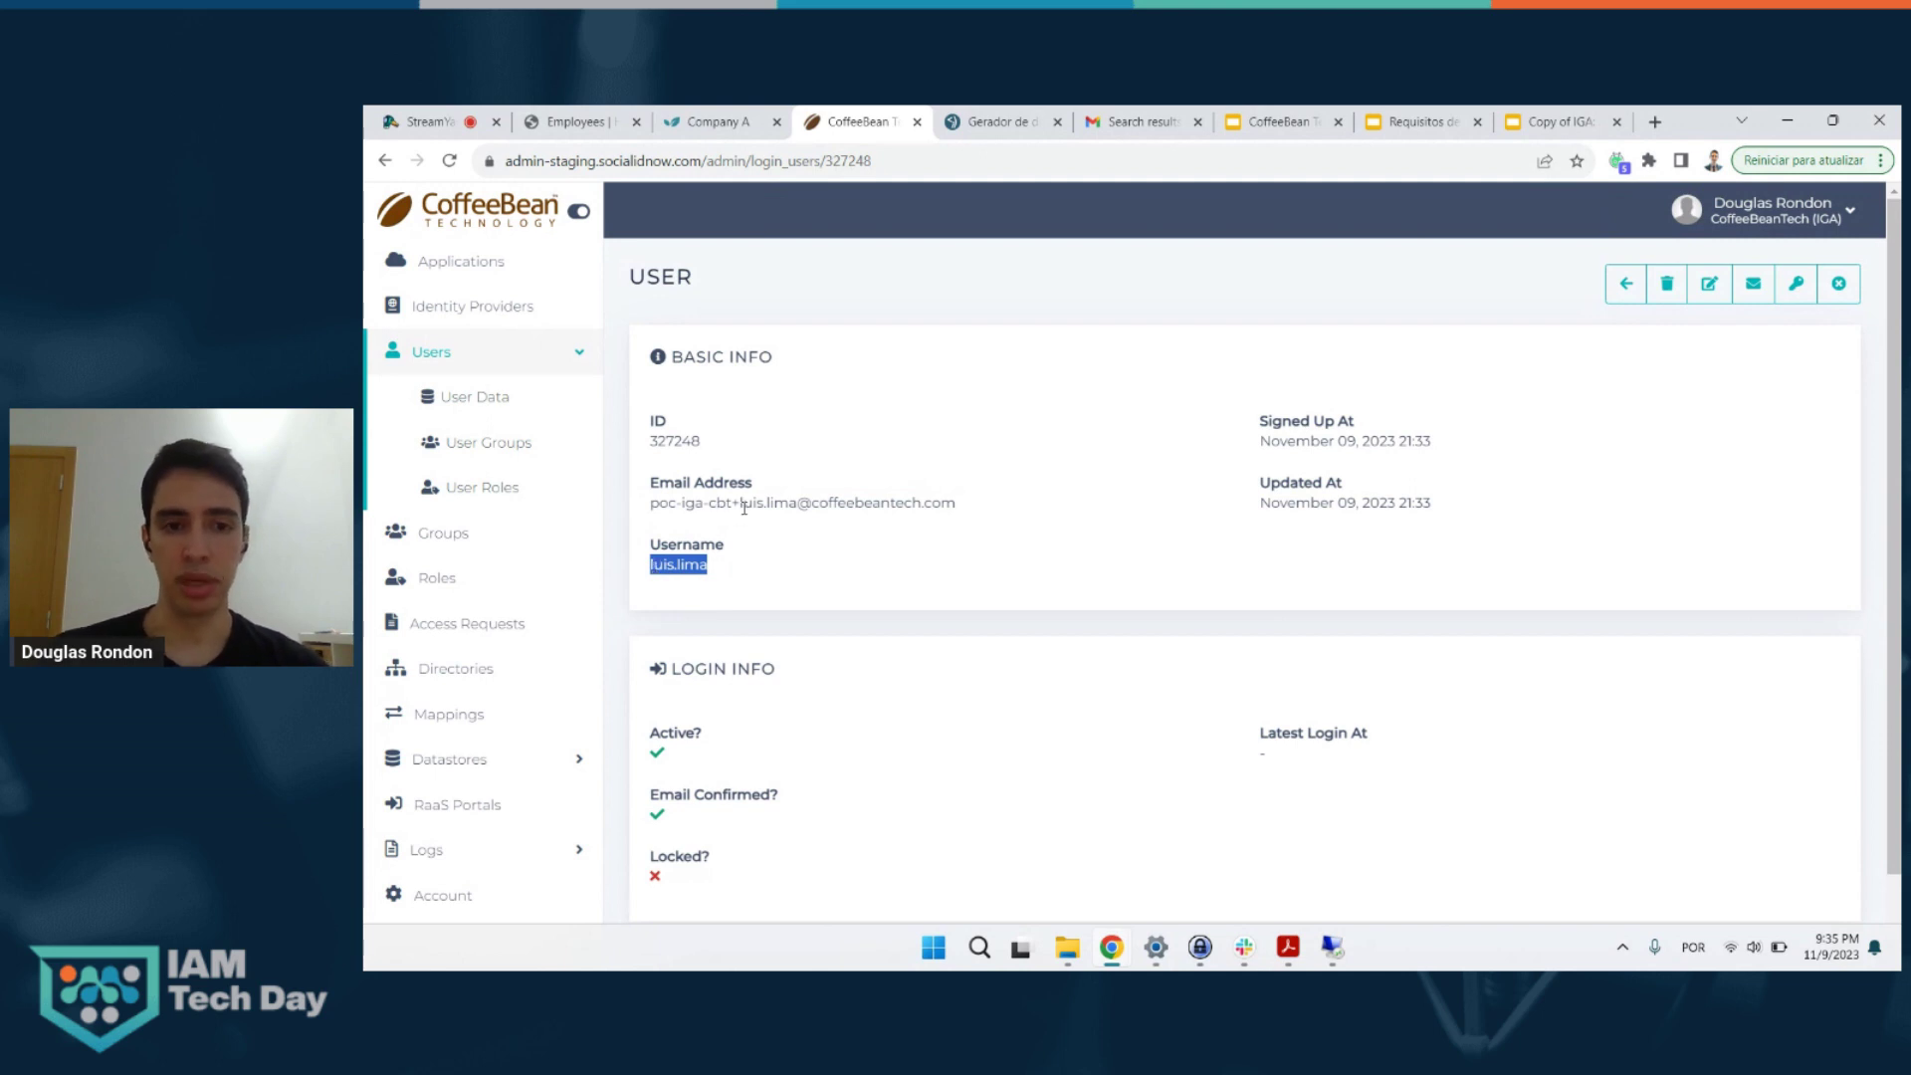
pyautogui.moveTo(744, 508); pyautogui.dragTo(652, 519)
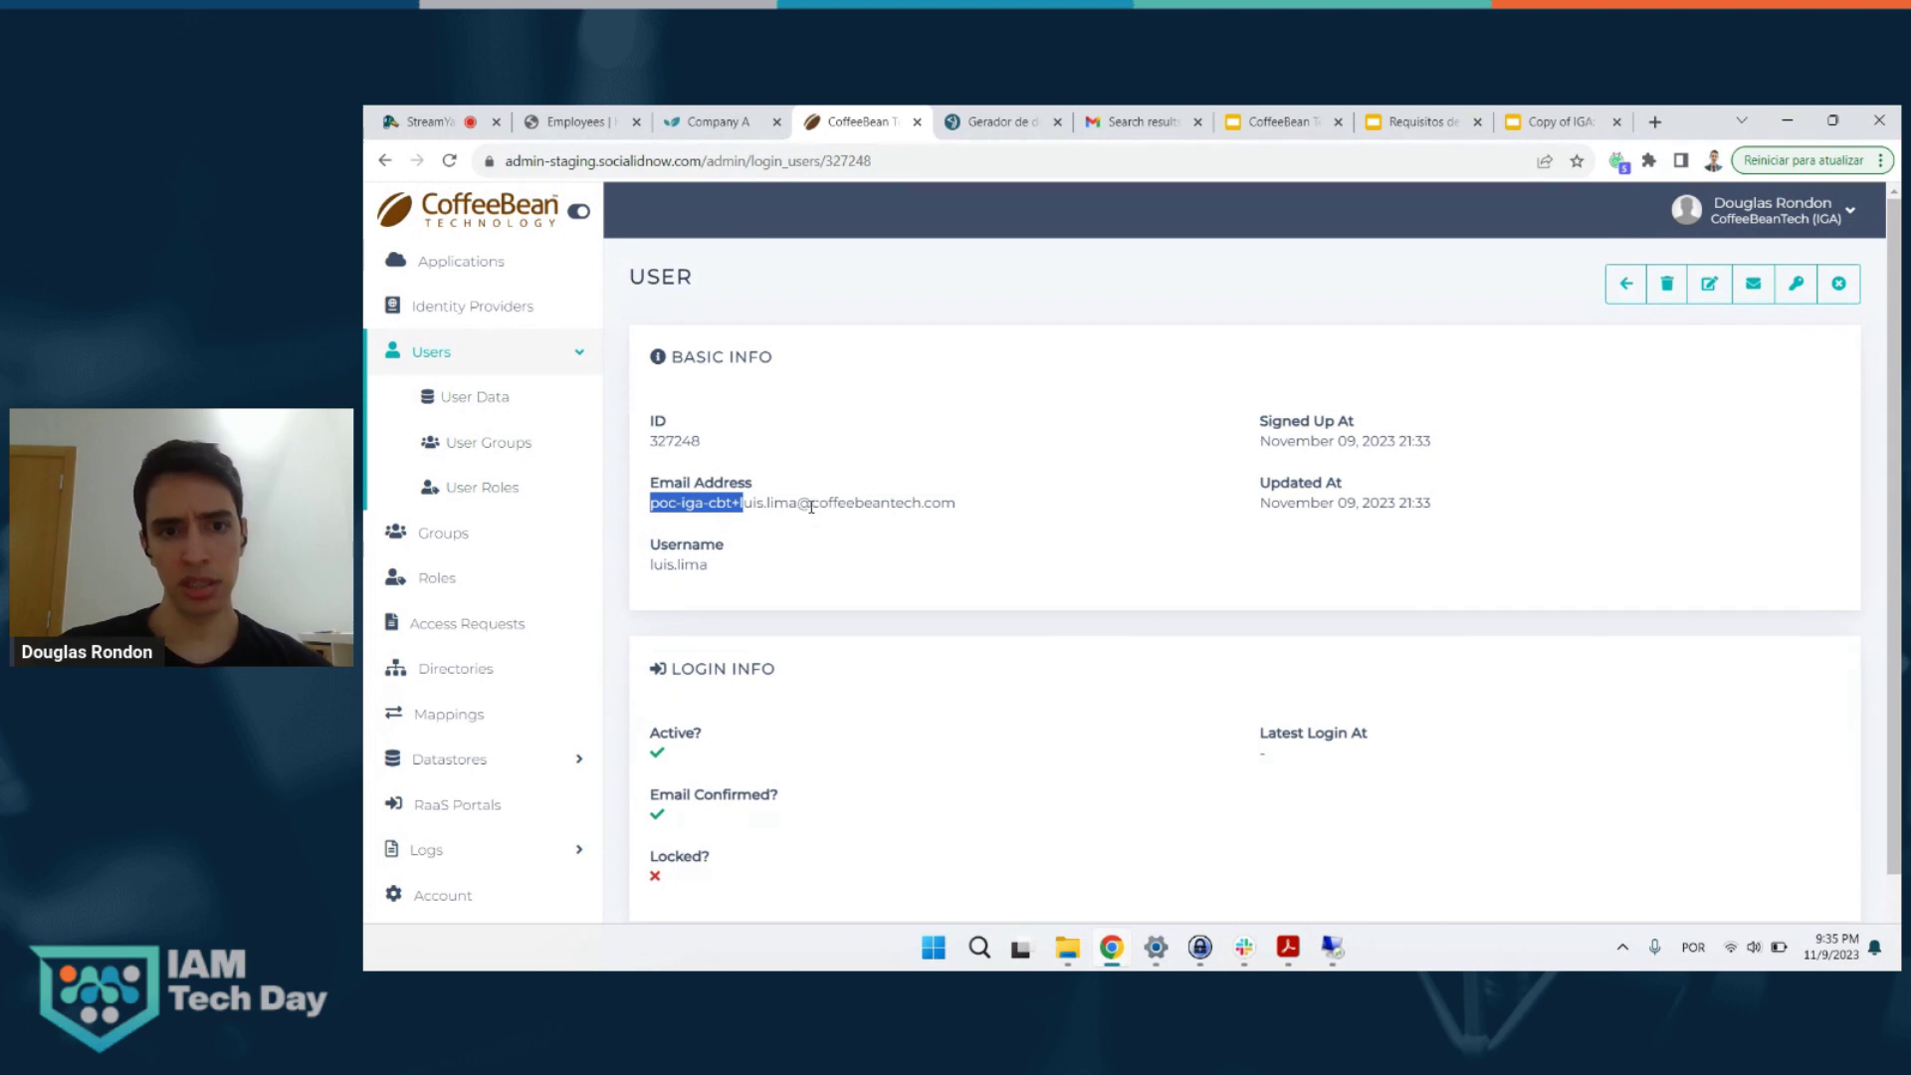
pyautogui.moveTo(811, 508); pyautogui.dragTo(962, 507)
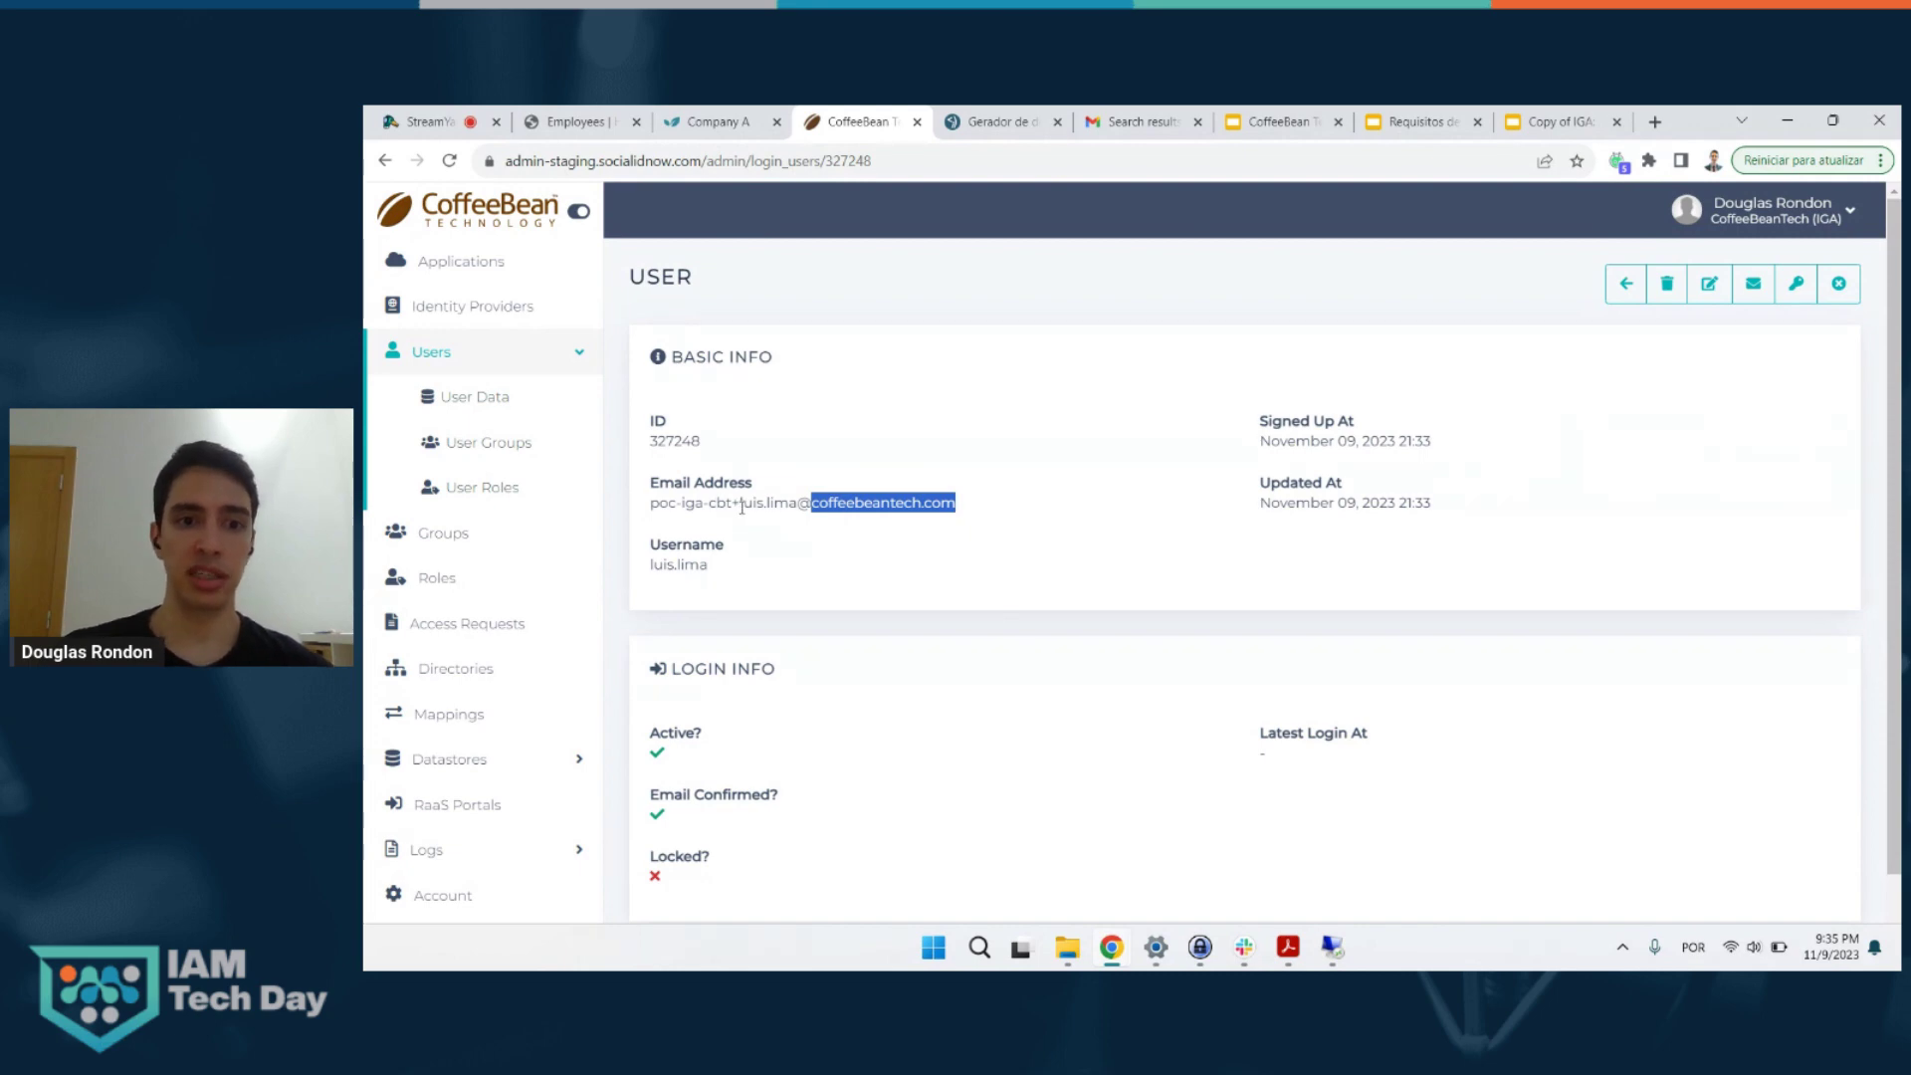
pyautogui.moveTo(742, 507); pyautogui.dragTo(652, 509)
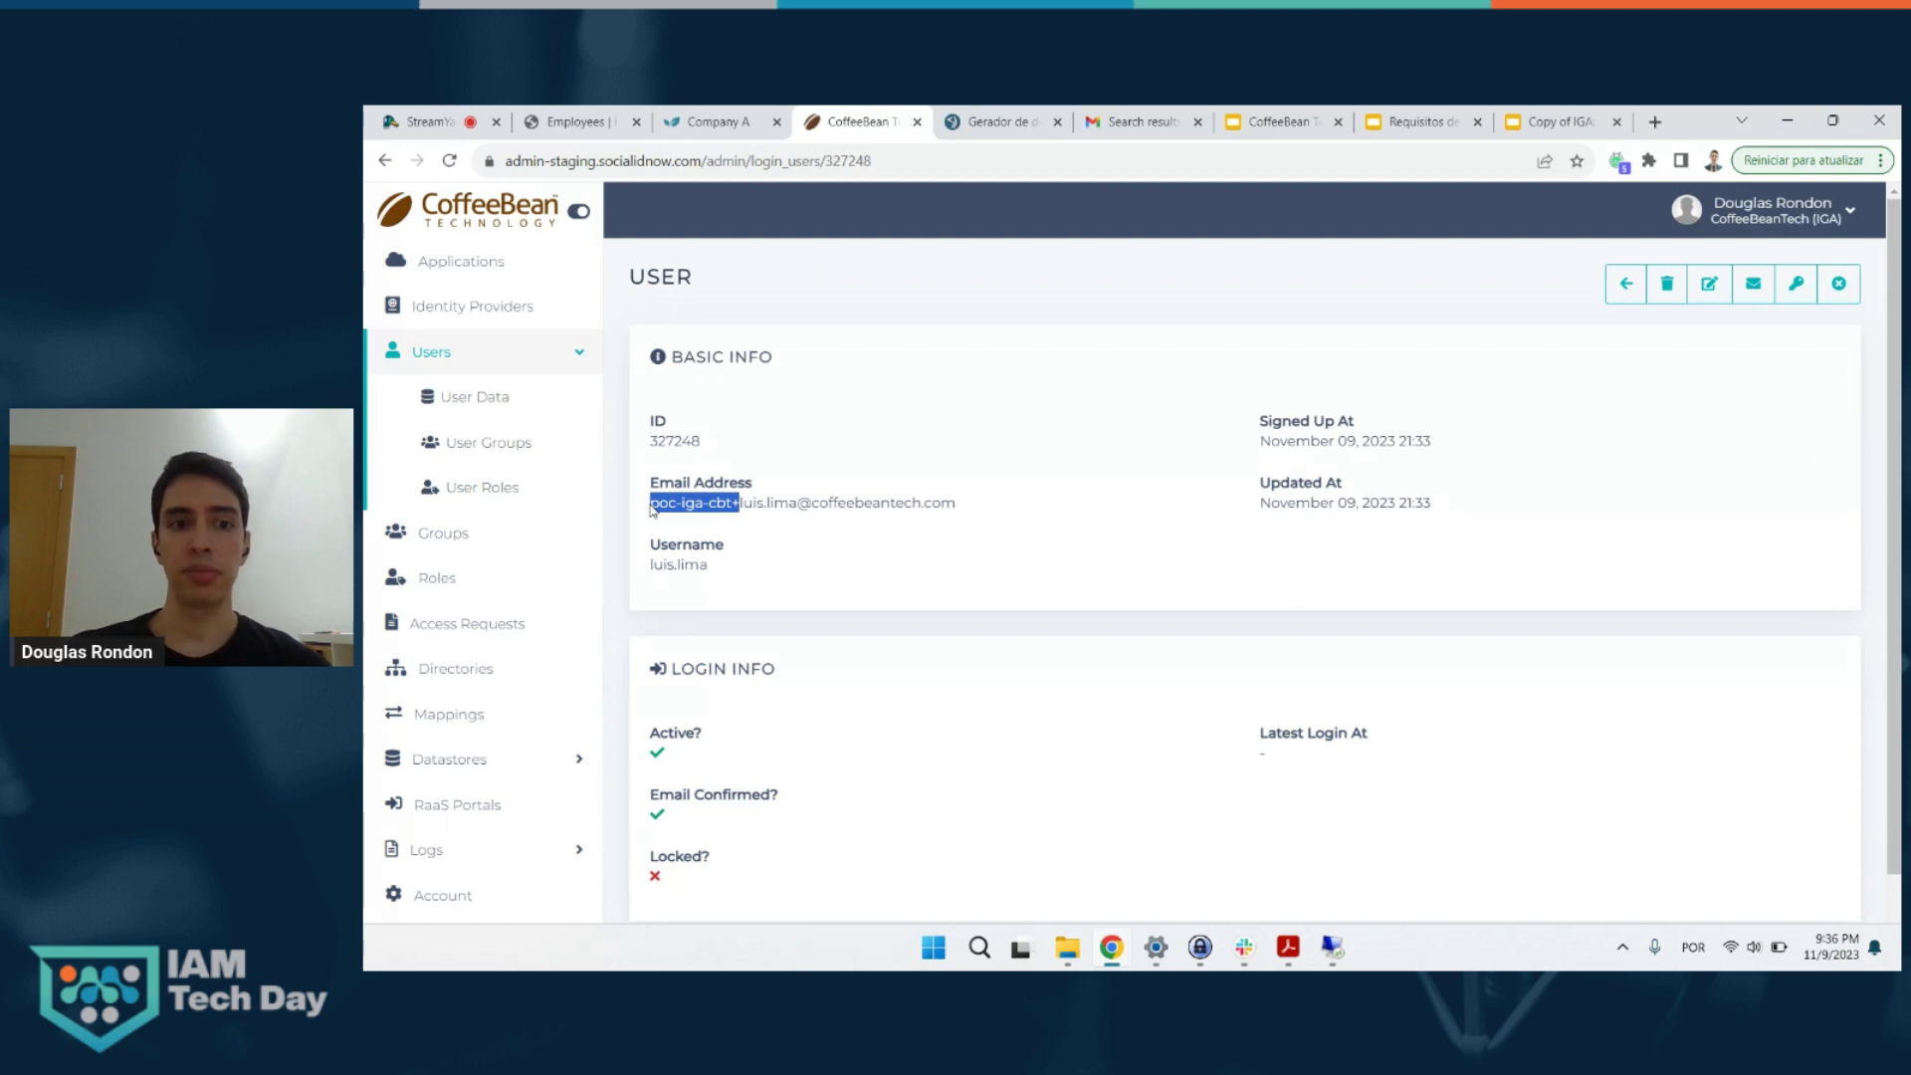
pyautogui.click(776, 541)
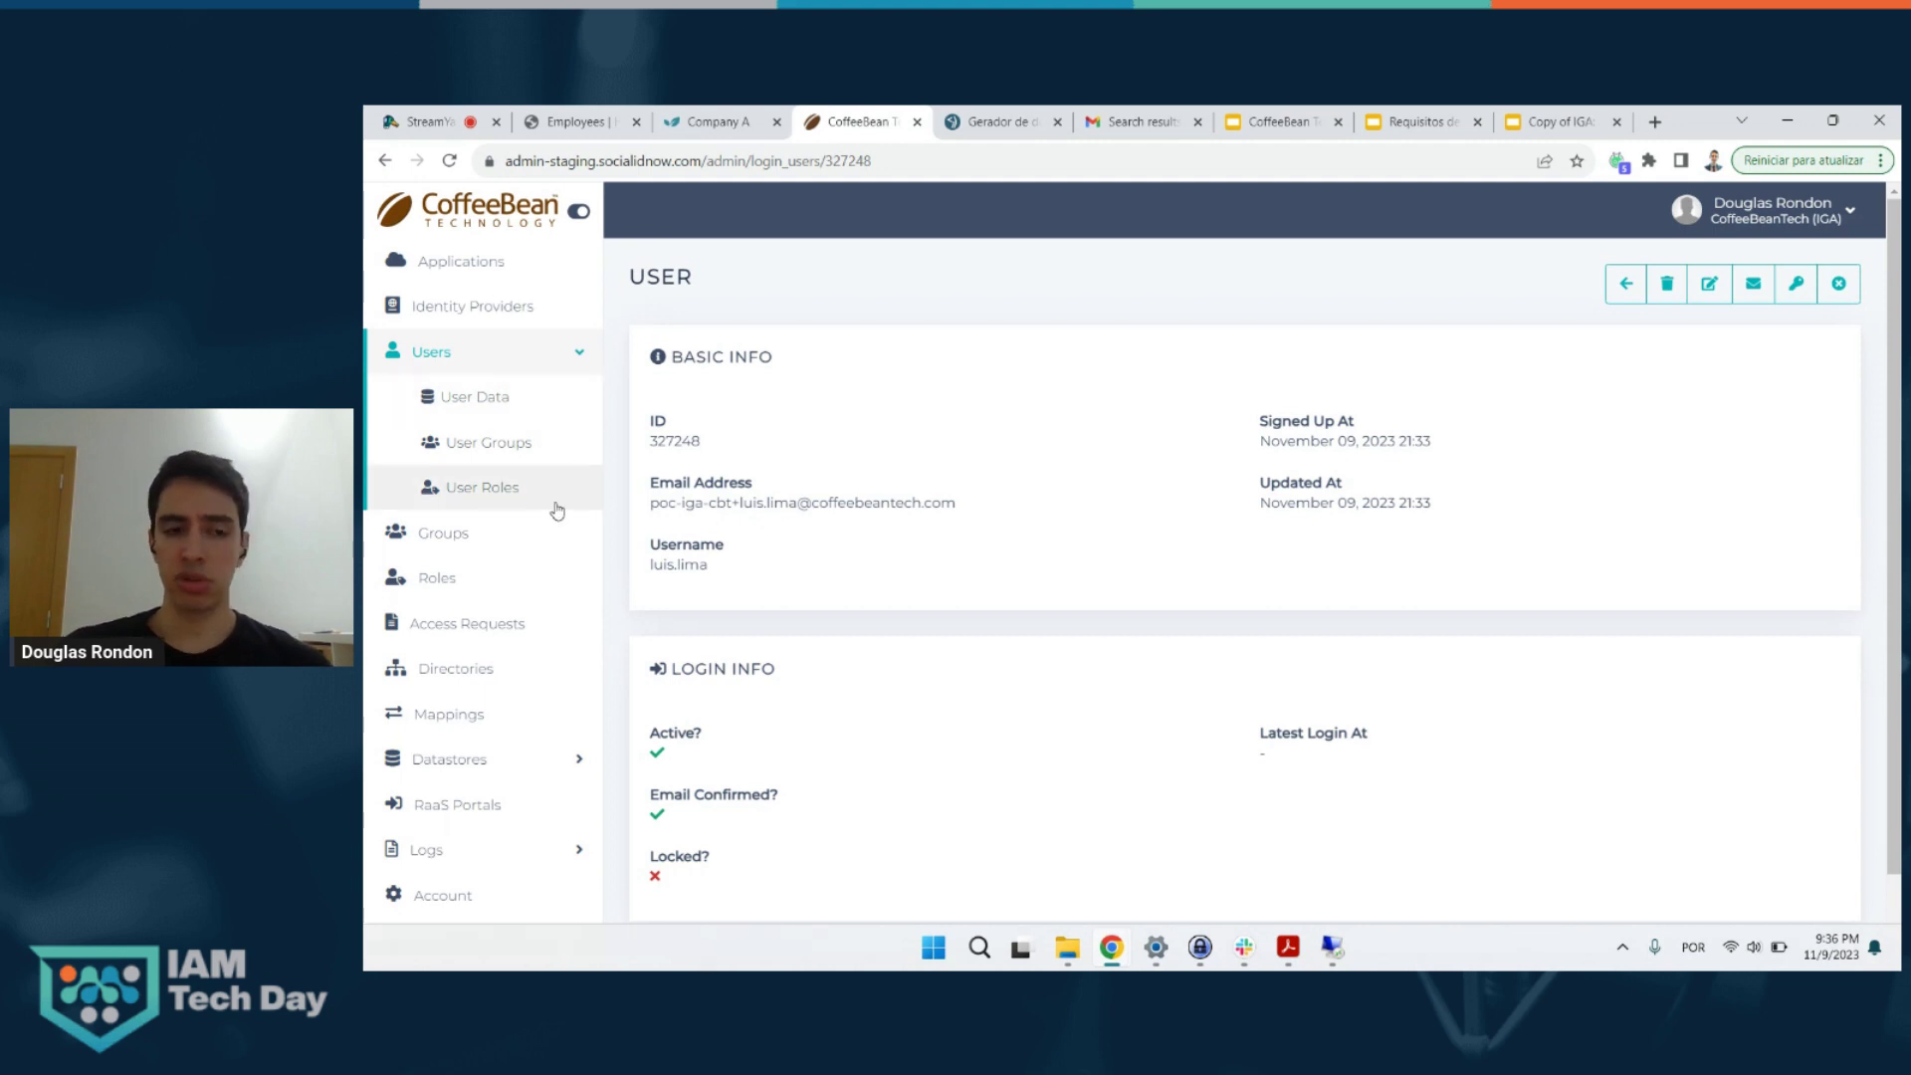
# - Examine the user's login info and the account actions available for the user
pyautogui.scroll(-1, 740, 641)
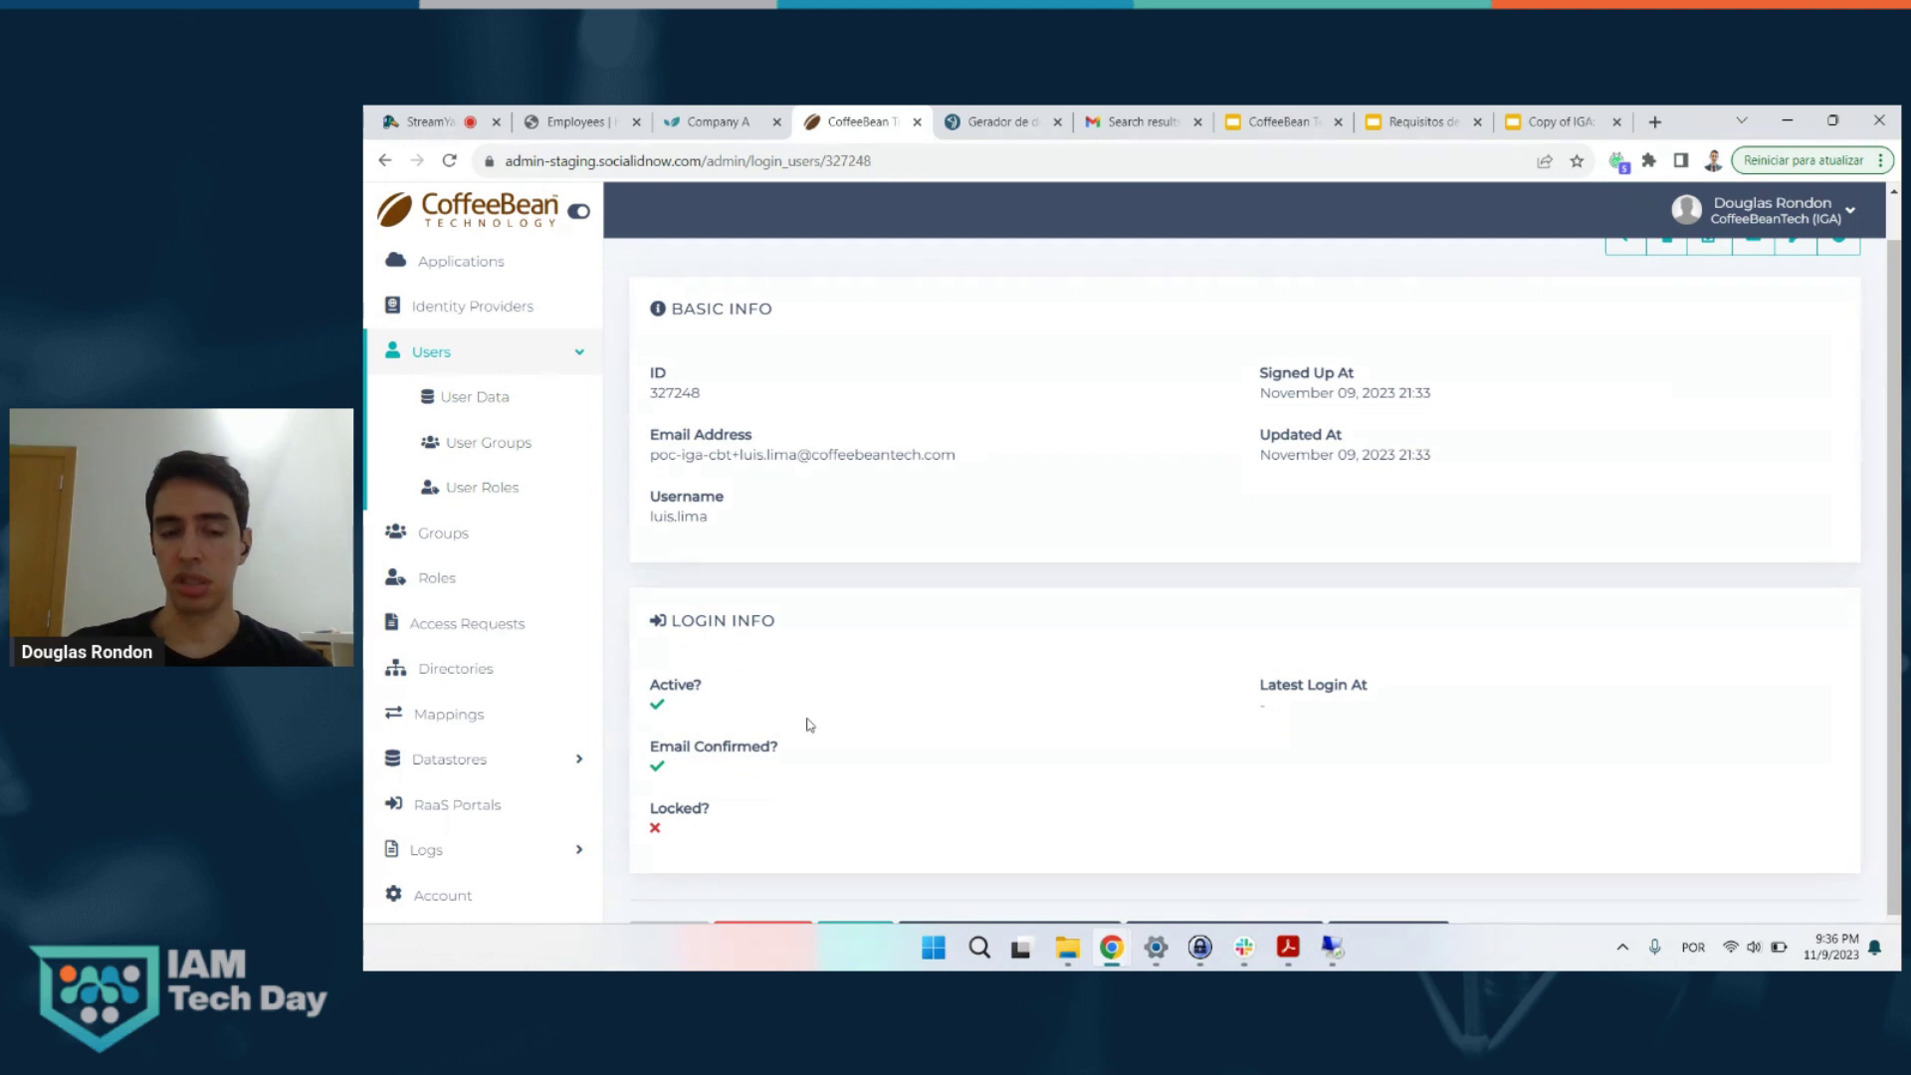
pyautogui.scroll(1, 810, 725)
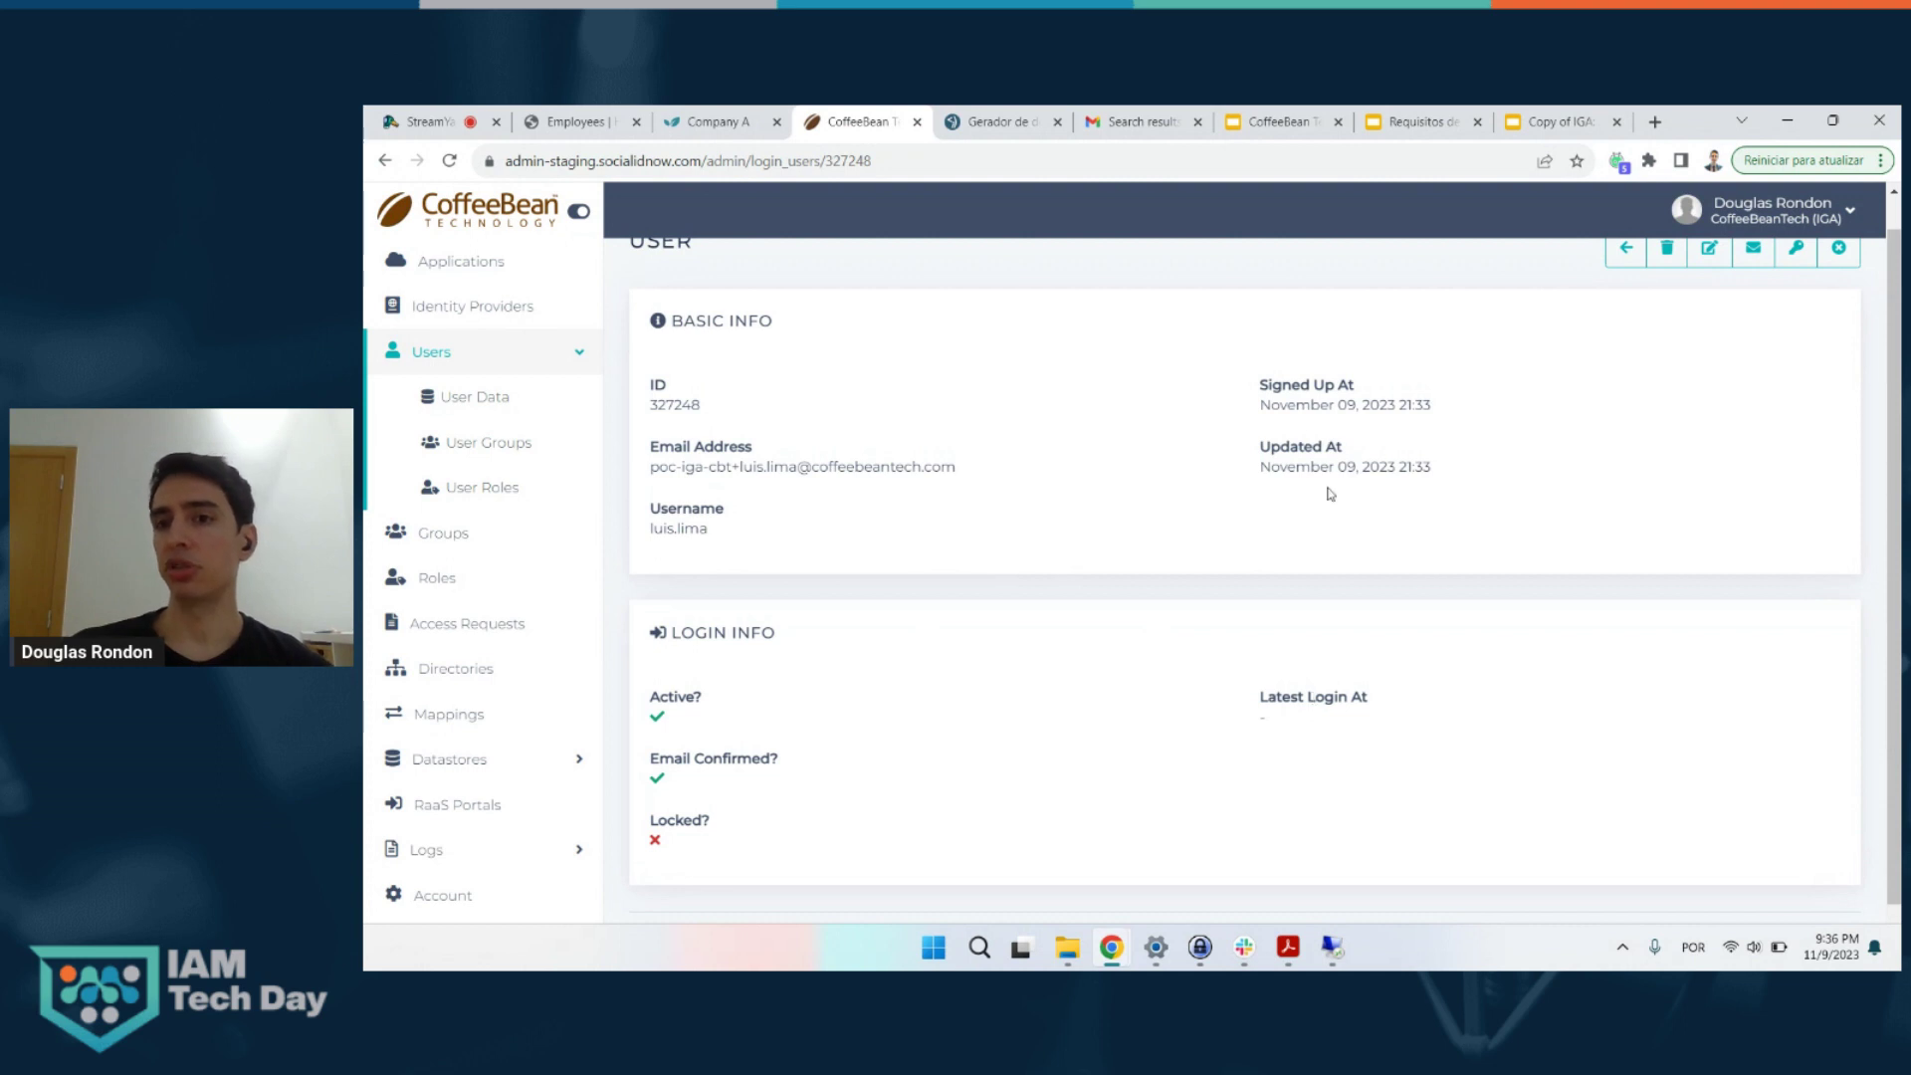
pyautogui.scroll(-1, 1330, 494)
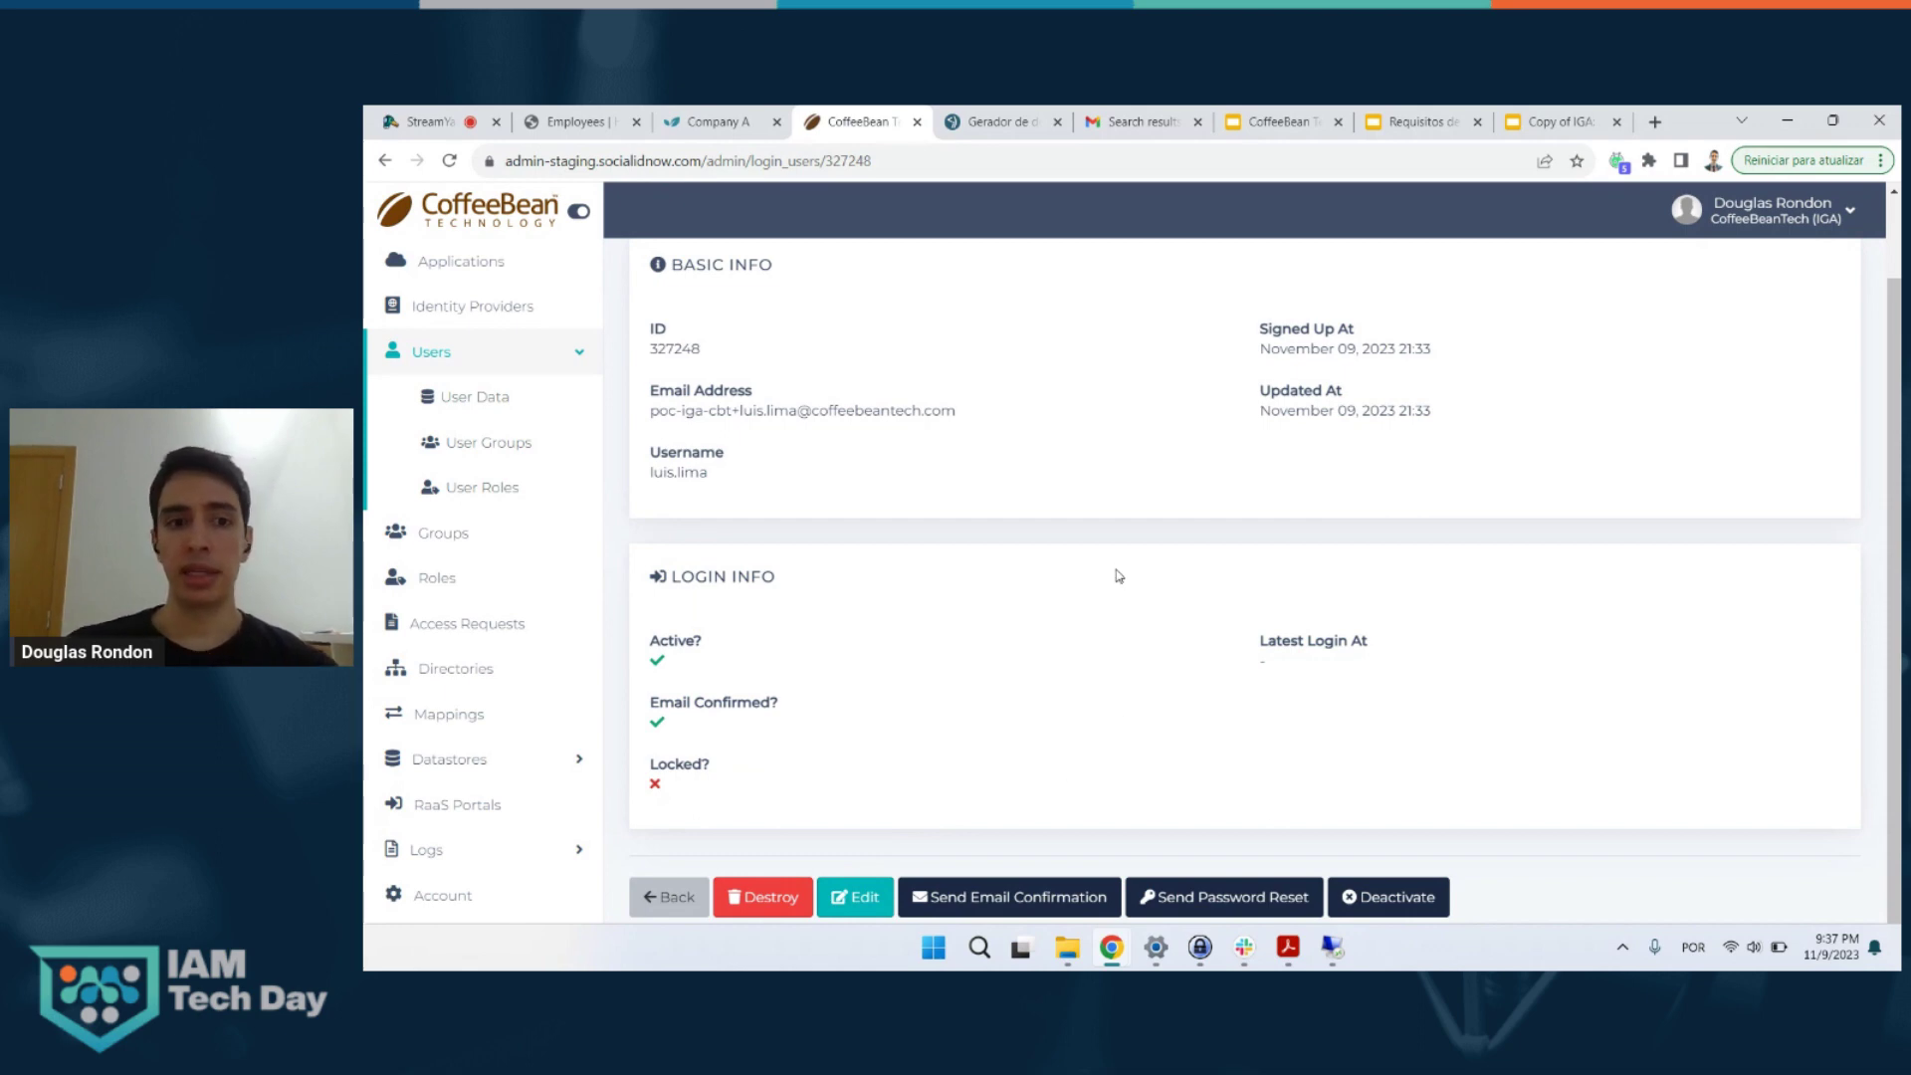
pyautogui.scroll(1, 1118, 576)
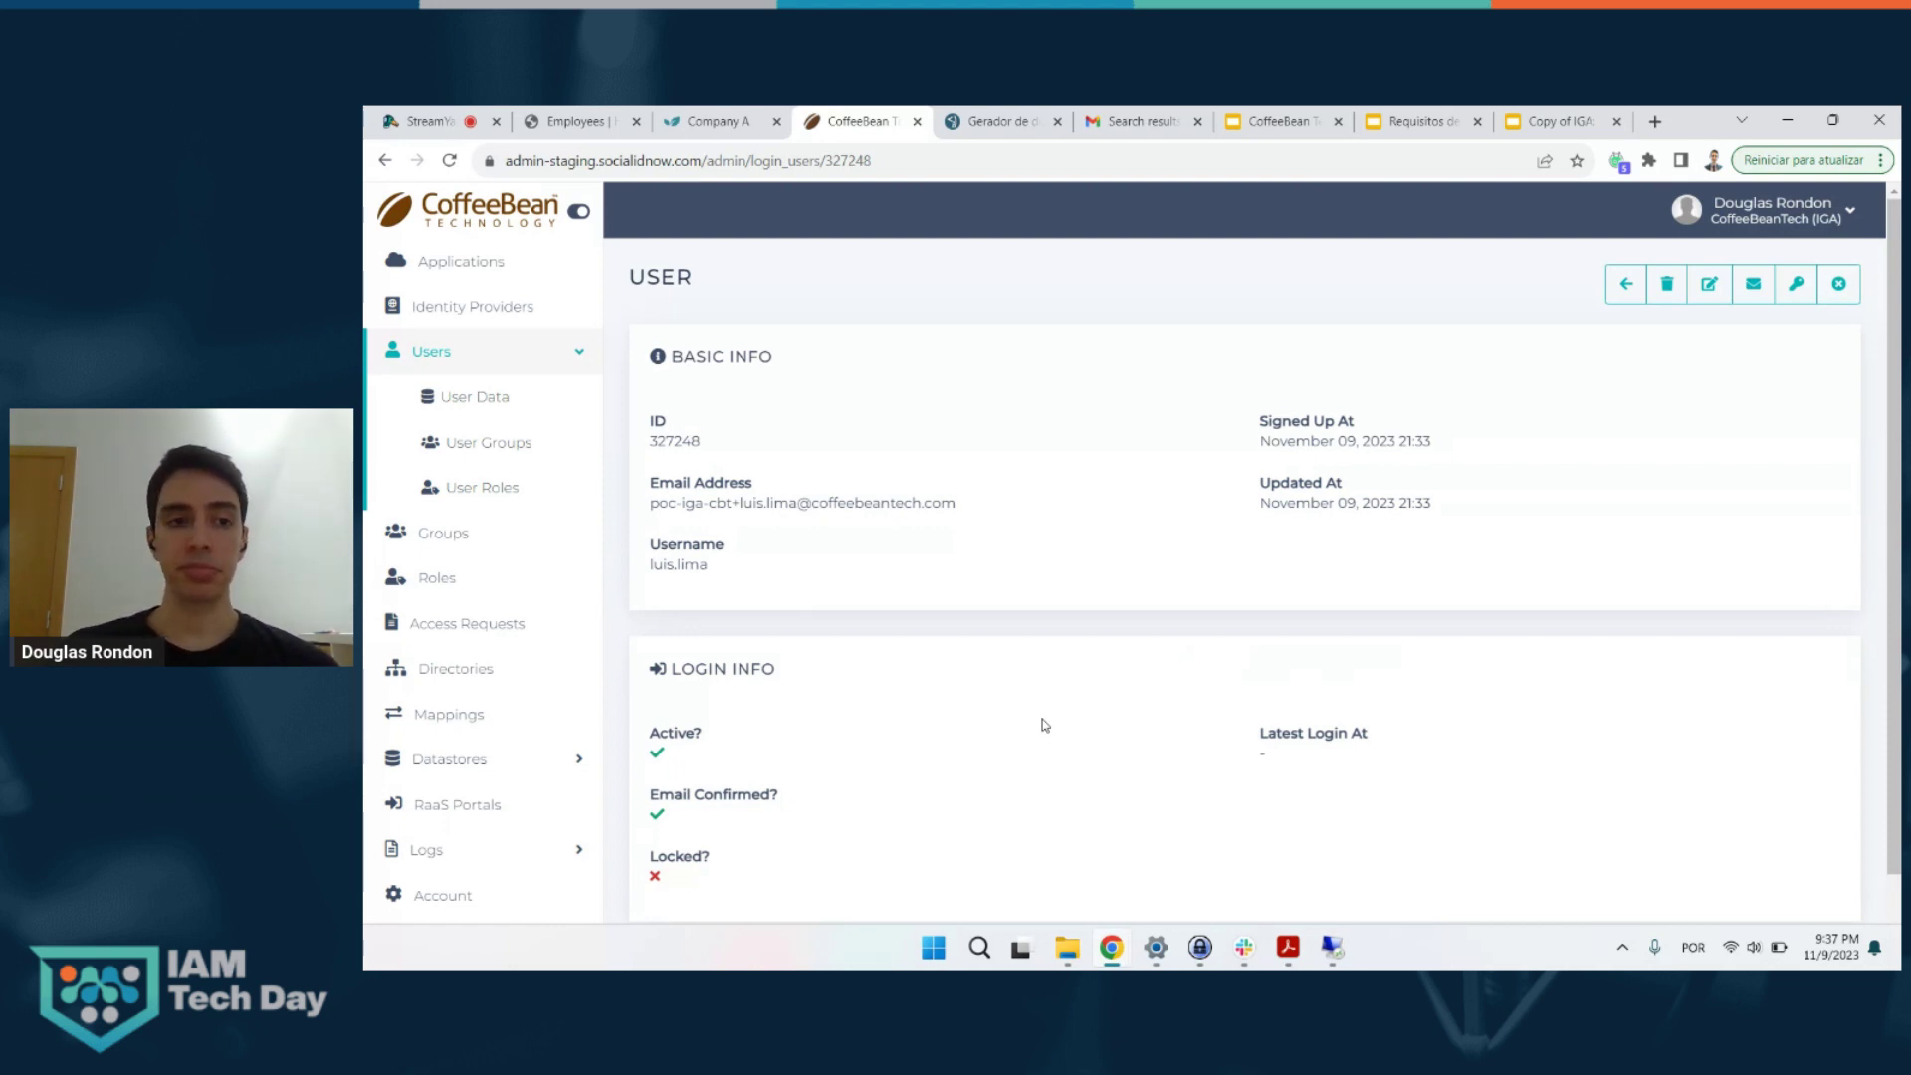
# - Open the user's assigned groups and examine the ANALISTA DE ORÇAMENTO job-title group
pyautogui.click(544, 450)
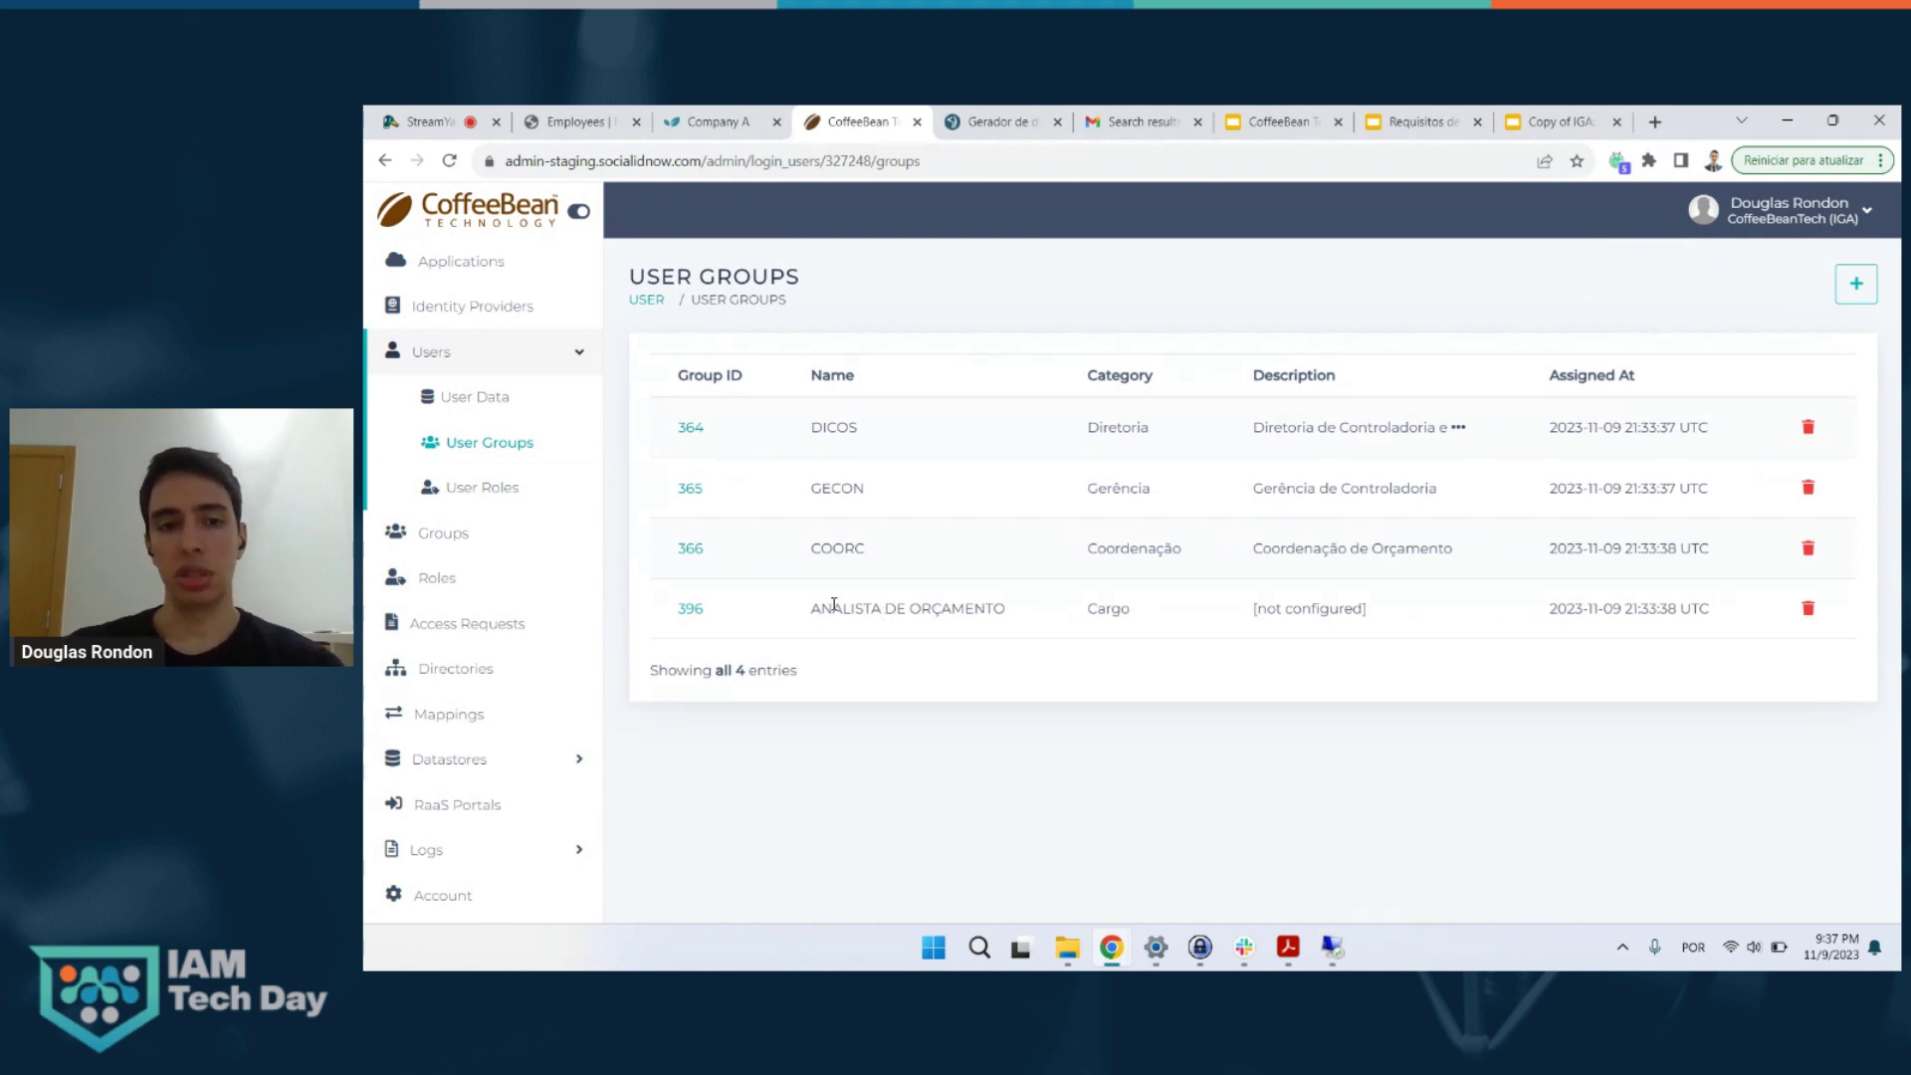
pyautogui.moveTo(808, 609); pyautogui.dragTo(995, 610)
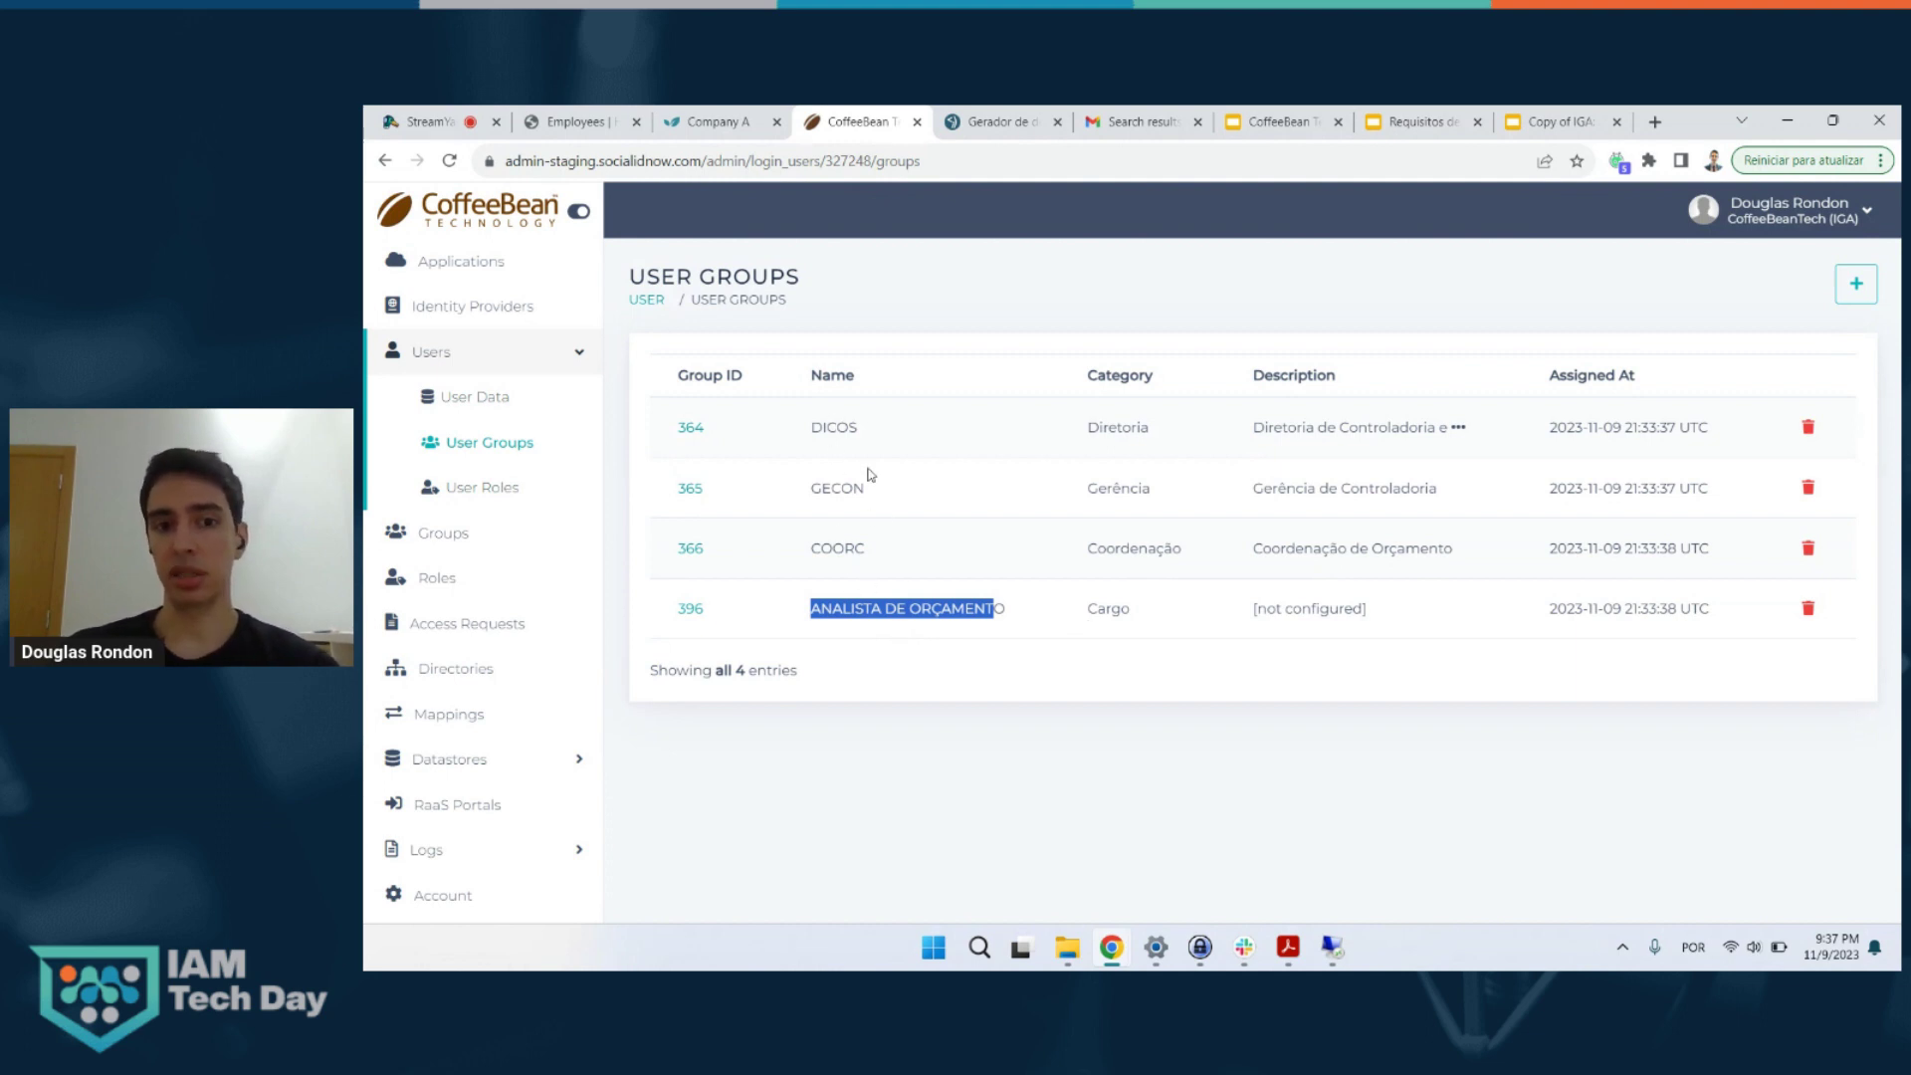
# - Examine the user's COORC and GECON groups, and check the application roles granted through the job-title group
pyautogui.doubleClick(862, 549)
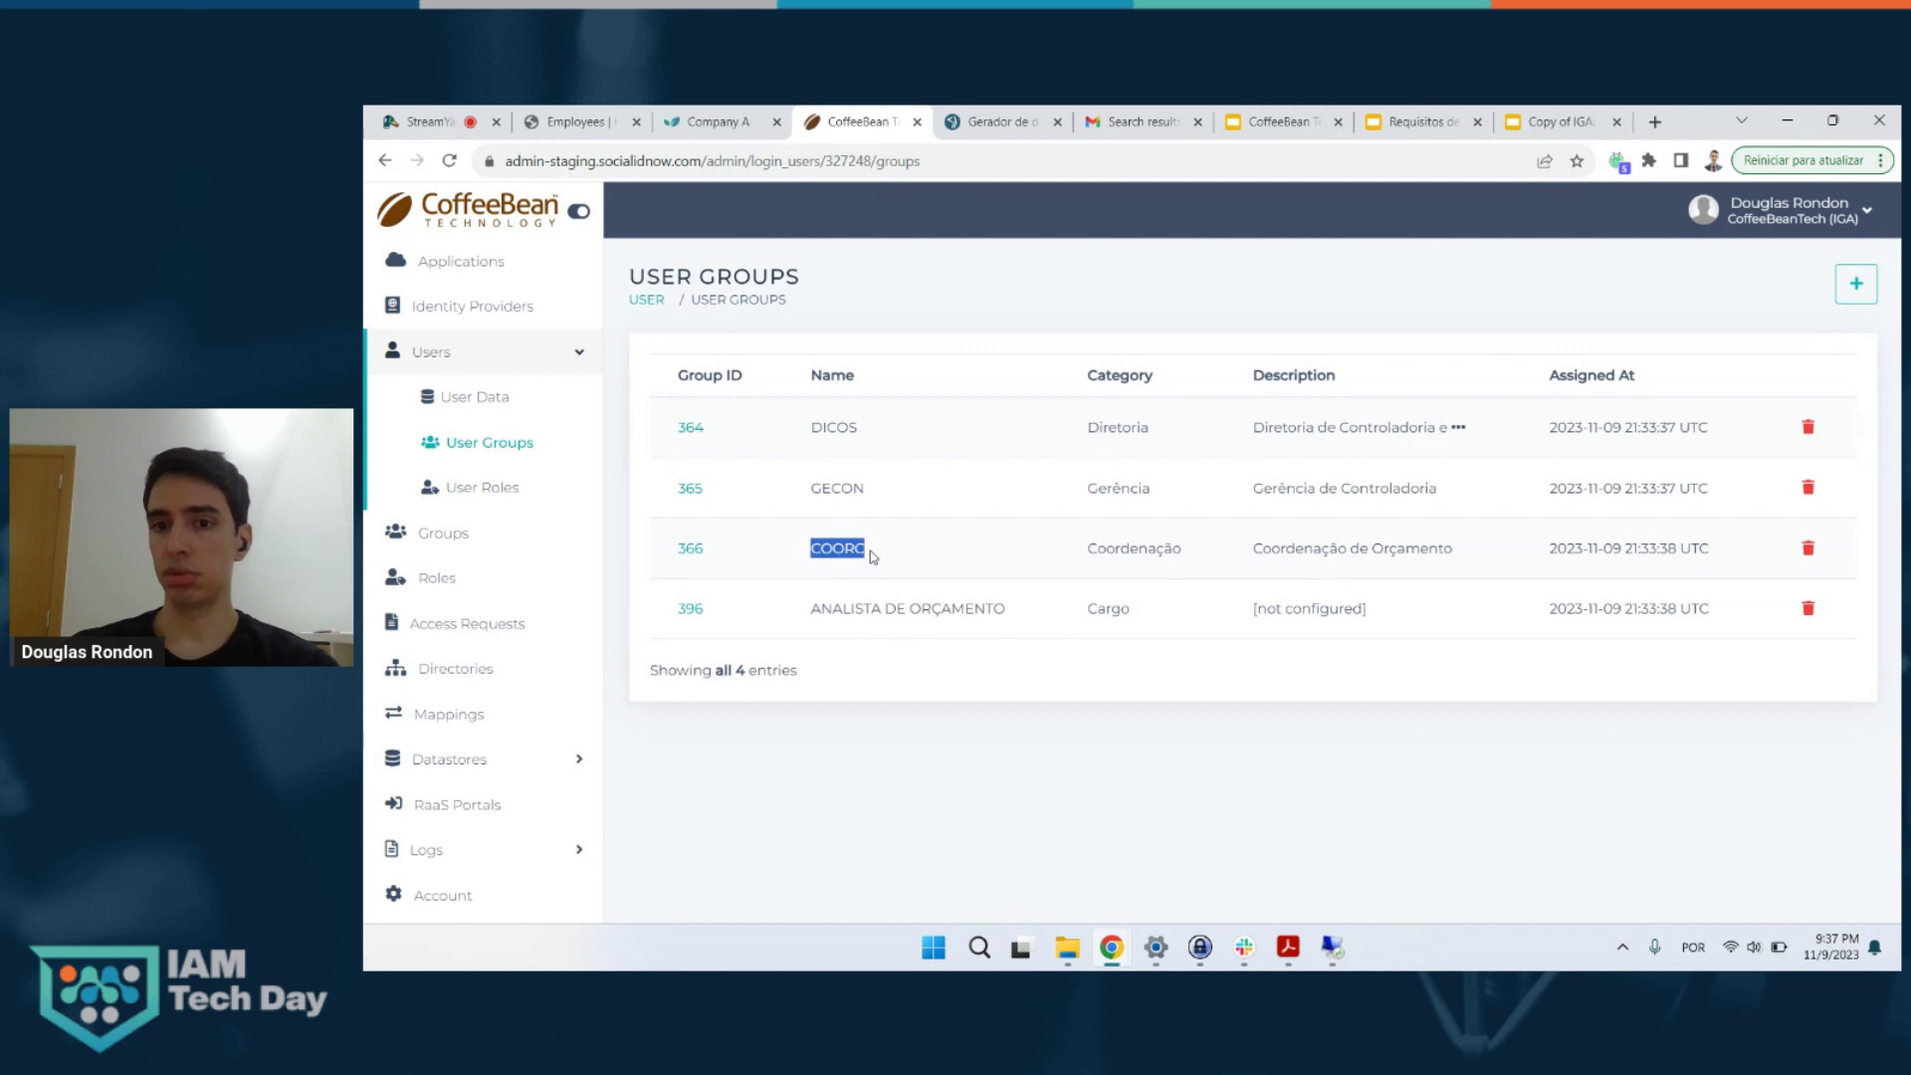
pyautogui.doubleClick(876, 501)
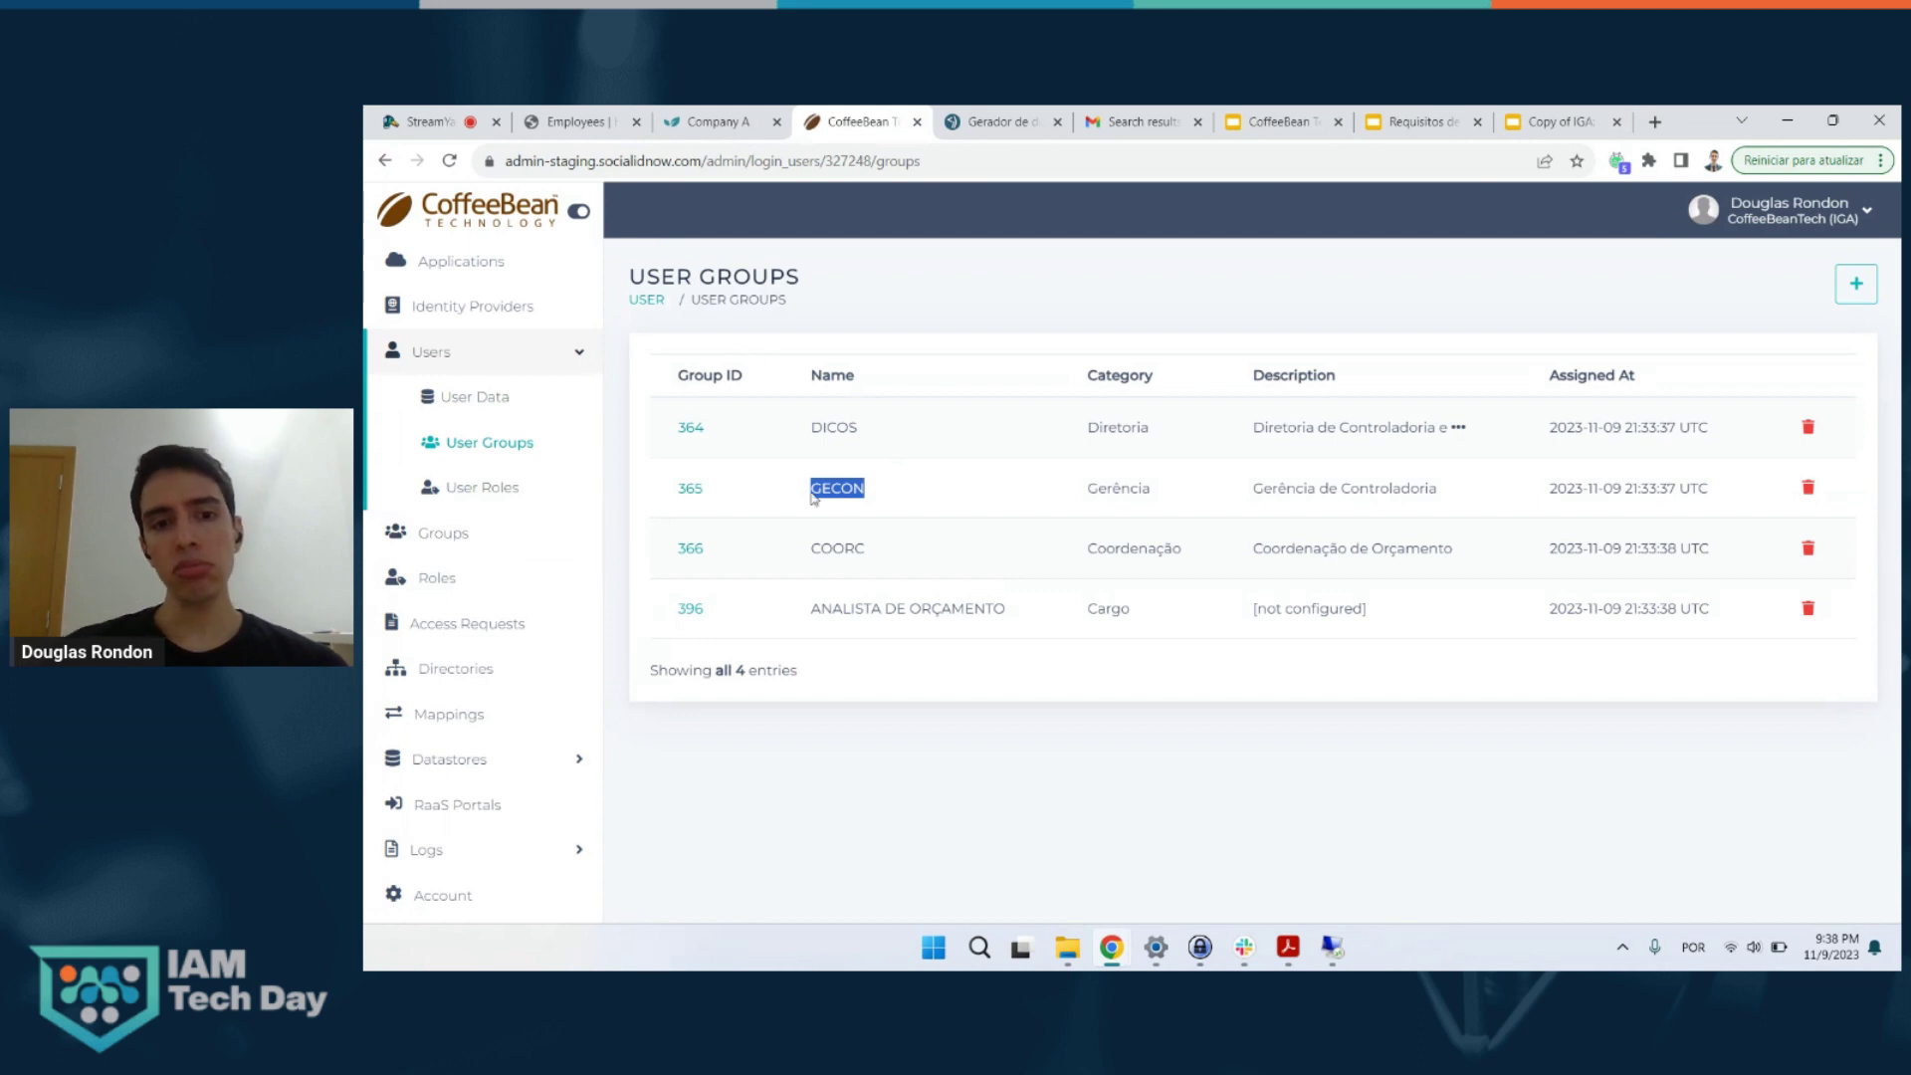
pyautogui.click(497, 492)
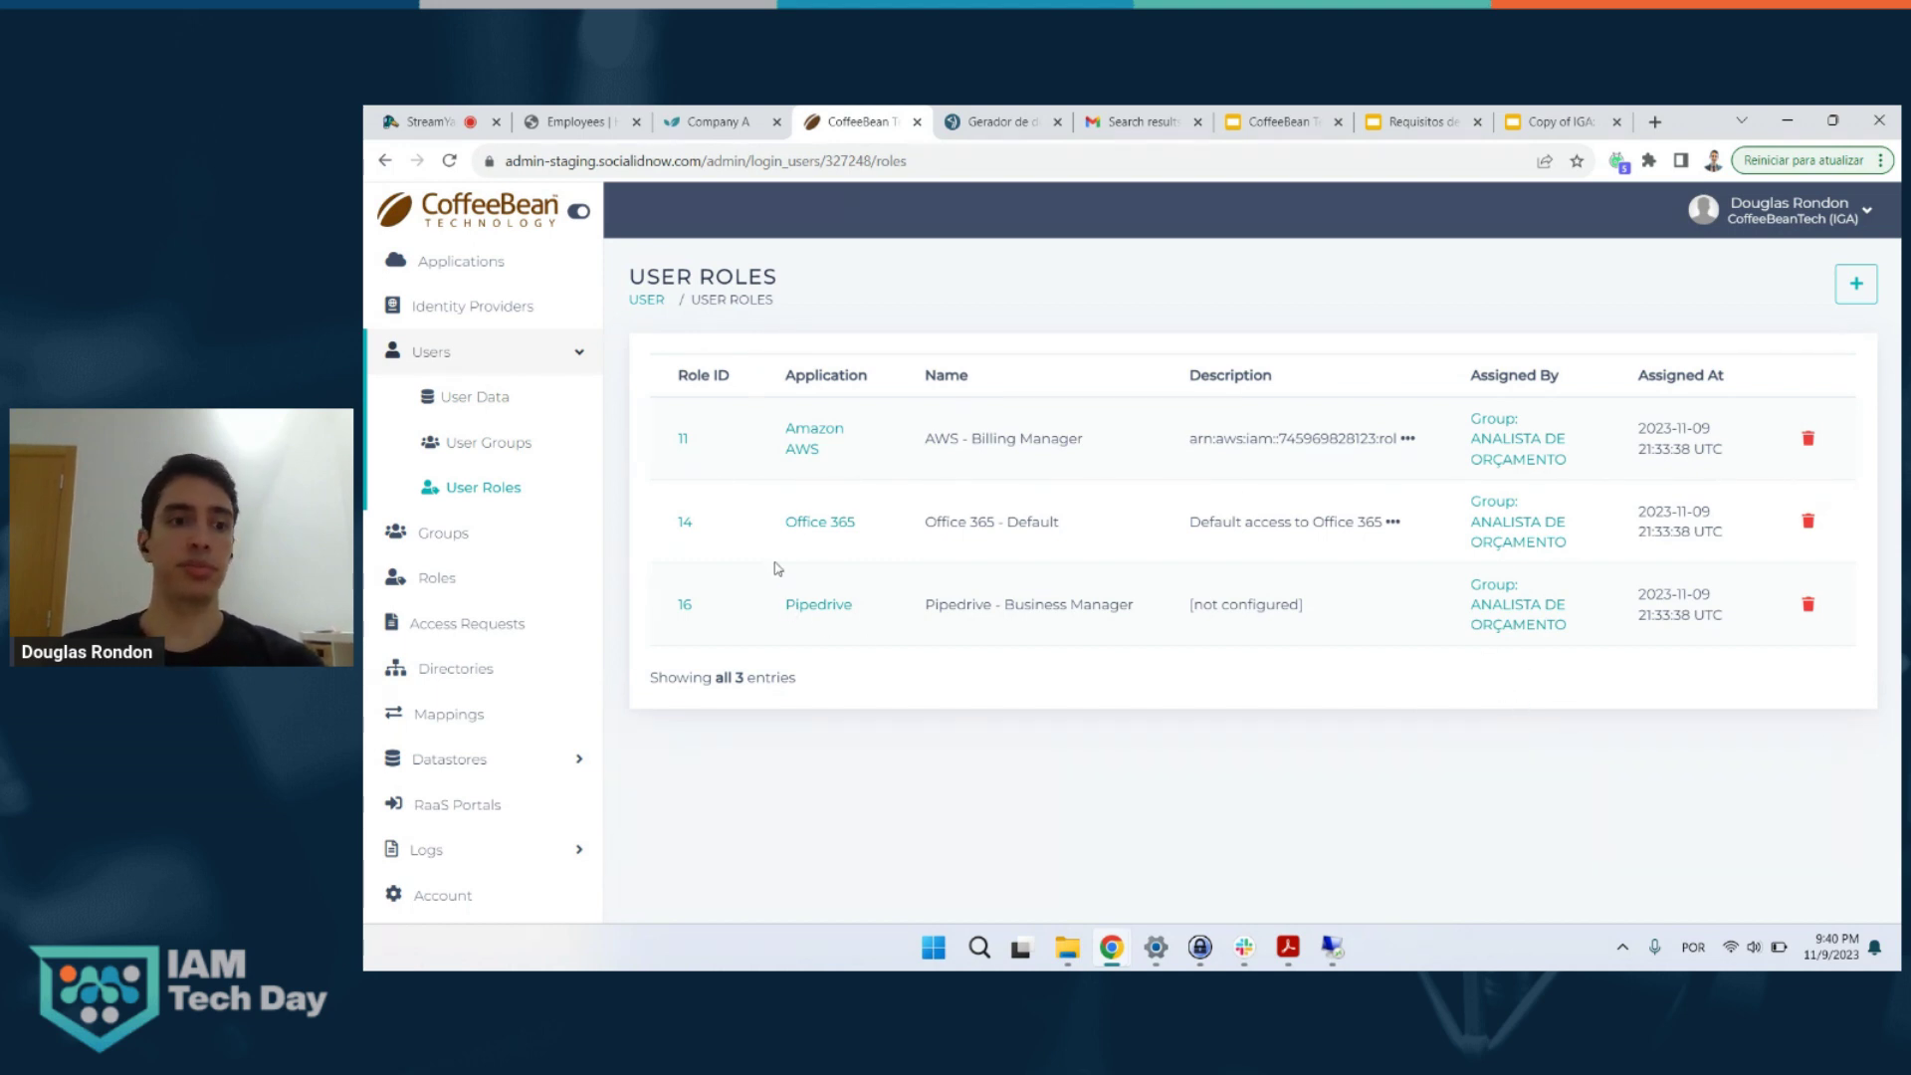
pyautogui.click(528, 465)
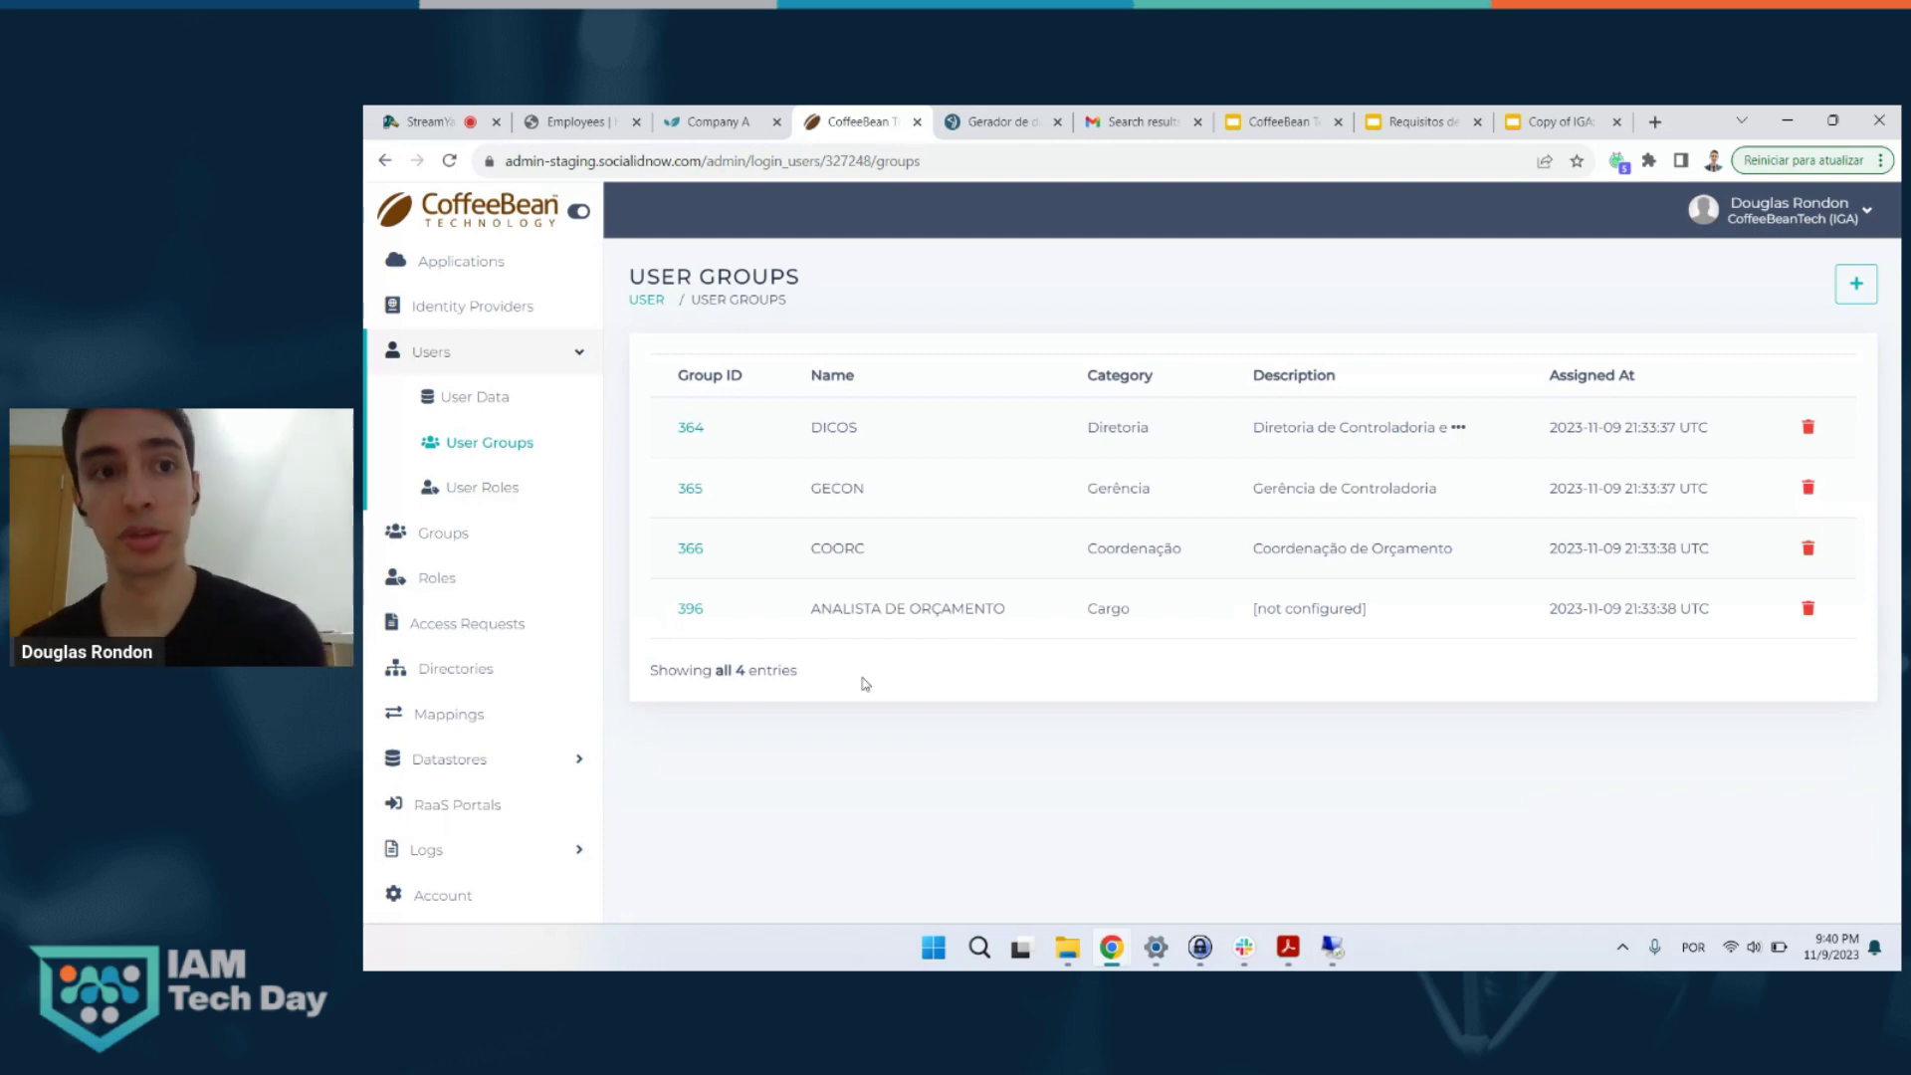
# - Check the CPF column in the HCM Employees list against the user's basic and login info in CoffeeBean
pyautogui.click(565, 118)
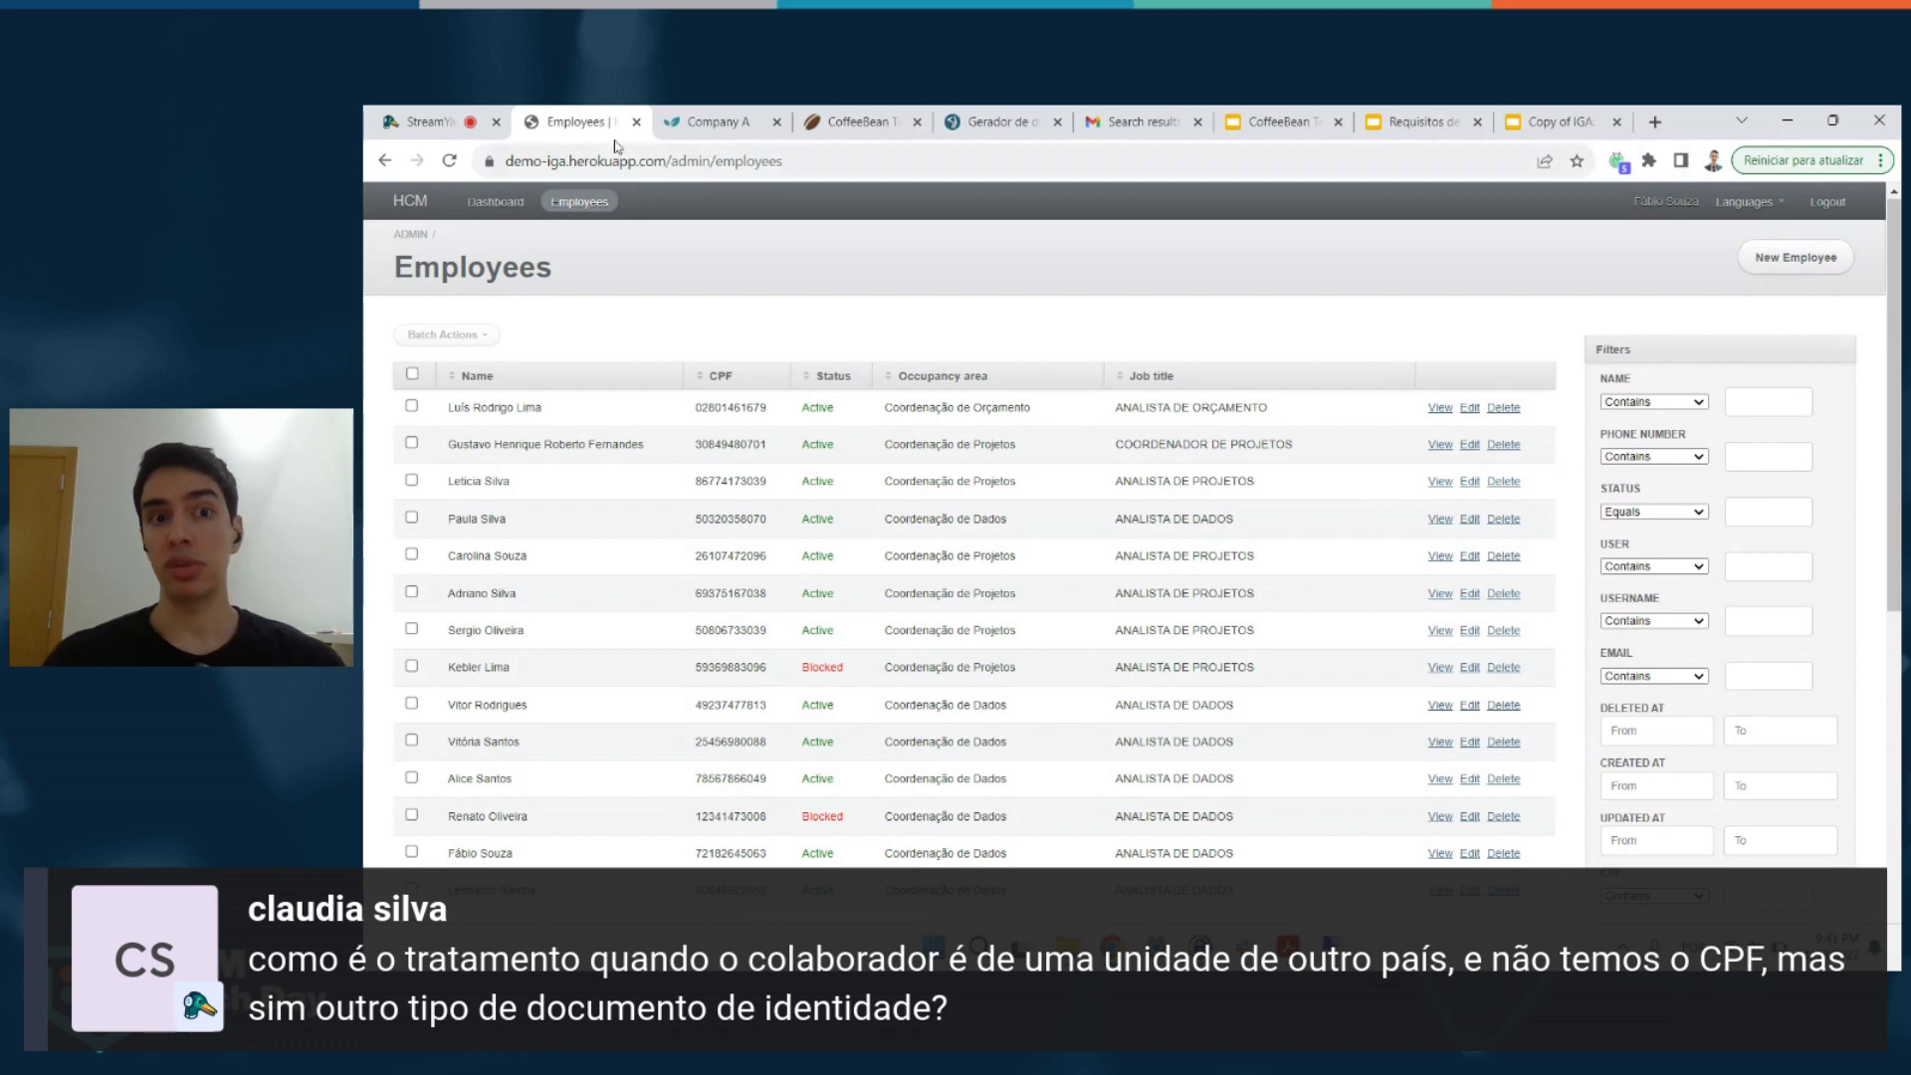
pyautogui.click(839, 112)
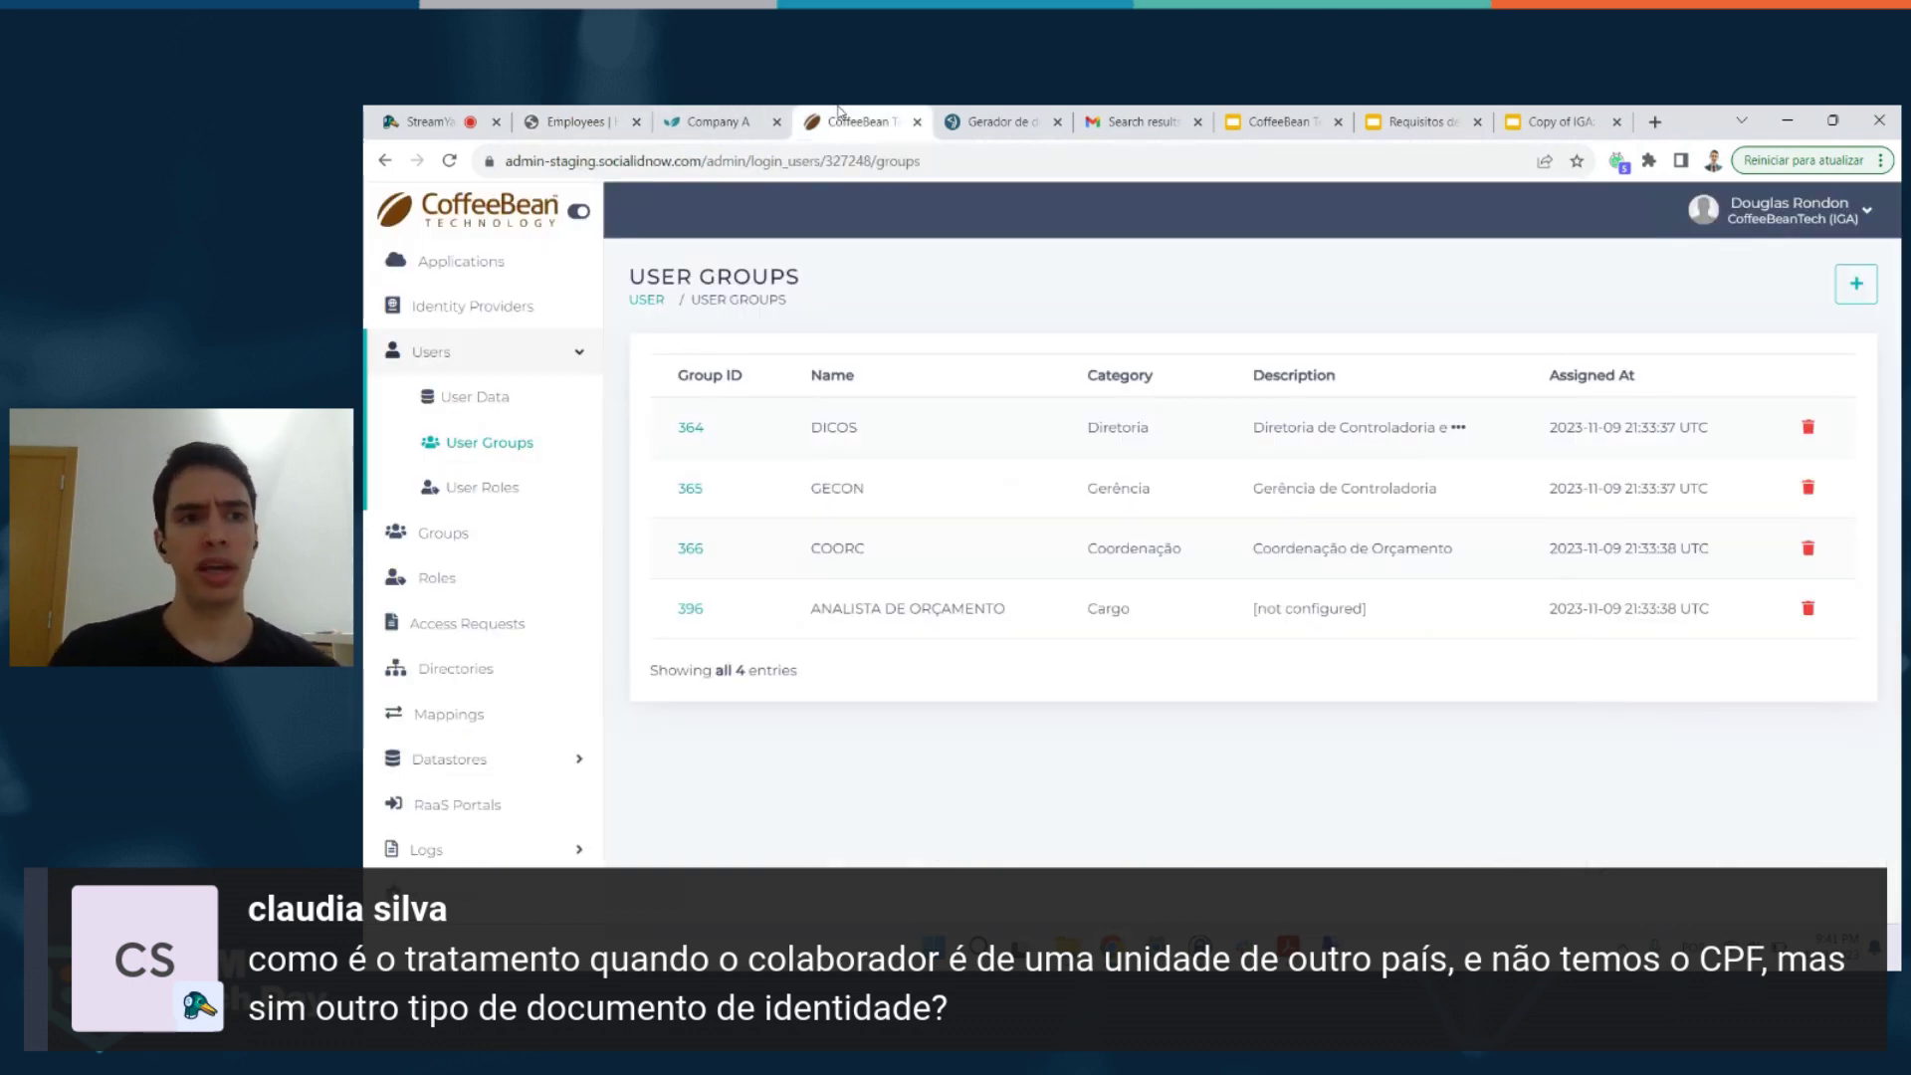
pyautogui.click(653, 307)
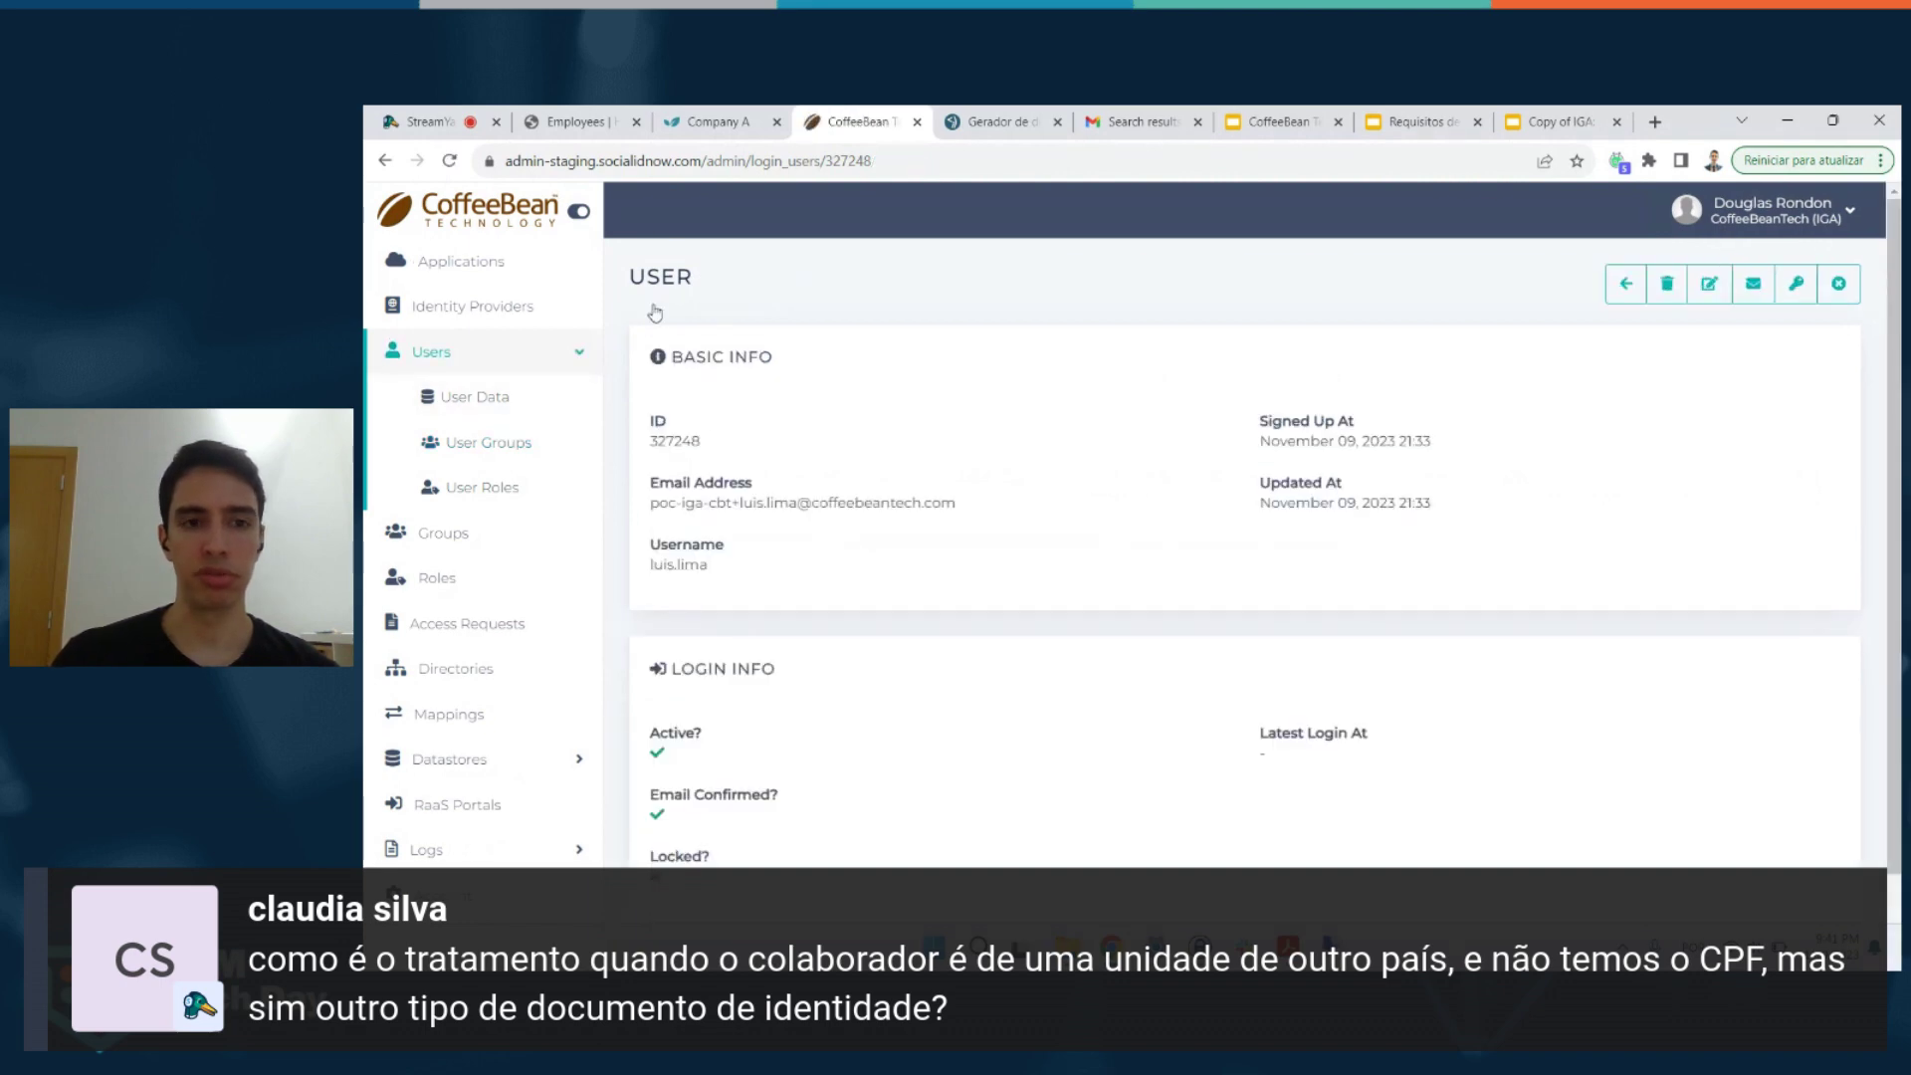
pyautogui.scroll(-1, 786, 547)
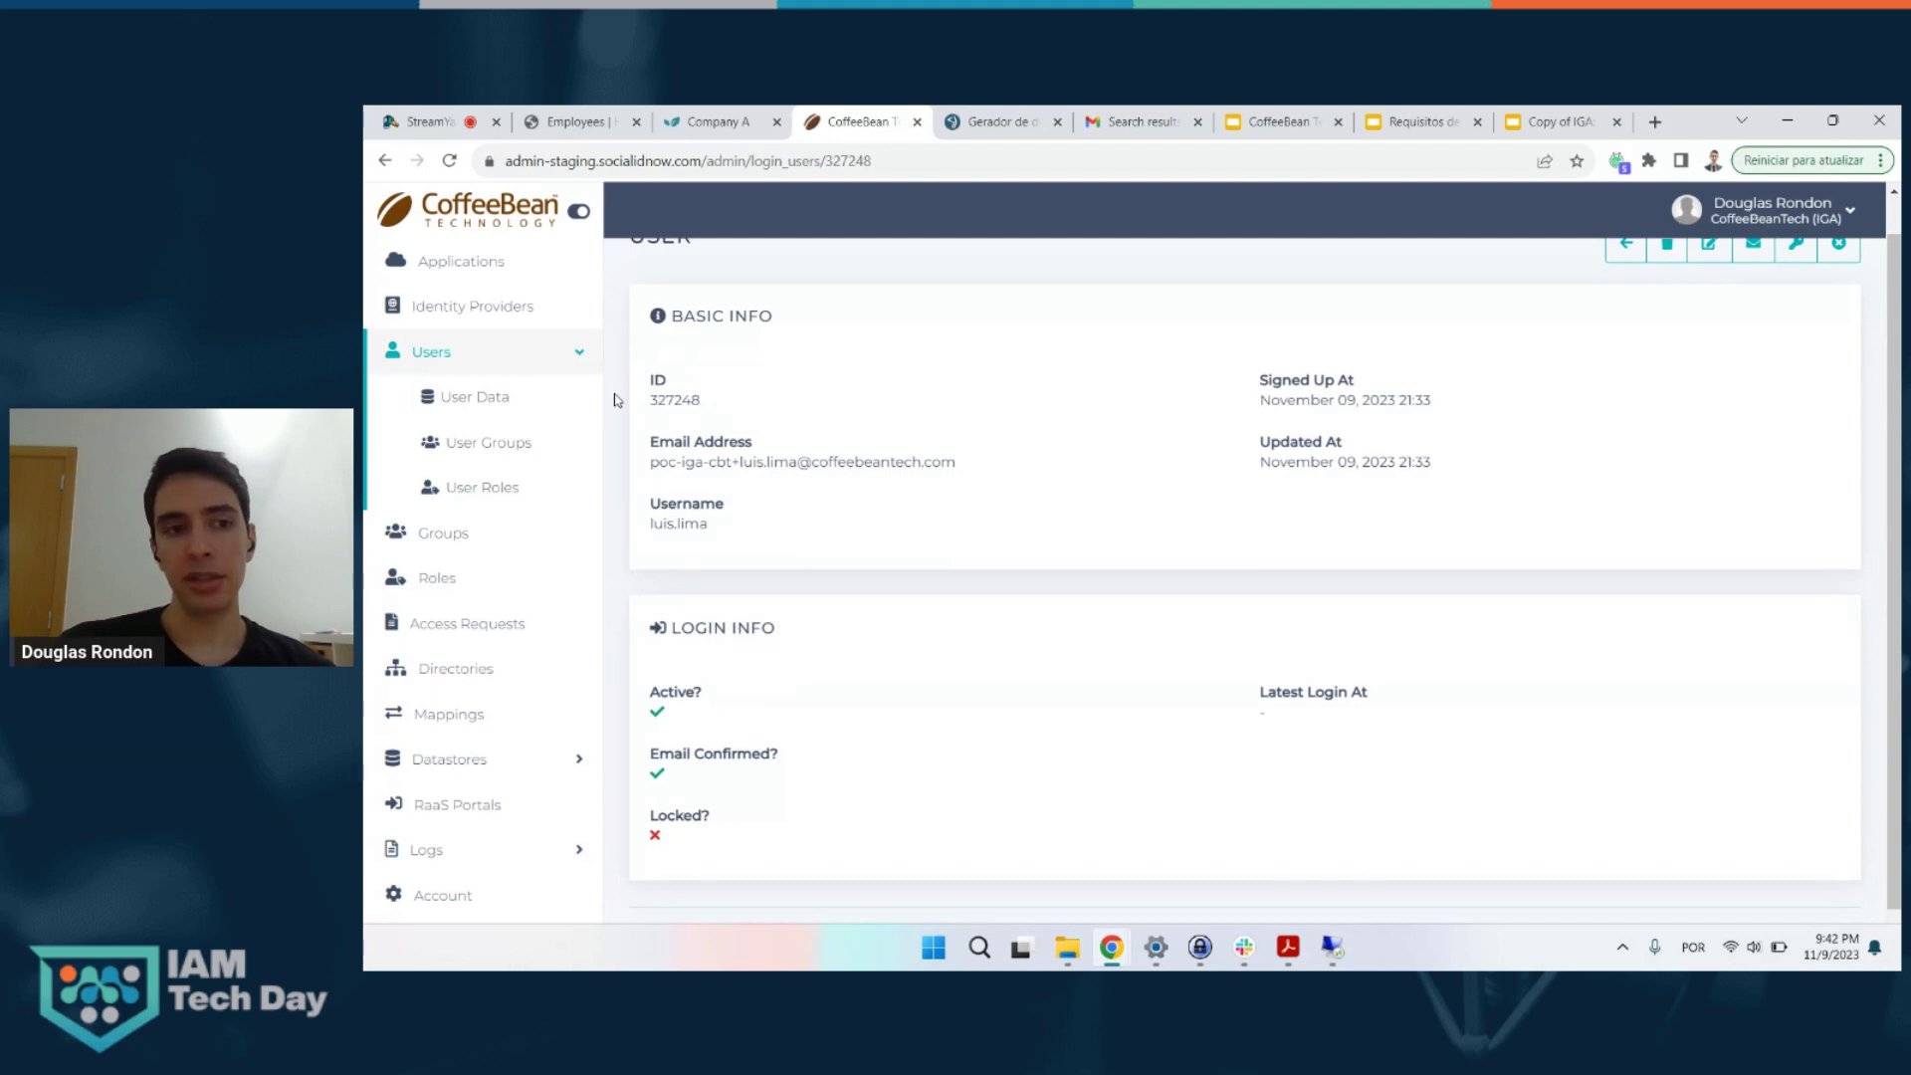
# - Beside the CoffeeBean user groups, show Active Directory Users and Computers and open the COORC unit under DICOS > GECON
pyautogui.click(525, 444)
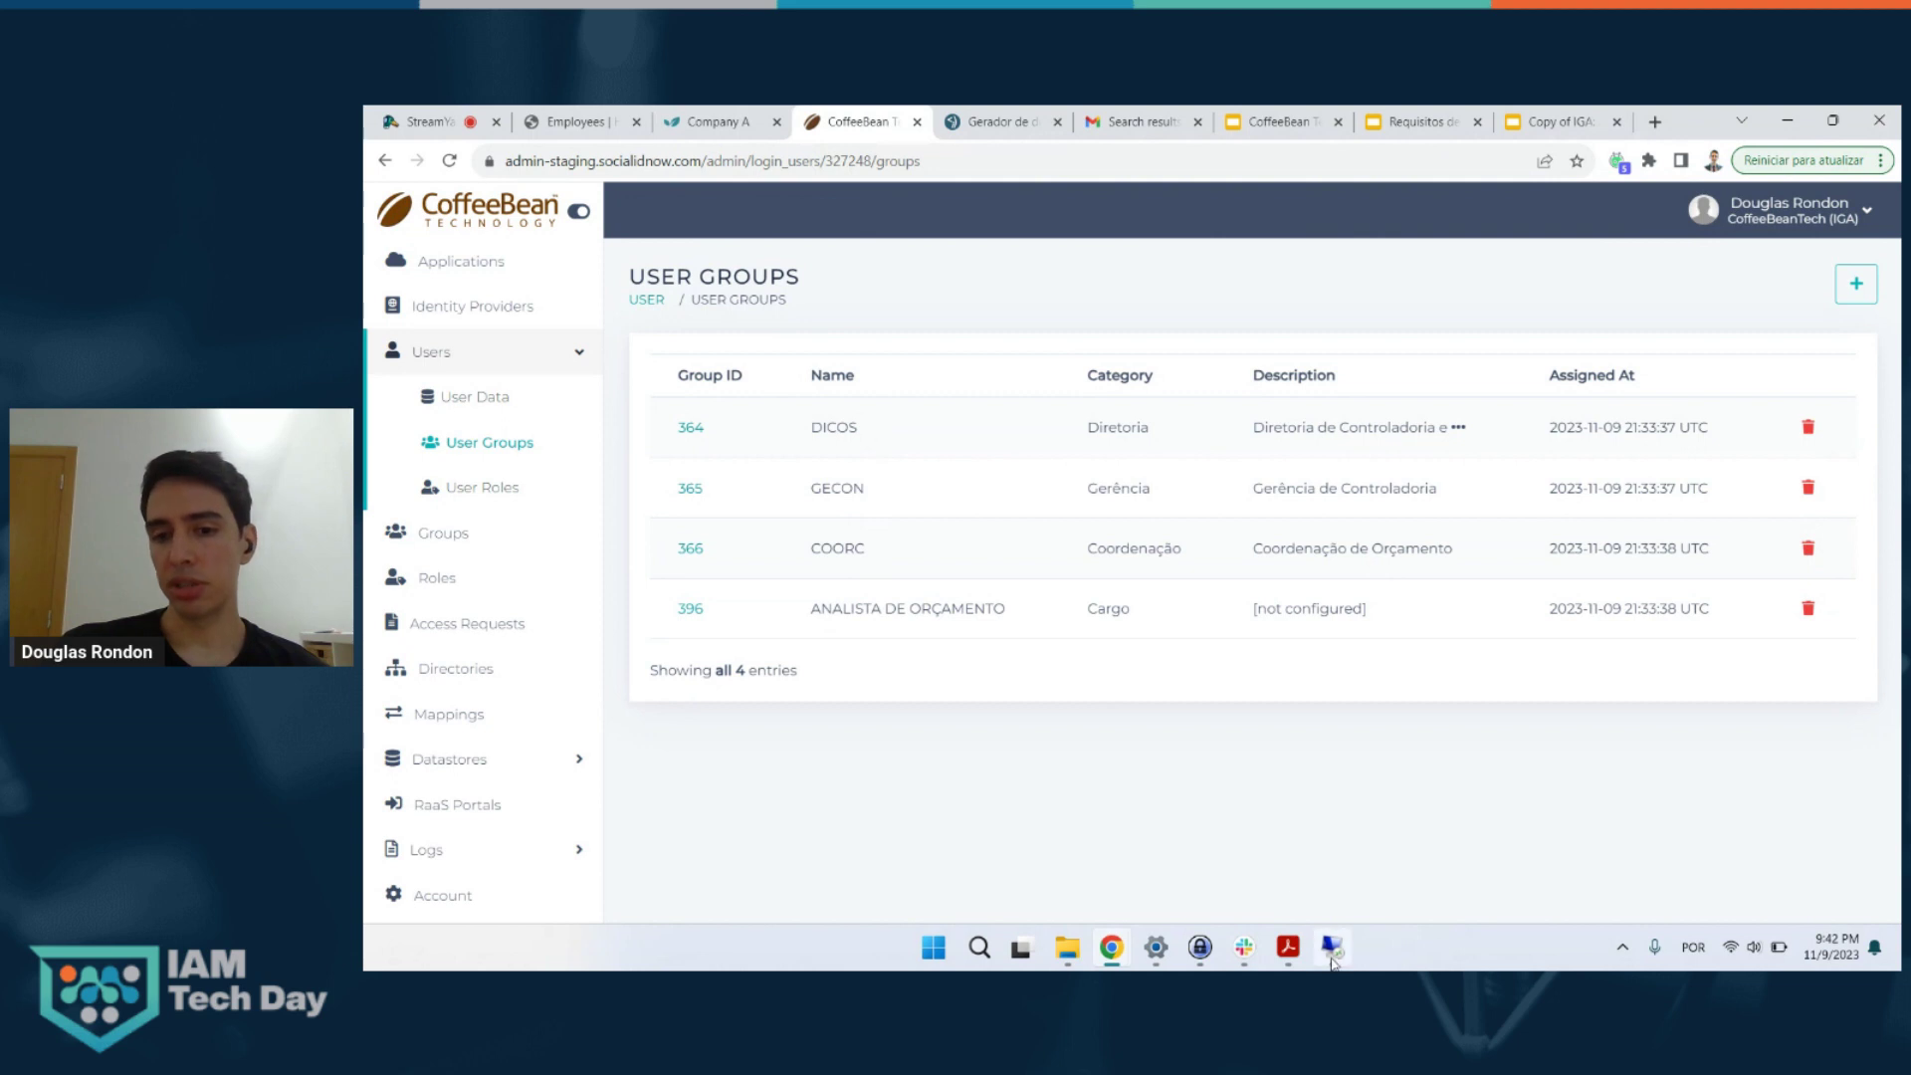
pyautogui.click(1330, 958)
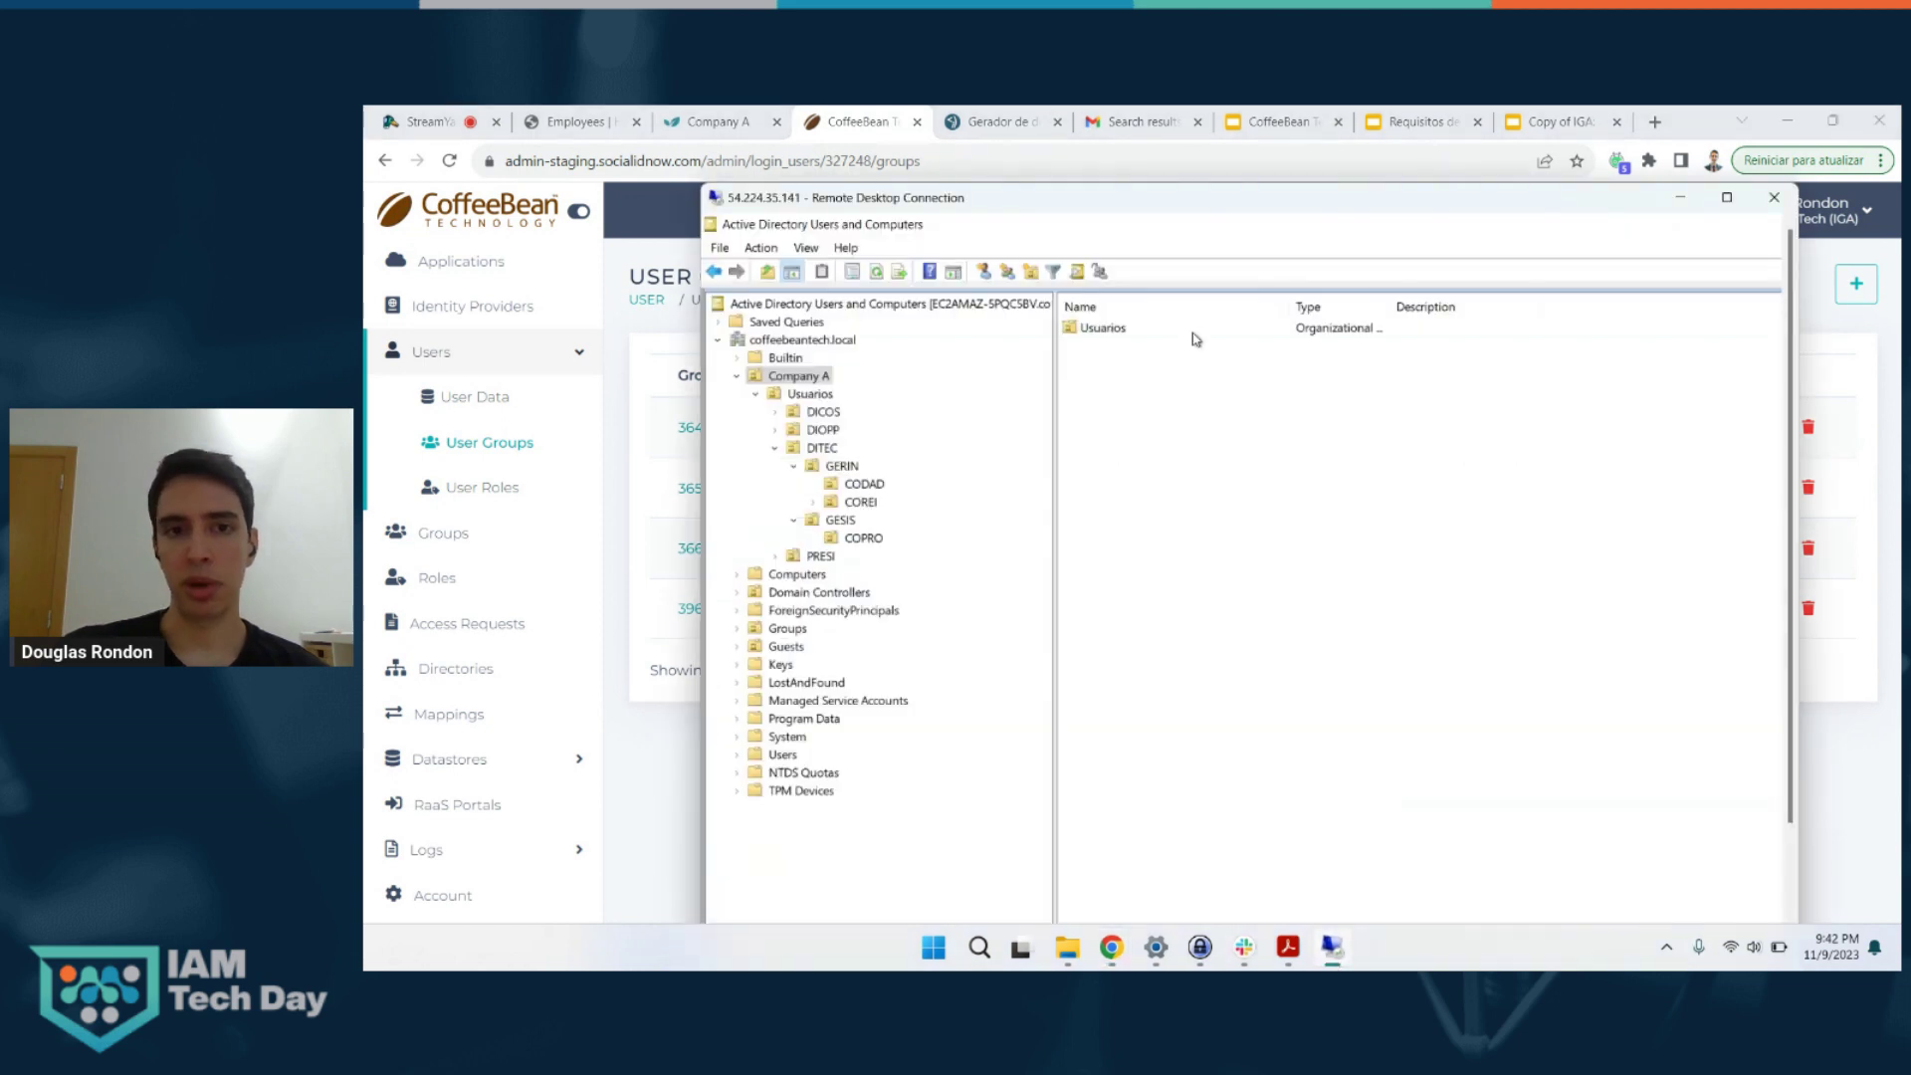
pyautogui.moveTo(1115, 207); pyautogui.dragTo(1348, 180)
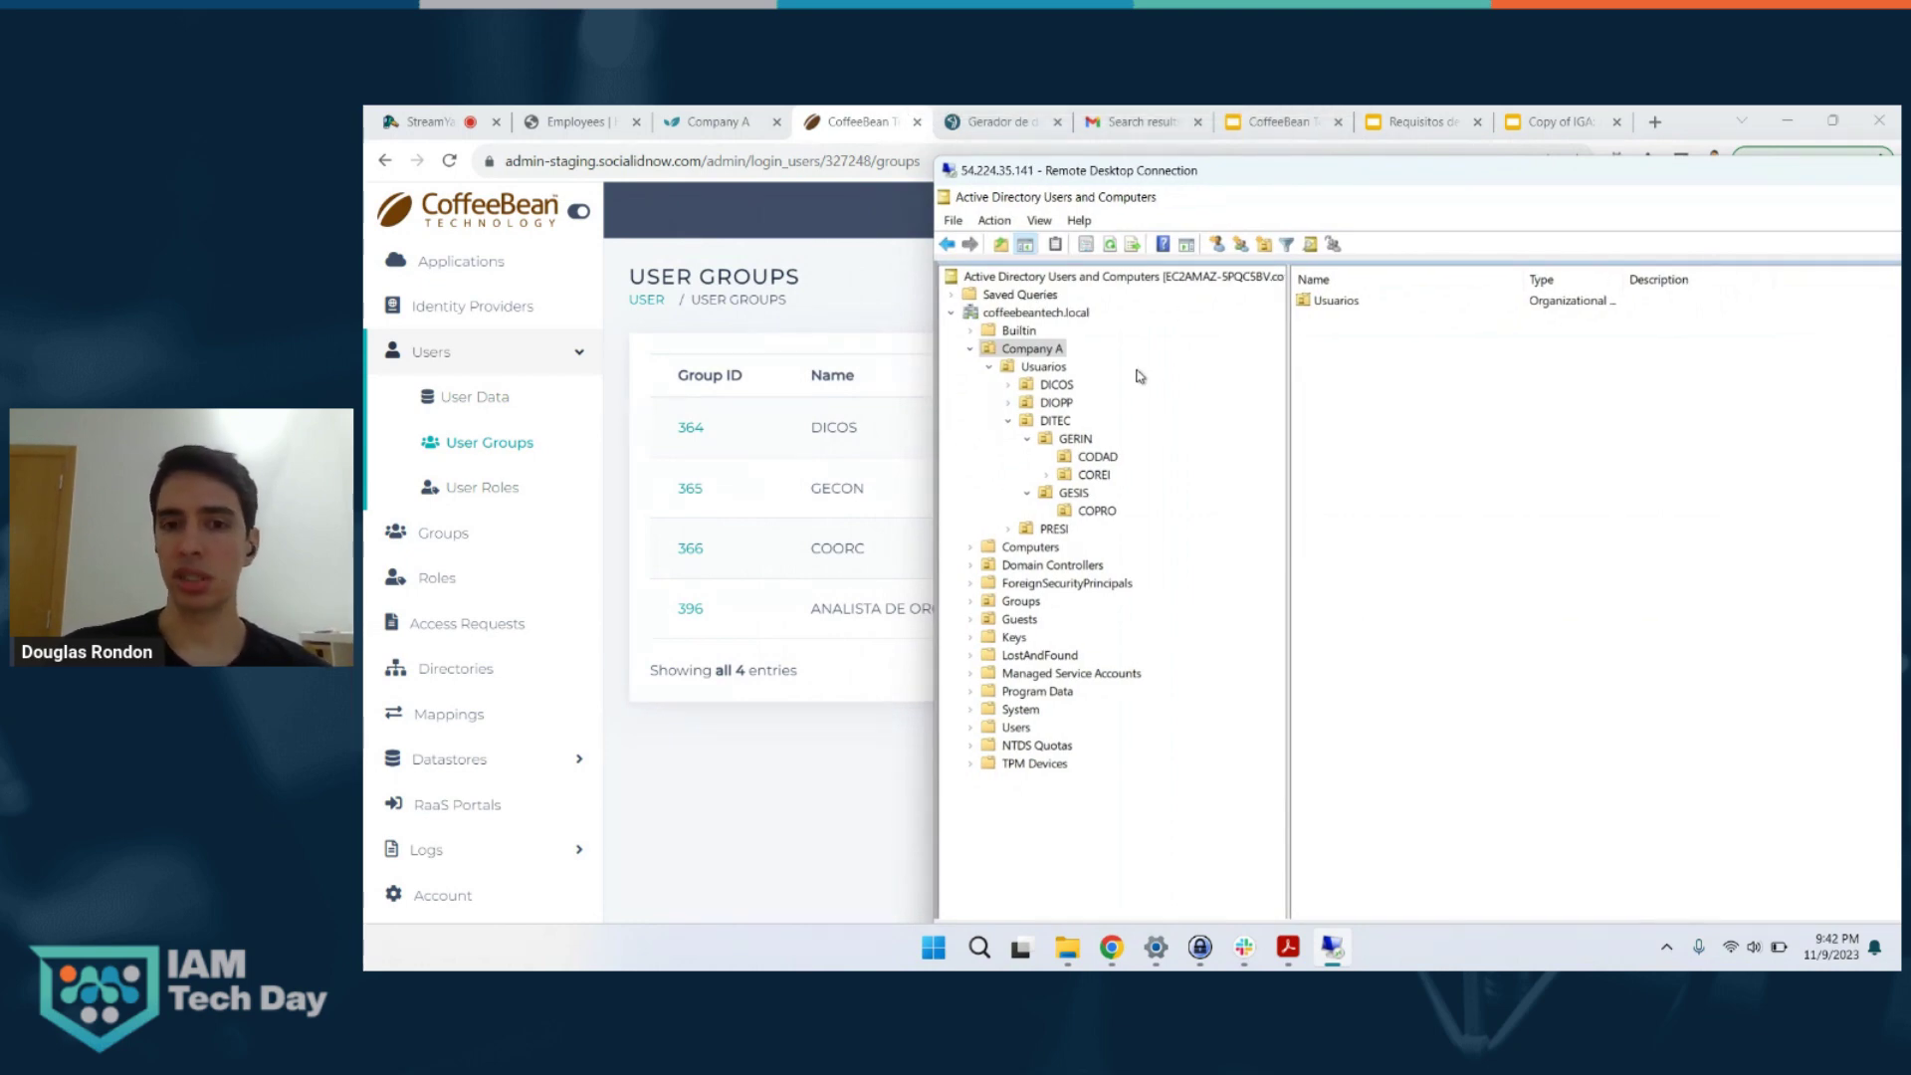
pyautogui.click(1011, 387)
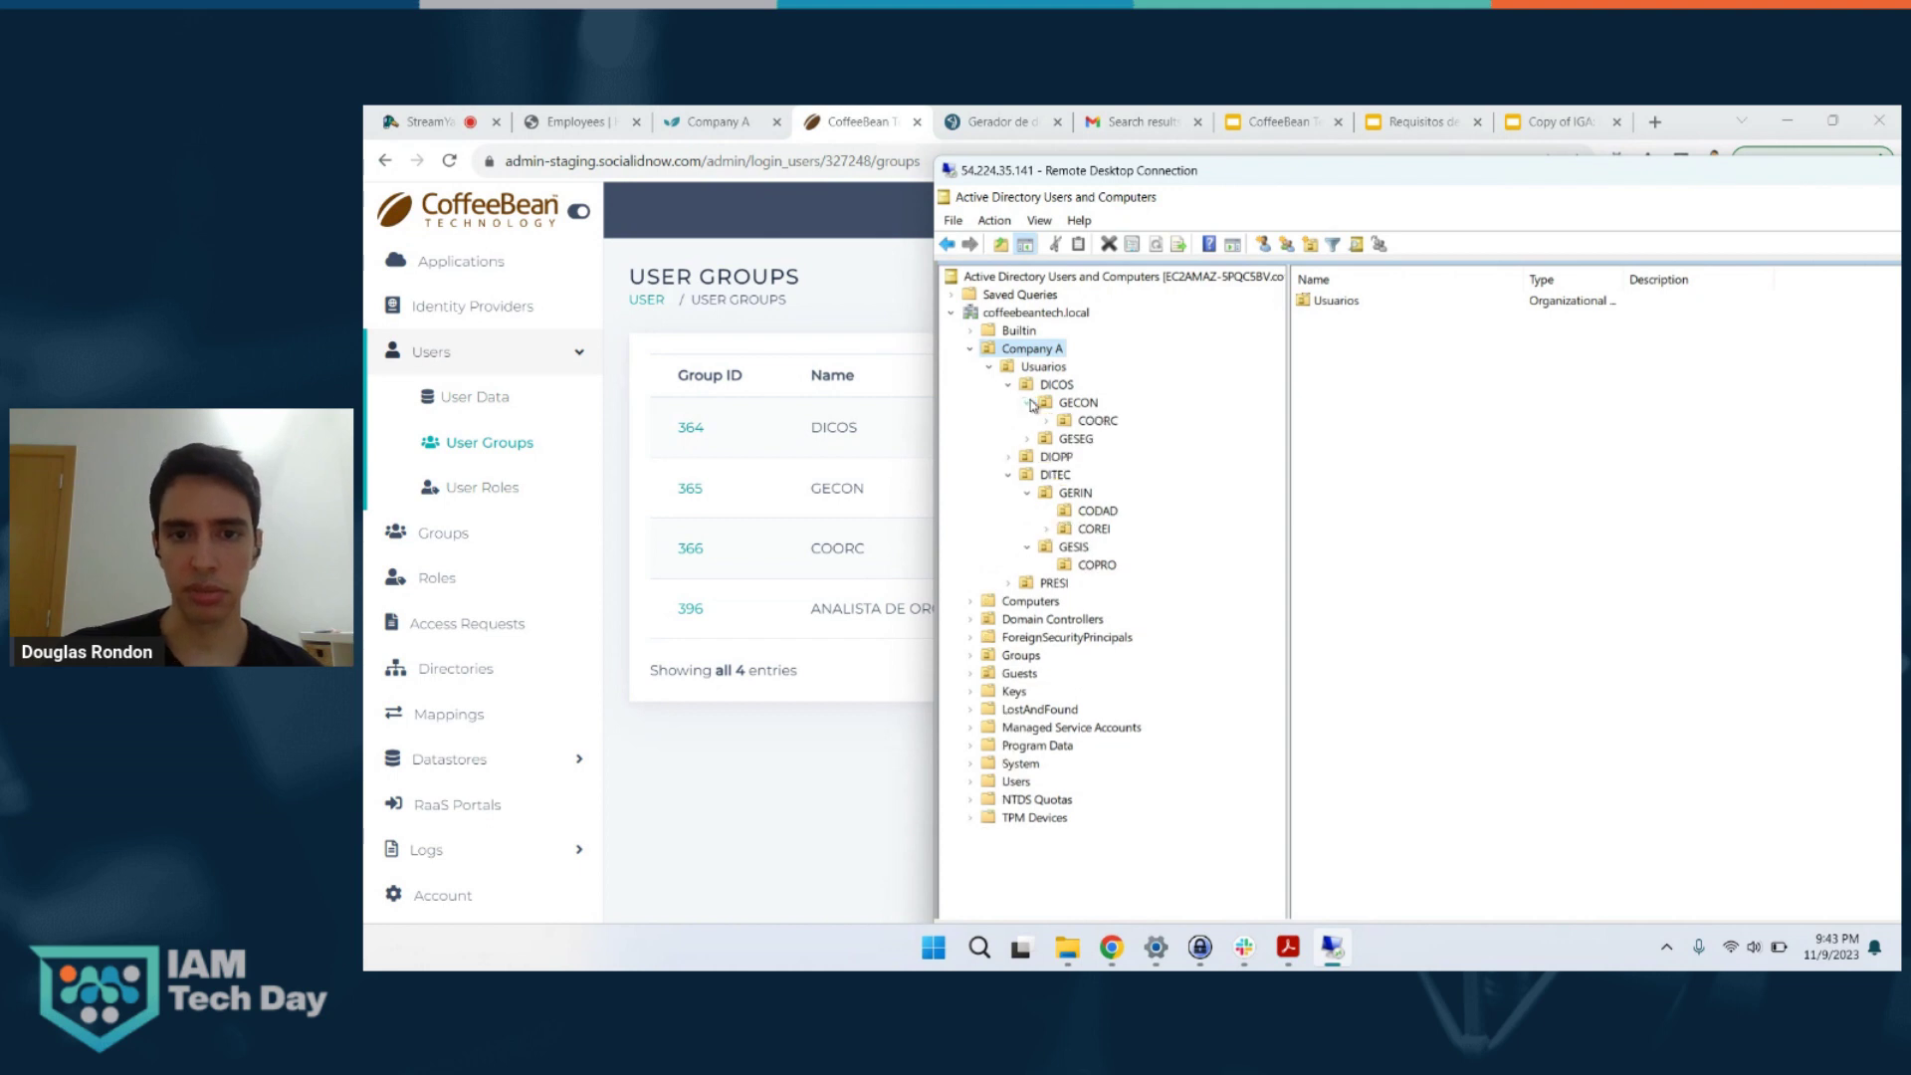
pyautogui.click(1075, 420)
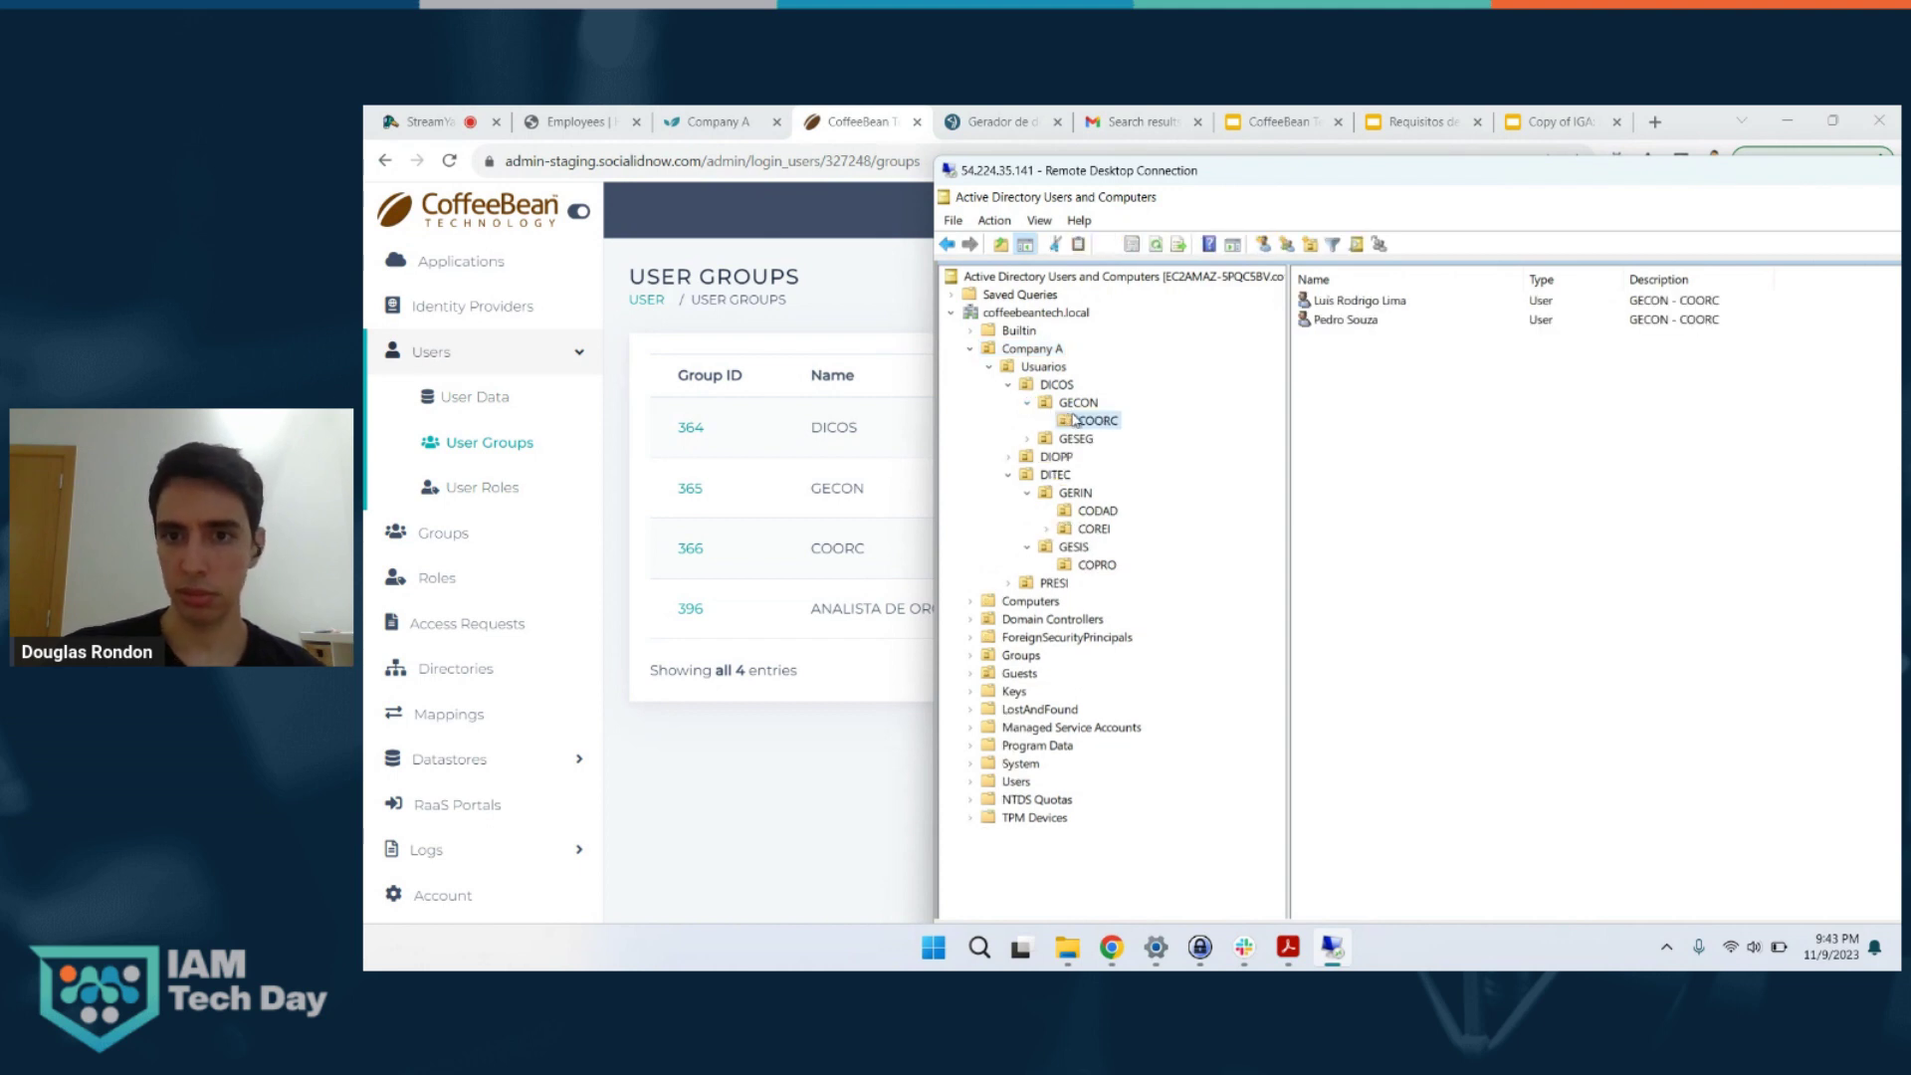
# - Examine the general properties and email of the new employee's account in the COORC unit, and close them
pyautogui.click(1331, 302)
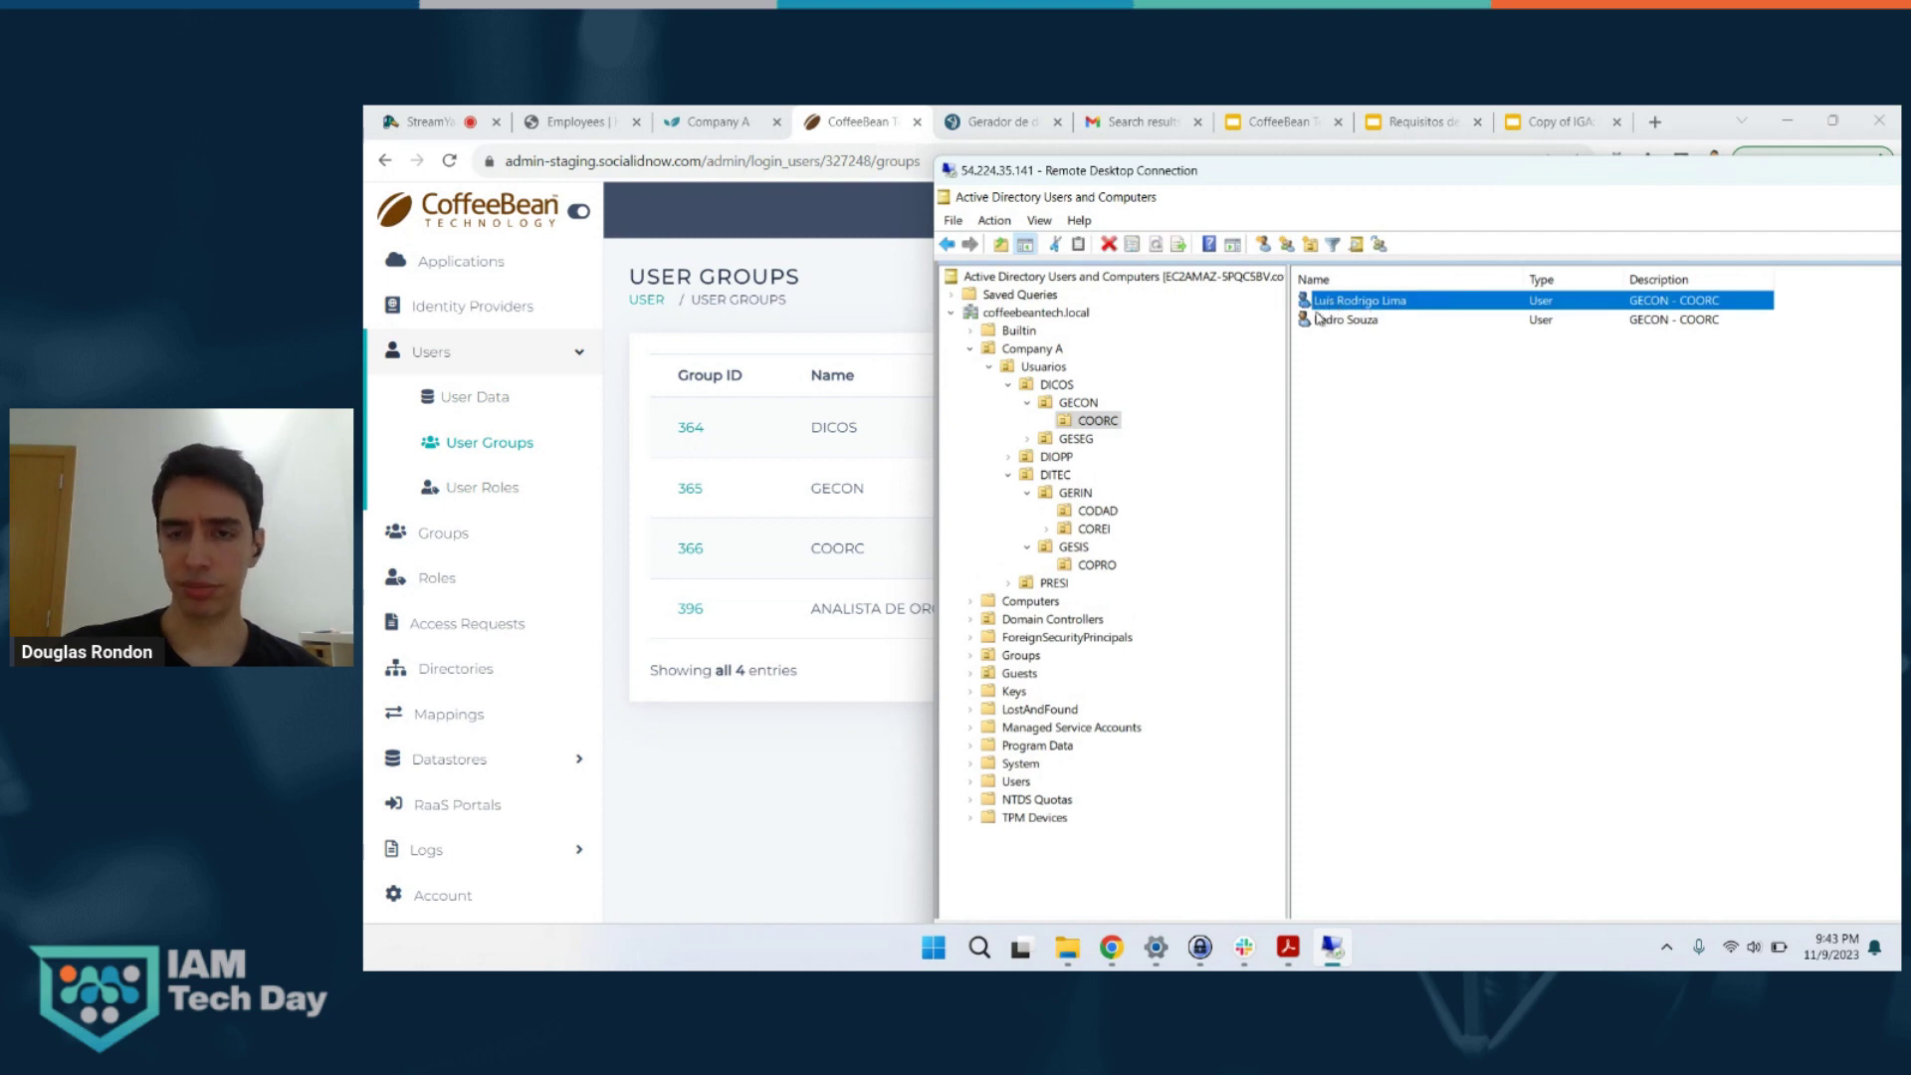
pyautogui.doubleClick(1369, 301)
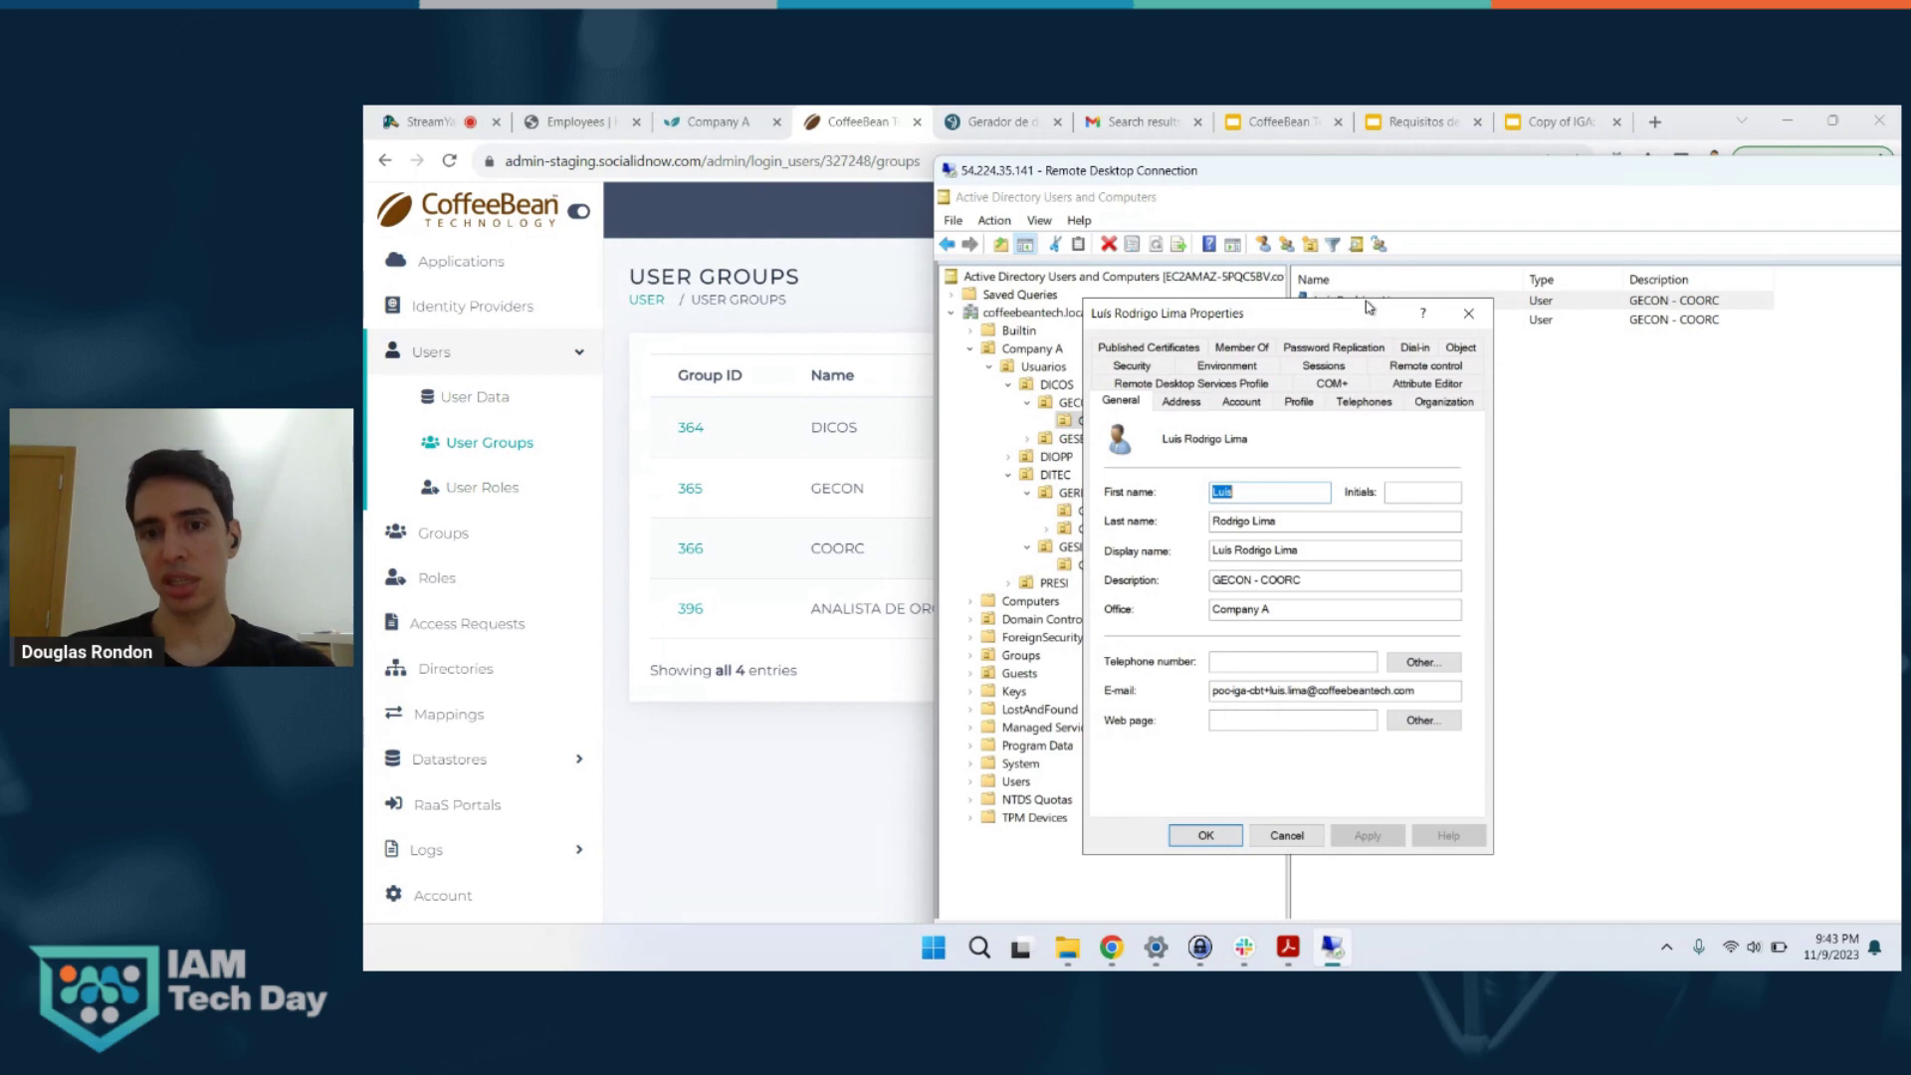
pyautogui.click(1229, 689)
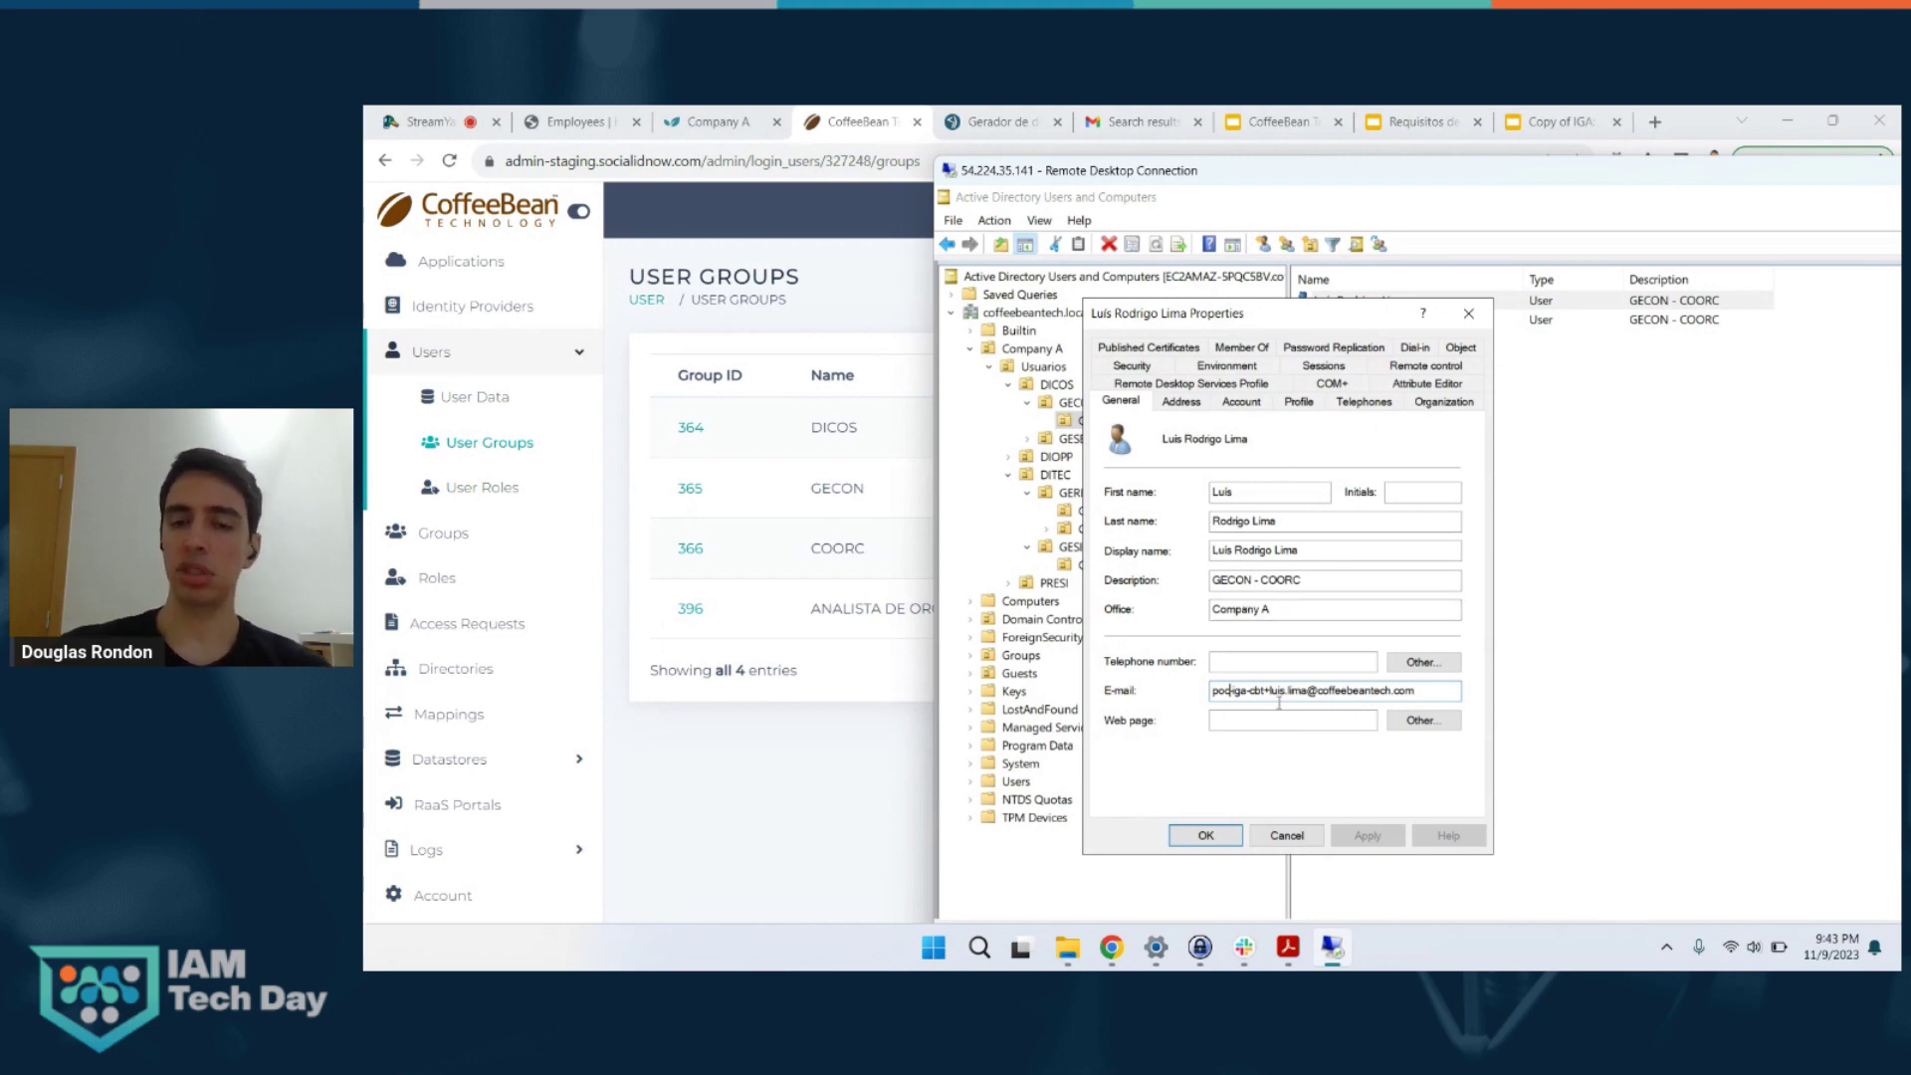
pyautogui.click(1468, 324)
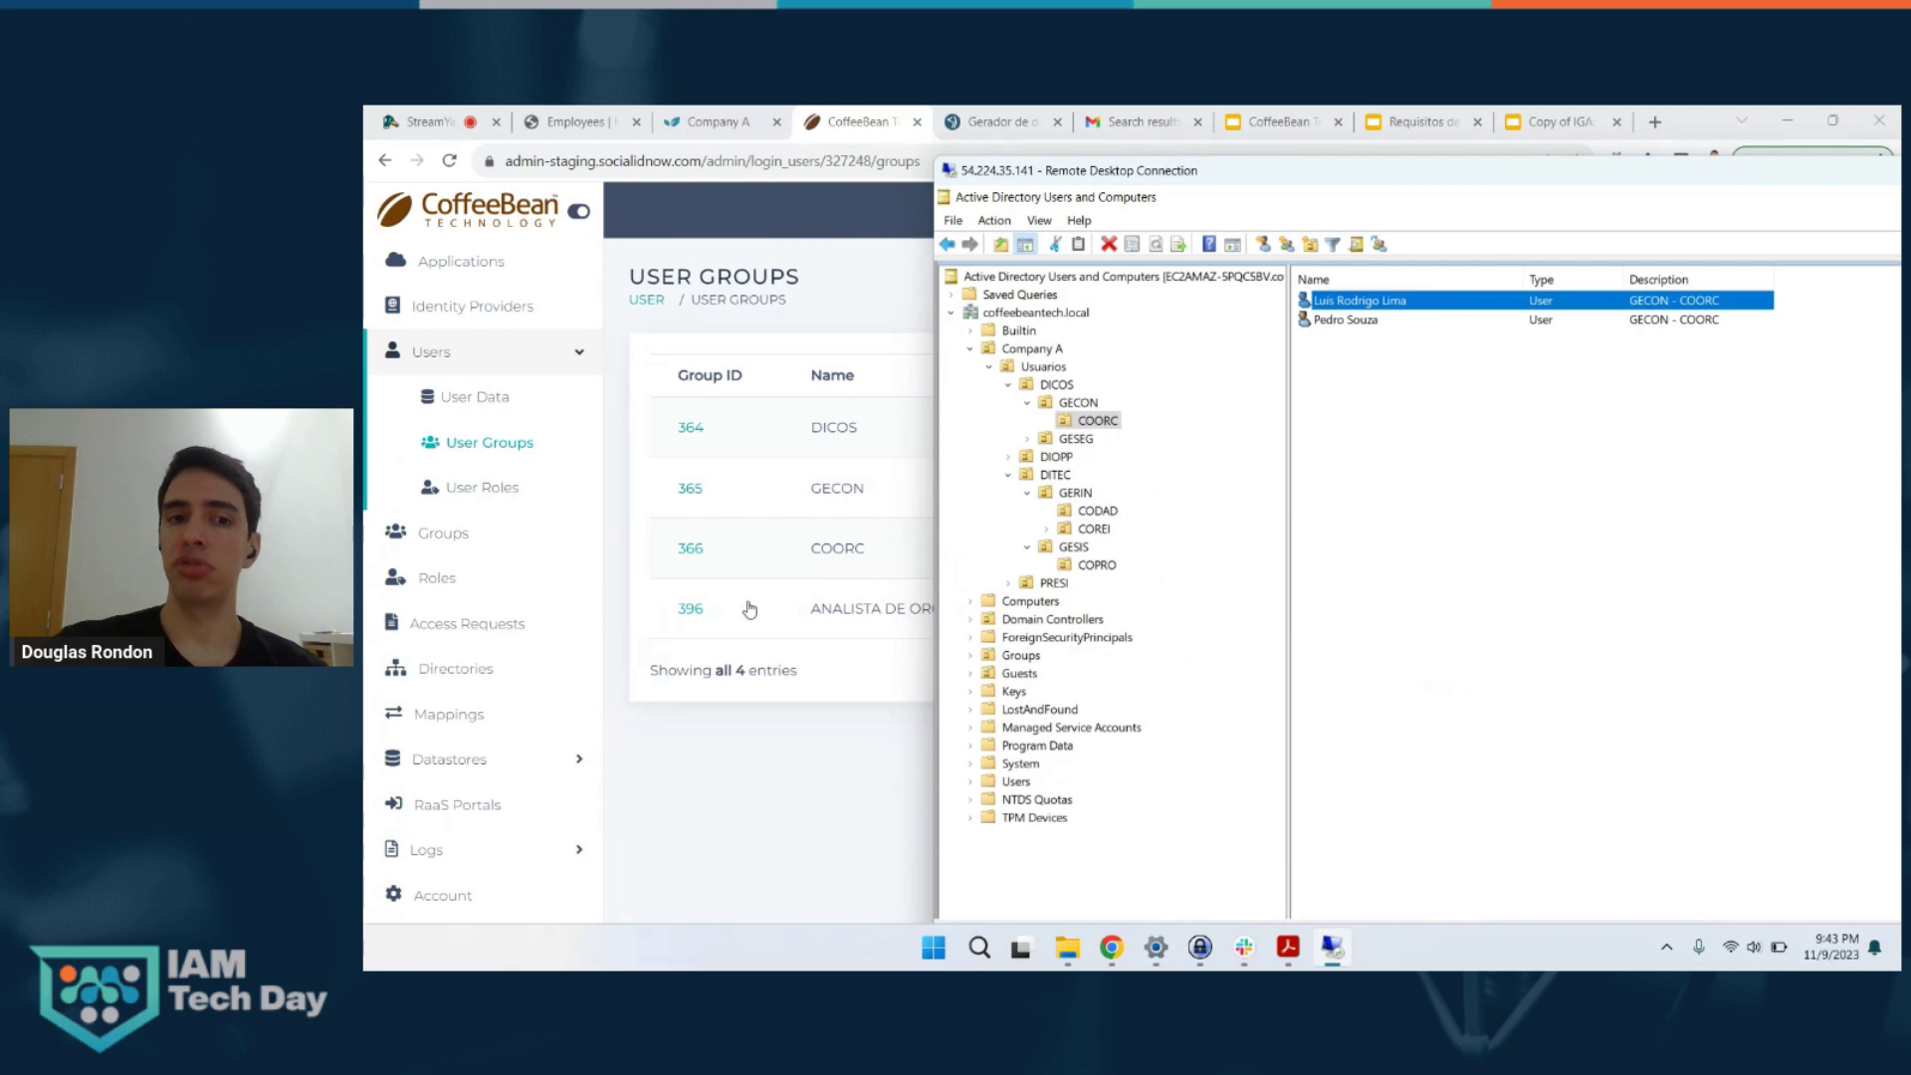
# - Revisit the CoffeeBean user page and the HCM Employees list, and review the job-title change flow on the Lifecycle Management slide
pyautogui.click(752, 713)
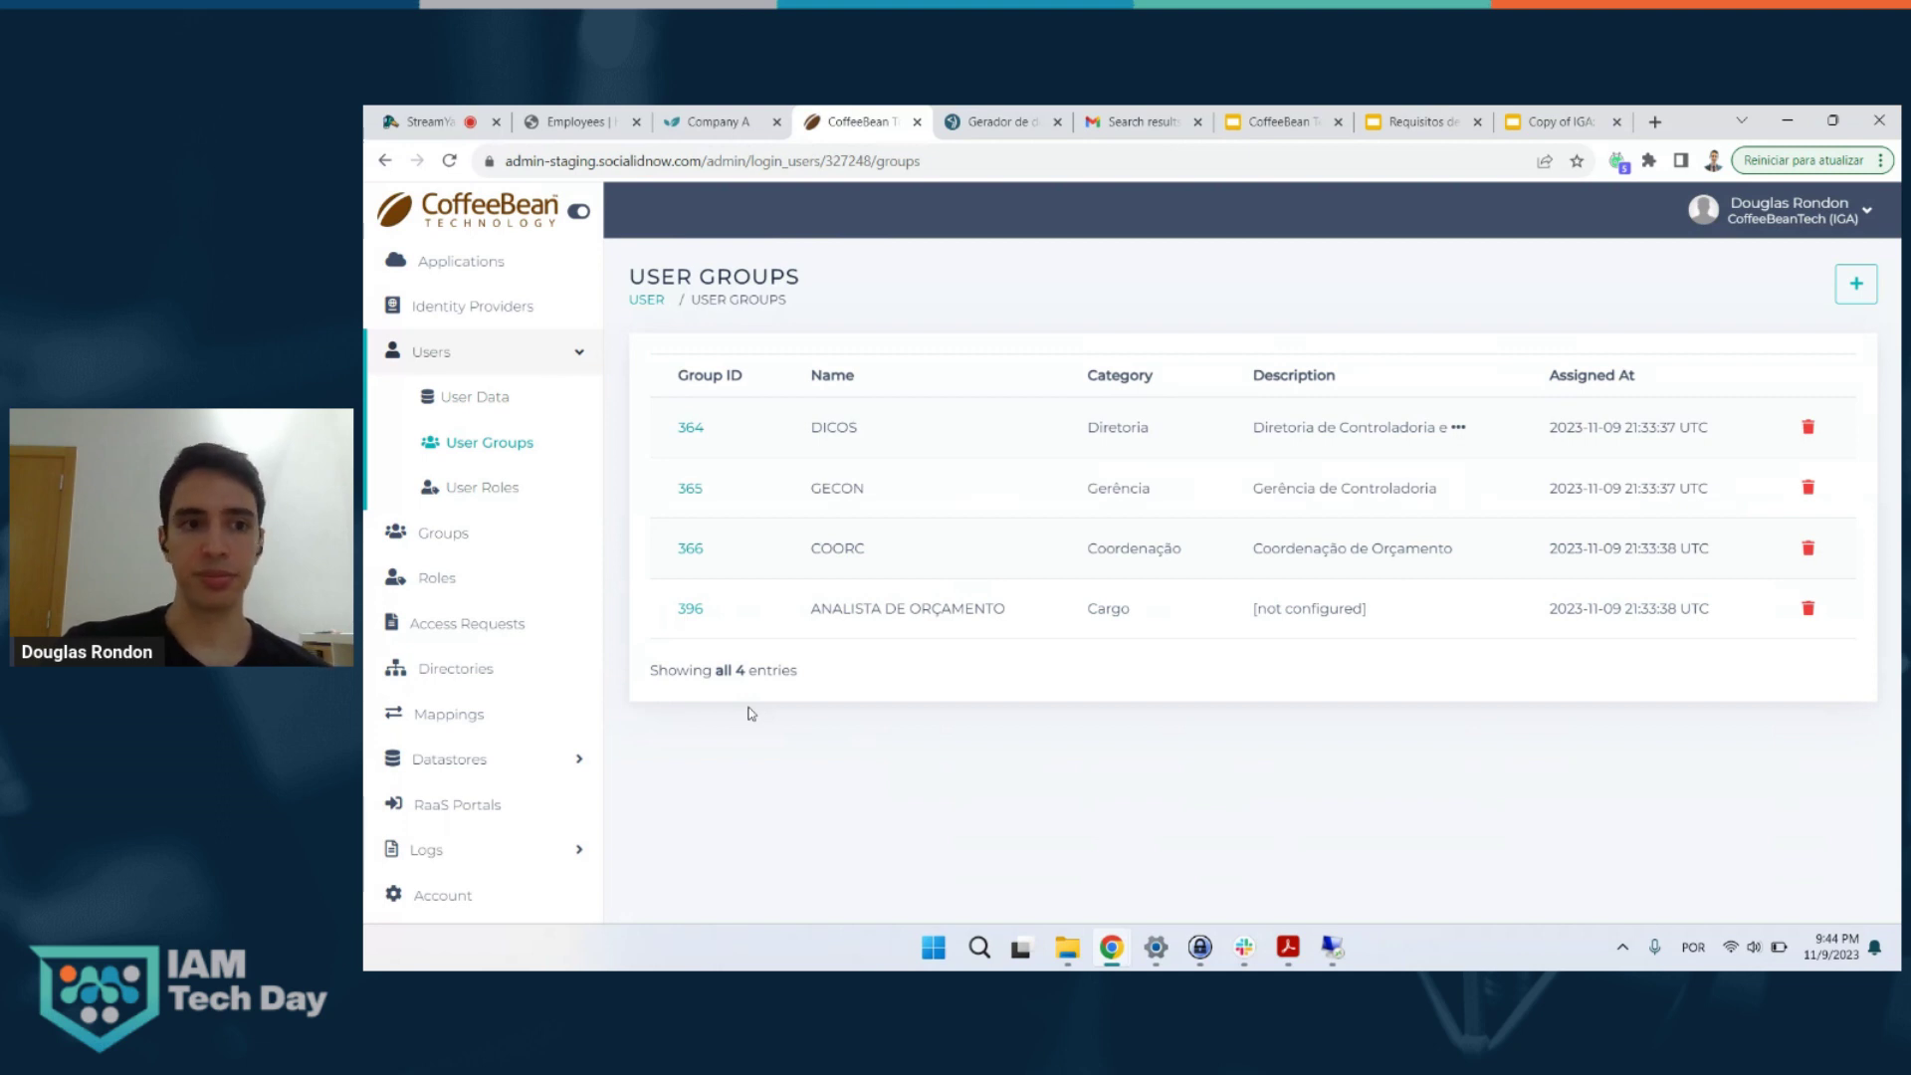
pyautogui.click(644, 302)
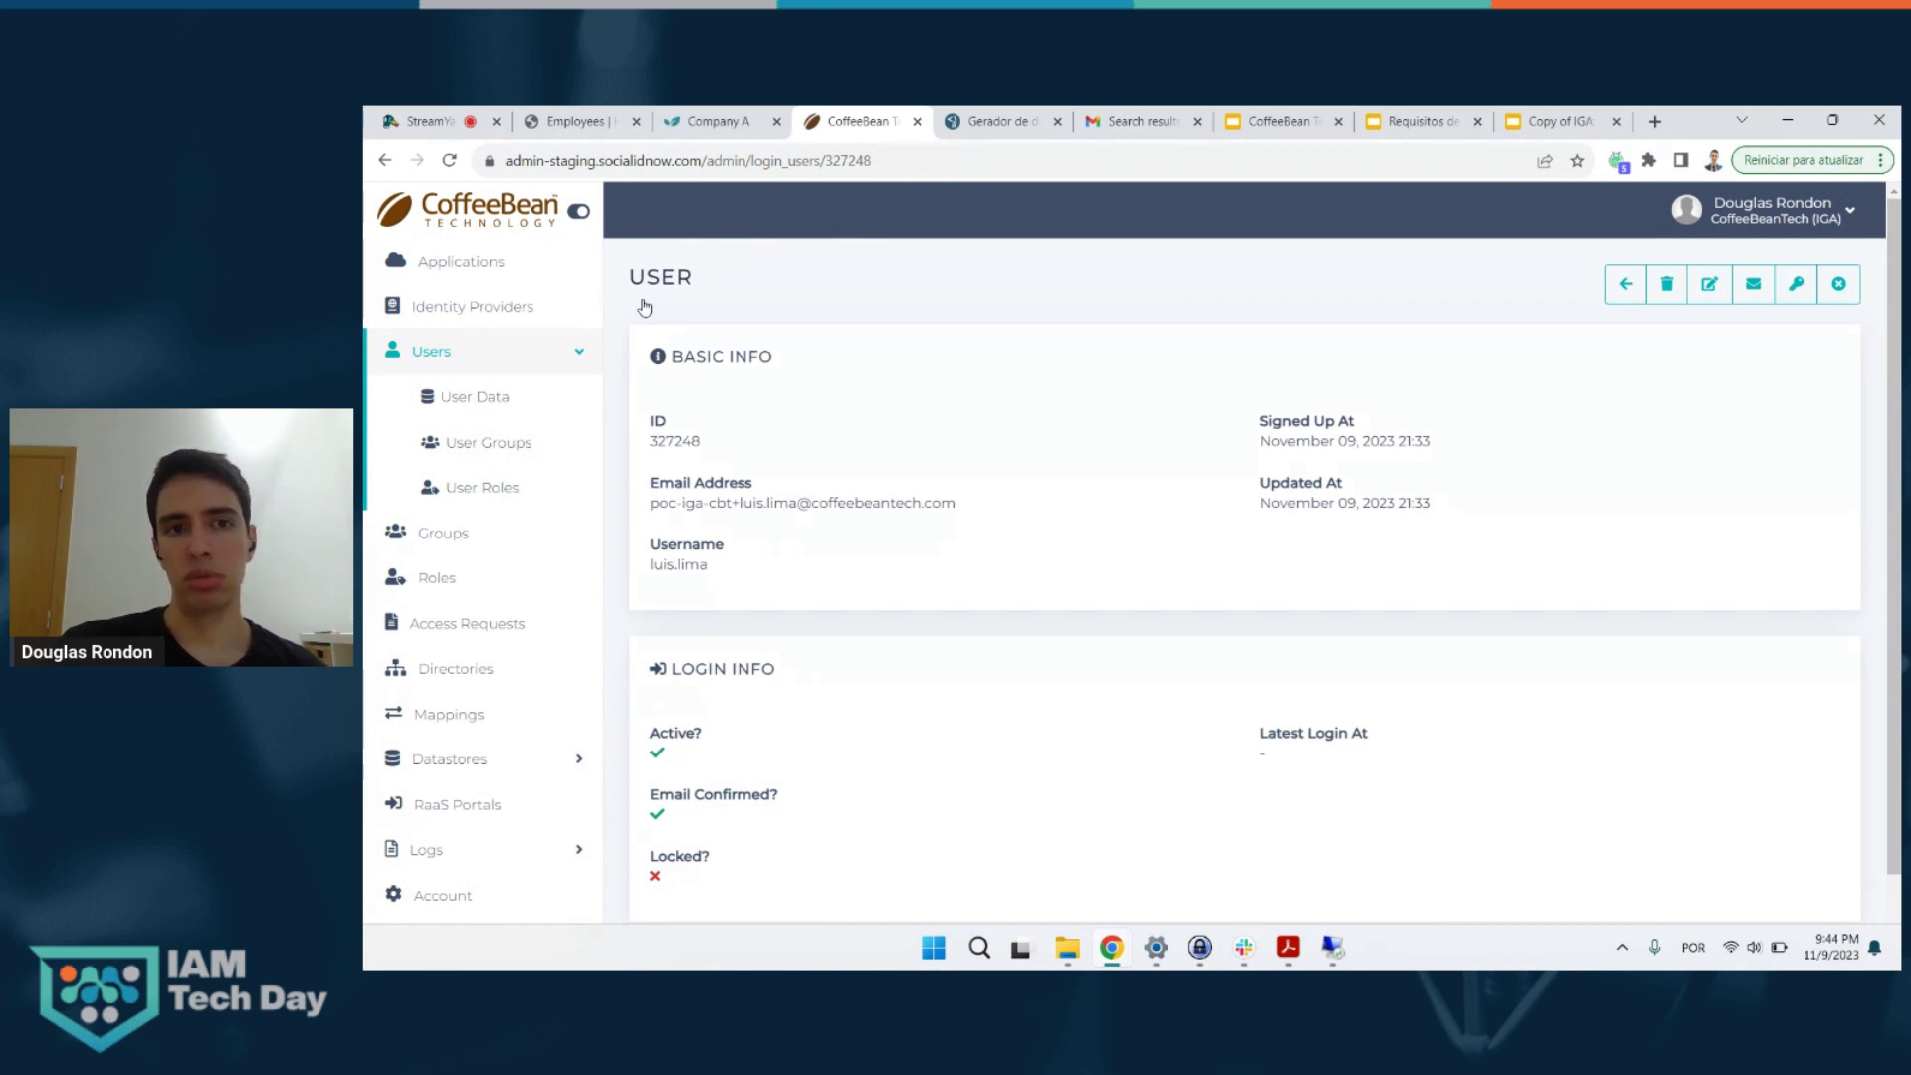
pyautogui.click(569, 127)
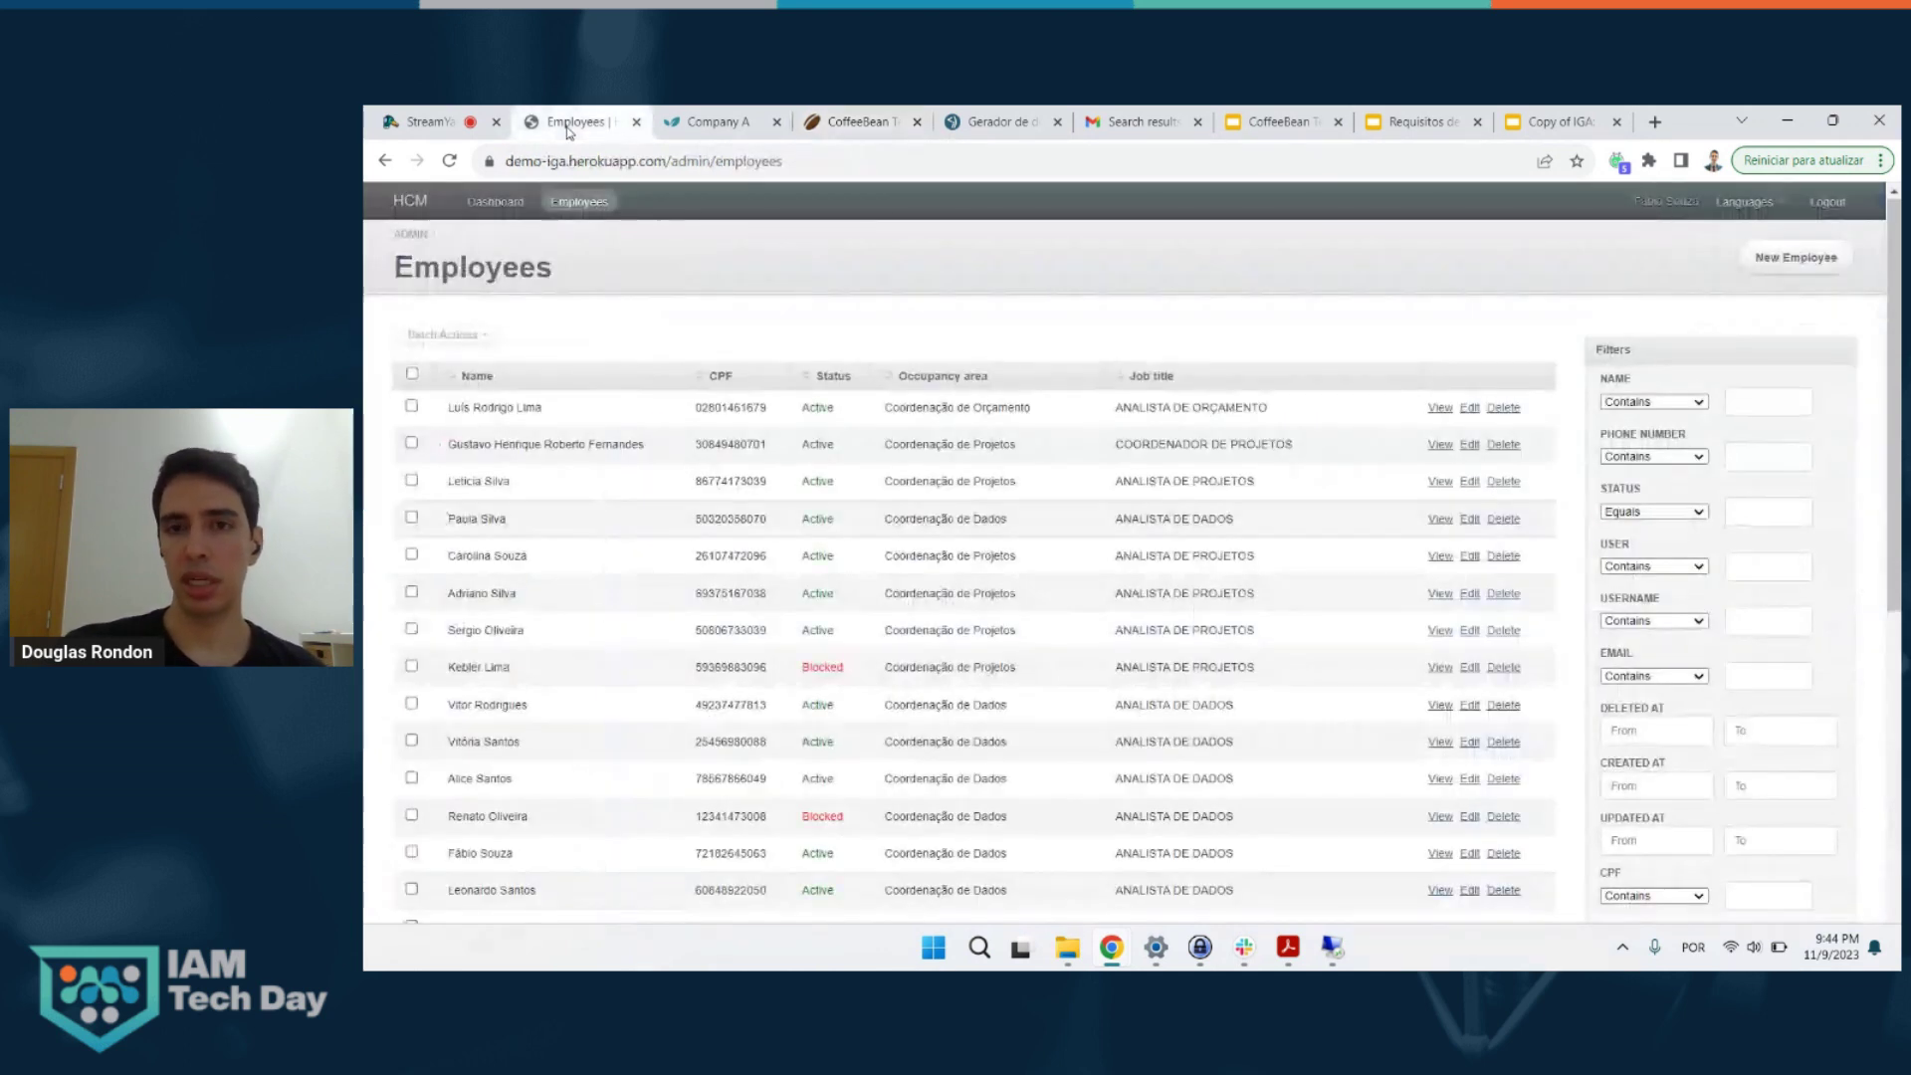
pyautogui.click(1234, 130)
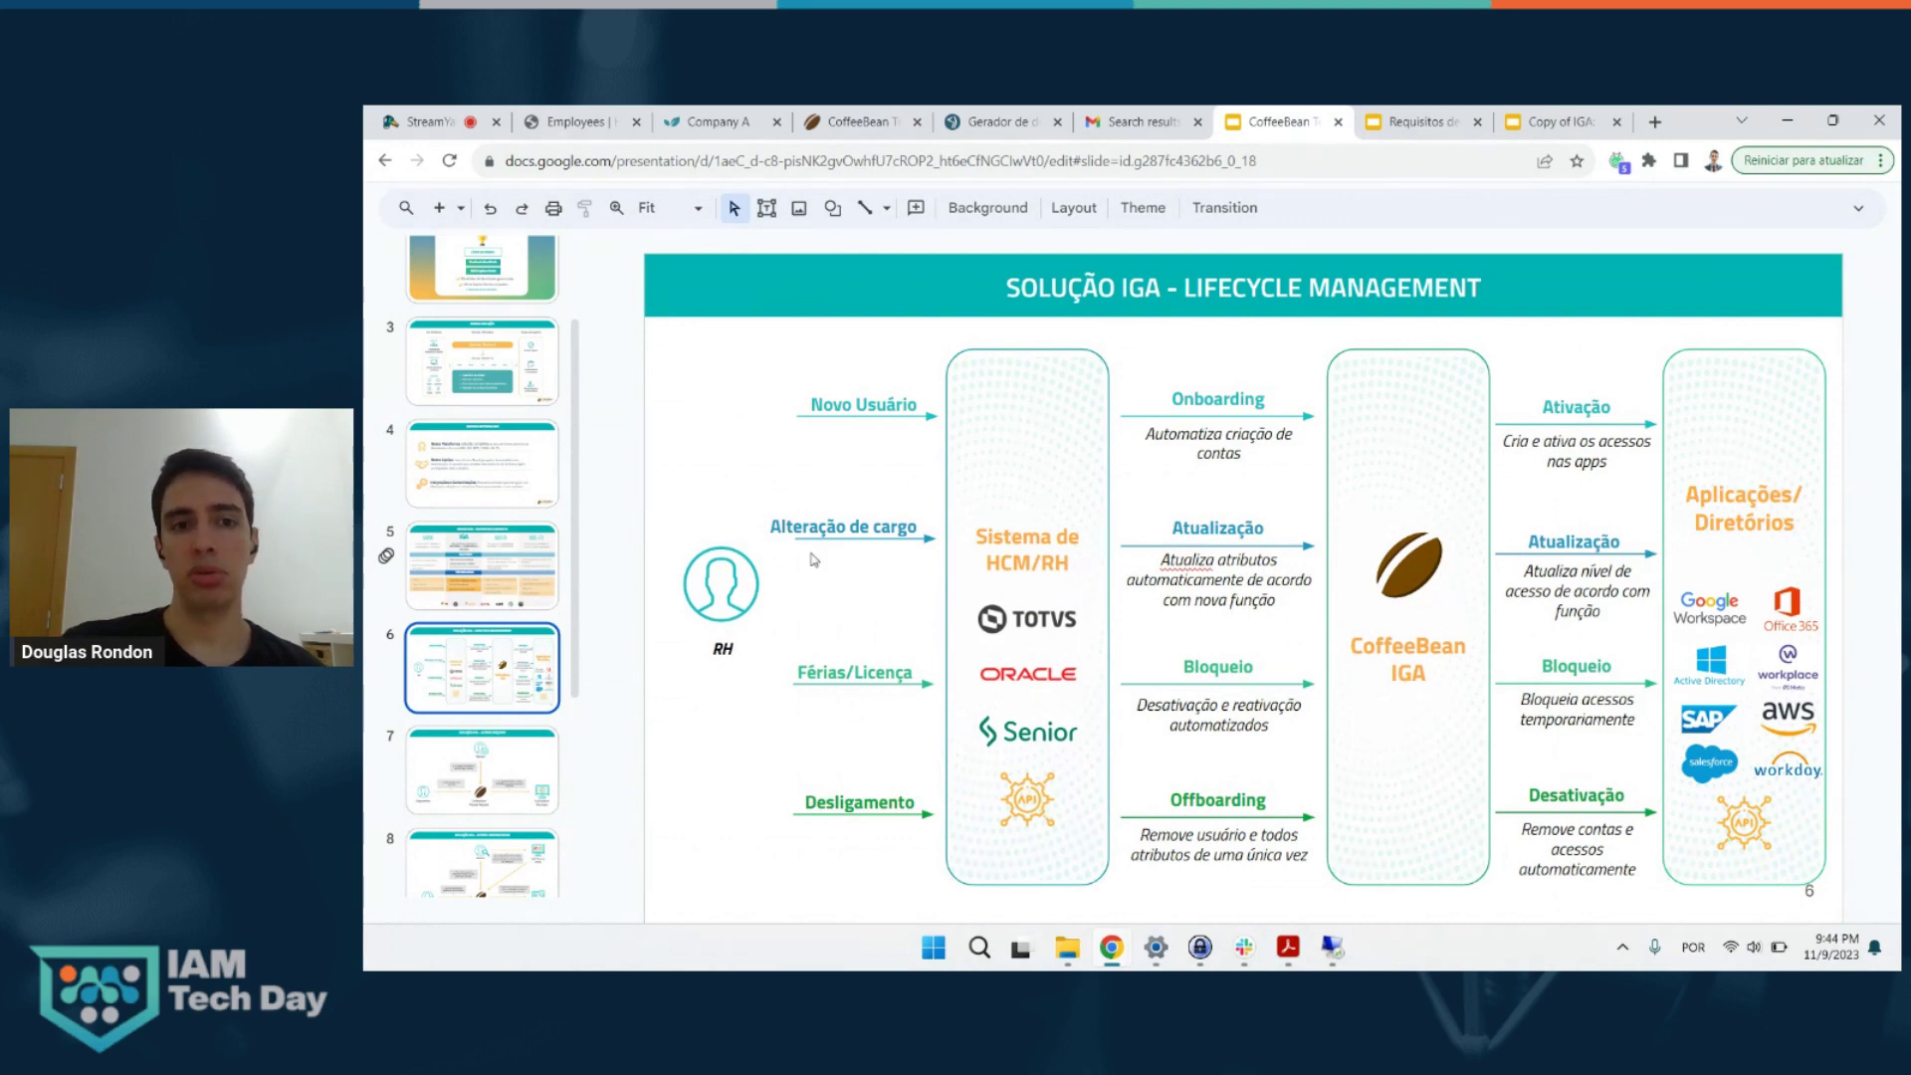
# - Update the new HCM employee's occupancy area to Coordenação de Projetos and job title to ANALISTA DE PROJETOS, and return to the Employees list
pyautogui.click(574, 117)
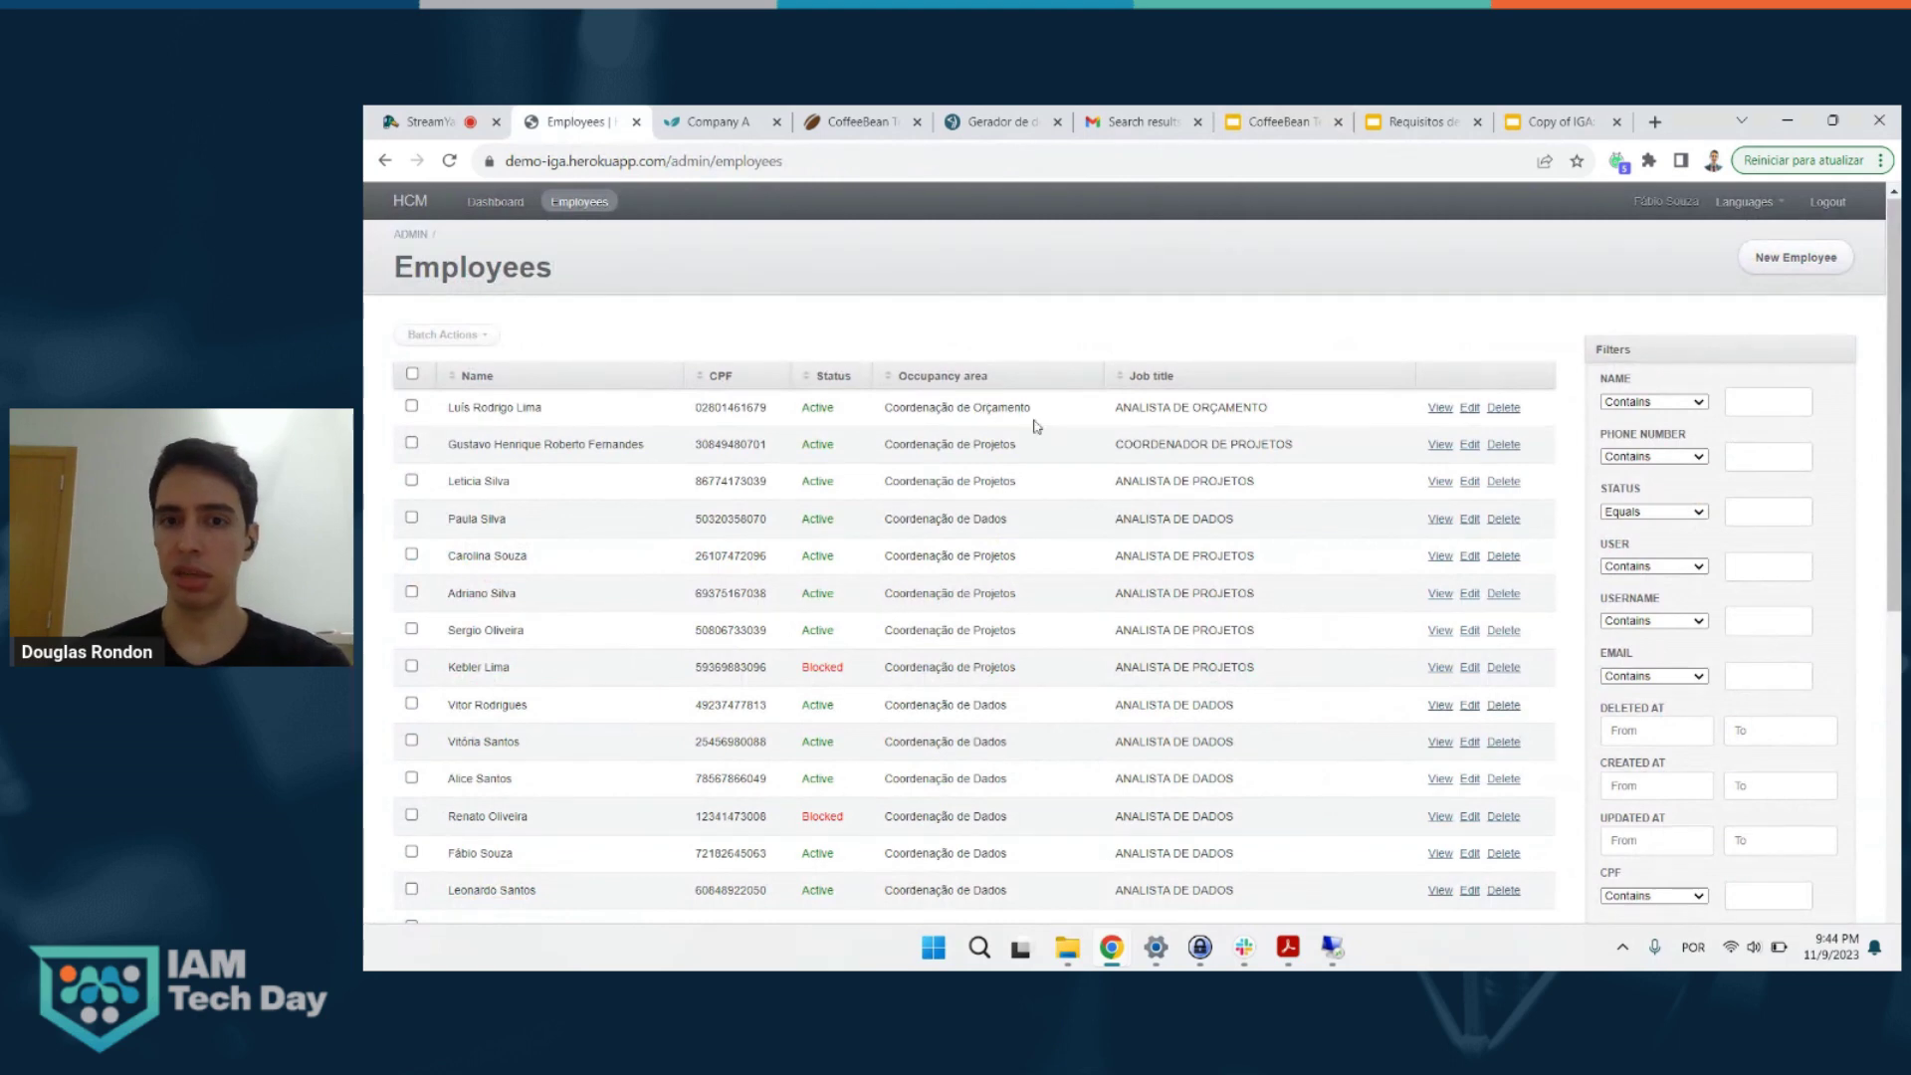
pyautogui.click(1469, 408)
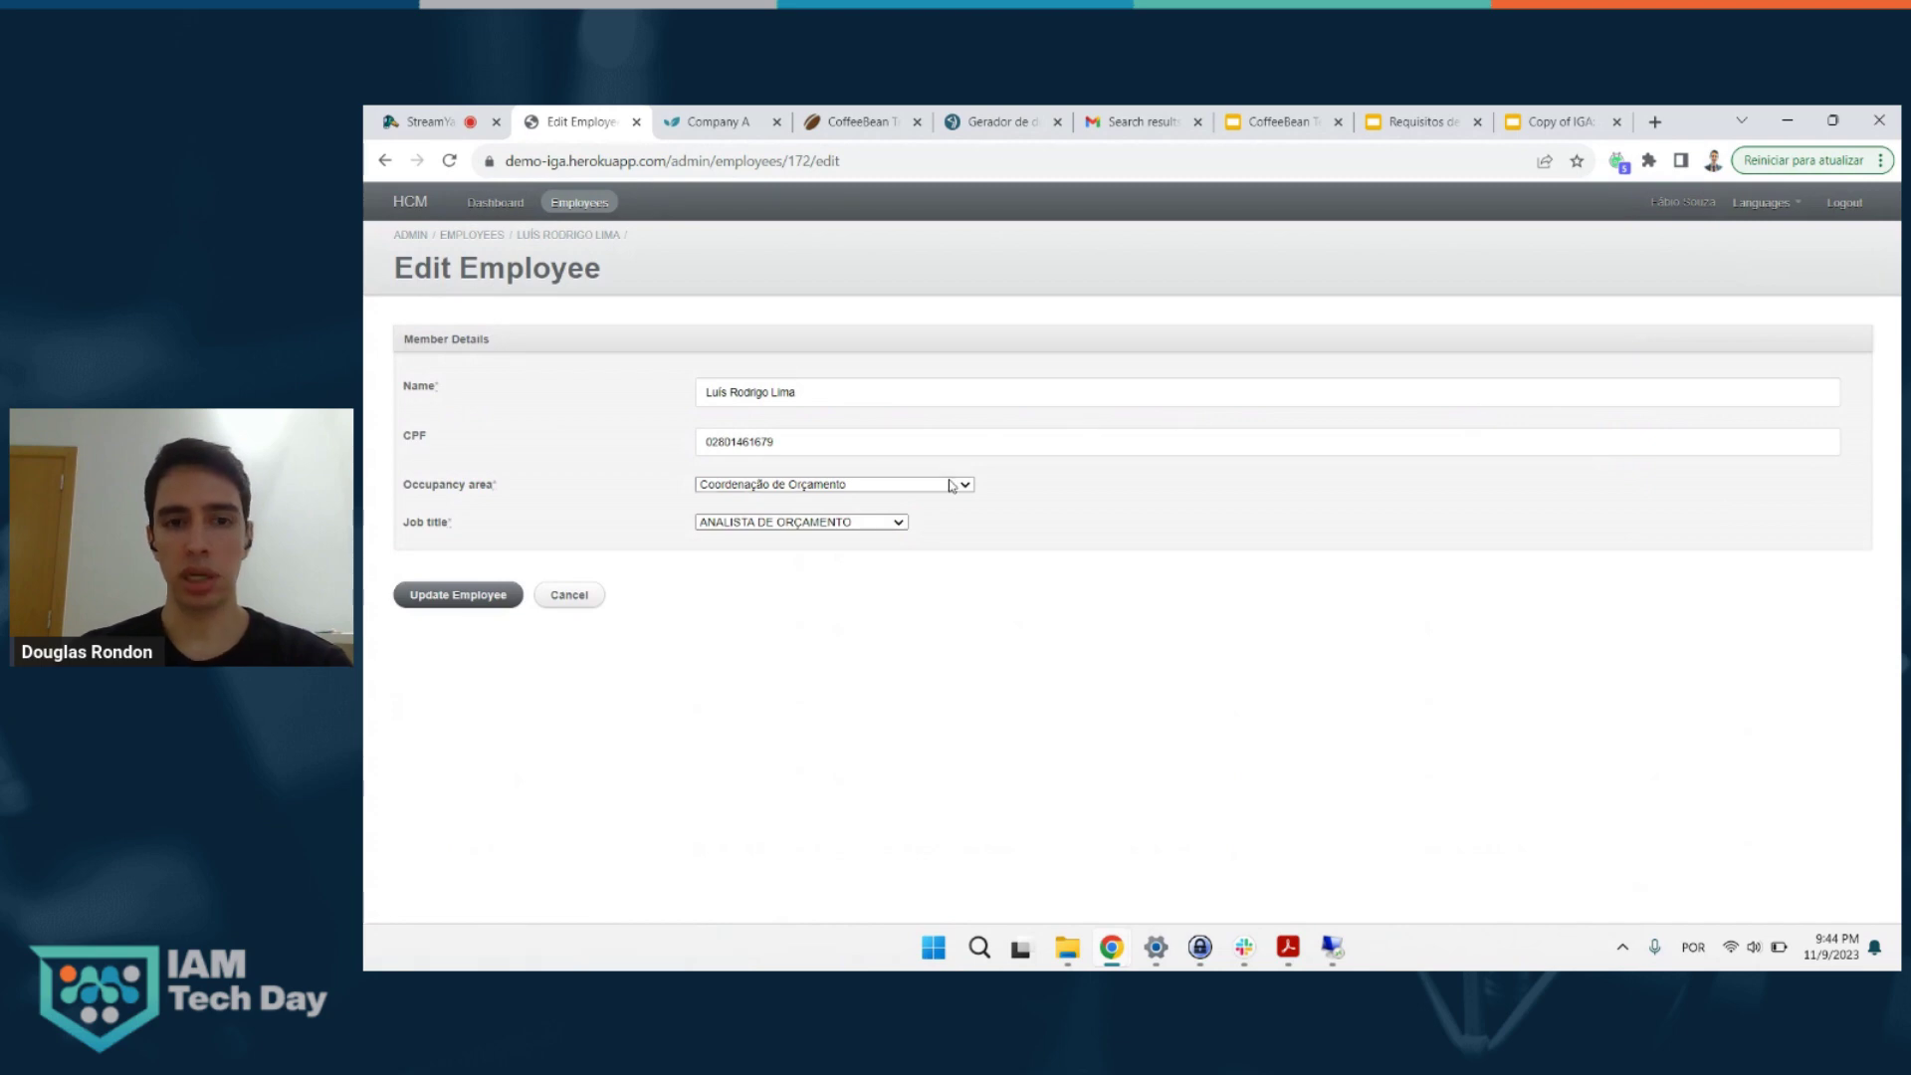
pyautogui.click(952, 487)
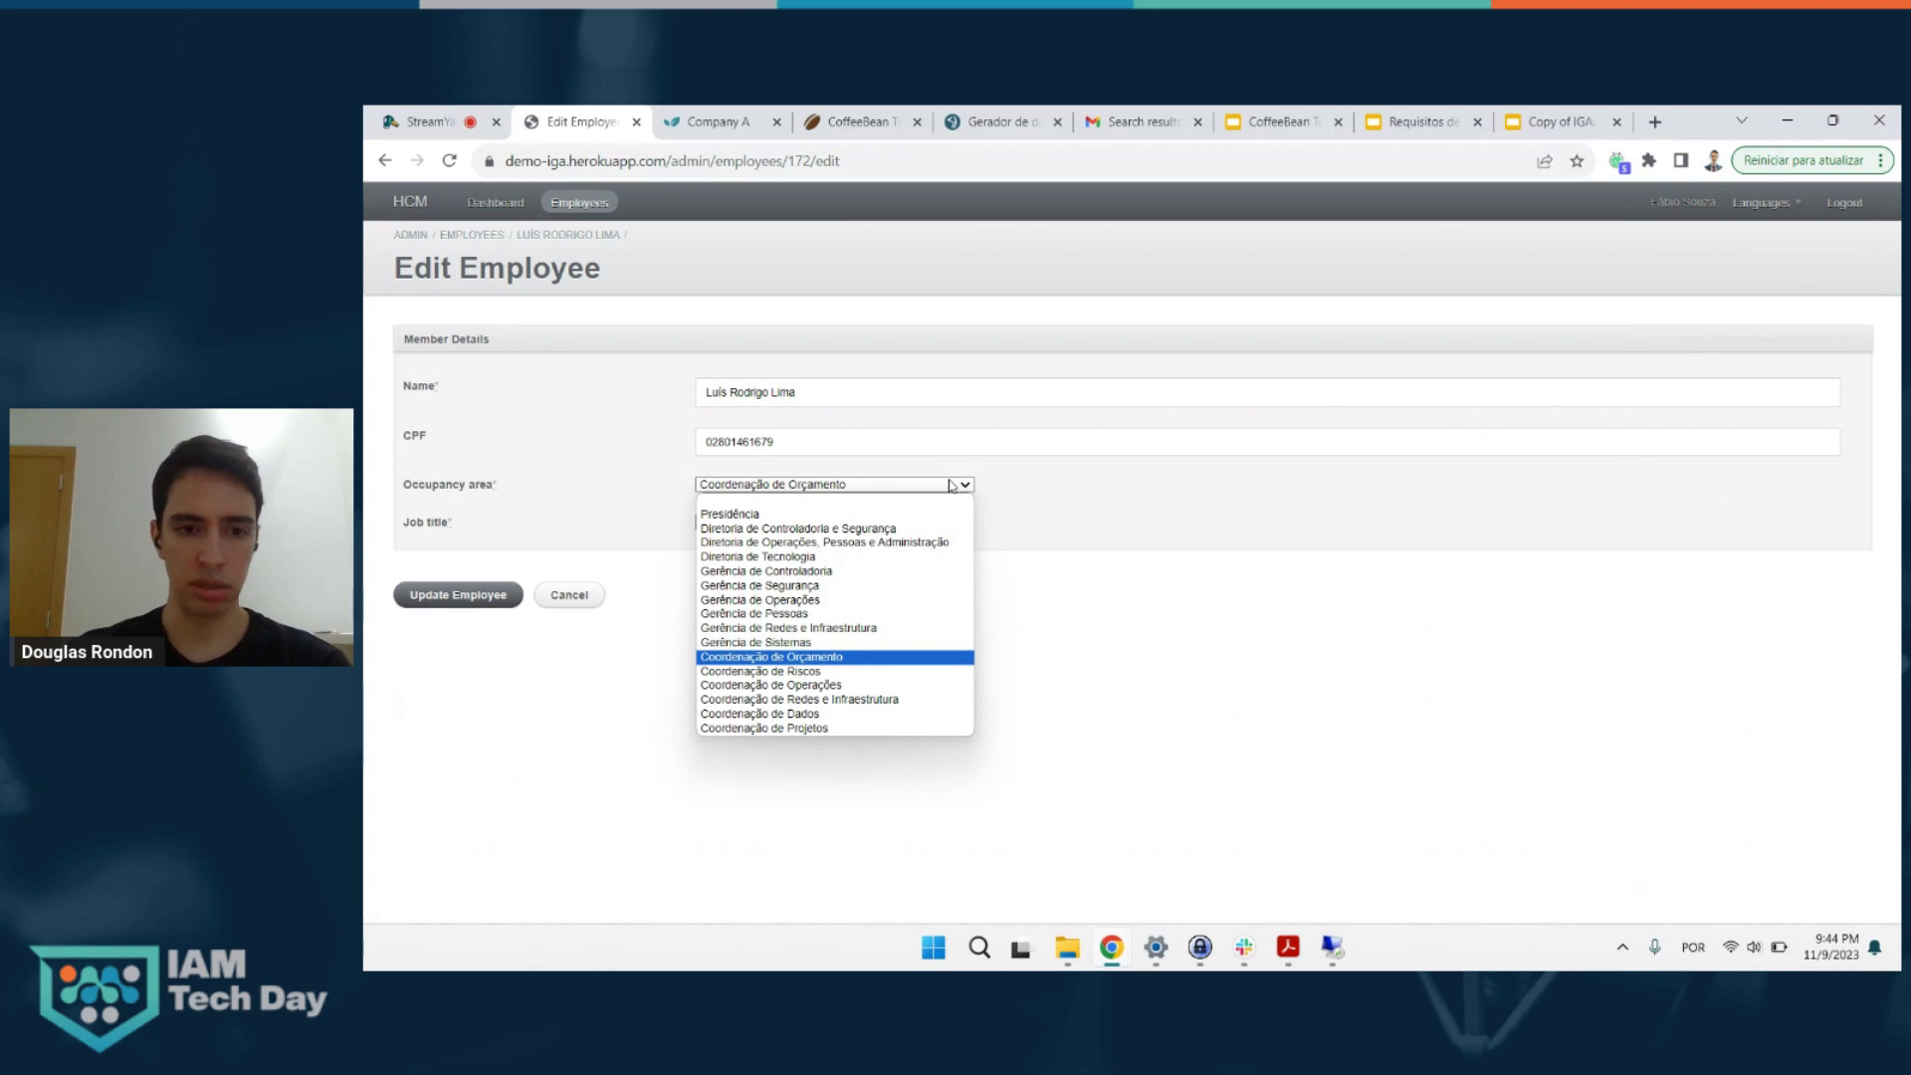
pyautogui.click(866, 732)
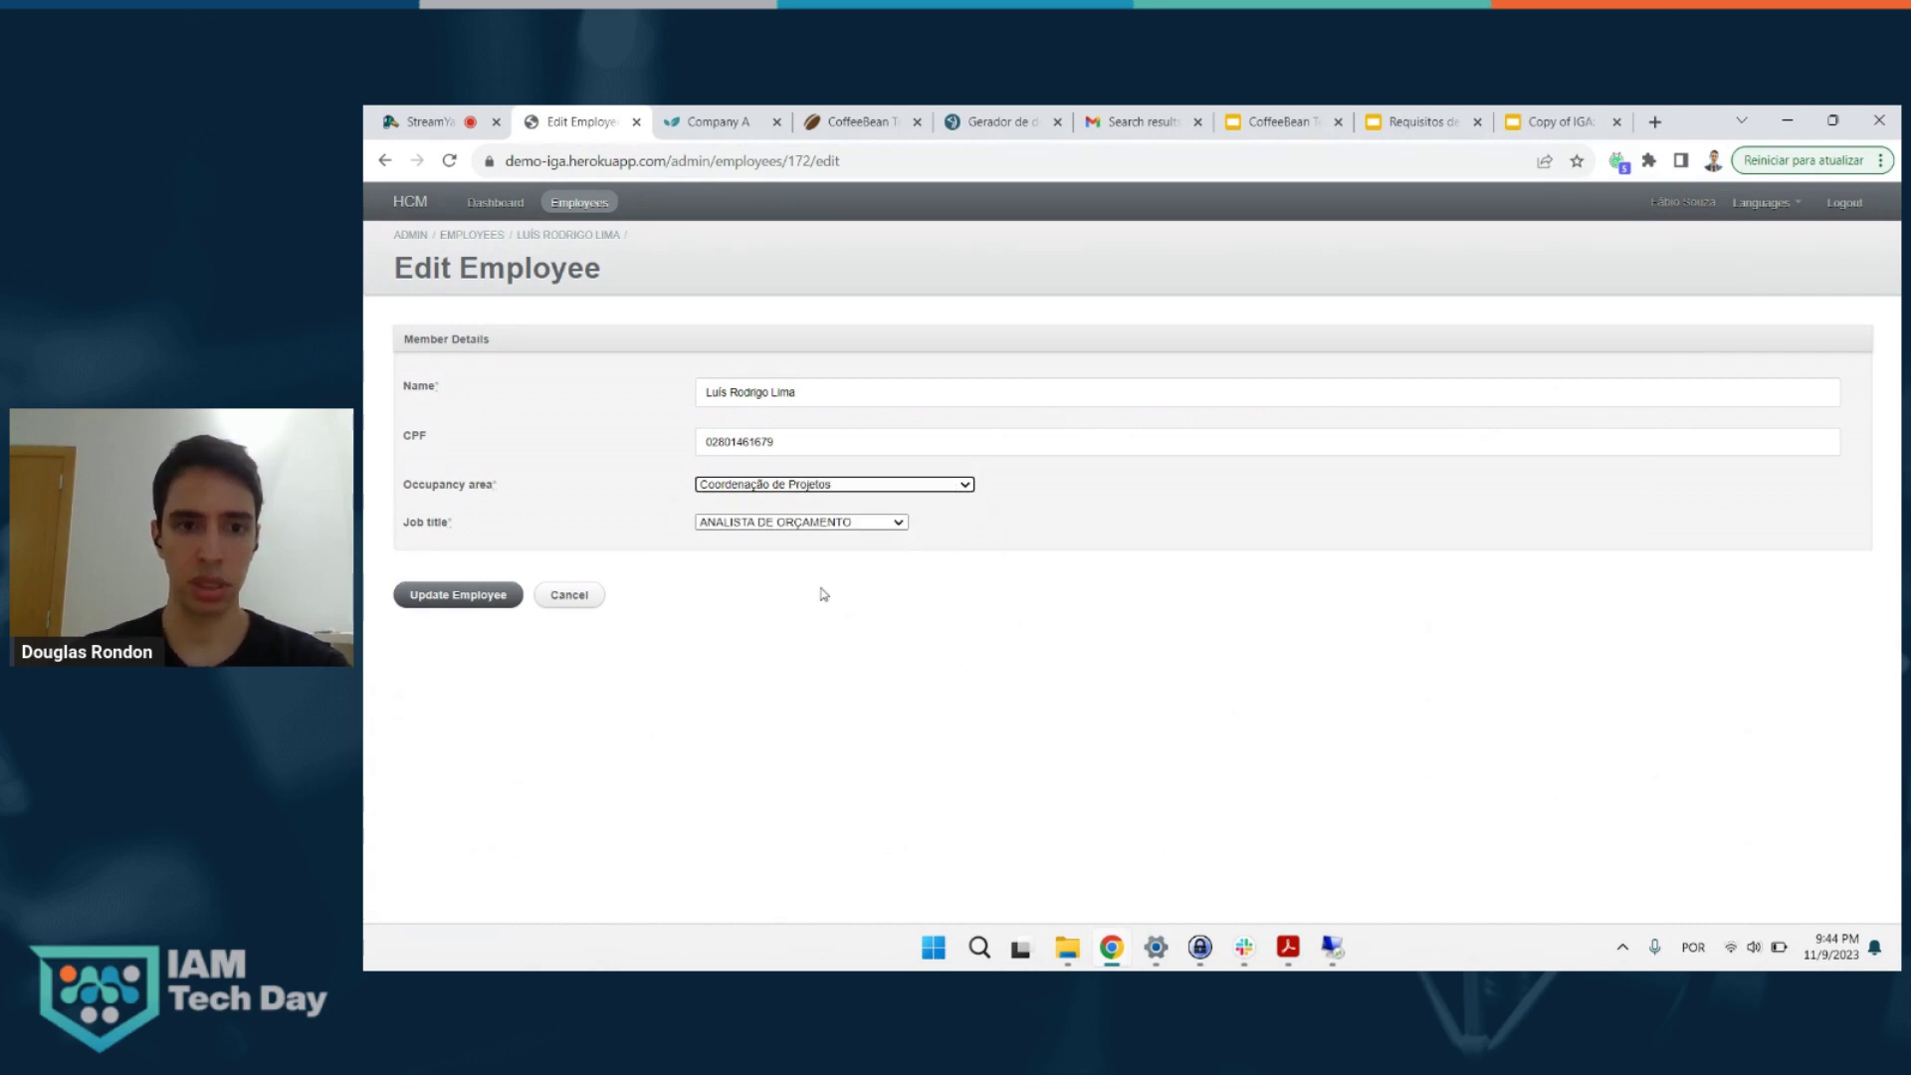
pyautogui.click(815, 519)
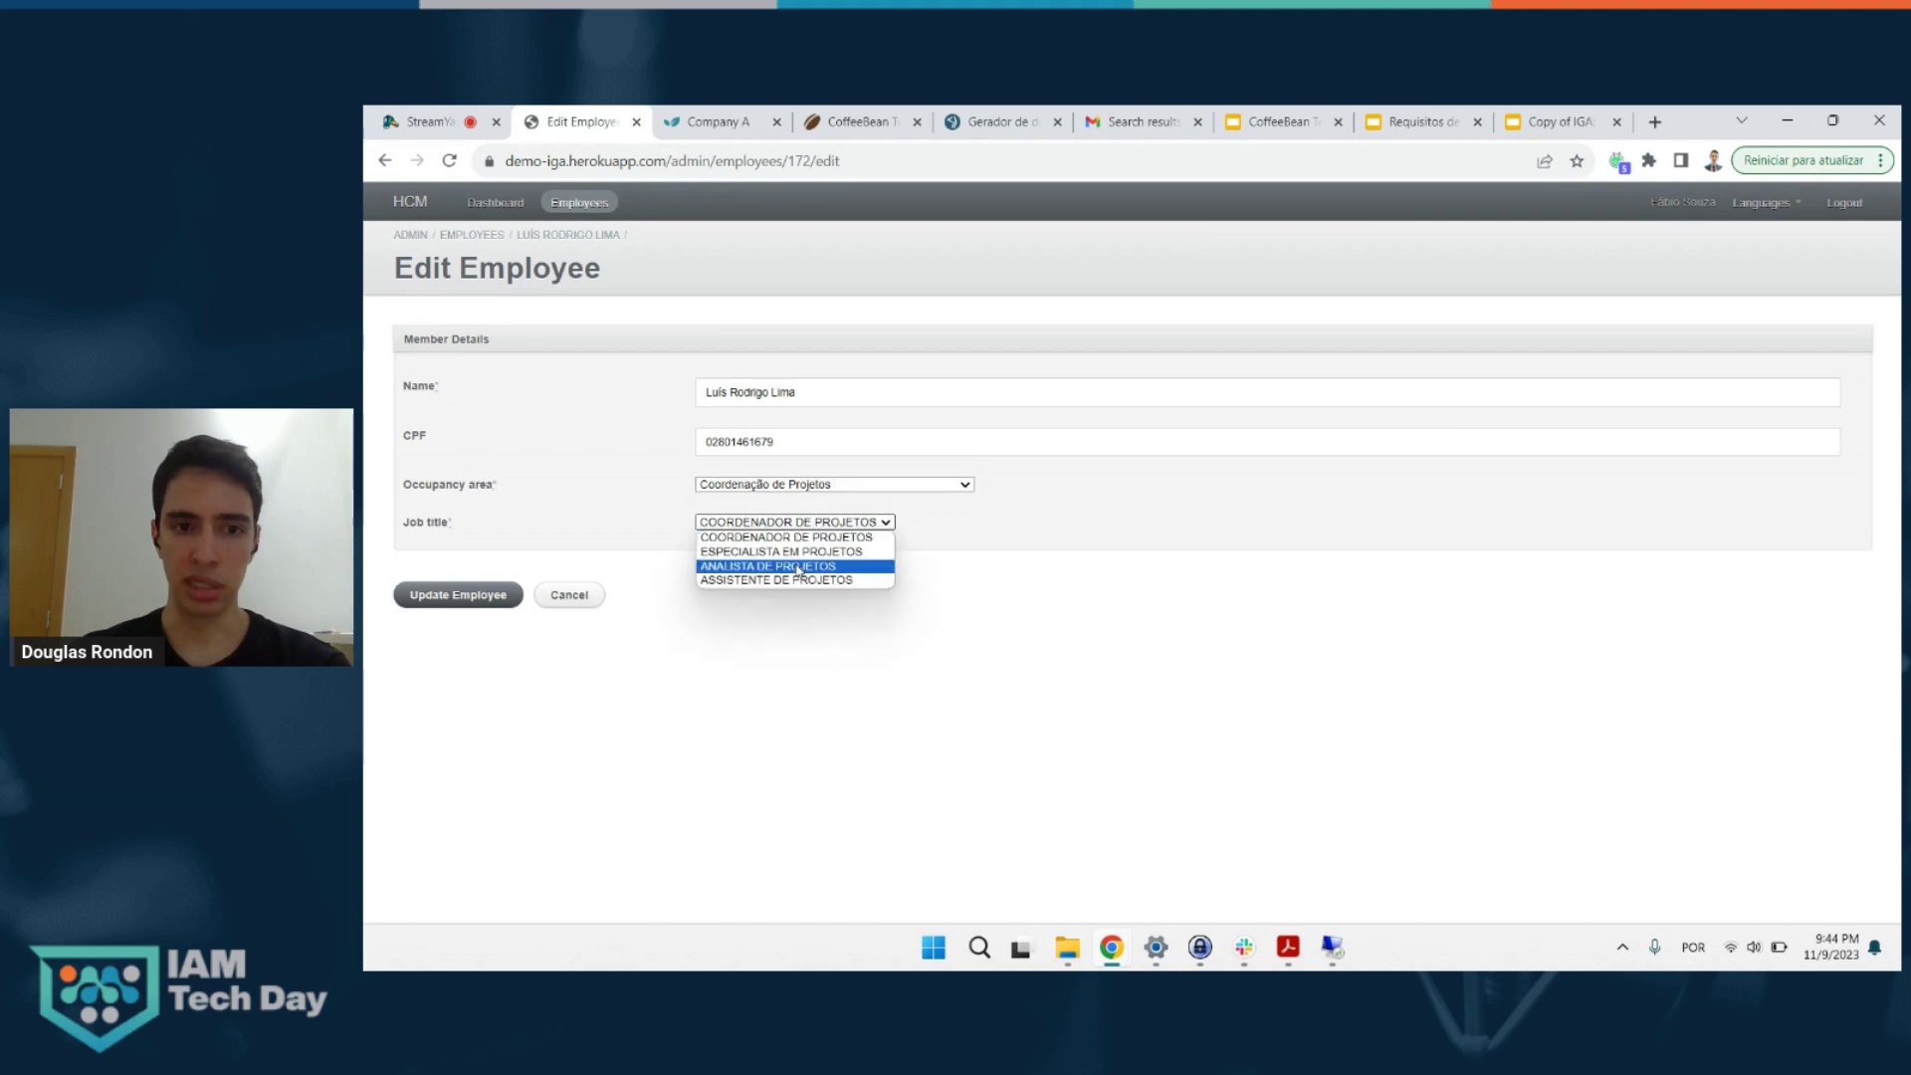
pyautogui.click(798, 568)
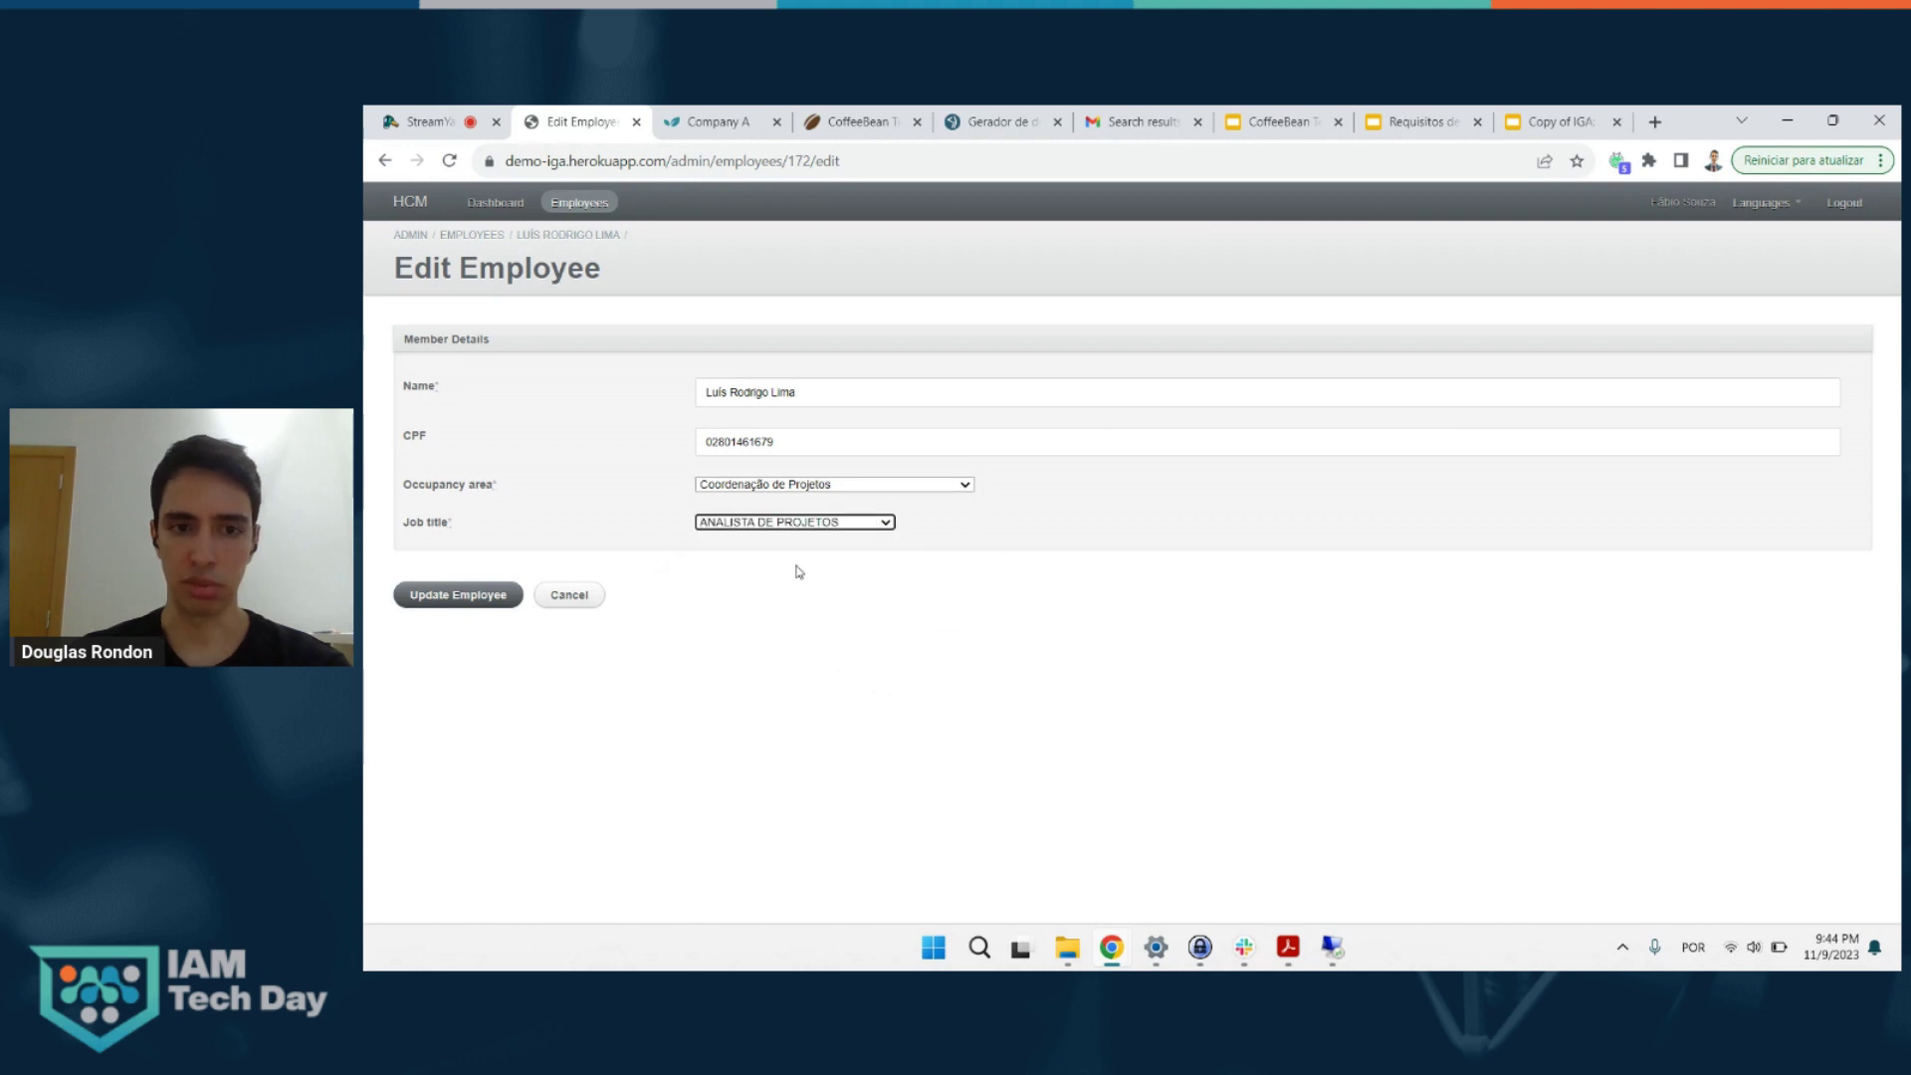
pyautogui.click(476, 595)
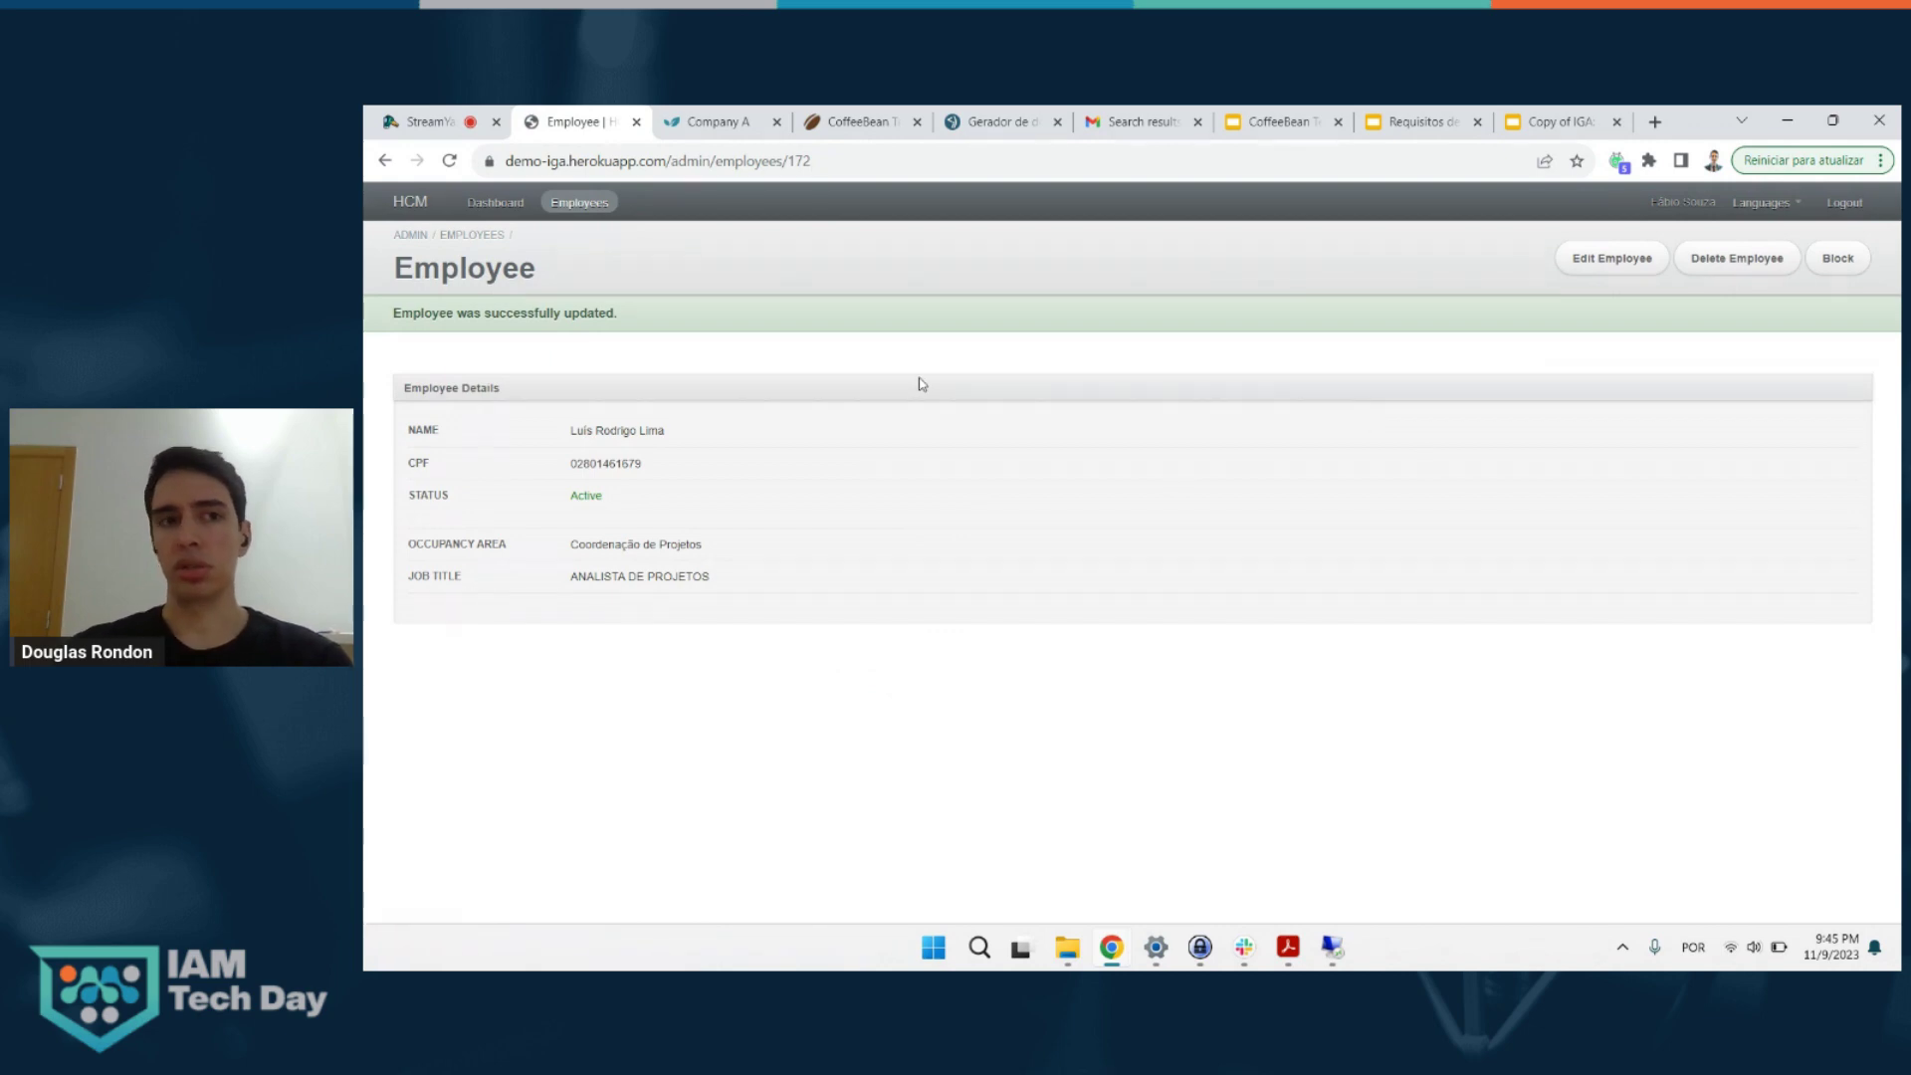
pyautogui.click(596, 205)
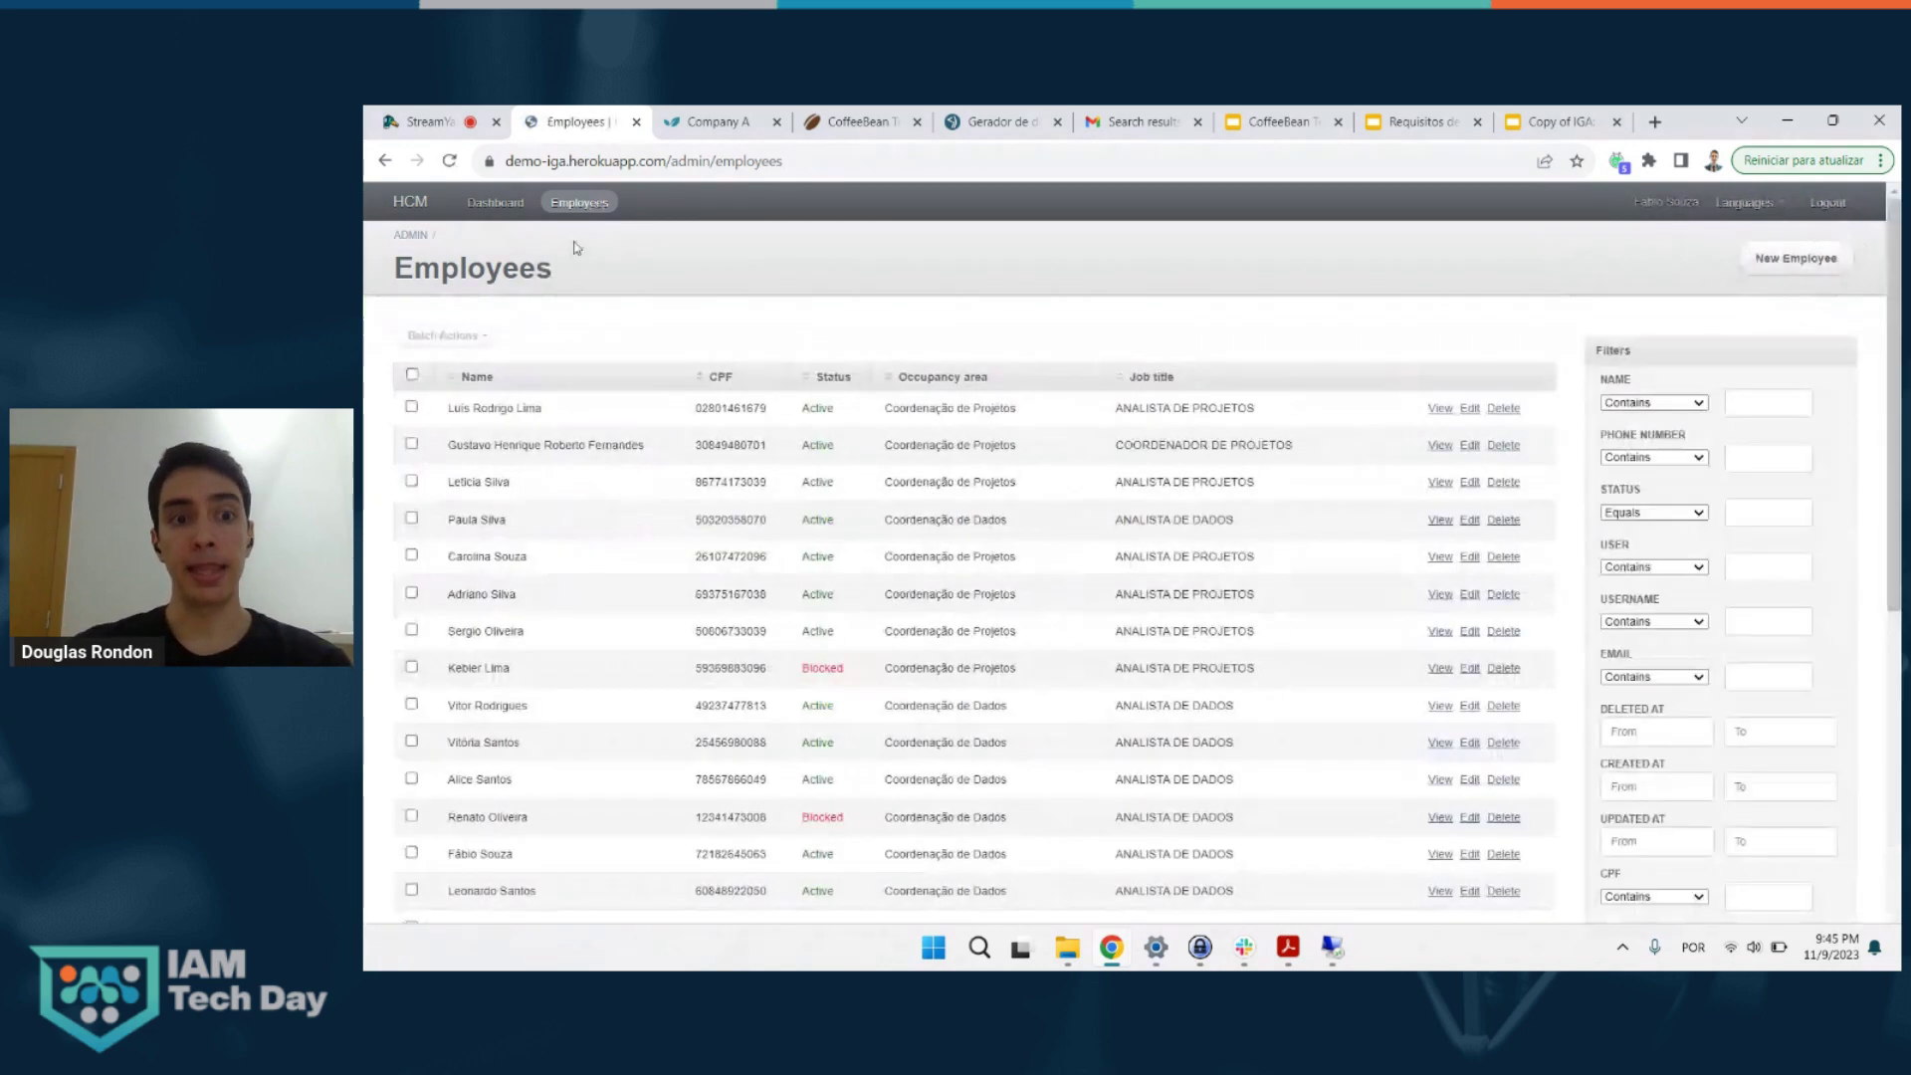
# - Reload the CoffeeBean user page and examine the user's groups, including the ANALISTA DE PROJETOS job-title group
pyautogui.click(858, 122)
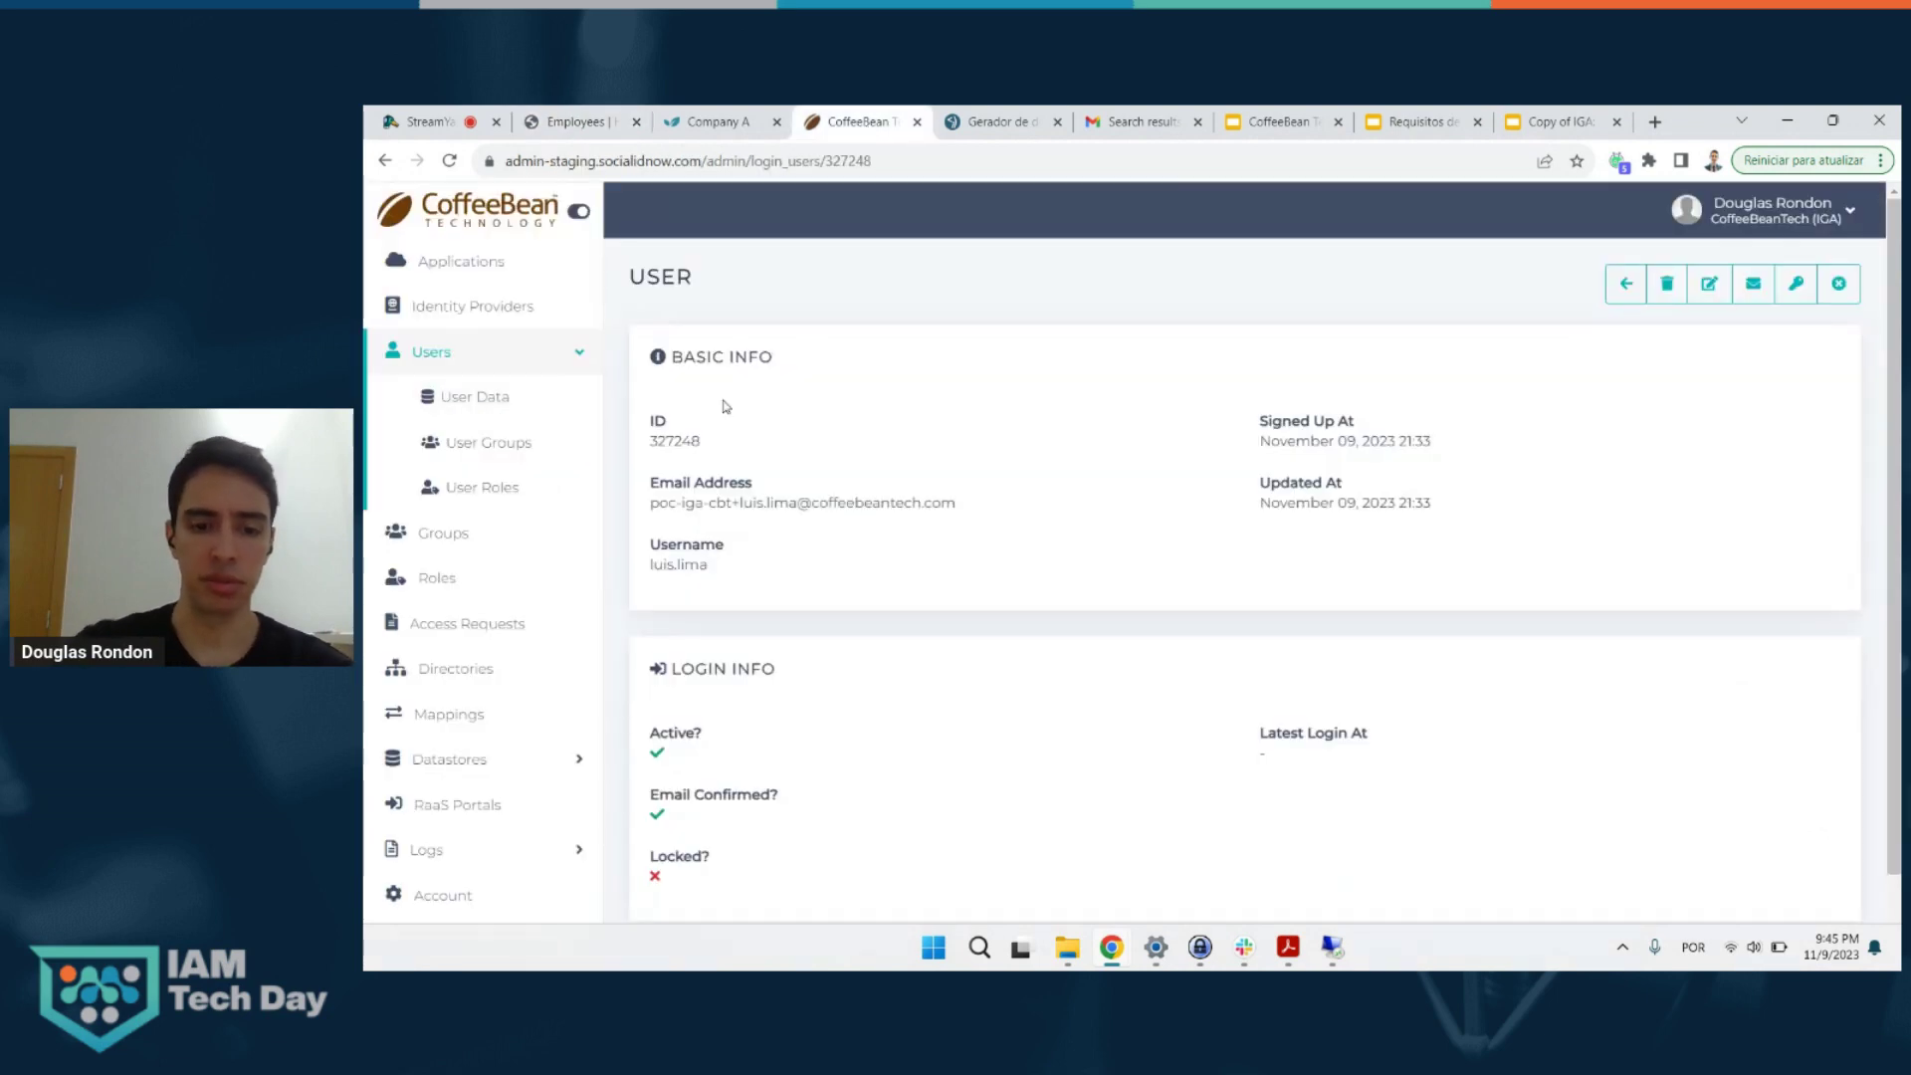
pyautogui.press('F5')
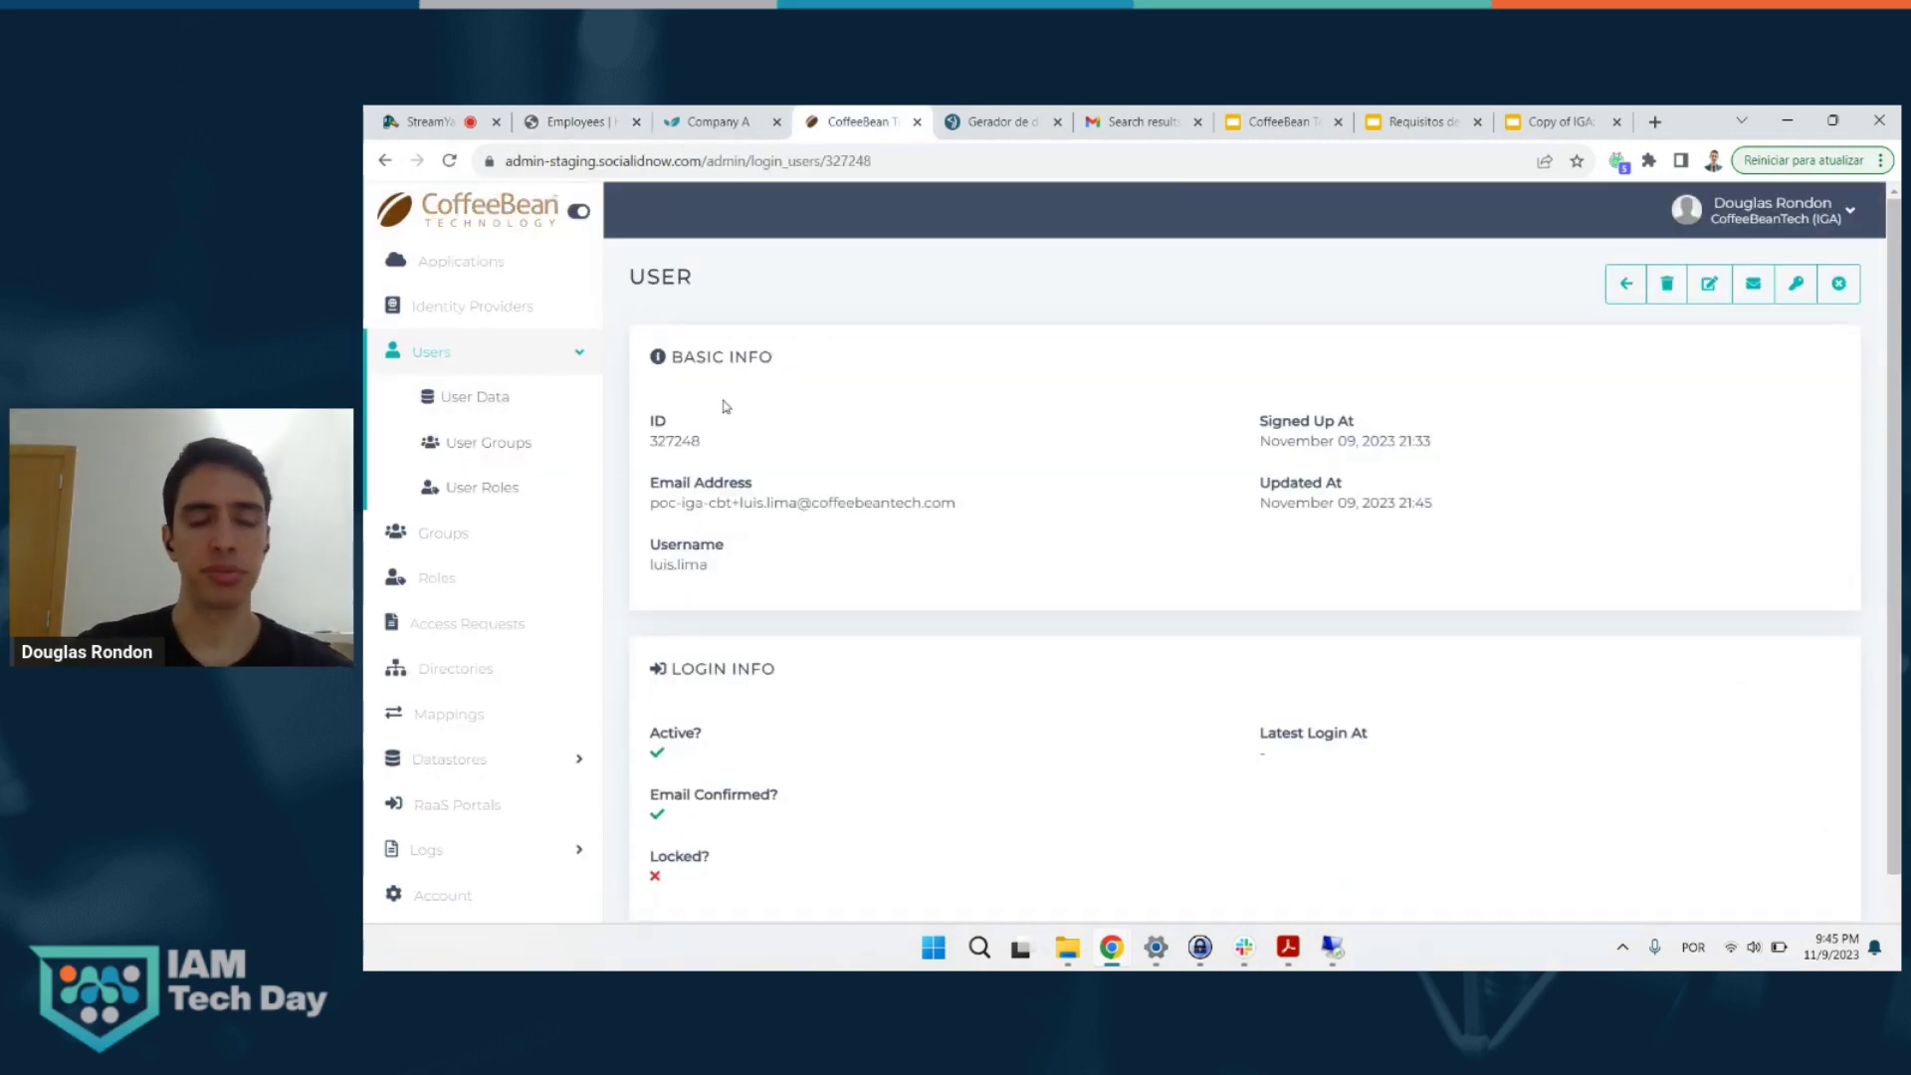
pyautogui.click(507, 445)
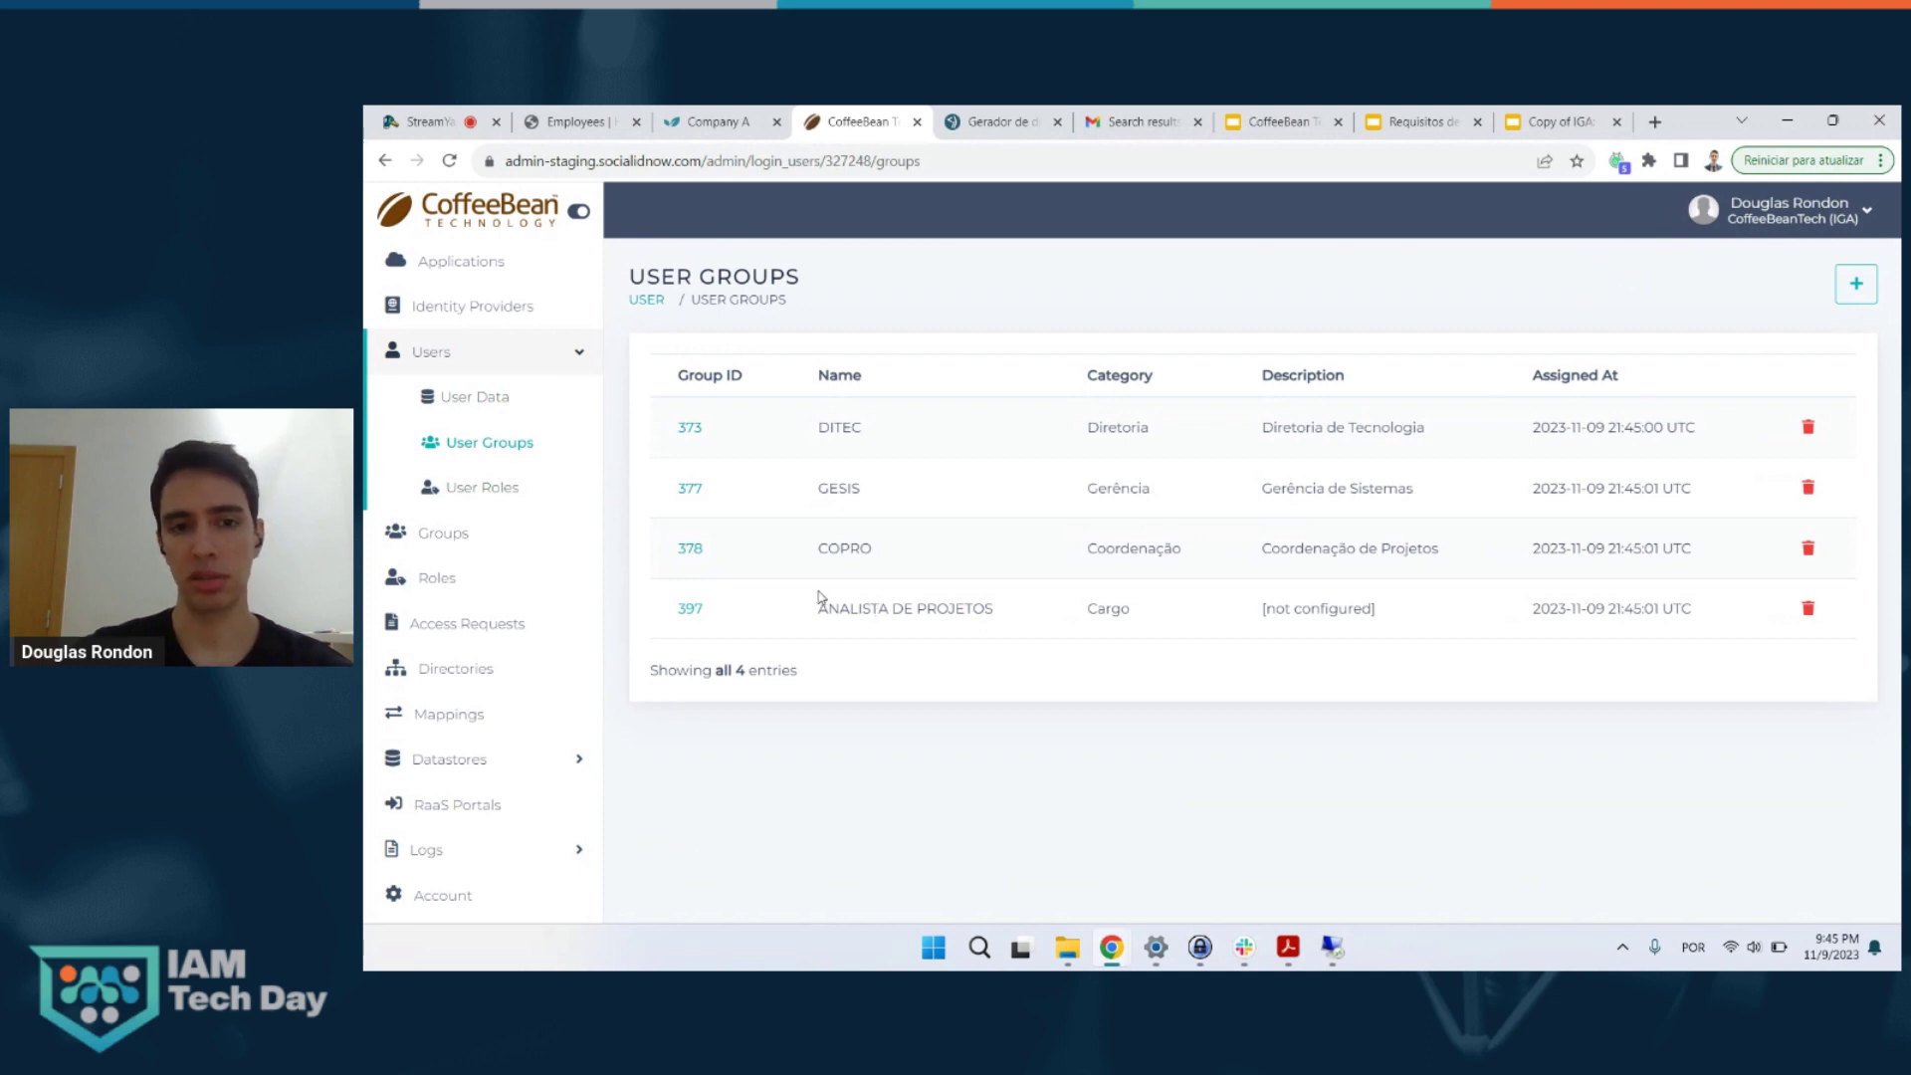
pyautogui.moveTo(814, 611); pyautogui.dragTo(993, 609)
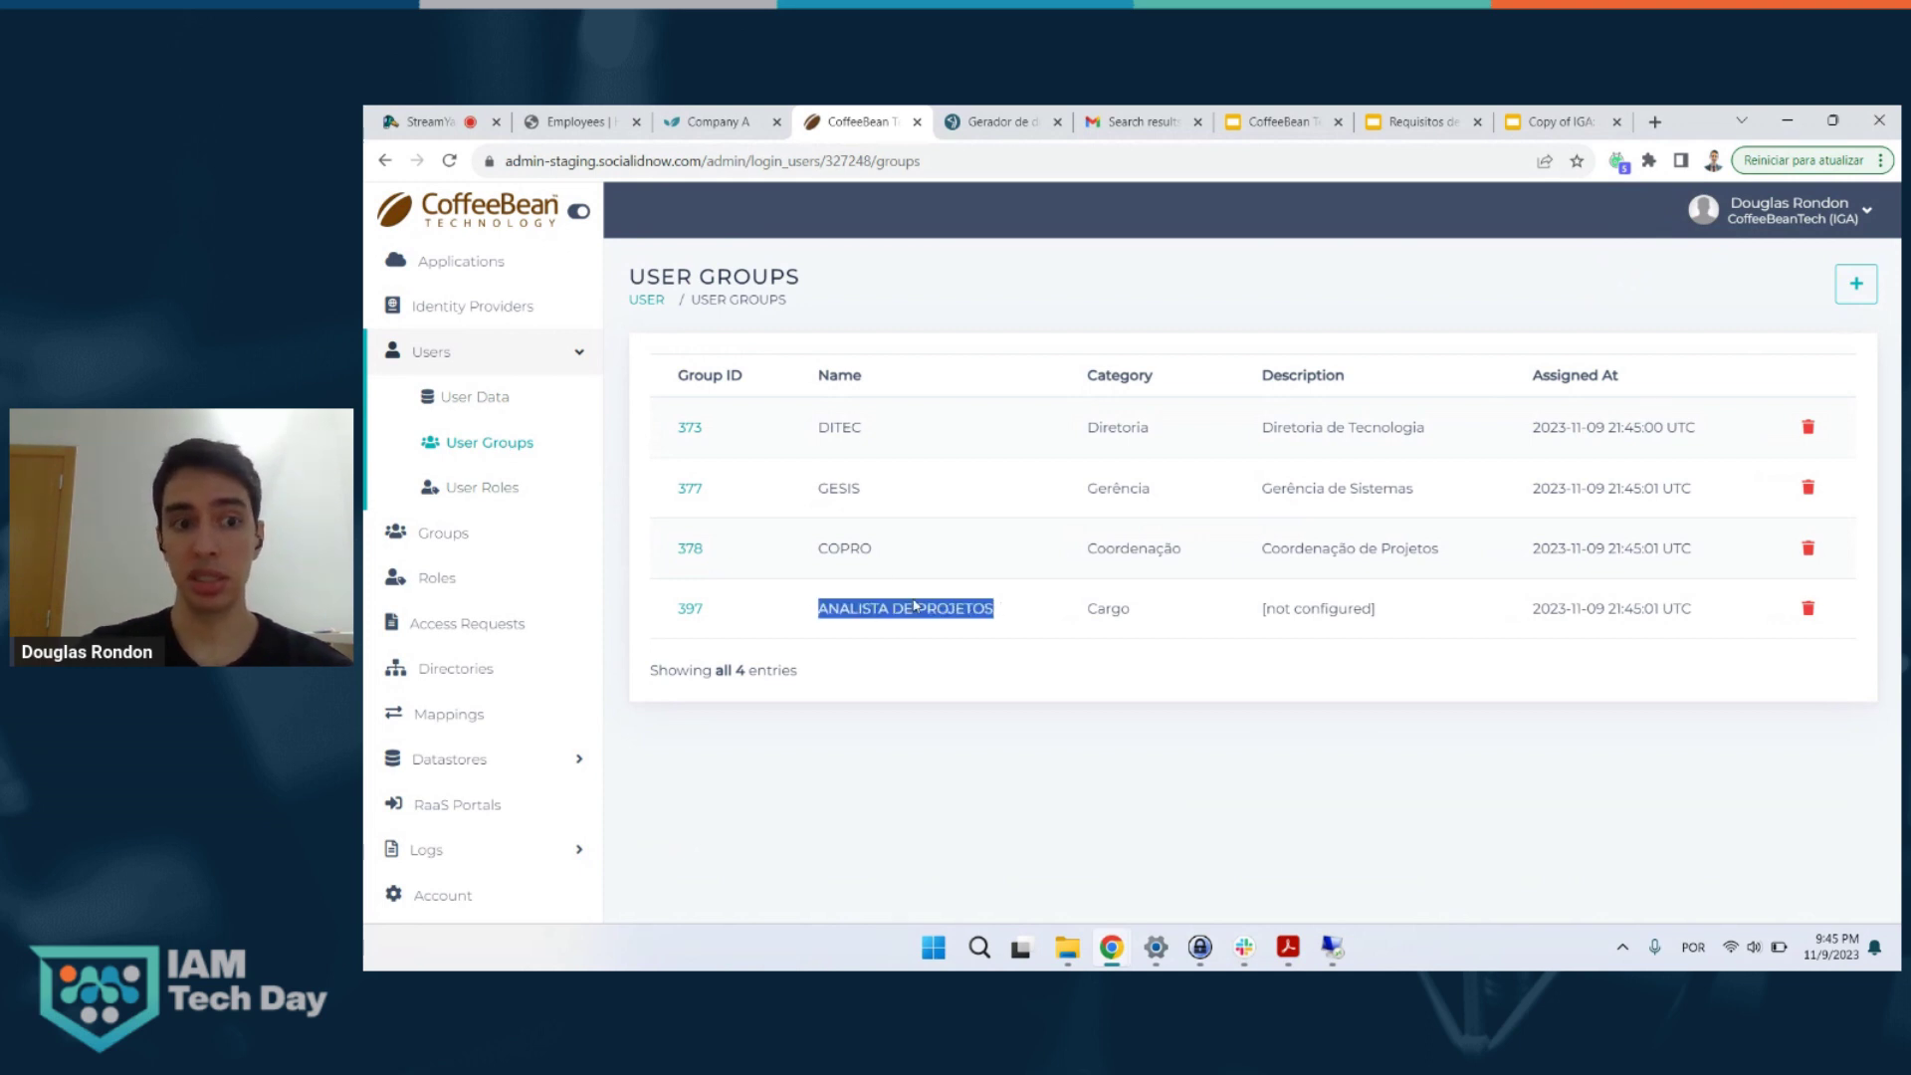
# - Examine the roles assigned through the ANALISTA DE PROJETOS group, and return to the Lifecycle Management slide
pyautogui.click(498, 486)
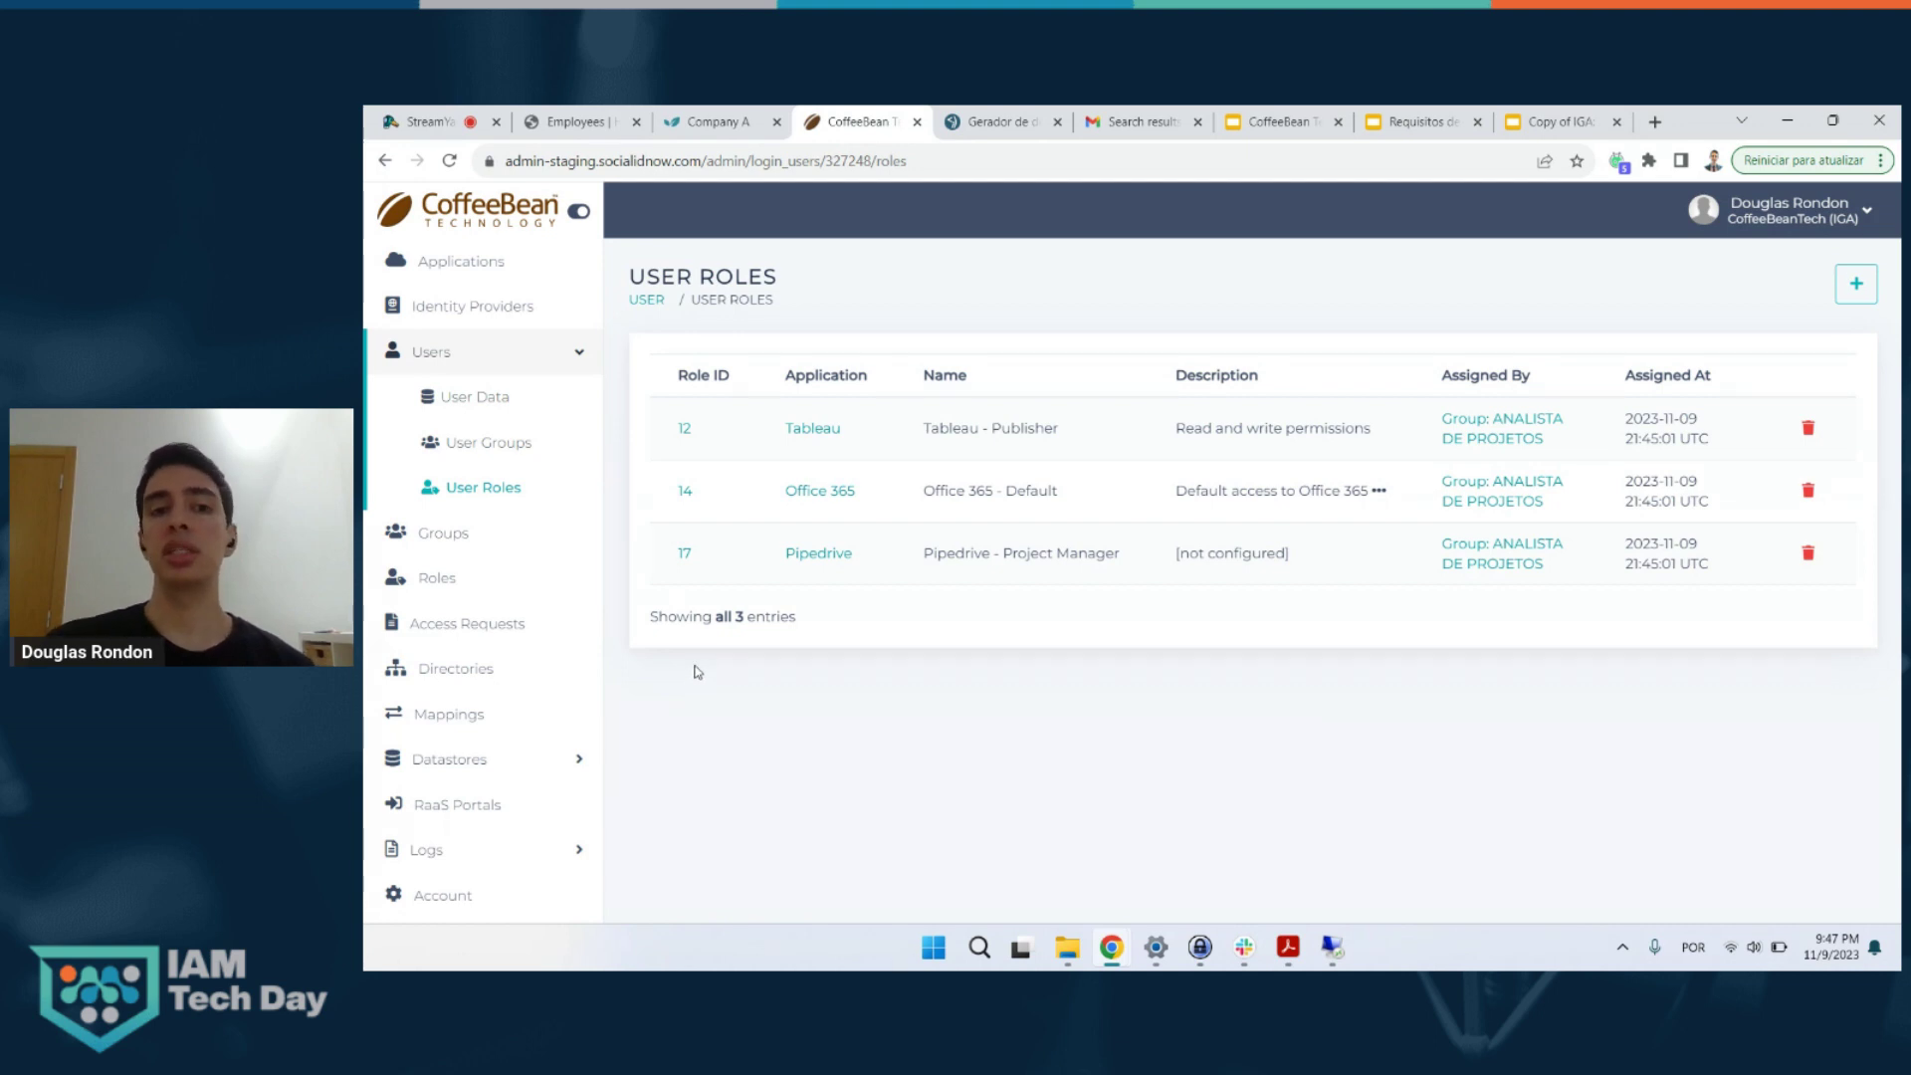
pyautogui.click(1274, 129)
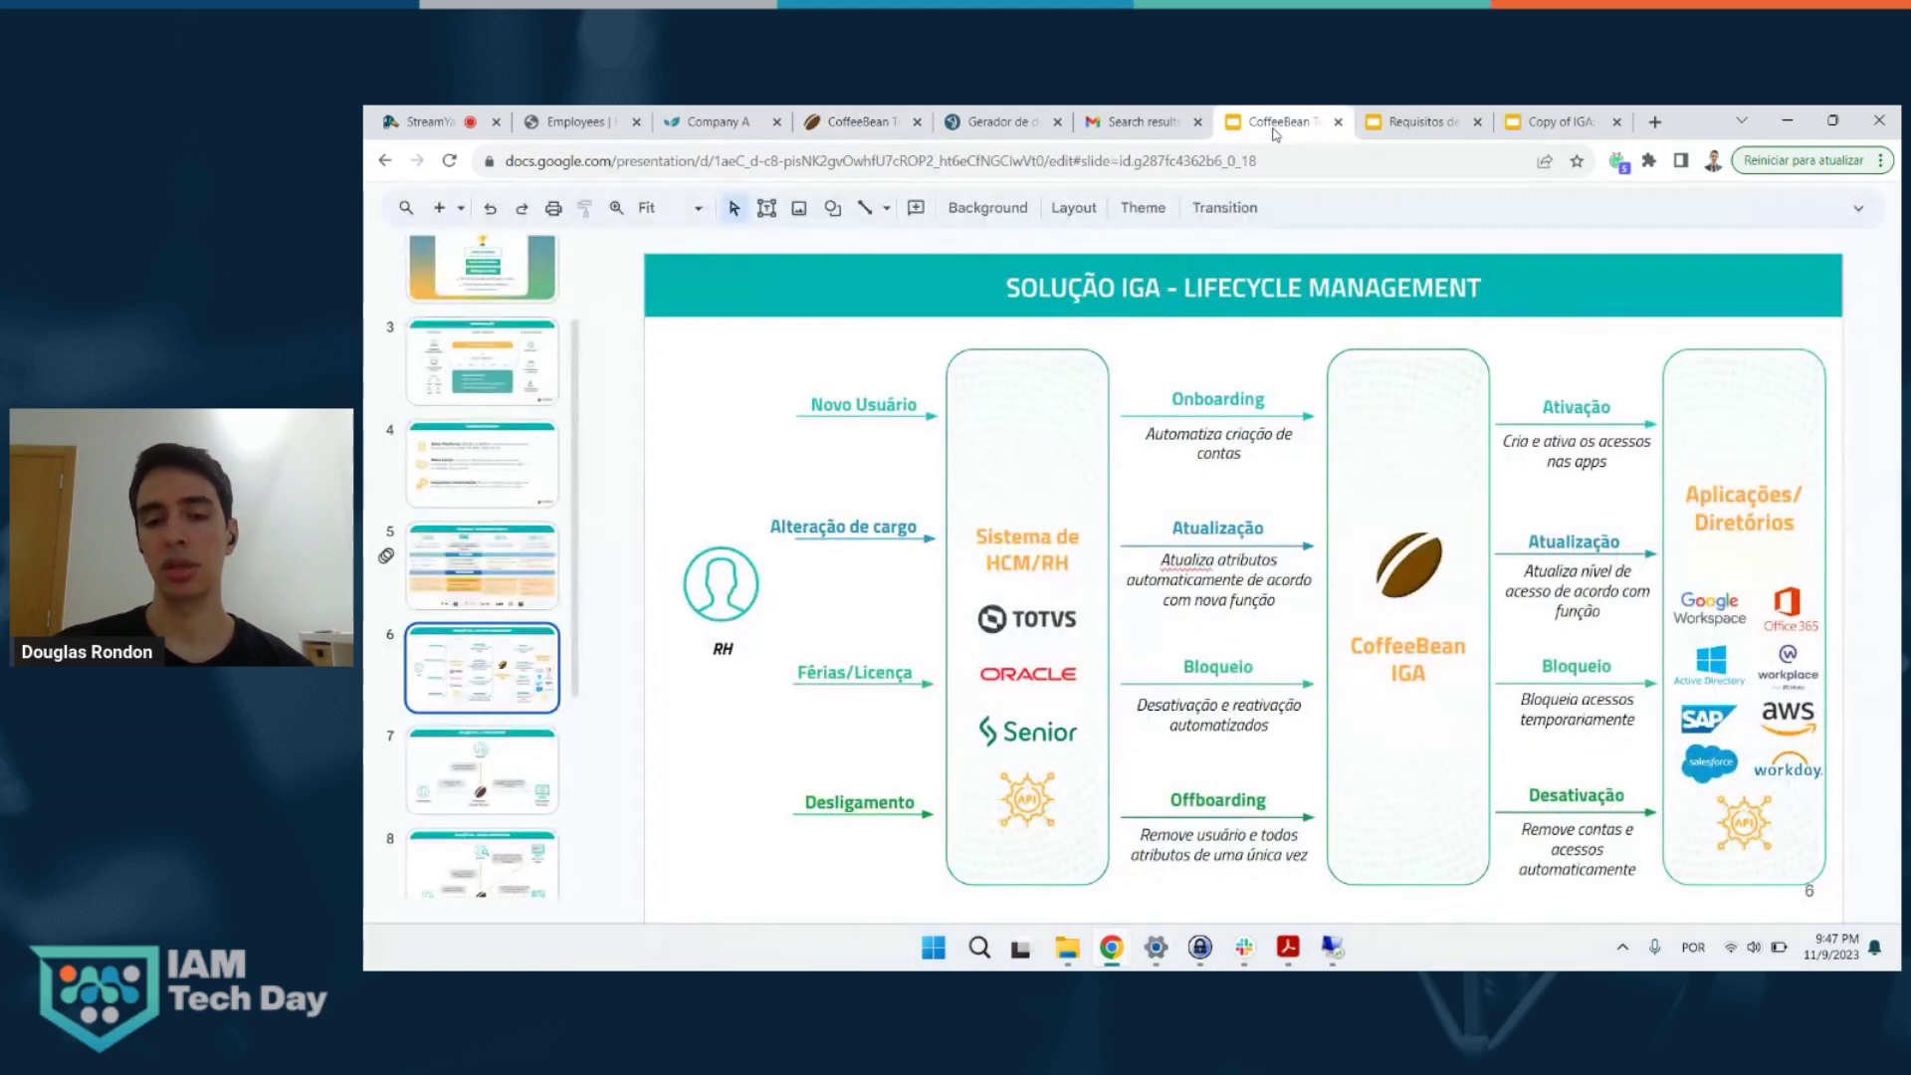
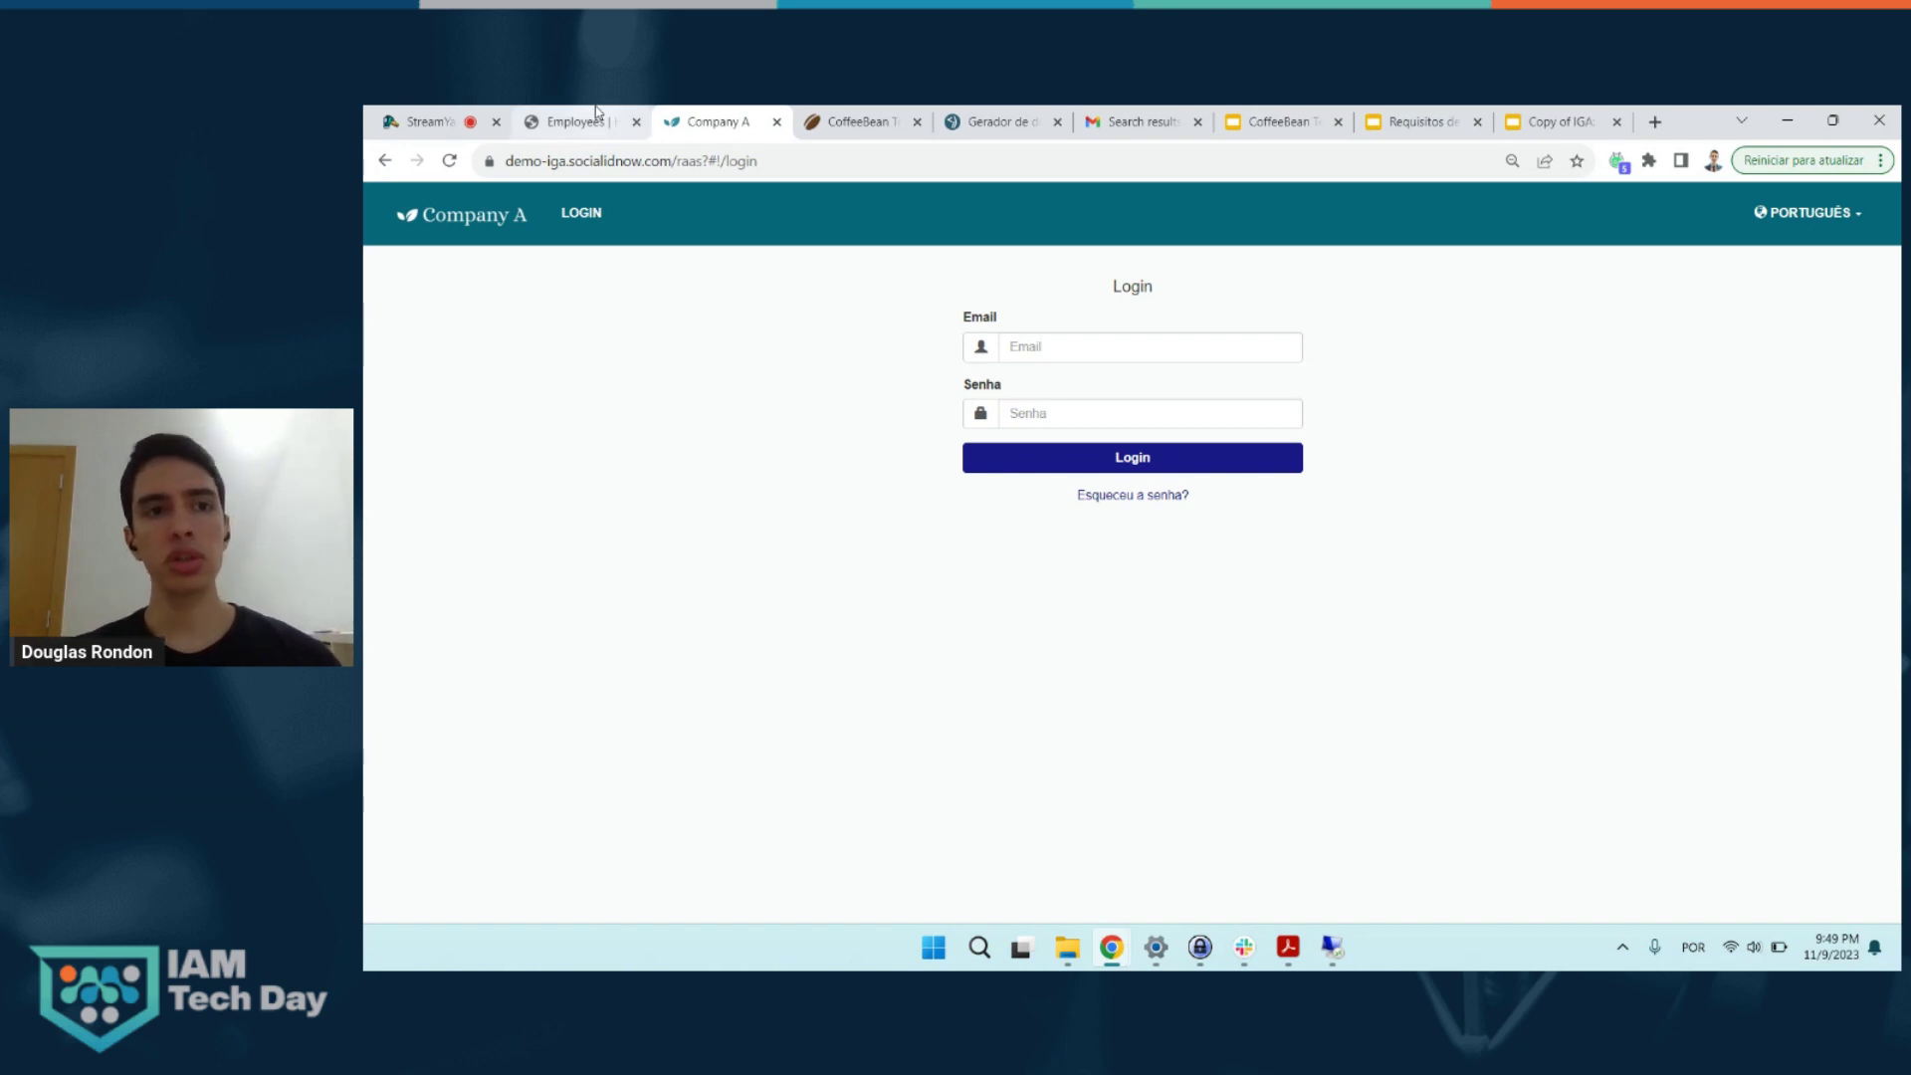
# - Return to the CoffeeBean user's basic info page and copy the user's email address
pyautogui.click(841, 121)
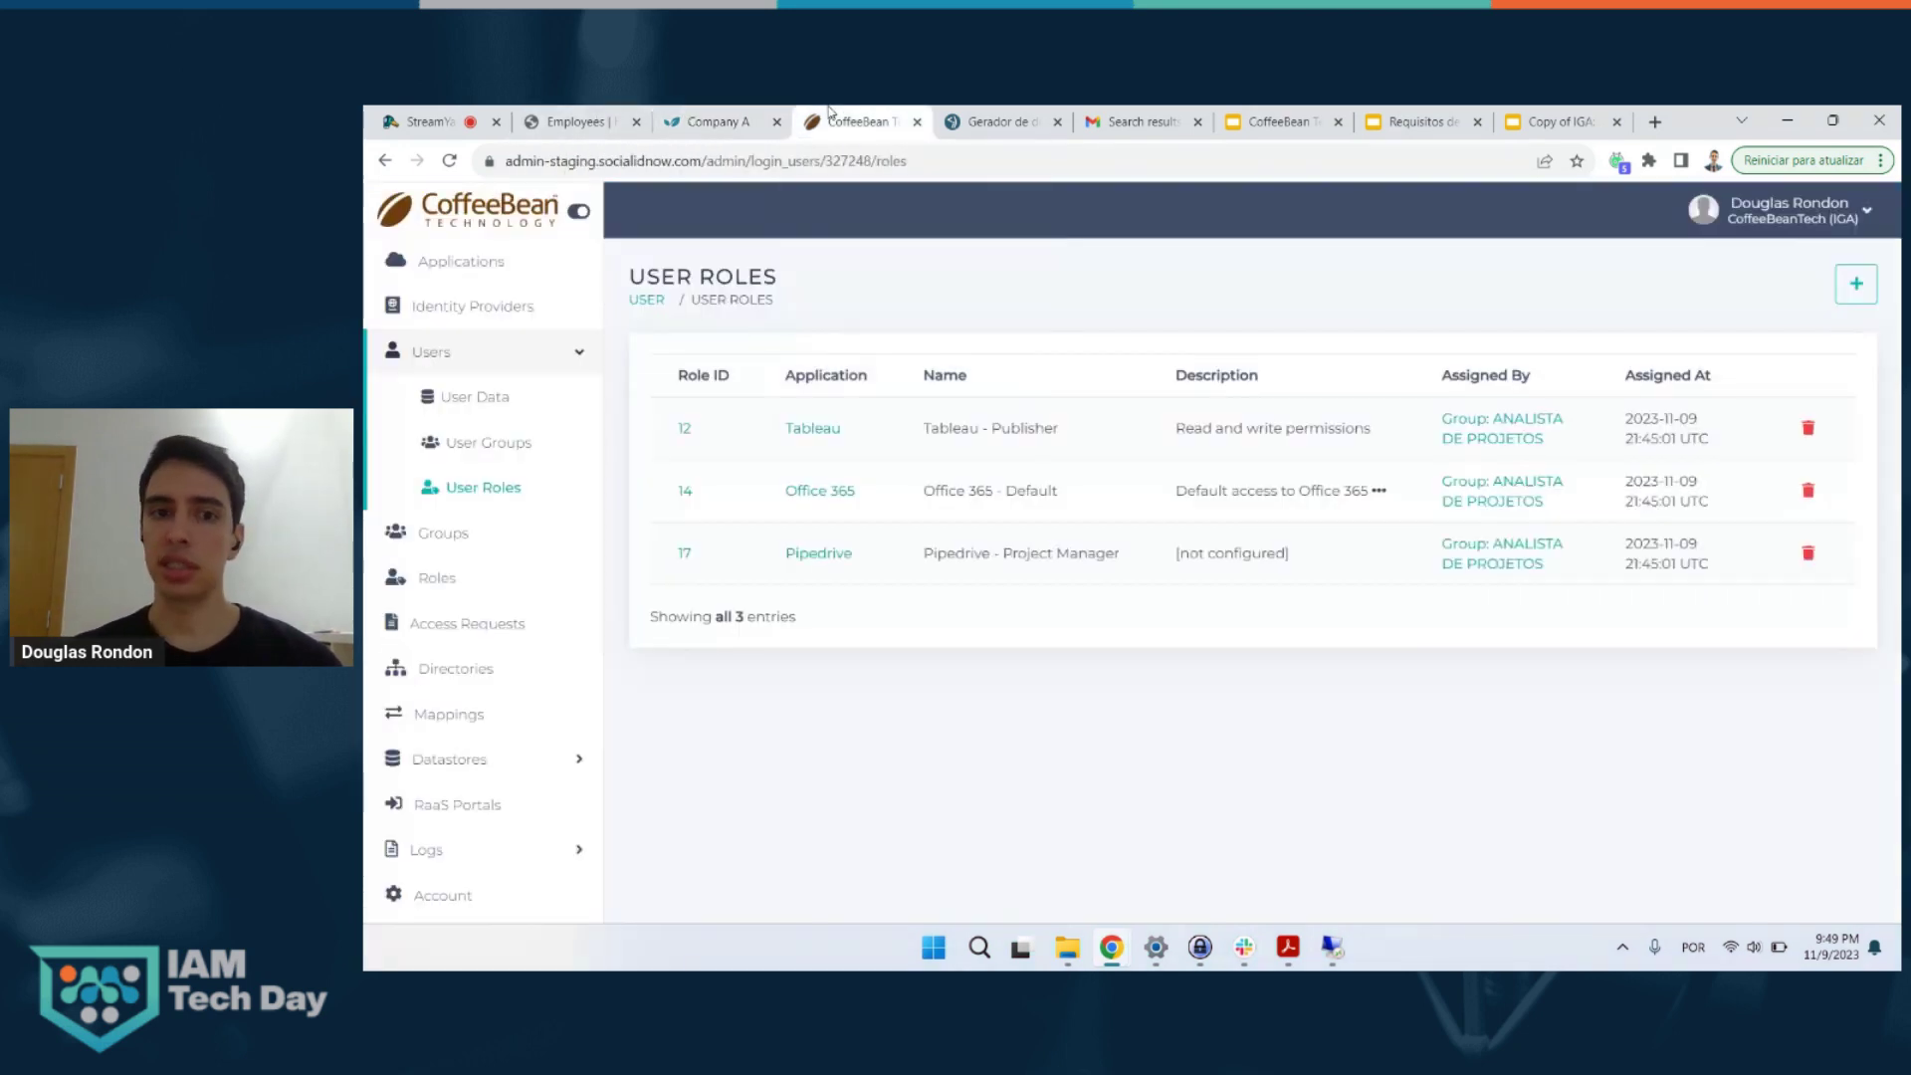
pyautogui.click(643, 302)
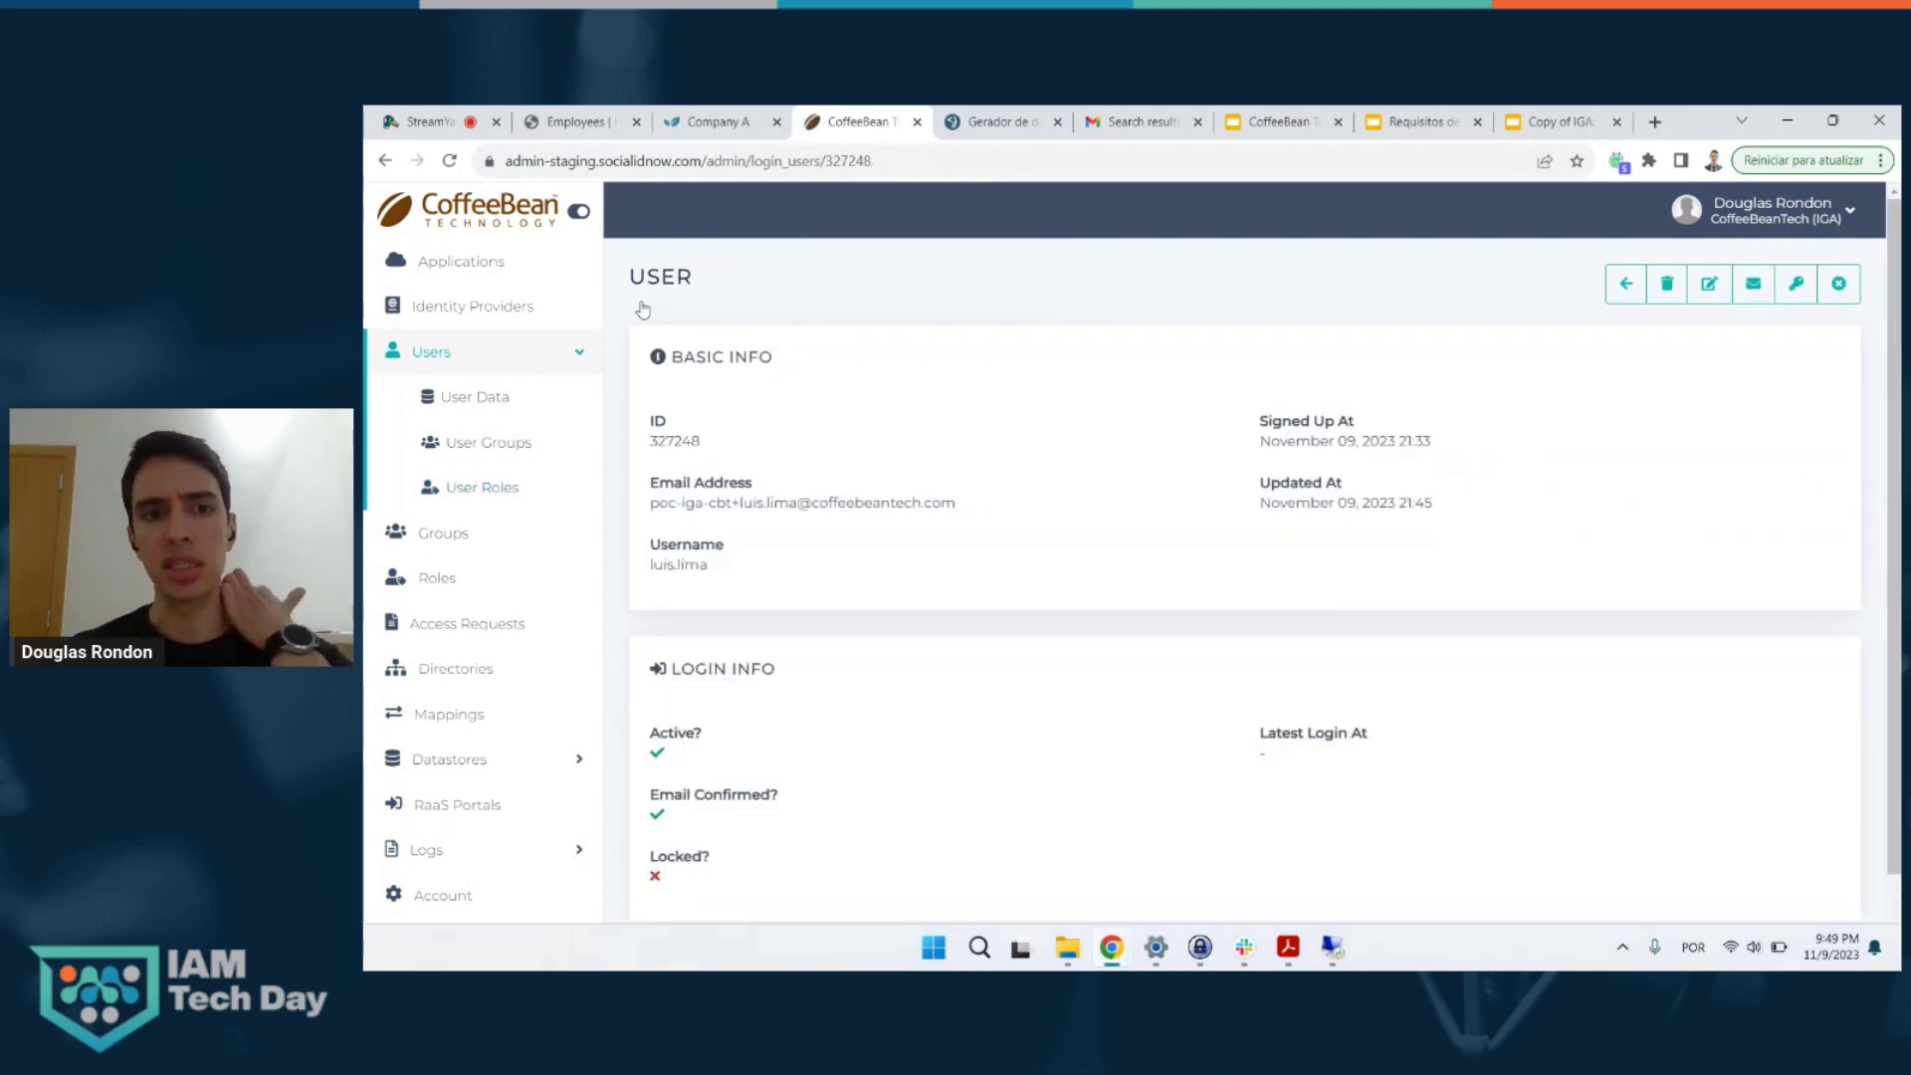
pyautogui.tripleClick(720, 504)
pyautogui.hotkey('ctrl', 'c')
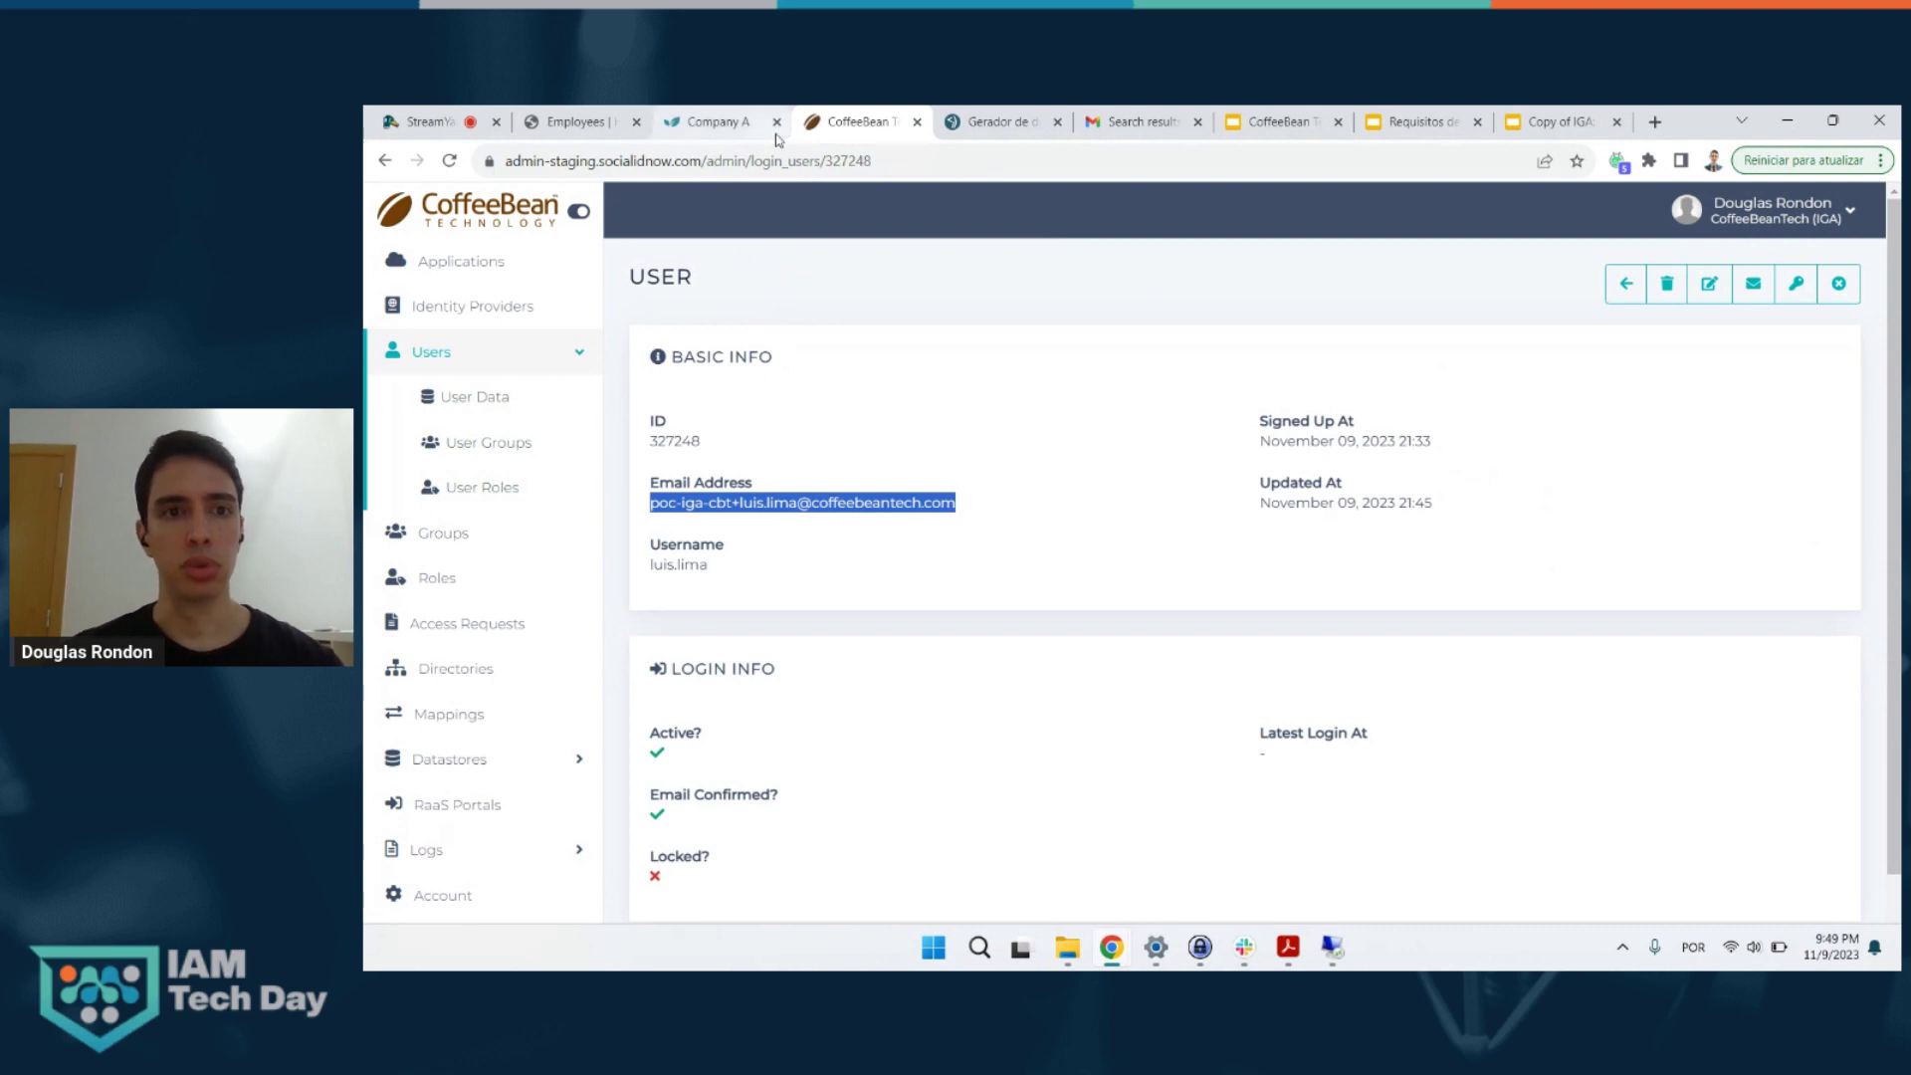
# - Log in to the Company A portal with the copied email address and the account password
pyautogui.click(736, 121)
pyautogui.click(1040, 340)
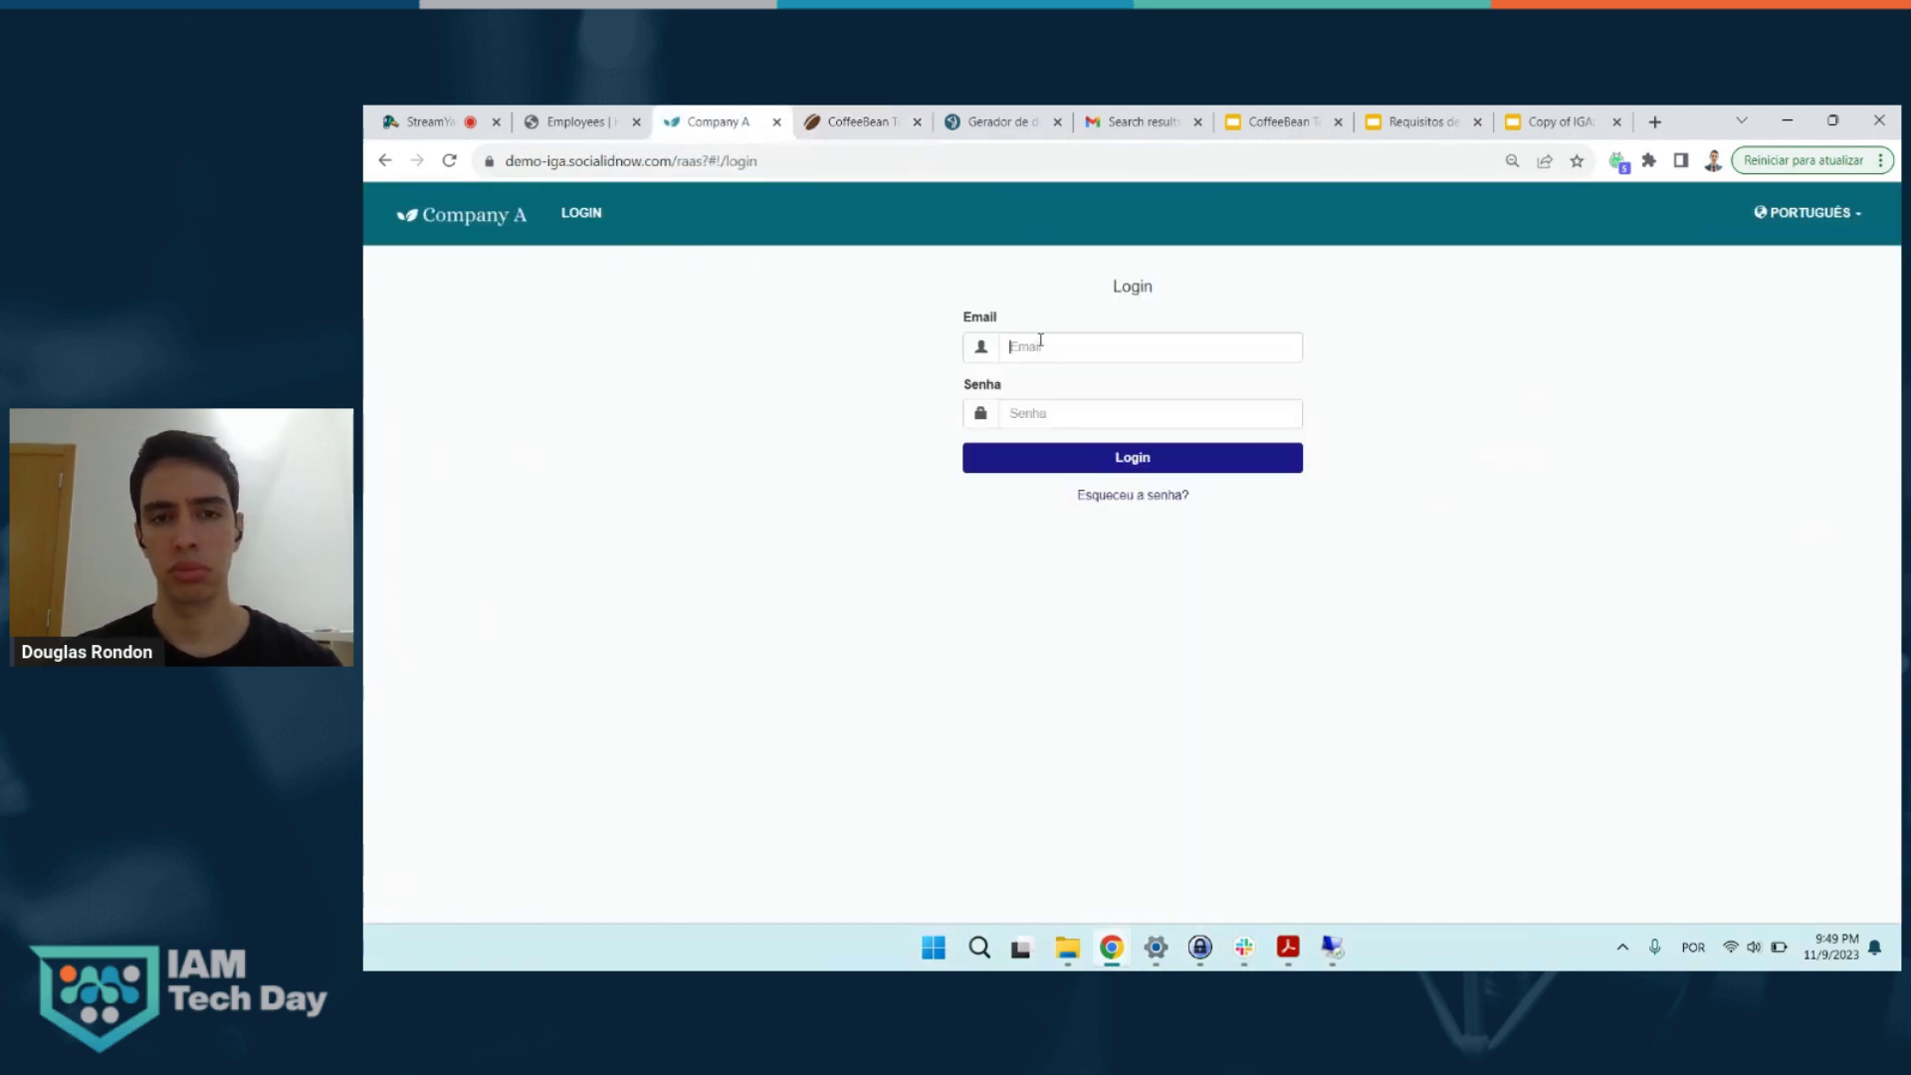
pyautogui.hotkey('ctrl', 'v')
pyautogui.press('Tab')
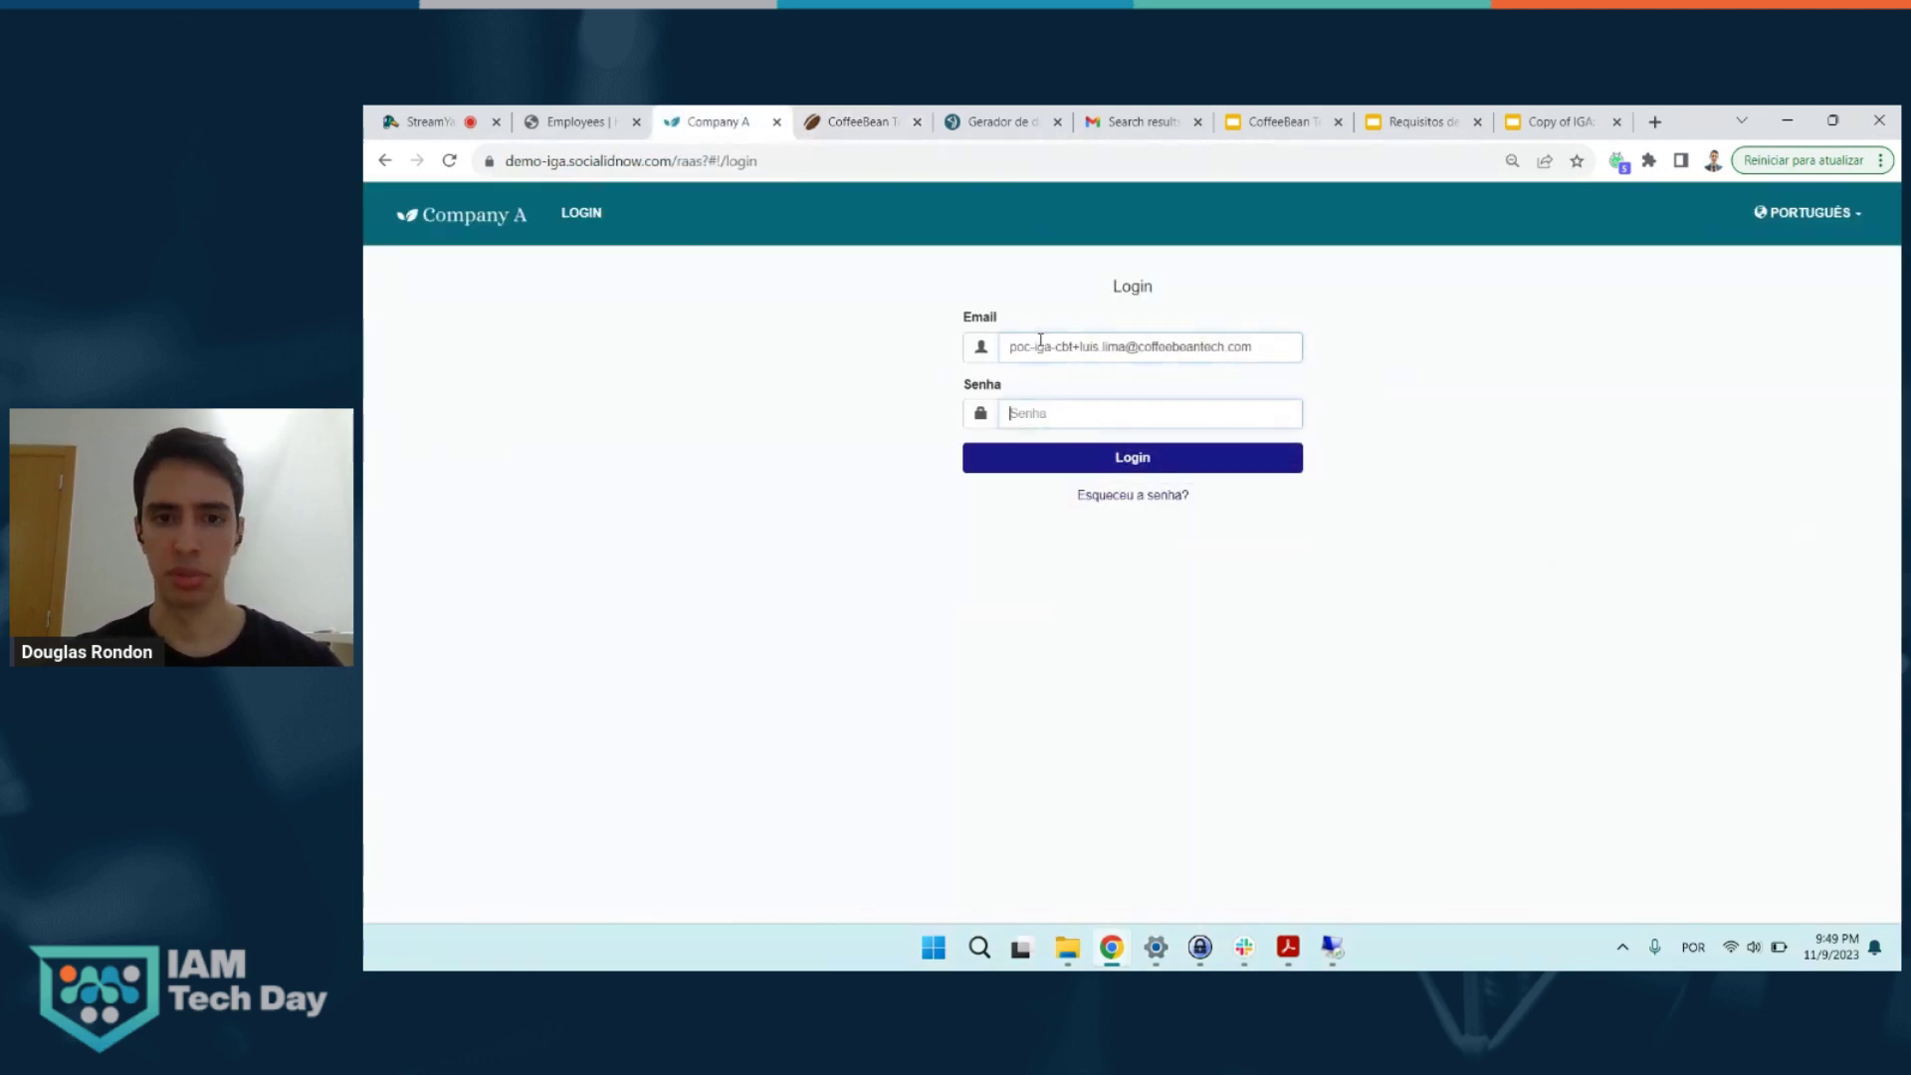
pyautogui.click(575, 121)
pyautogui.click(727, 112)
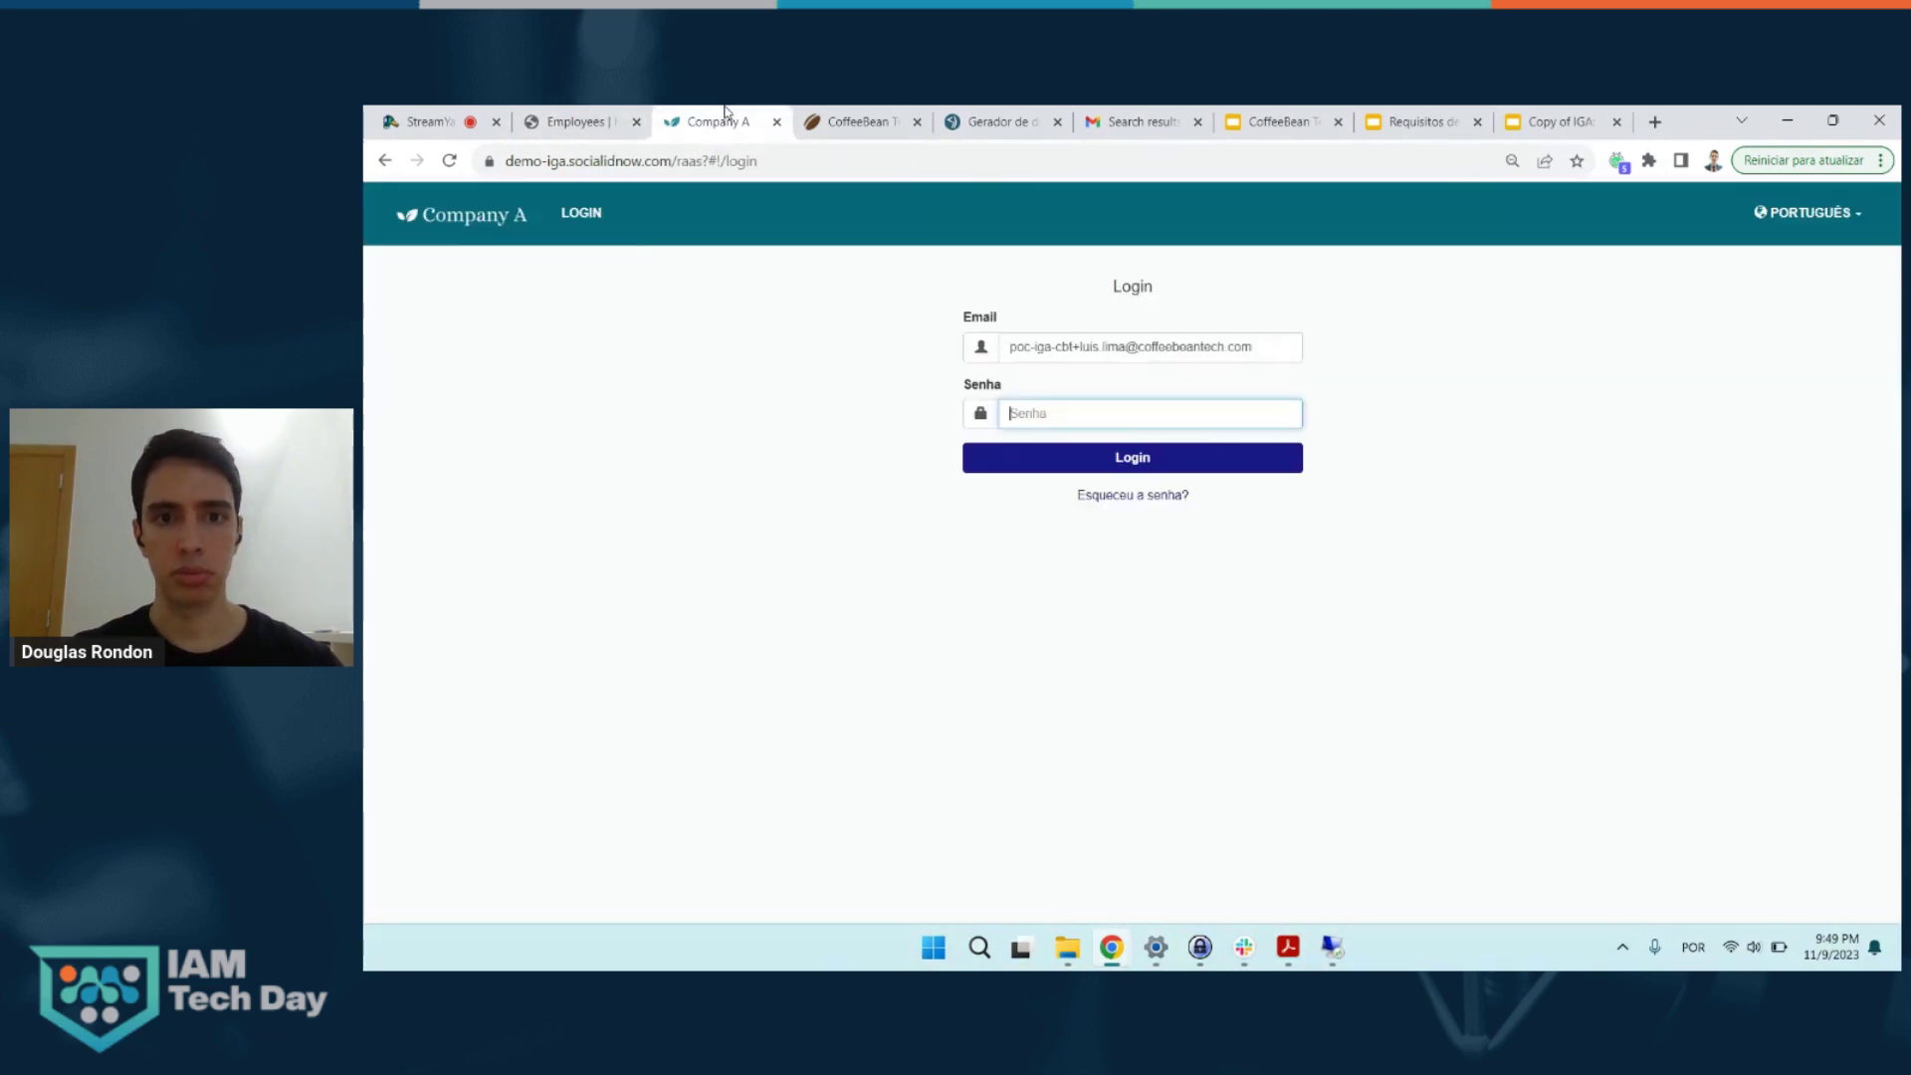
pyautogui.write('•••')
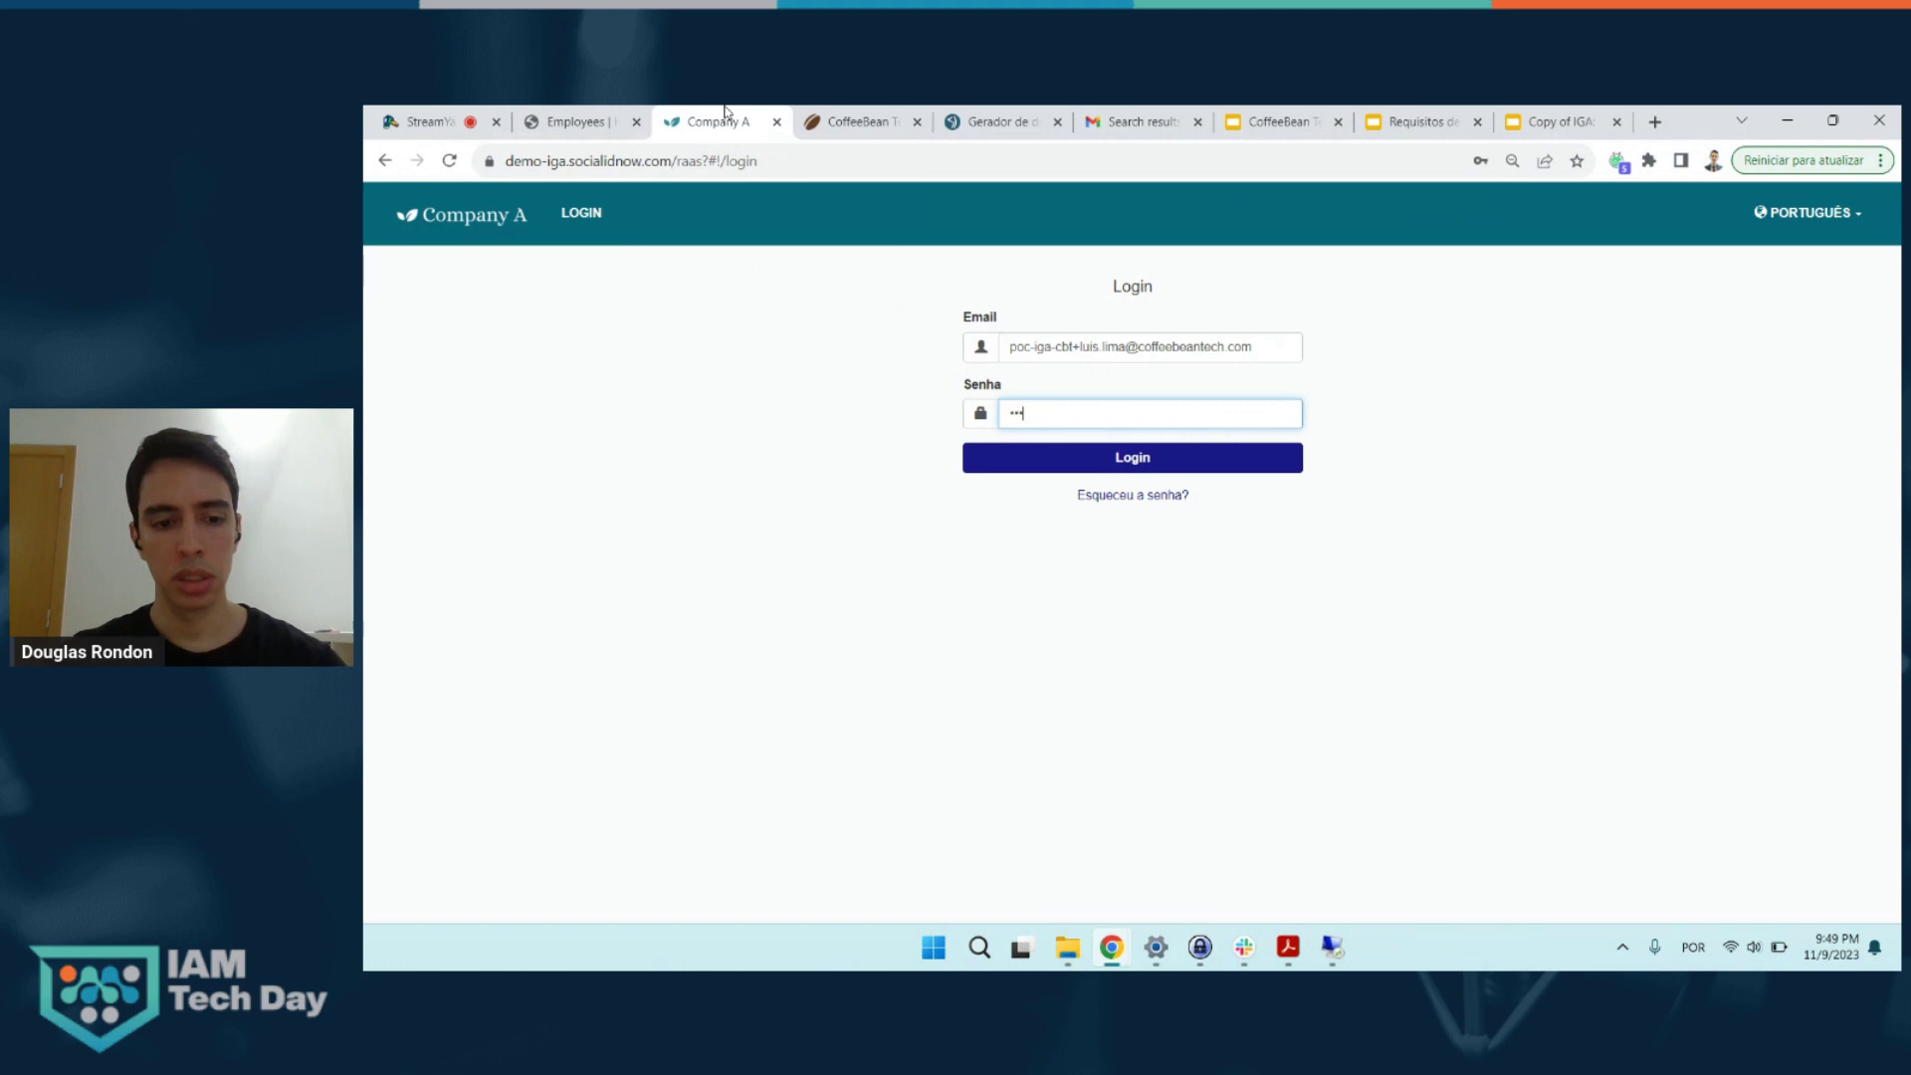
pyautogui.write('•••••')
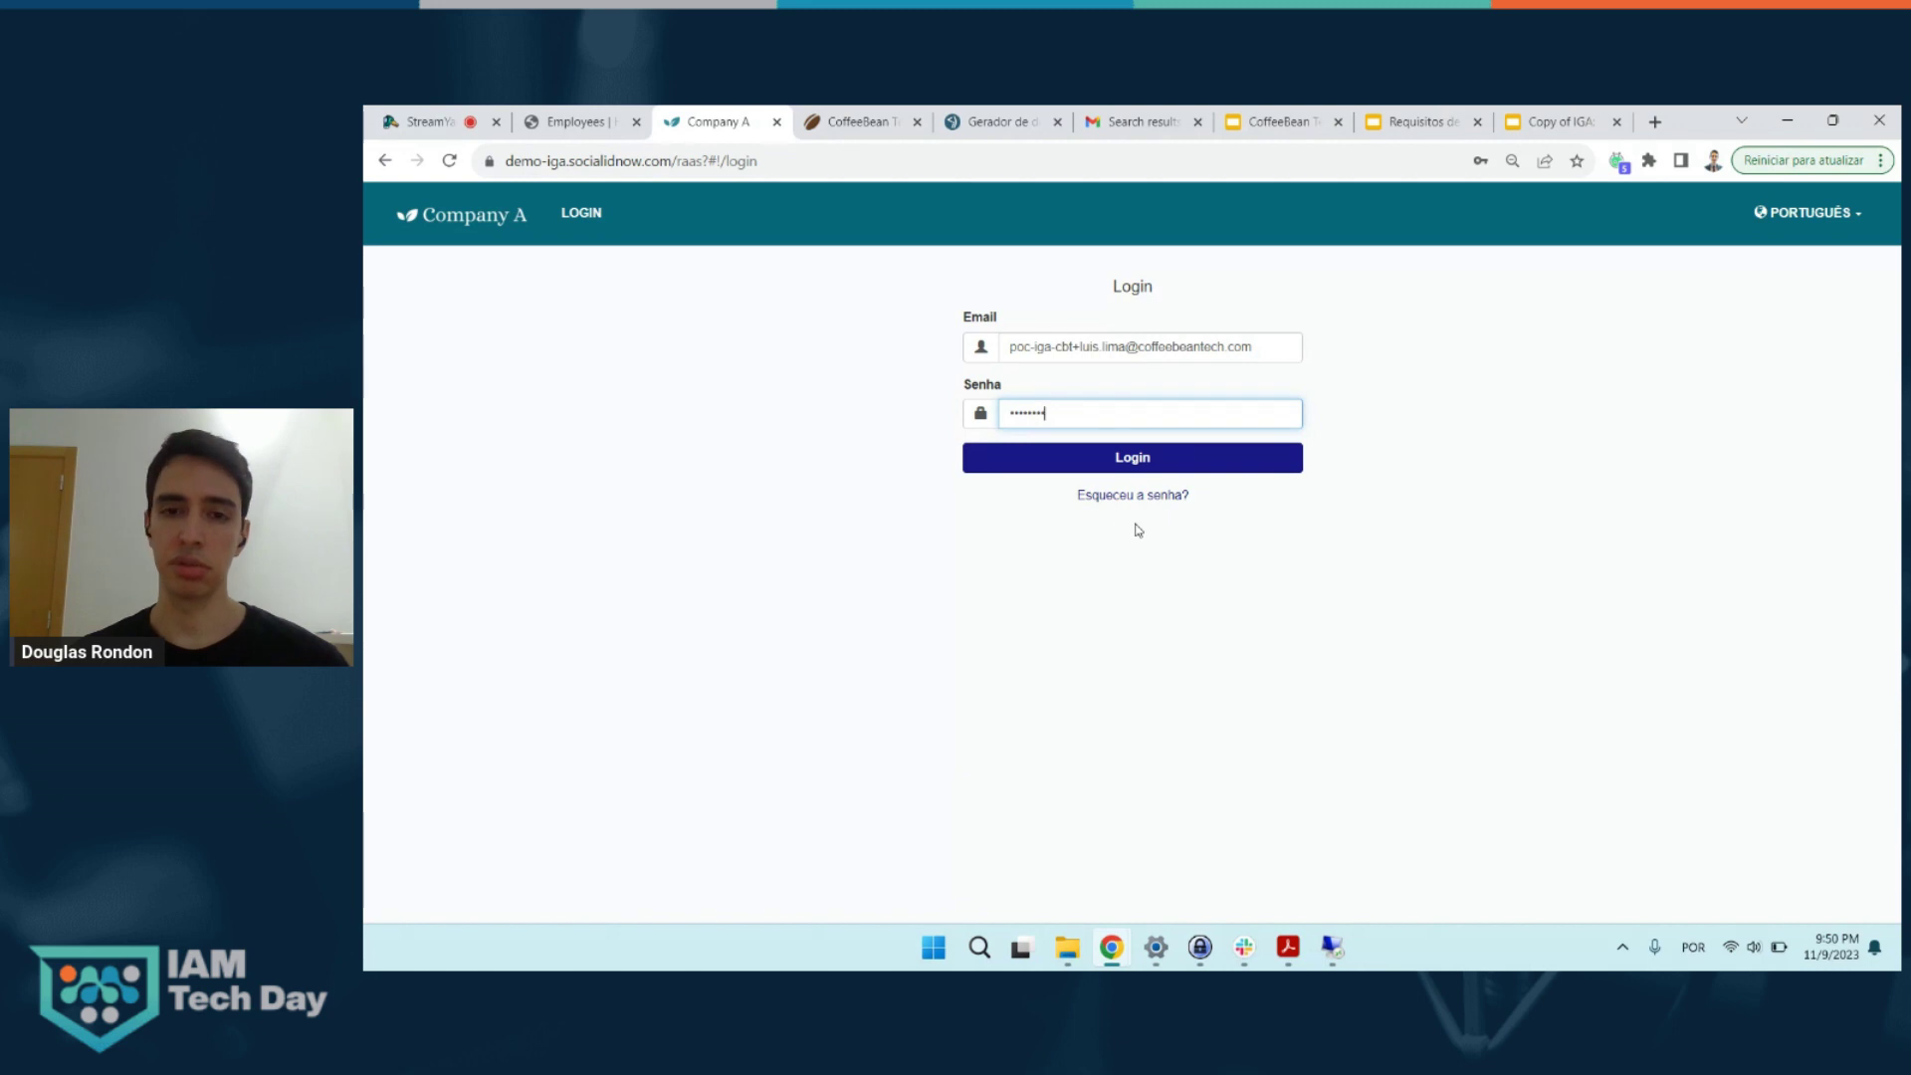
pyautogui.click(1143, 459)
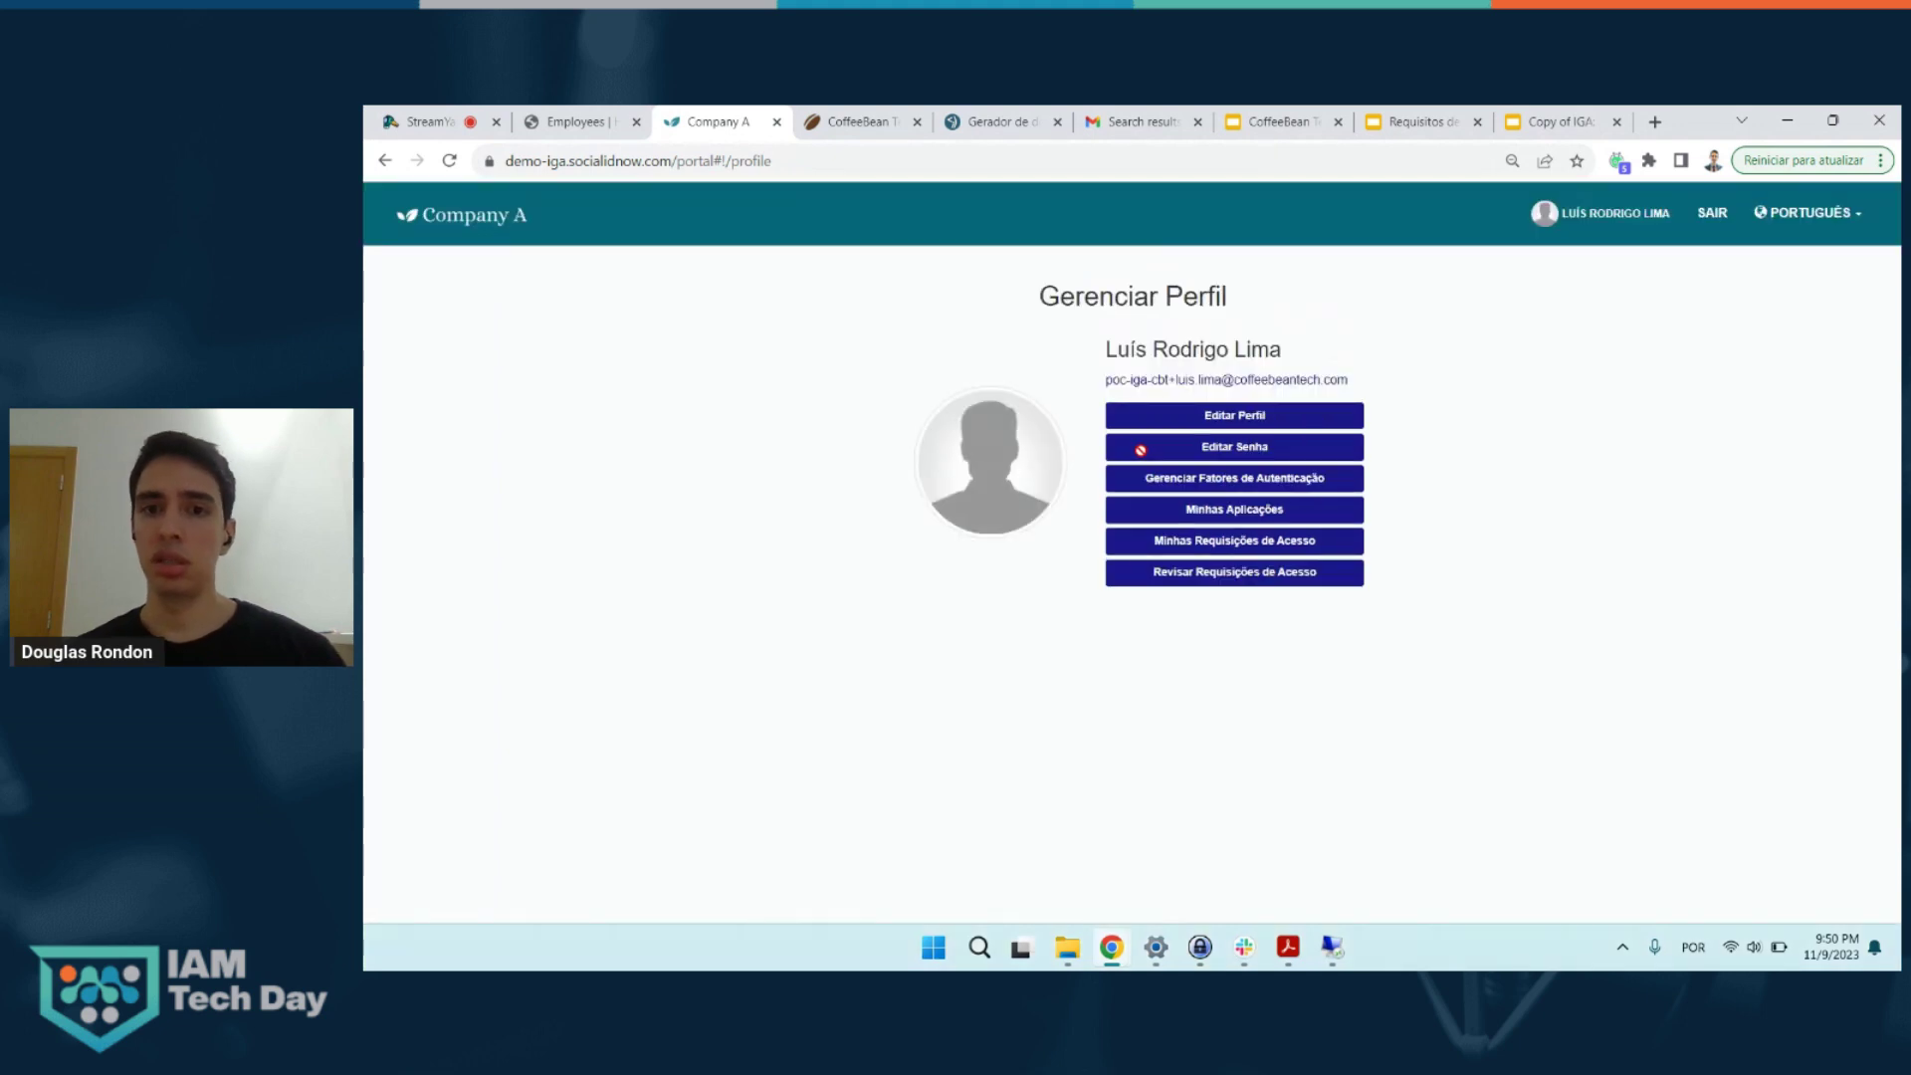
# - Review the second-factor options, the user's applications and the blank access request form, and return to the profile page
pyautogui.click(1341, 482)
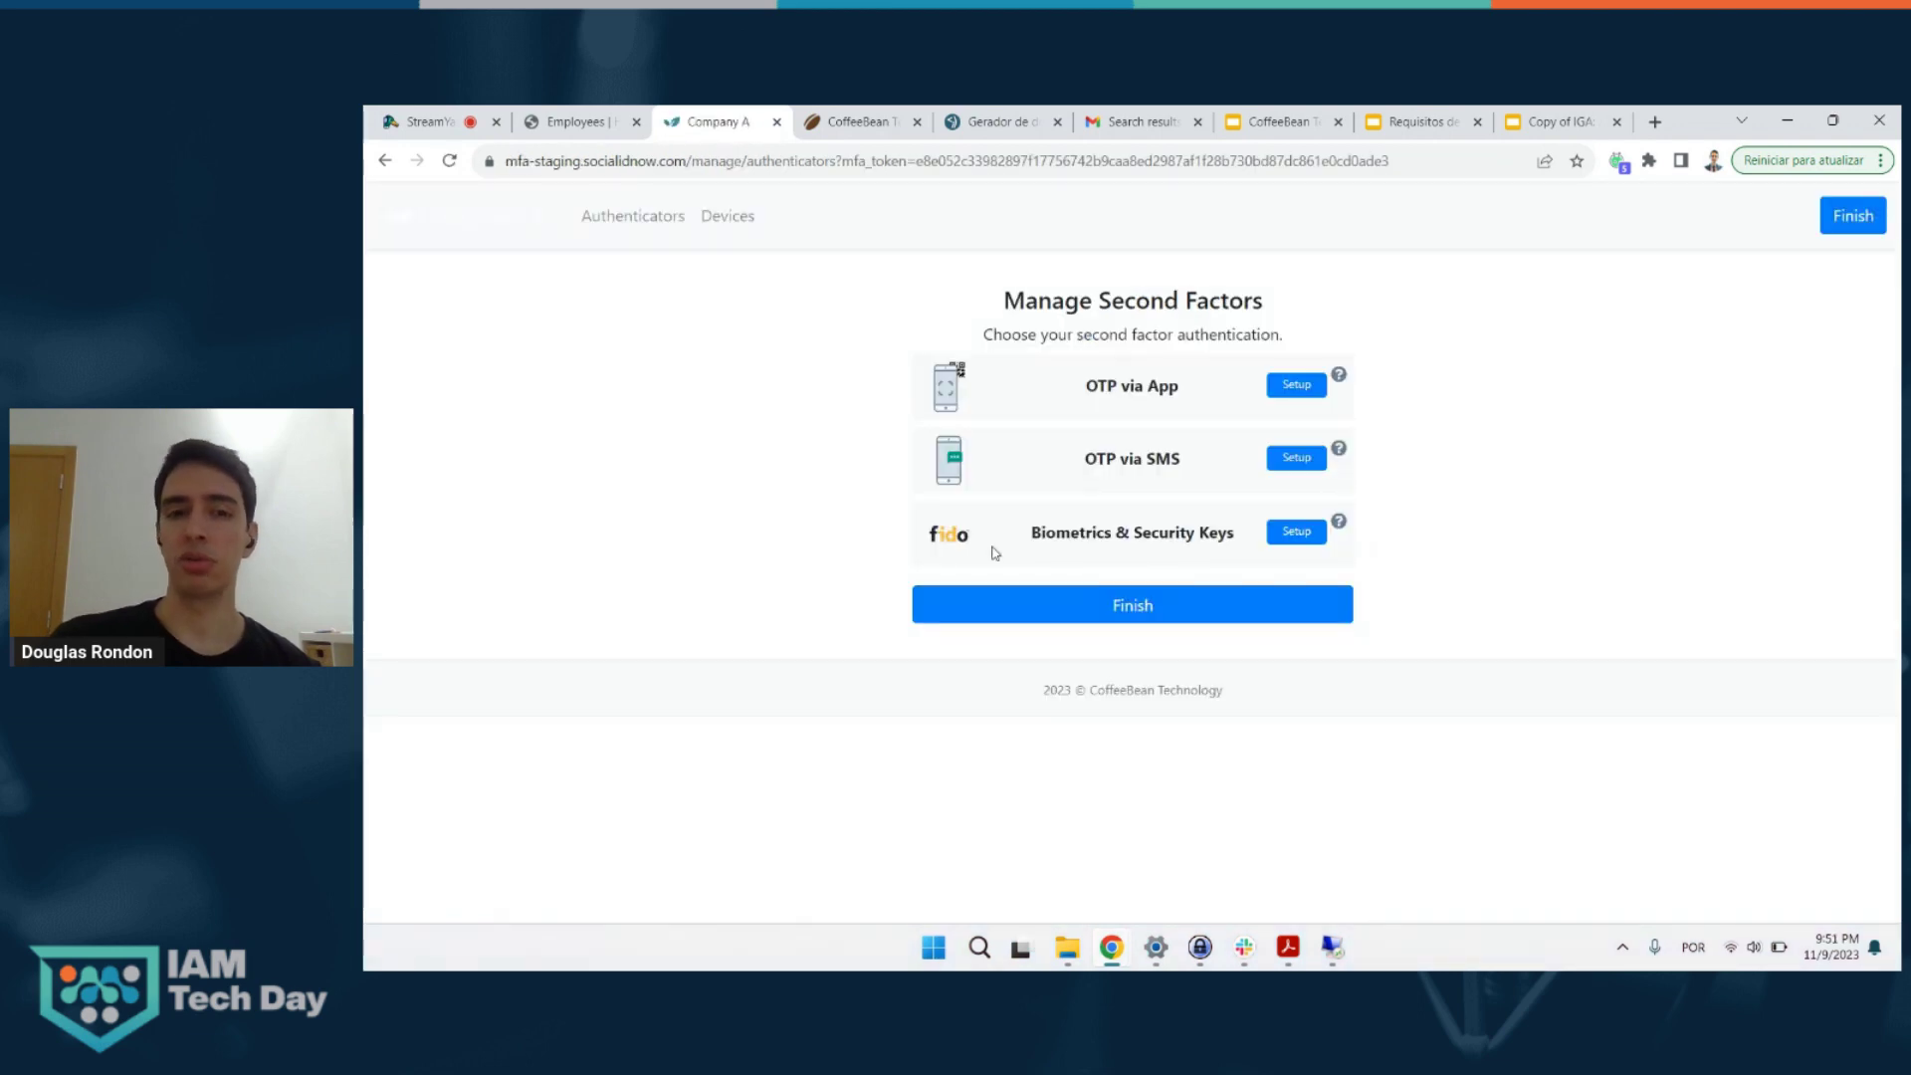
pyautogui.click(1151, 619)
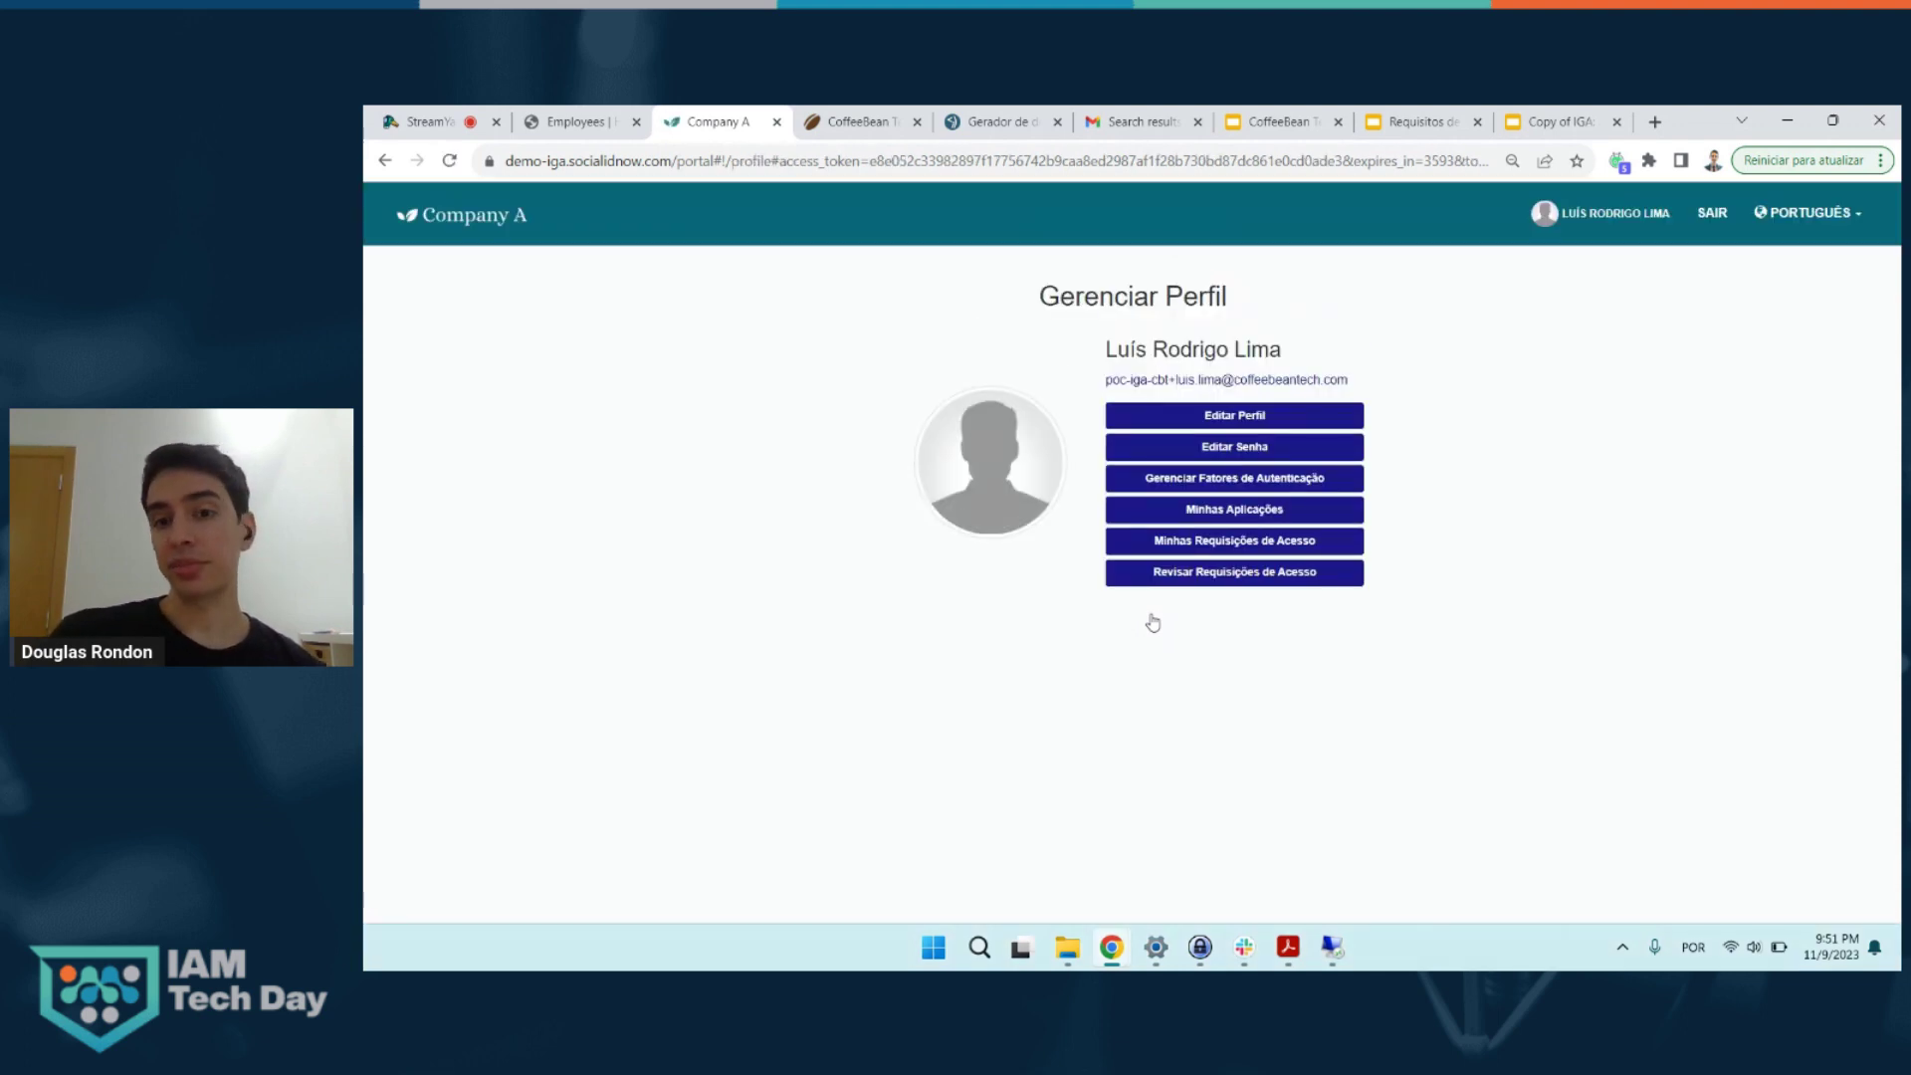
pyautogui.click(1126, 513)
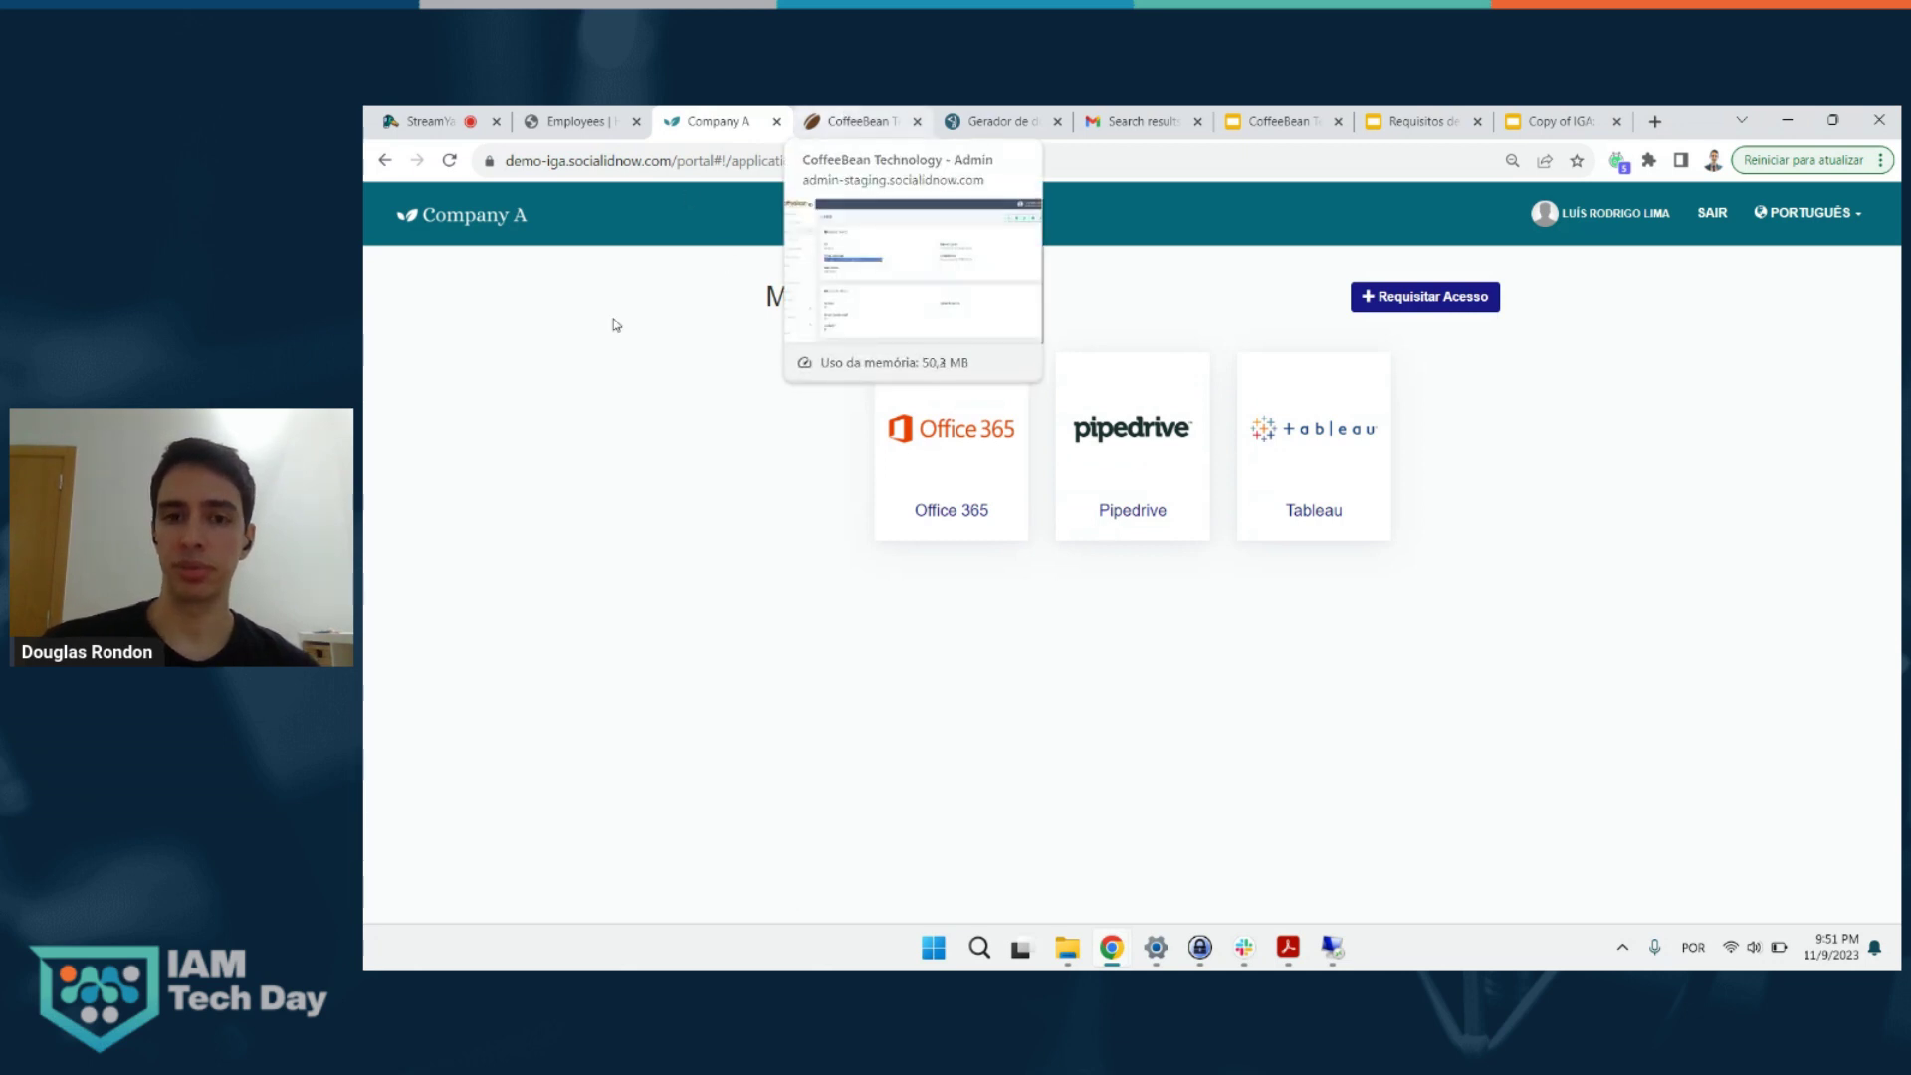
pyautogui.click(1422, 306)
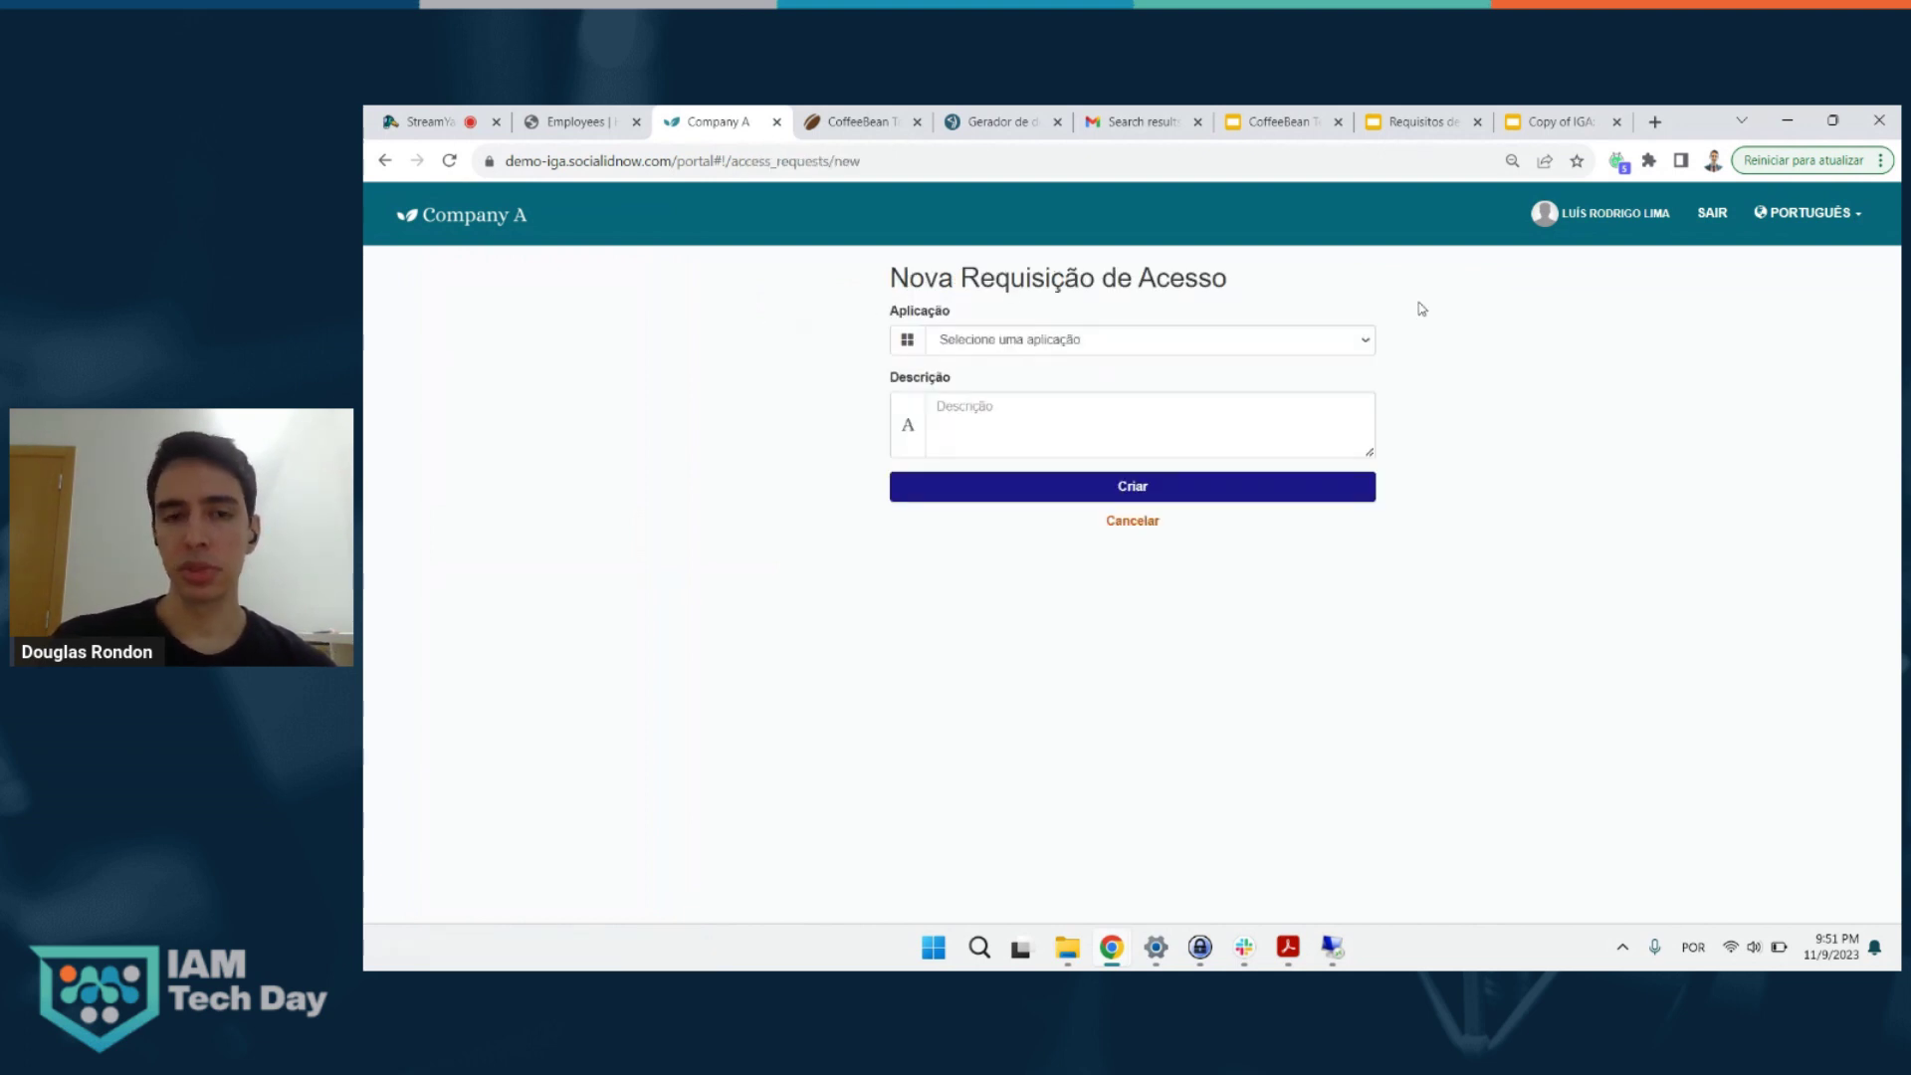
pyautogui.click(1622, 224)
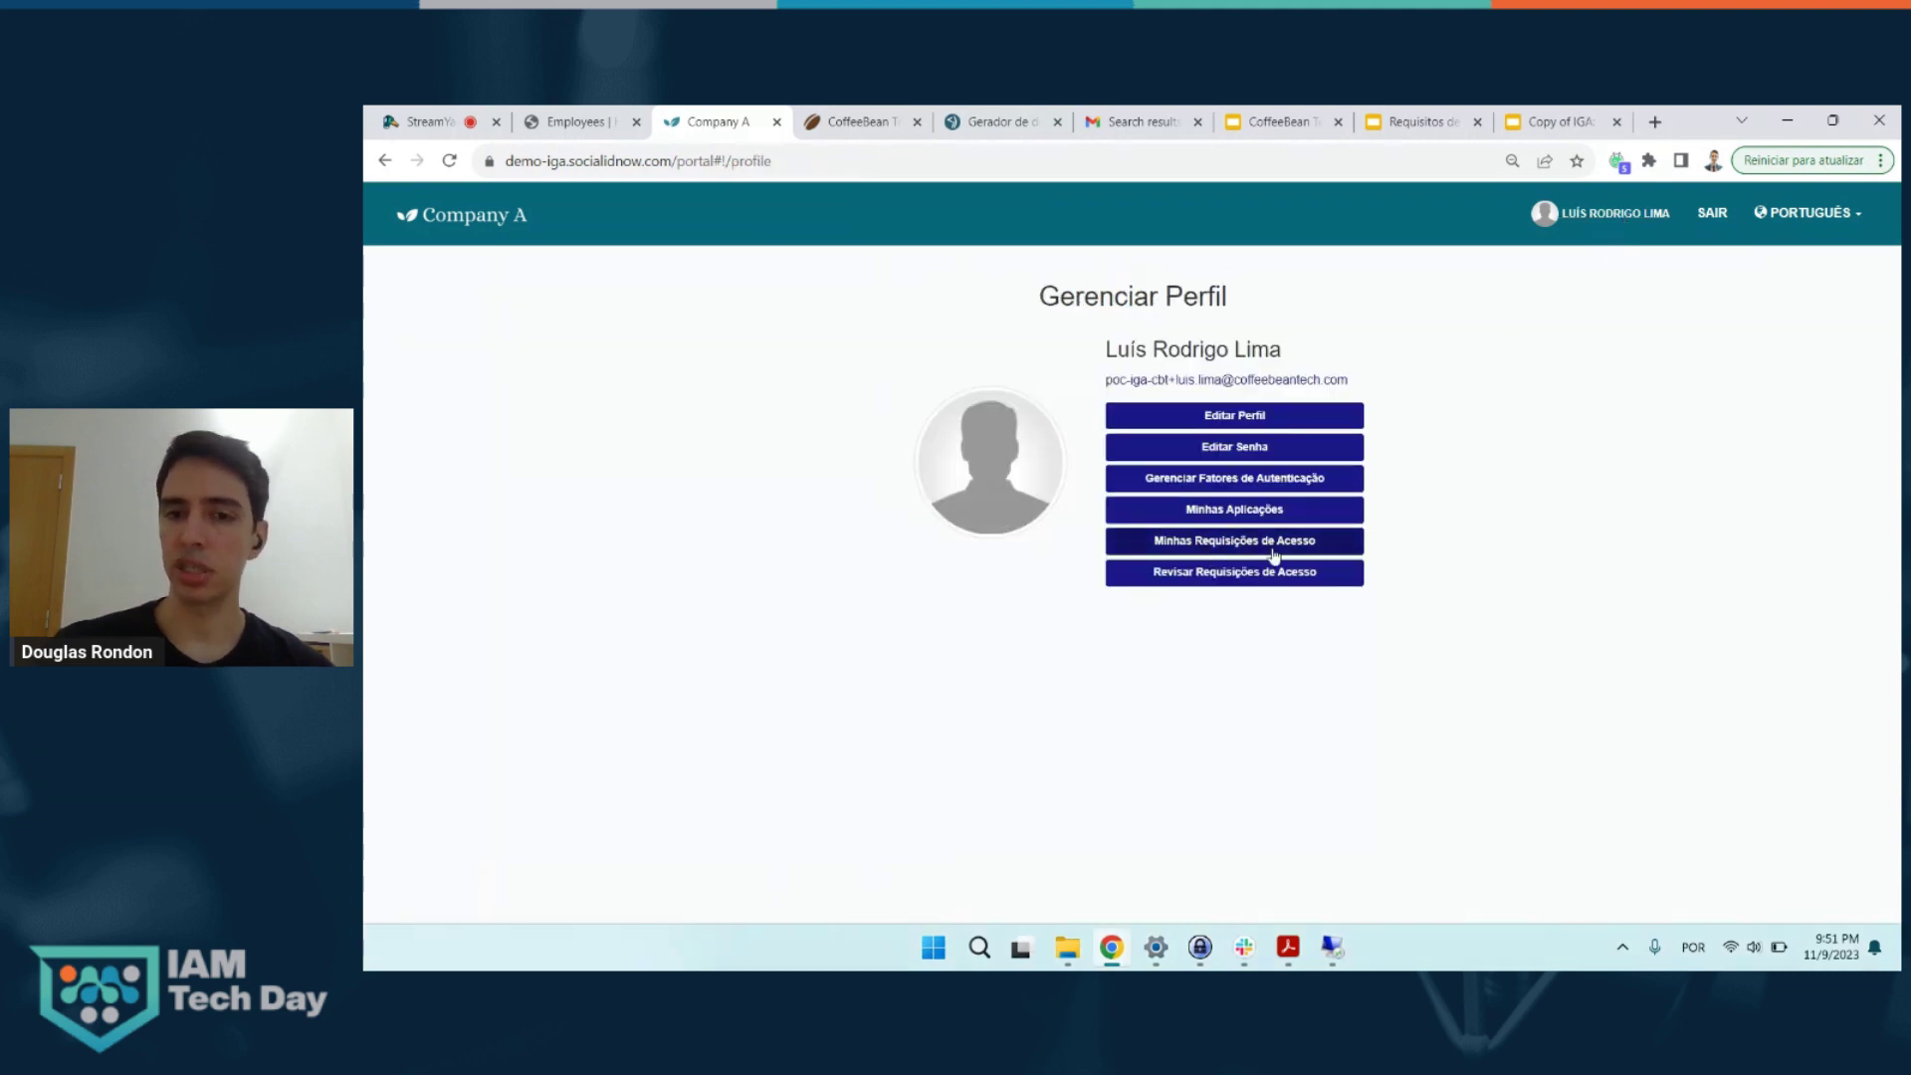
# - Create an access request for Amazon AWS with the AWS - Billing Manager profile and the description "Preciso terminar uma tarefa."
pyautogui.click(1307, 554)
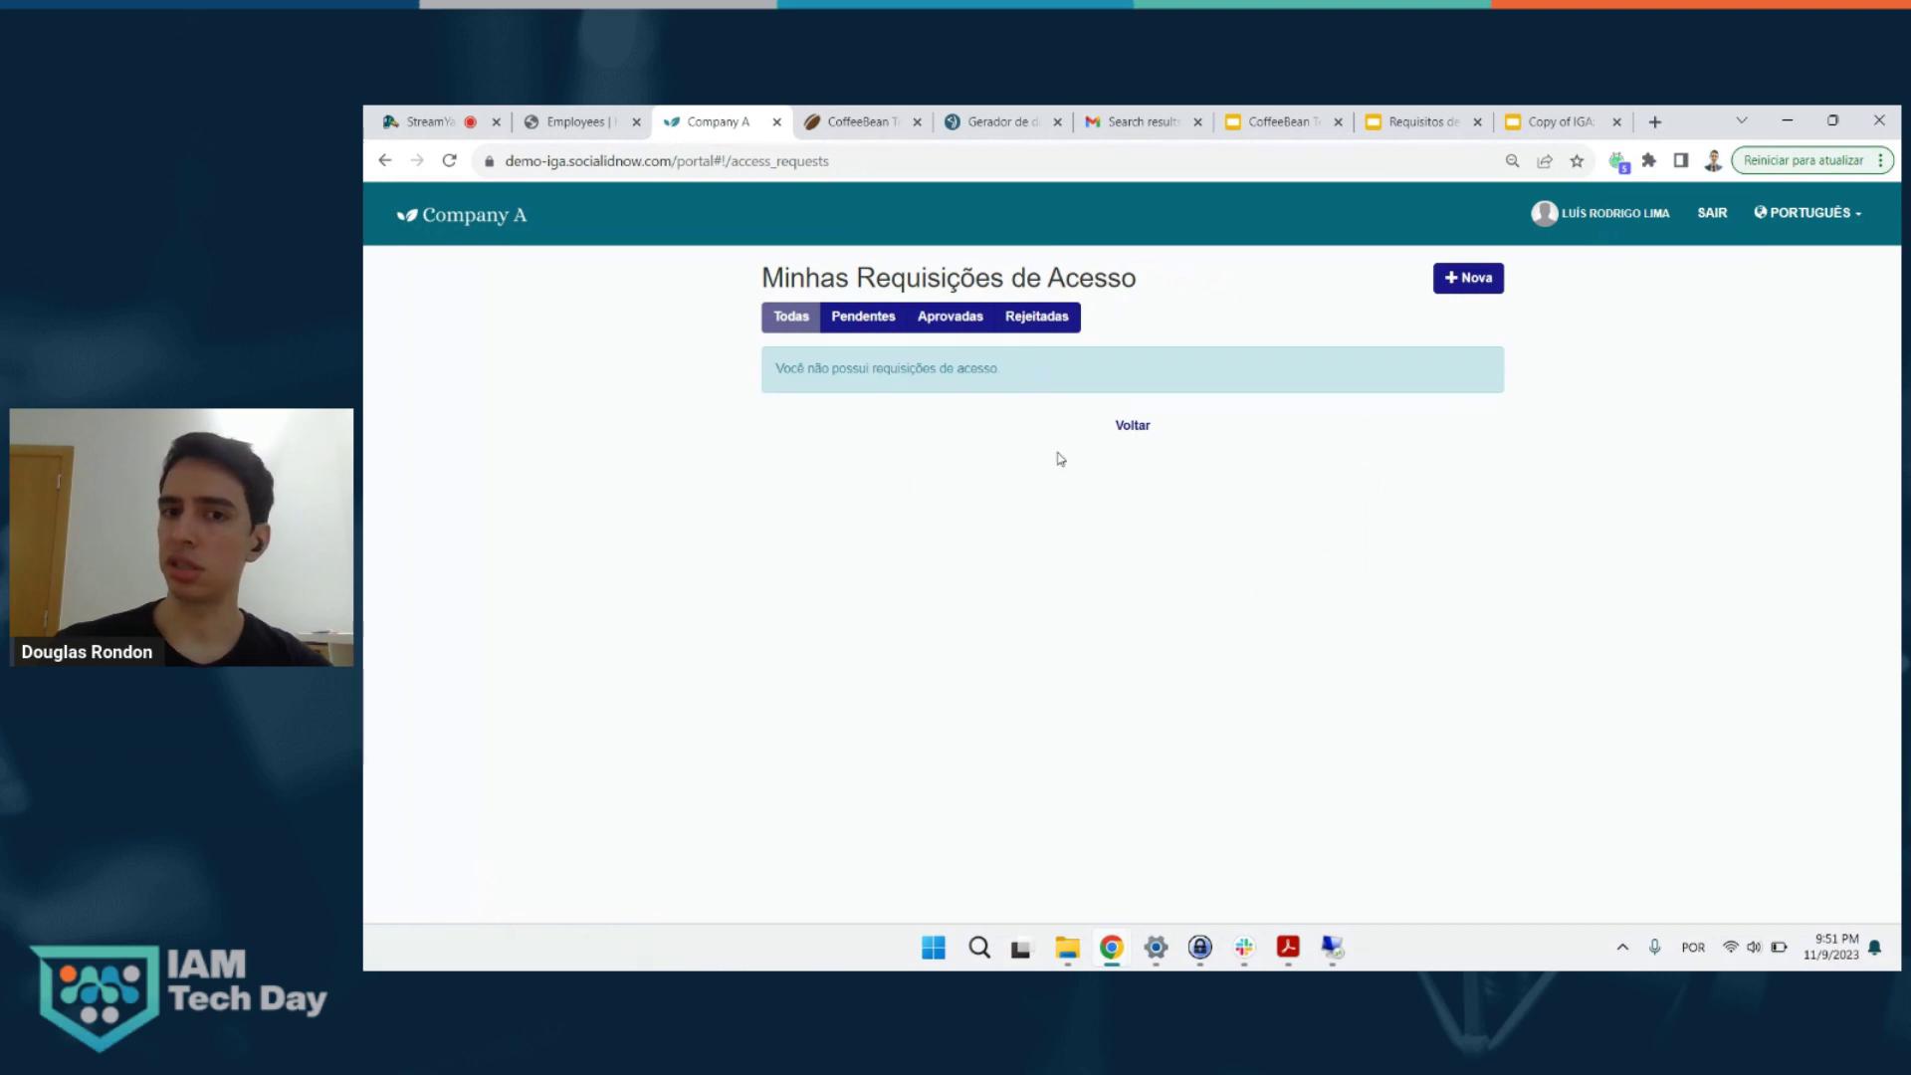
pyautogui.click(1462, 281)
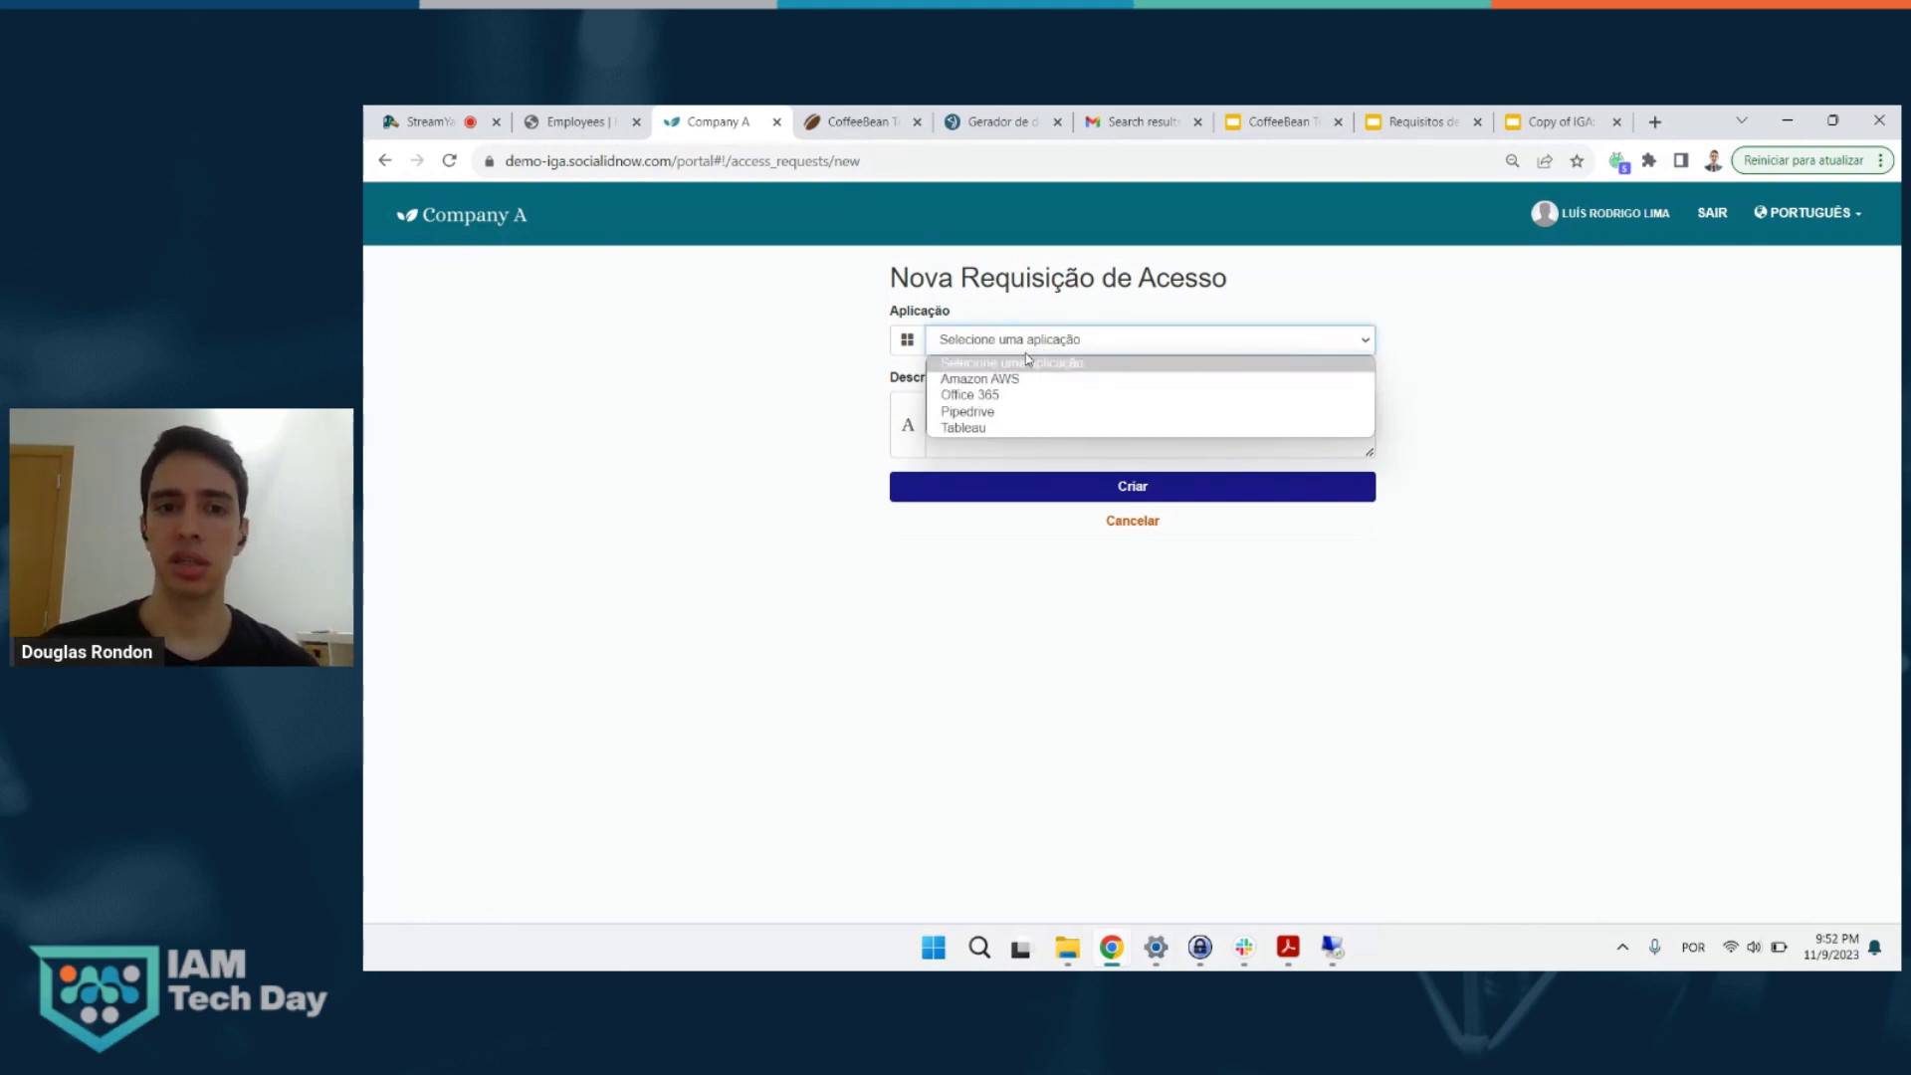
pyautogui.click(996, 383)
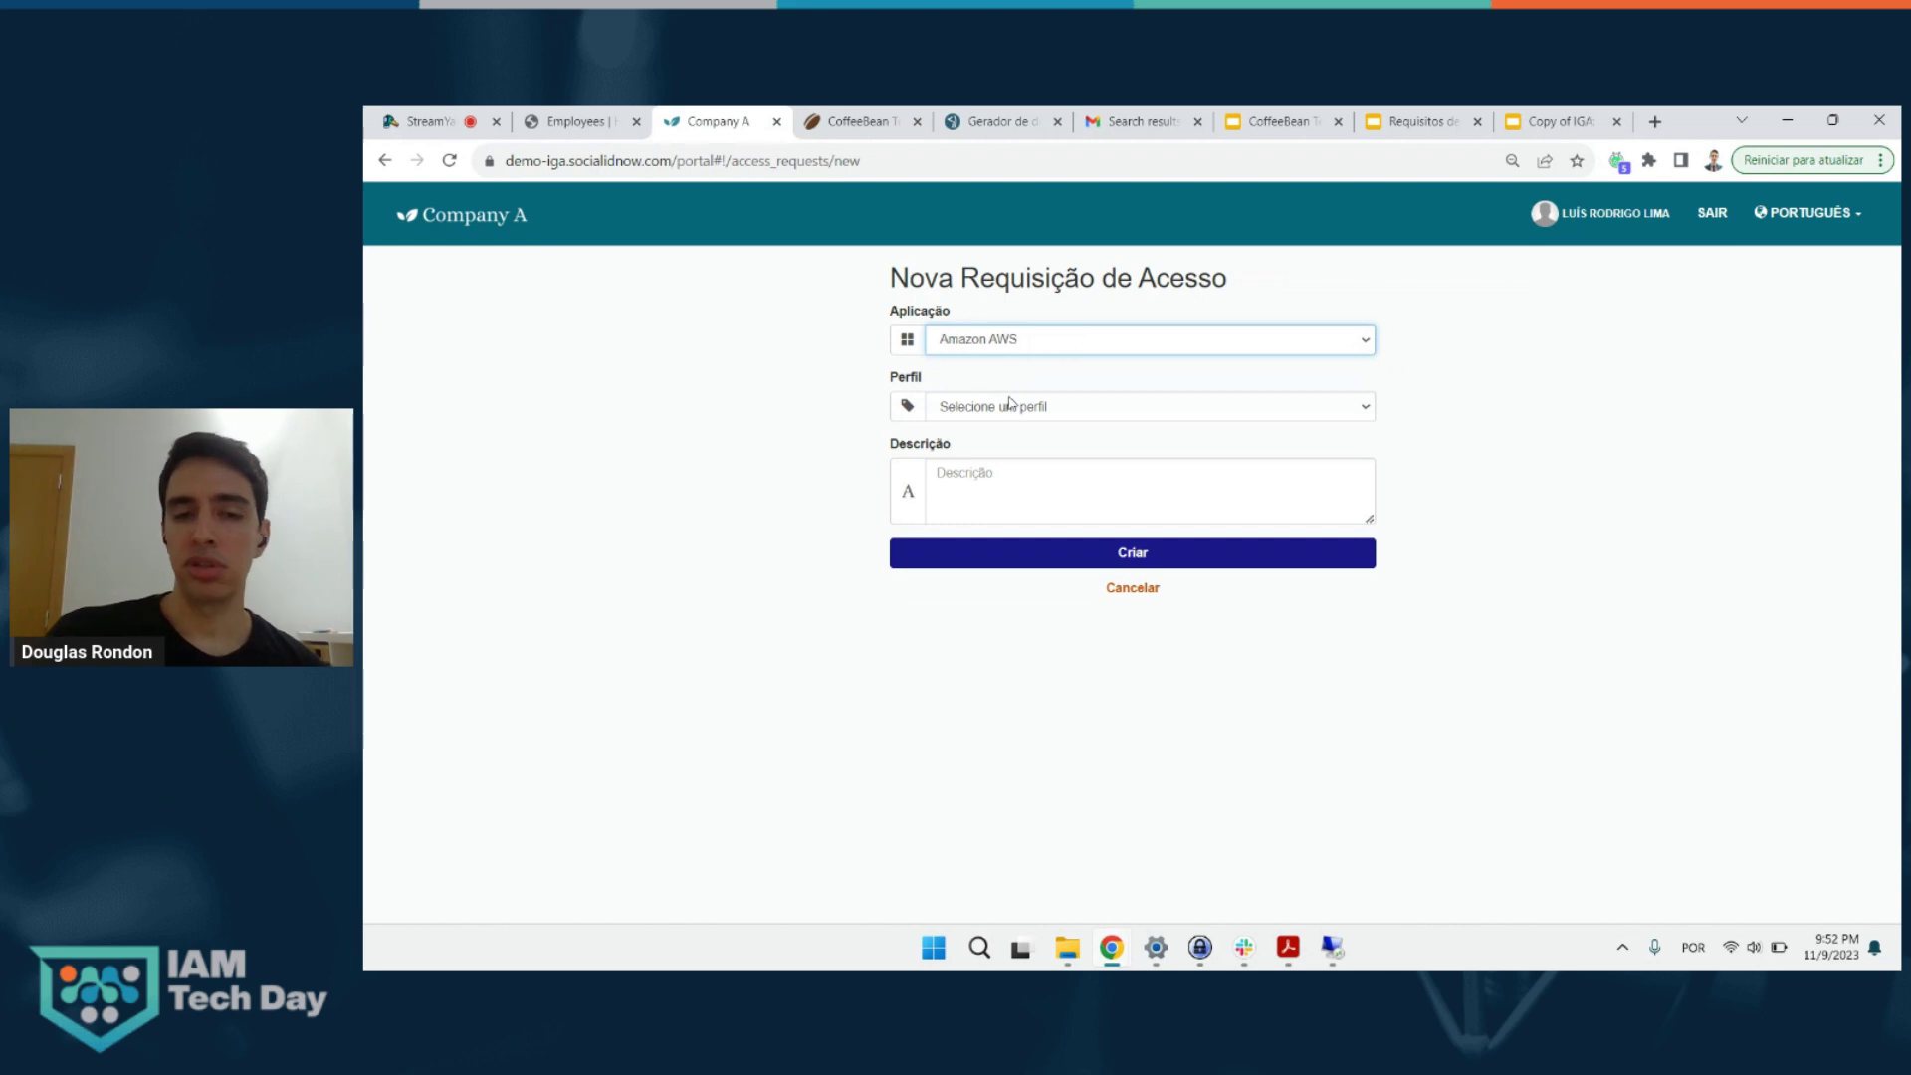
pyautogui.click(1009, 408)
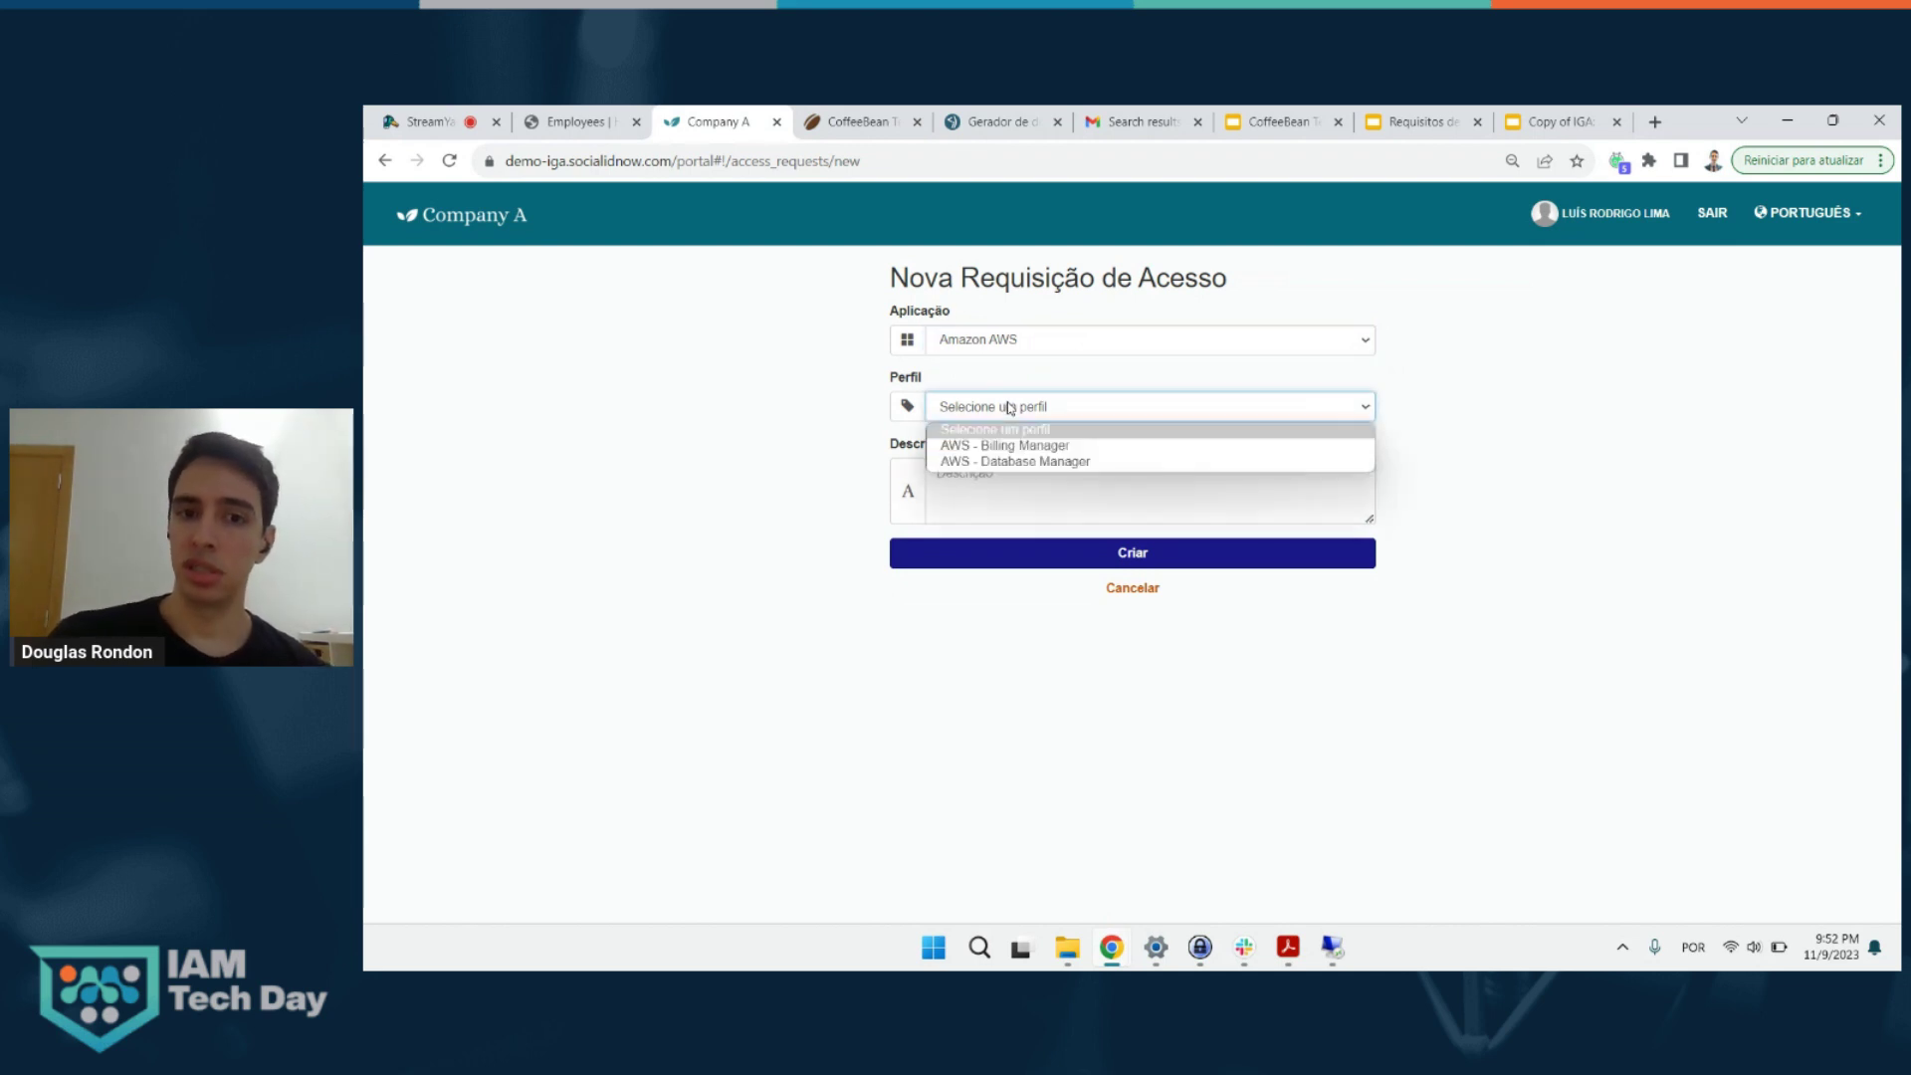
pyautogui.click(1035, 450)
pyautogui.click(1011, 476)
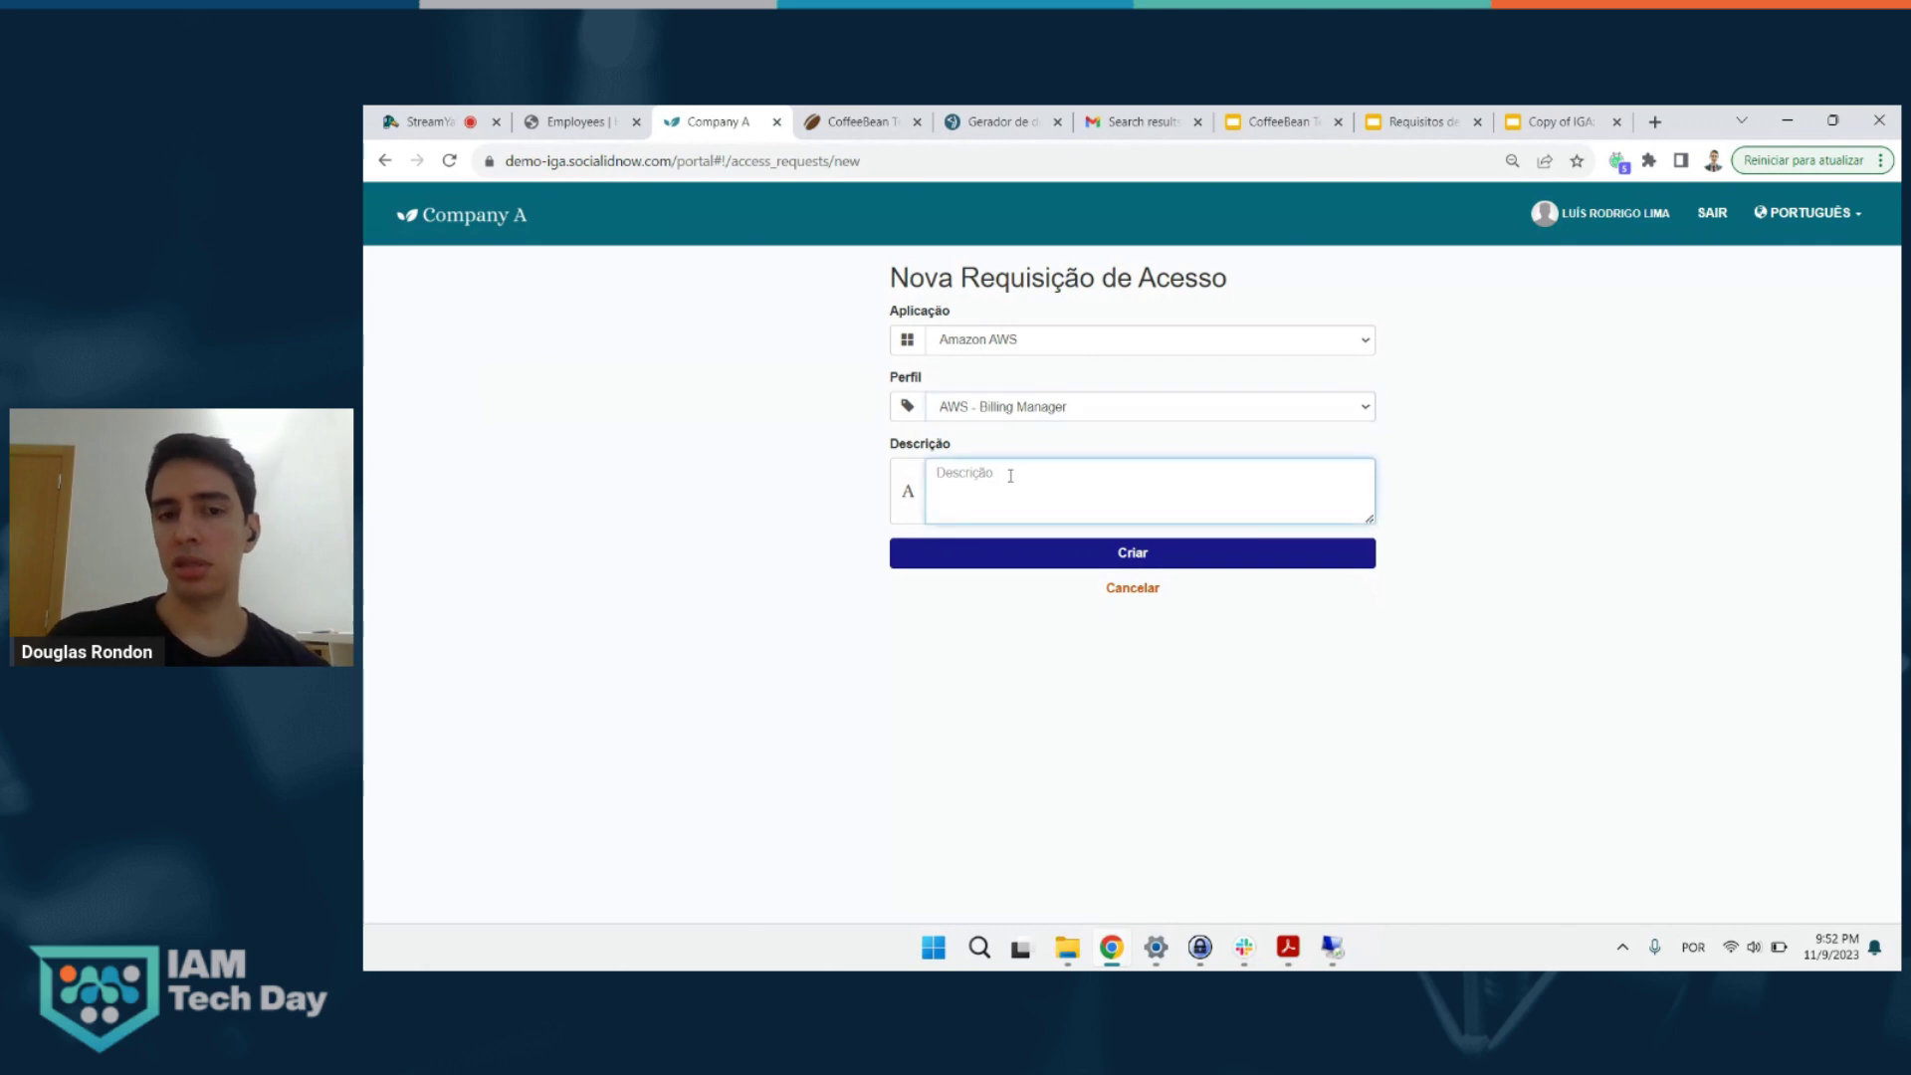
pyautogui.write('Preciso')
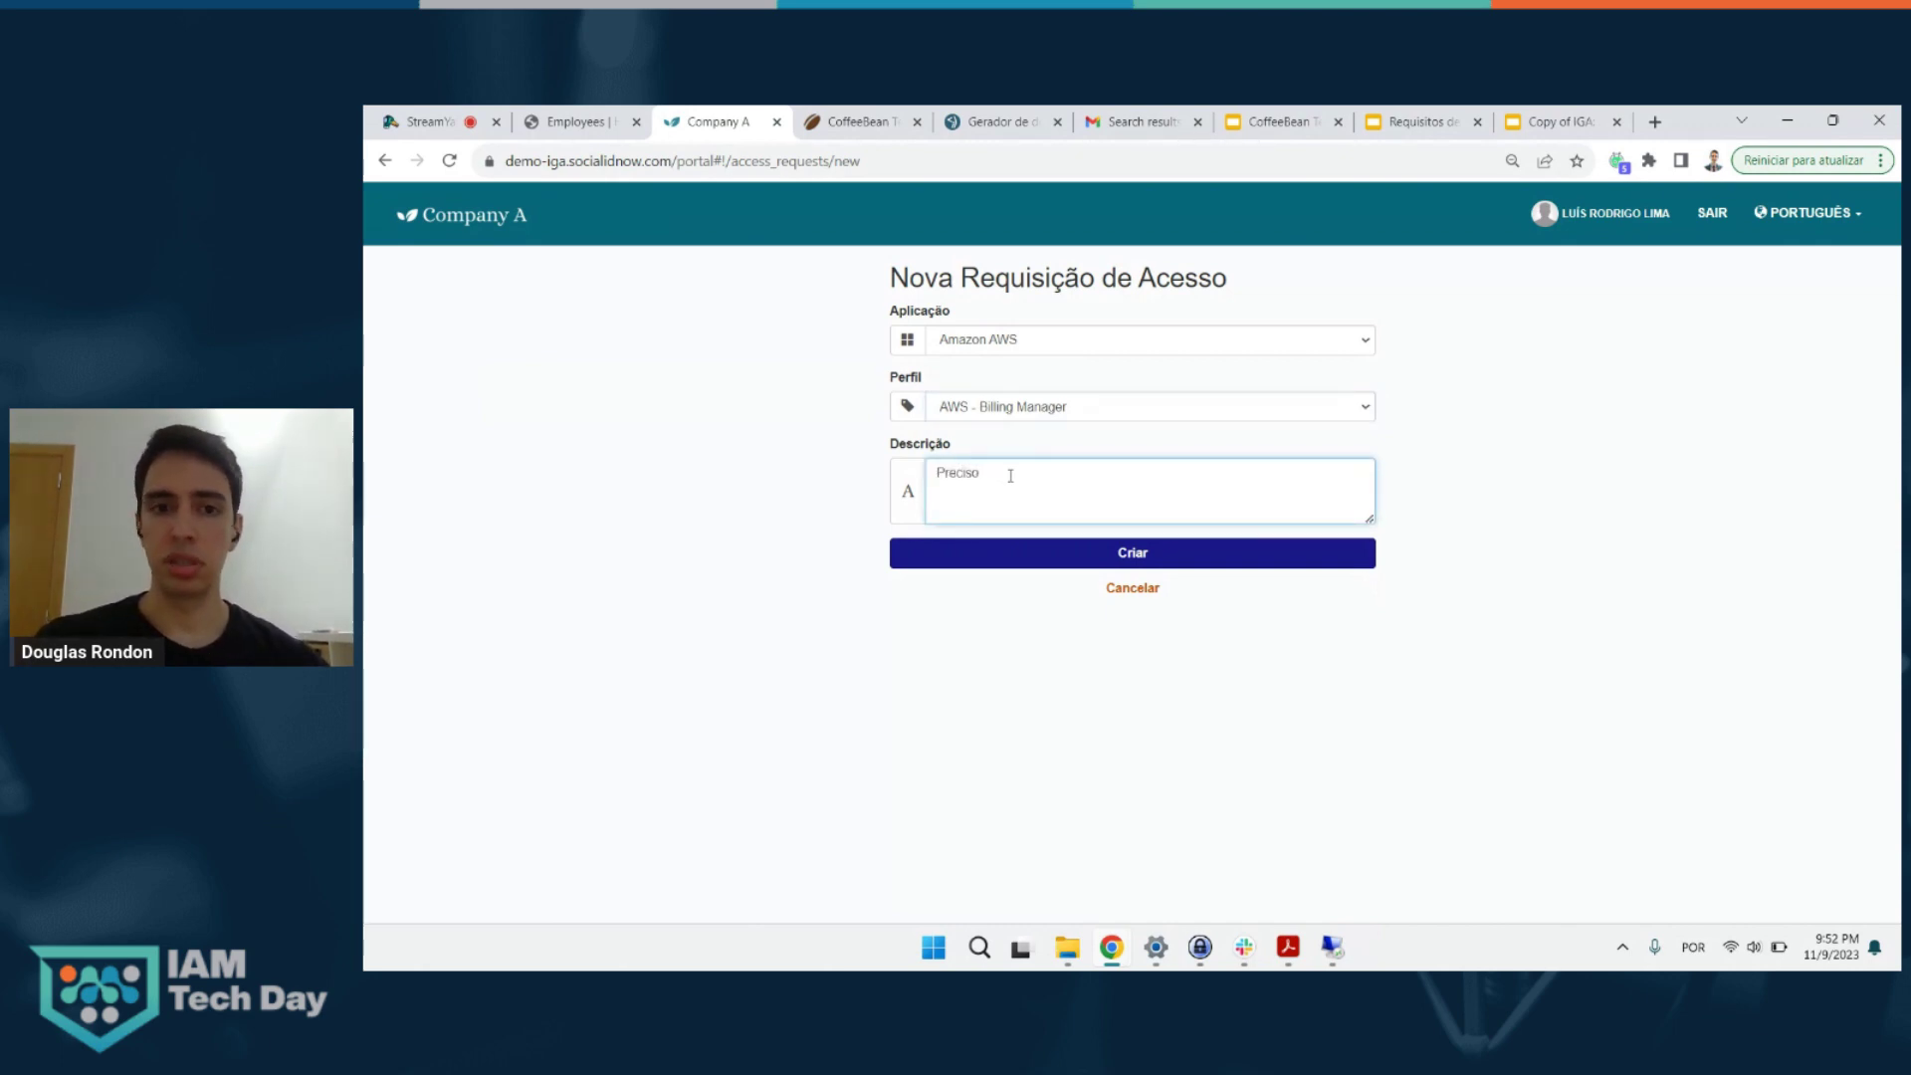
pyautogui.write(' terminar um')
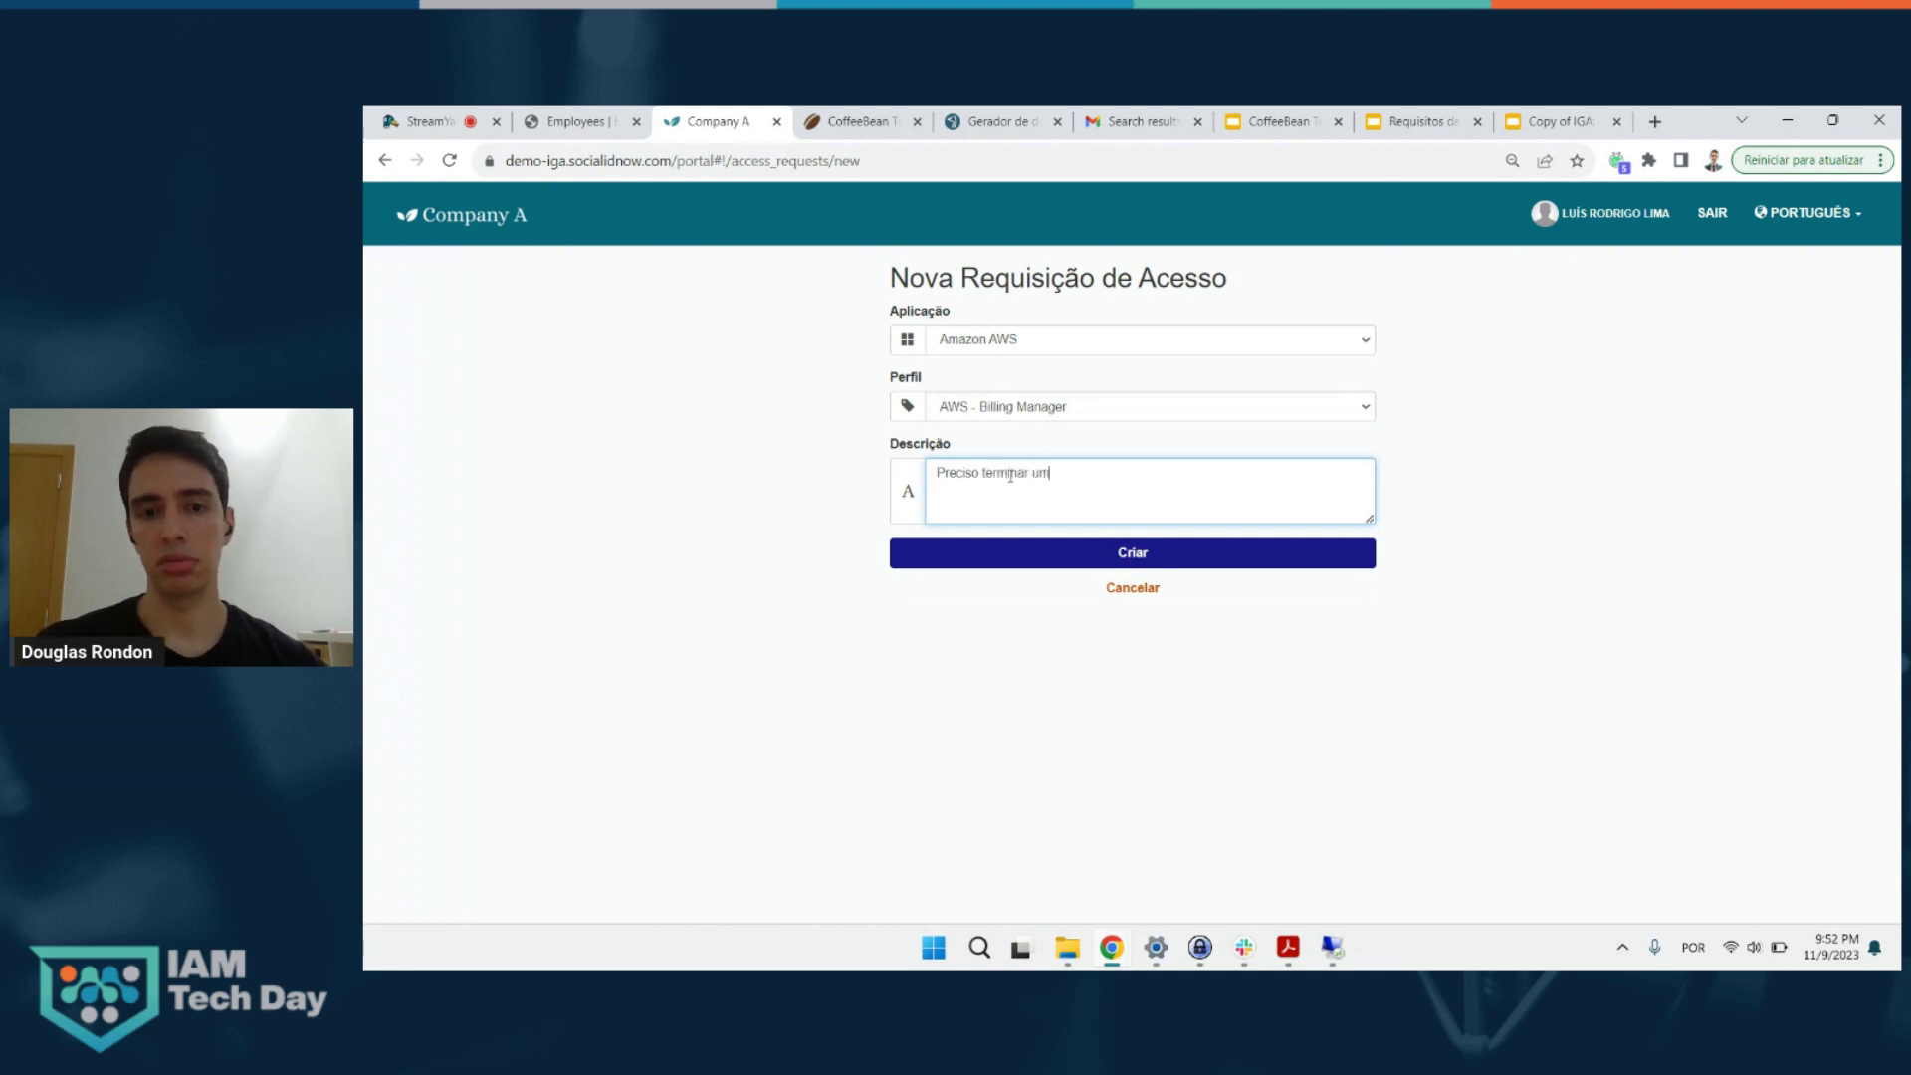
pyautogui.write('a tarefa')
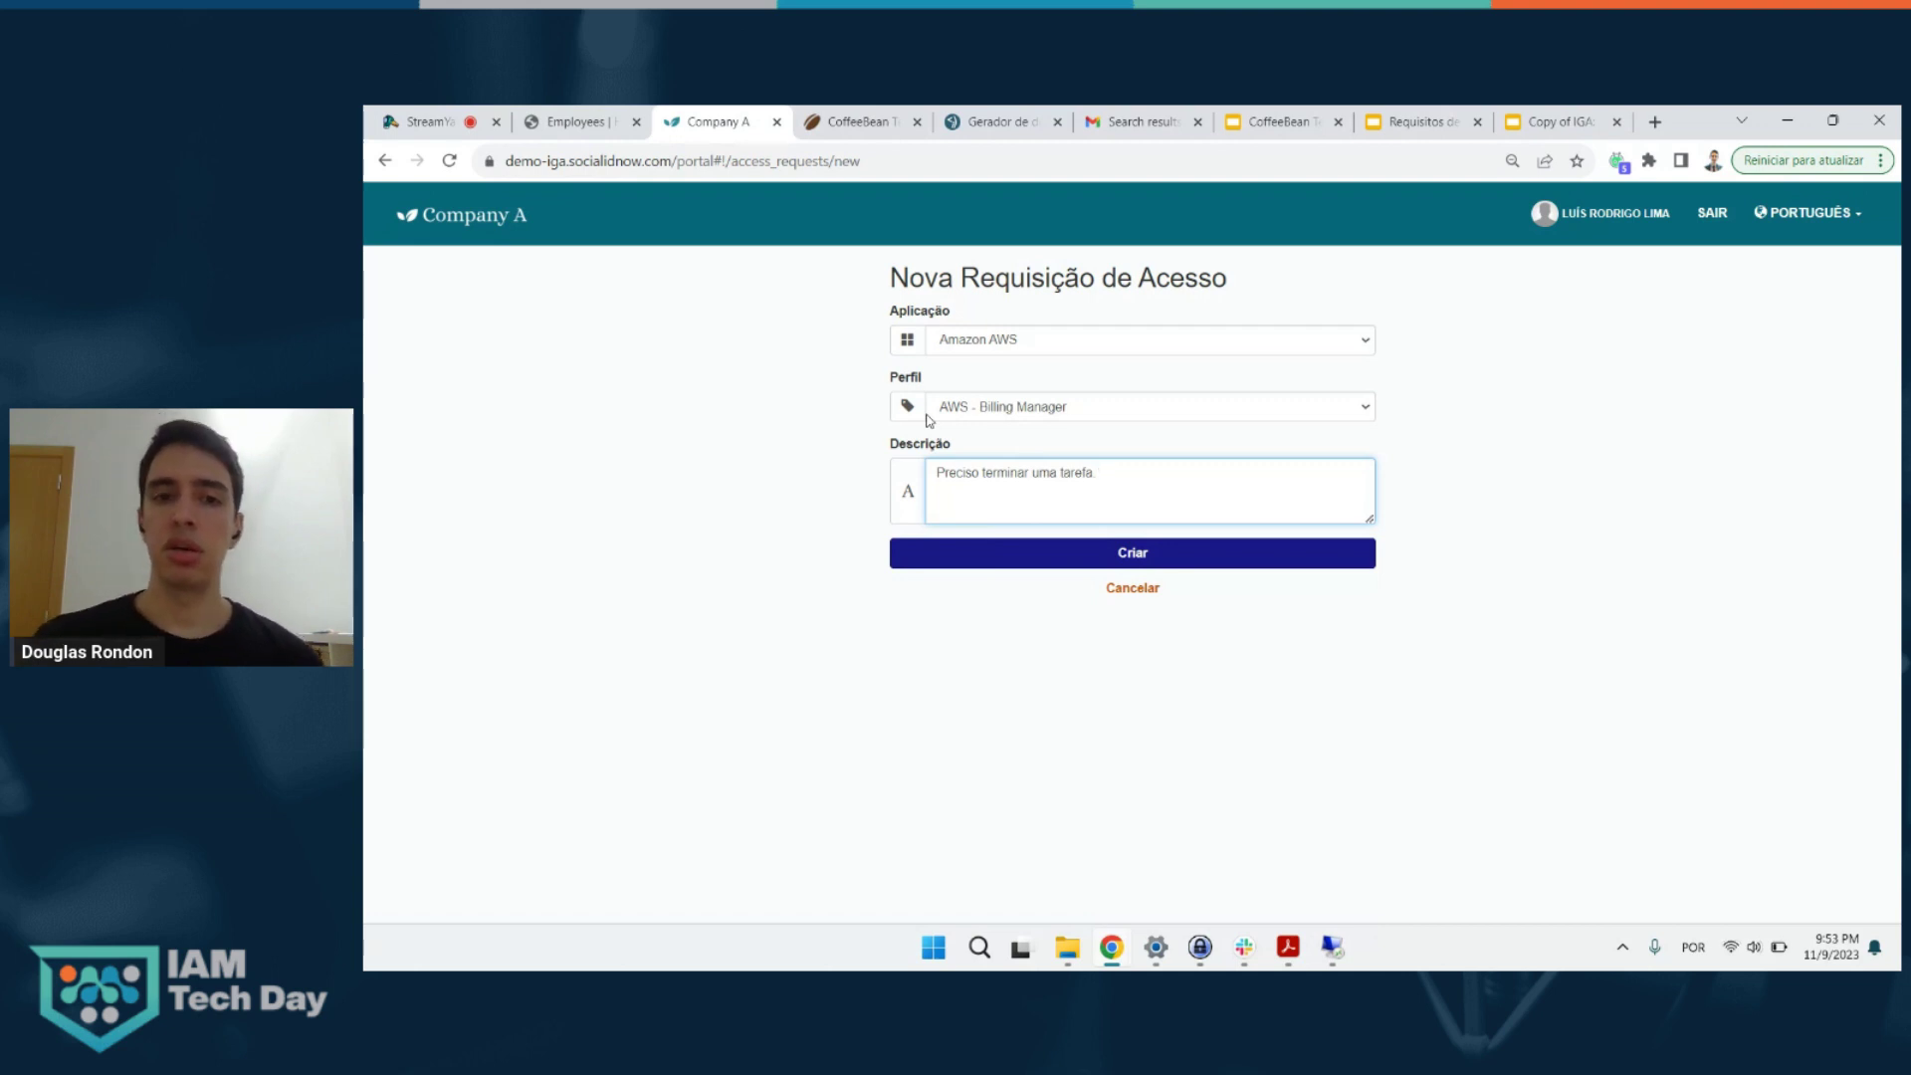
pyautogui.click(985, 555)
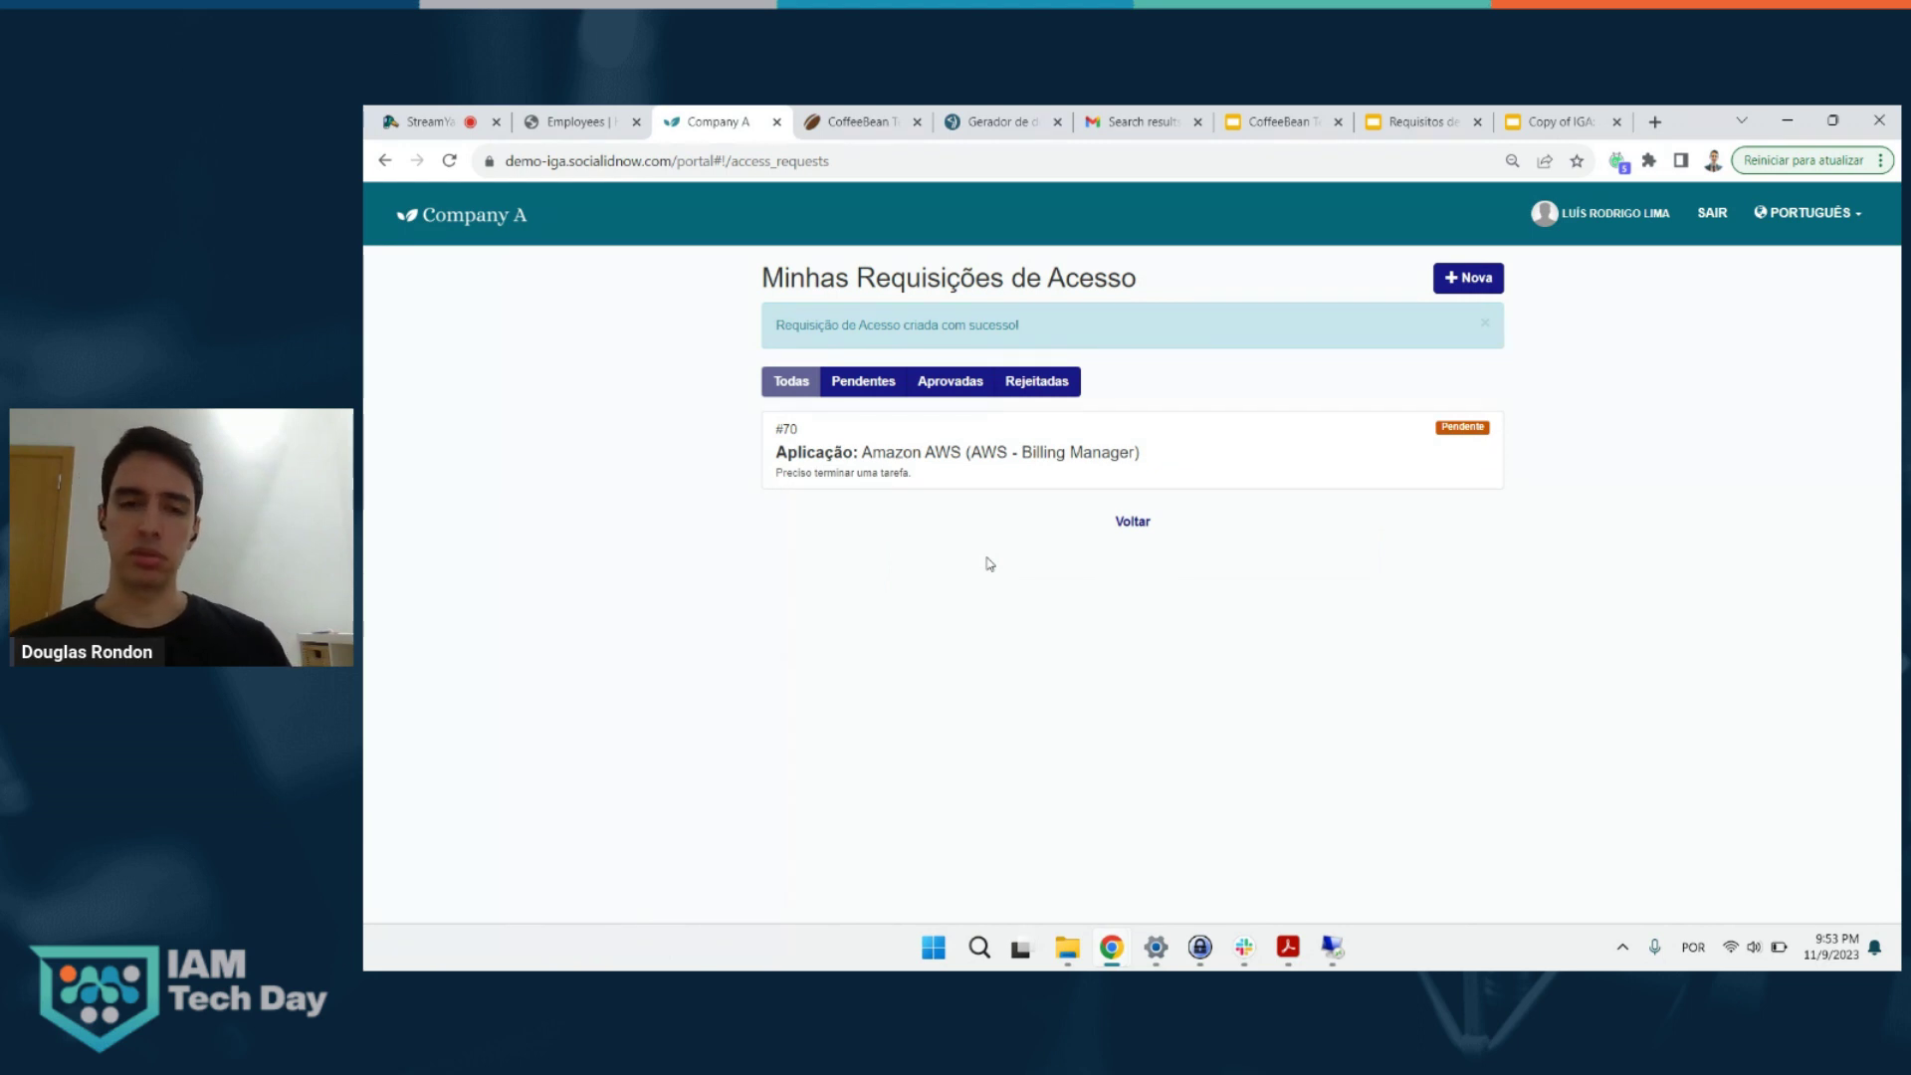
# - Add the comment "Urgente!" to the pending Amazon AWS access request, and return to the request list
pyautogui.click(1007, 469)
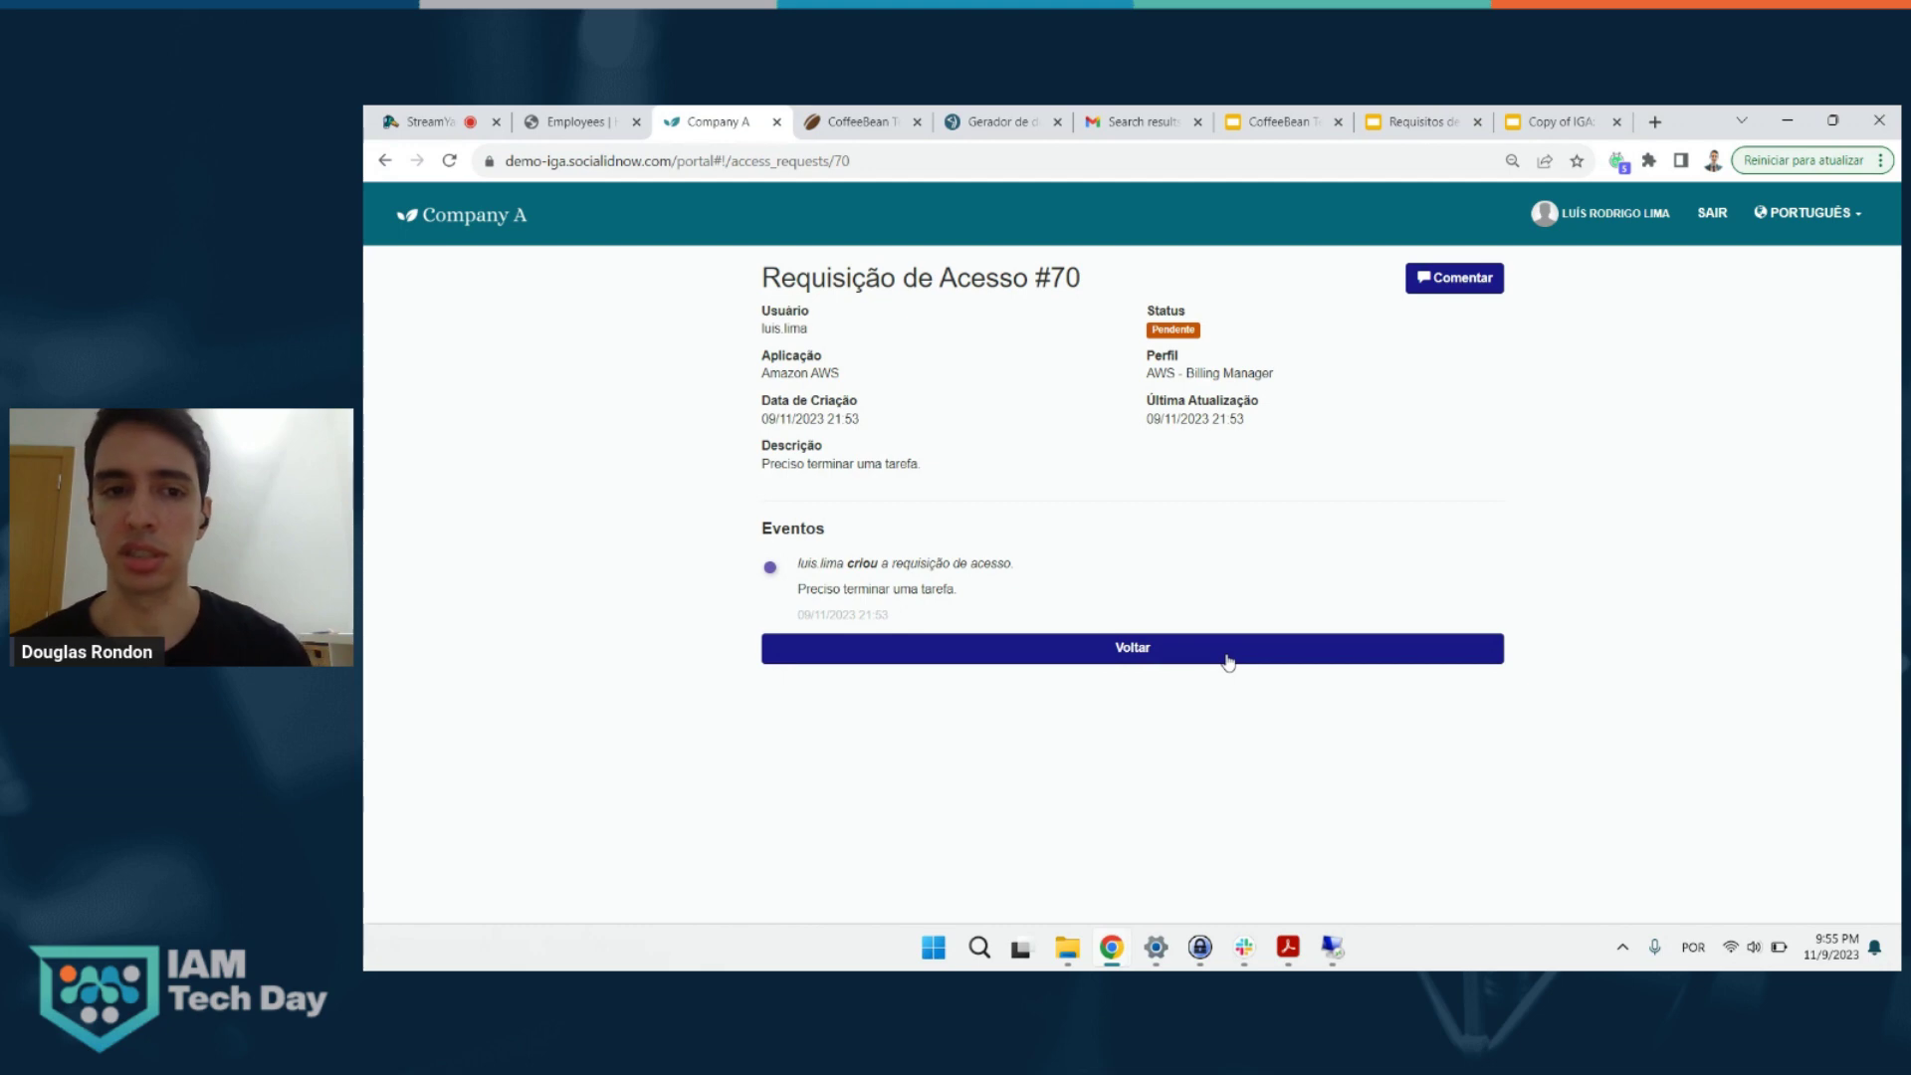
pyautogui.click(1457, 291)
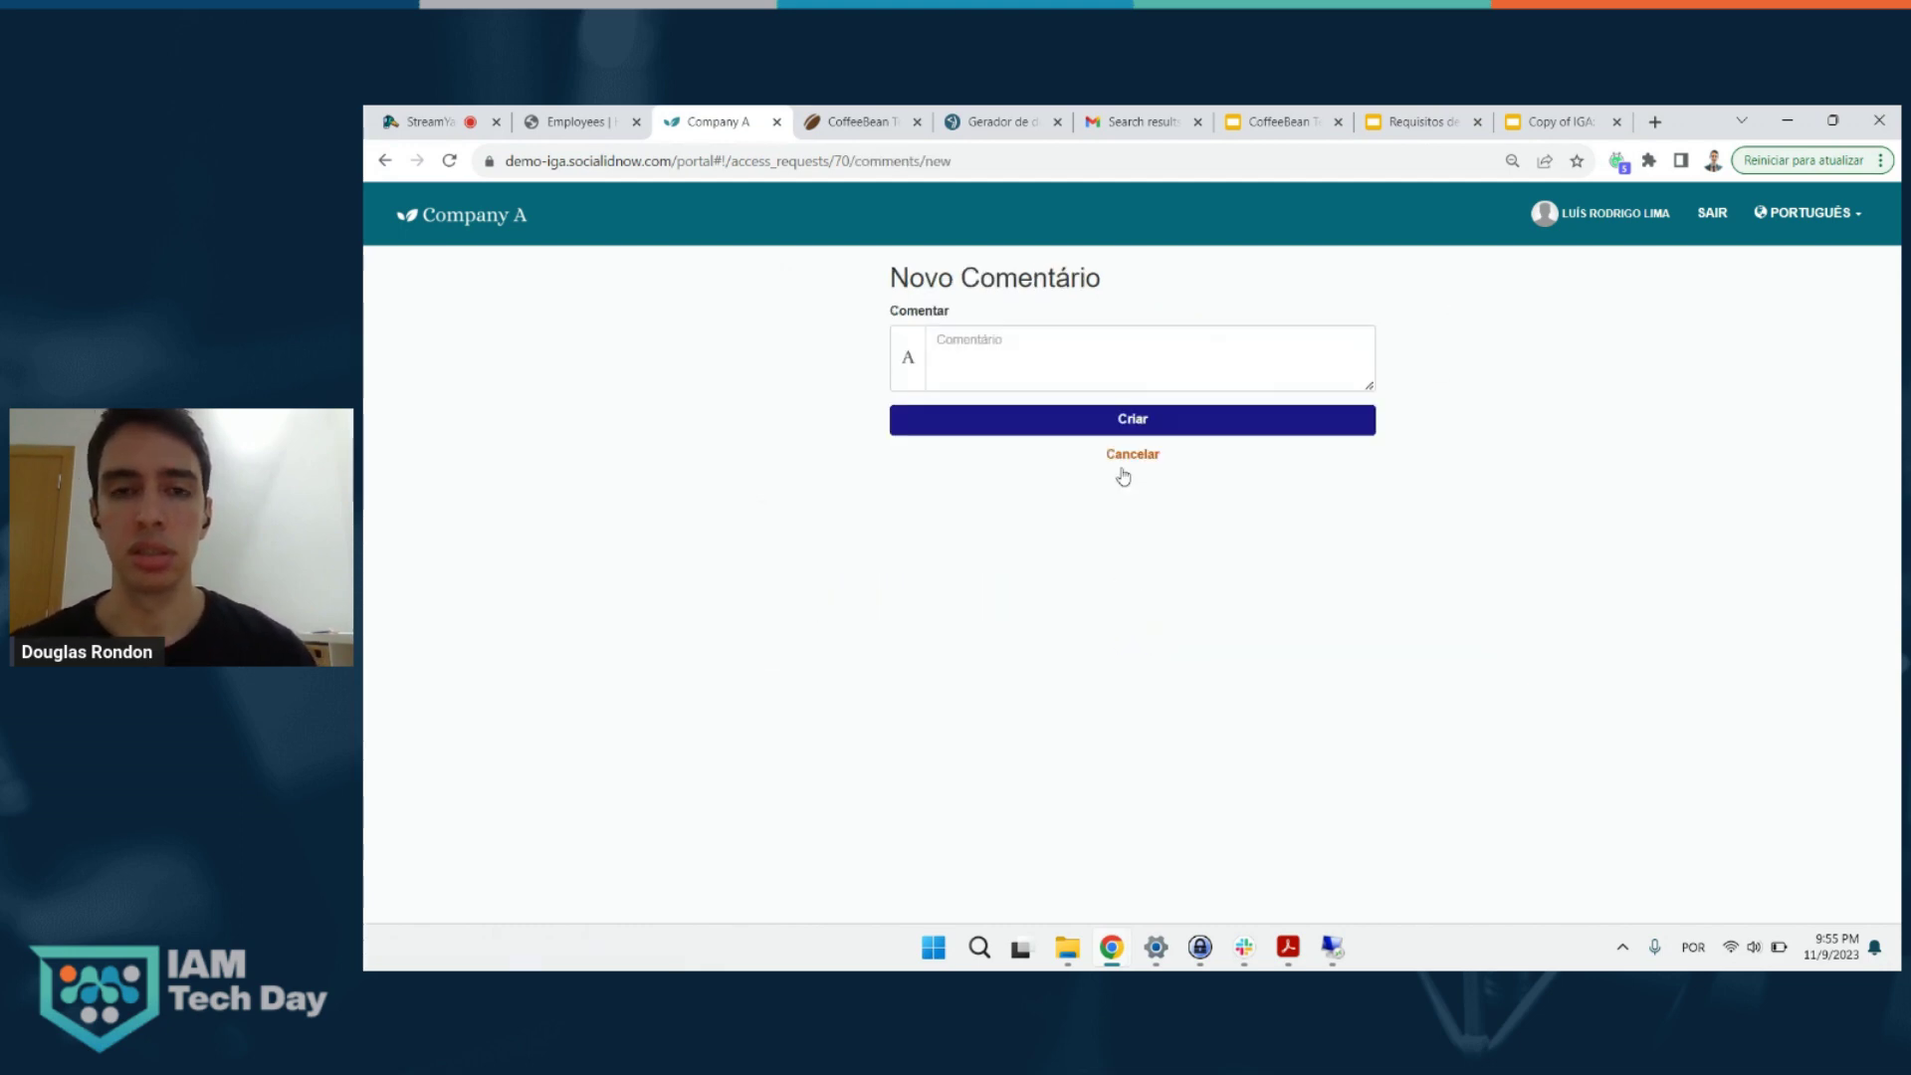
pyautogui.click(1096, 373)
pyautogui.write('Urgente!')
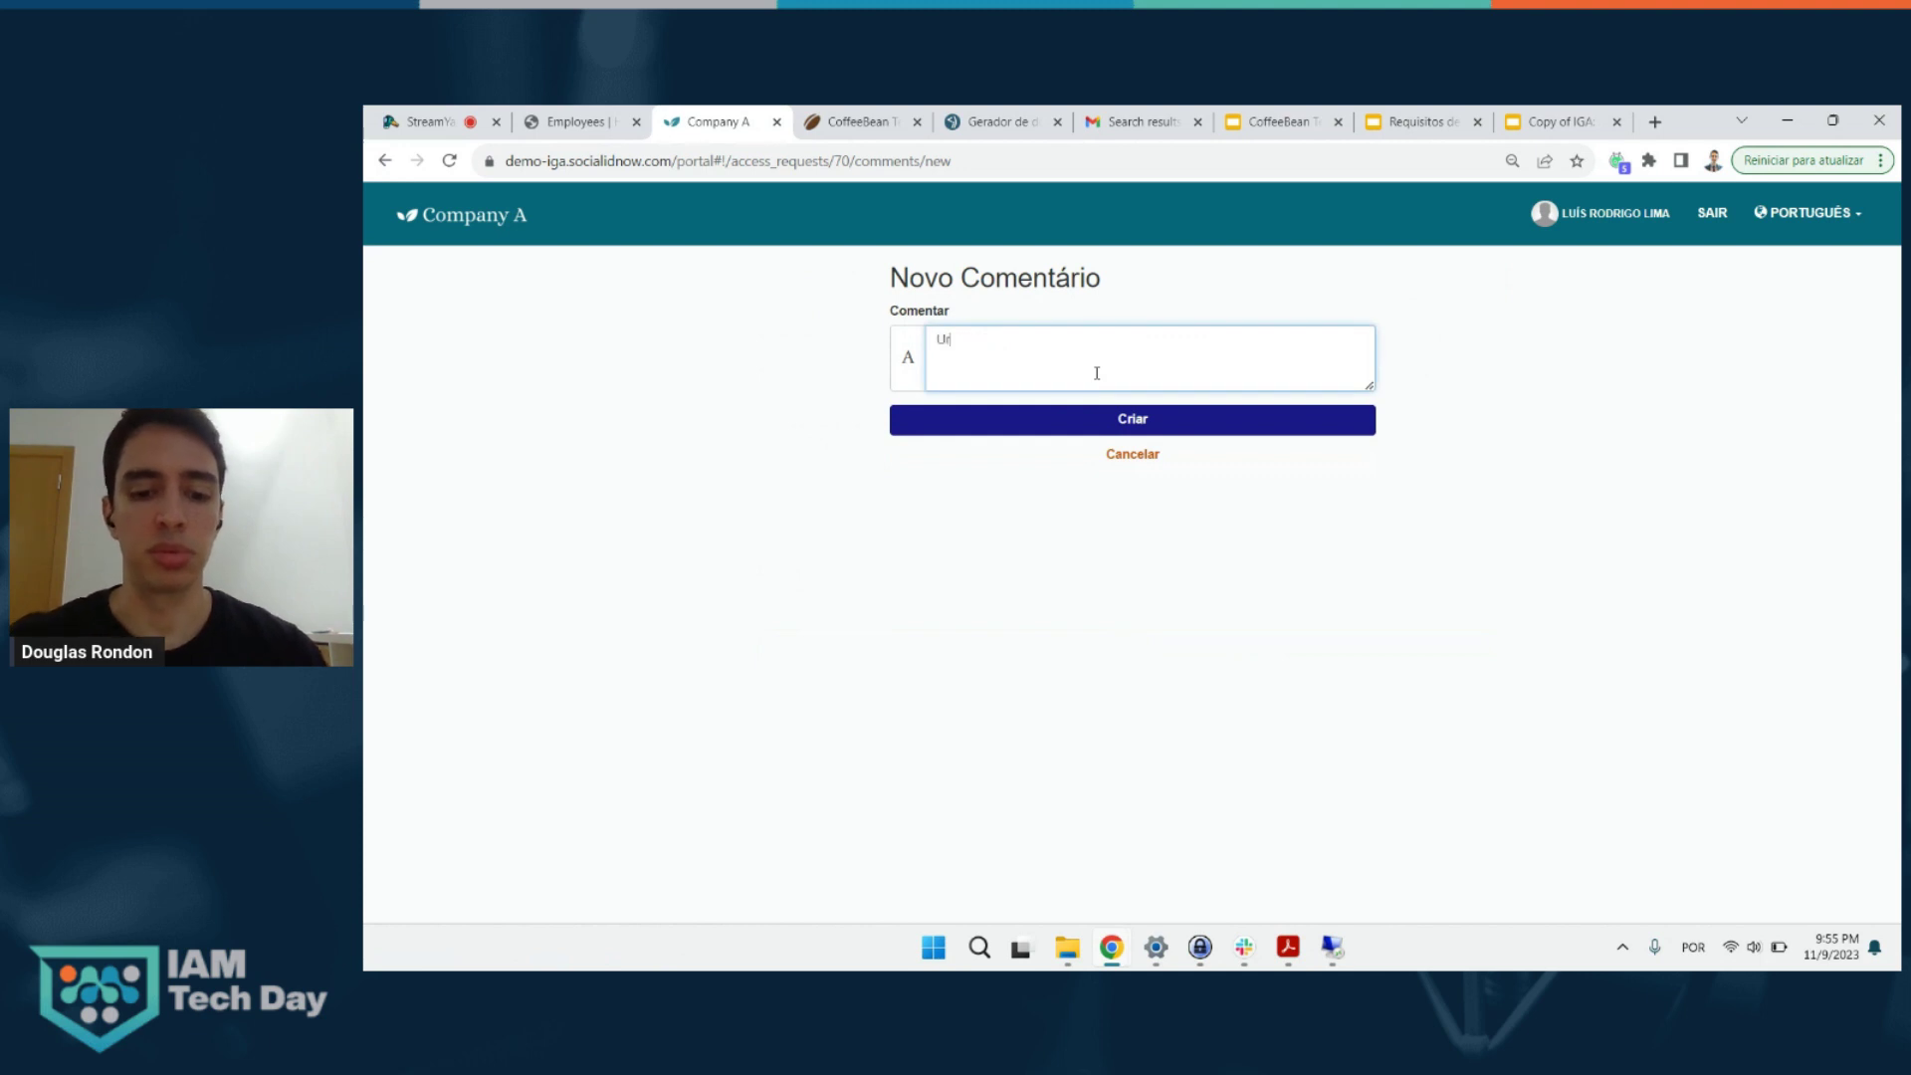
pyautogui.click(1069, 418)
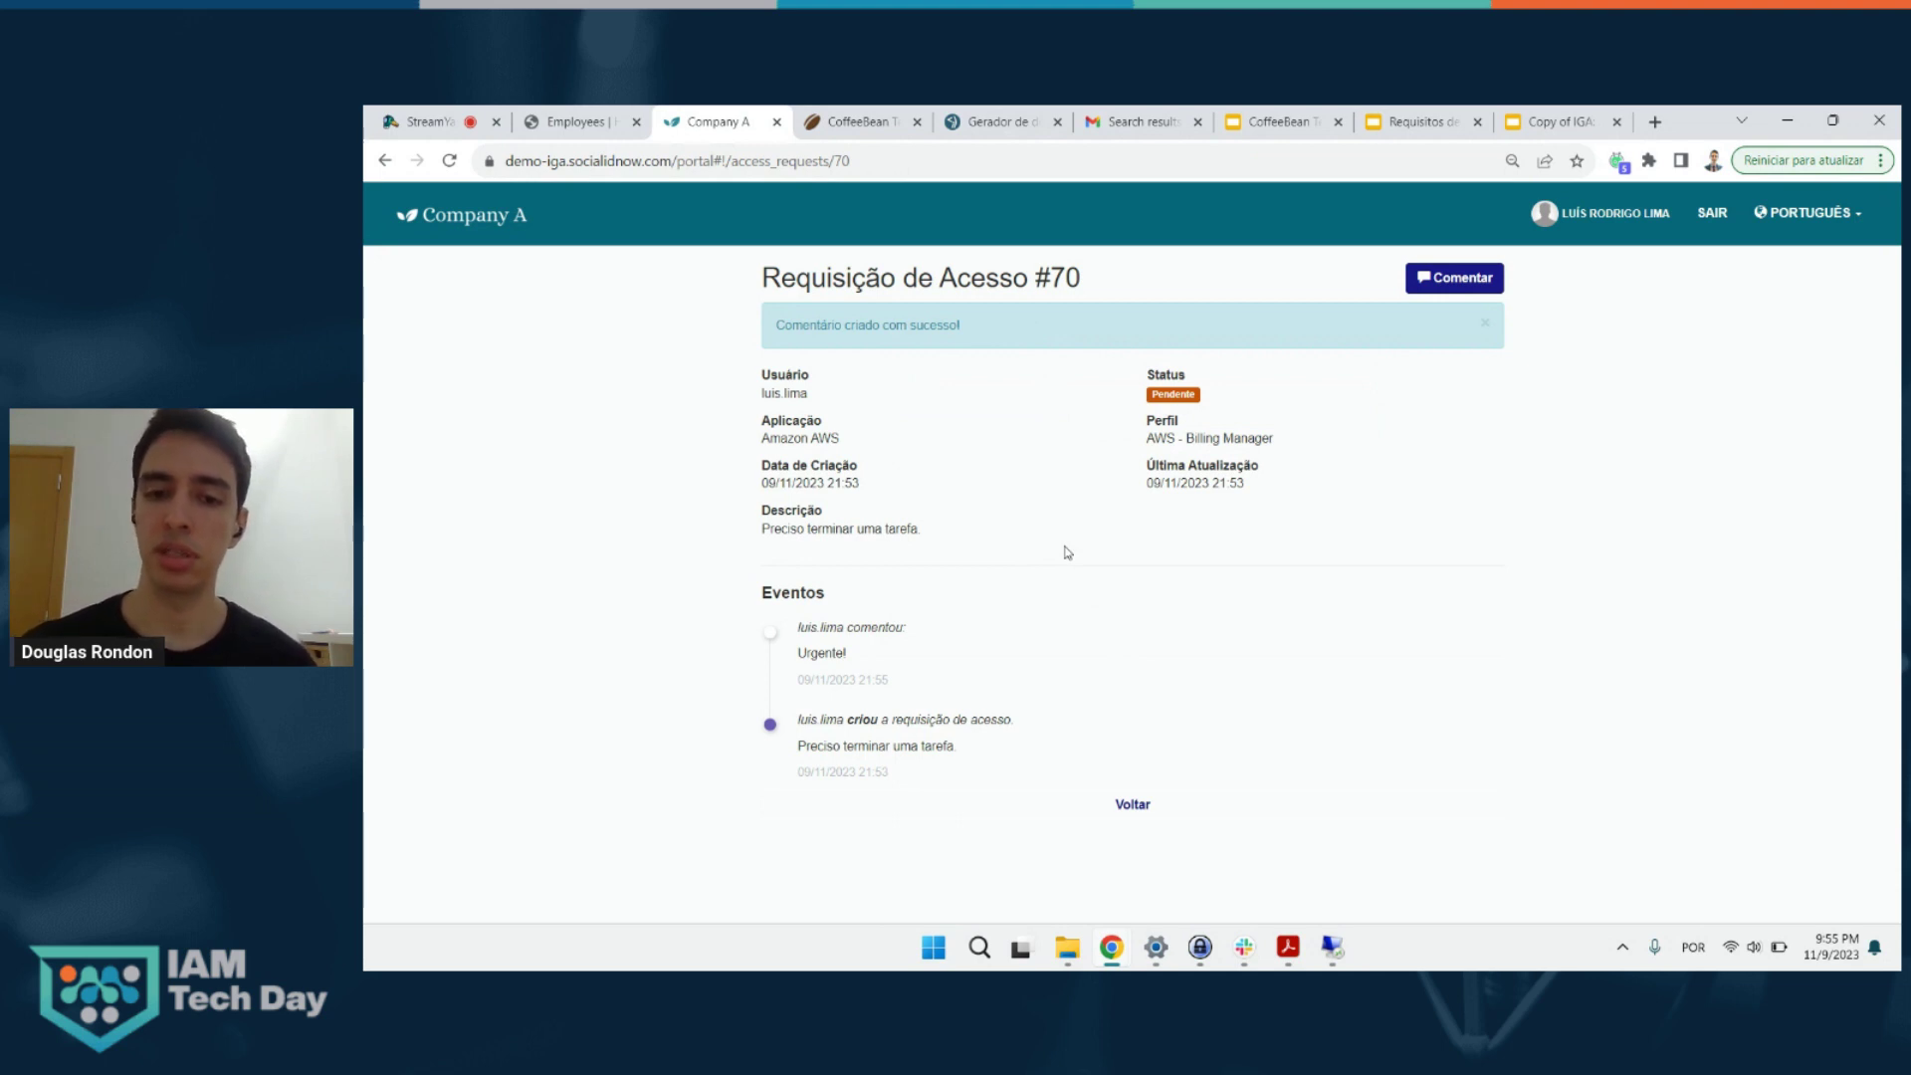
pyautogui.click(1118, 807)
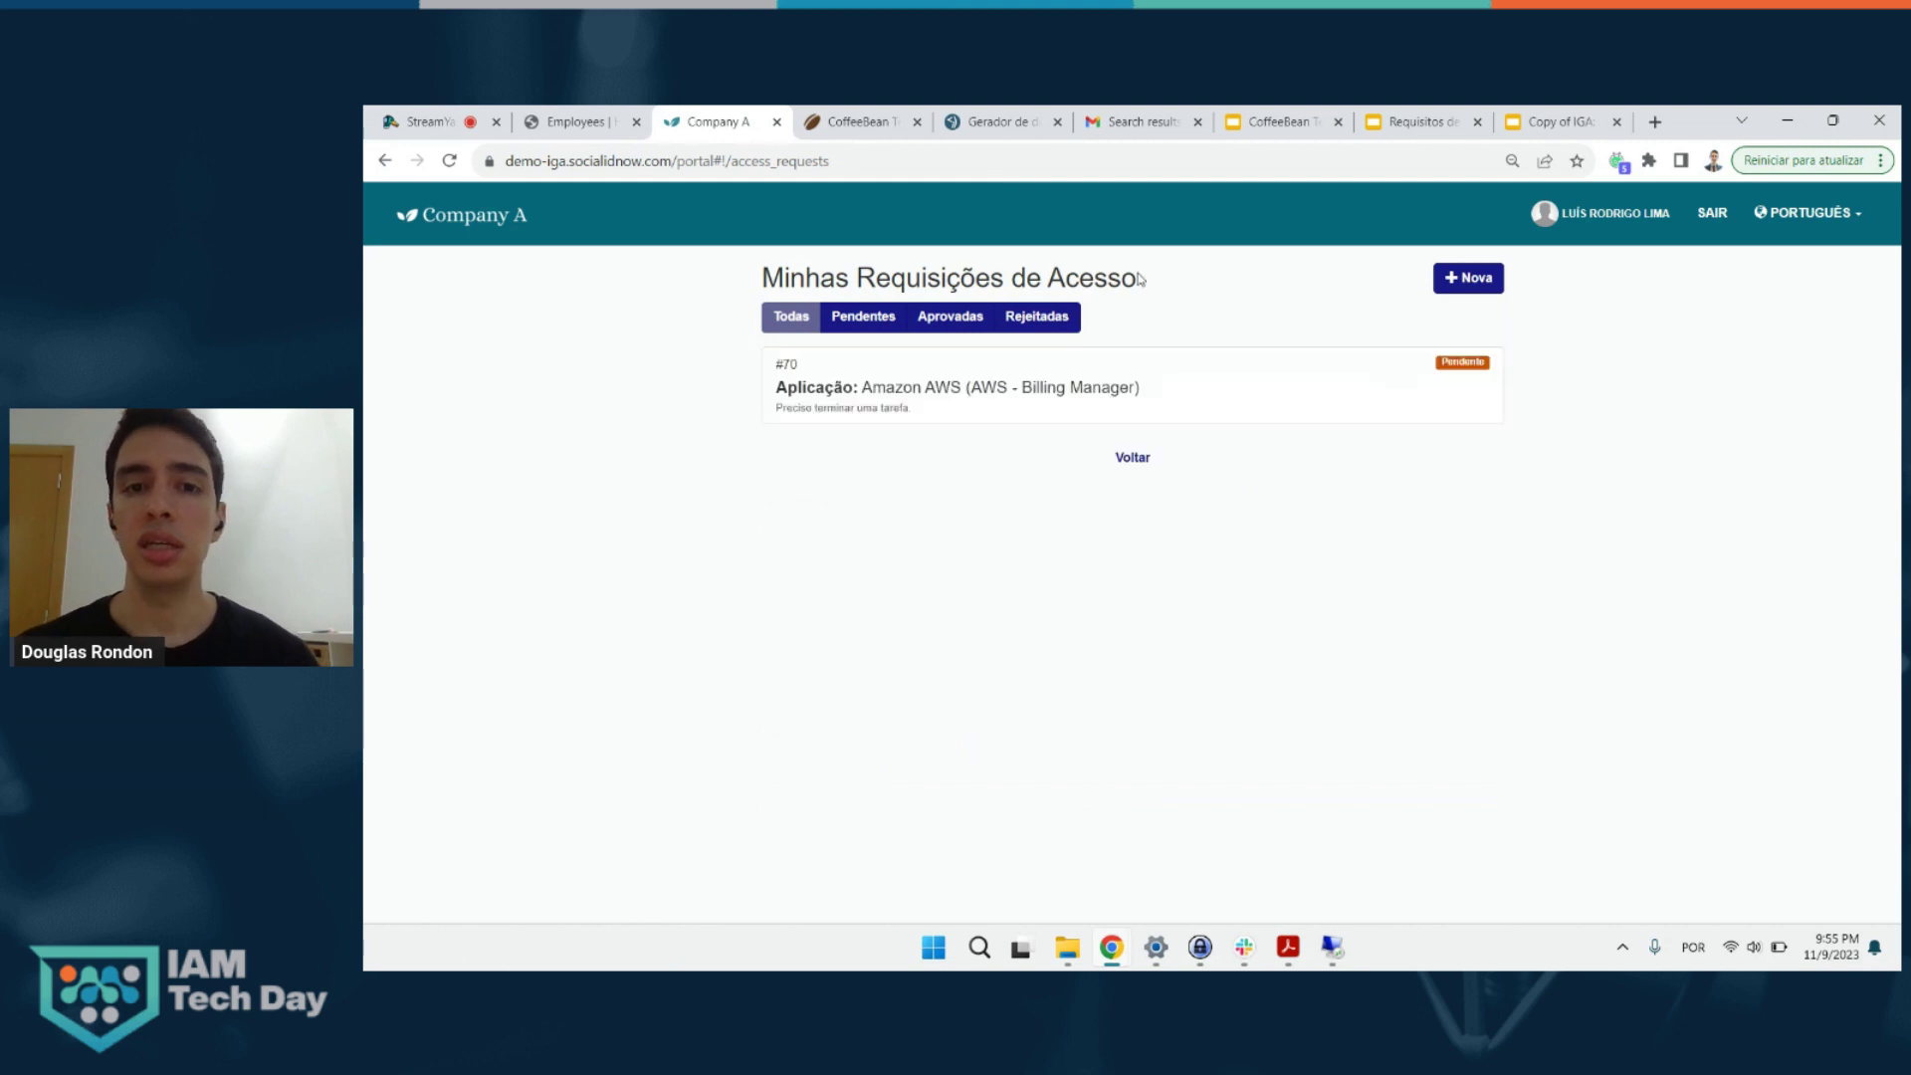
# - Switch to Gmail, refresh the access request search, and examine the oldest "New Access Request to review" message and its recipient
pyautogui.click(1119, 121)
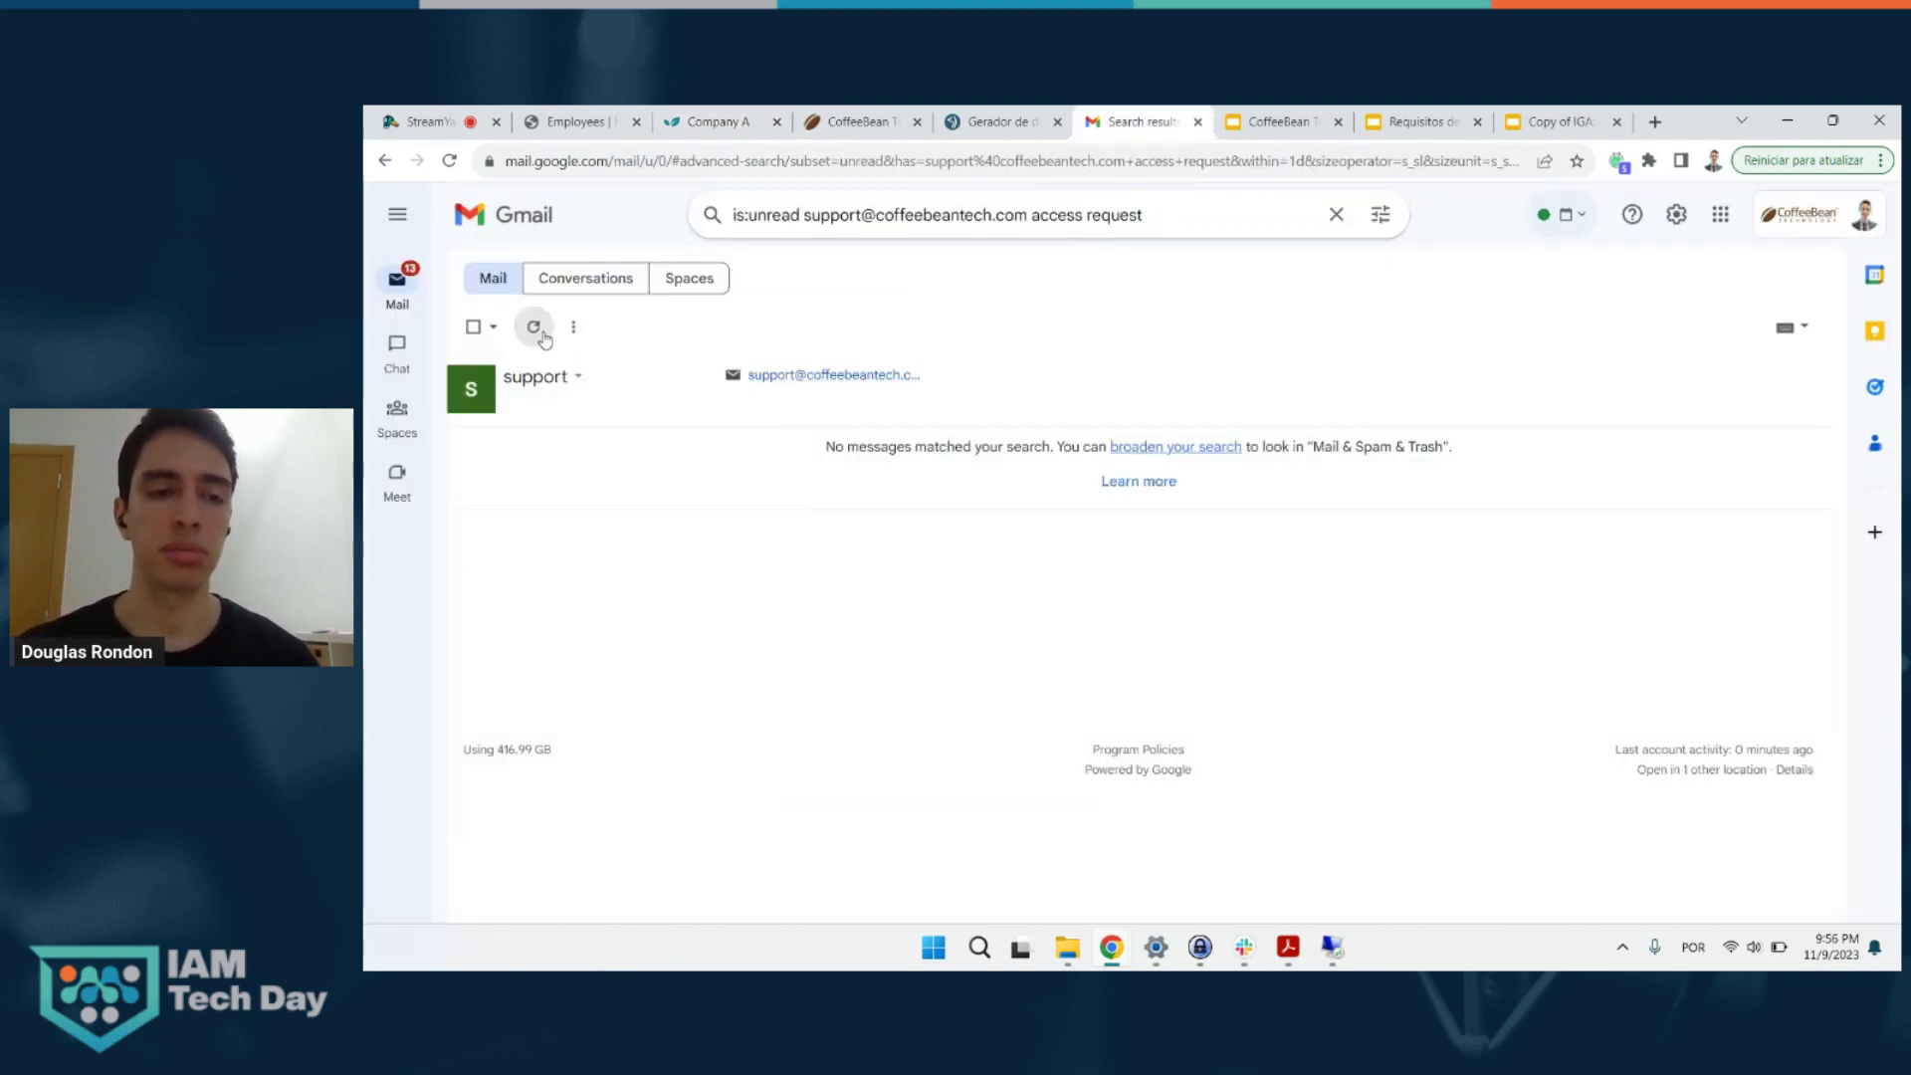
pyautogui.click(537, 332)
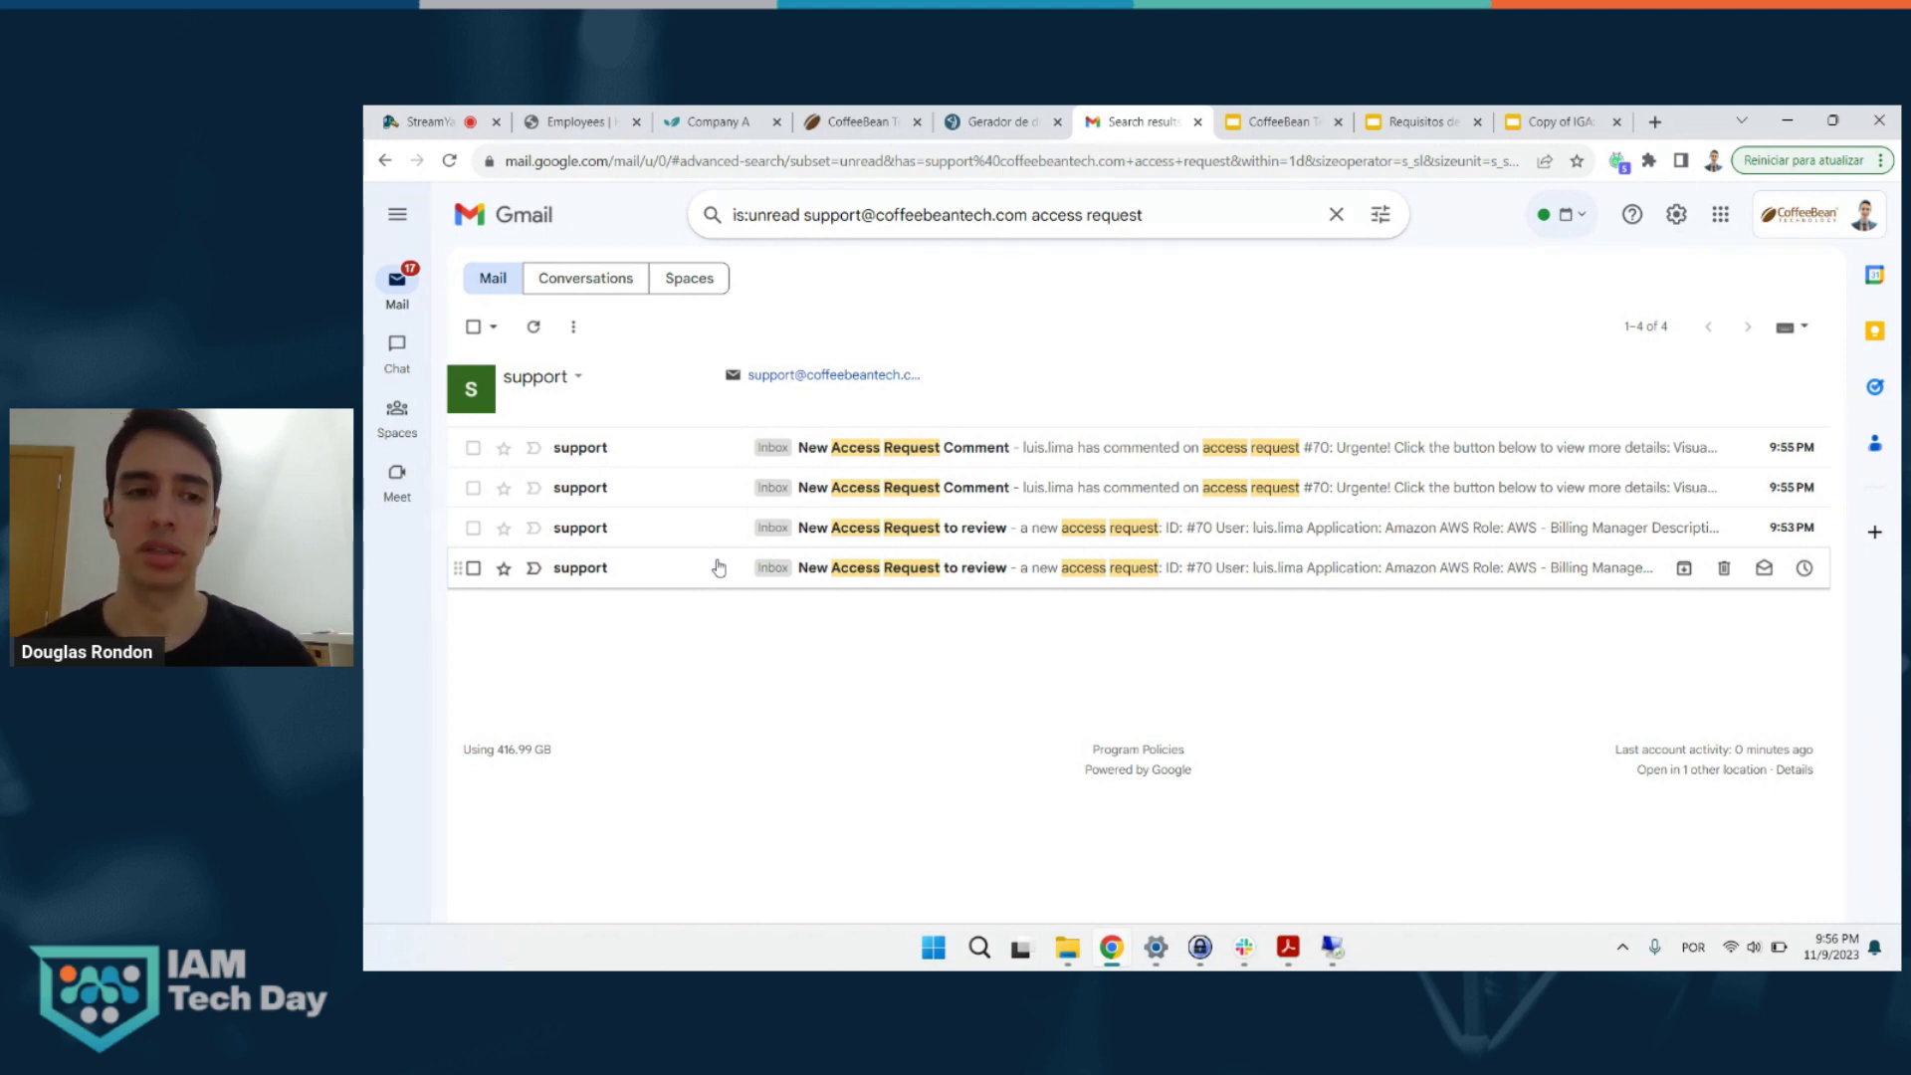
pyautogui.click(703, 565)
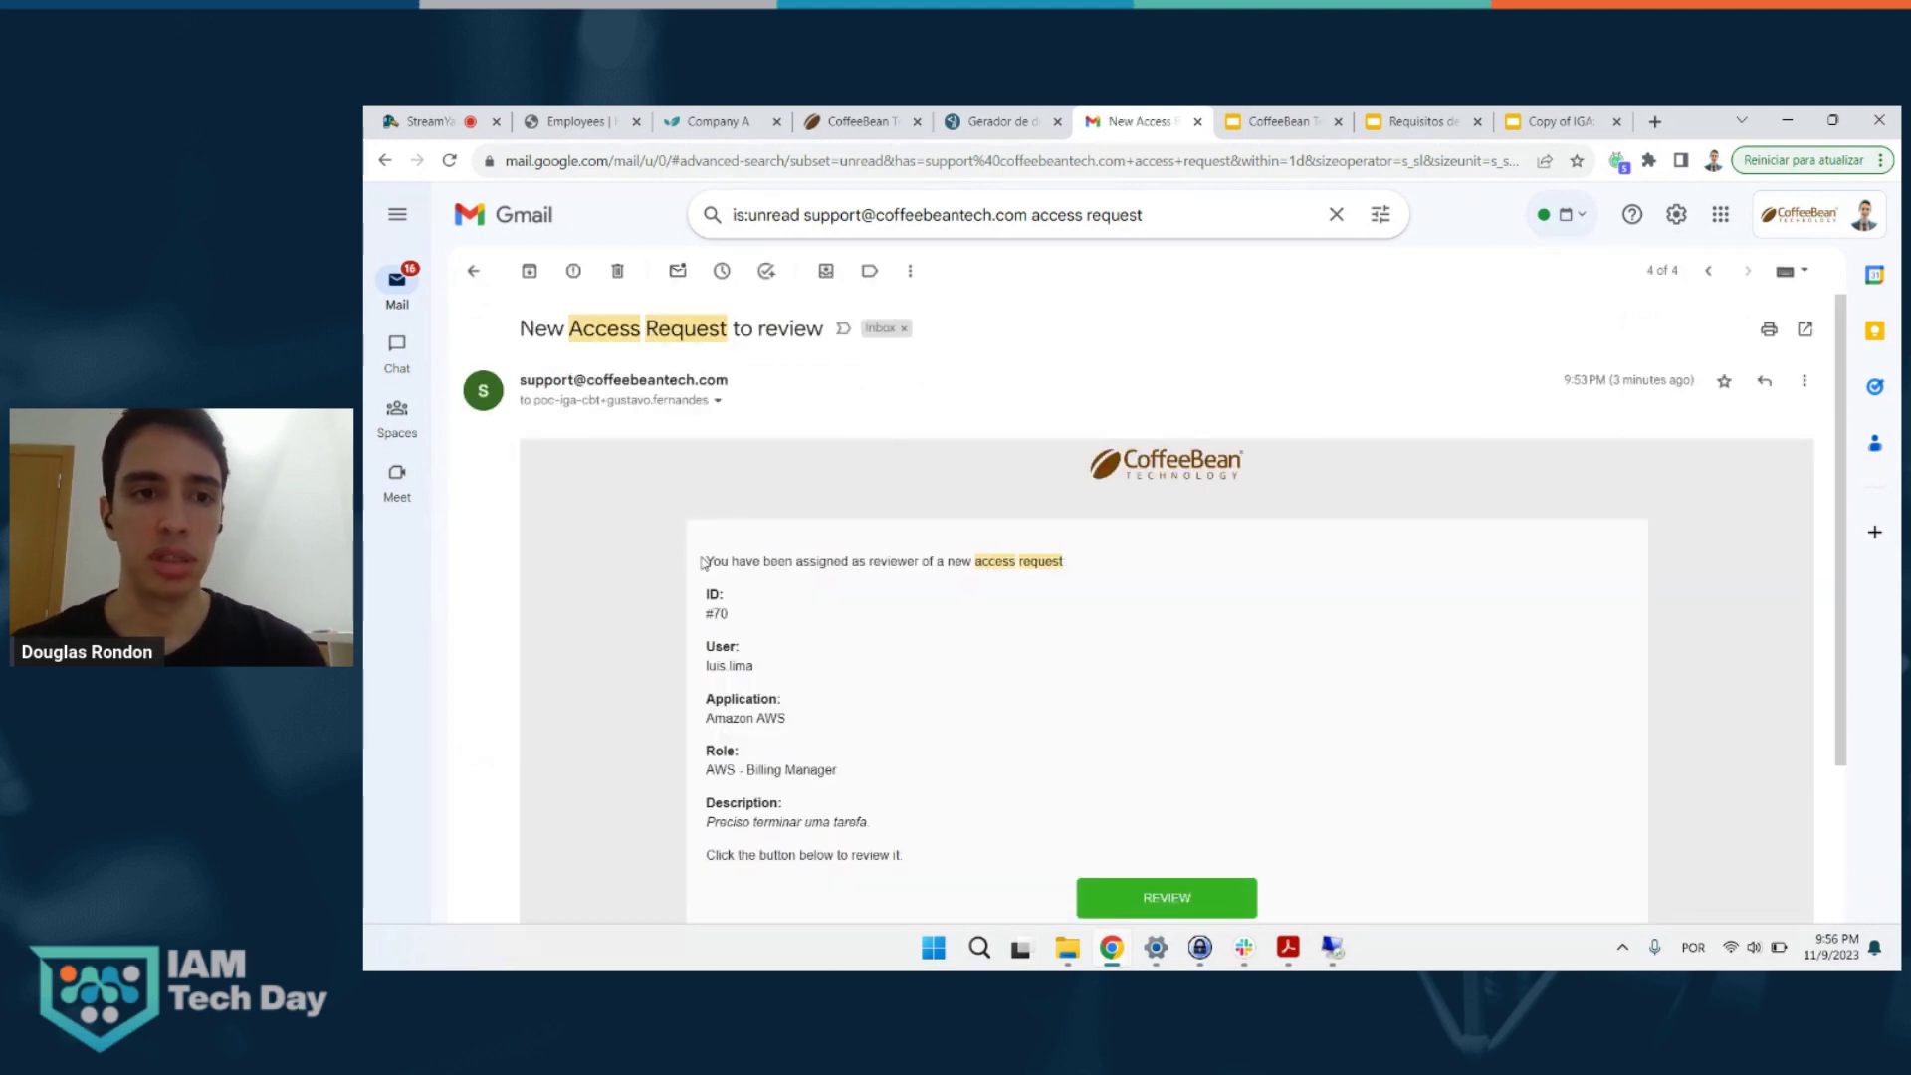
pyautogui.scroll(-1, 795, 539)
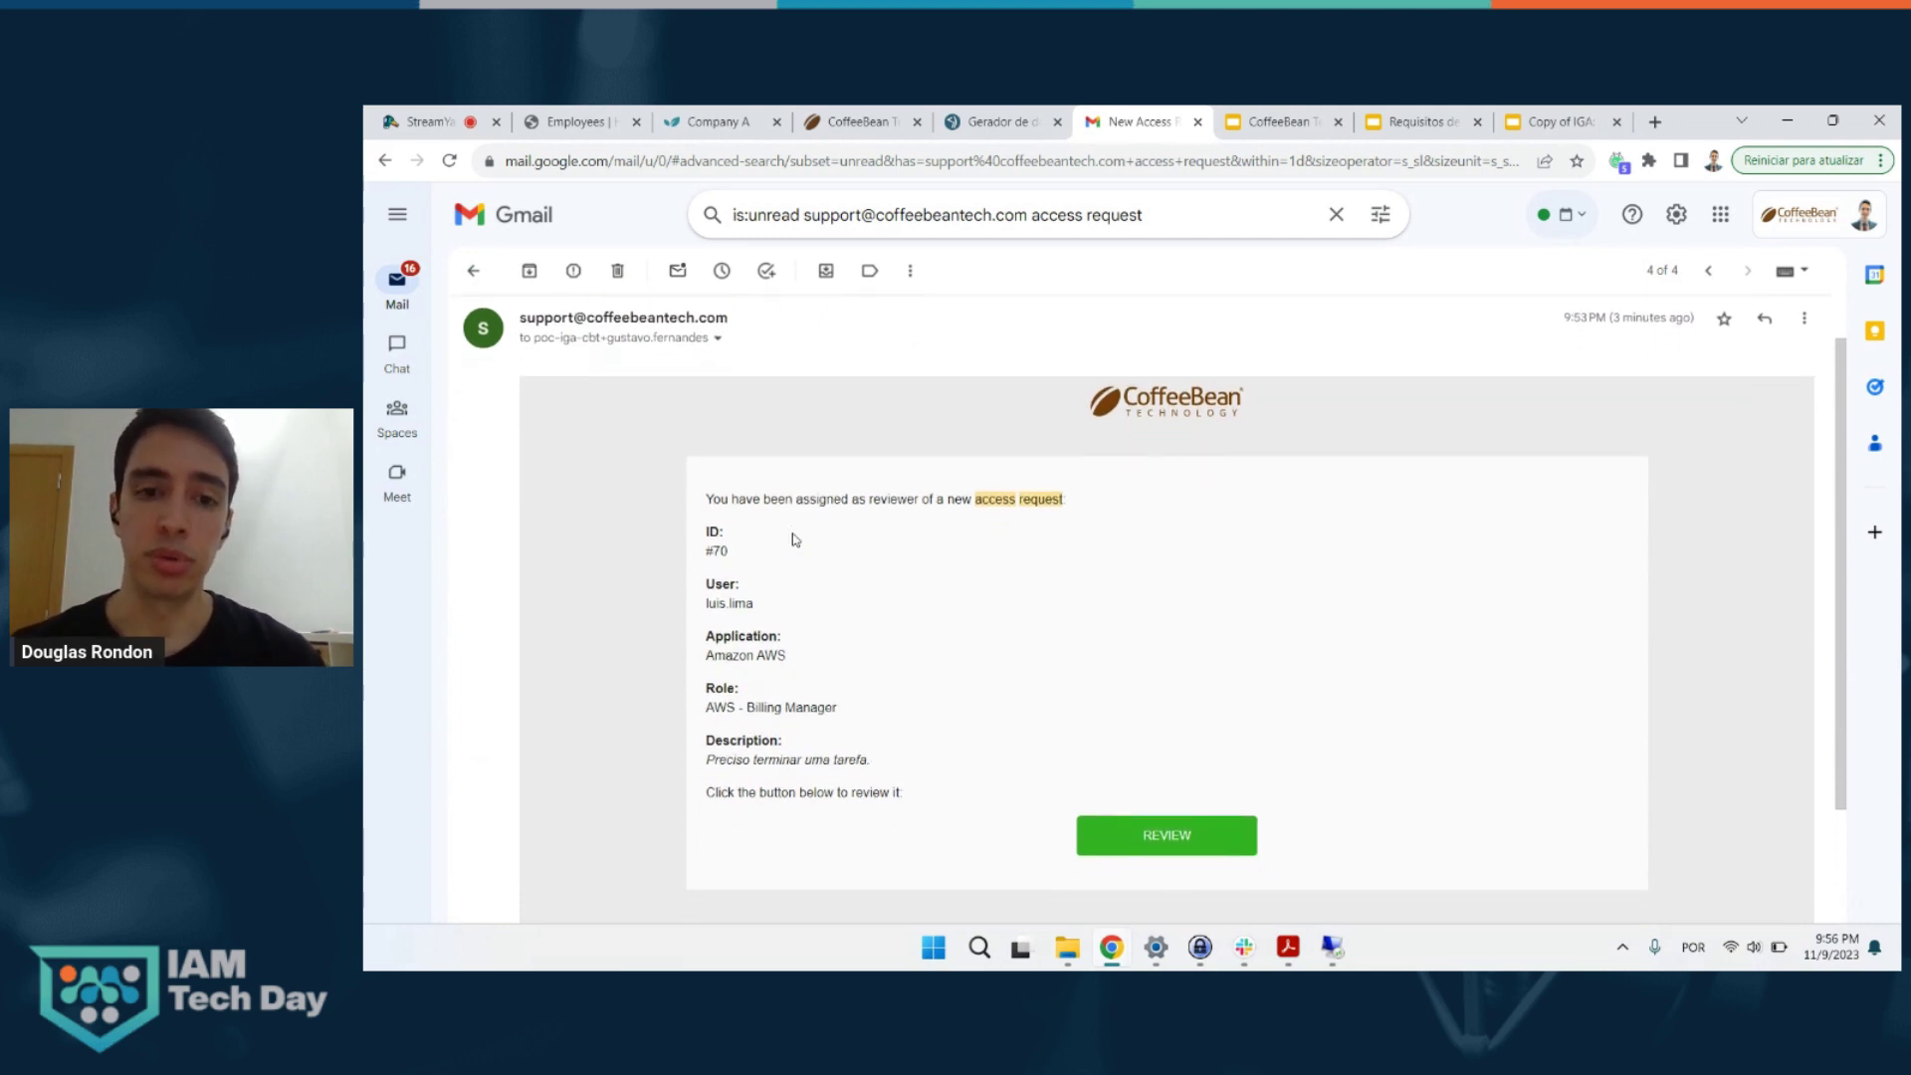
pyautogui.scroll(1, 678, 430)
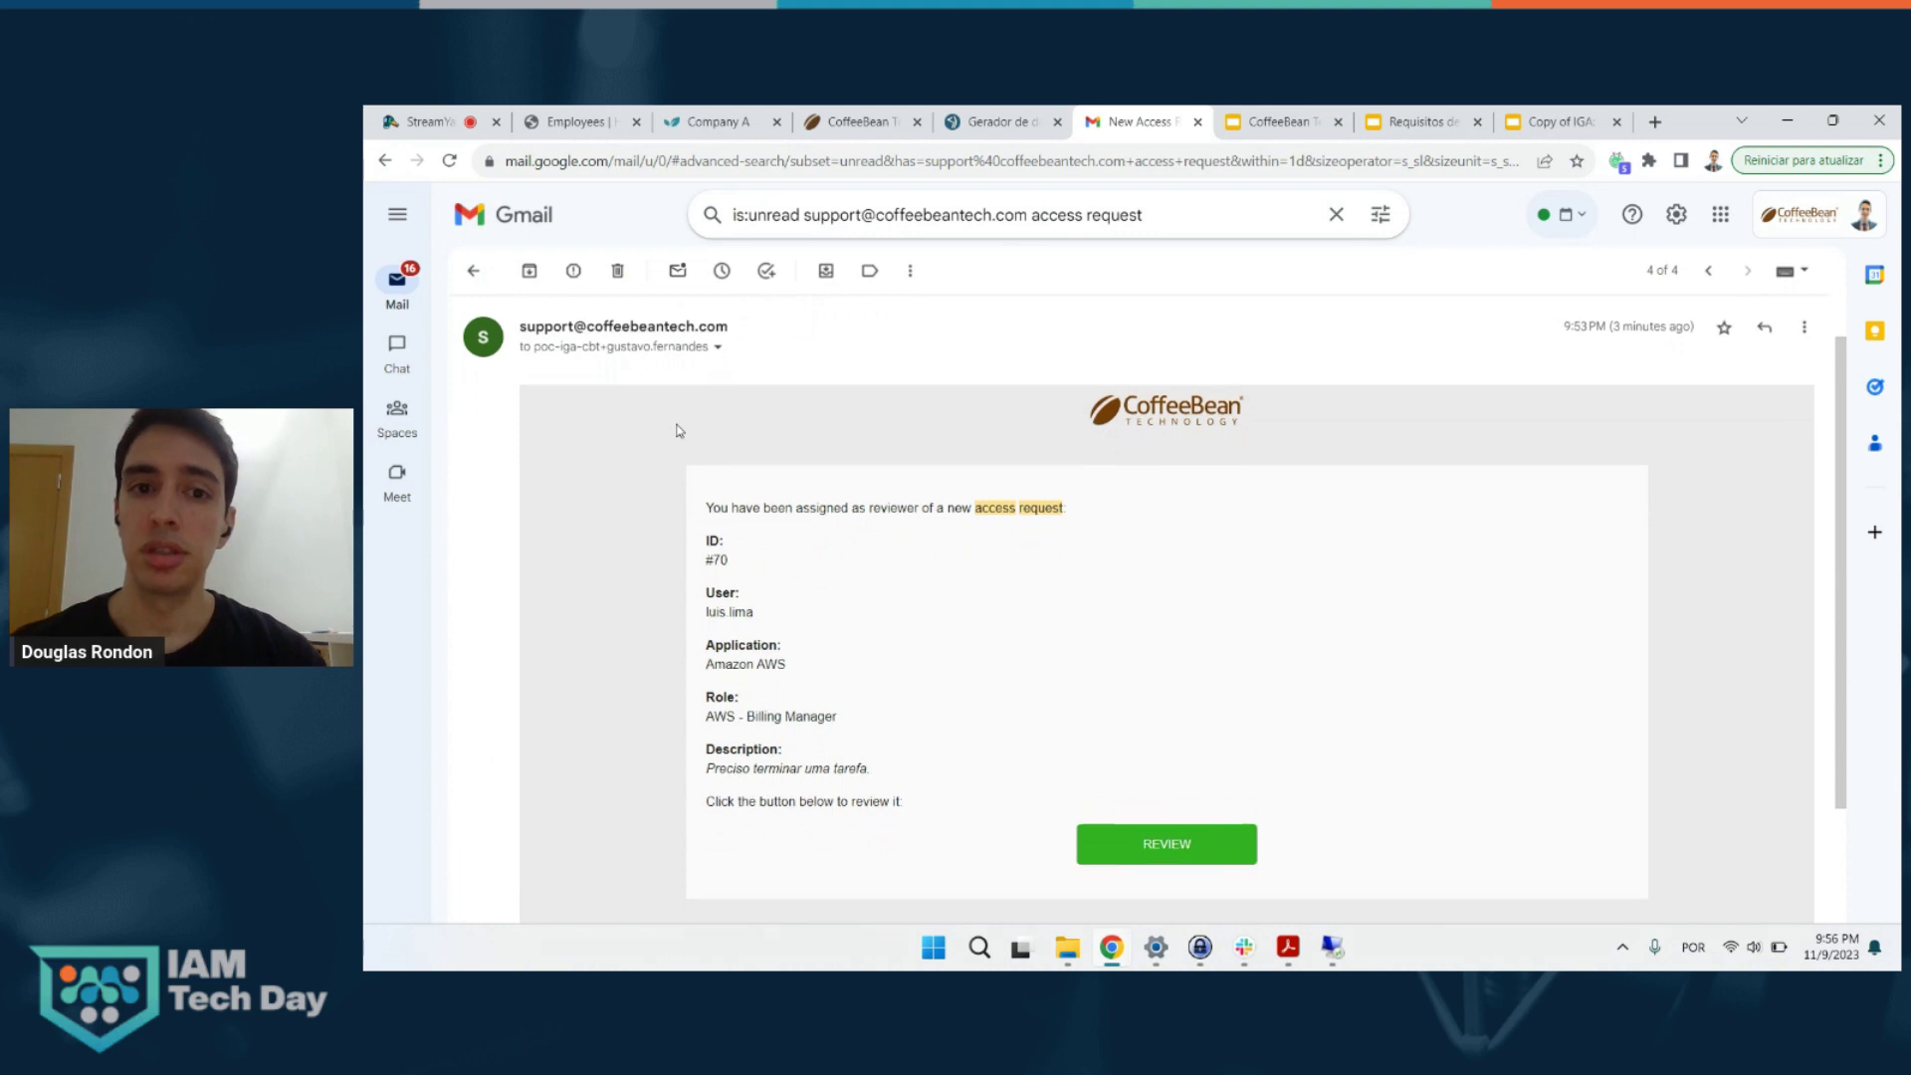
pyautogui.moveTo(609, 382); pyautogui.dragTo(706, 384)
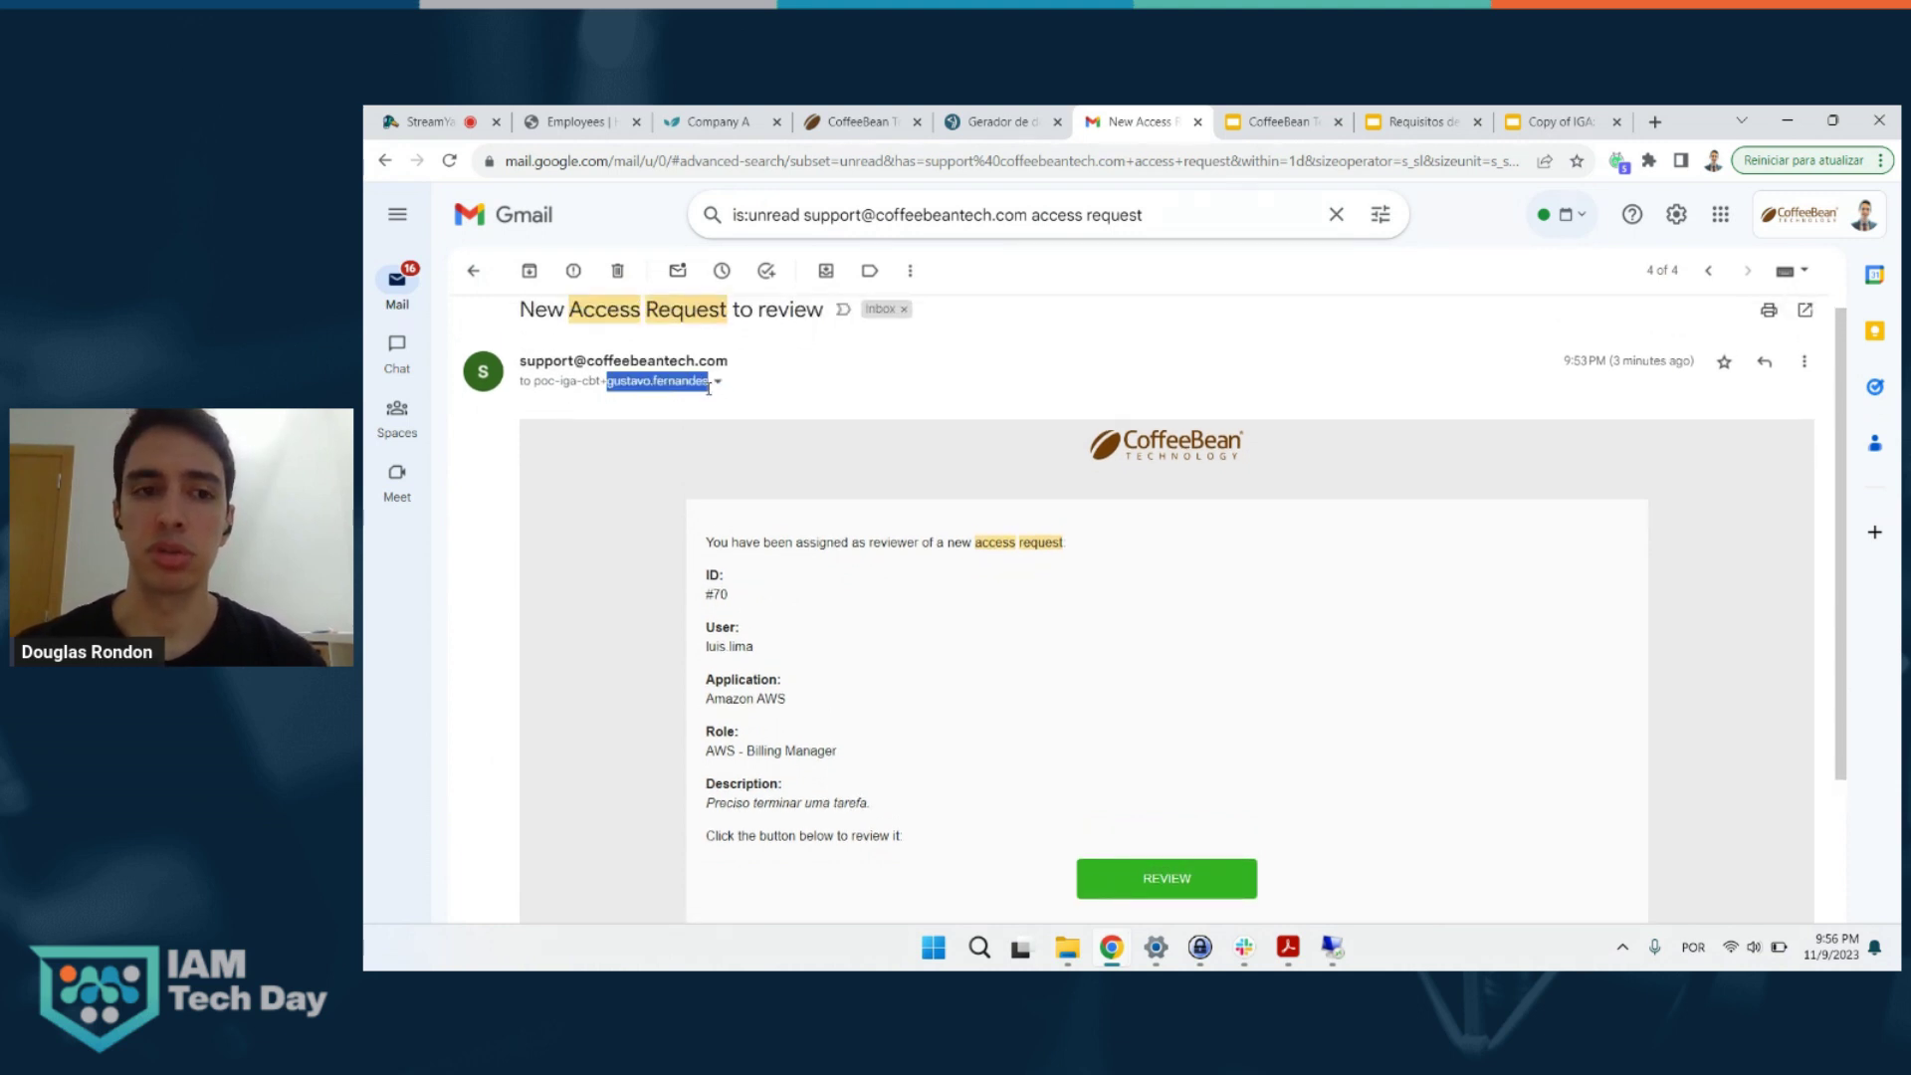
# - Read the request details and the description in the open review notification, and return to the search results
pyautogui.moveTo(624, 388)
pyautogui.click(655, 528)
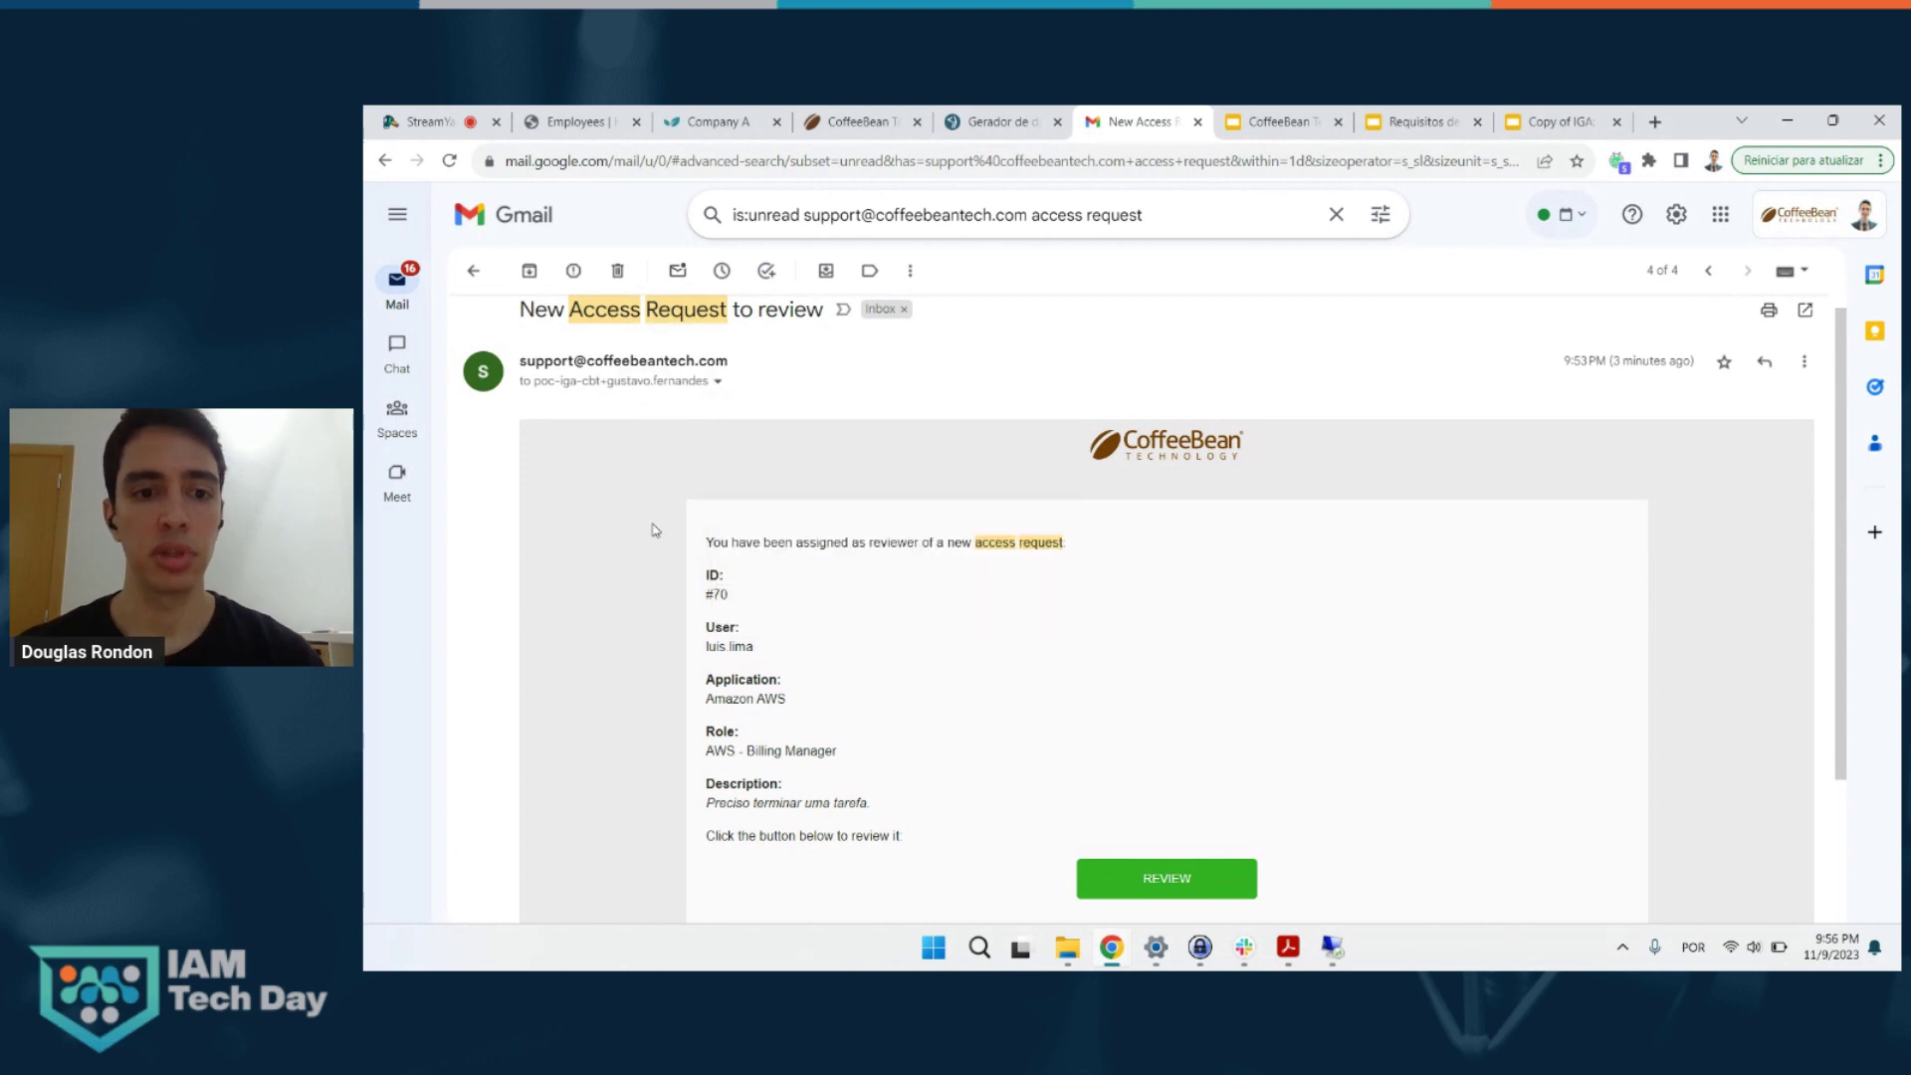
pyautogui.scroll(-1, 793, 700)
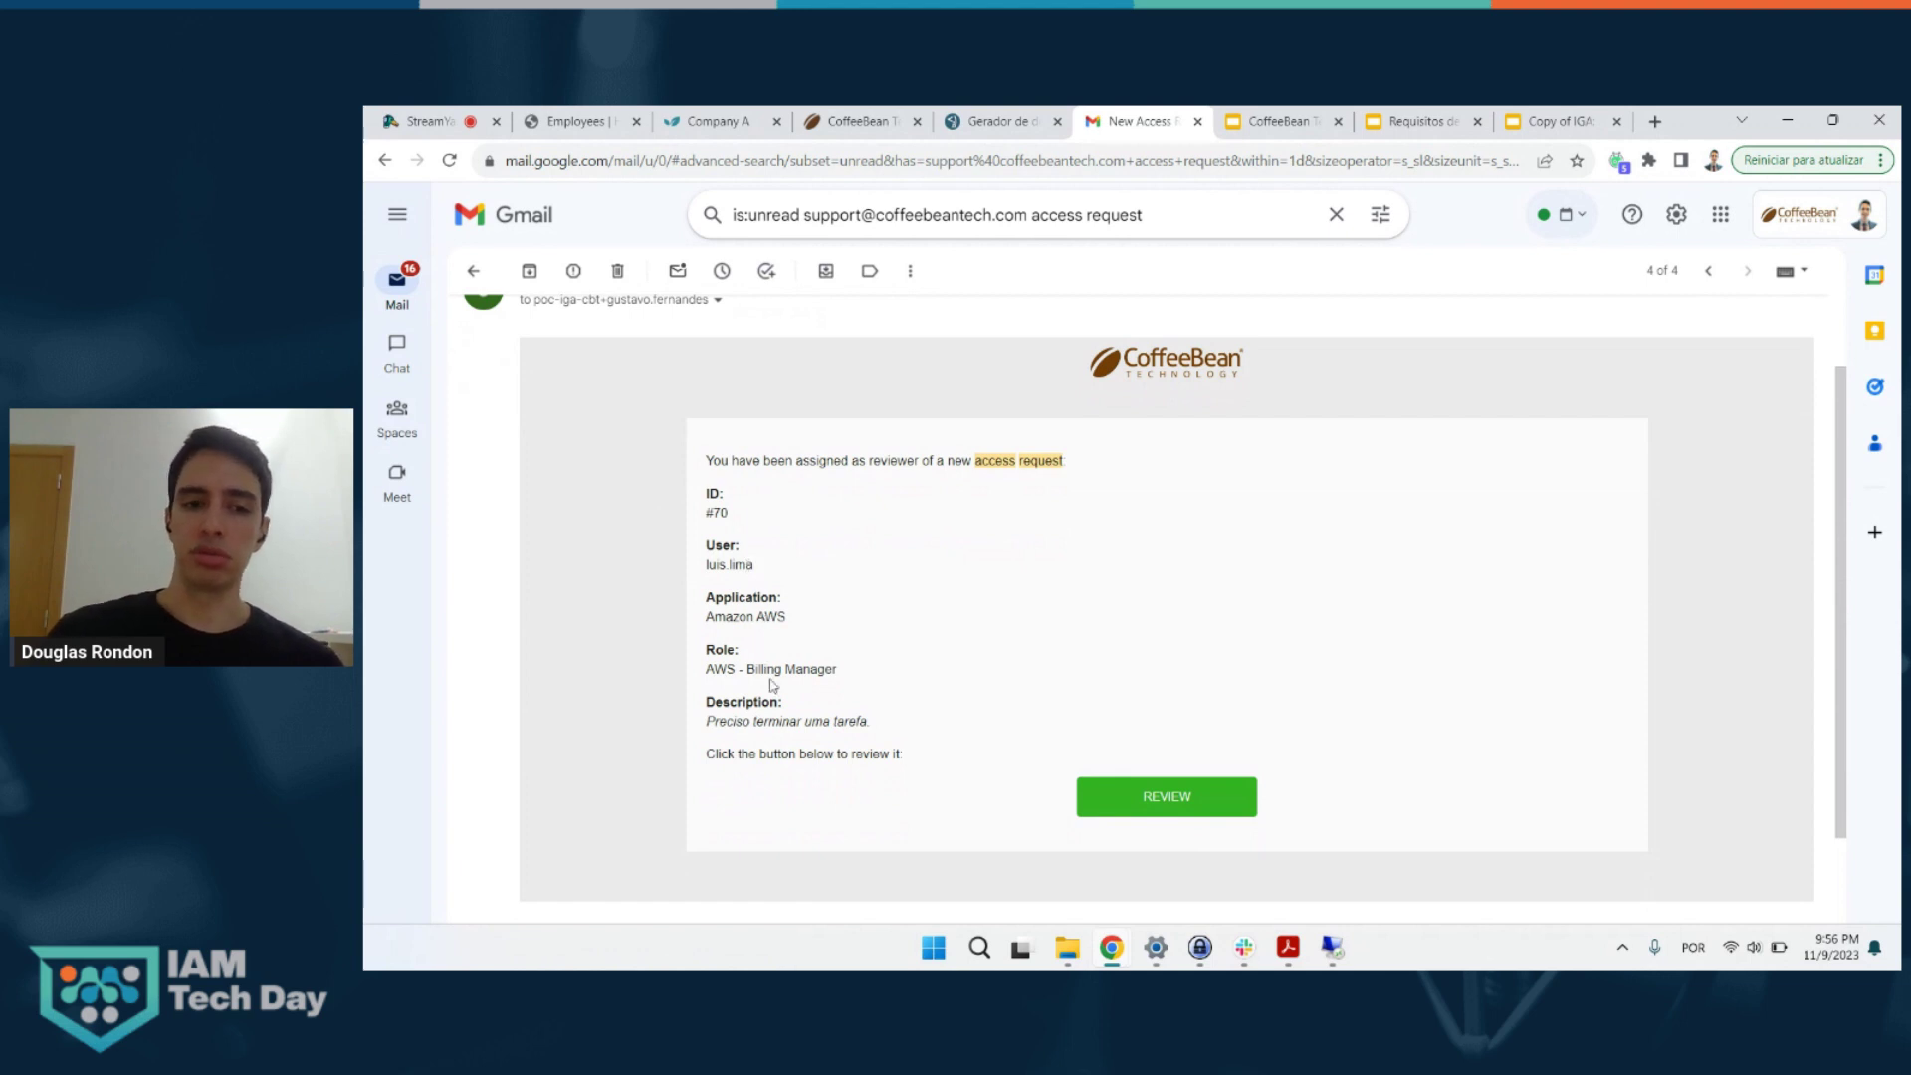
pyautogui.tripleClick(734, 720)
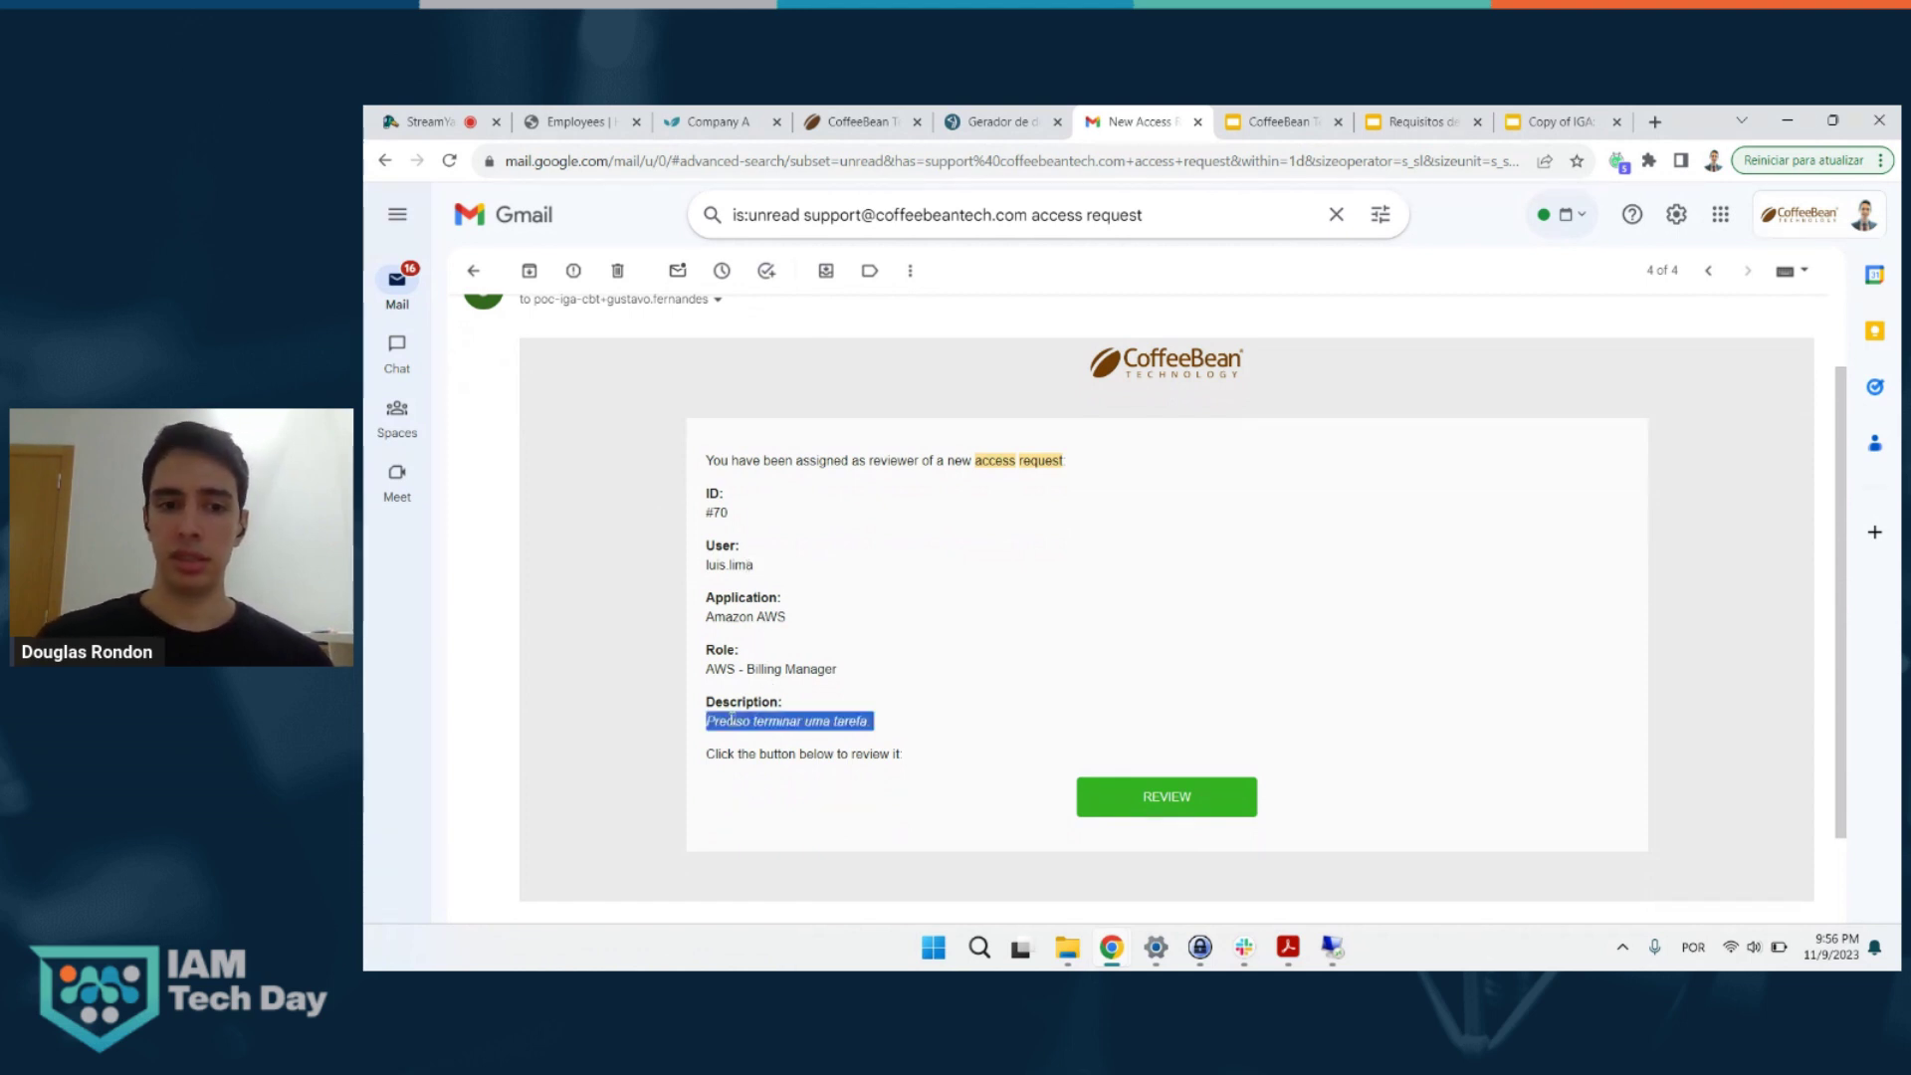
pyautogui.hotkey('alt', 'Left')
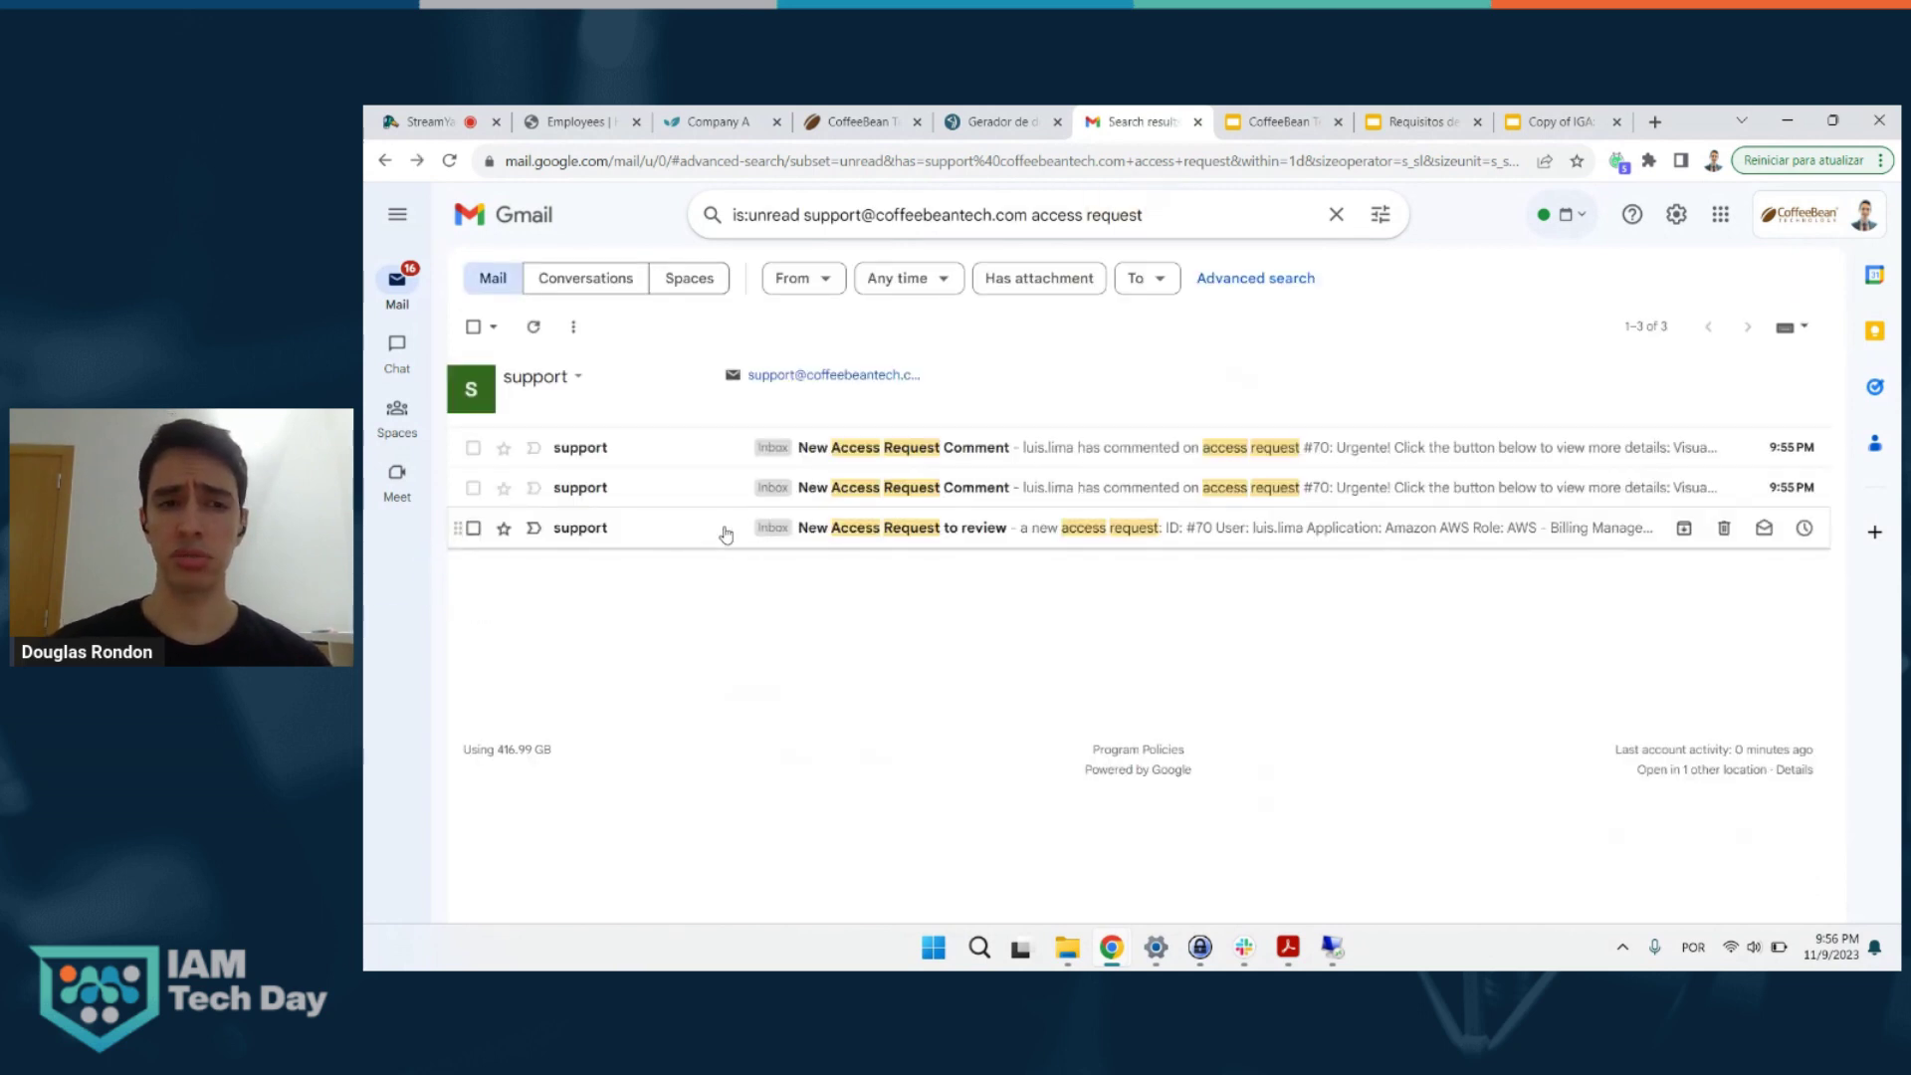
# - Open the remaining "New Access Request to review" message, check its recipient details, and return to the search results
pyautogui.click(726, 534)
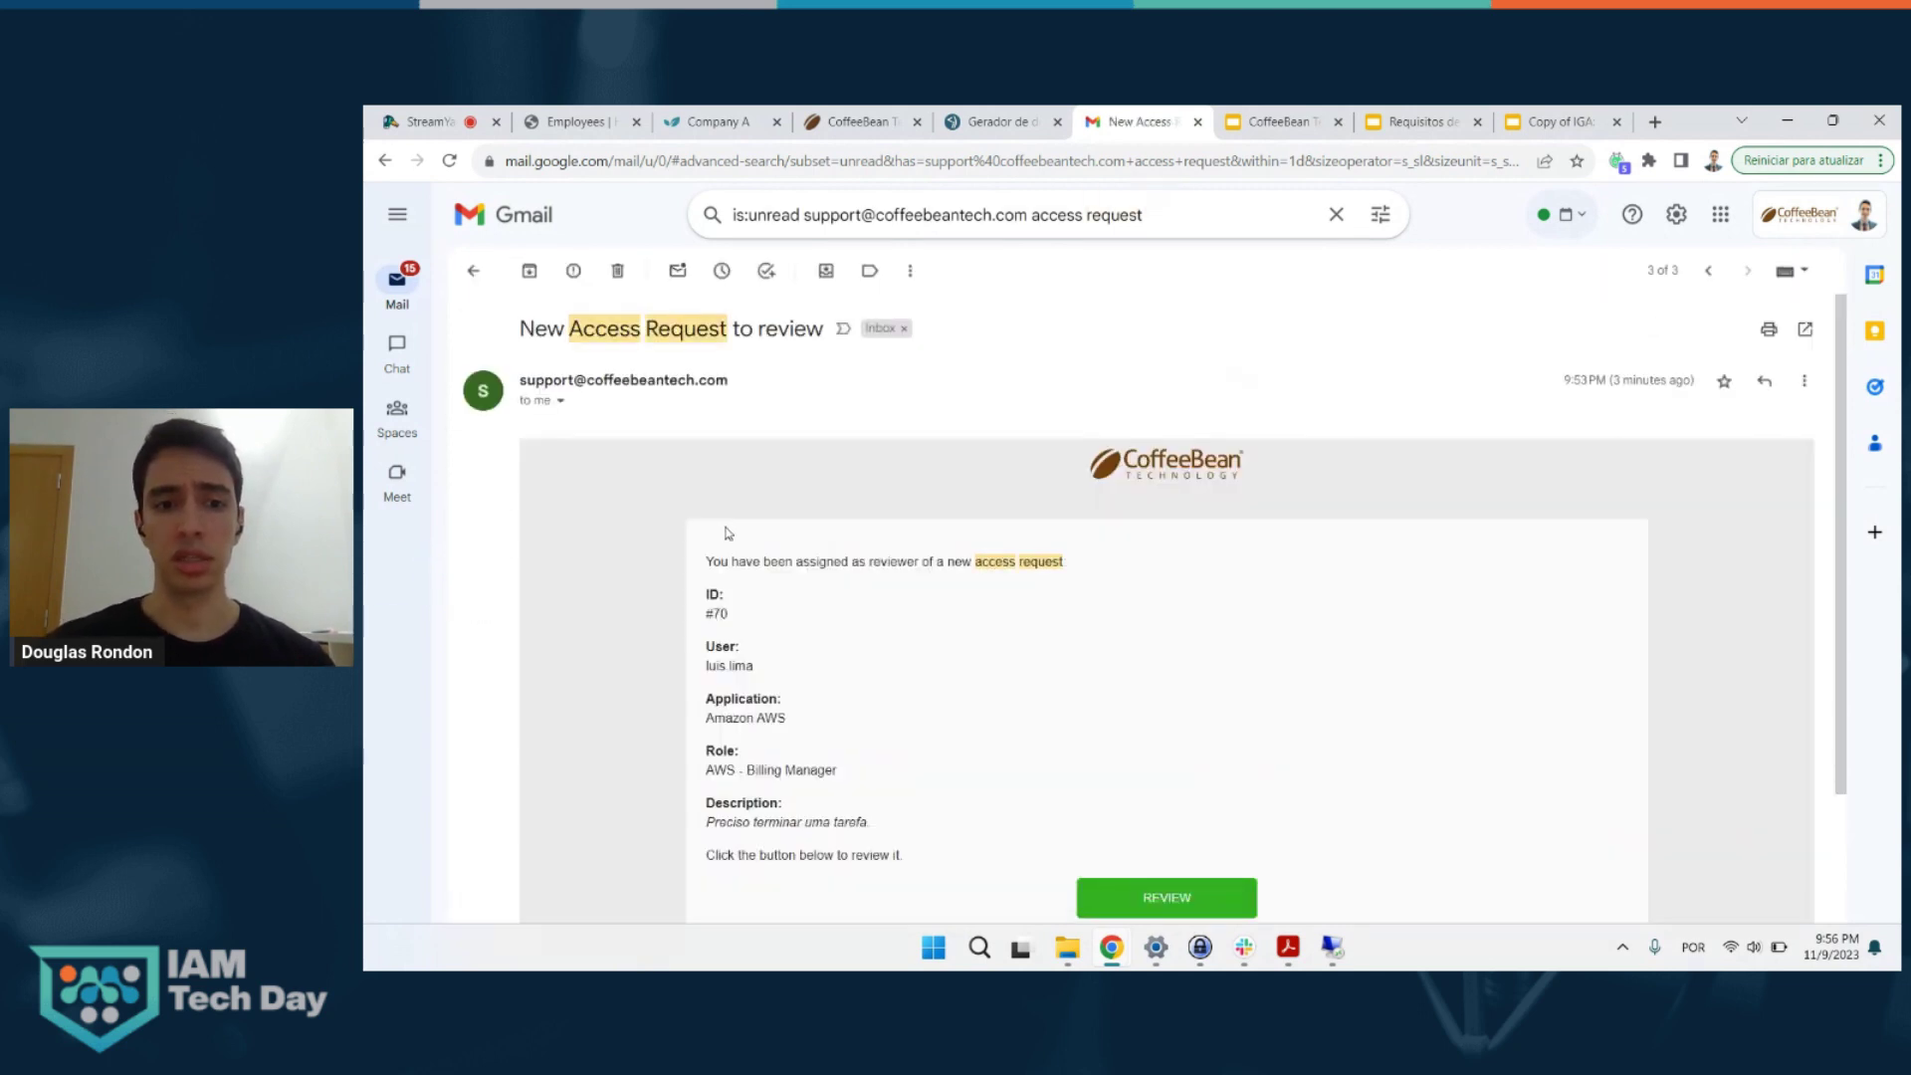
pyautogui.click(559, 401)
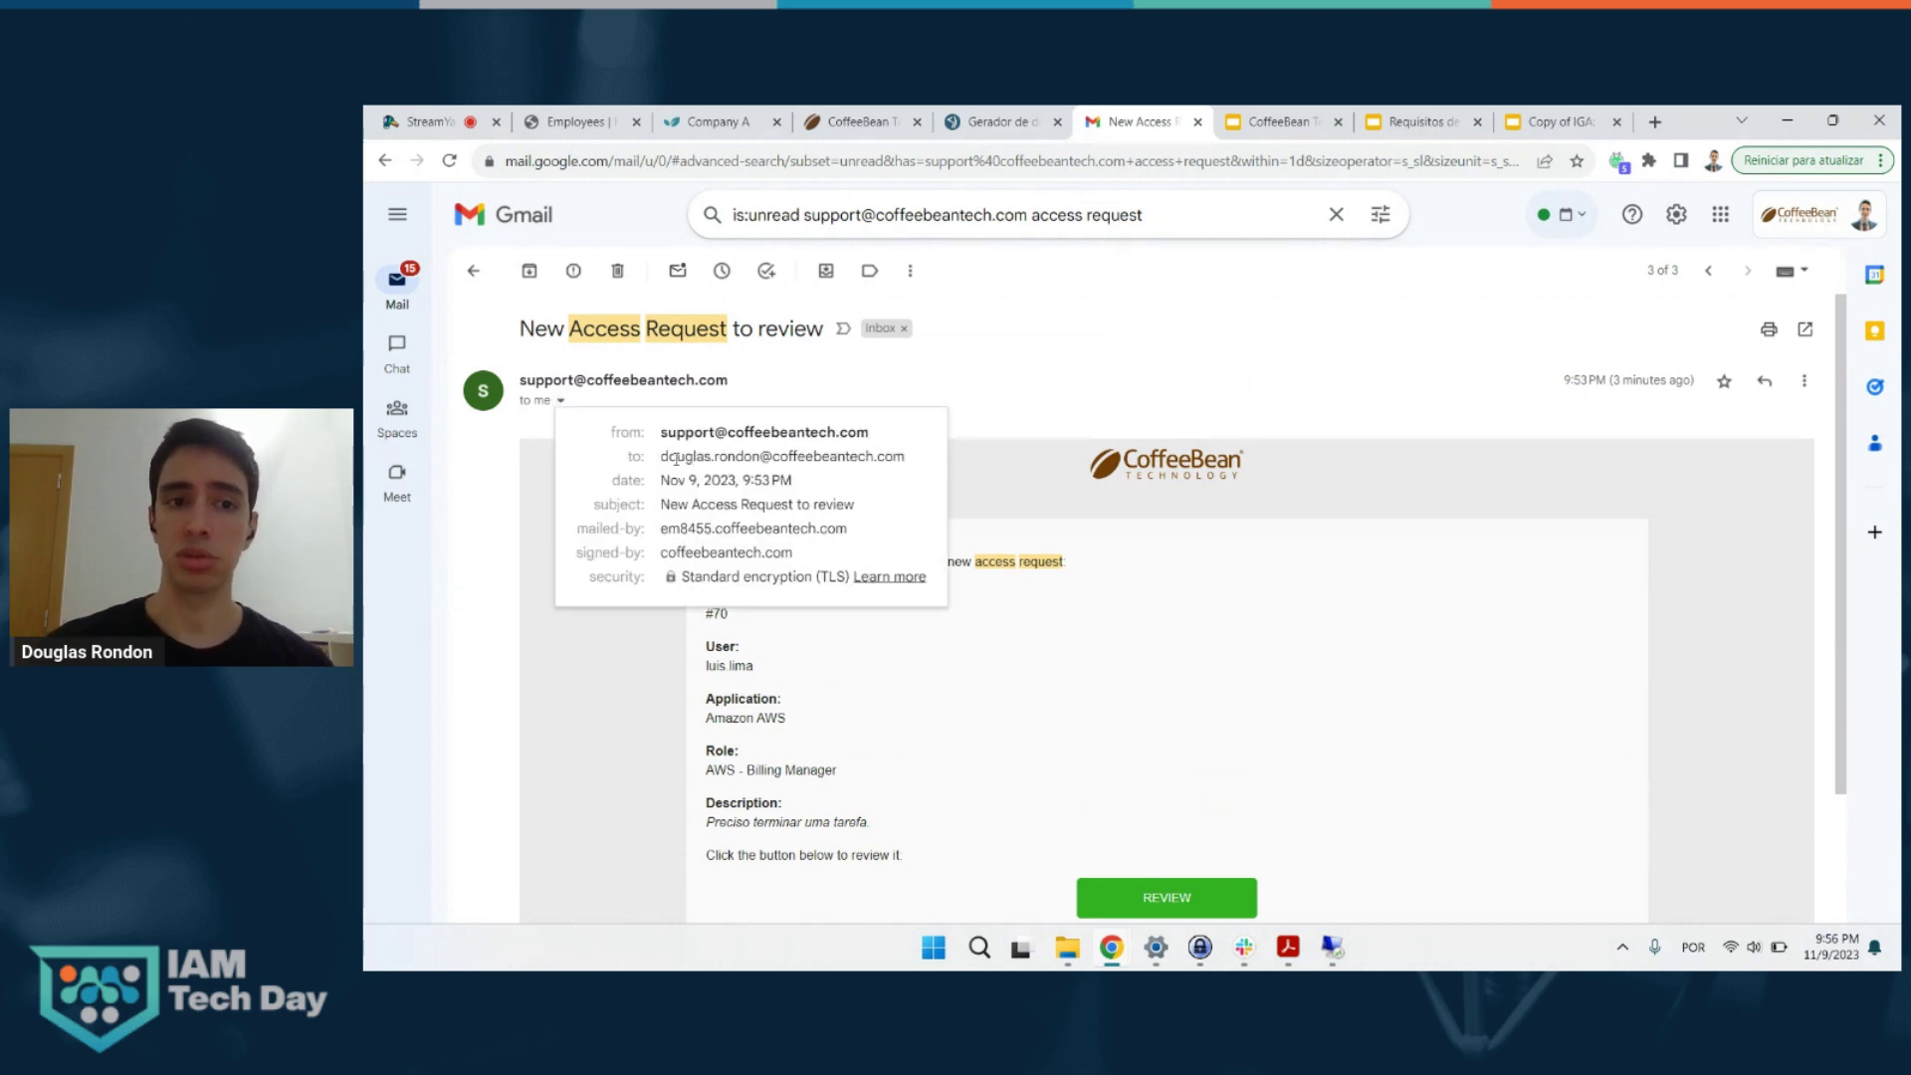
pyautogui.click(841, 393)
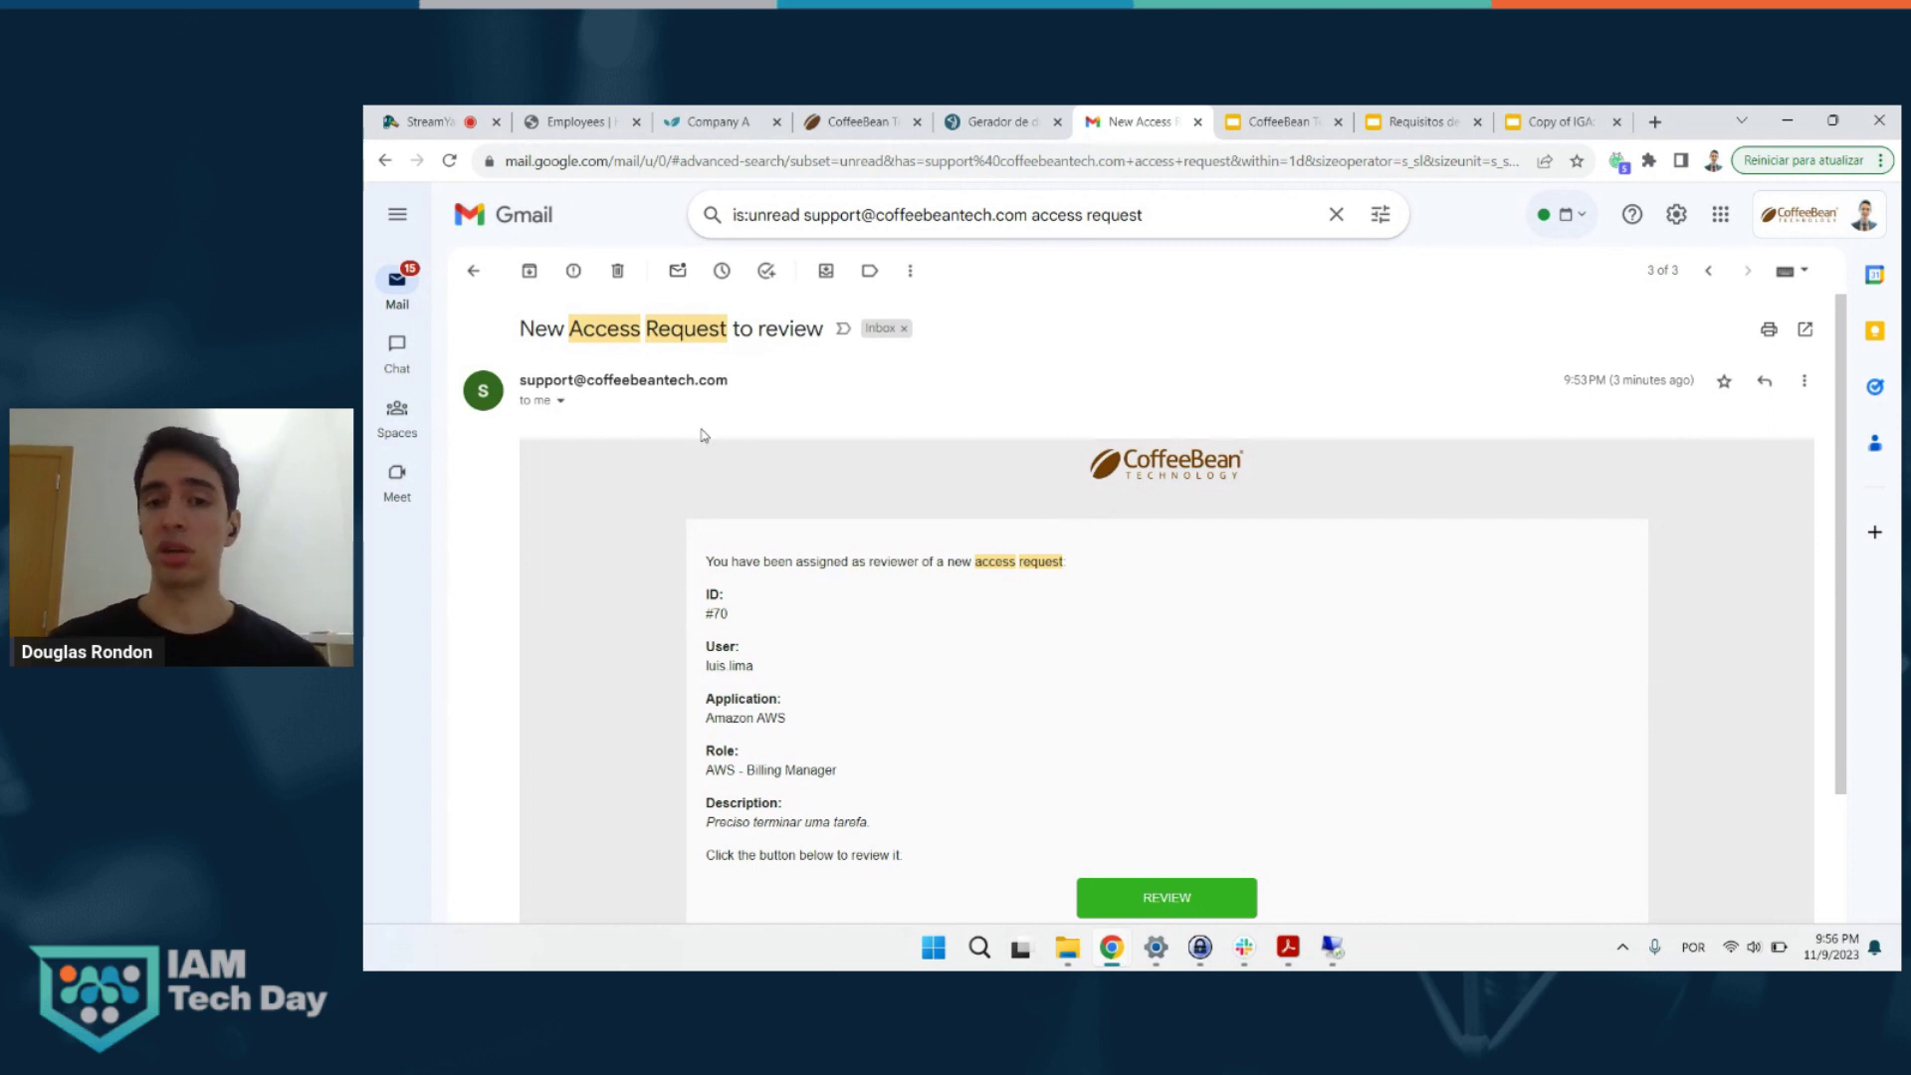
pyautogui.hotkey('alt', 'Left')
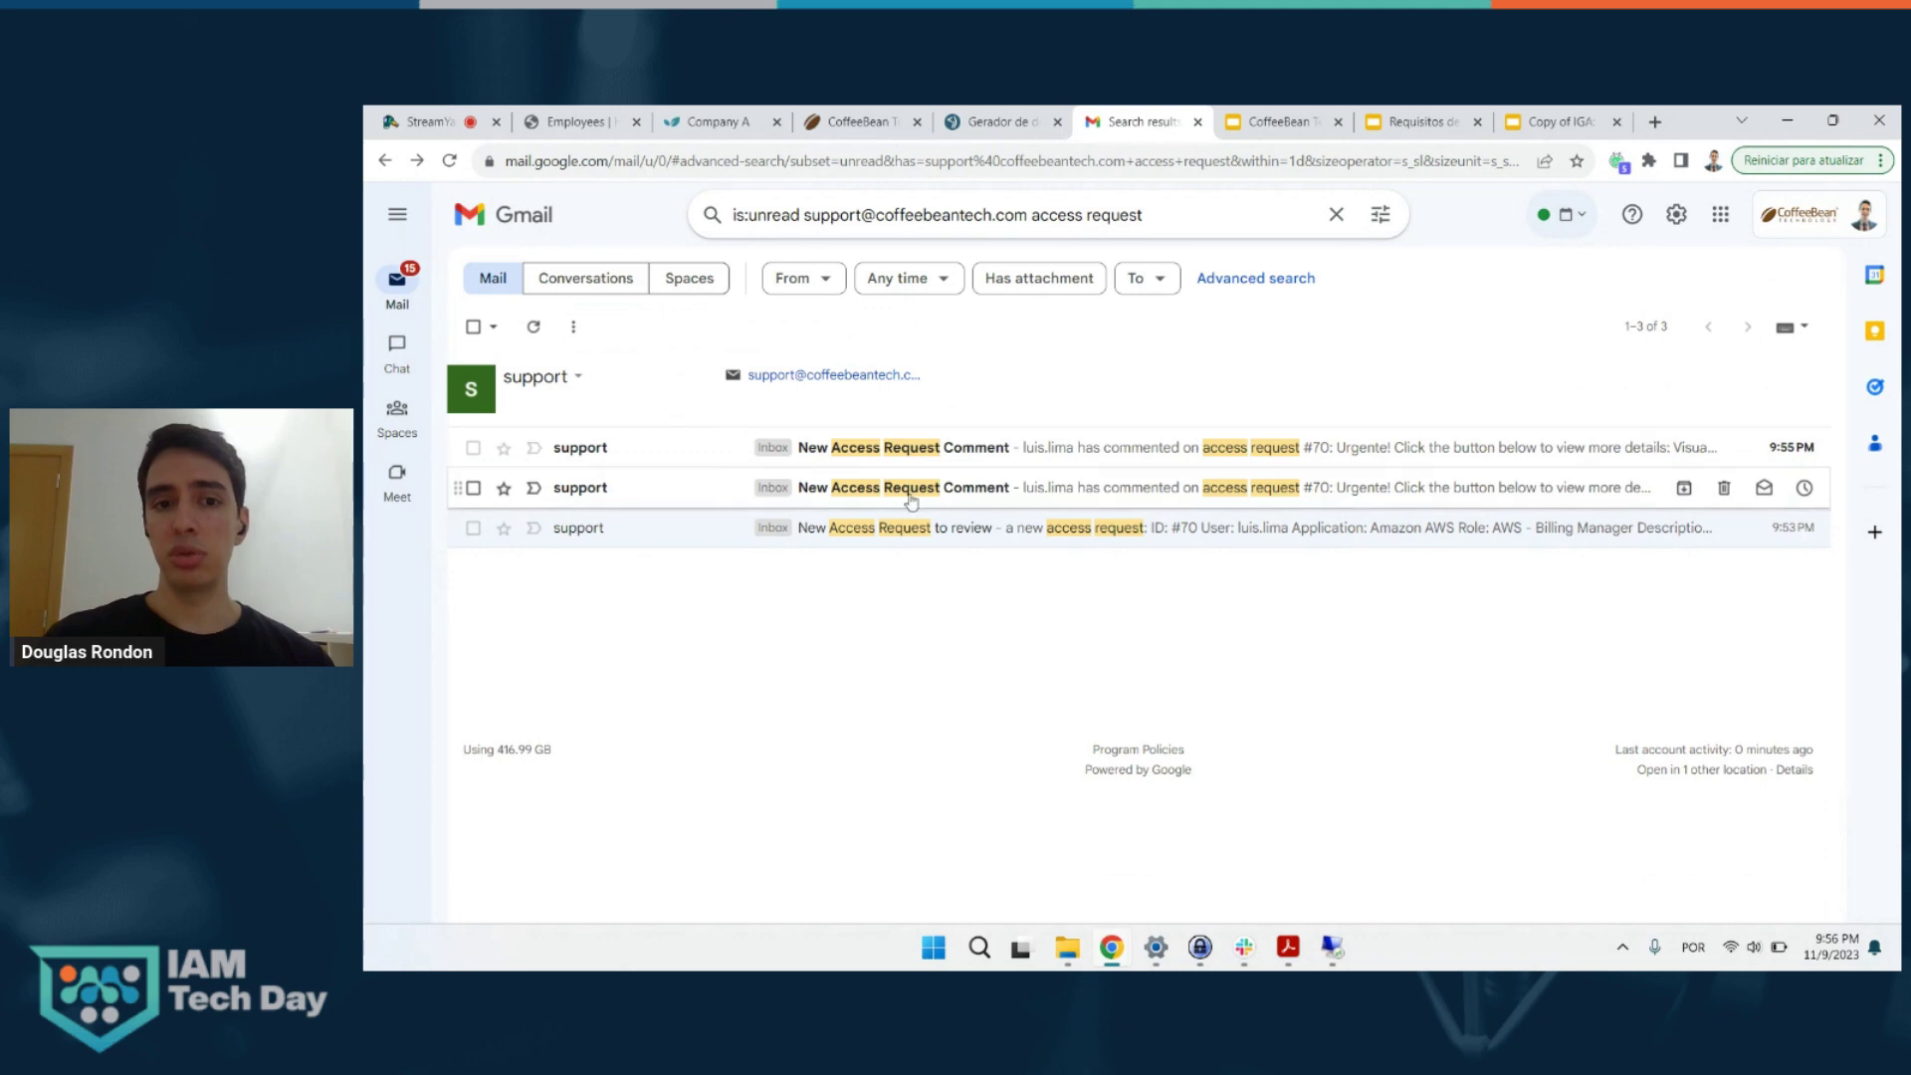
# - Examine both "New Access Request Comment" messages, checking the comment text and the recipients
pyautogui.click(946, 505)
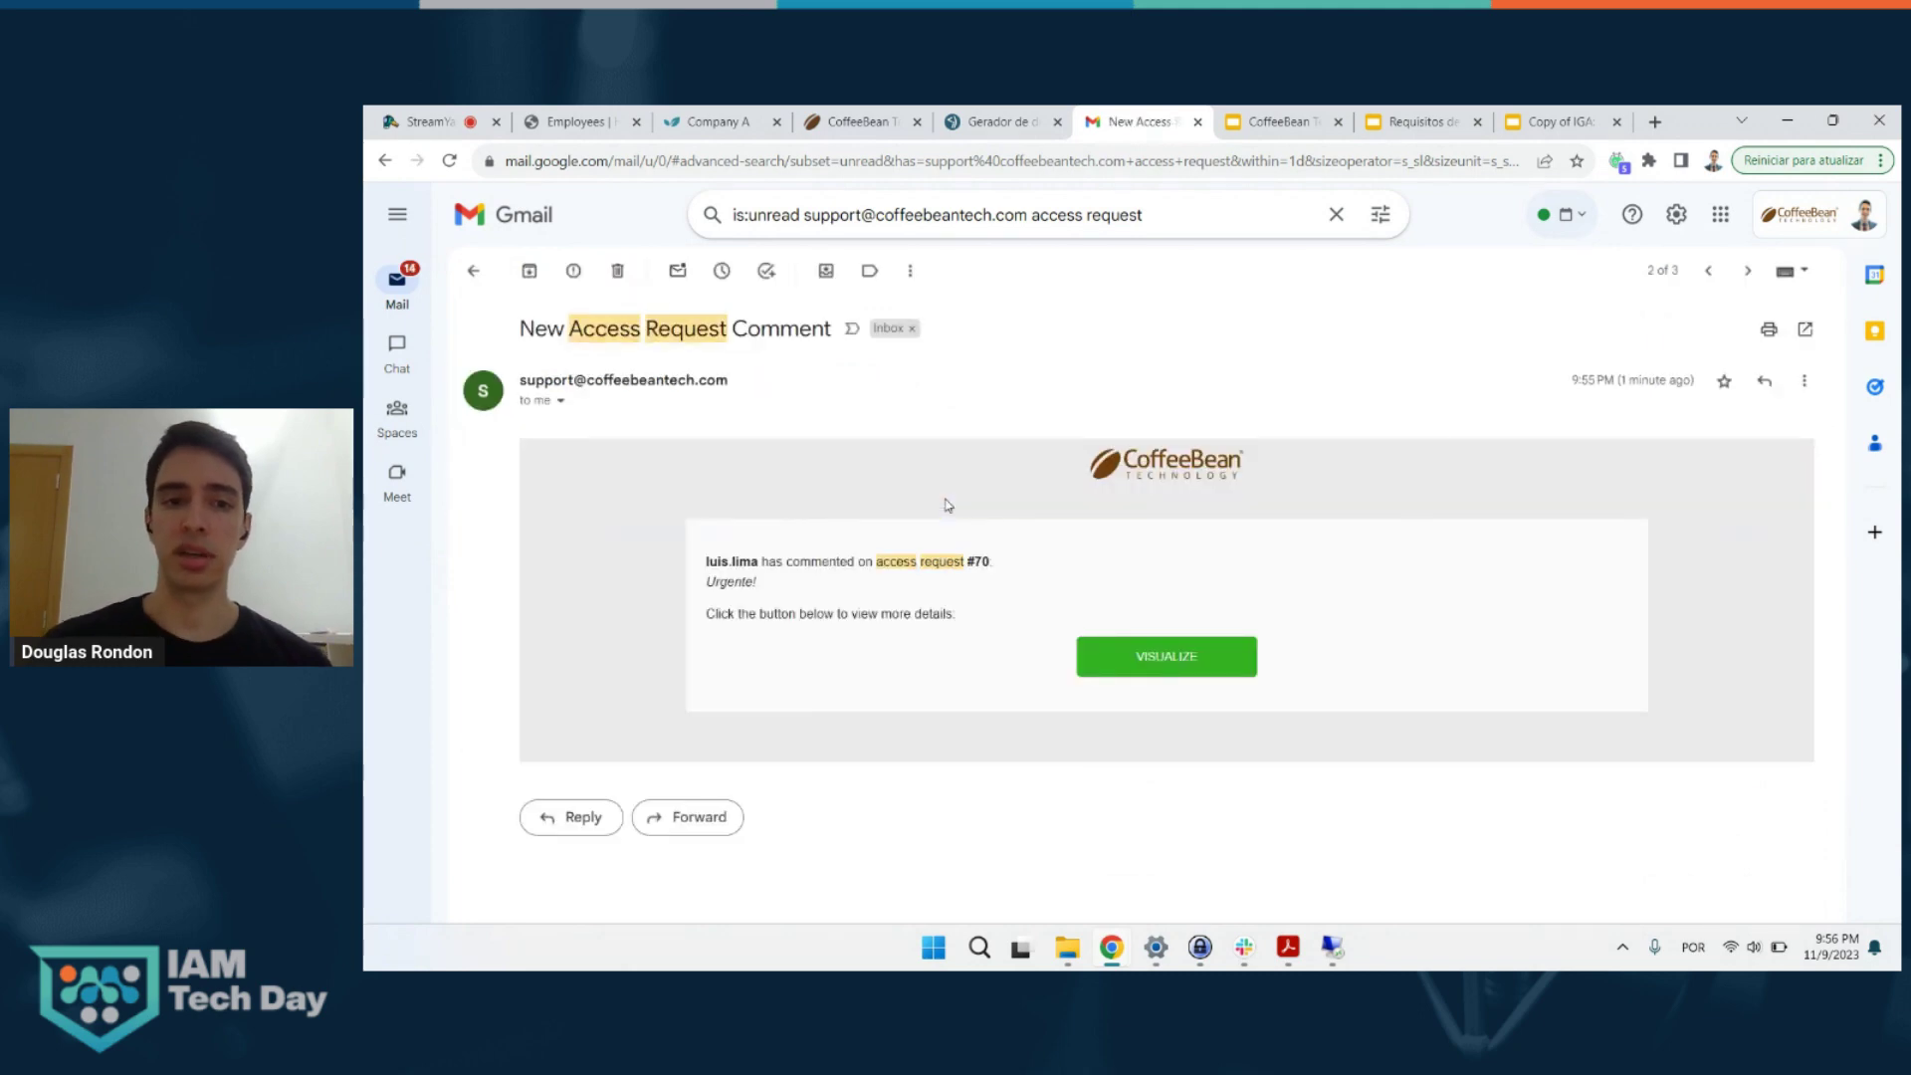
pyautogui.doubleClick(732, 583)
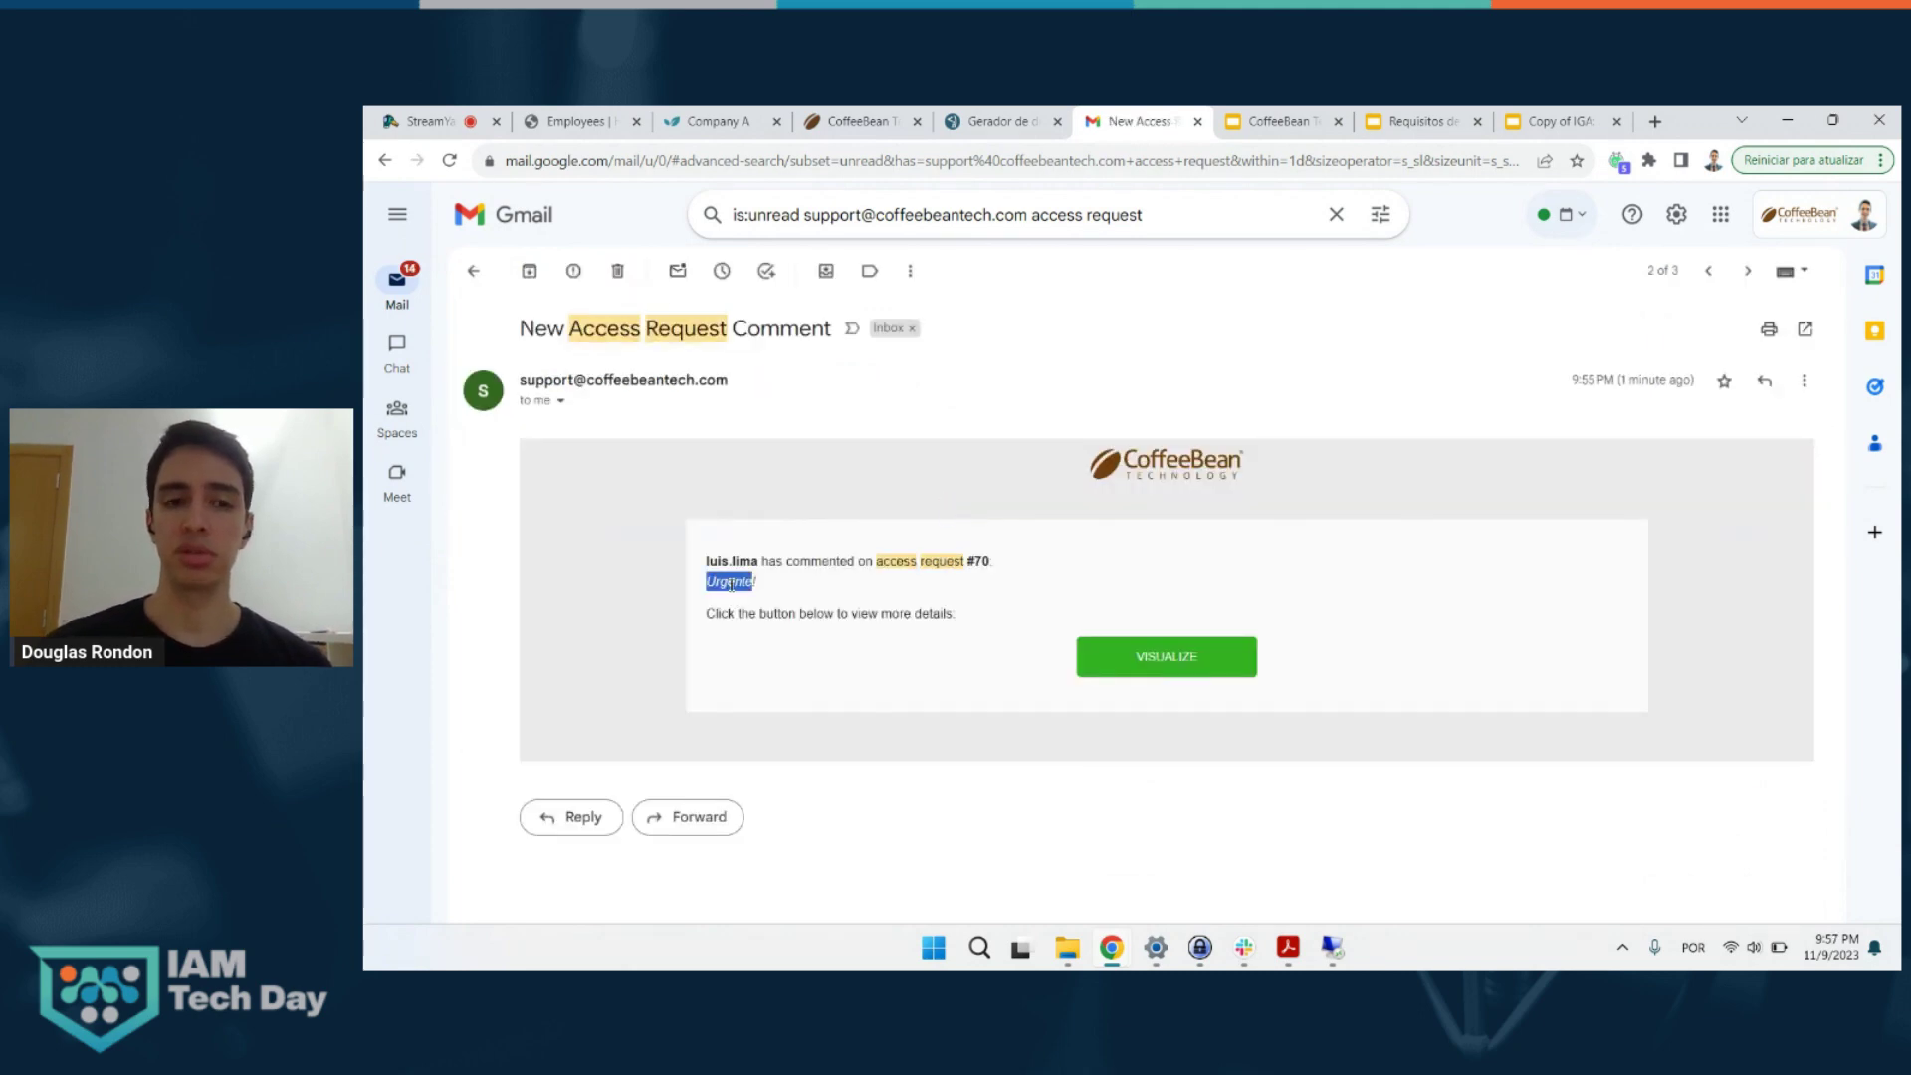
pyautogui.click(482, 571)
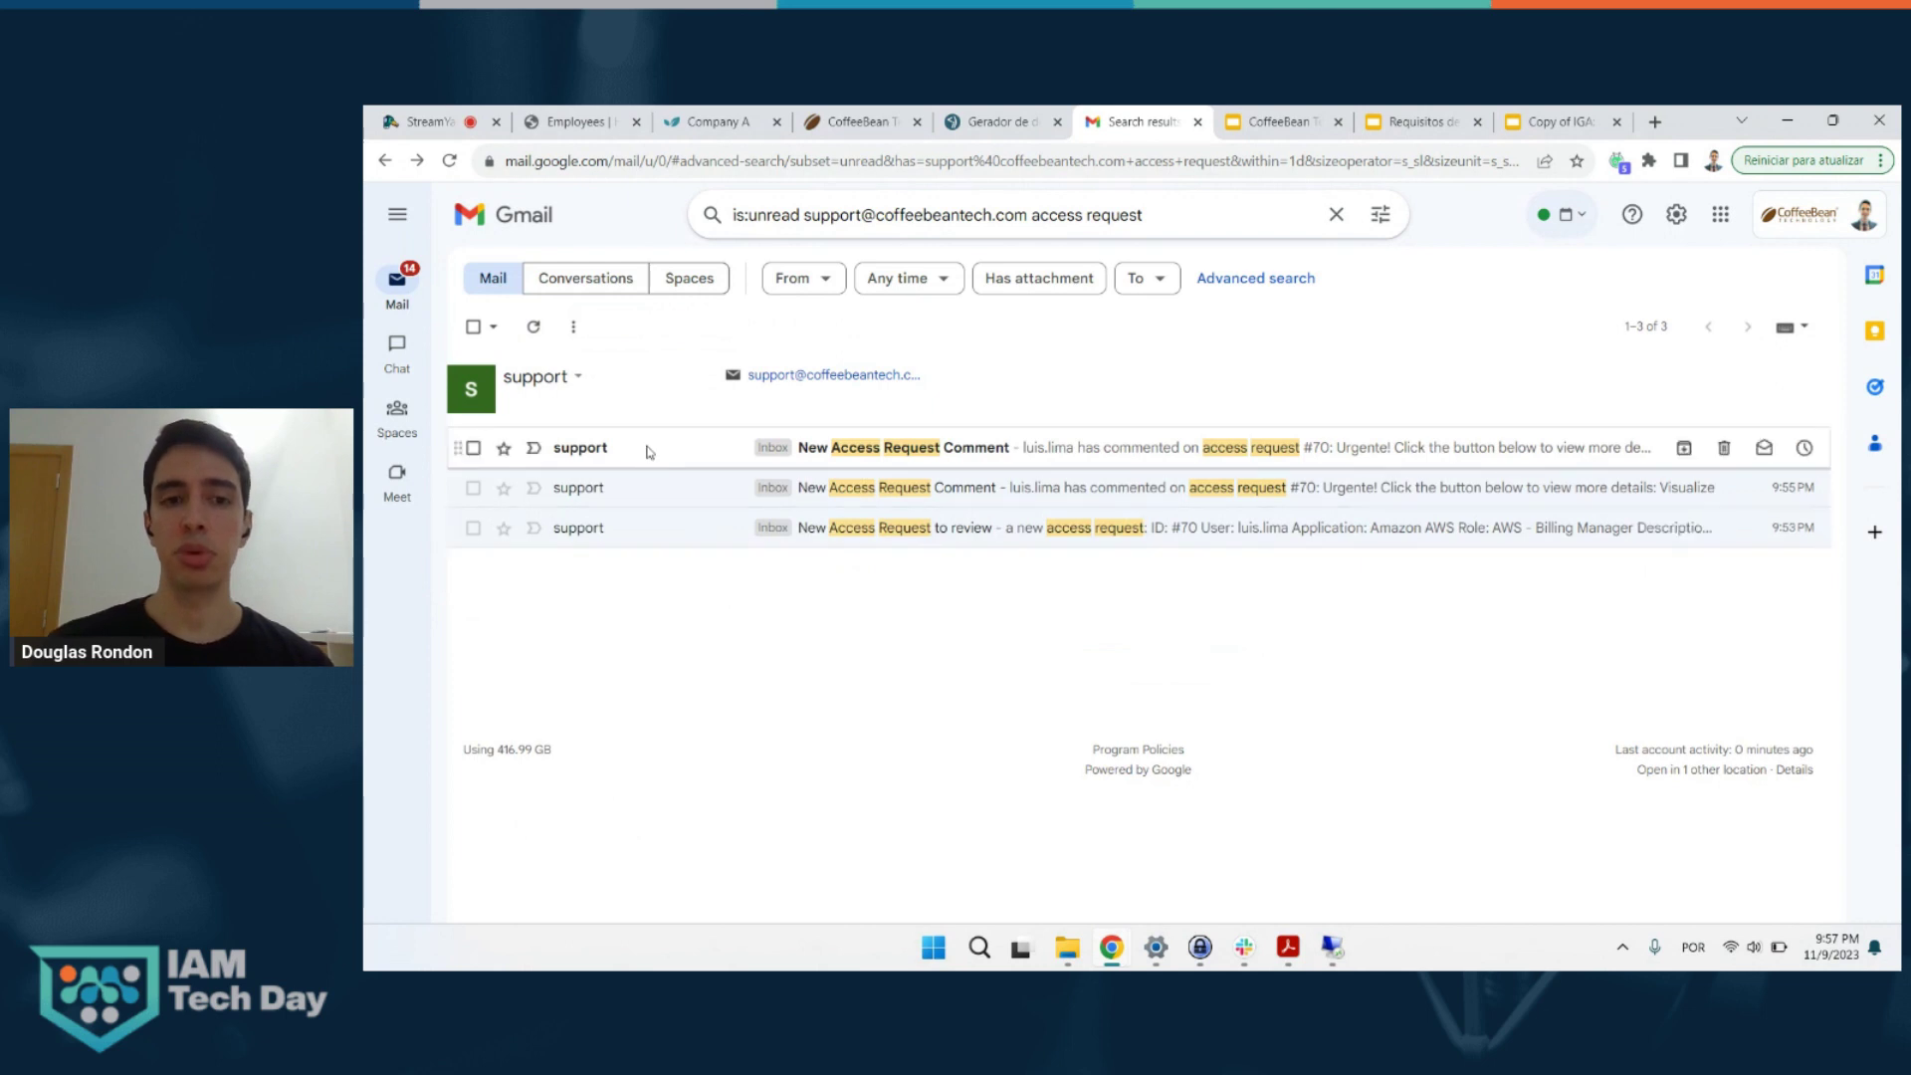
pyautogui.click(648, 450)
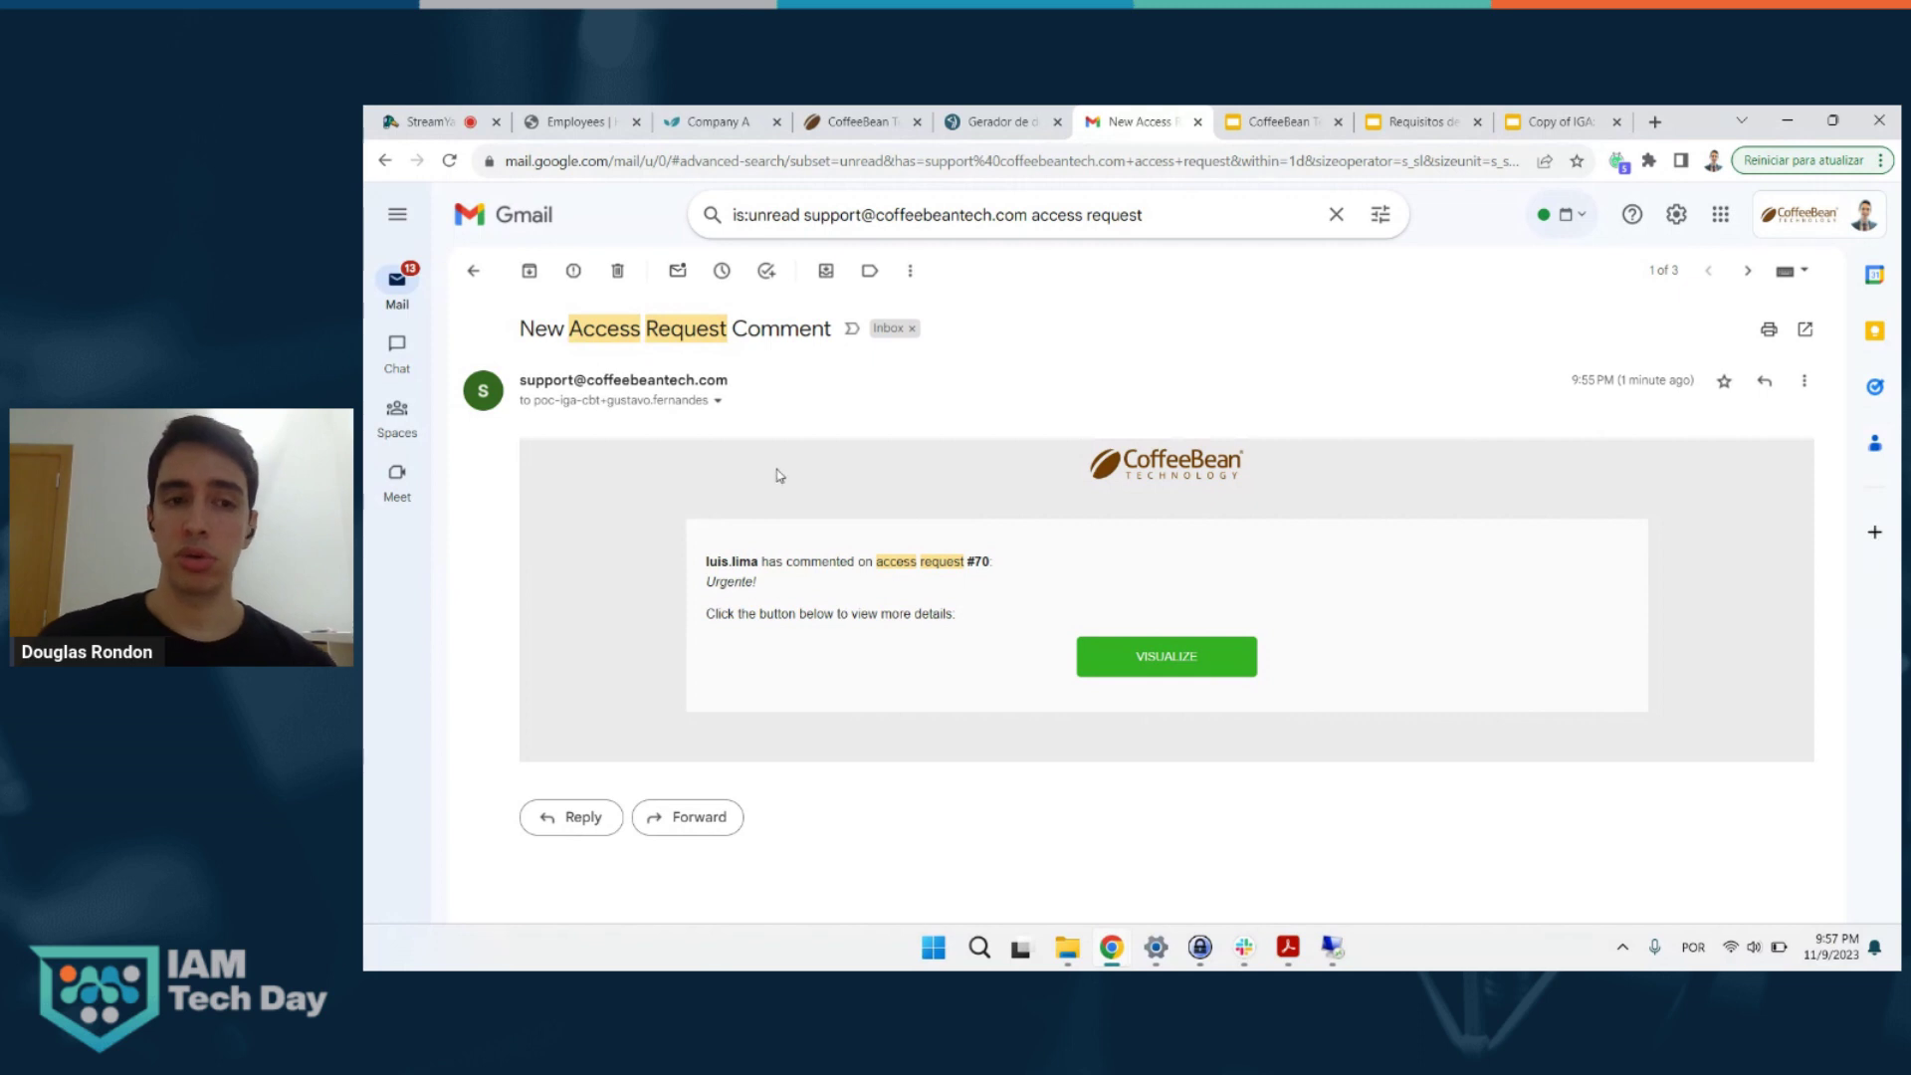
# - Switch to the reviewer's Company A portal window and open the newest pending Amazon AWS request among the requests to review
pyautogui.moveTo(1104, 949)
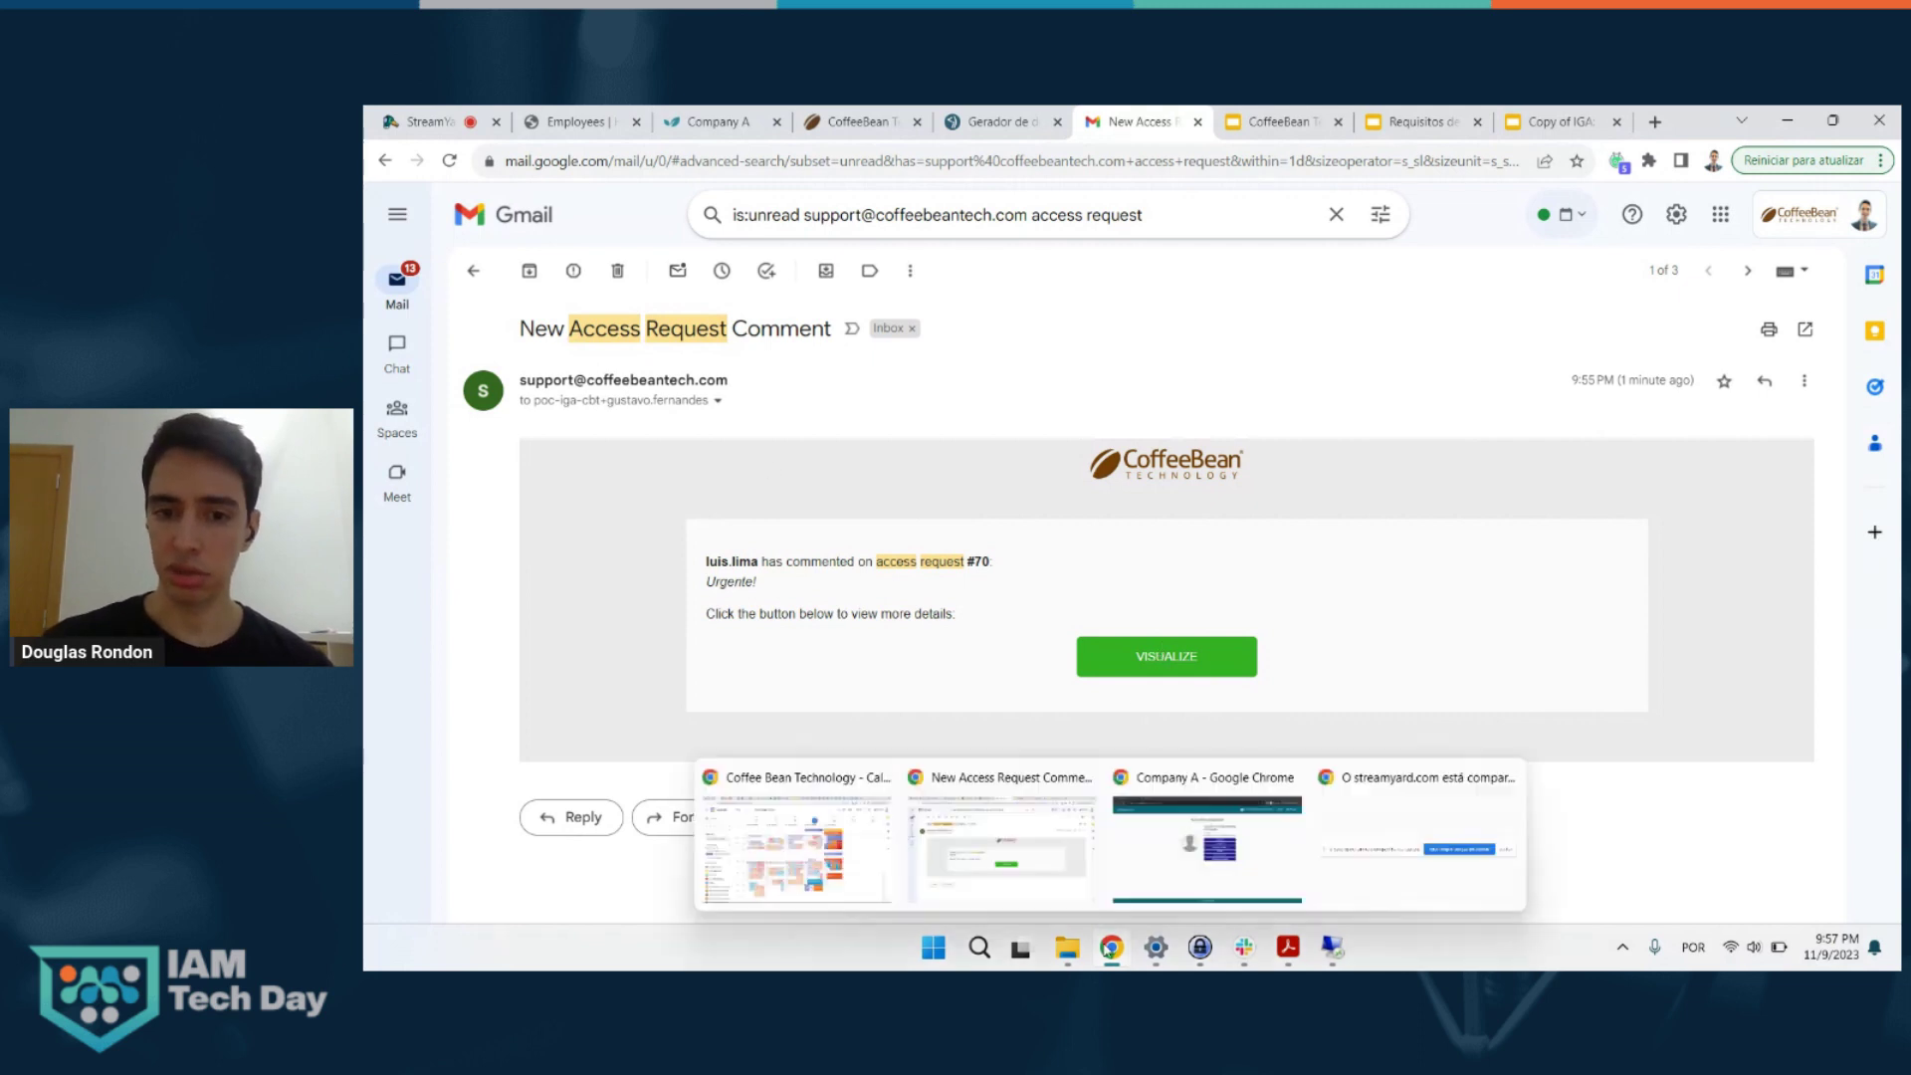
pyautogui.click(1186, 857)
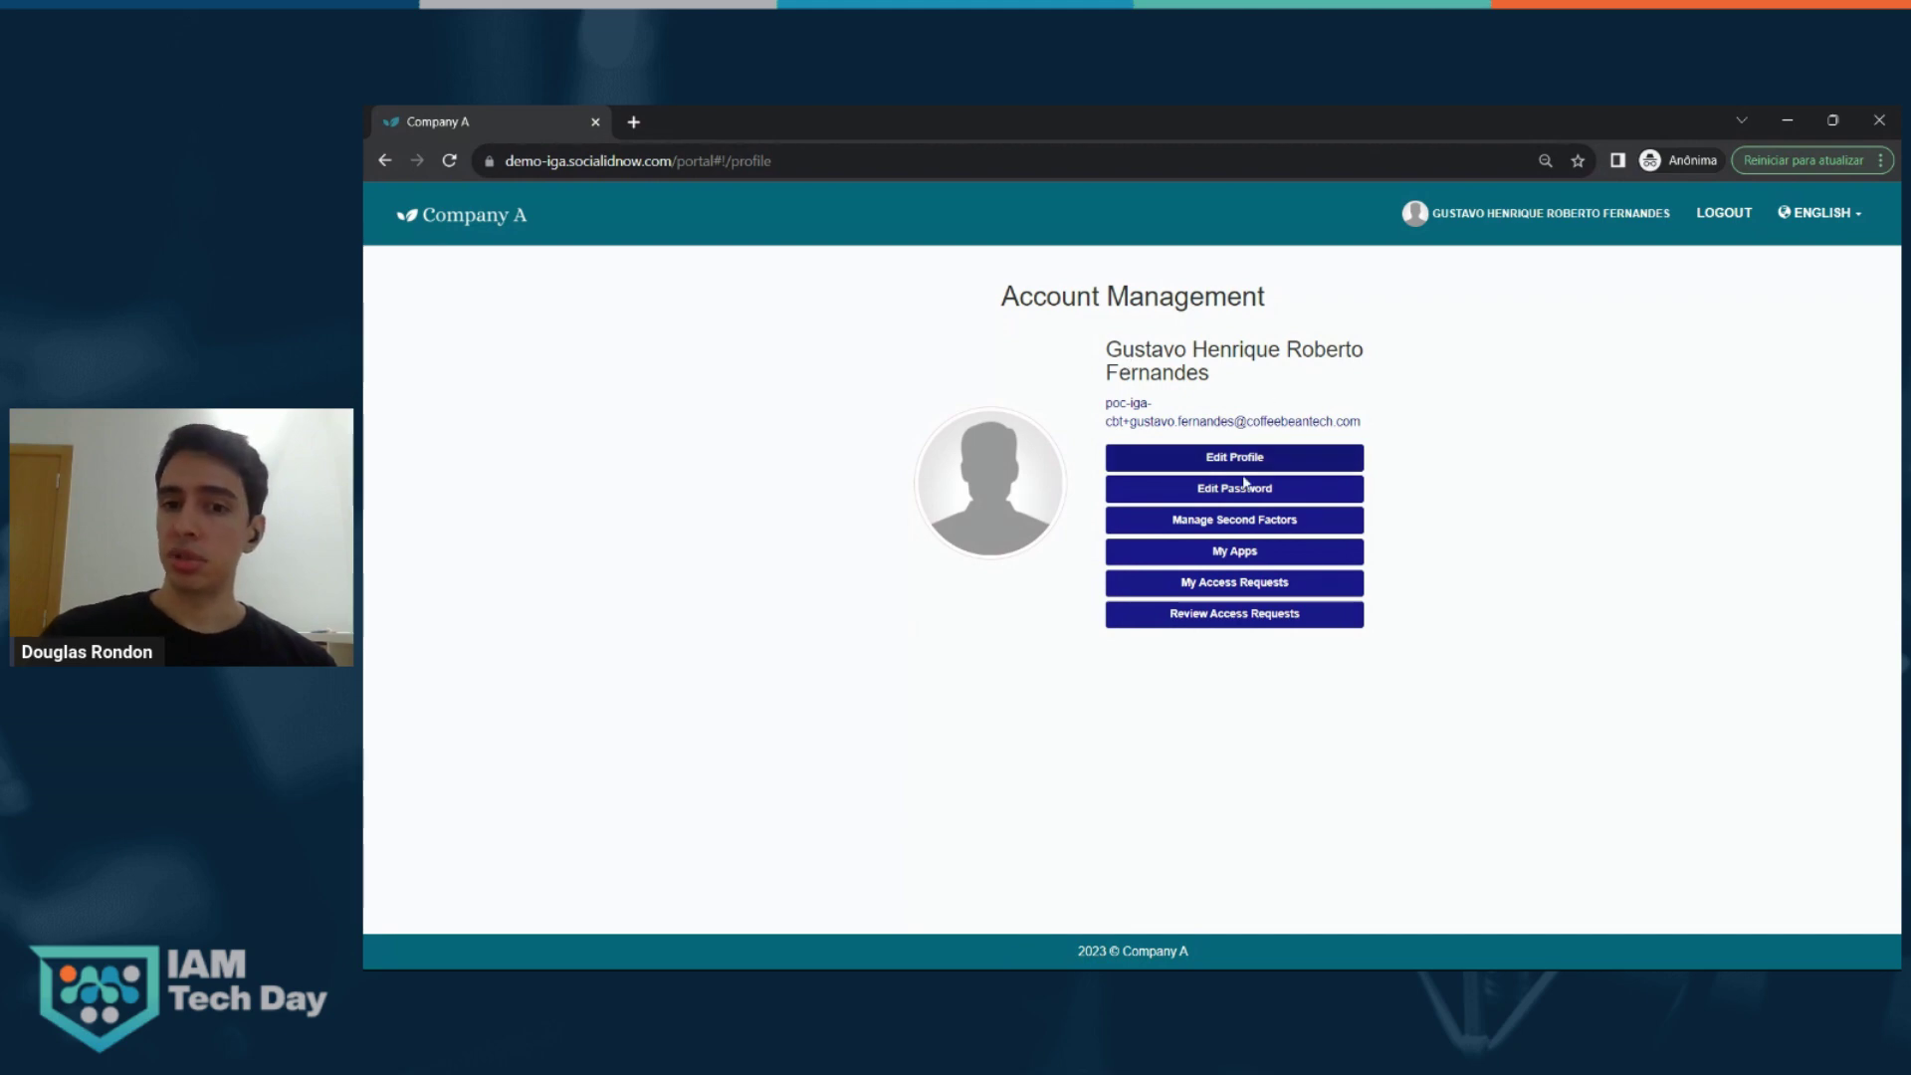
pyautogui.click(1251, 617)
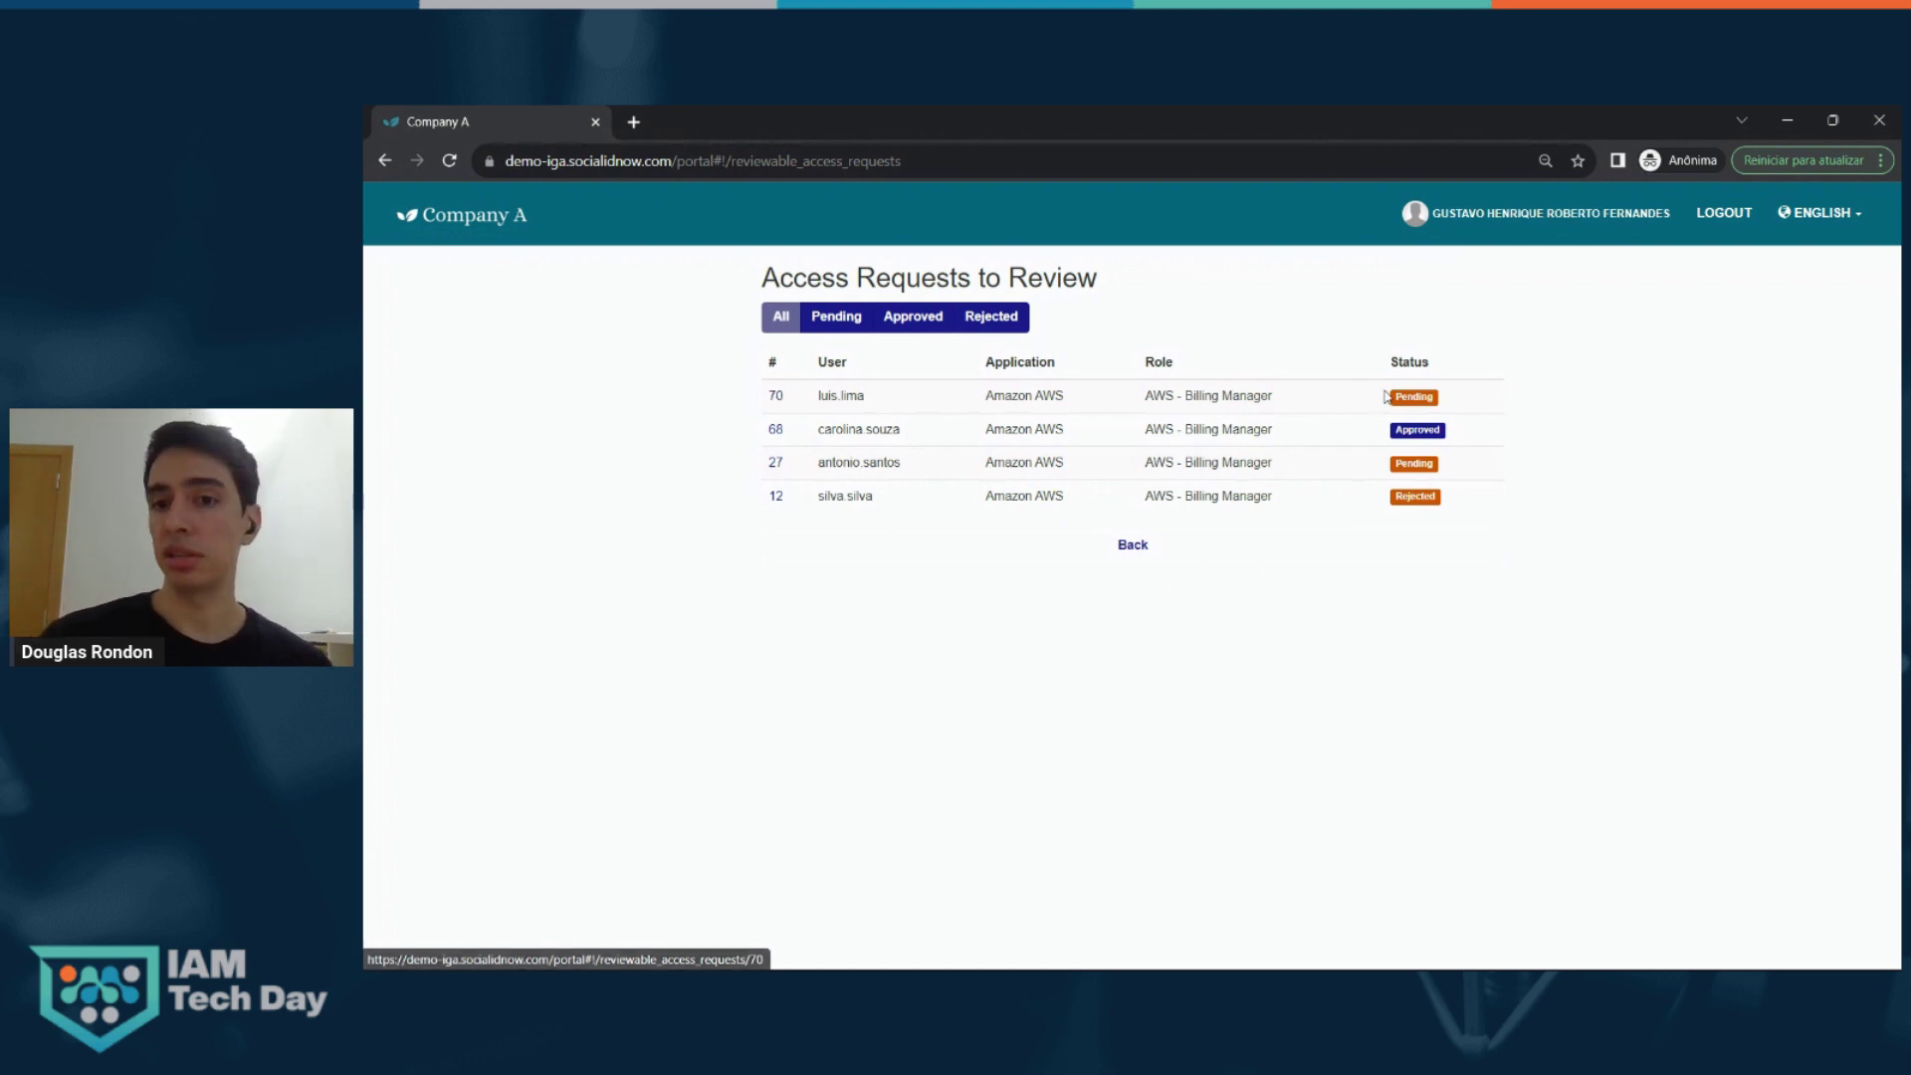
pyautogui.click(778, 401)
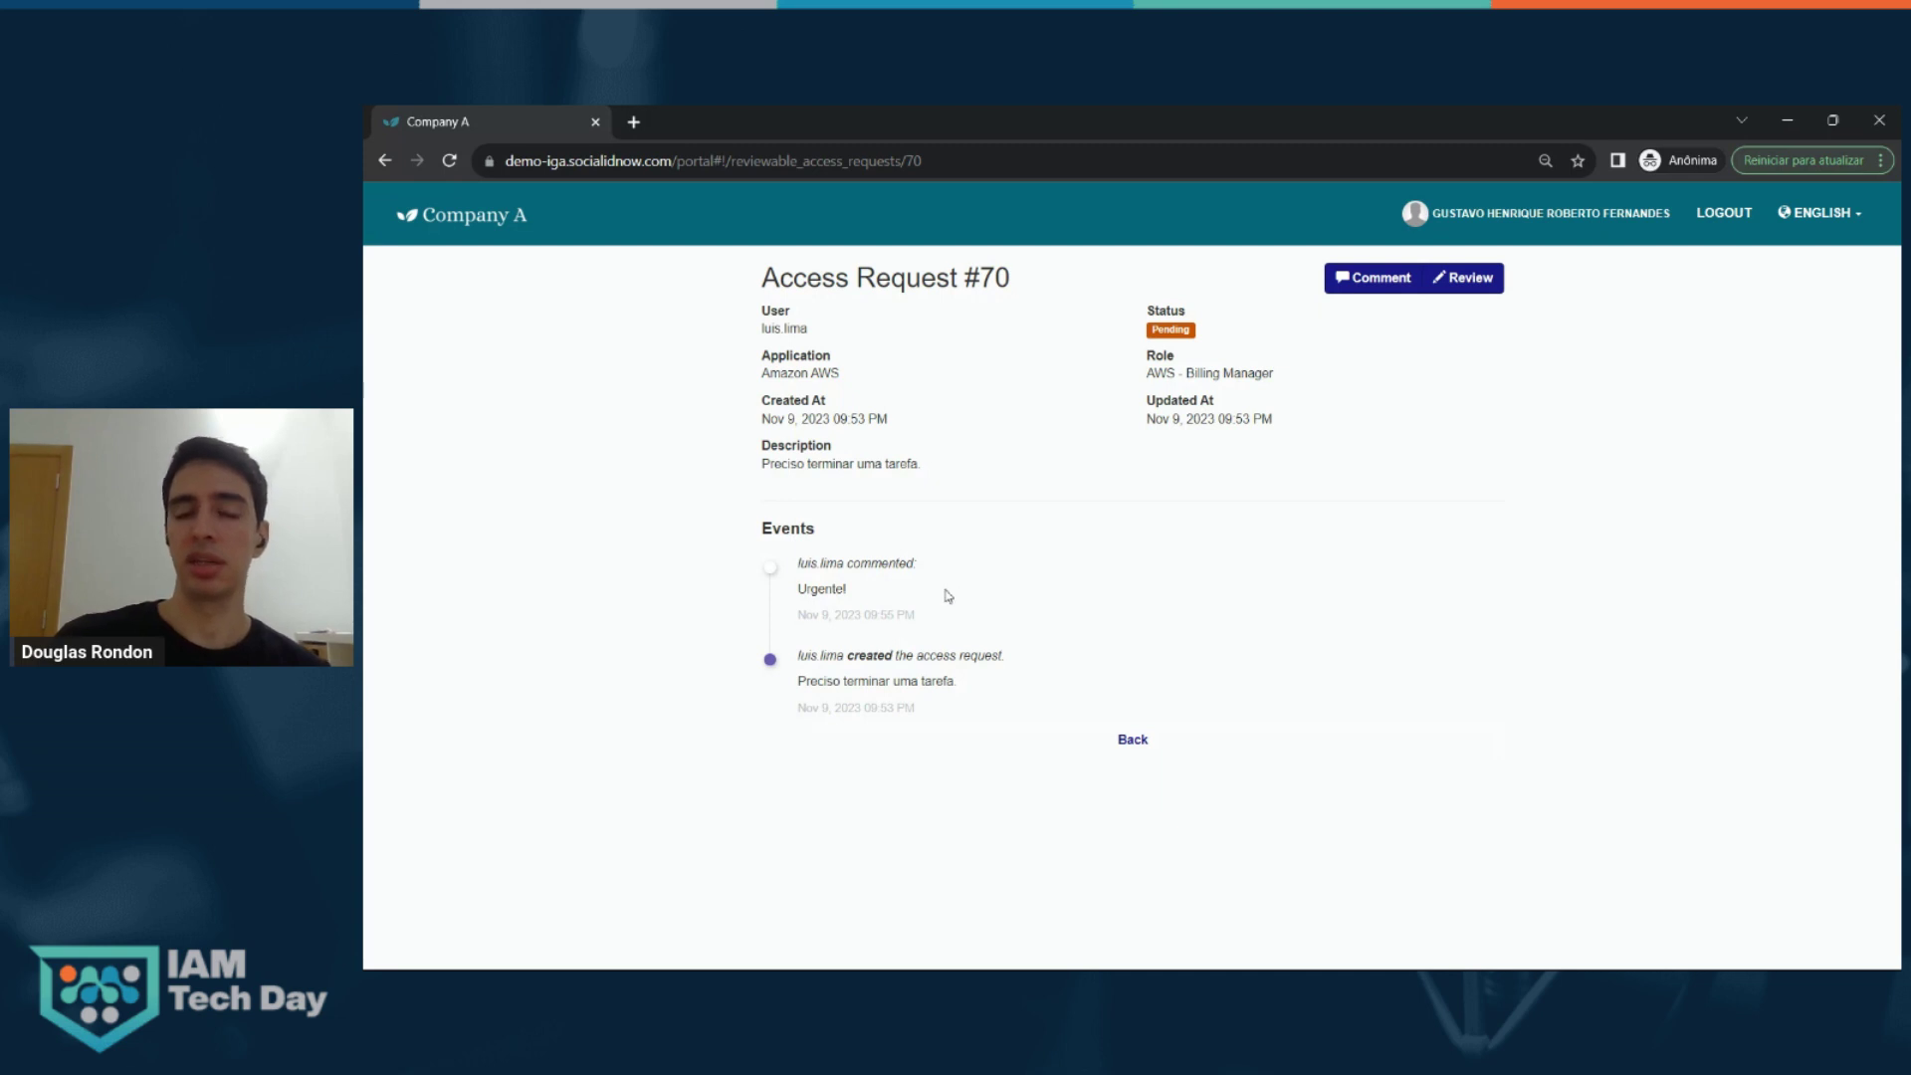
# - Approve the Amazon AWS access request with the comment "Aprovado!", and return to the list of requests to review
pyautogui.click(1473, 288)
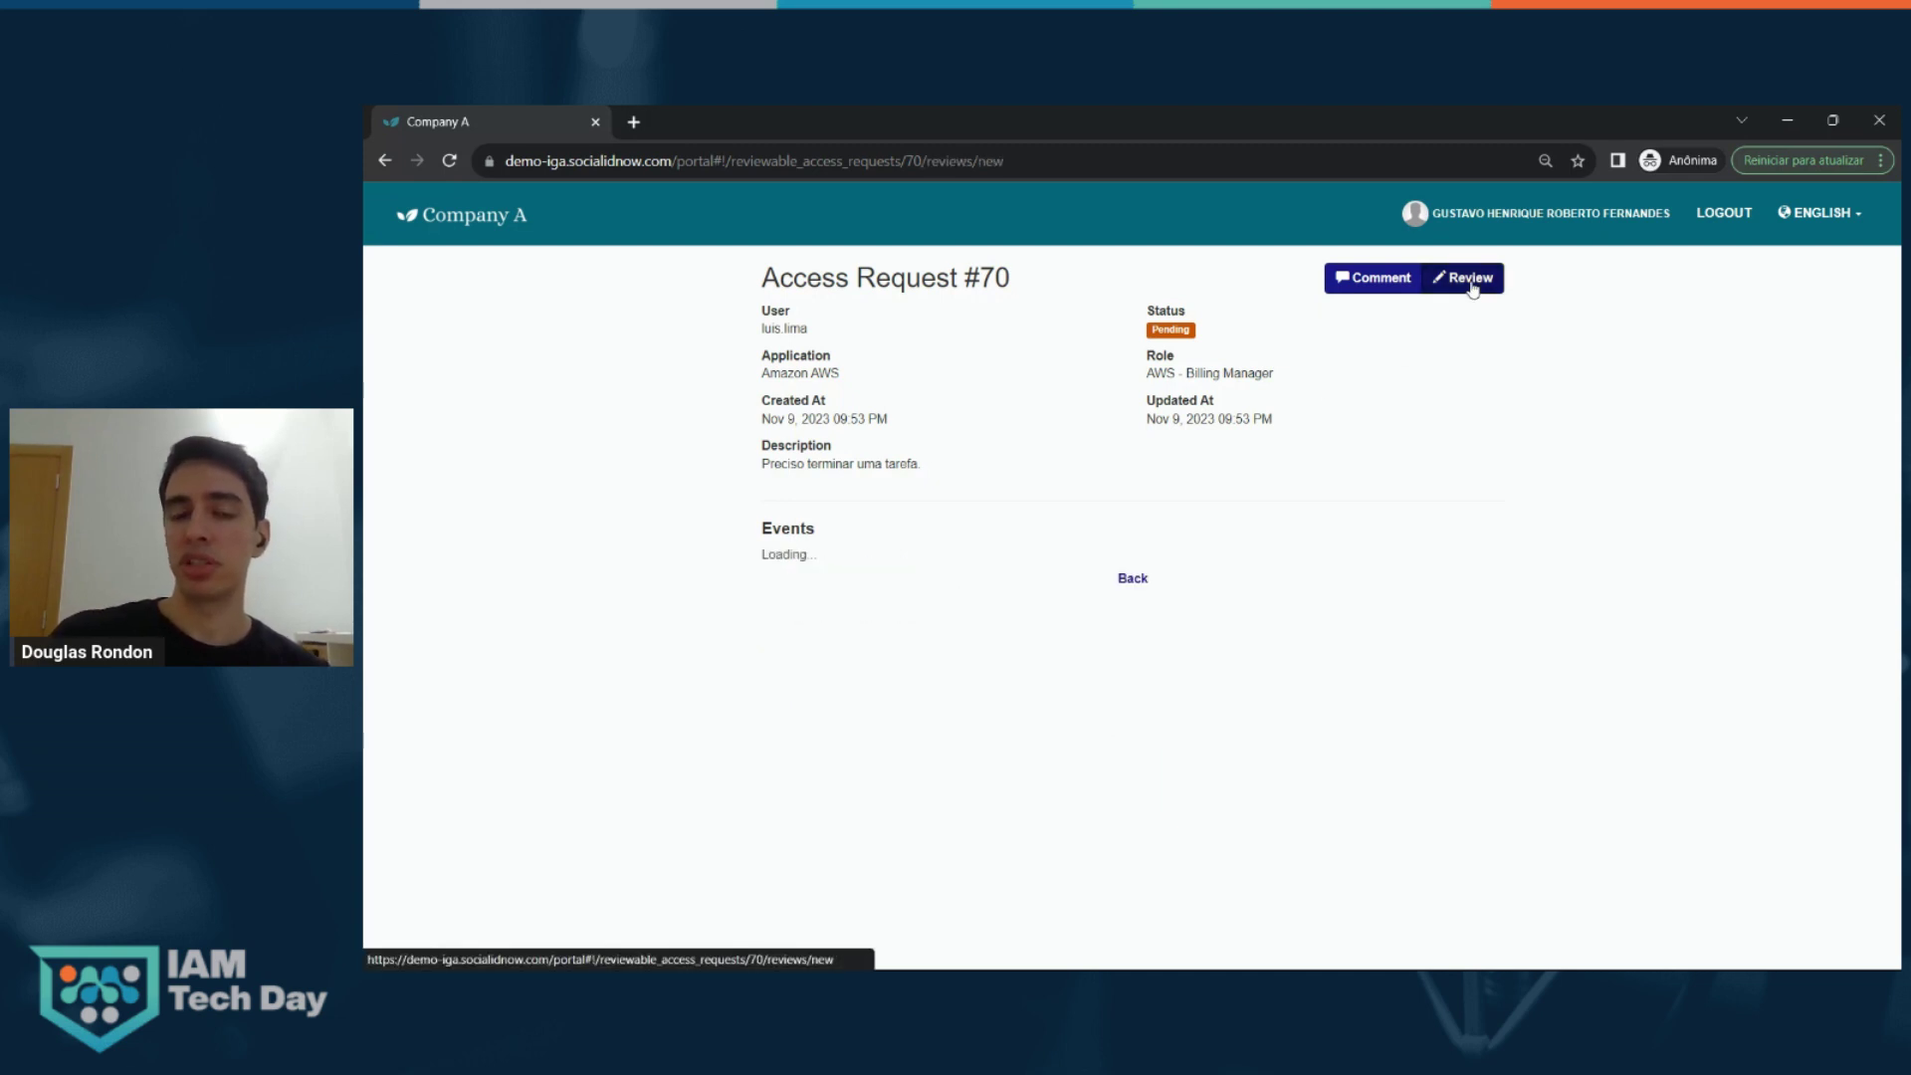
pyautogui.click(1057, 350)
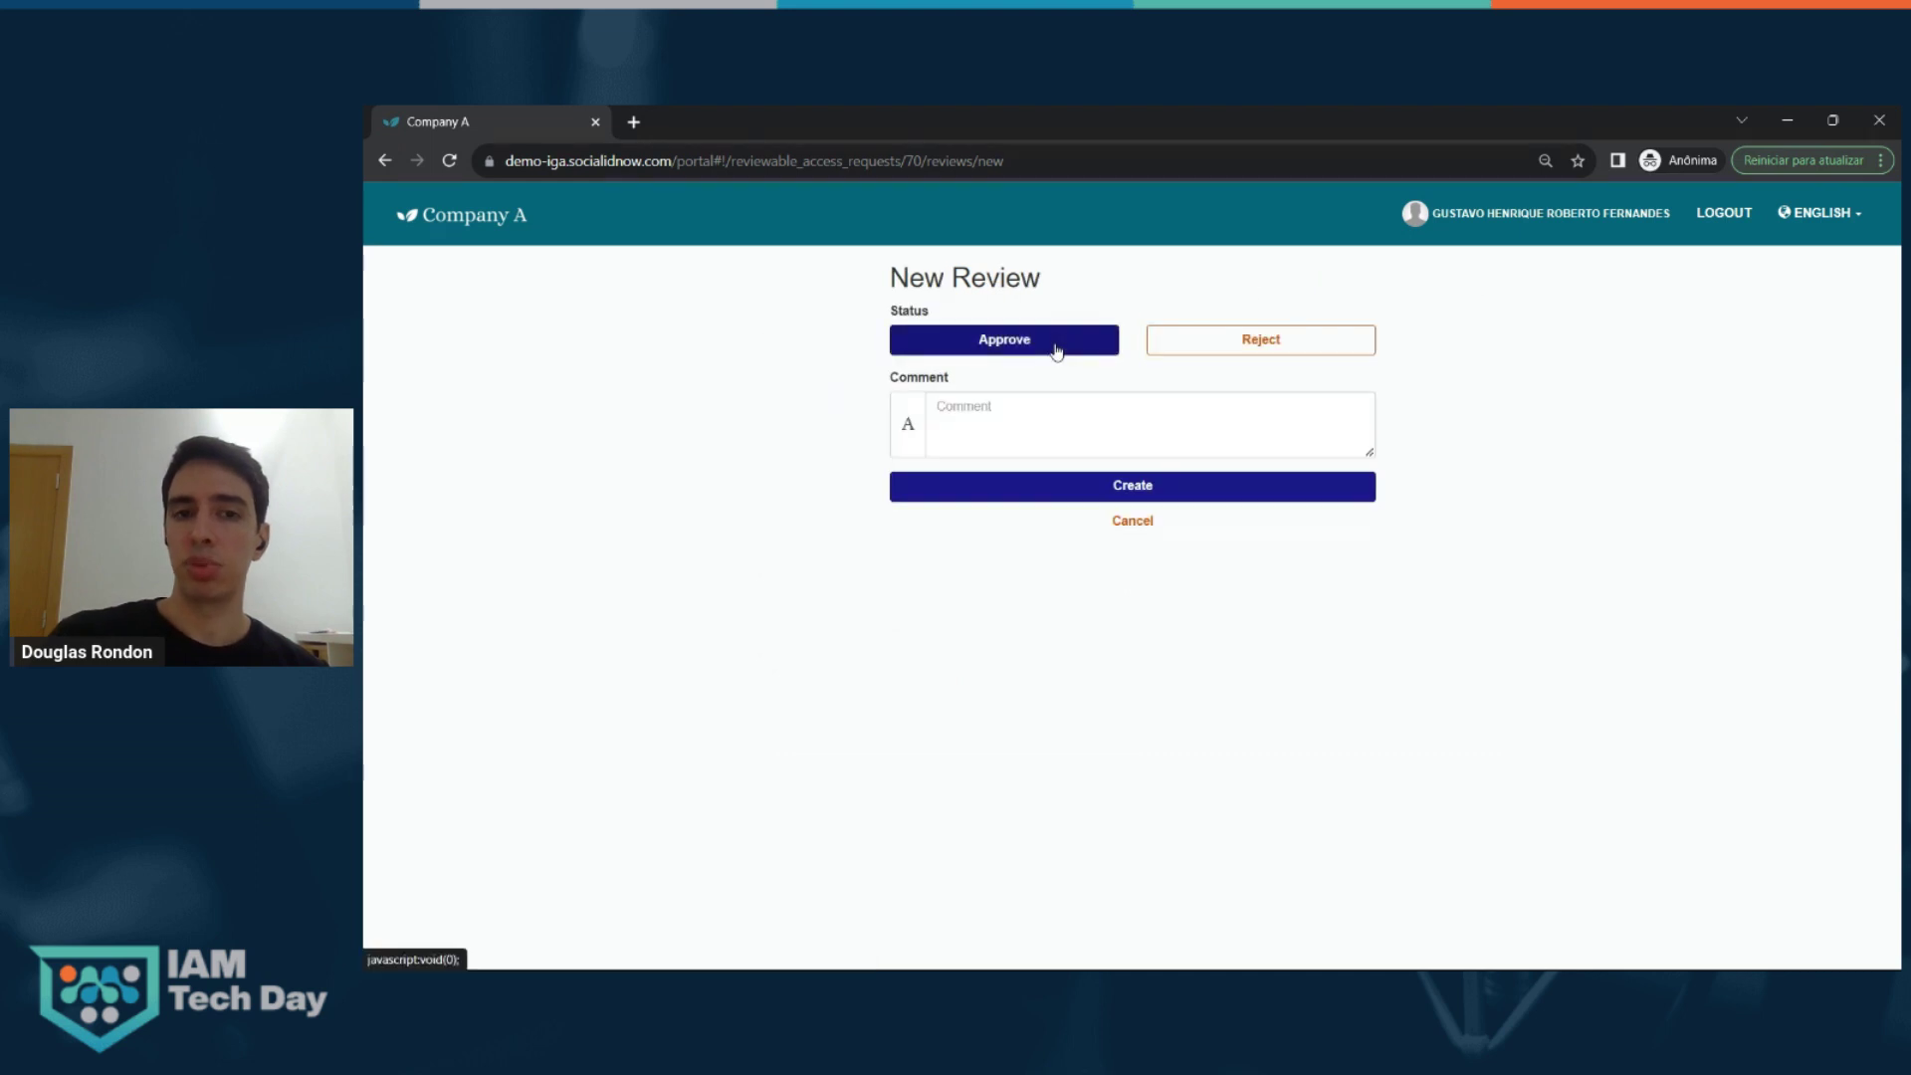
pyautogui.click(1007, 409)
pyautogui.write('Aprovado!')
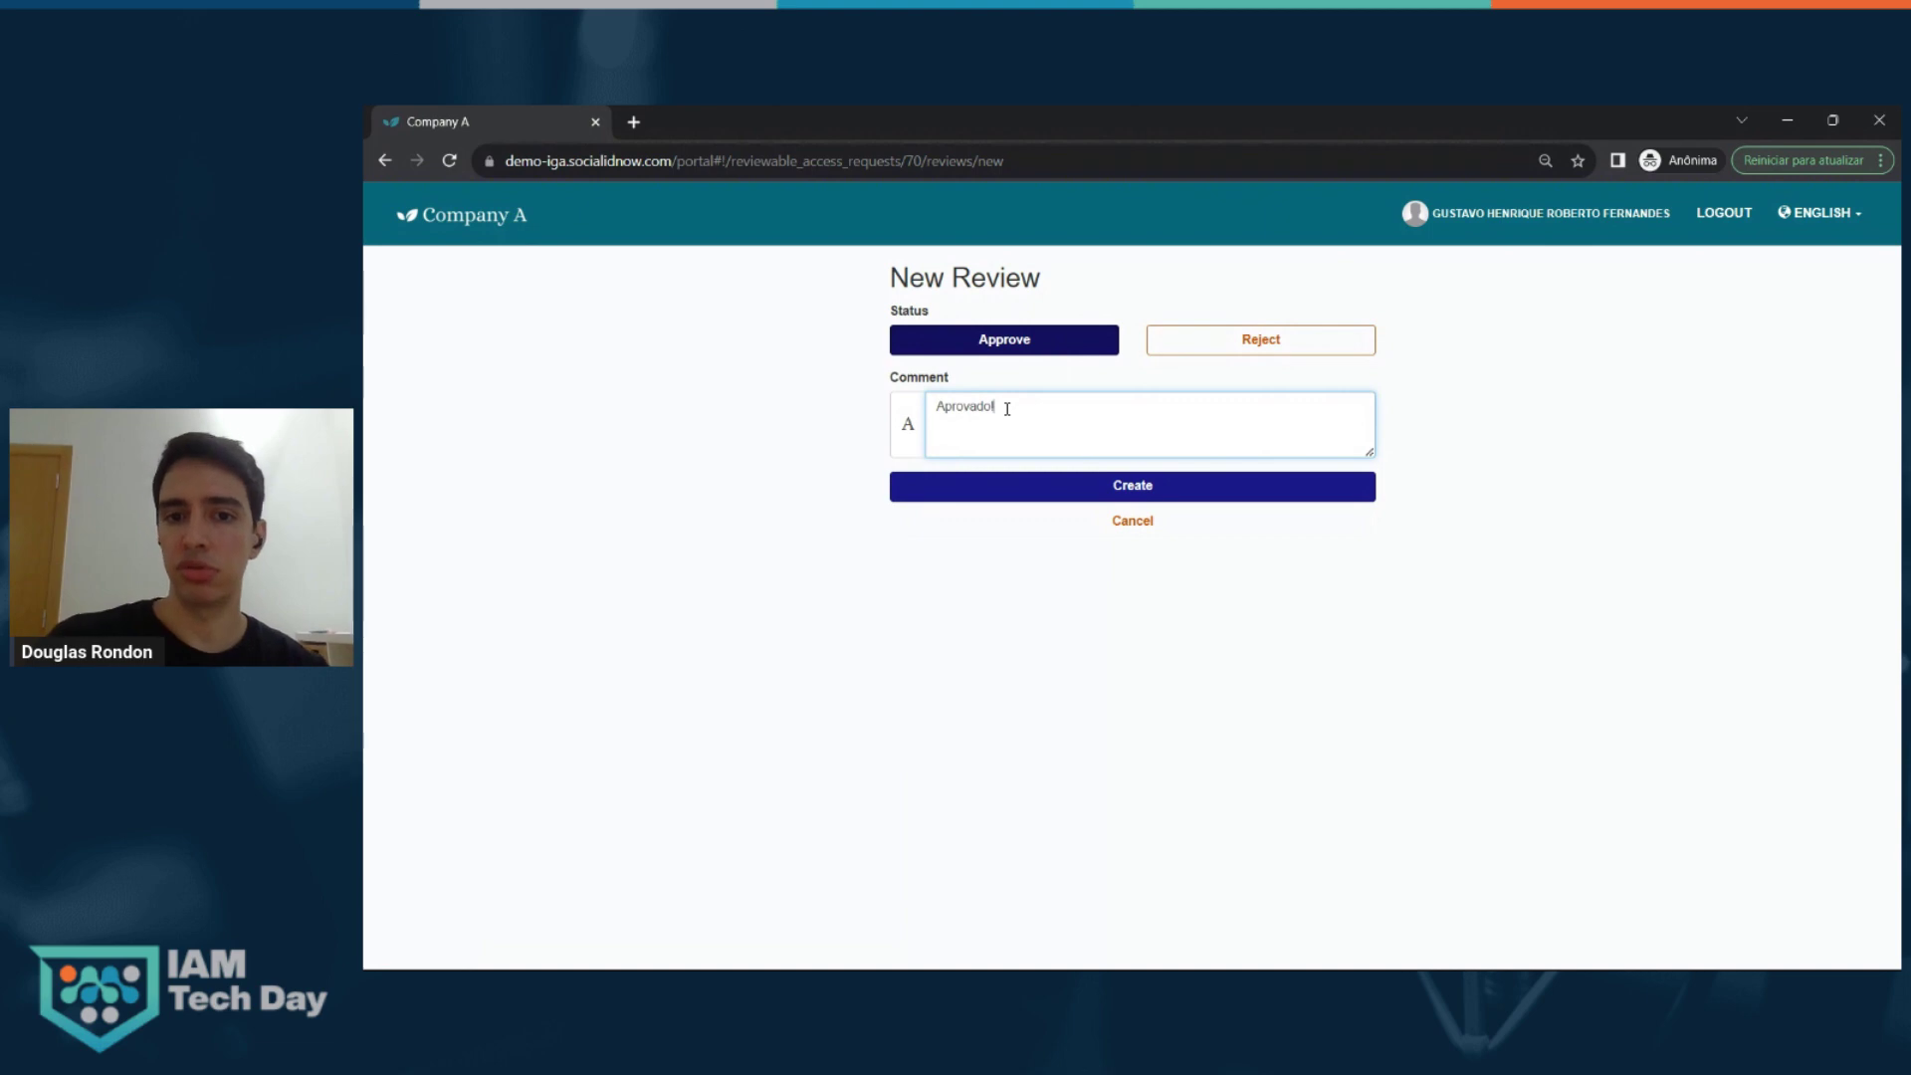
pyautogui.click(994, 483)
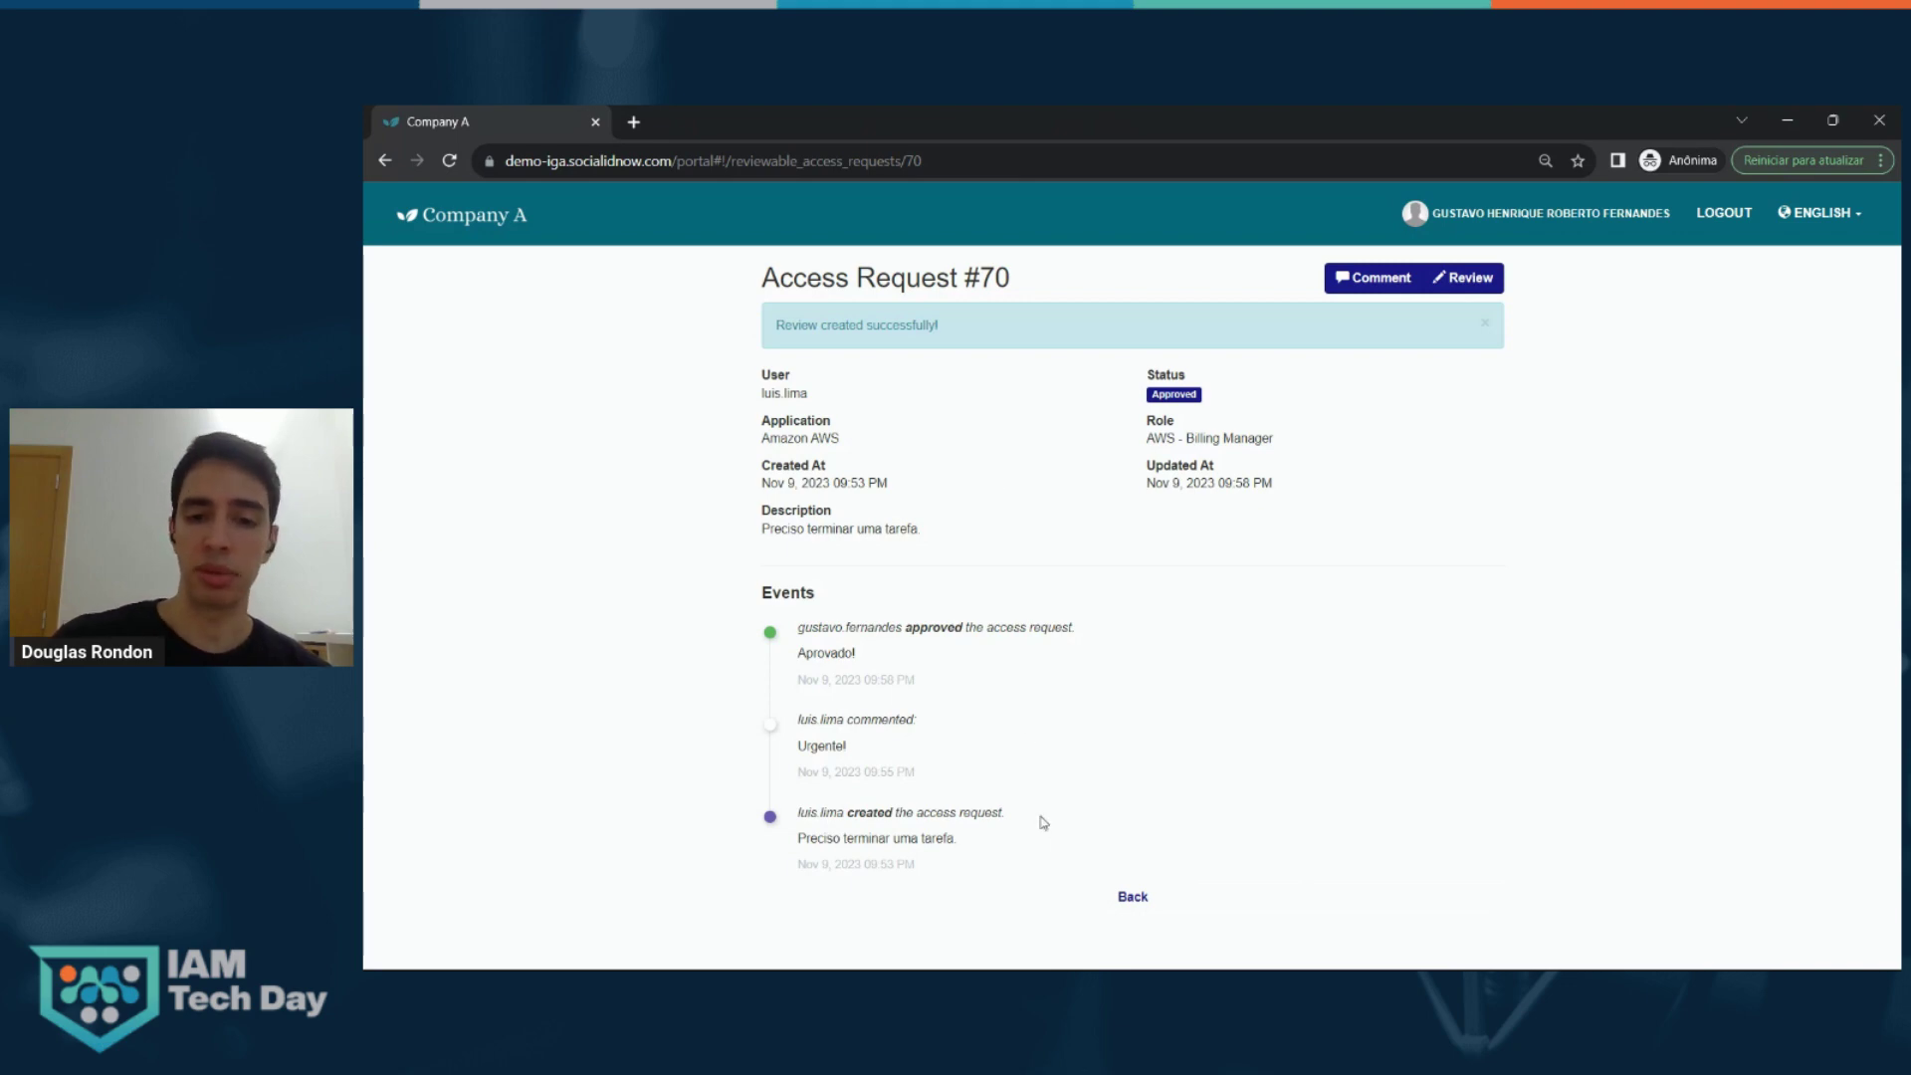
pyautogui.click(1122, 896)
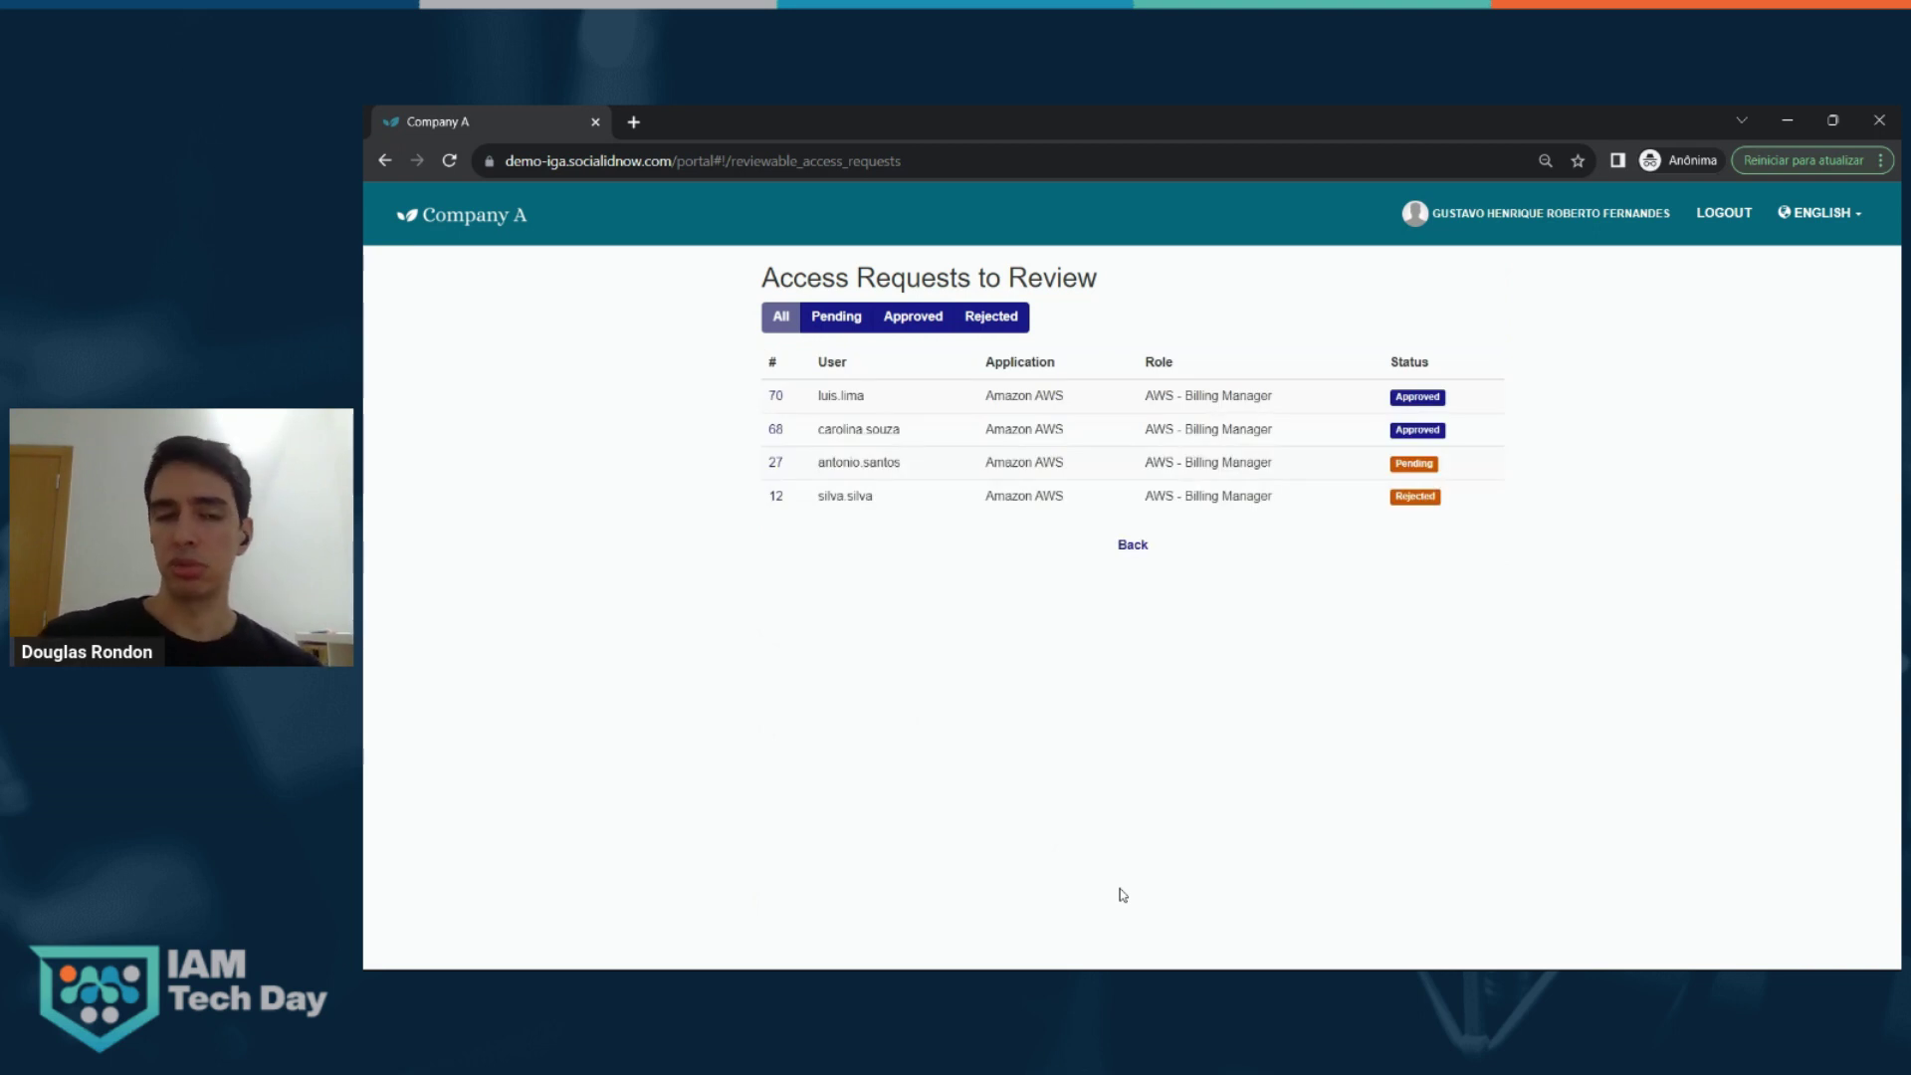
# - Switch to the requester's portal, refresh the access requests, and examine the Amazon AWS request's events and the user's applications
pyautogui.click(1789, 119)
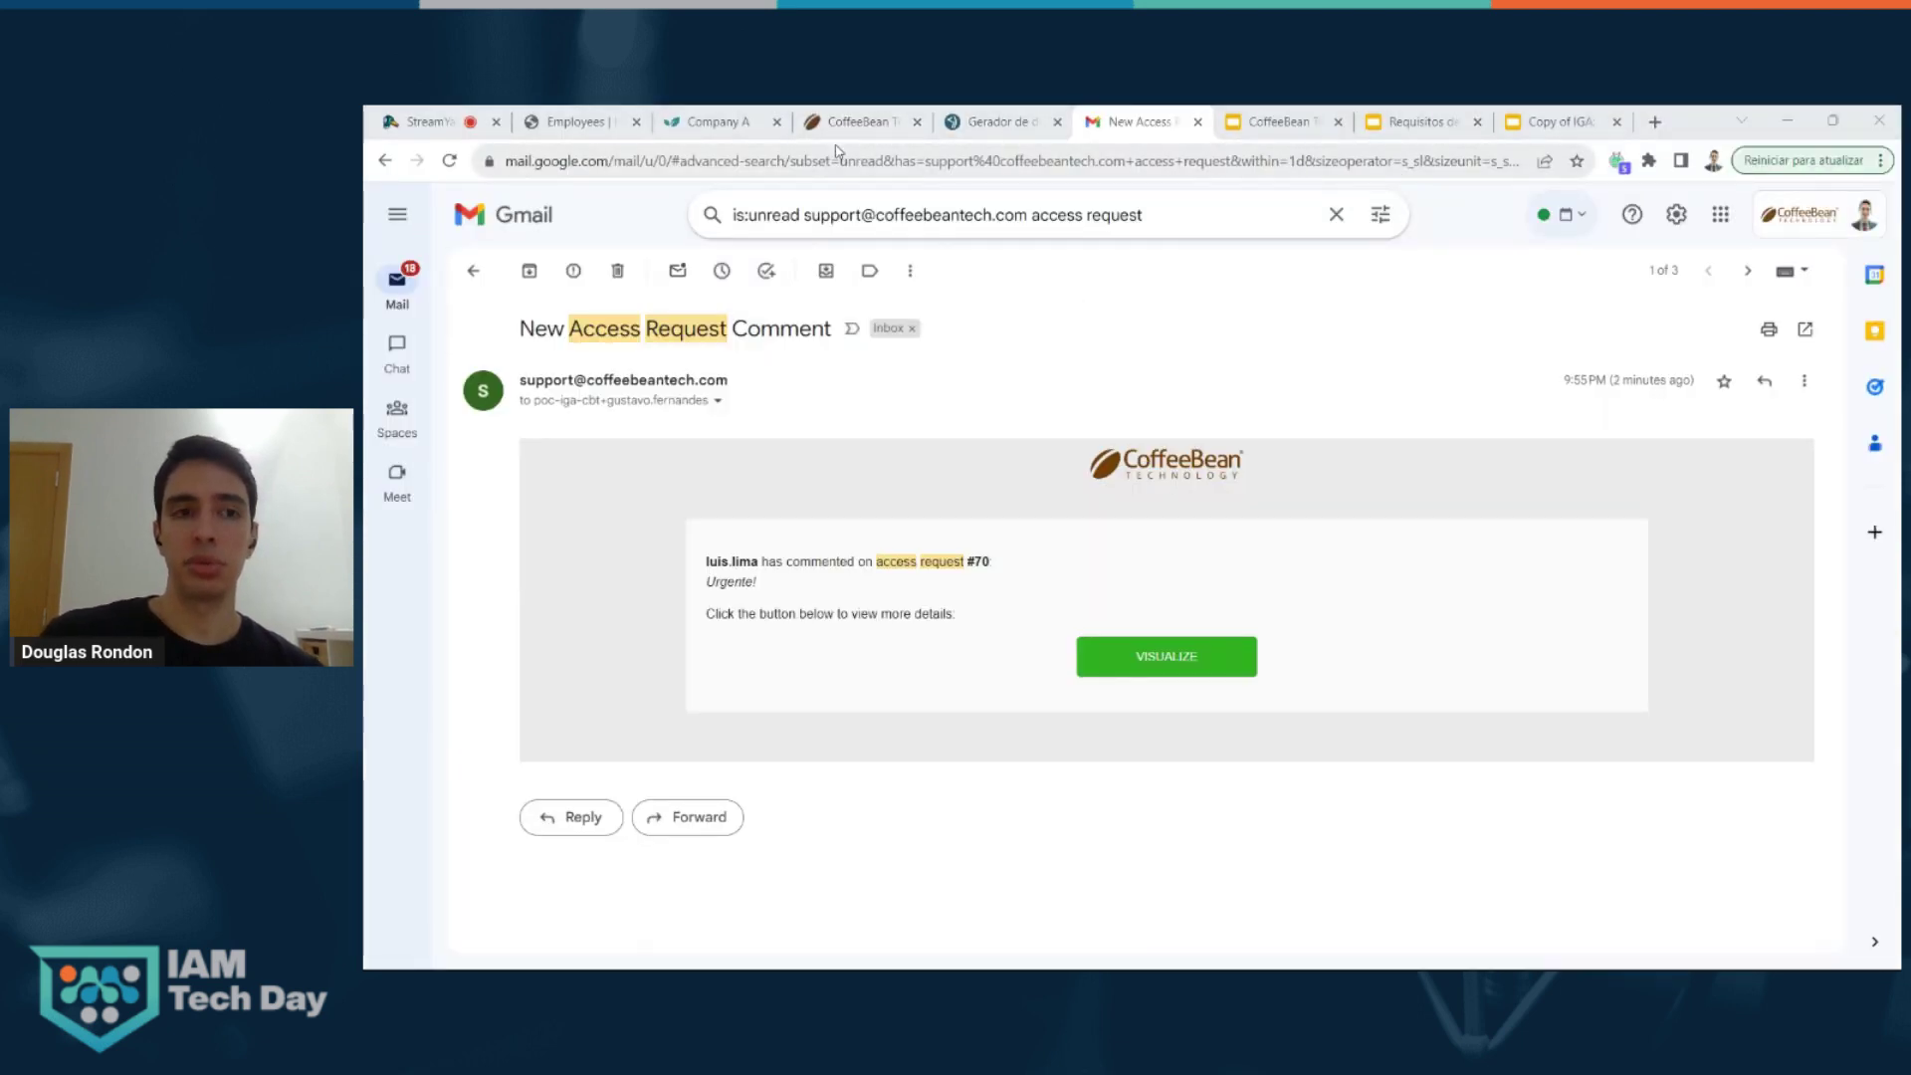
pyautogui.moveTo(719, 122)
pyautogui.mouseDown()
pyautogui.moveTo(834, 143)
pyautogui.moveTo(721, 114)
pyautogui.mouseUp()
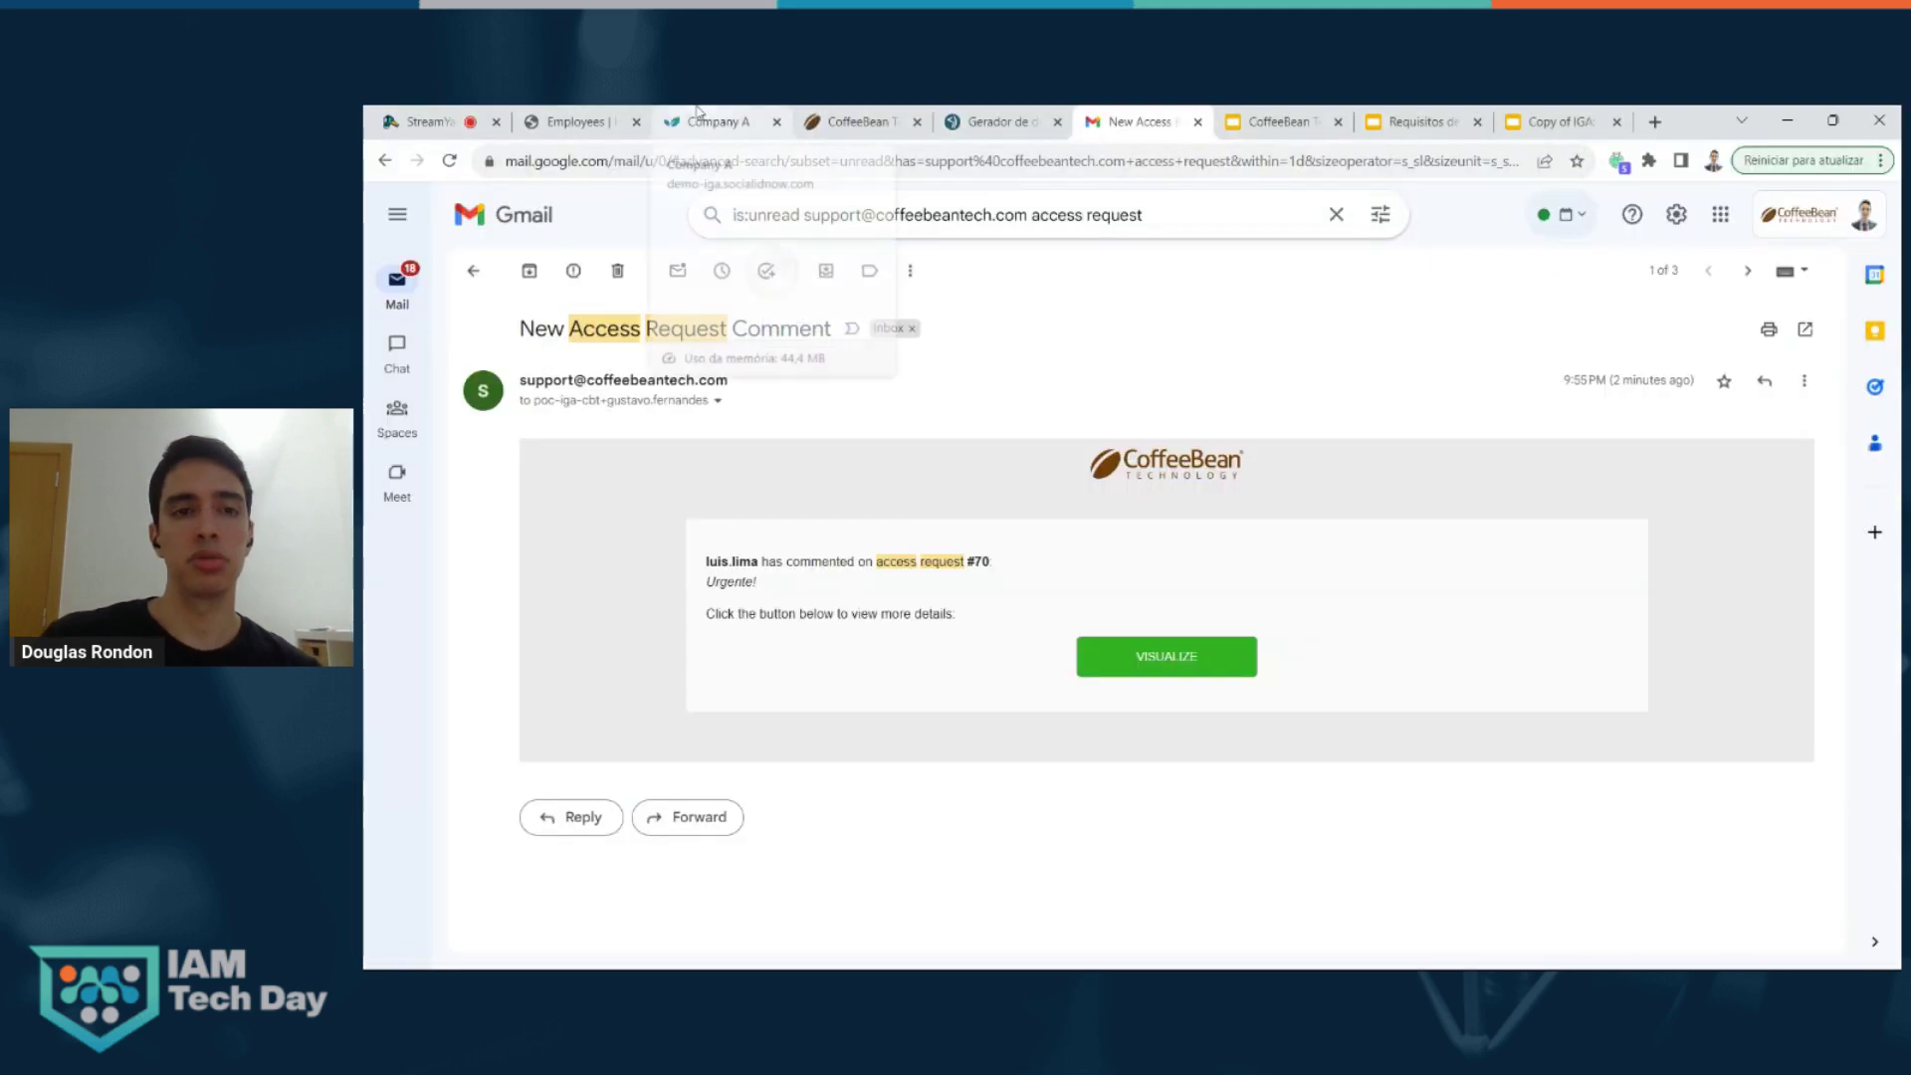
pyautogui.click(719, 117)
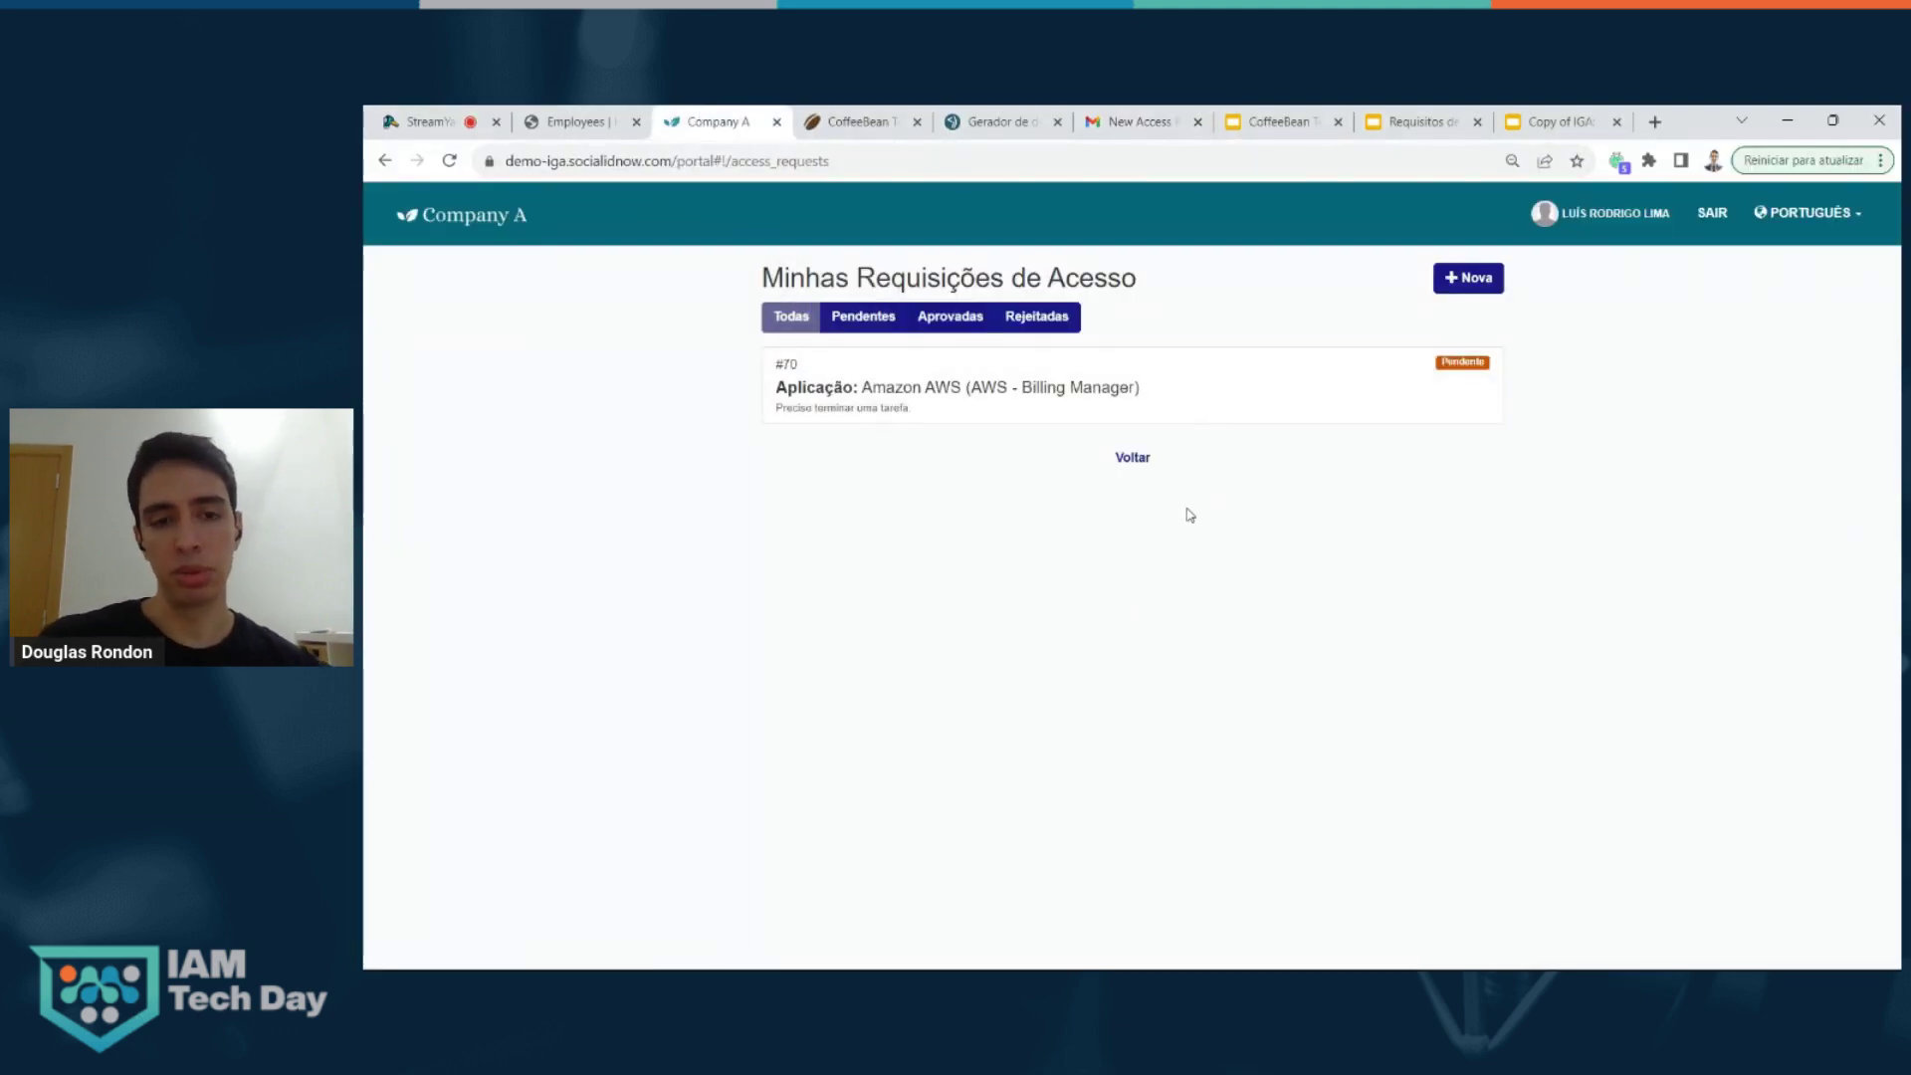
pyautogui.press('F5')
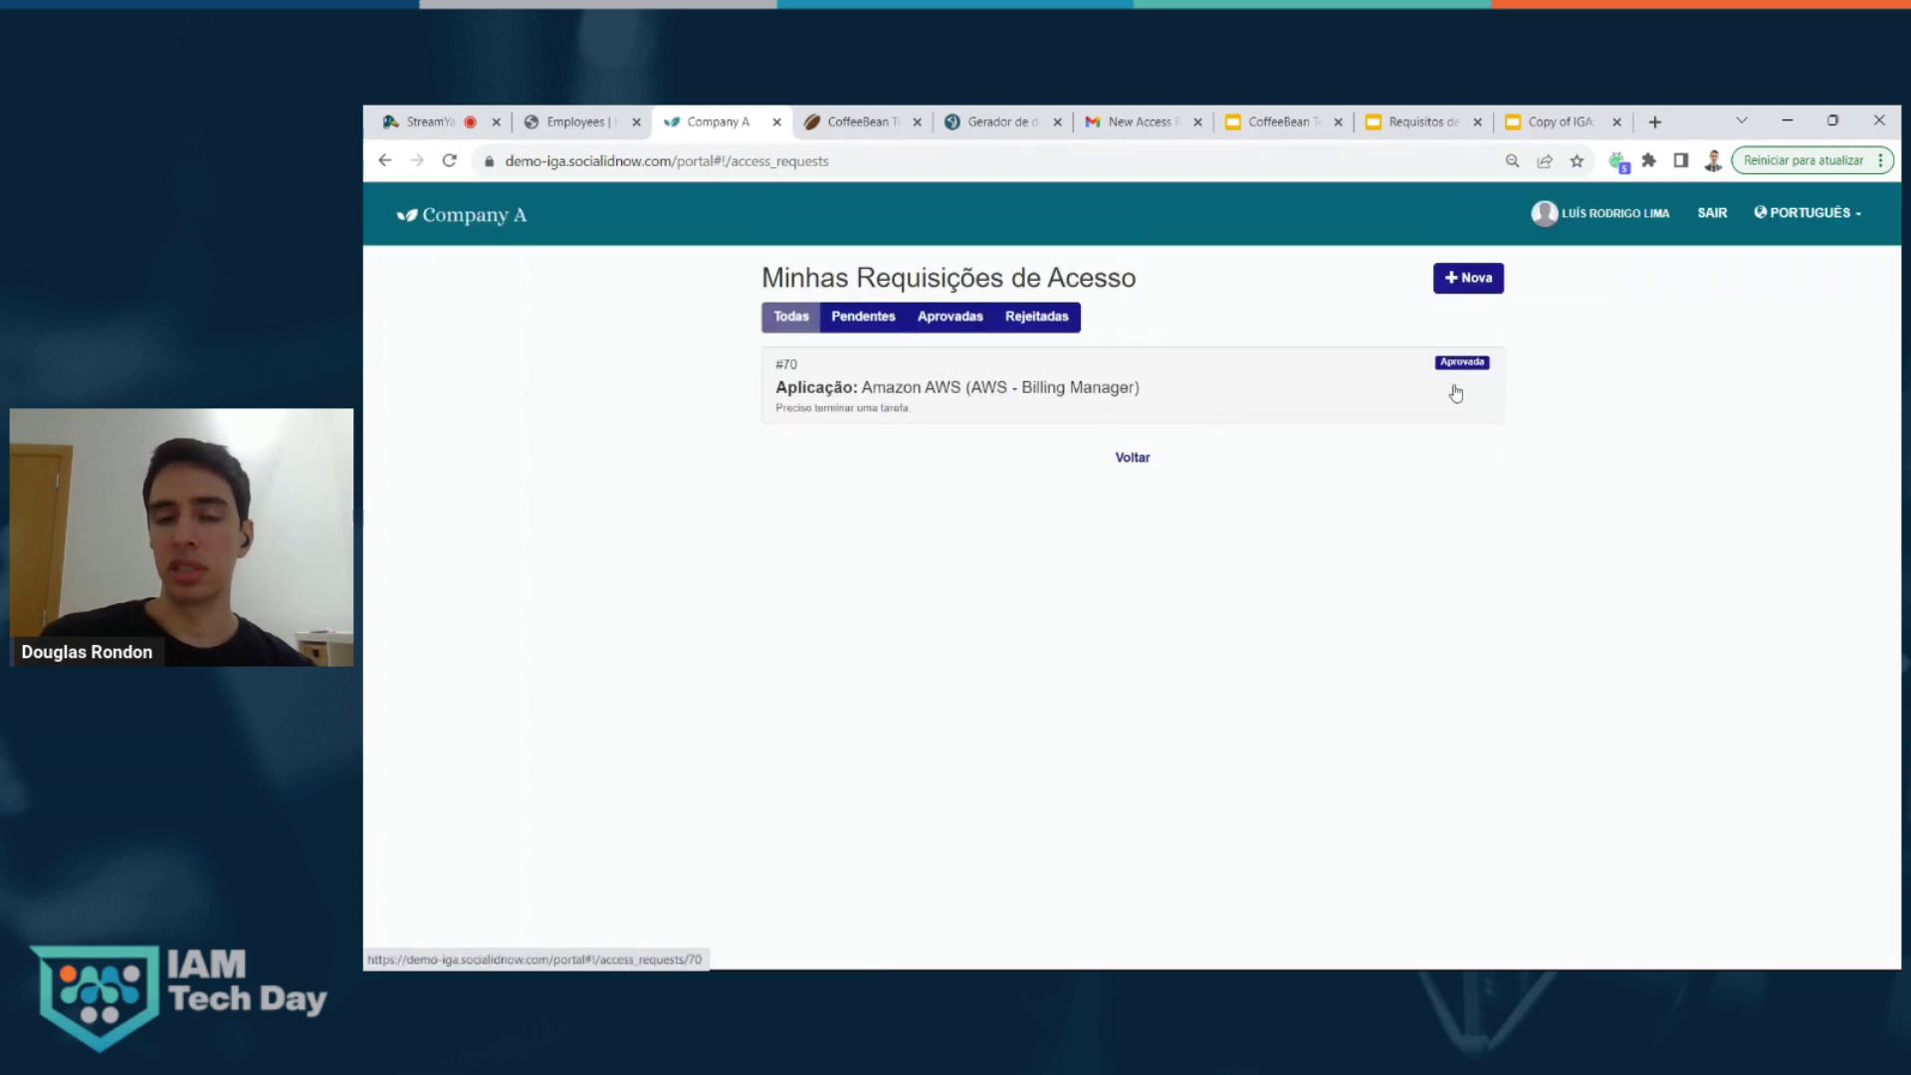
pyautogui.click(1447, 399)
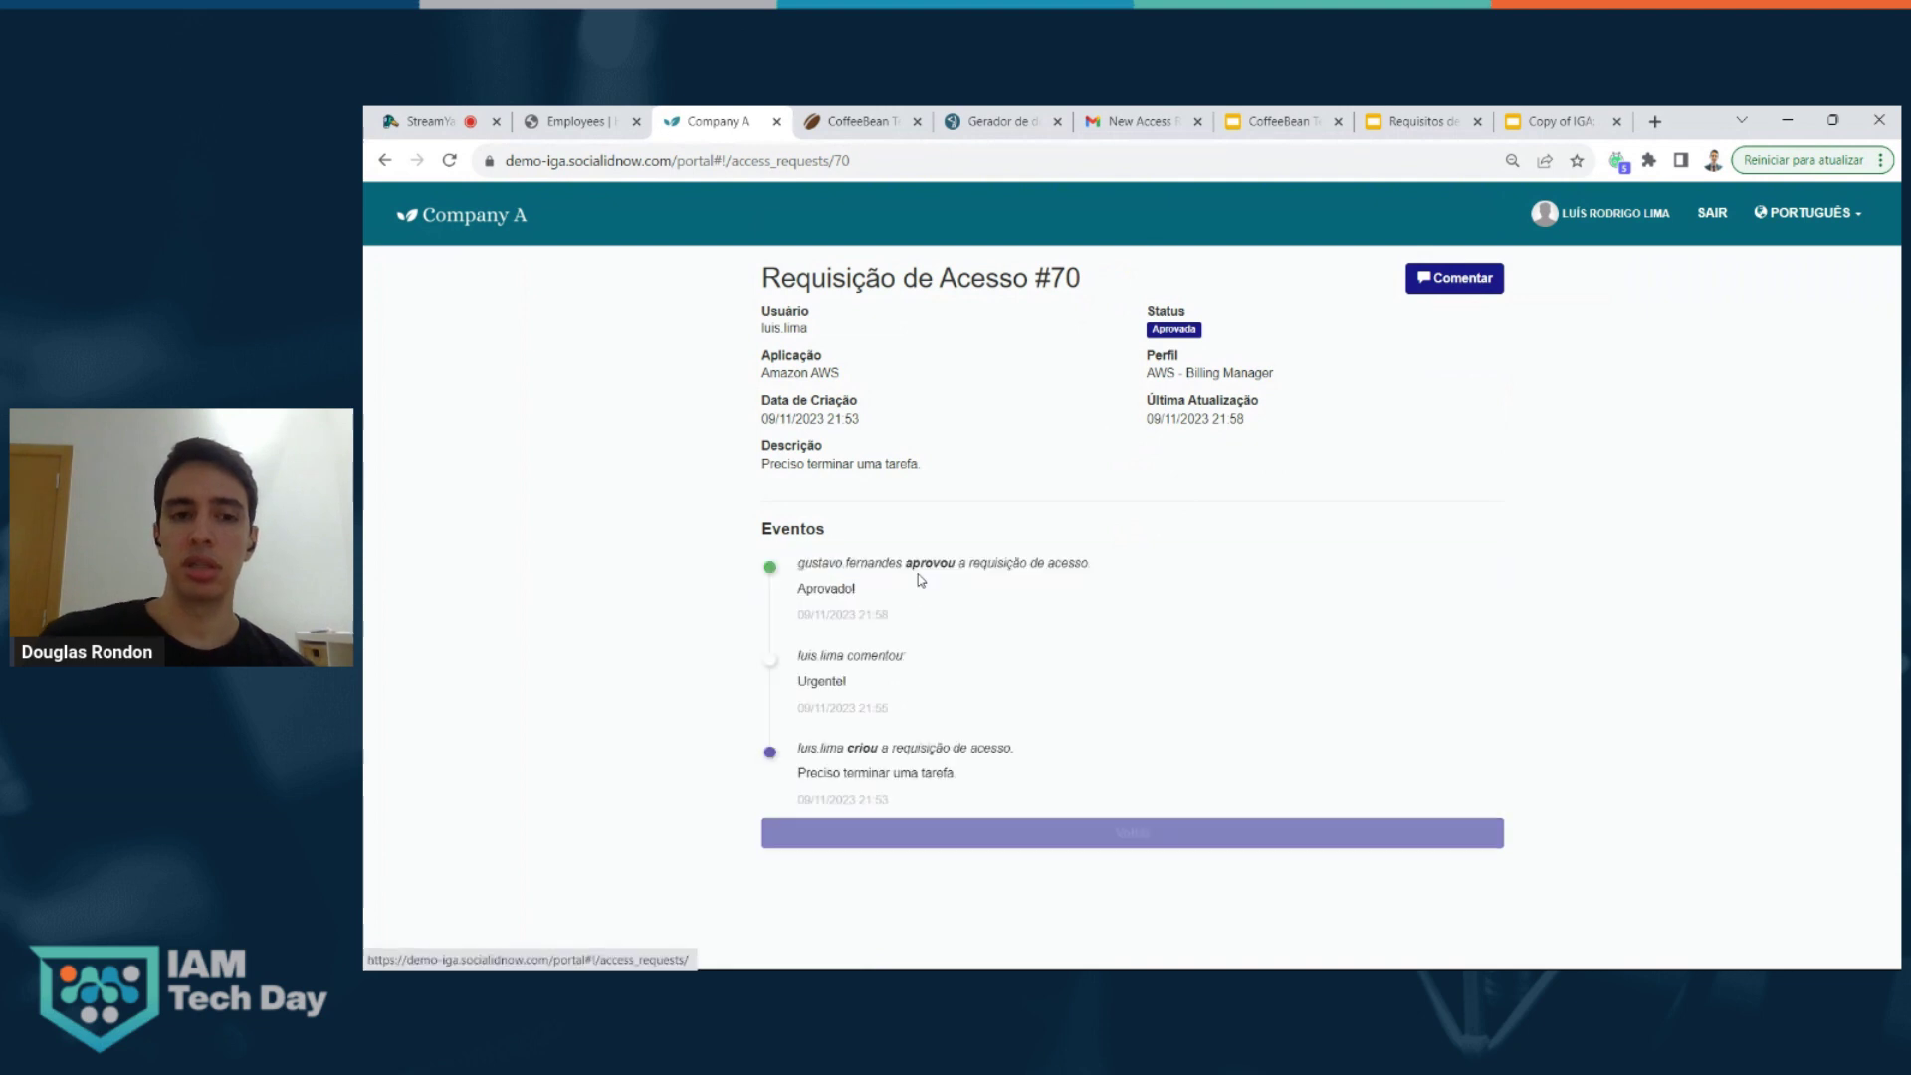
pyautogui.click(1577, 217)
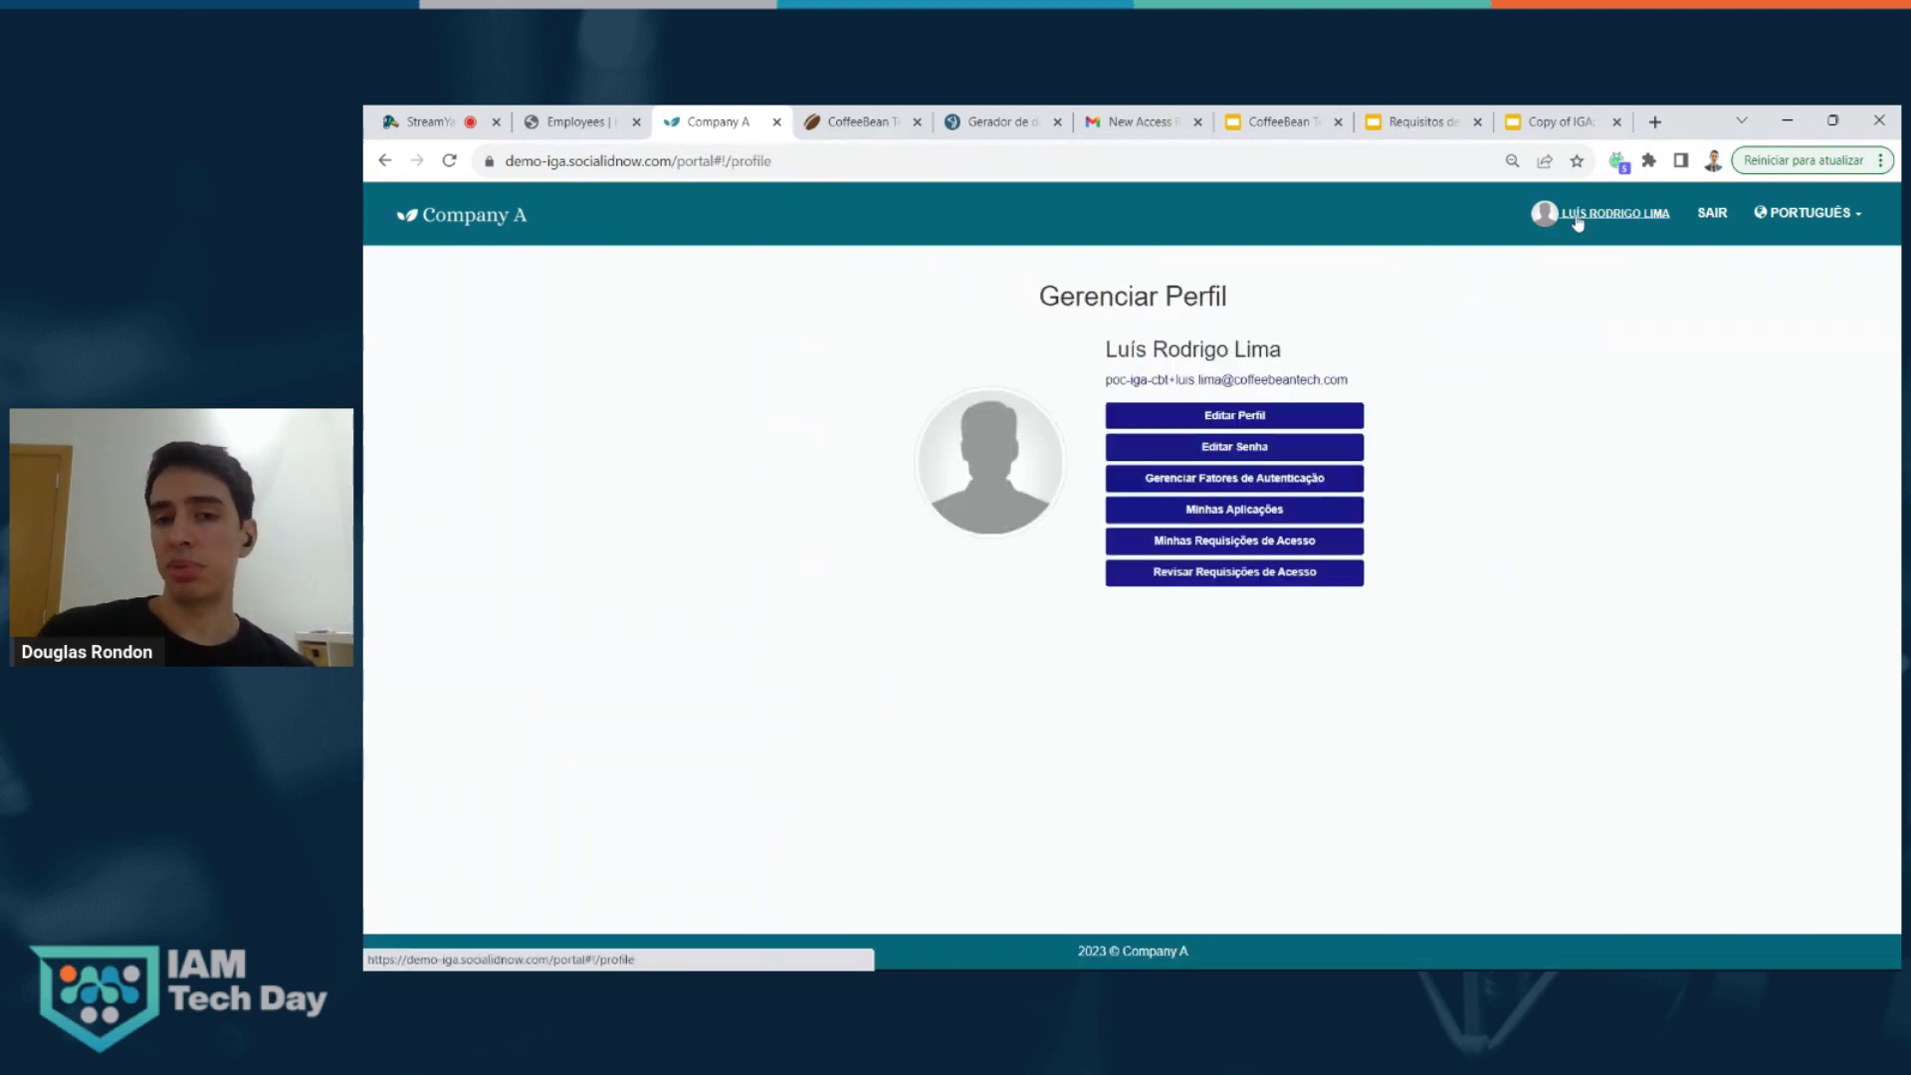
pyautogui.click(1323, 513)
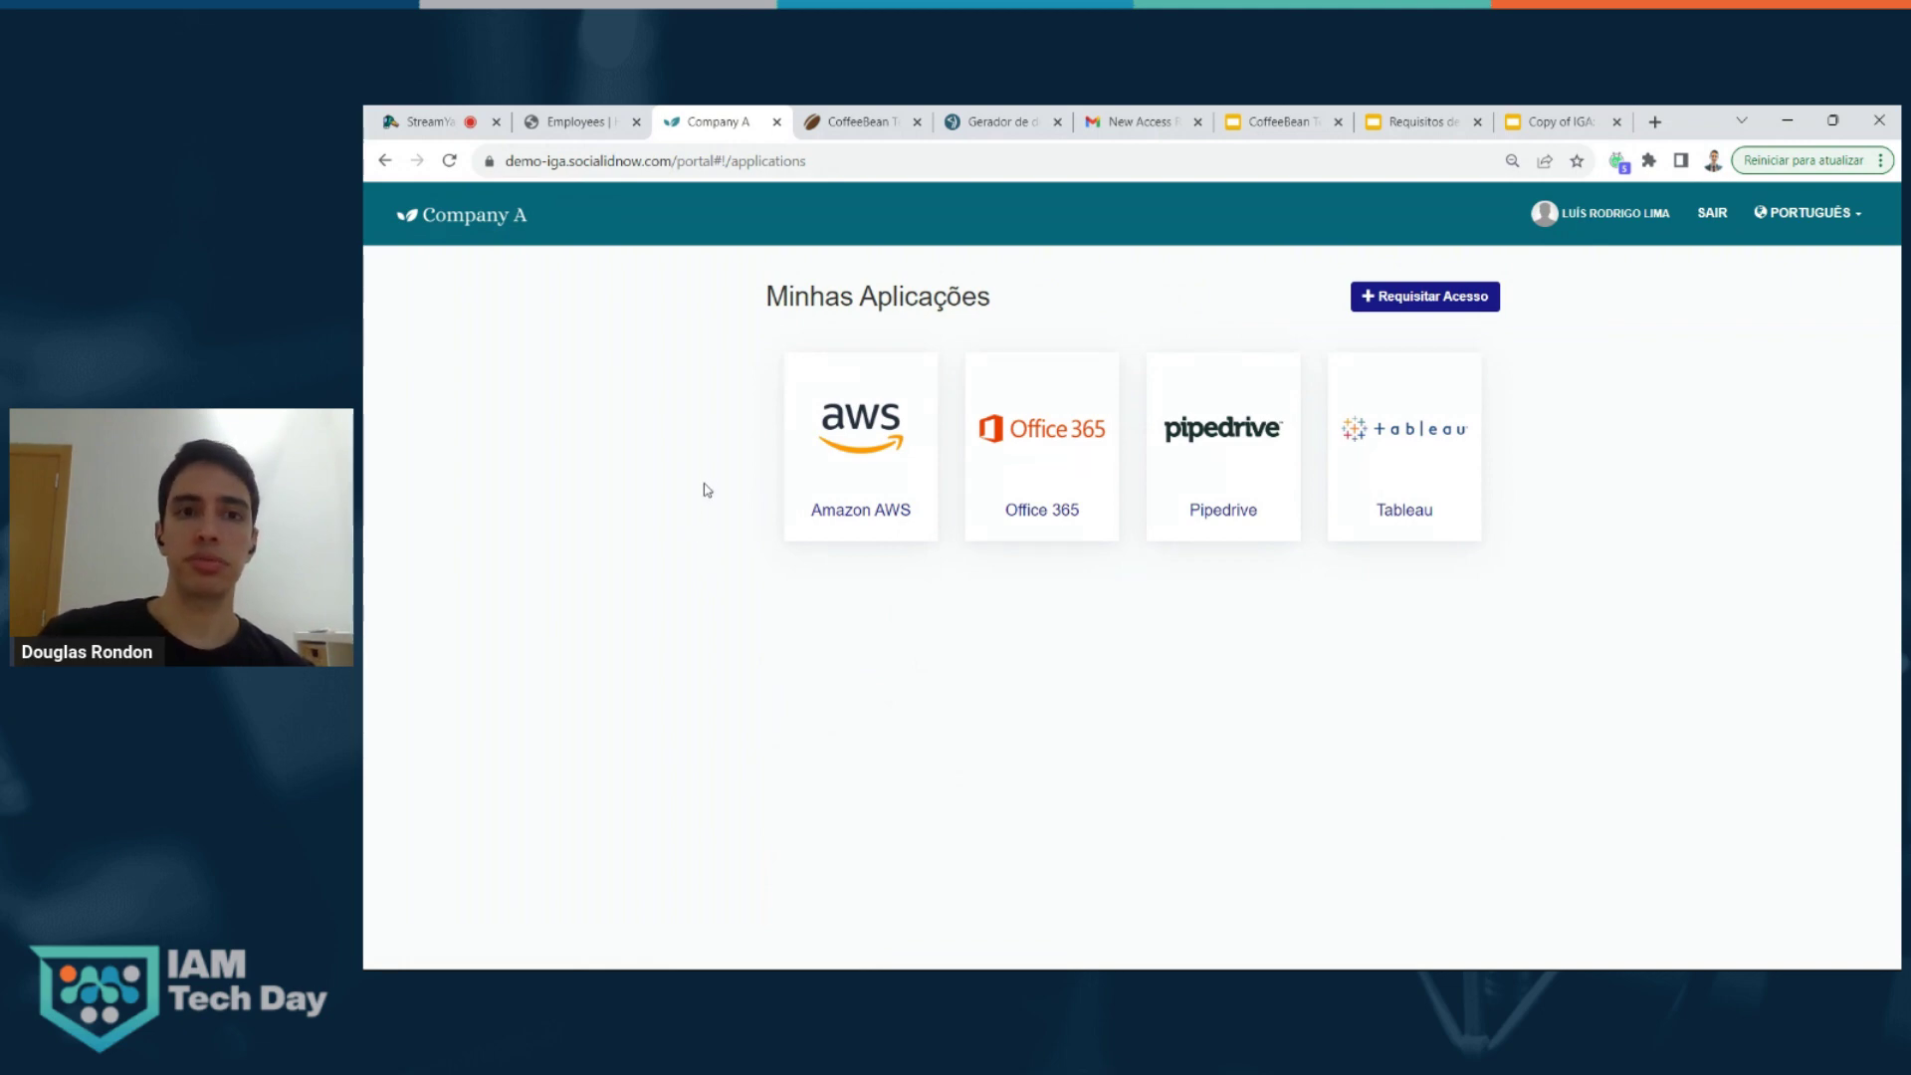
# - Switch to the CoffeeBean admin console, examine the user's roles and the access request behind AWS - Billing Manager, and return to the roles
pyautogui.click(842, 120)
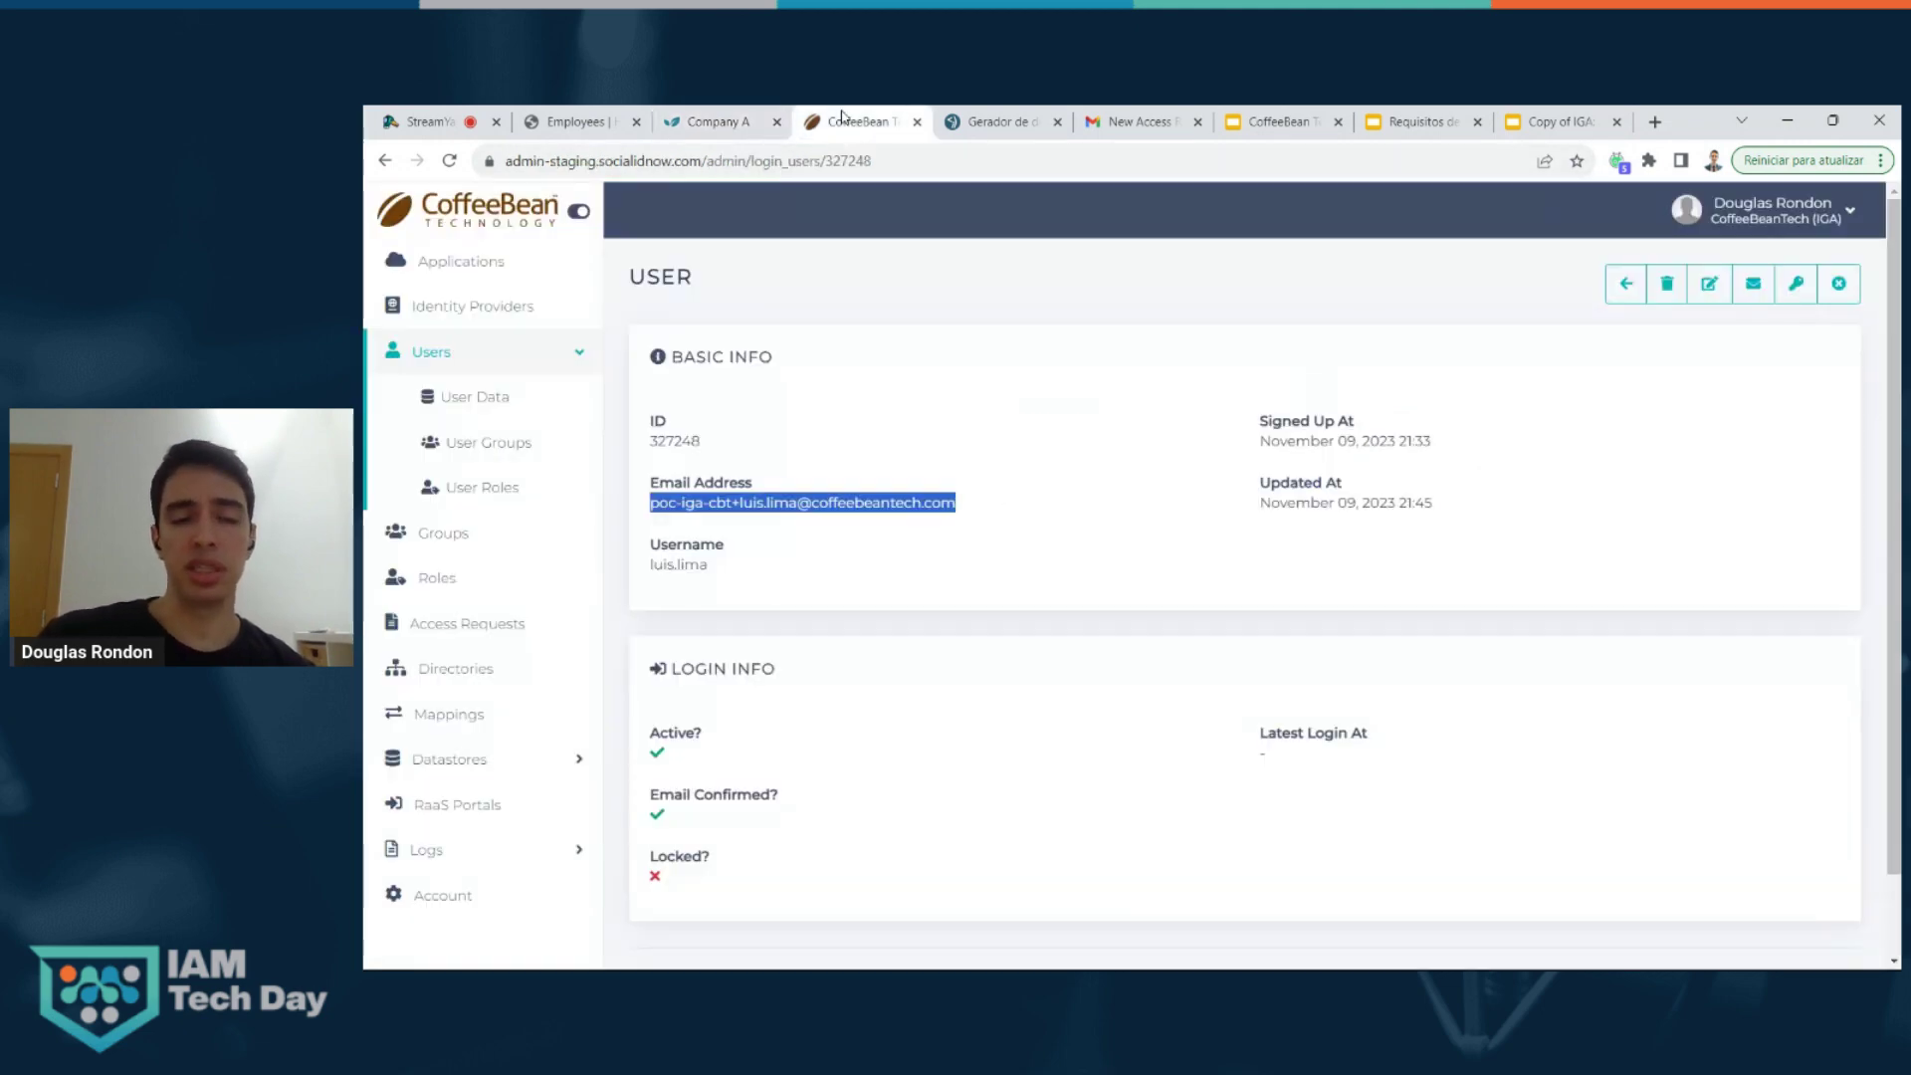
pyautogui.click(781, 420)
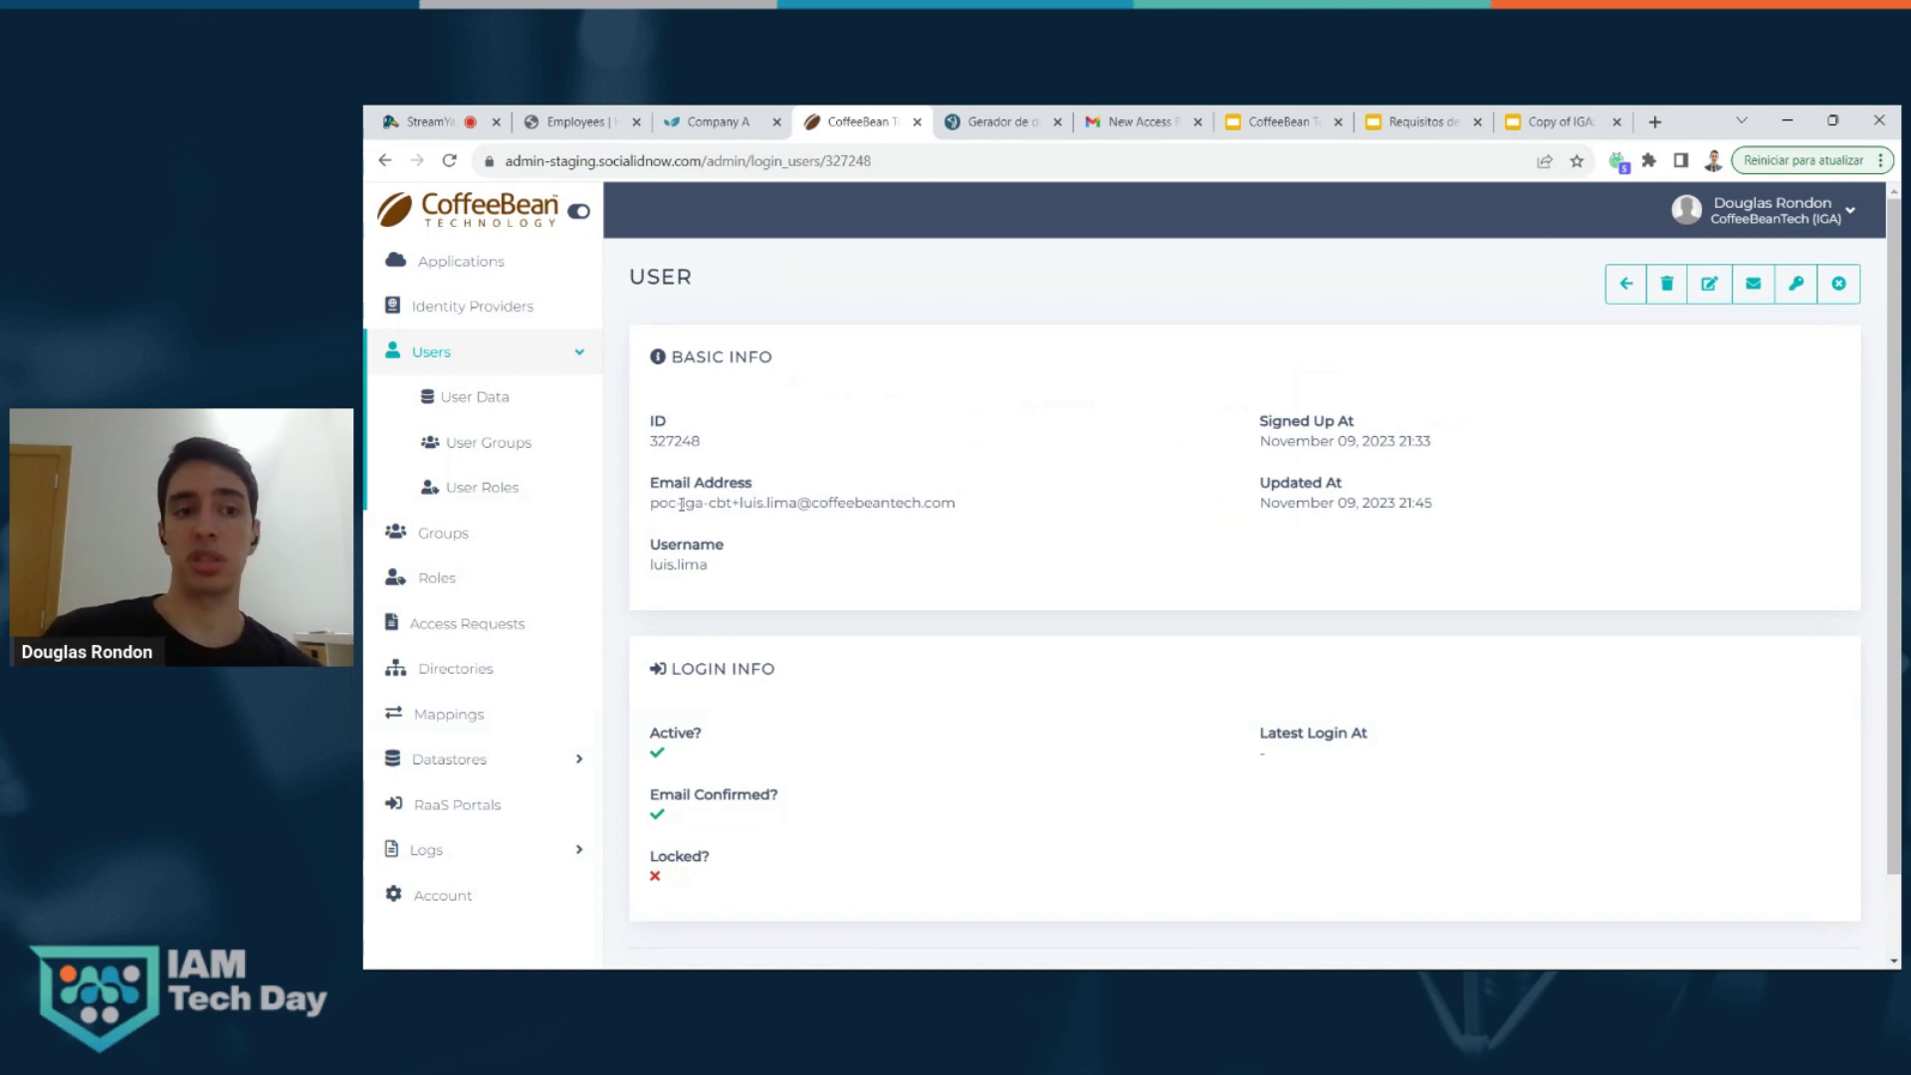
pyautogui.click(502, 494)
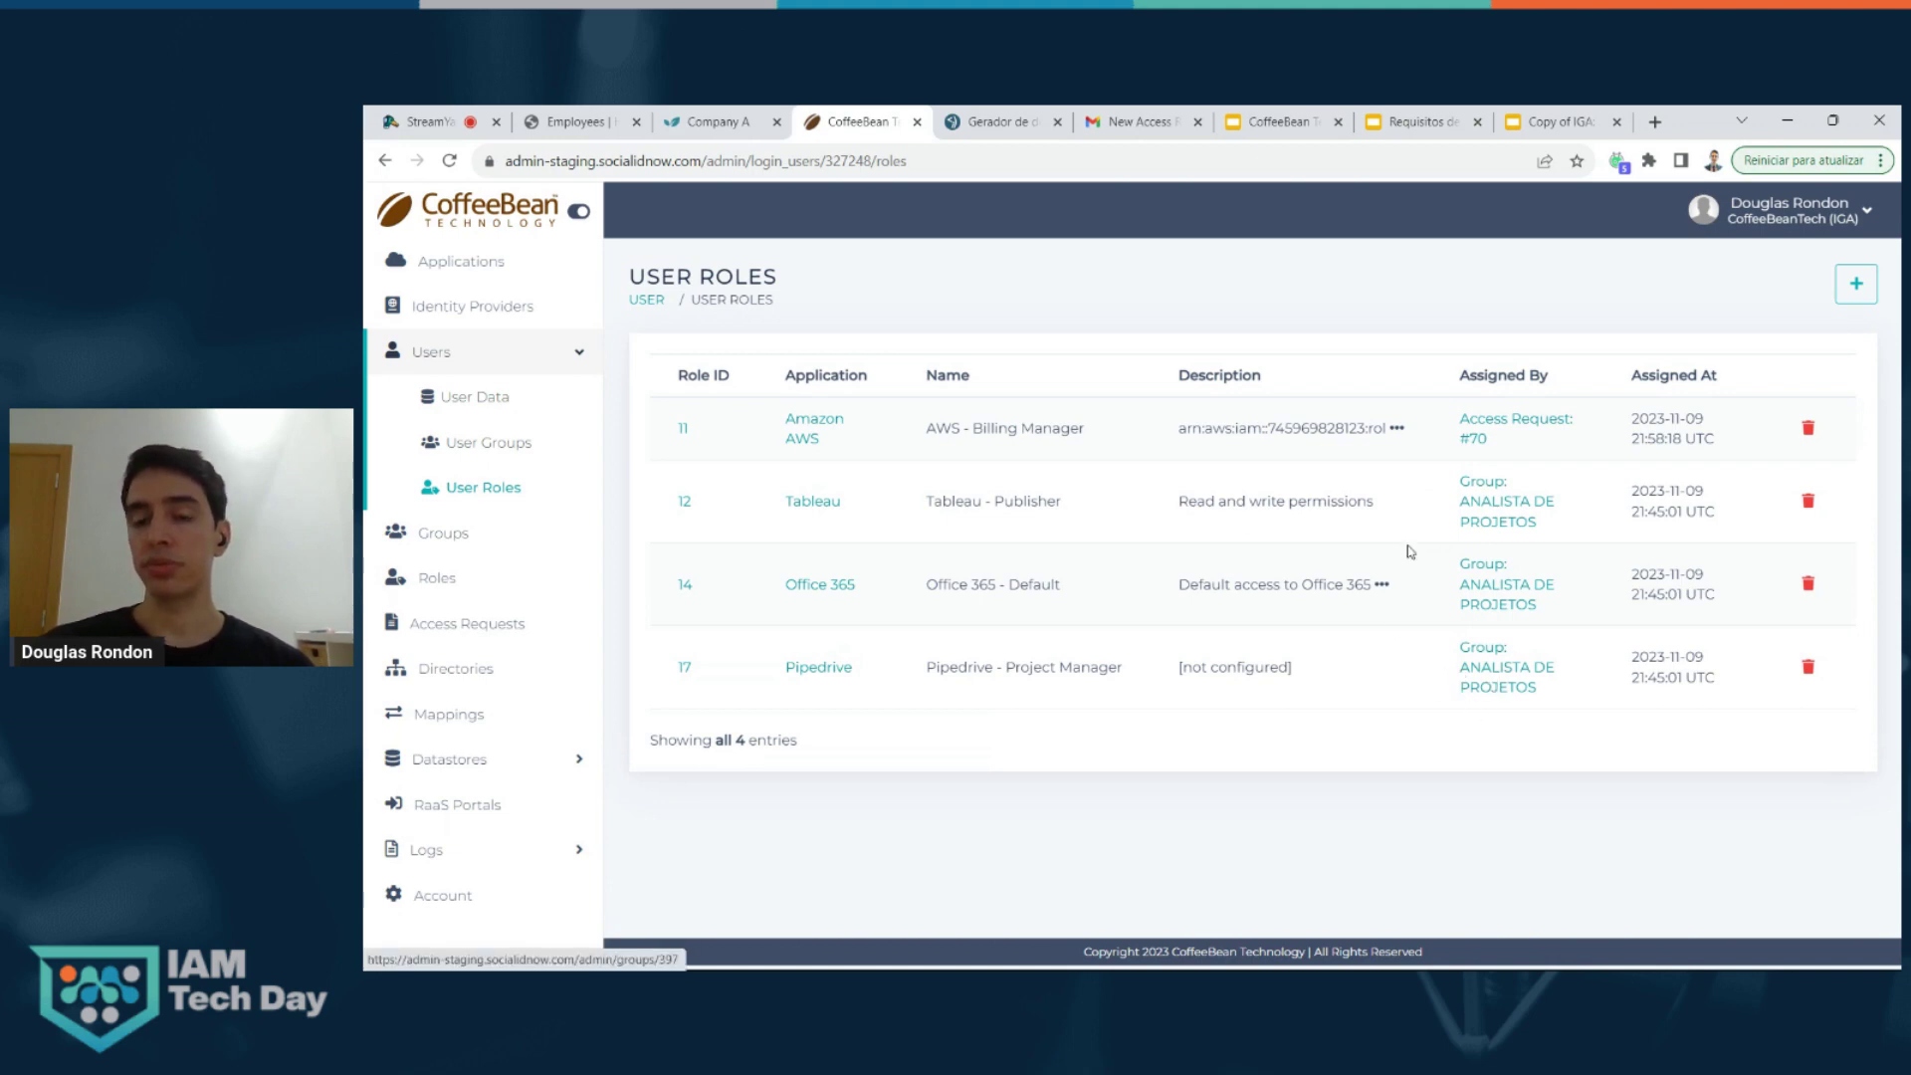
pyautogui.click(1483, 443)
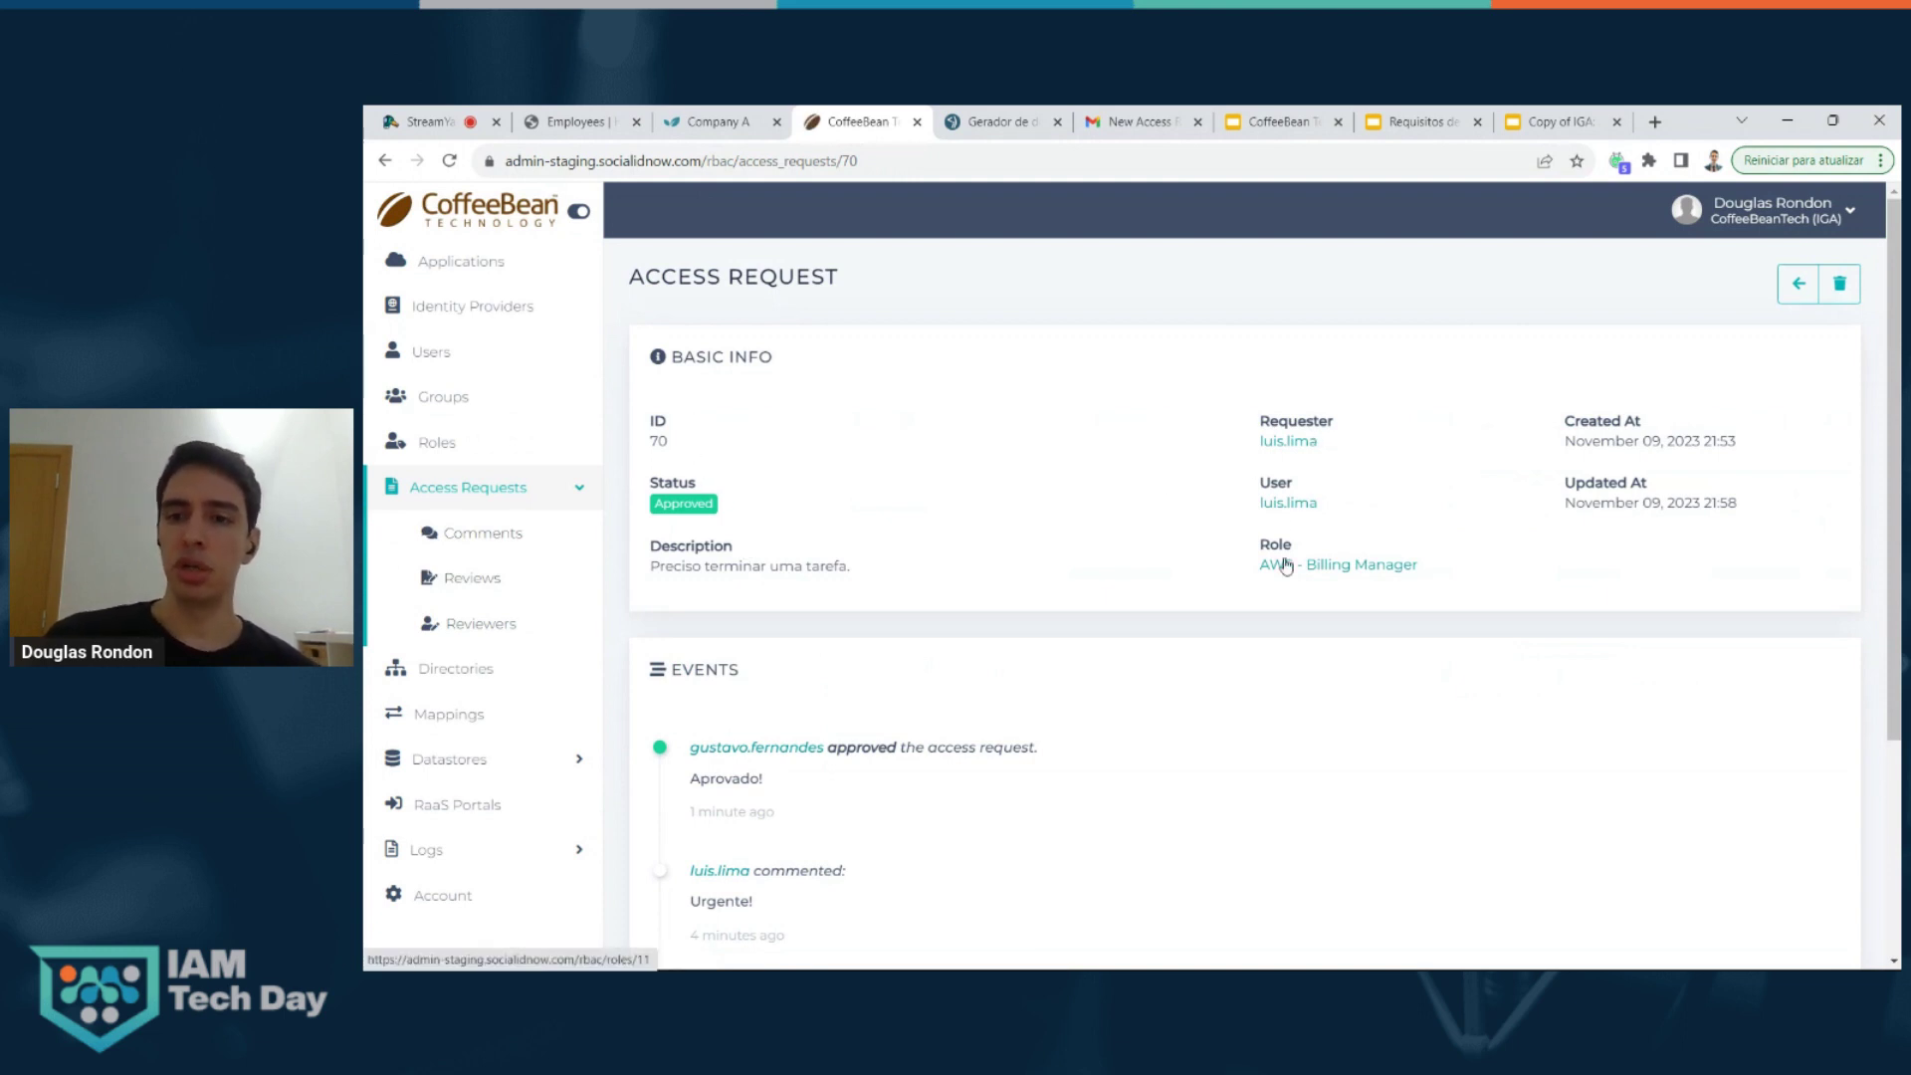
pyautogui.scroll(-2, 1062, 640)
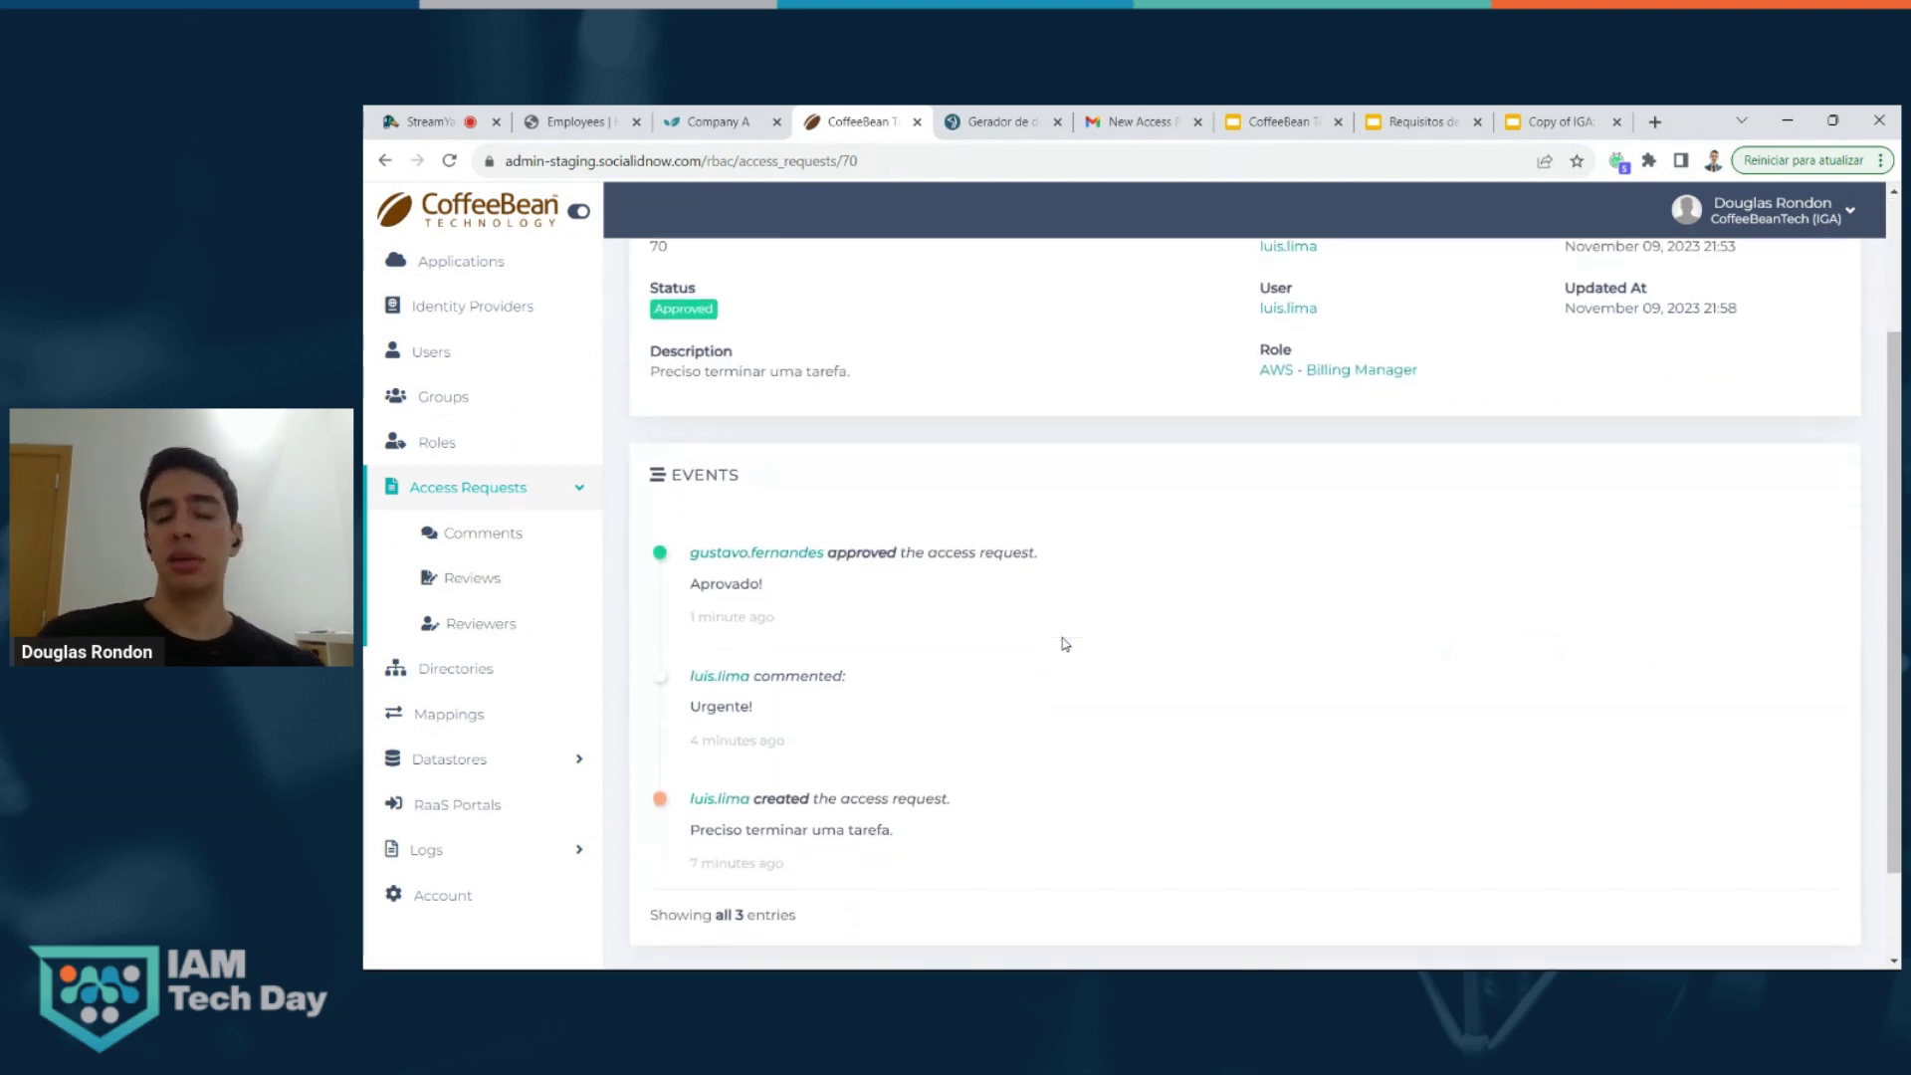
pyautogui.scroll(-1, 1064, 643)
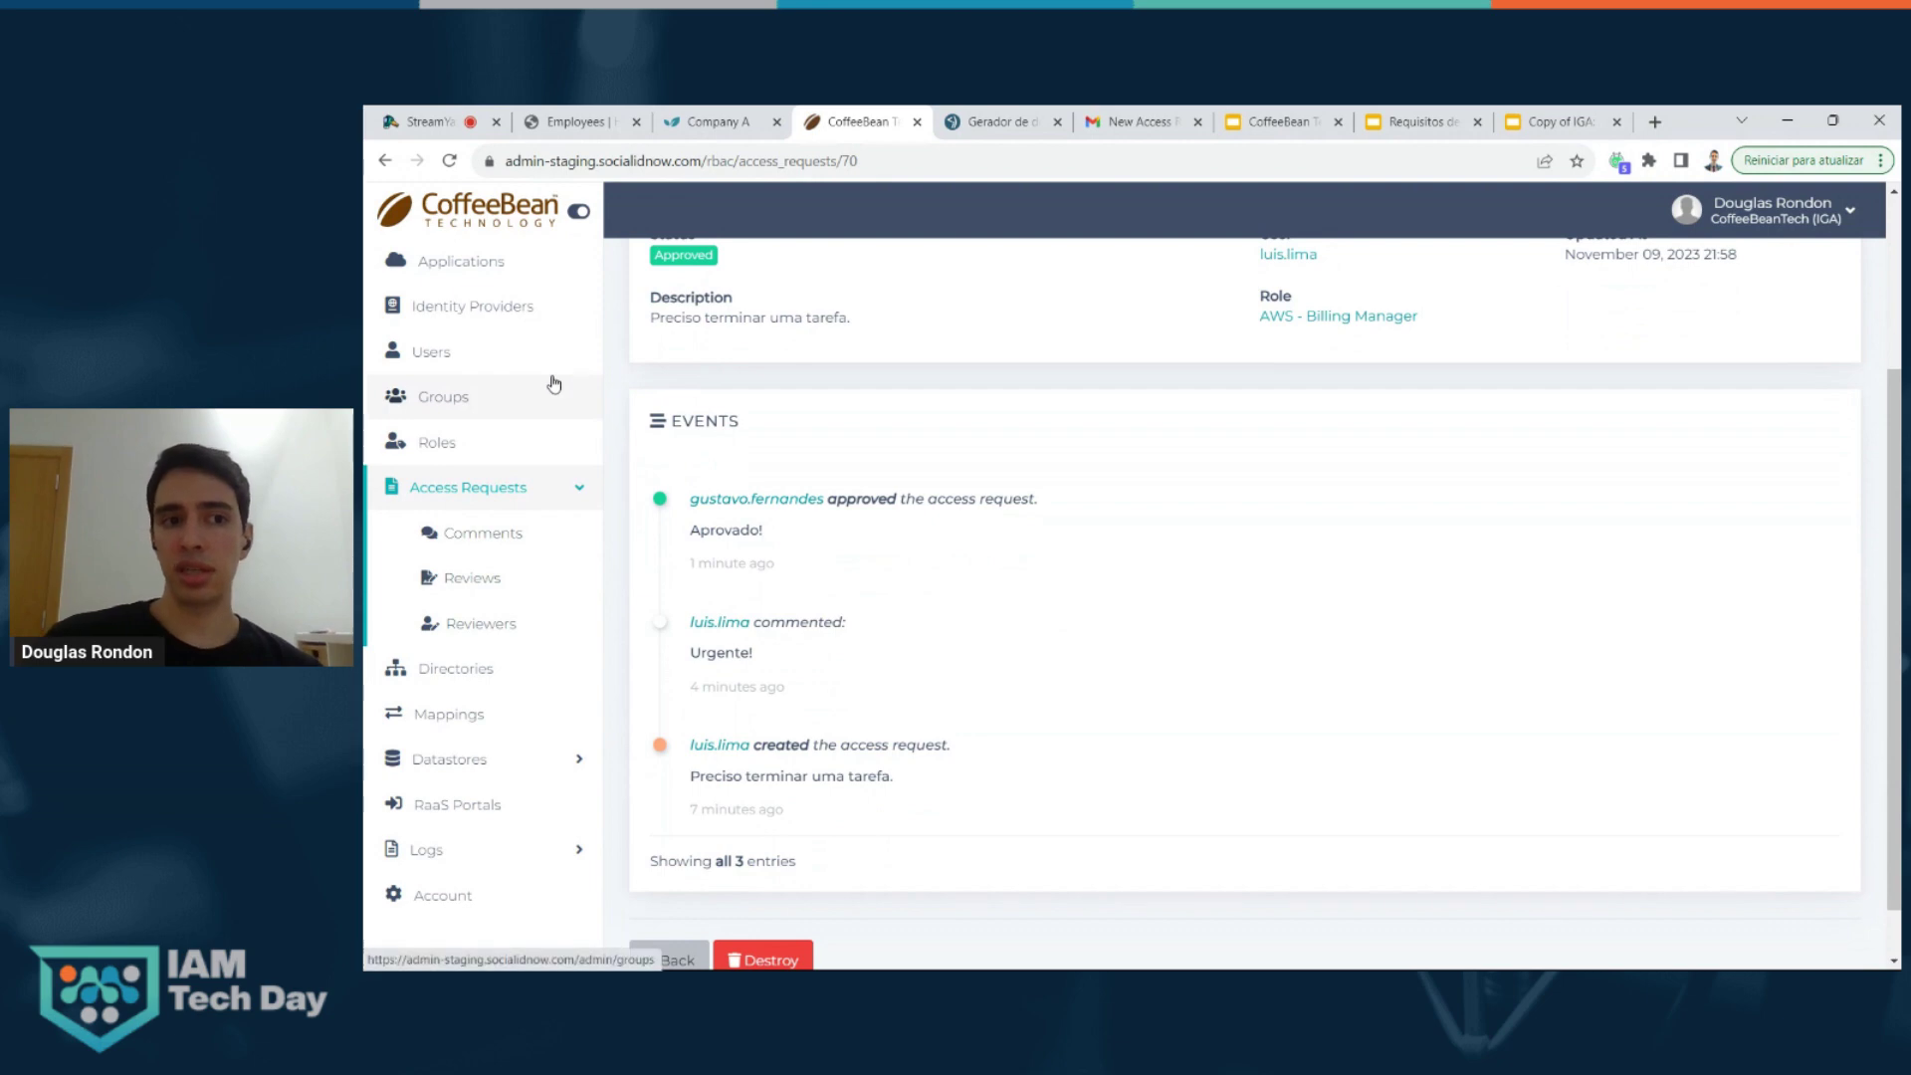
pyautogui.hotkey('alt', 'Left')
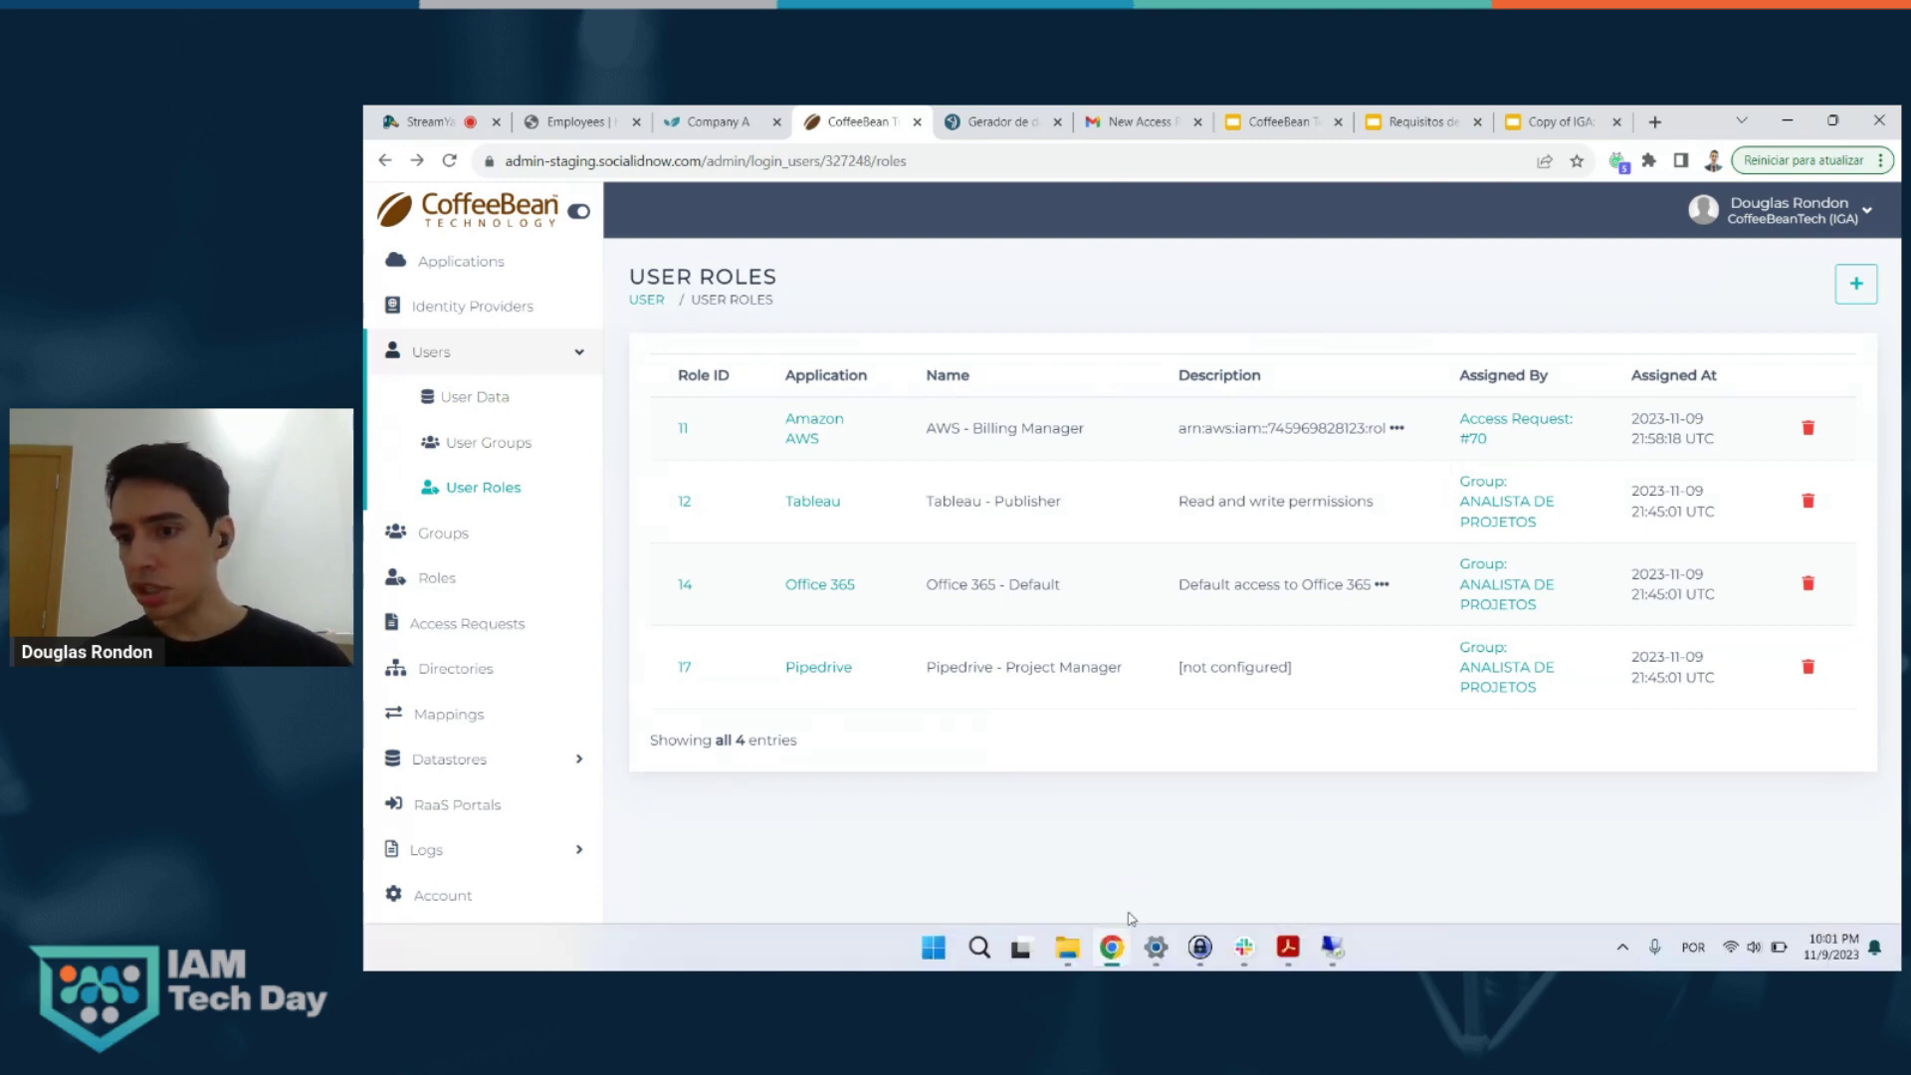
pyautogui.click(1206, 846)
pyautogui.hotkey('alt', 'Tab')
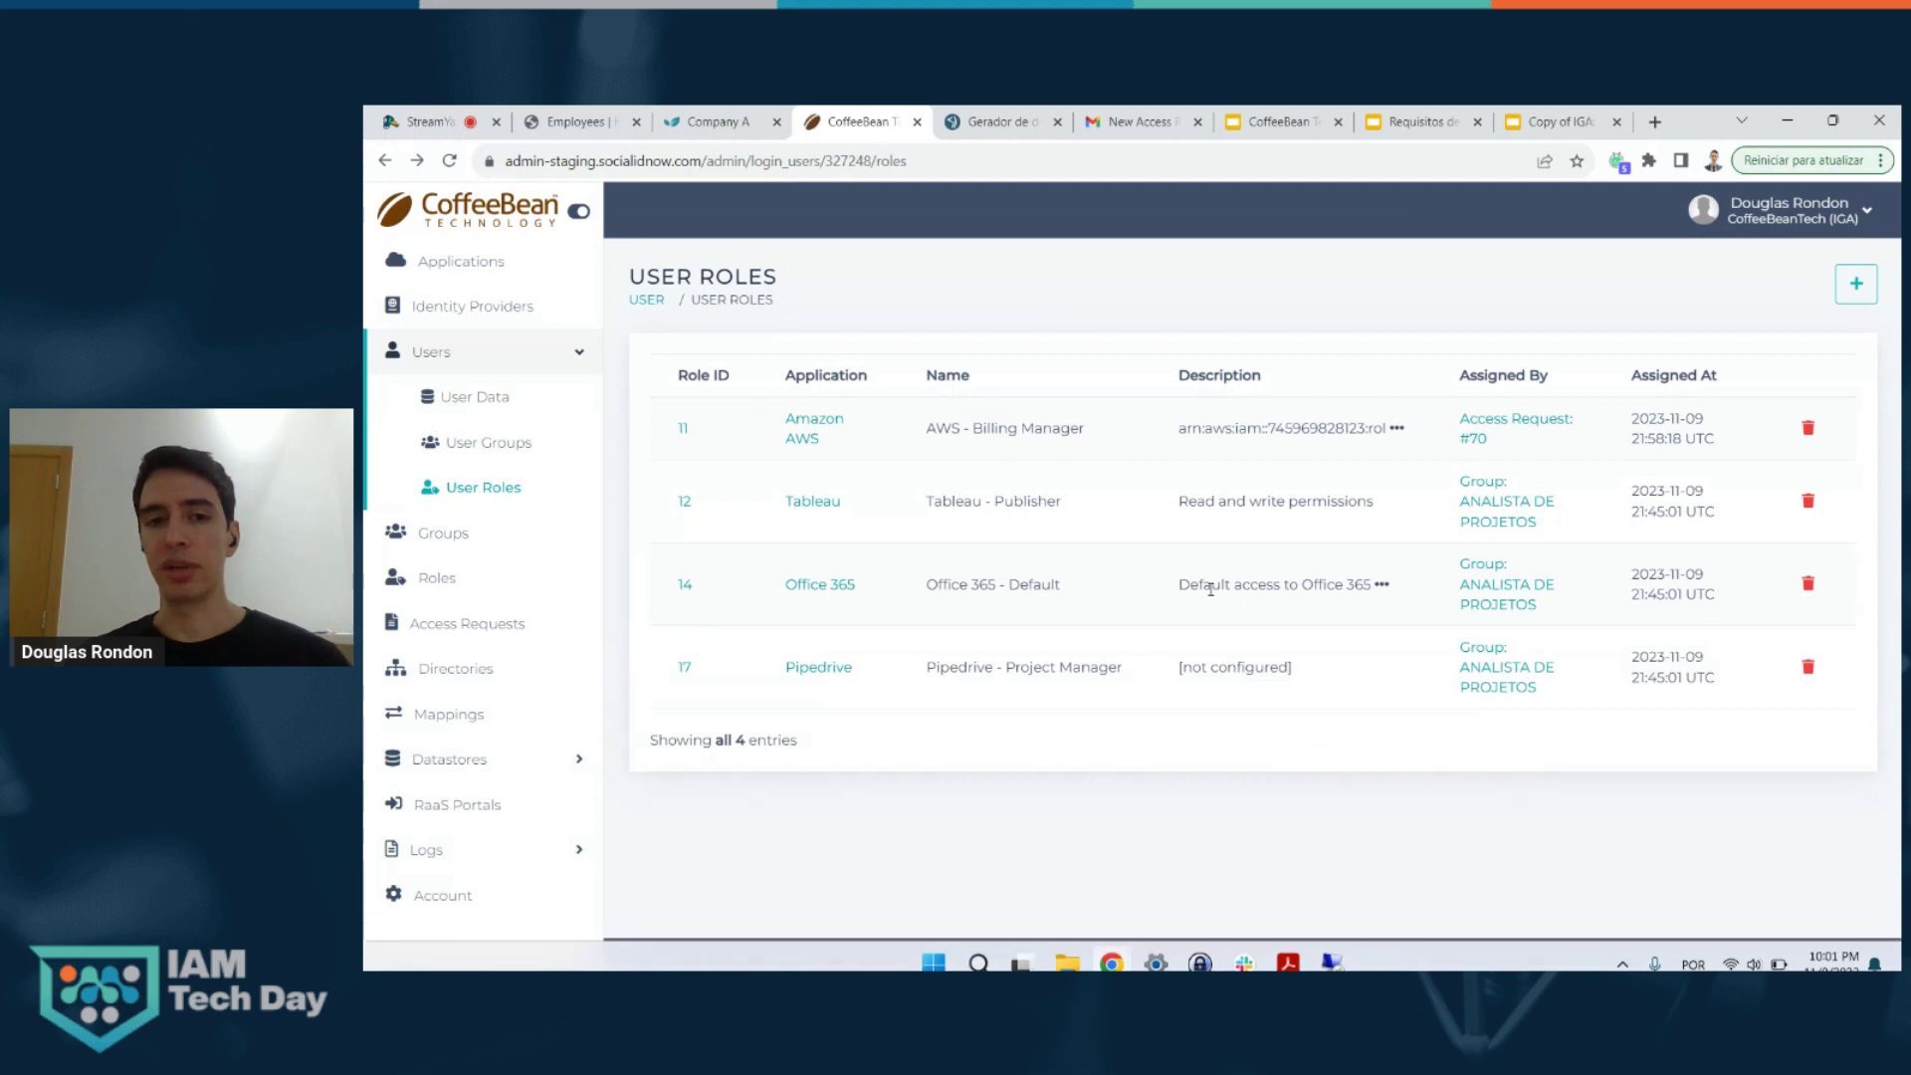